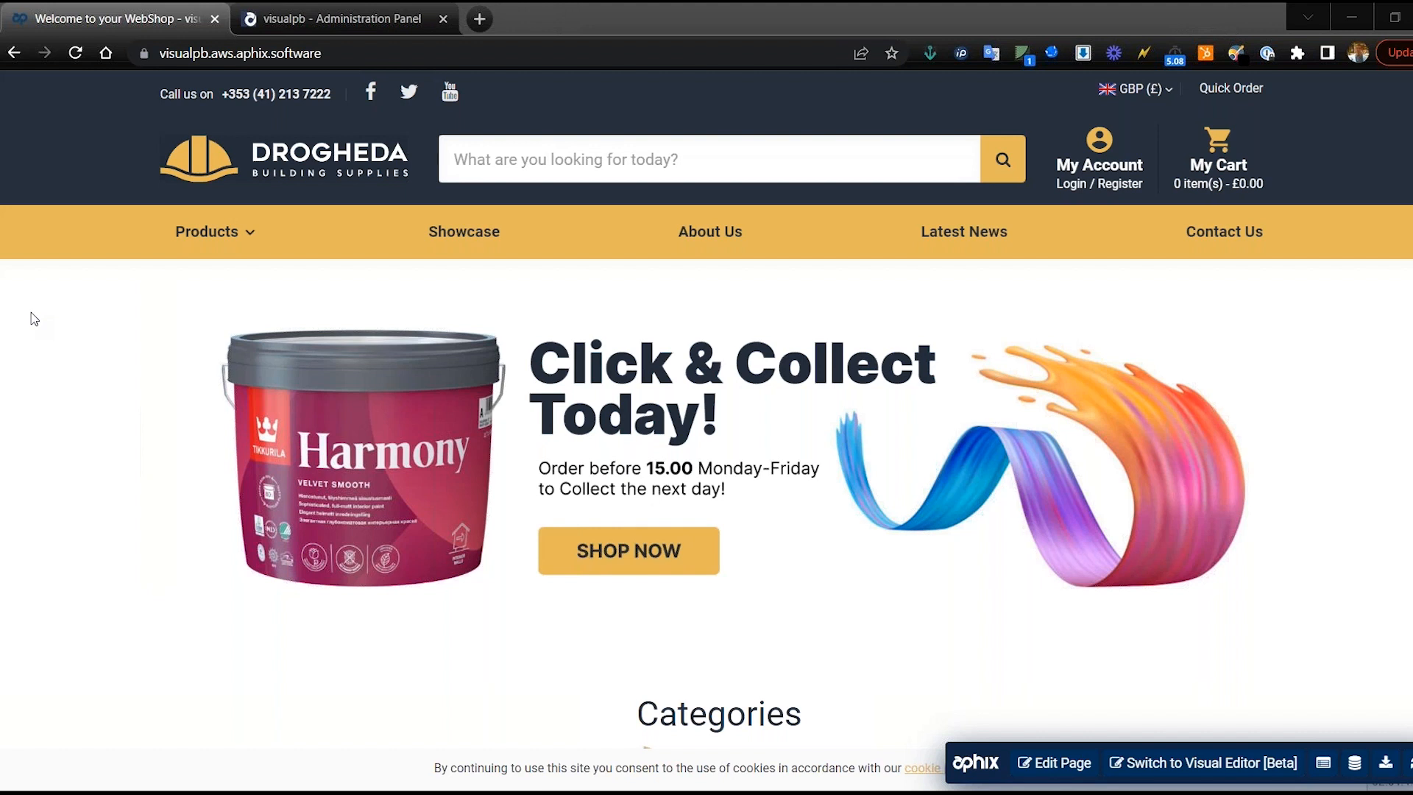
Step: Open the storefront's About Us page and read through its content
left_click(711, 233)
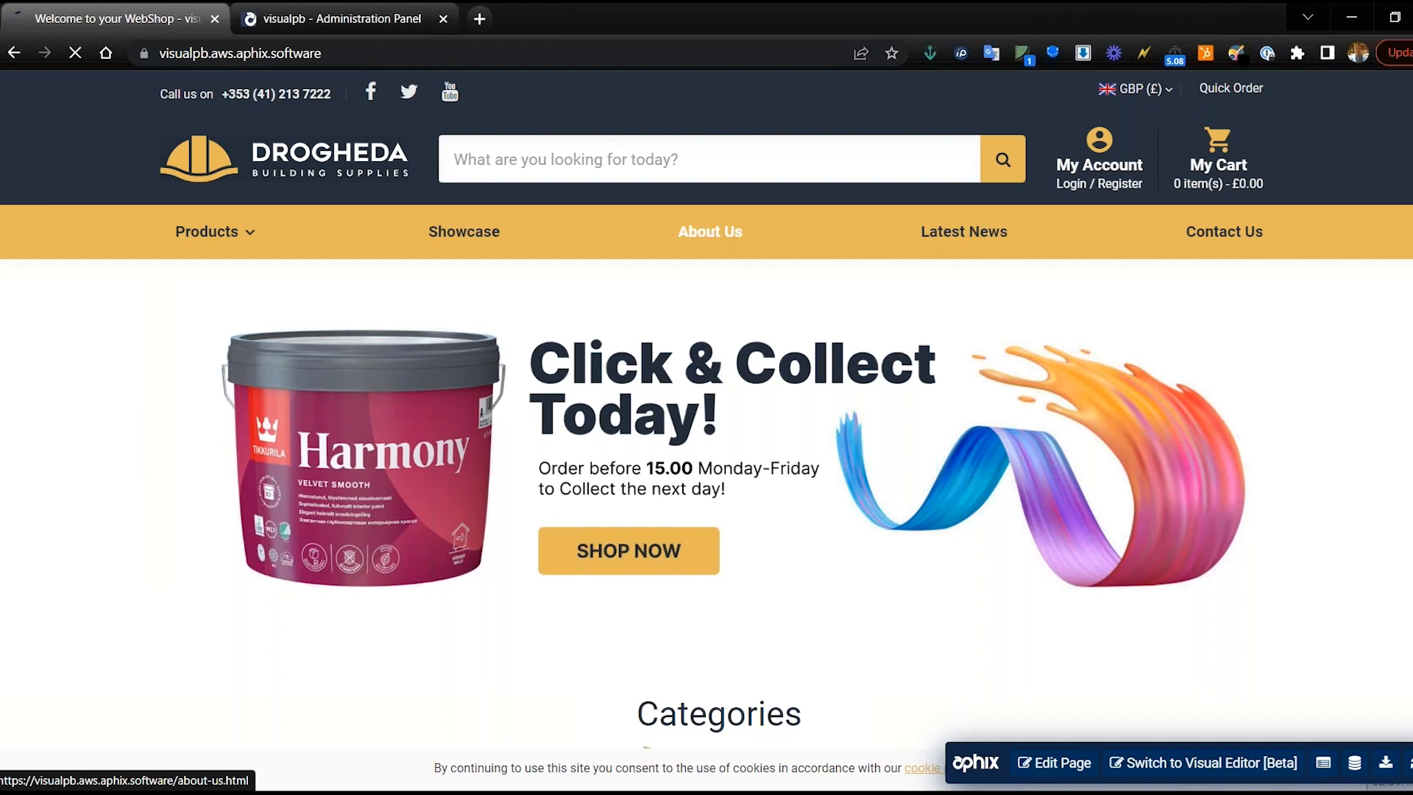
scroll(706, 471, "down", 10)
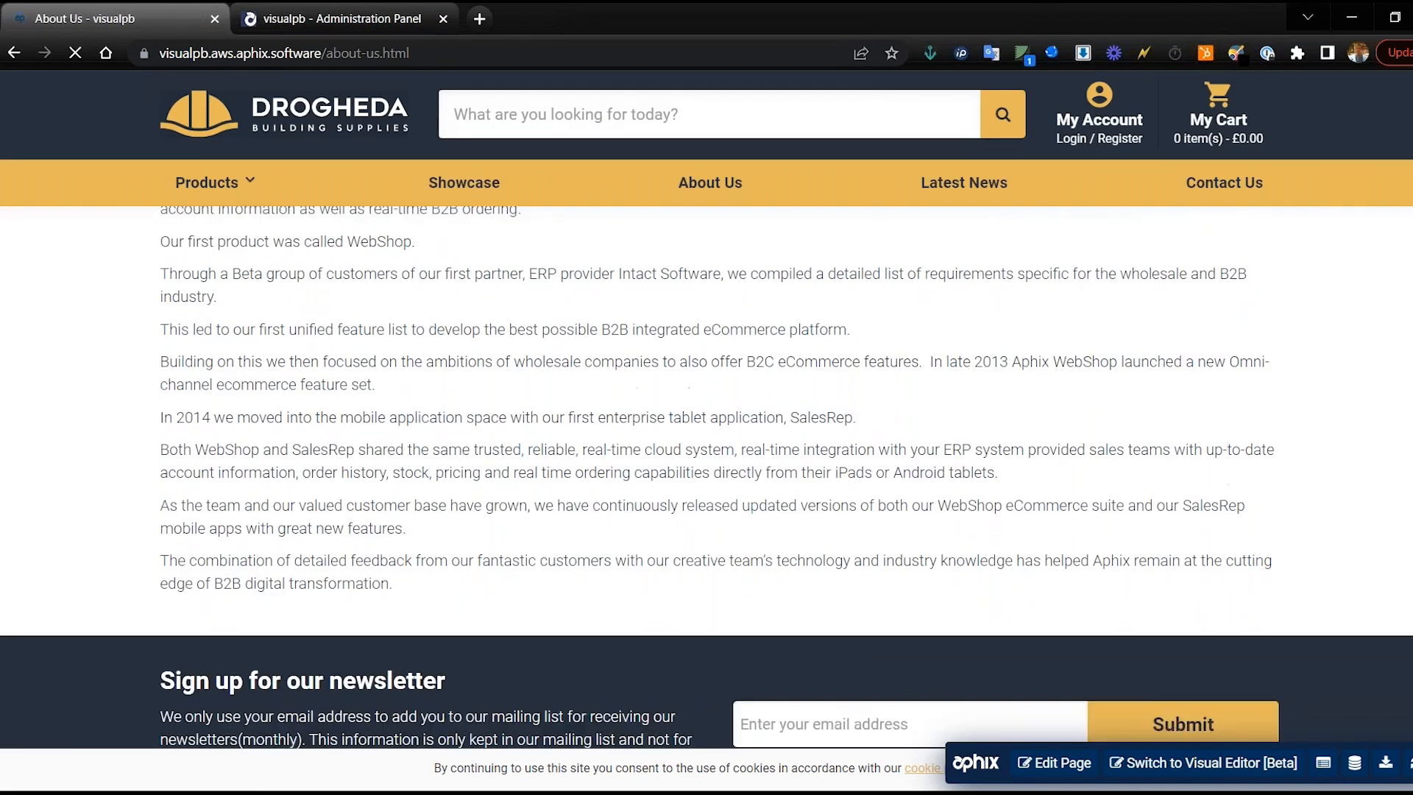
scroll(706, 471, "up", 4)
scroll(707, 471, "up", 7)
scroll(706, 471, "down", 3)
scroll(882, 562, "down", 3)
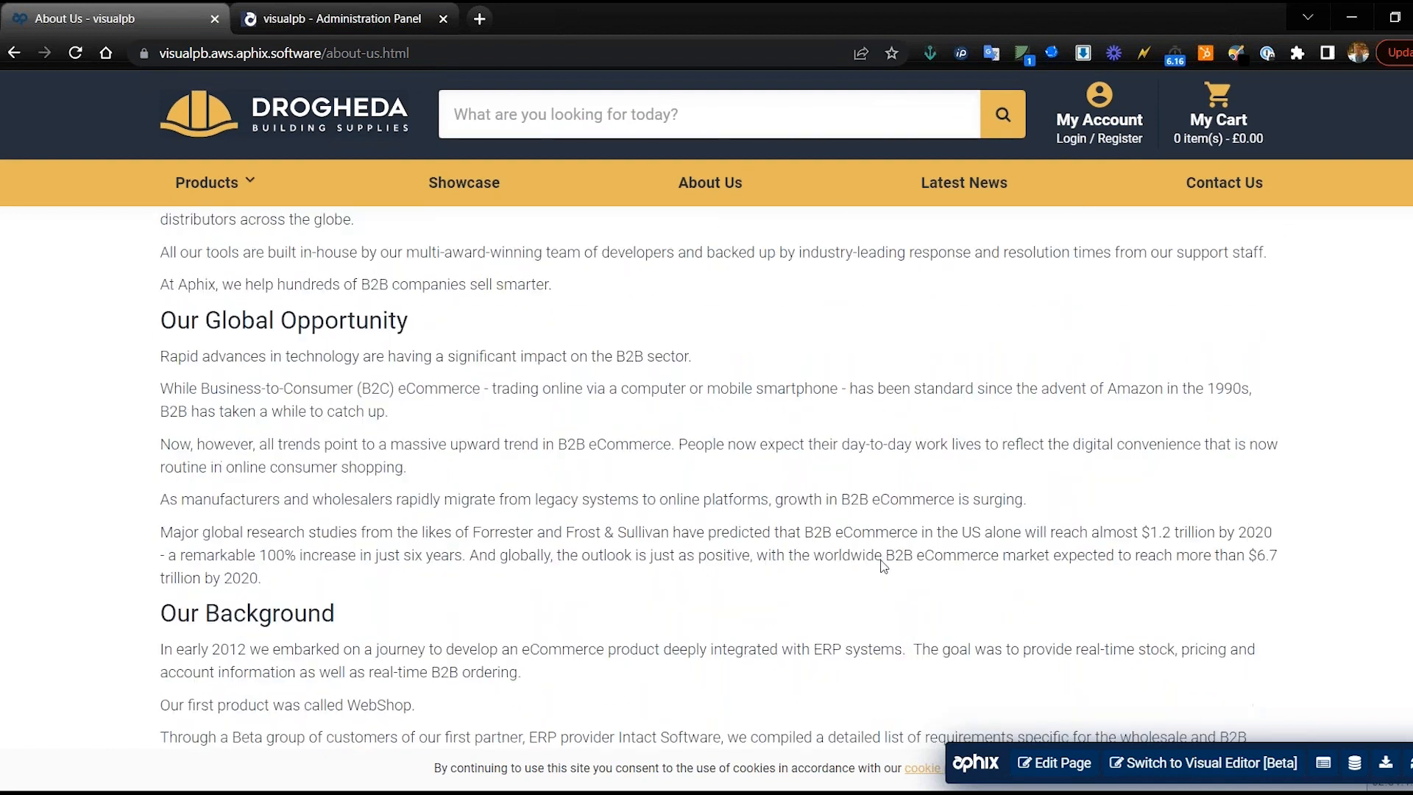
Step: Open the About Us page for editing in the administration panel and examine its status settings and content
left_click(1046, 768)
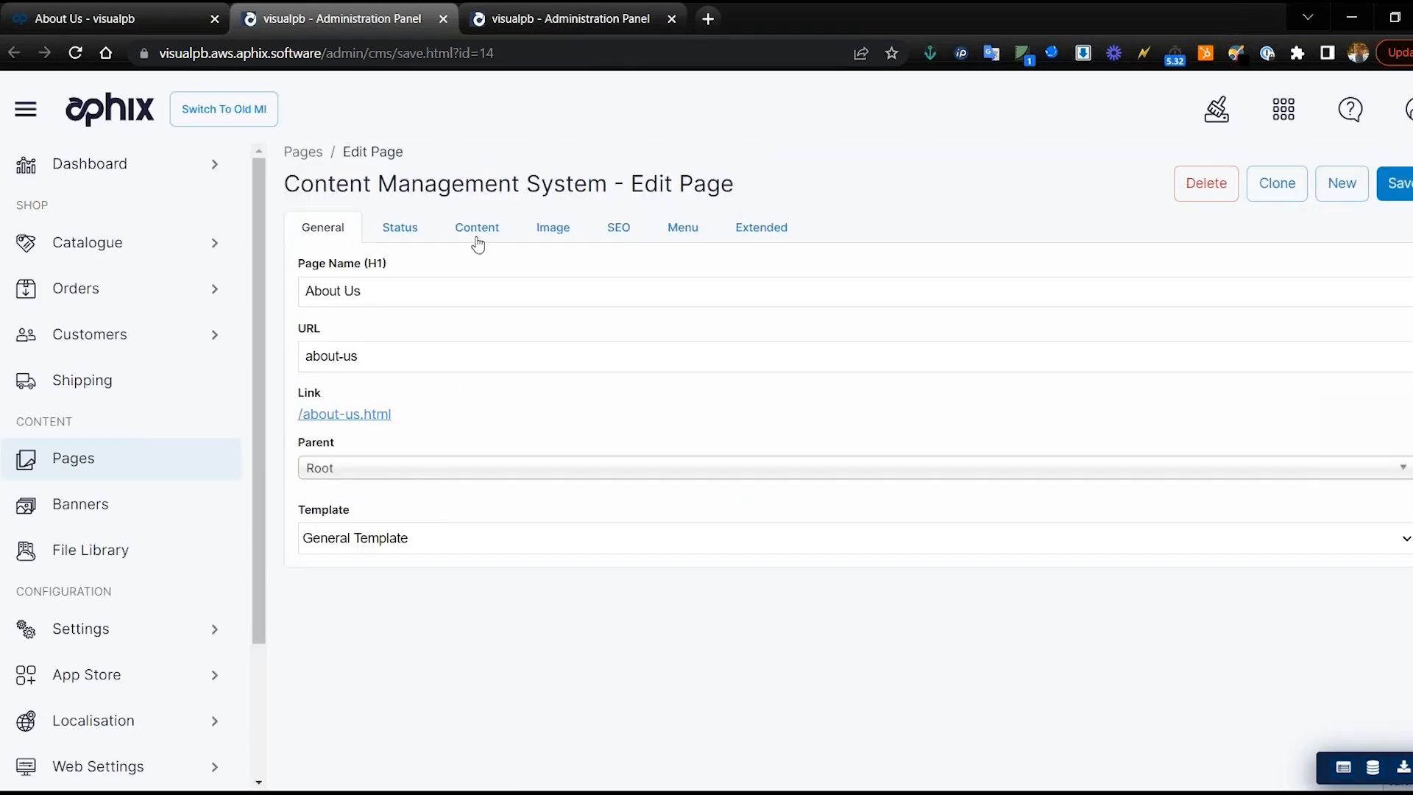
left_click(409, 231)
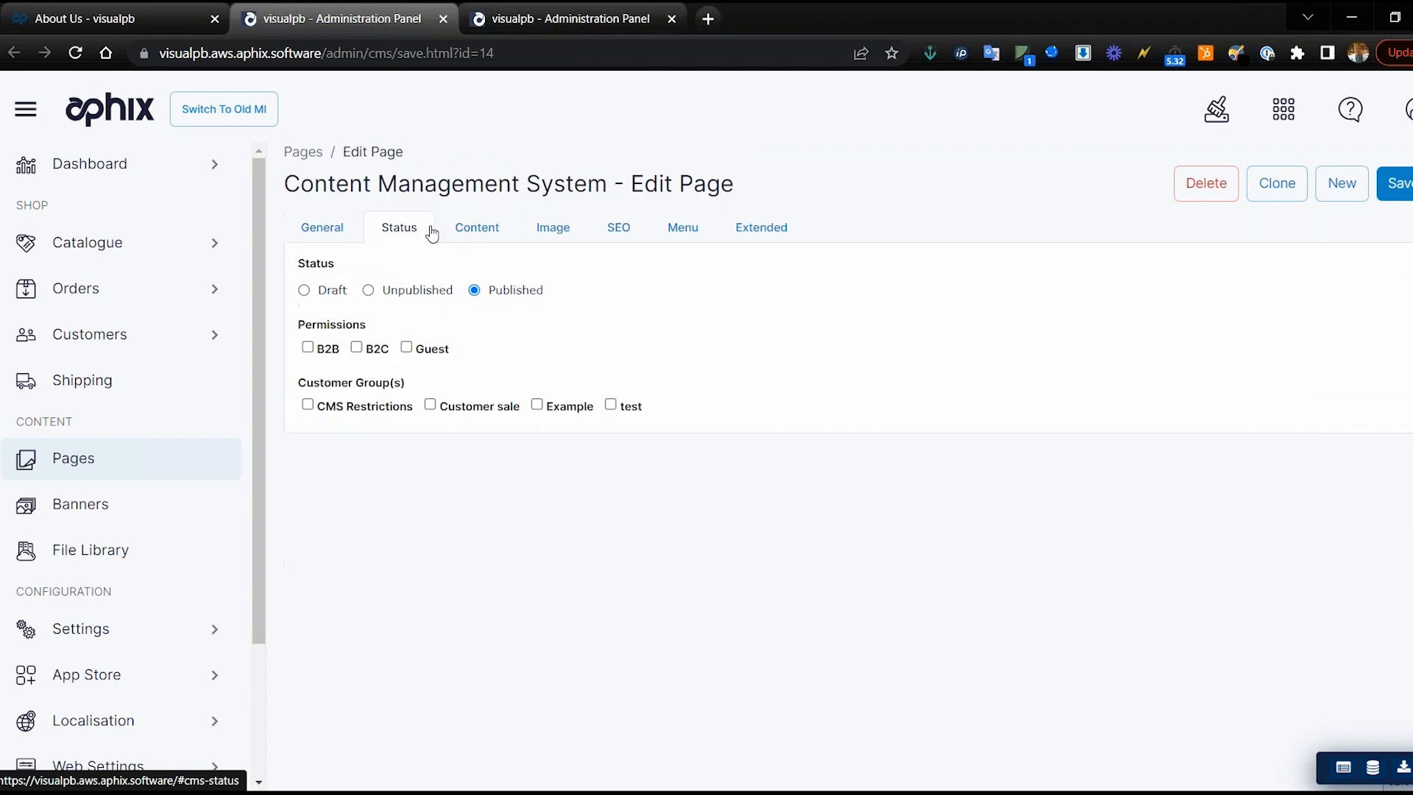
left_click(473, 234)
scroll(846, 442, "down", 10)
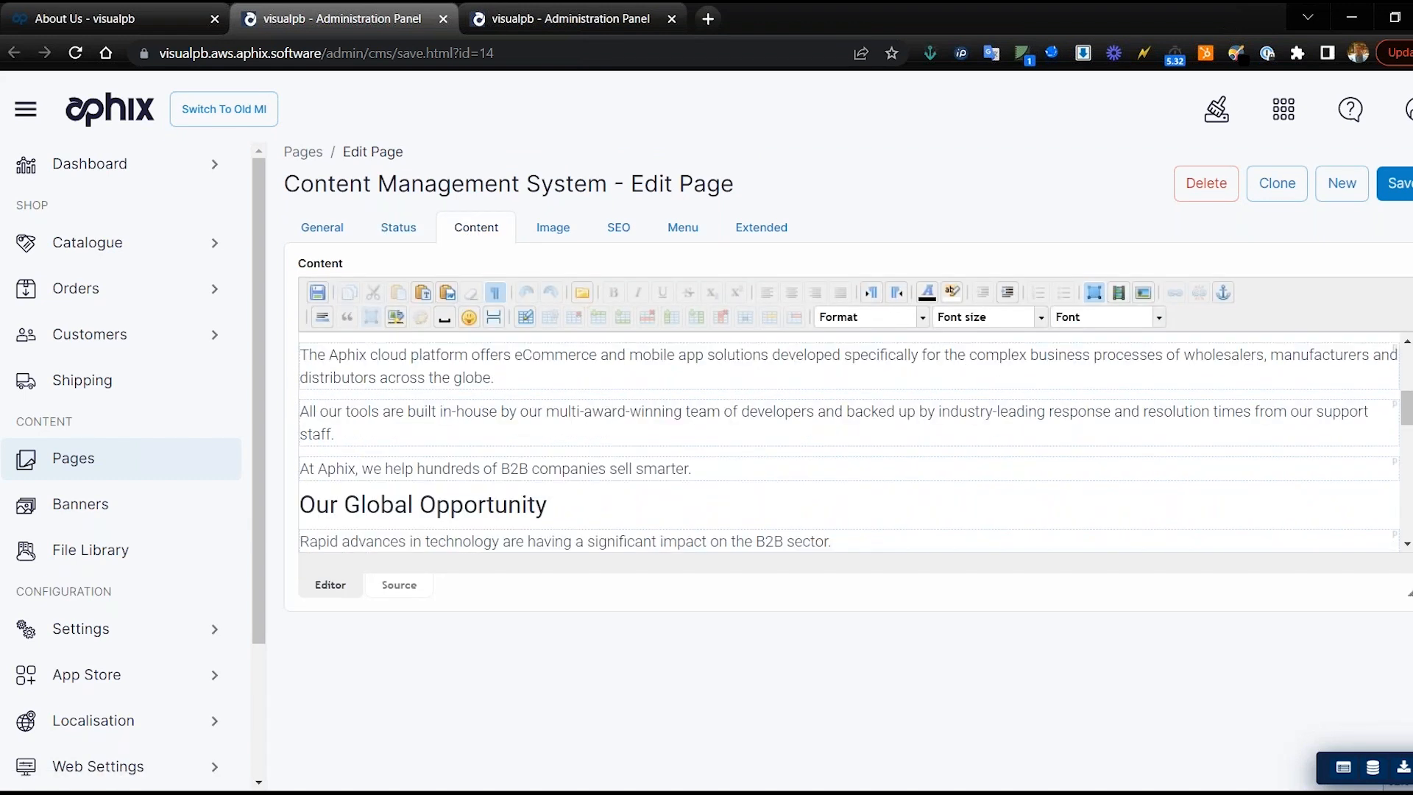
scroll(464, 344, "down", 1)
scroll(465, 344, "up", 3)
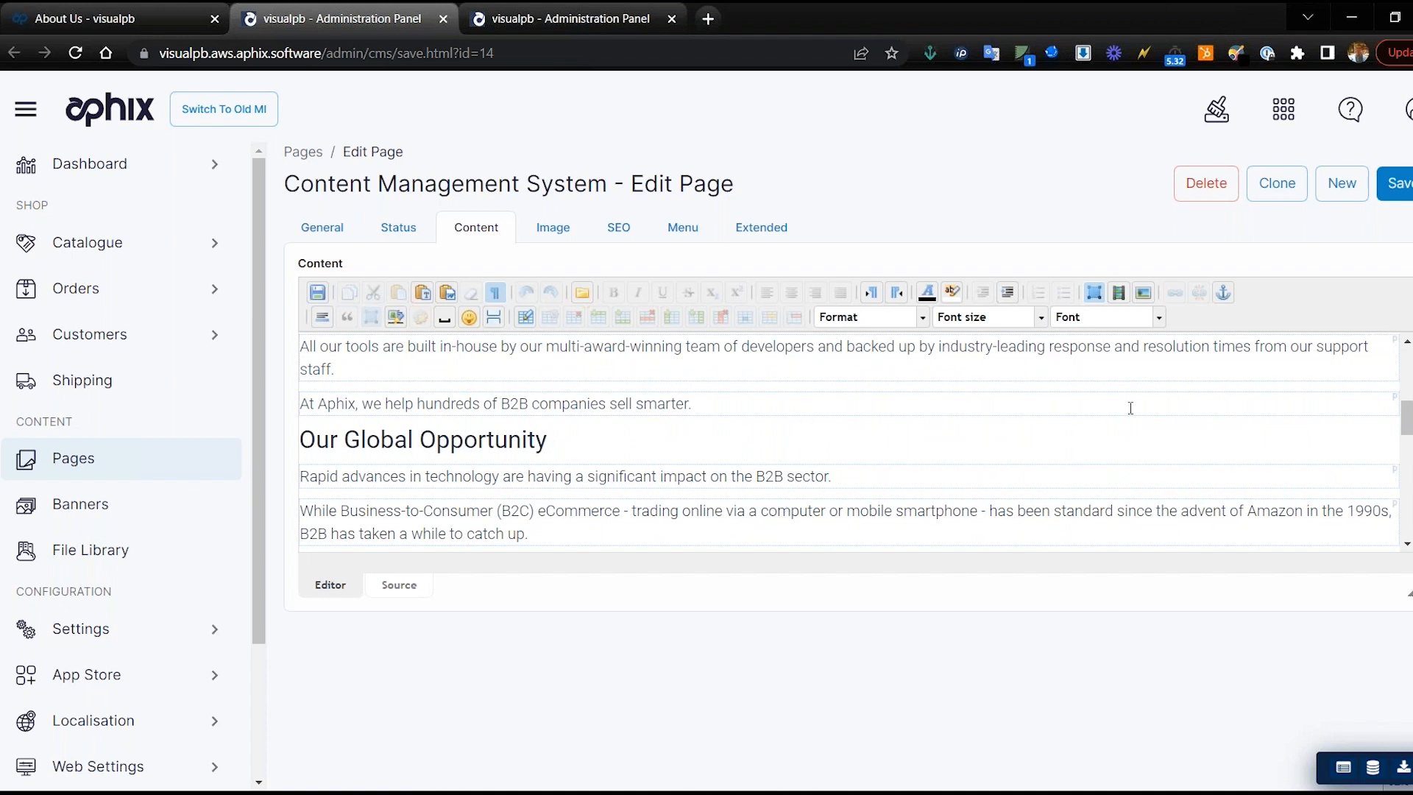
left_click(900, 441)
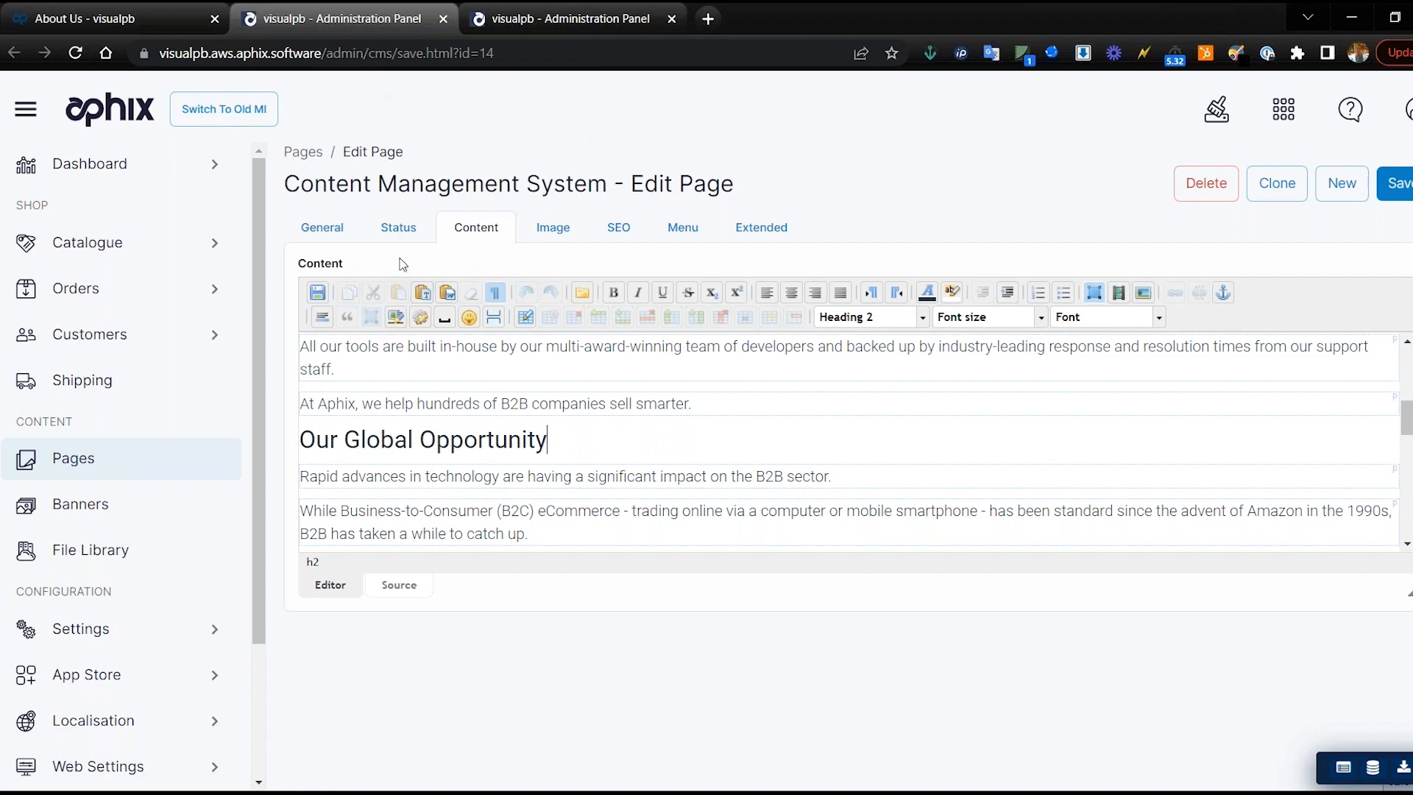
Step: Go to the list of CMS pages and search the titles for "abou"
left_click(91, 461)
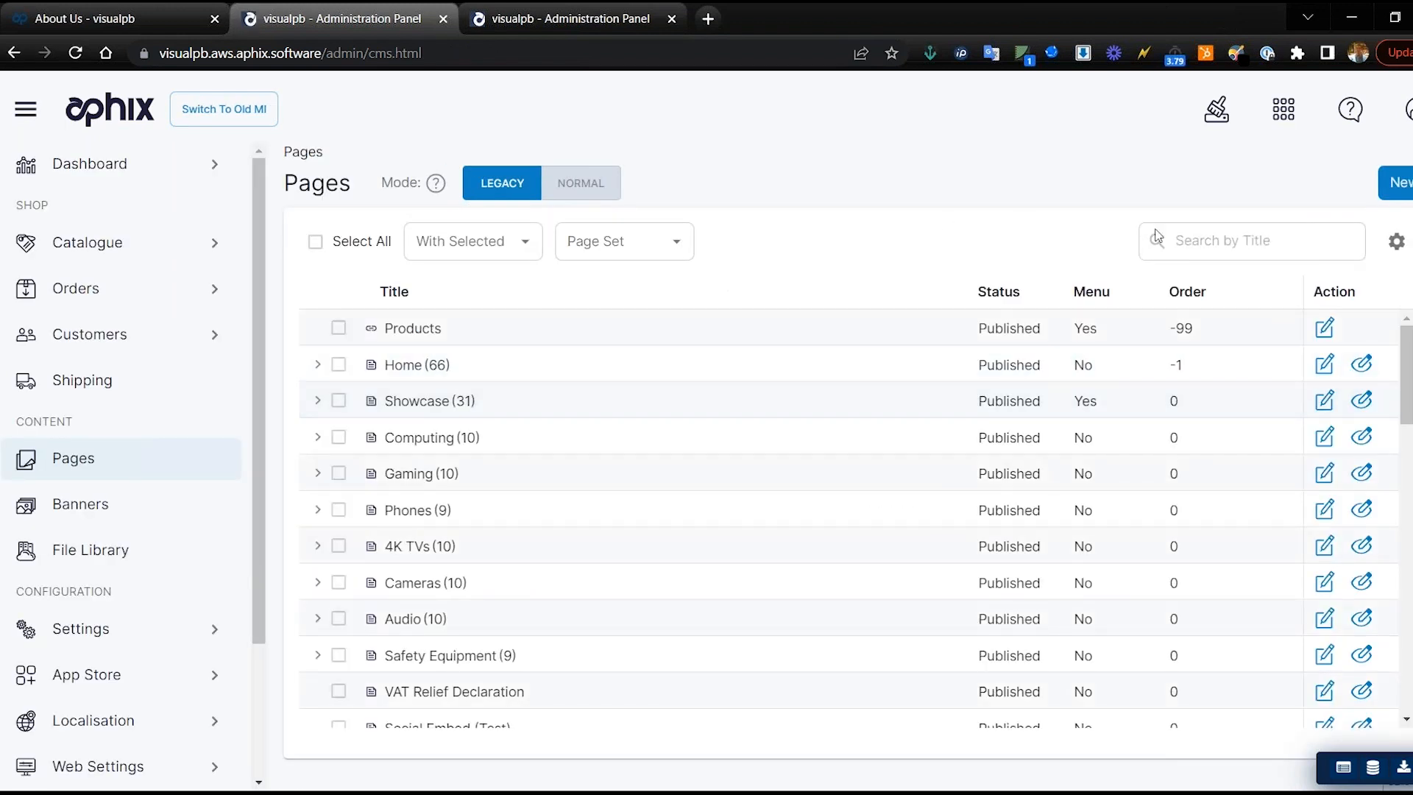
left_click(1185, 235)
type("abou")
Step: Create a new page named About-Demo with the URL about-demo and the Full Width template
left_click(1400, 188)
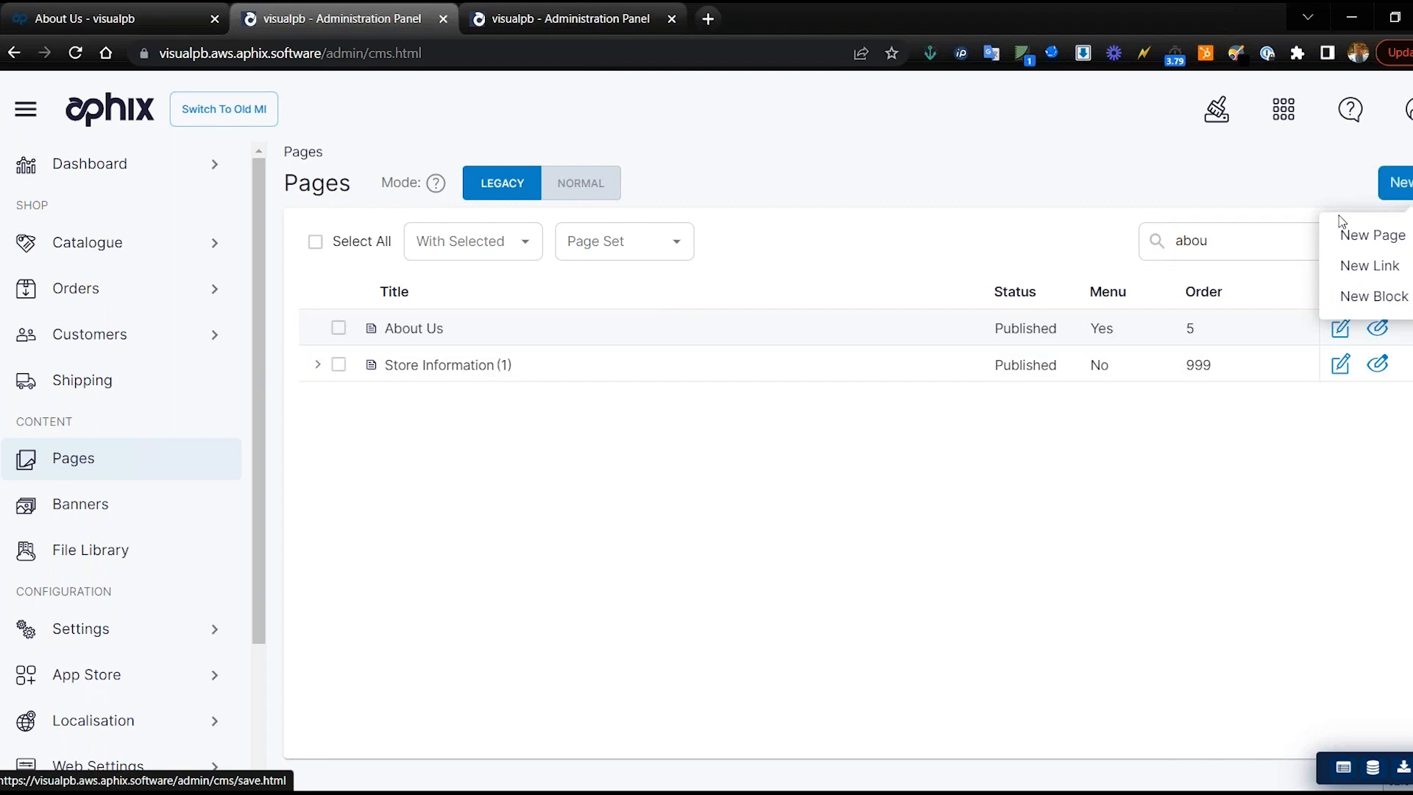
left_click(1358, 236)
left_click(379, 489)
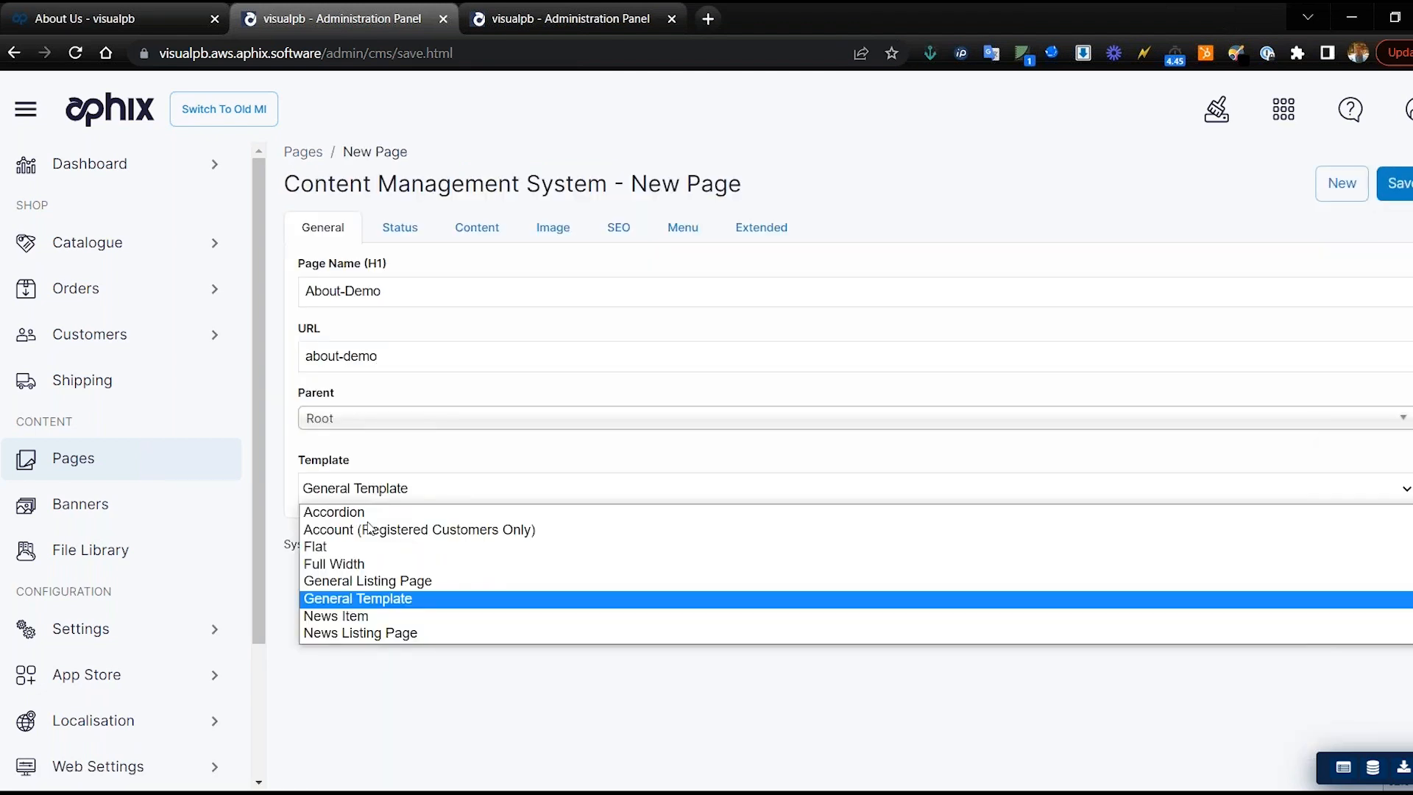
left_click(354, 573)
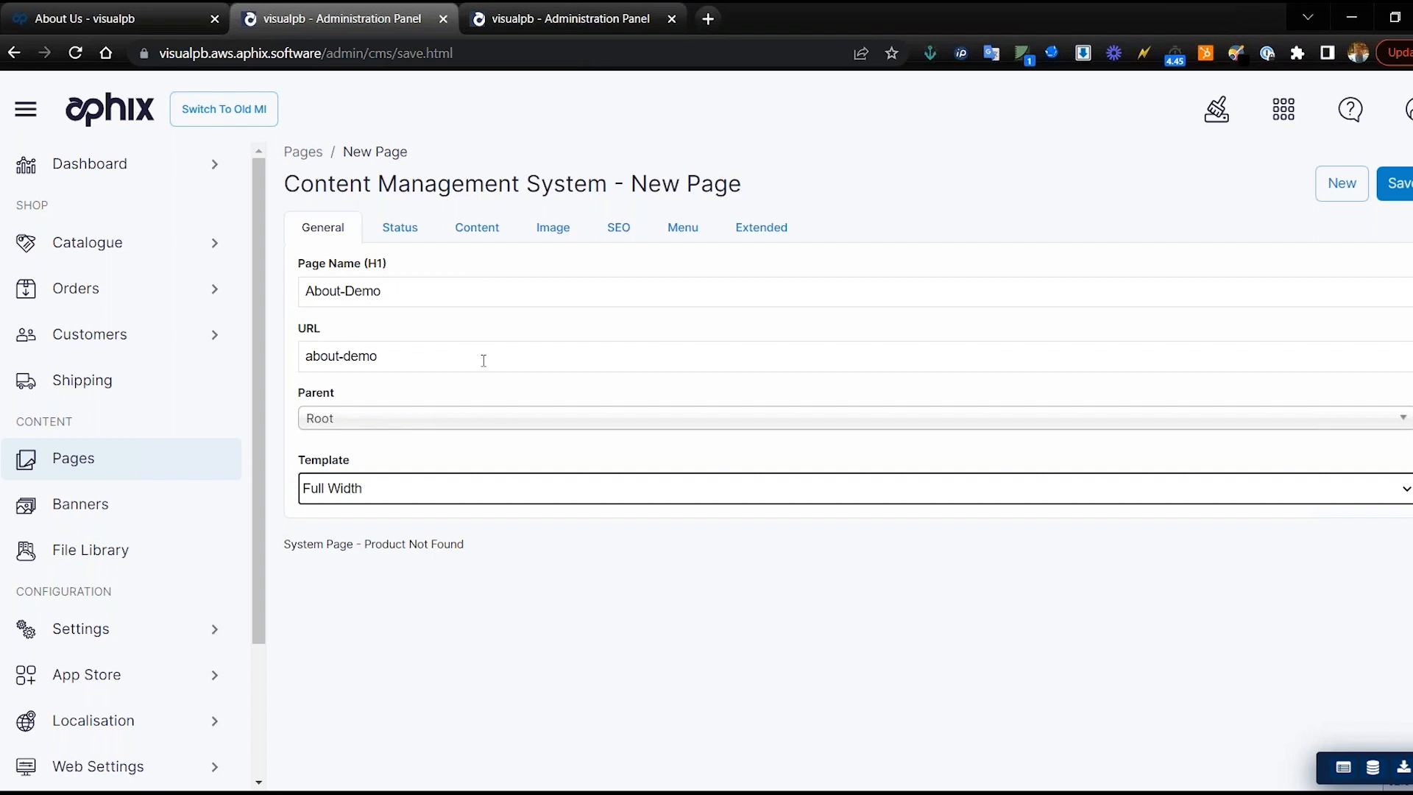
Step: Set the new page's status to Published and save the page
left_click(407, 229)
left_click(504, 294)
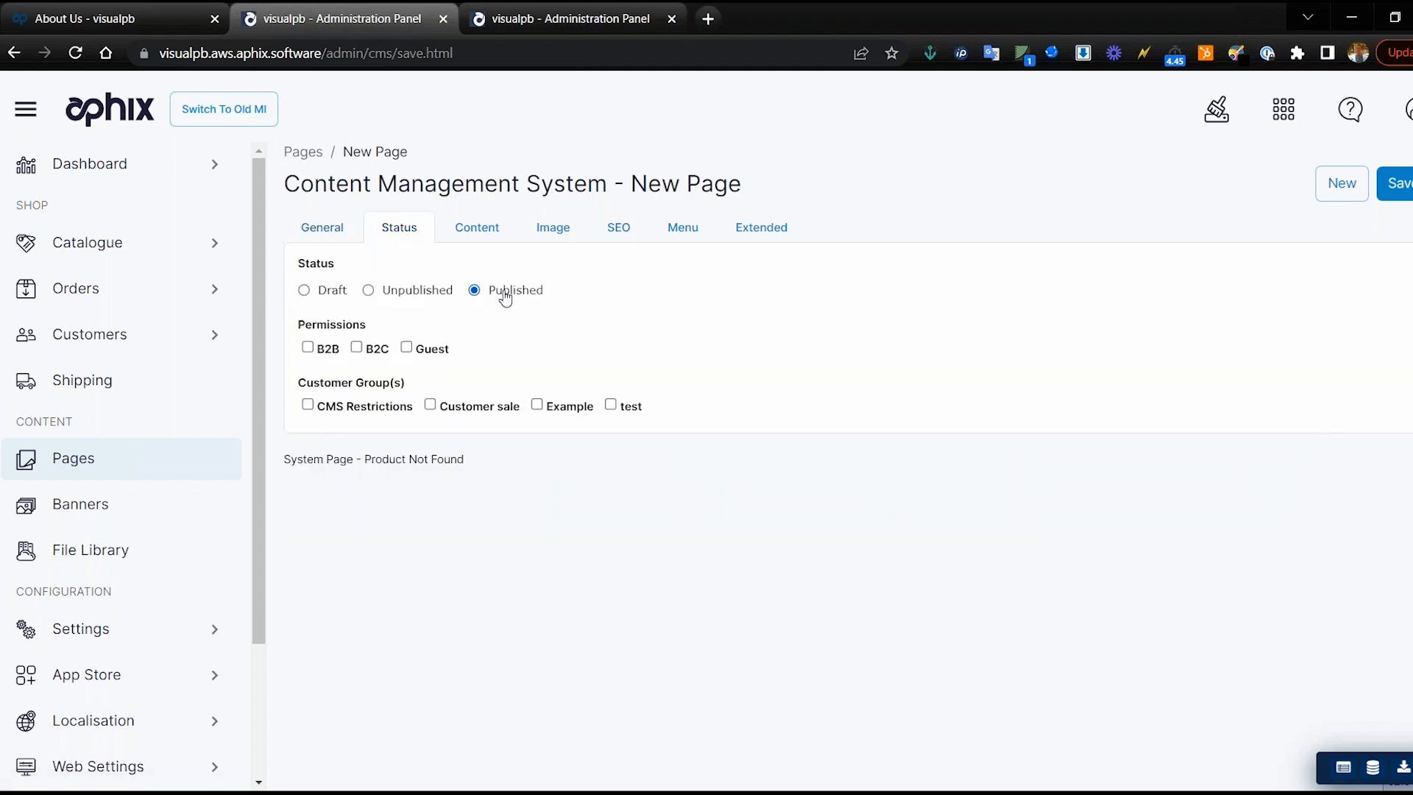
left_click(470, 232)
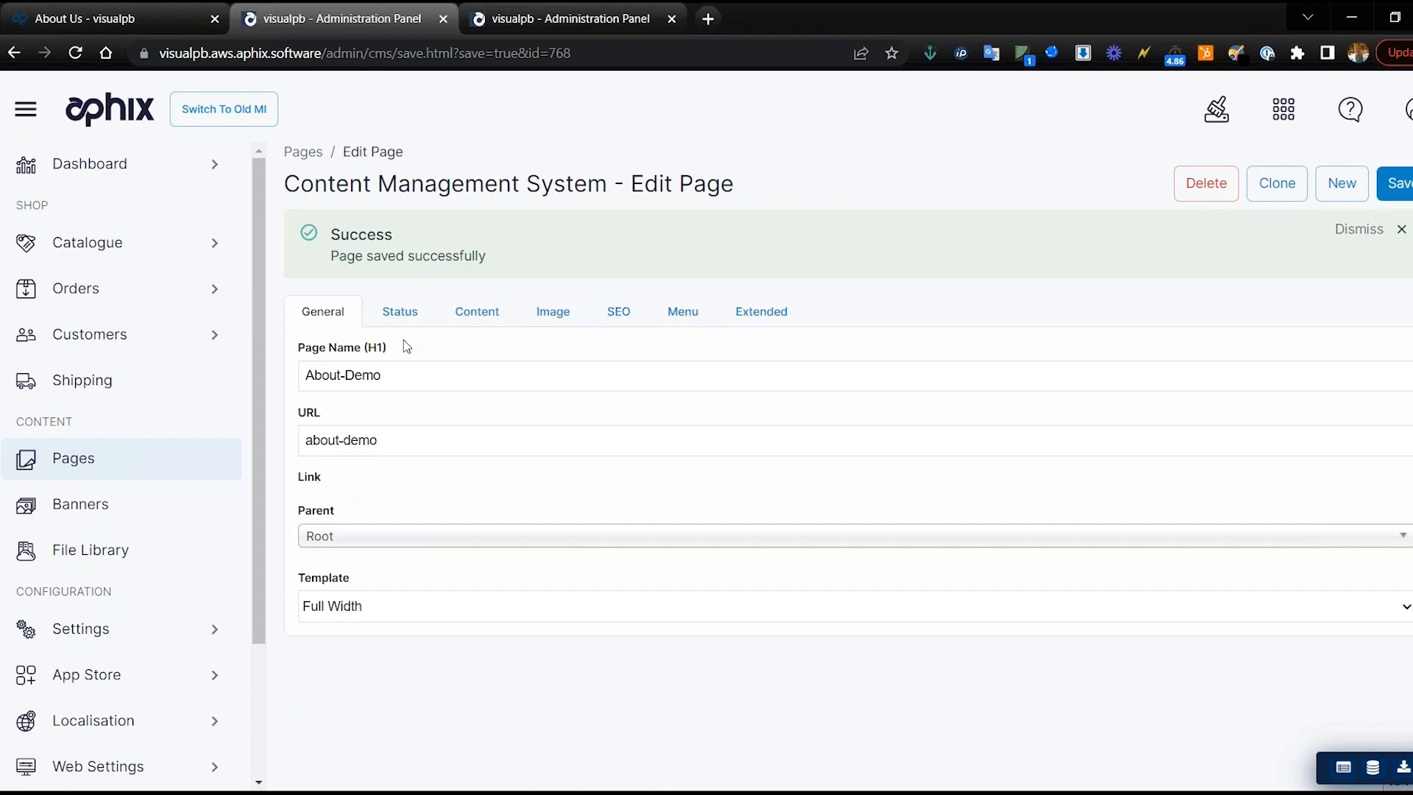
Step: Check the saved page's status and follow its about-demo.html link to view it on the storefront
left_click(397, 313)
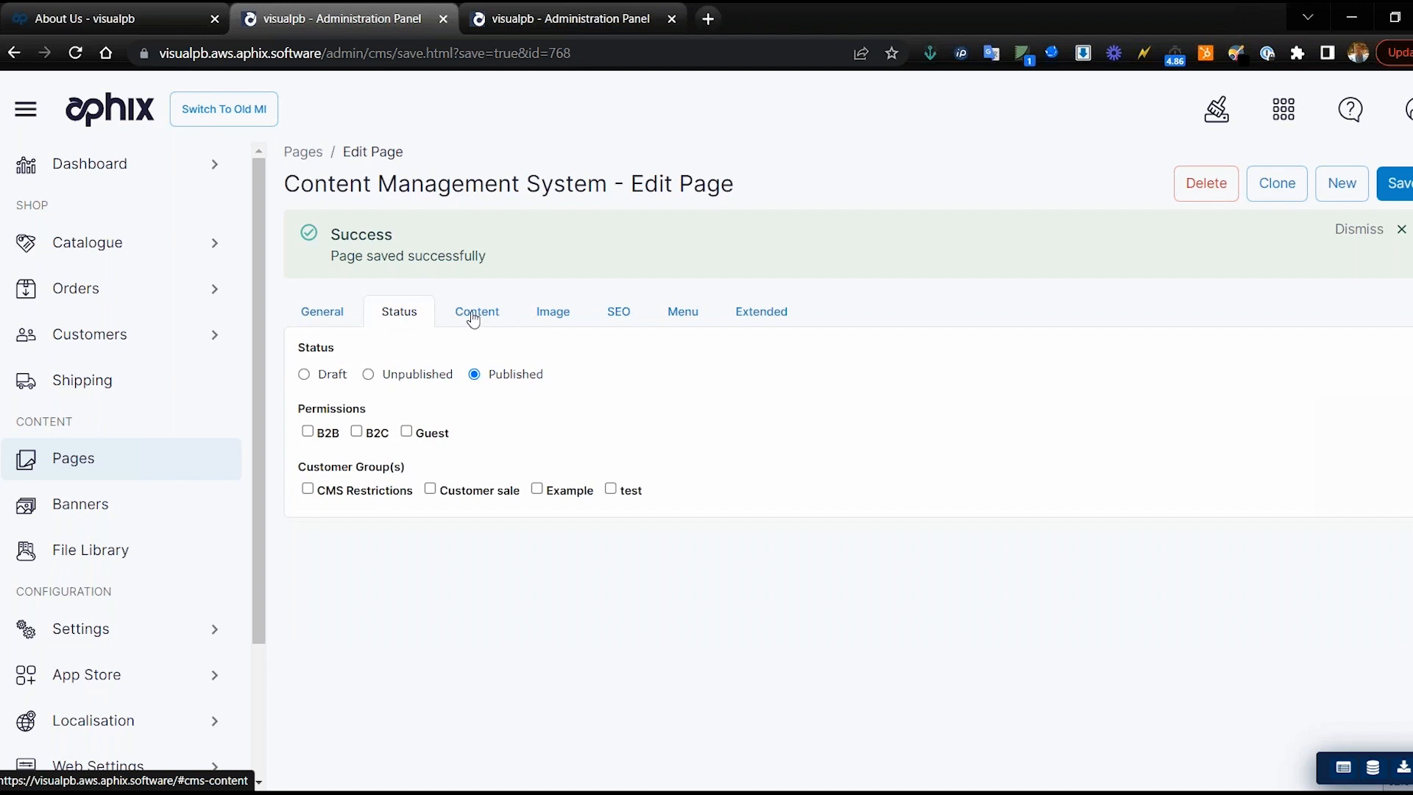
left_click(322, 311)
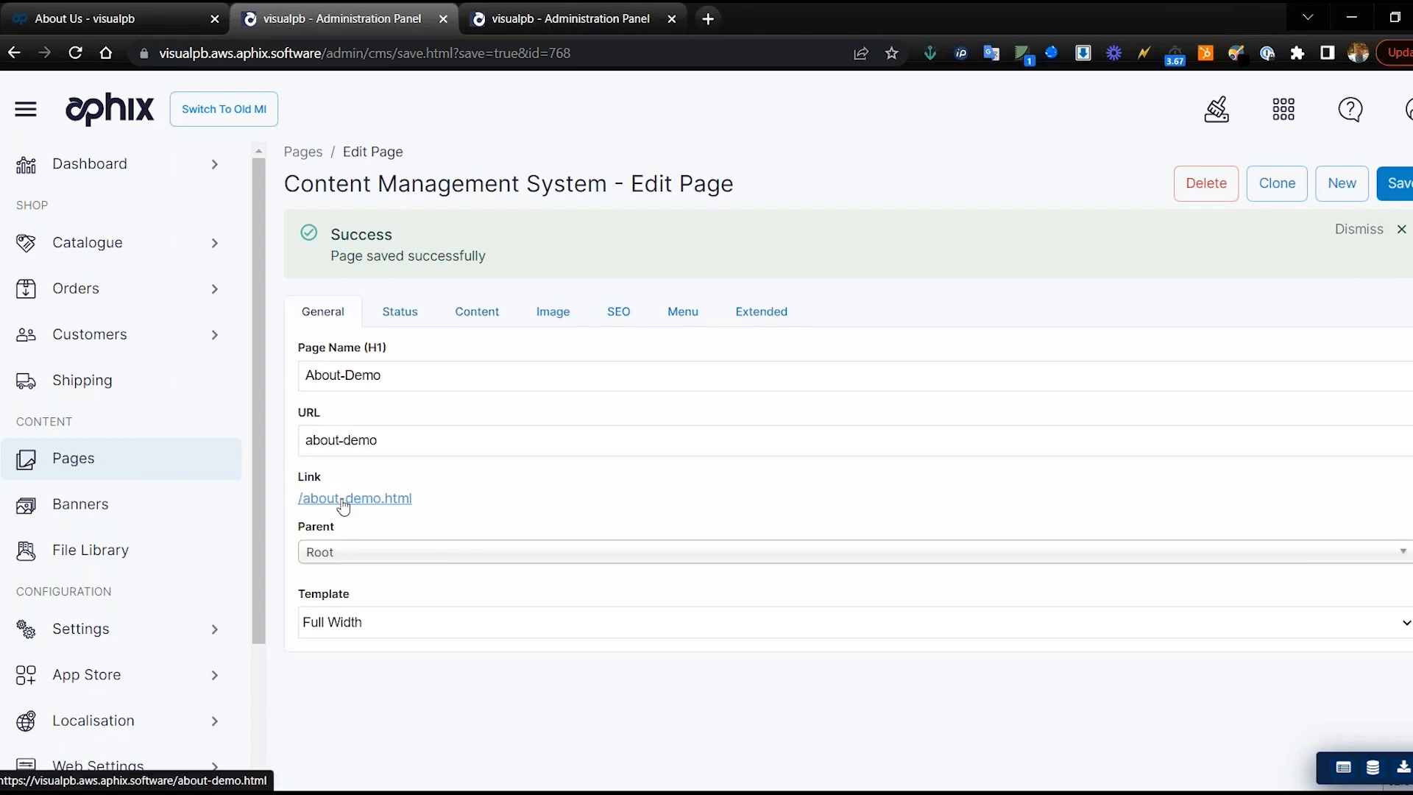
left_click(354, 498)
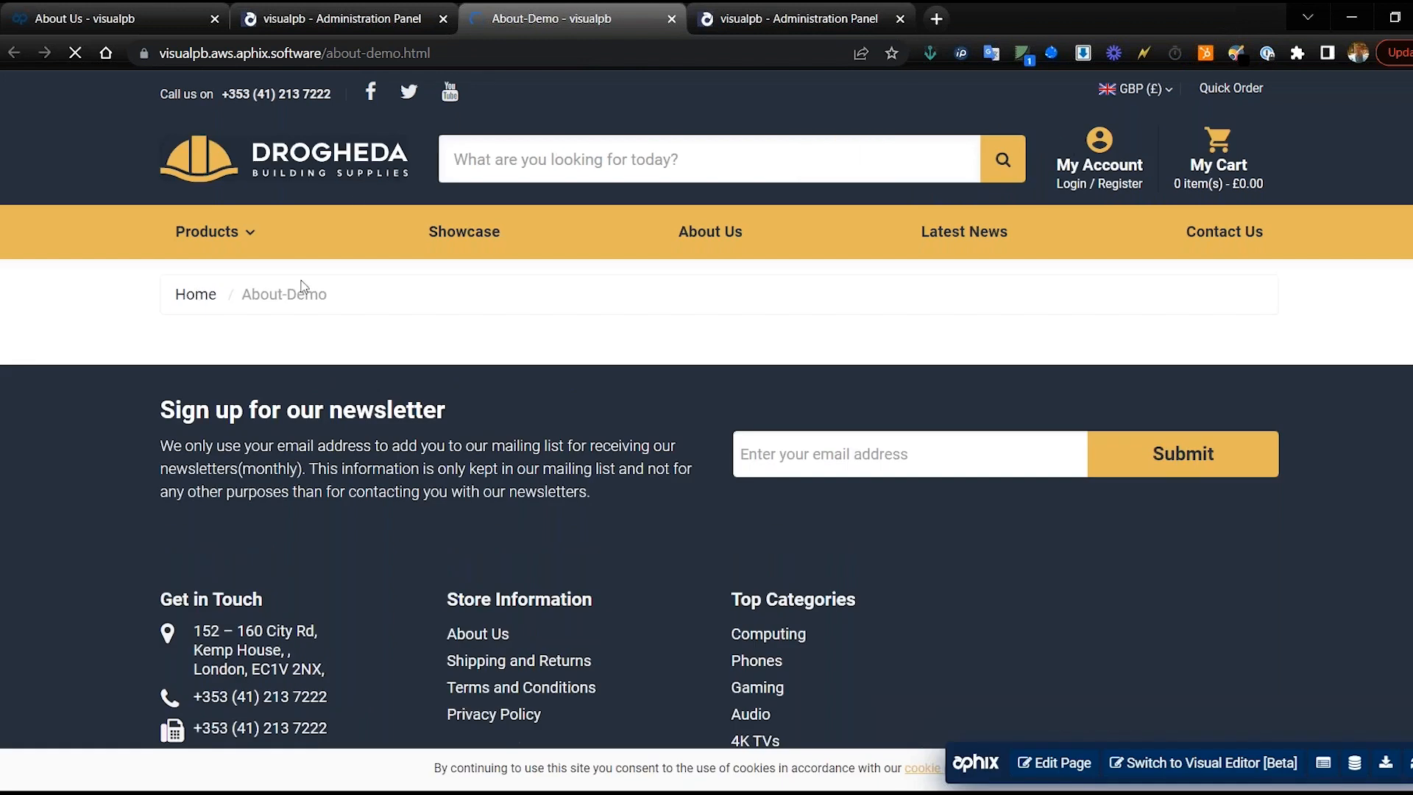
Step: In the About-Demo page's extended settings, disable the breadcrumb and header spacing, hide the sidebar and title, and save
left_click(390, 21)
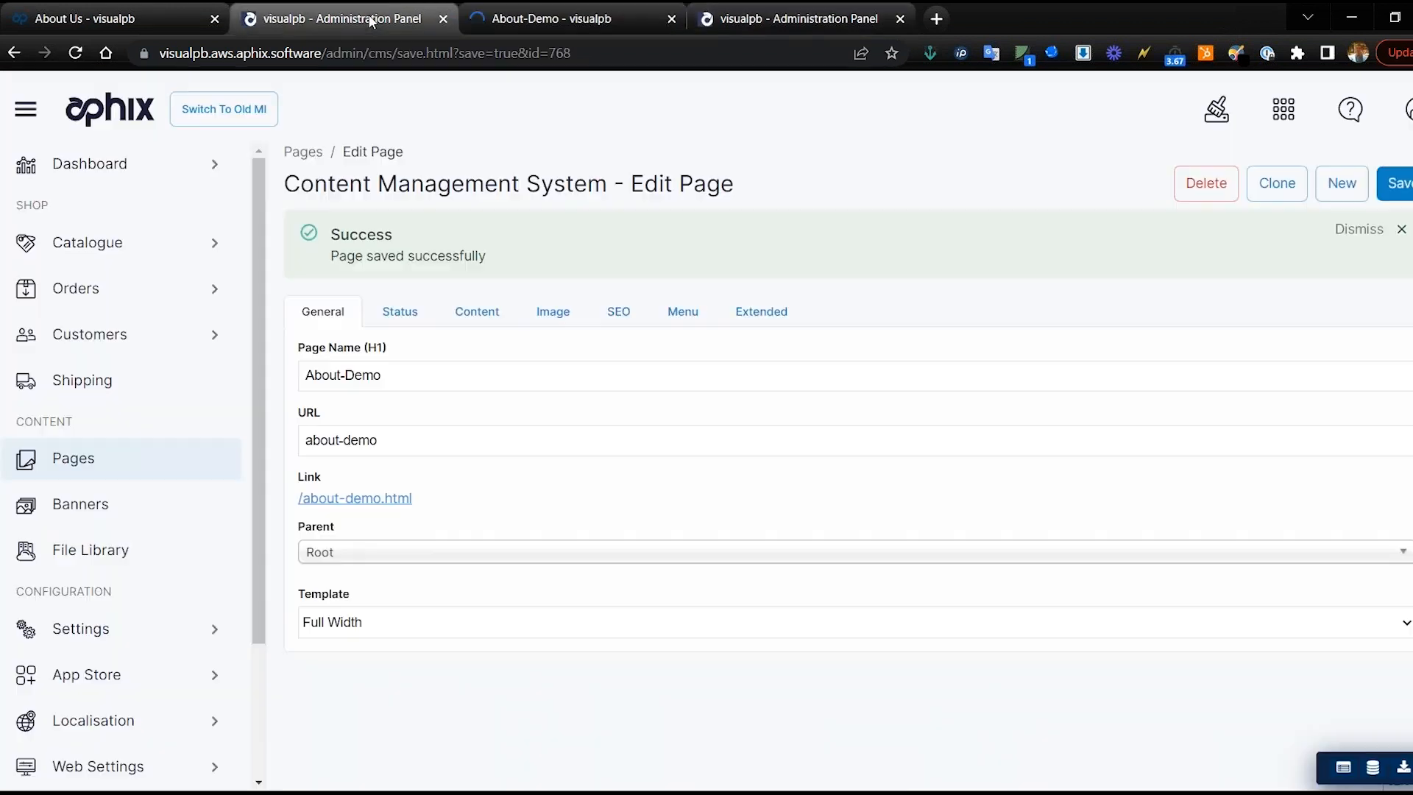
left_click(684, 316)
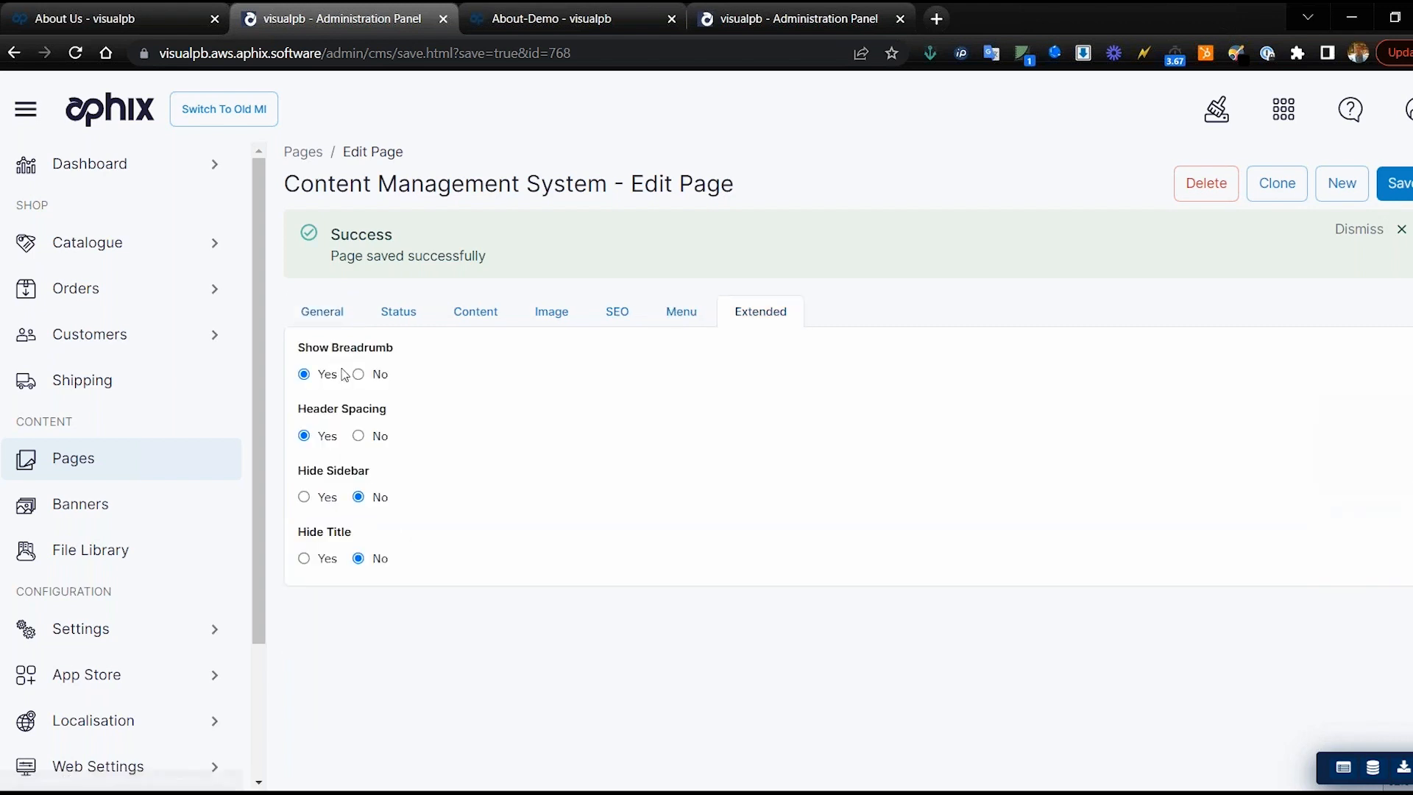
left_click(360, 375)
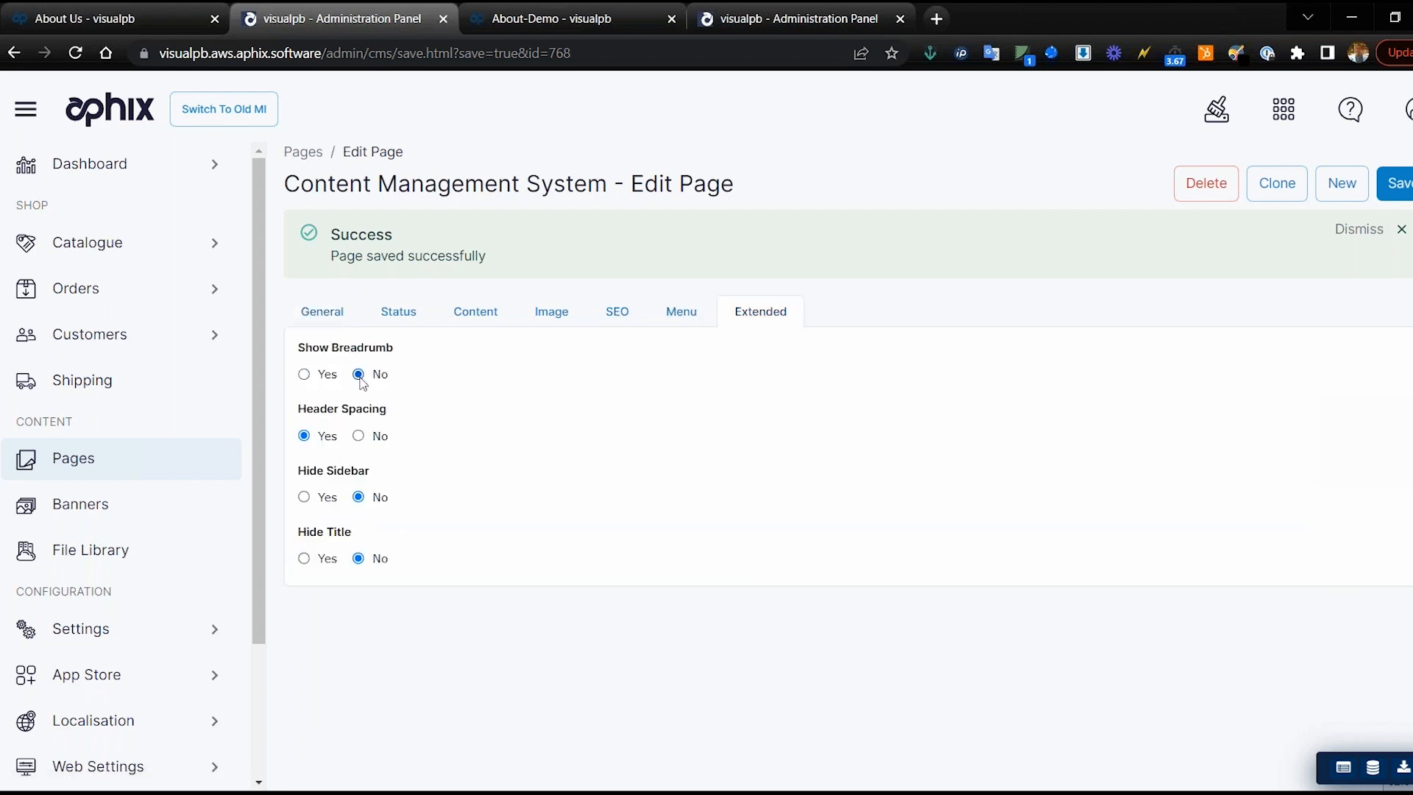
left_click(360, 437)
left_click(305, 498)
left_click(306, 559)
left_click(1398, 186)
Step: Return to the storefront's About-Demo page and open it in the Visual Editor
left_click(552, 19)
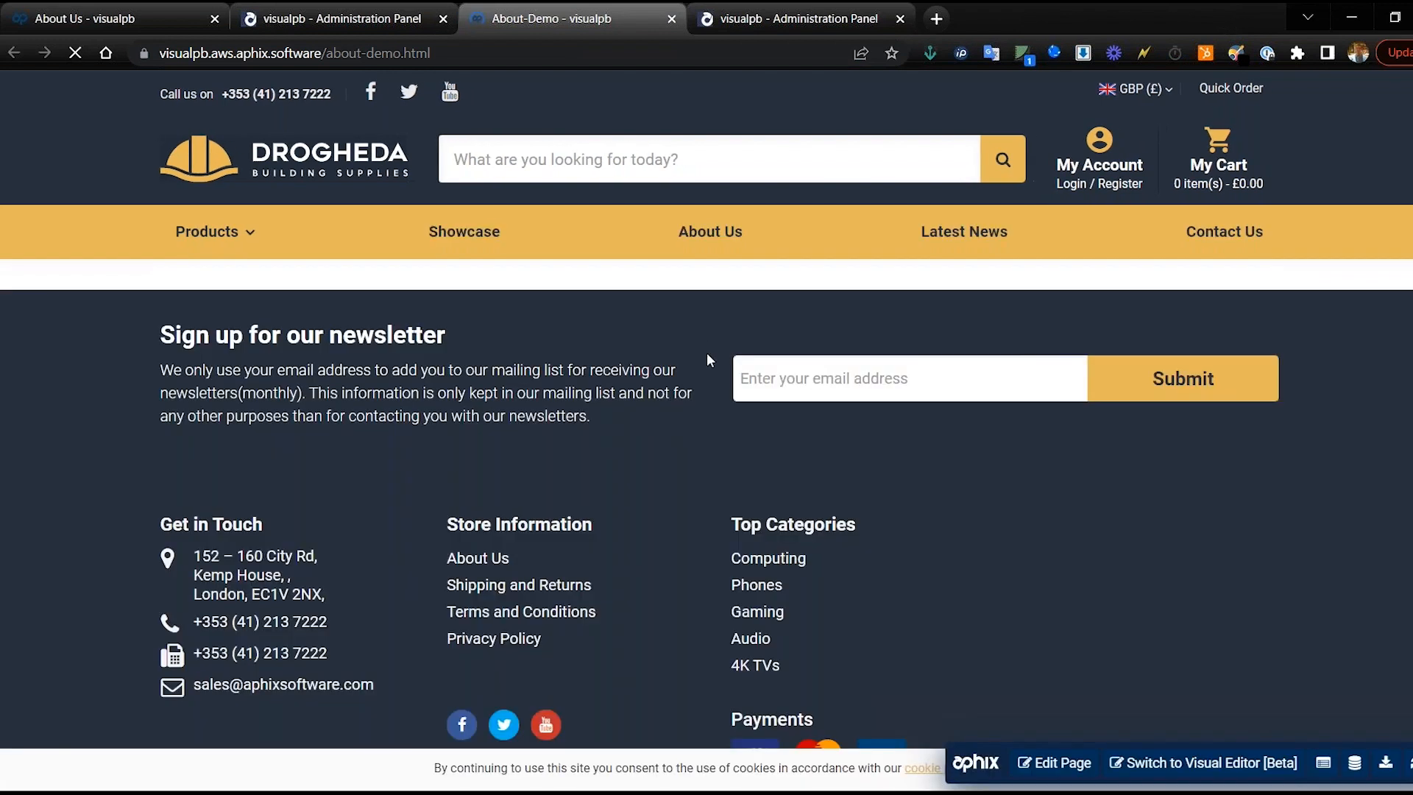
left_click(1173, 765)
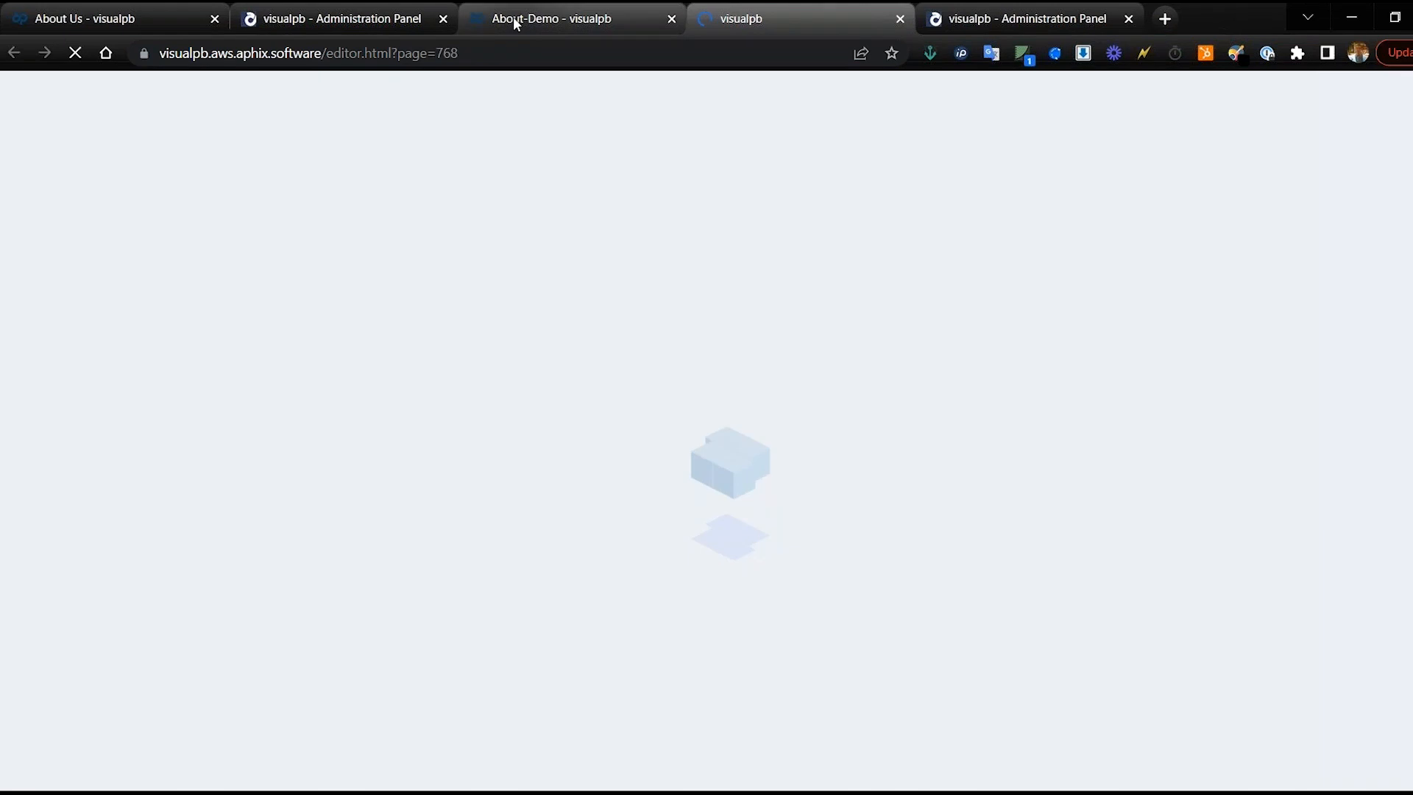
Step: Return to the administration panel's page list and open the original About Us page's content for reference
left_click(530, 22)
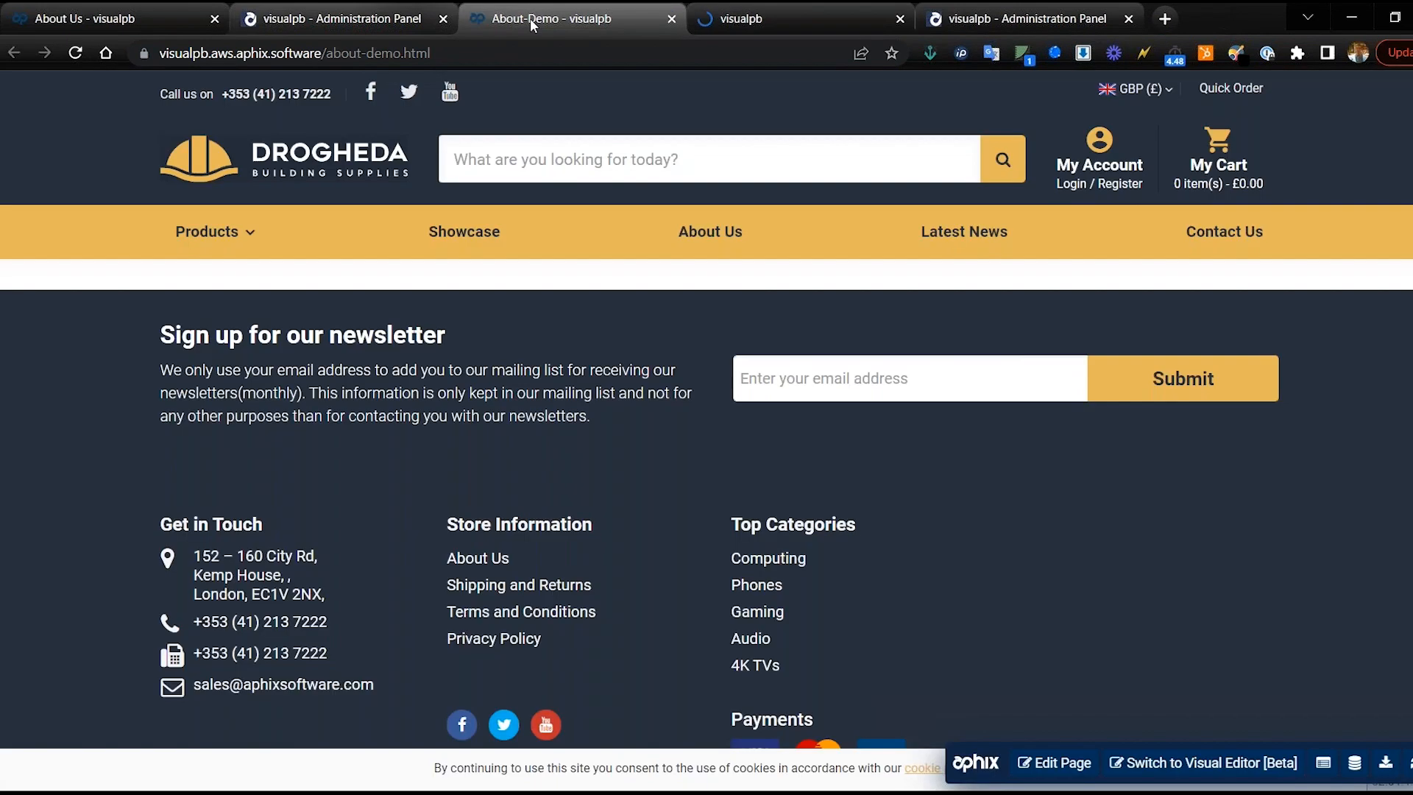
left_click(387, 22)
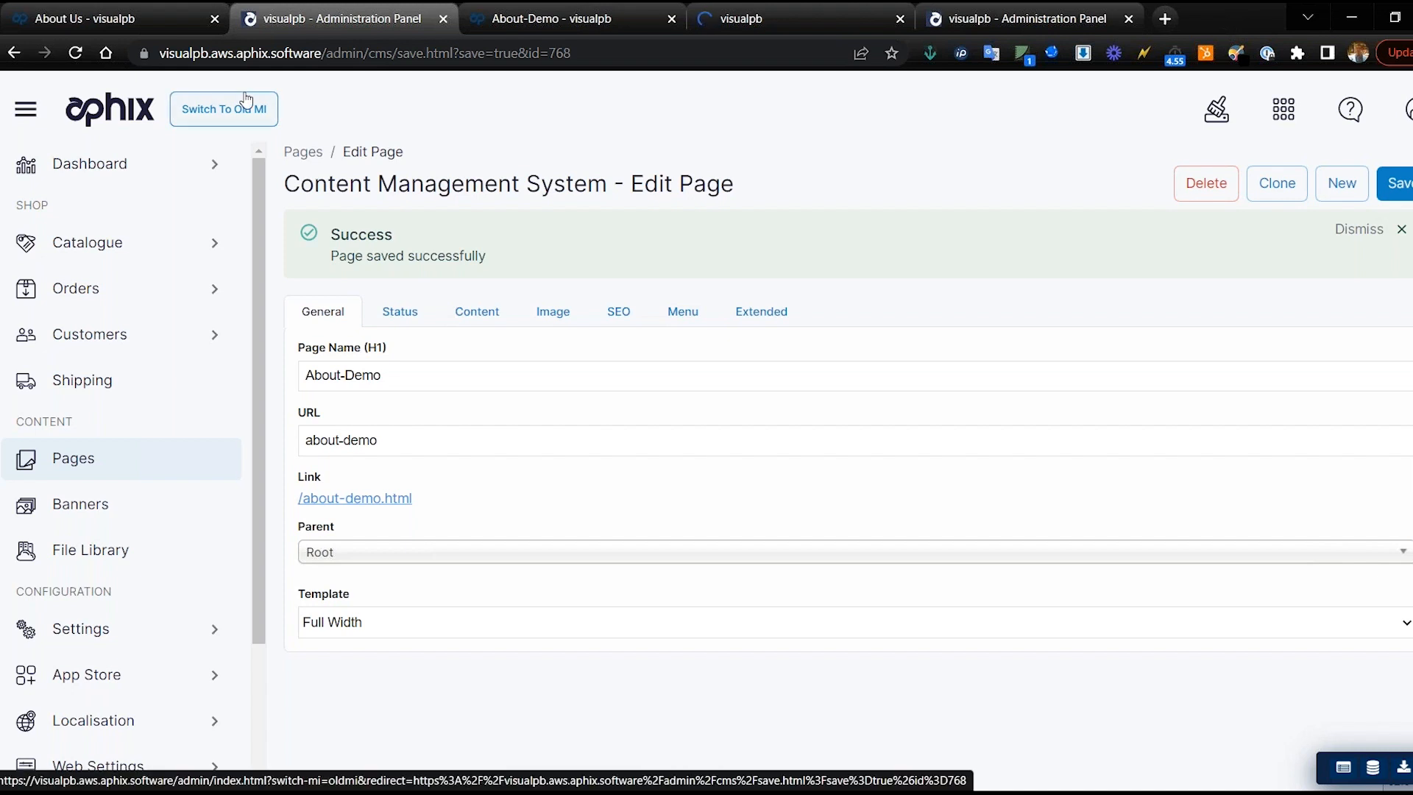
left_click(302, 156)
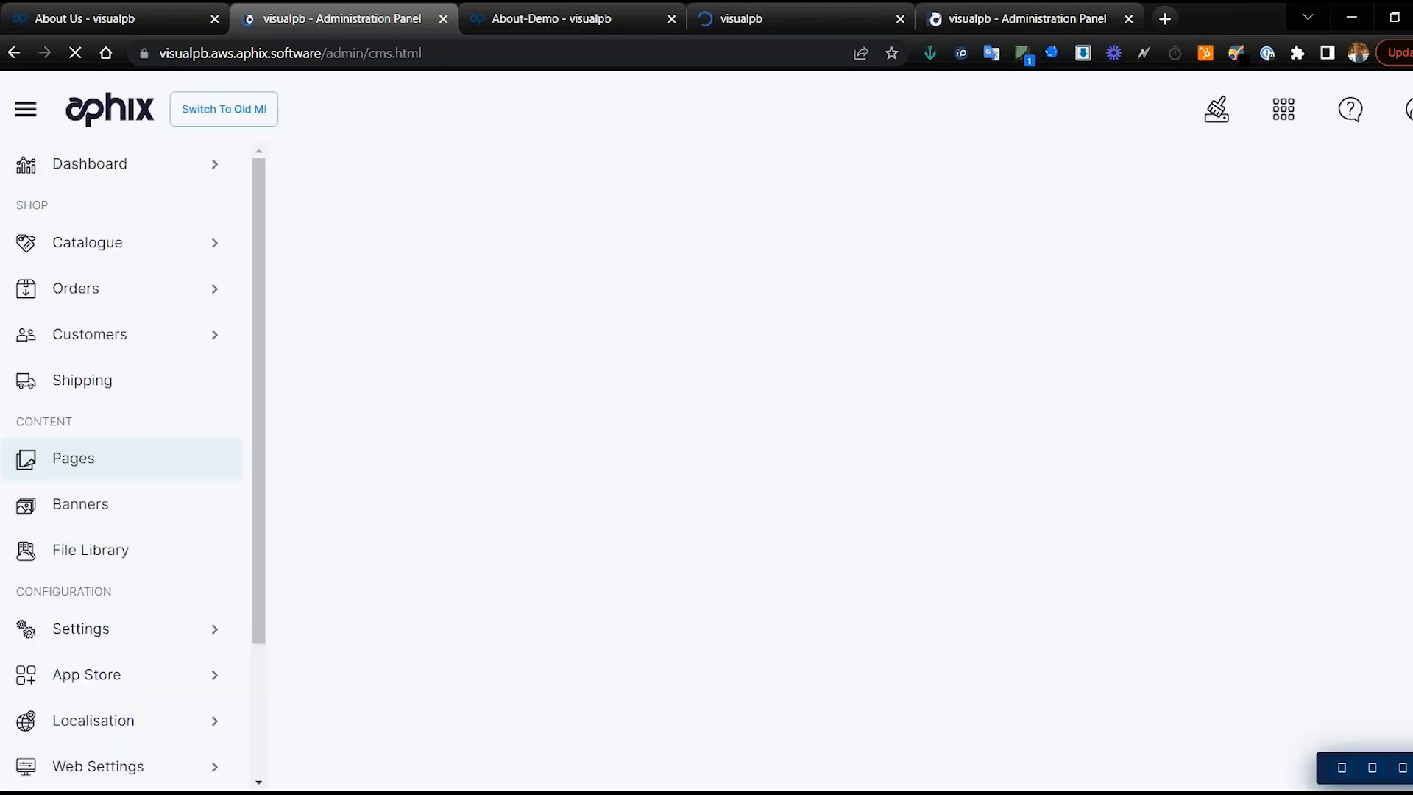
left_click(1341, 367)
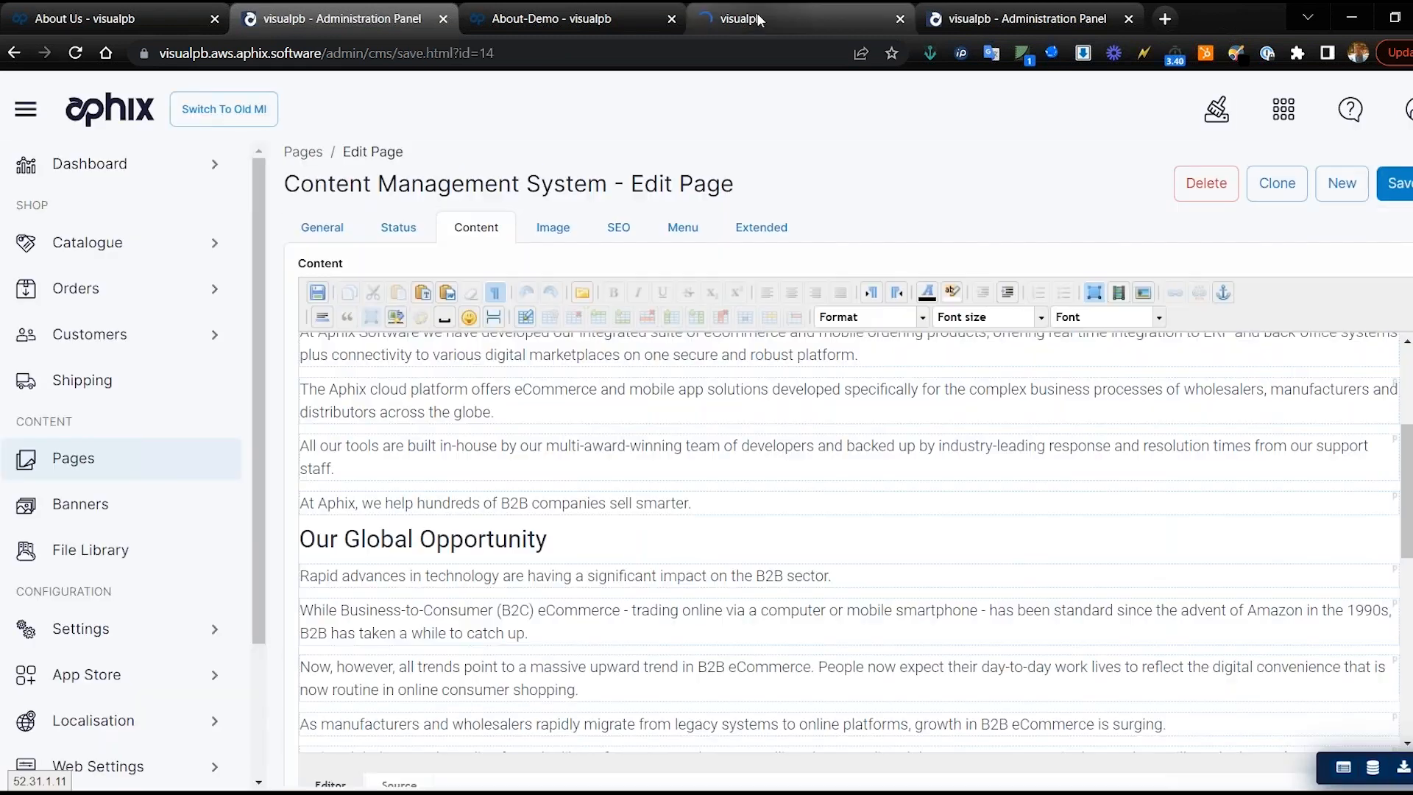
Step: Switch to the visual editor and insert a Full Width layout section into the empty page area
left_click(765, 22)
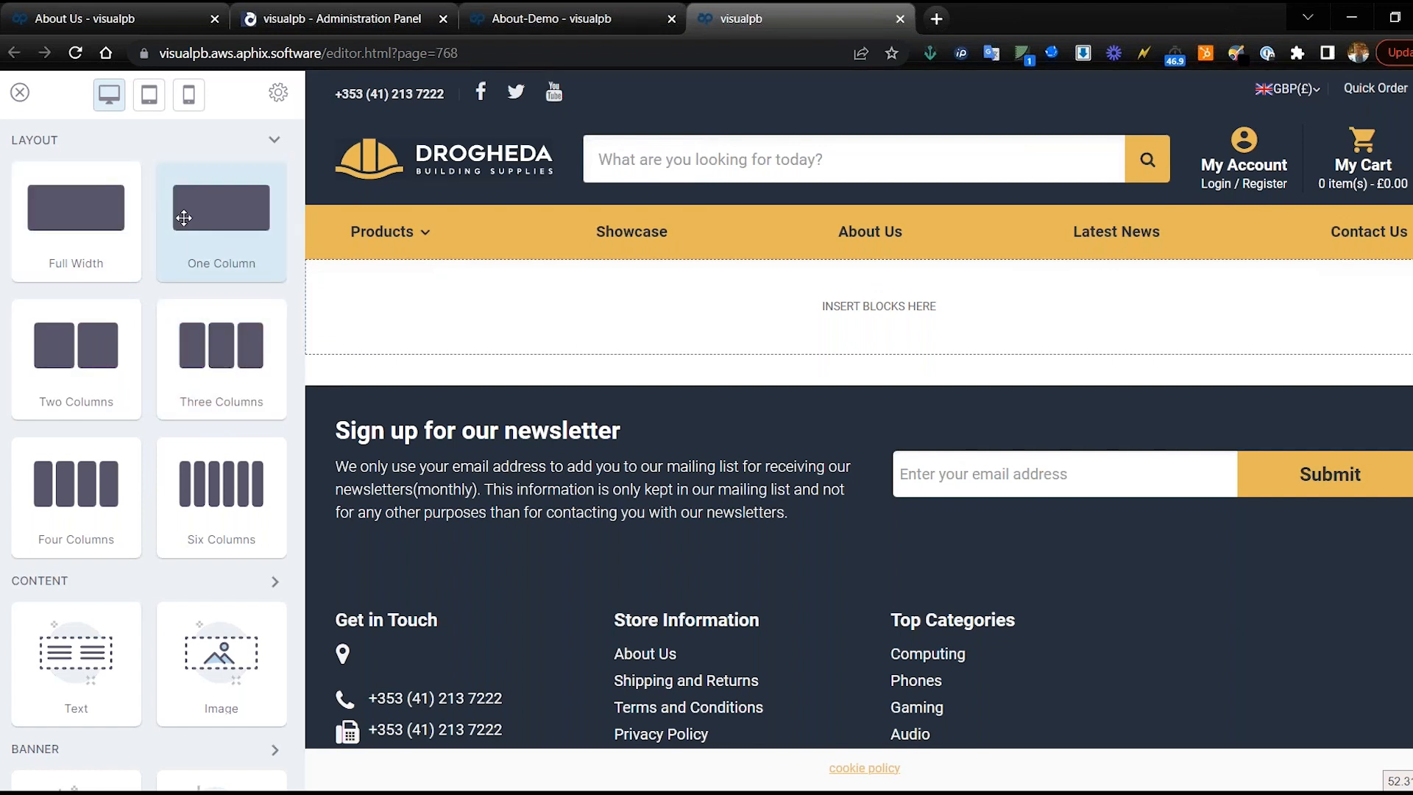
left_click_drag(183, 217, 612, 298)
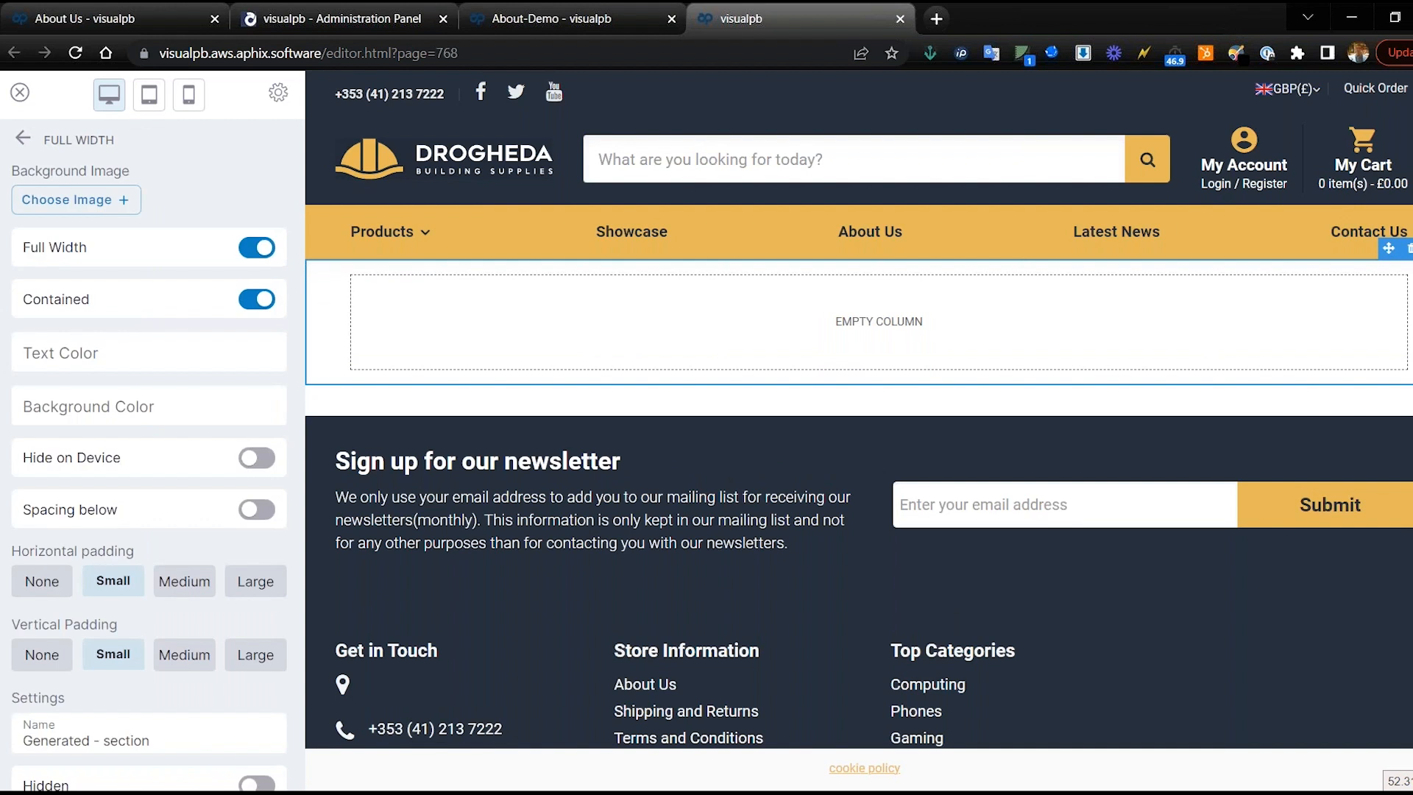
Step: Turn off the section's Contained option and try horizontal padding None before setting it back to Small
left_click(260, 253)
left_click(260, 253)
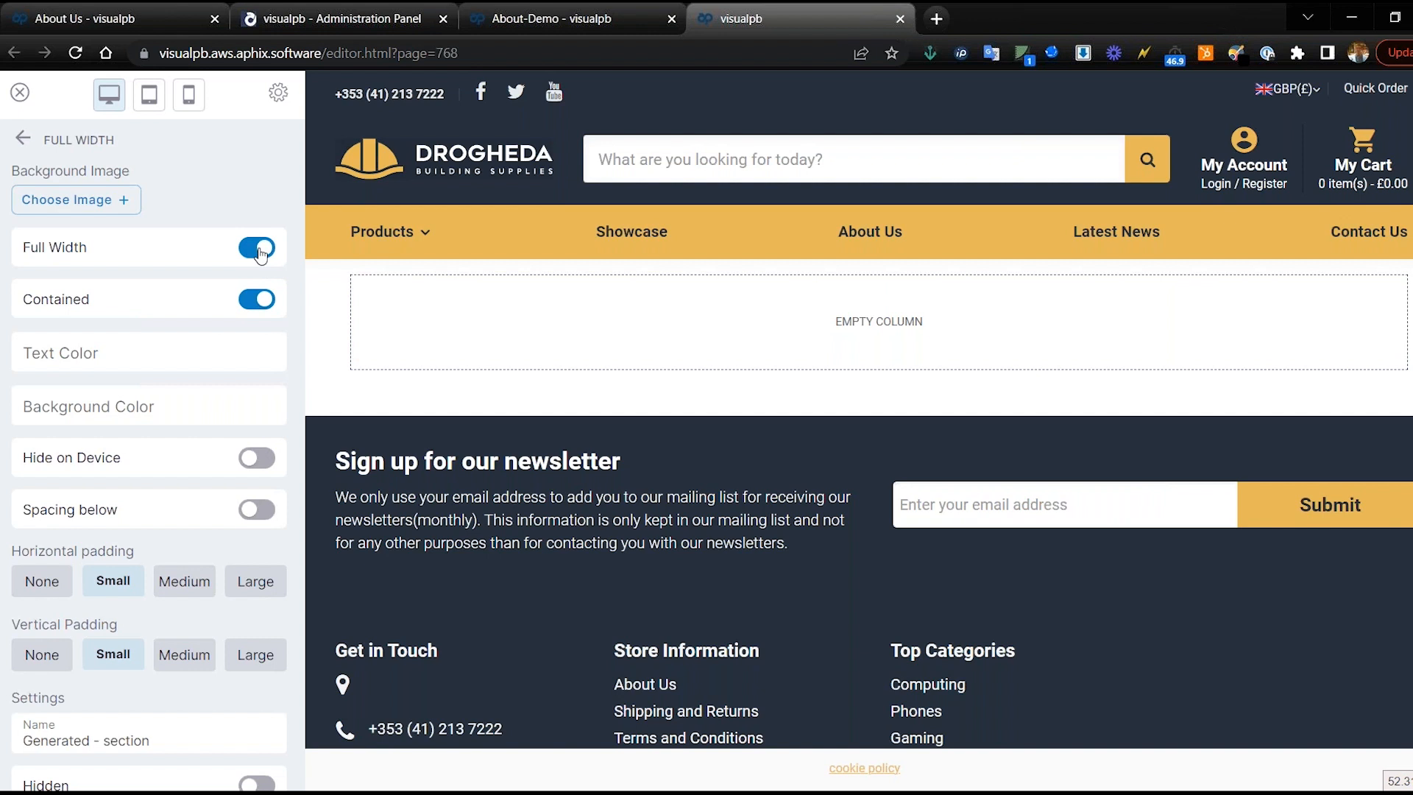
left_click(261, 305)
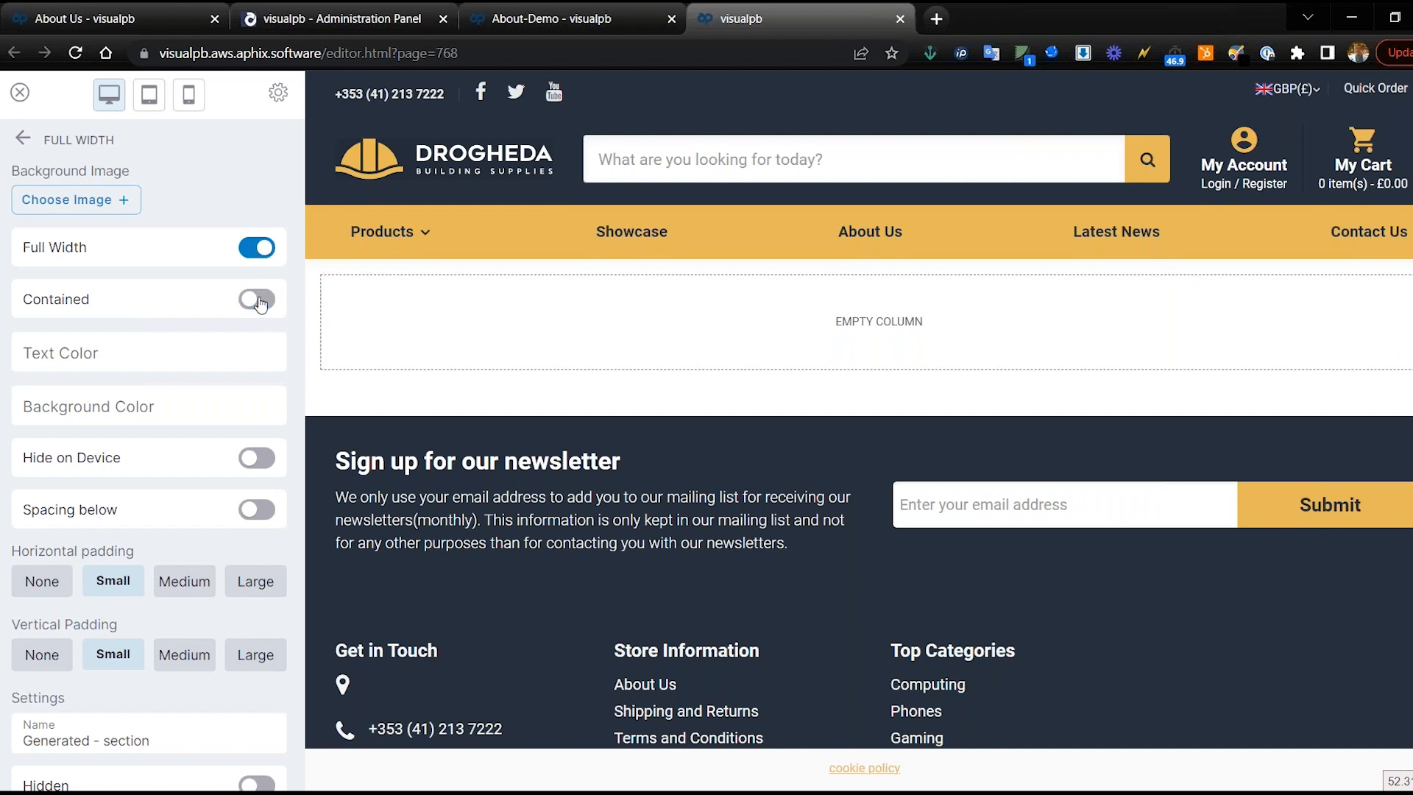
left_click(58, 586)
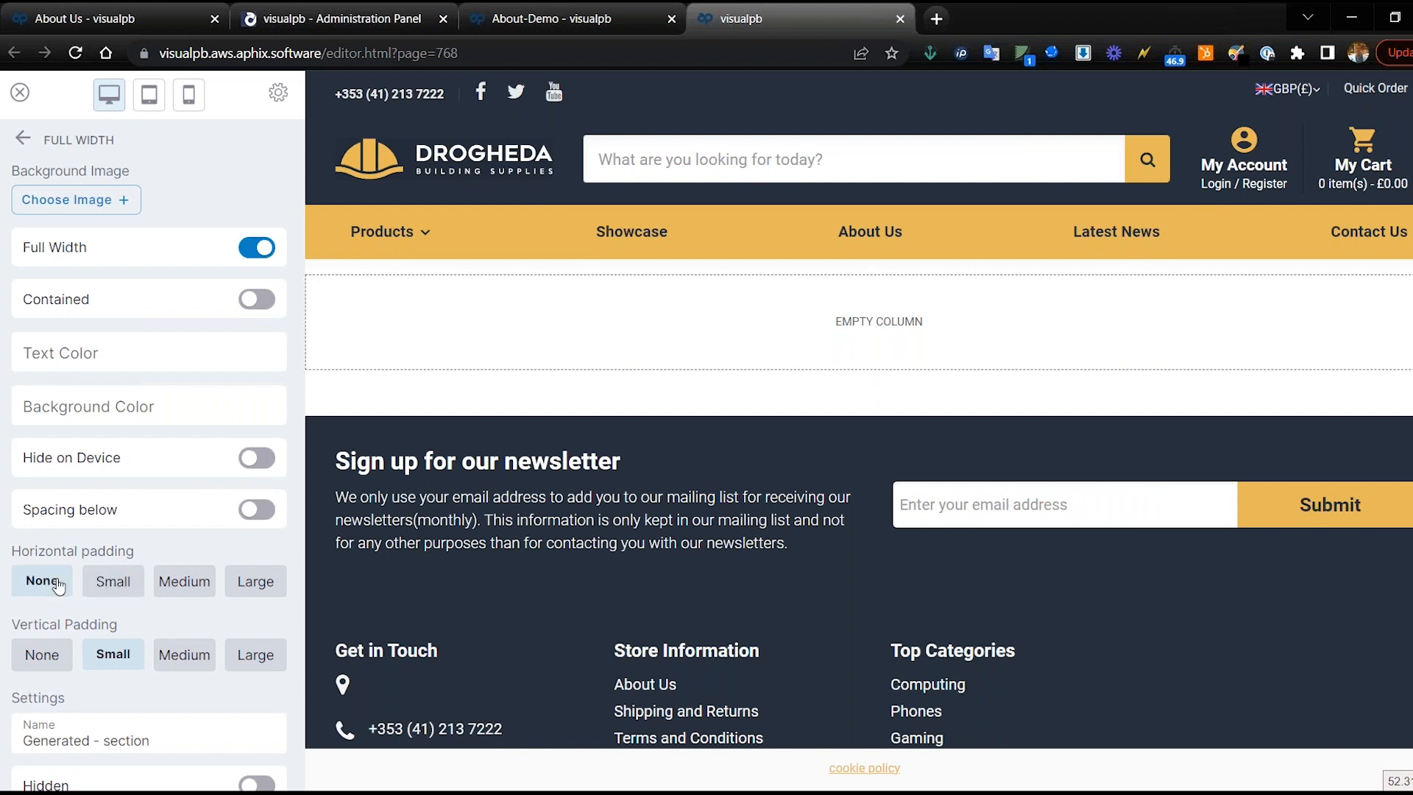
left_click(130, 584)
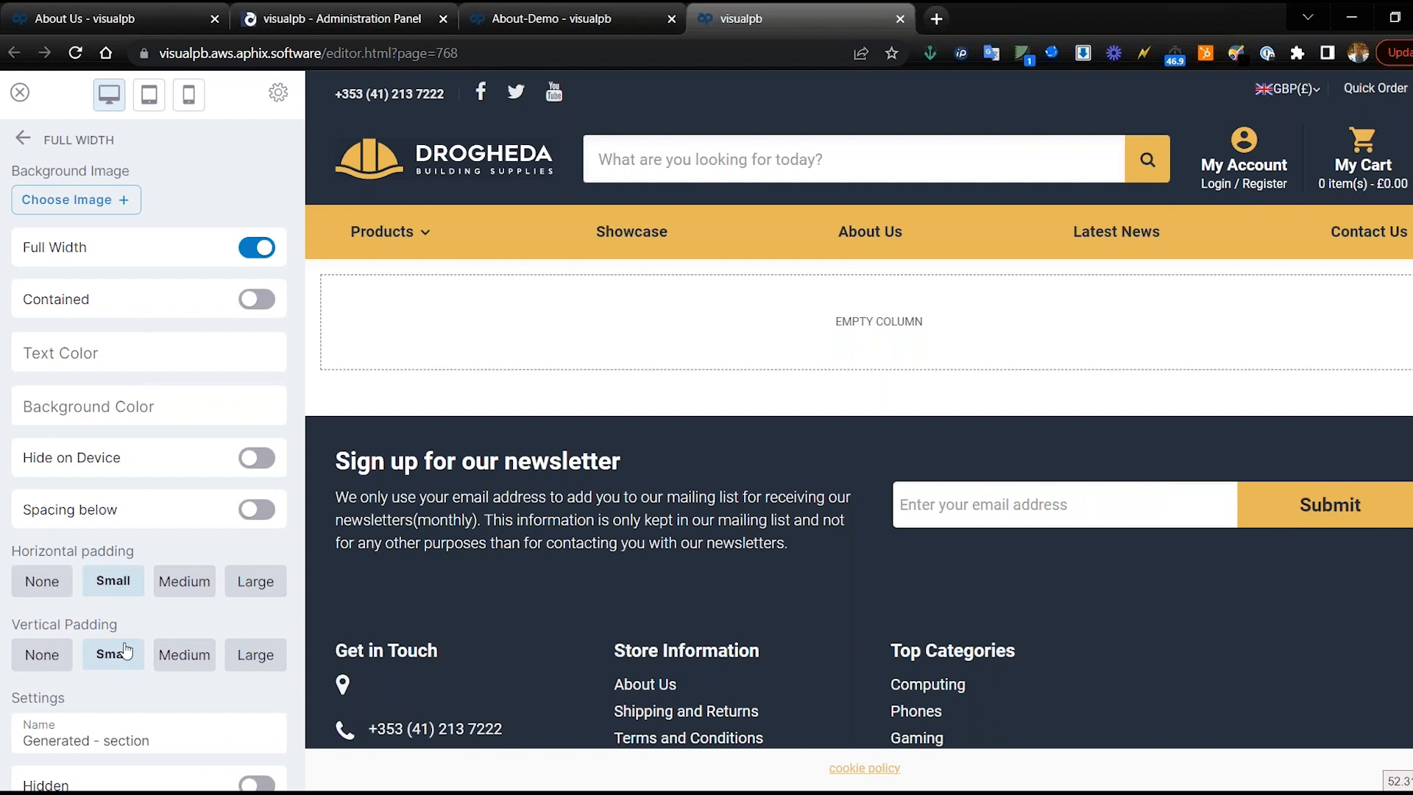
Step: Name the full-width section "Top Section" and return to the list of blocks
scroll(156, 655, "down", 2)
triple_click(161, 573)
type("Top Swction")
key("BackSpace")
key("BackSpace")
key("BackSpace")
key("BackSpace")
type("ection")
left_click(21, 139)
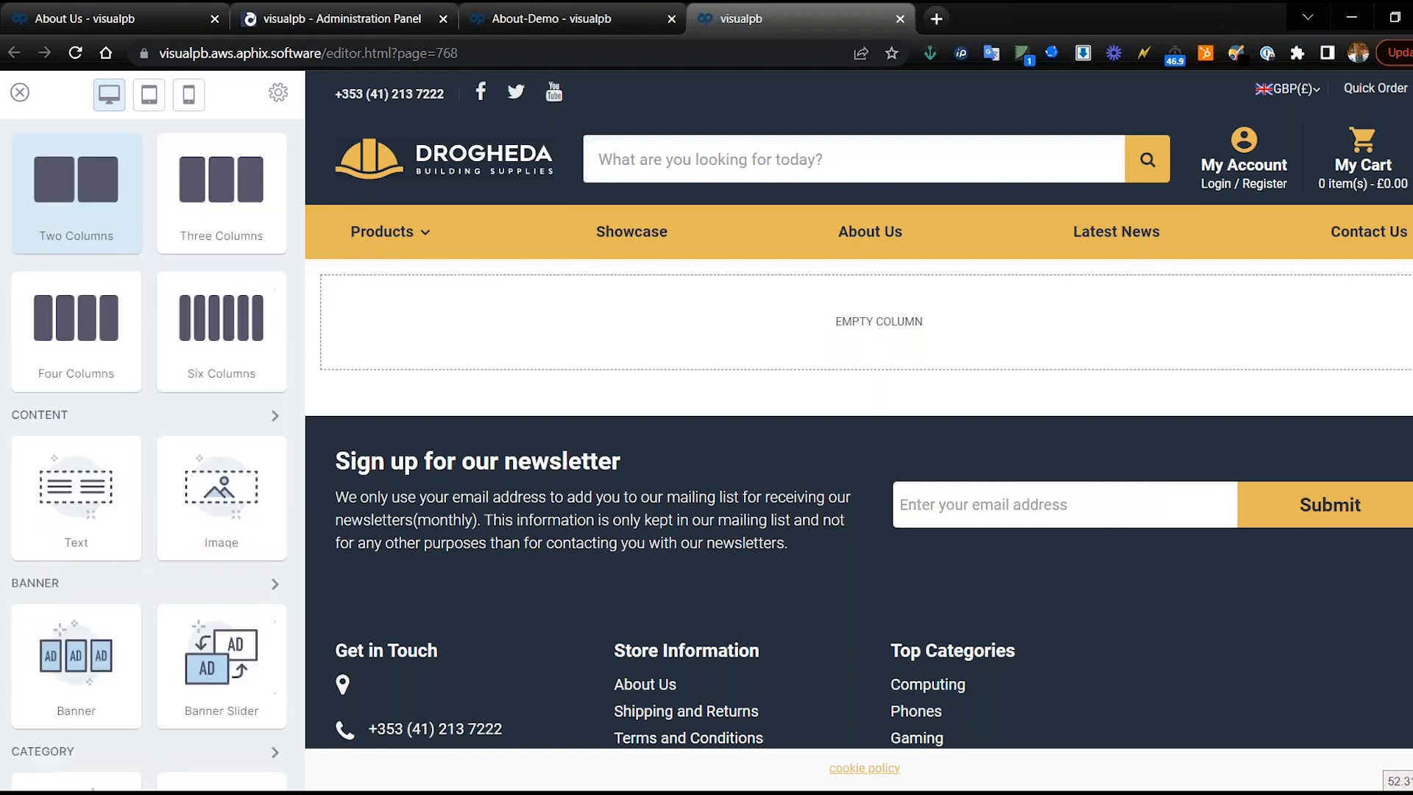
Step: Expand the Content blocks and add an Image + Text block to the empty column of the section
scroll(64, 307, "down", 2)
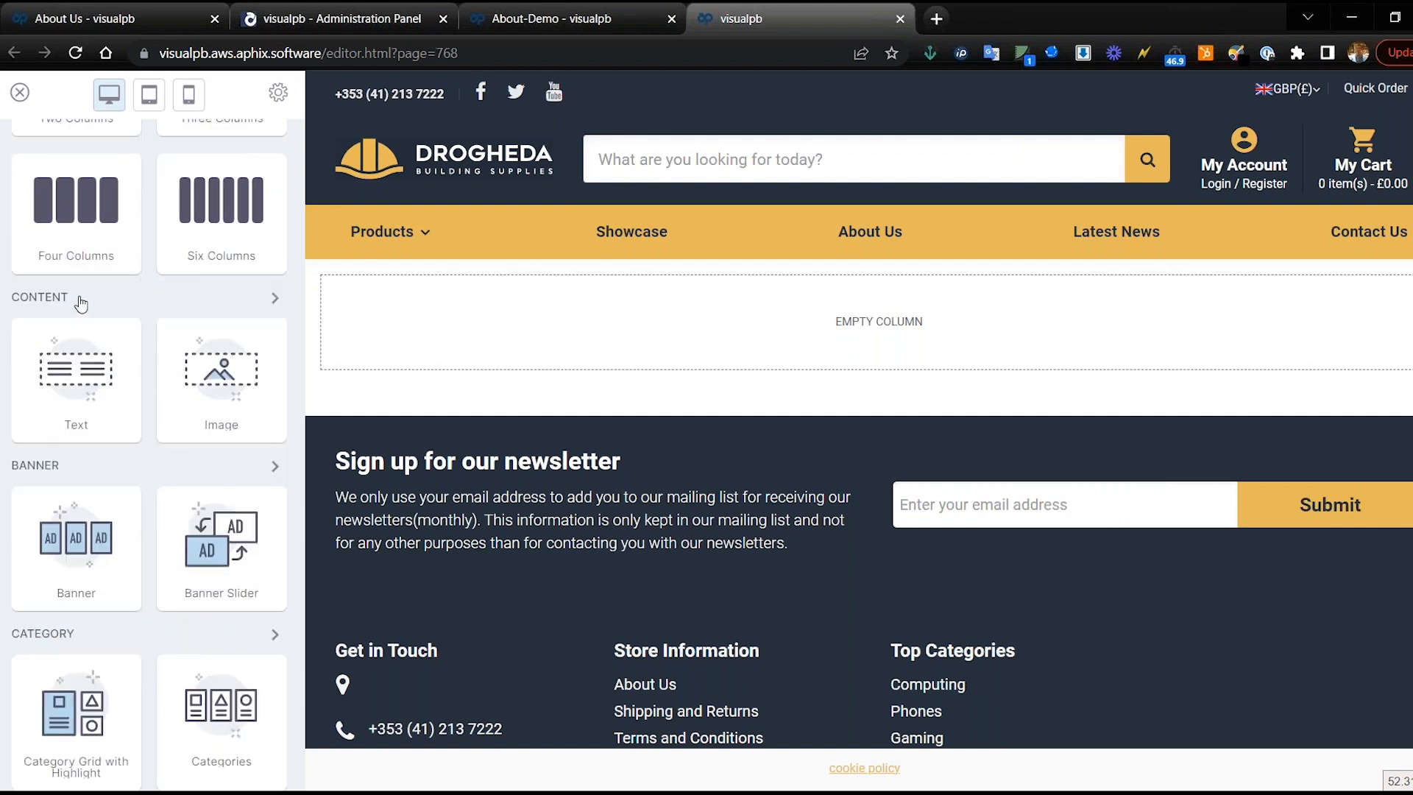
left_click(275, 301)
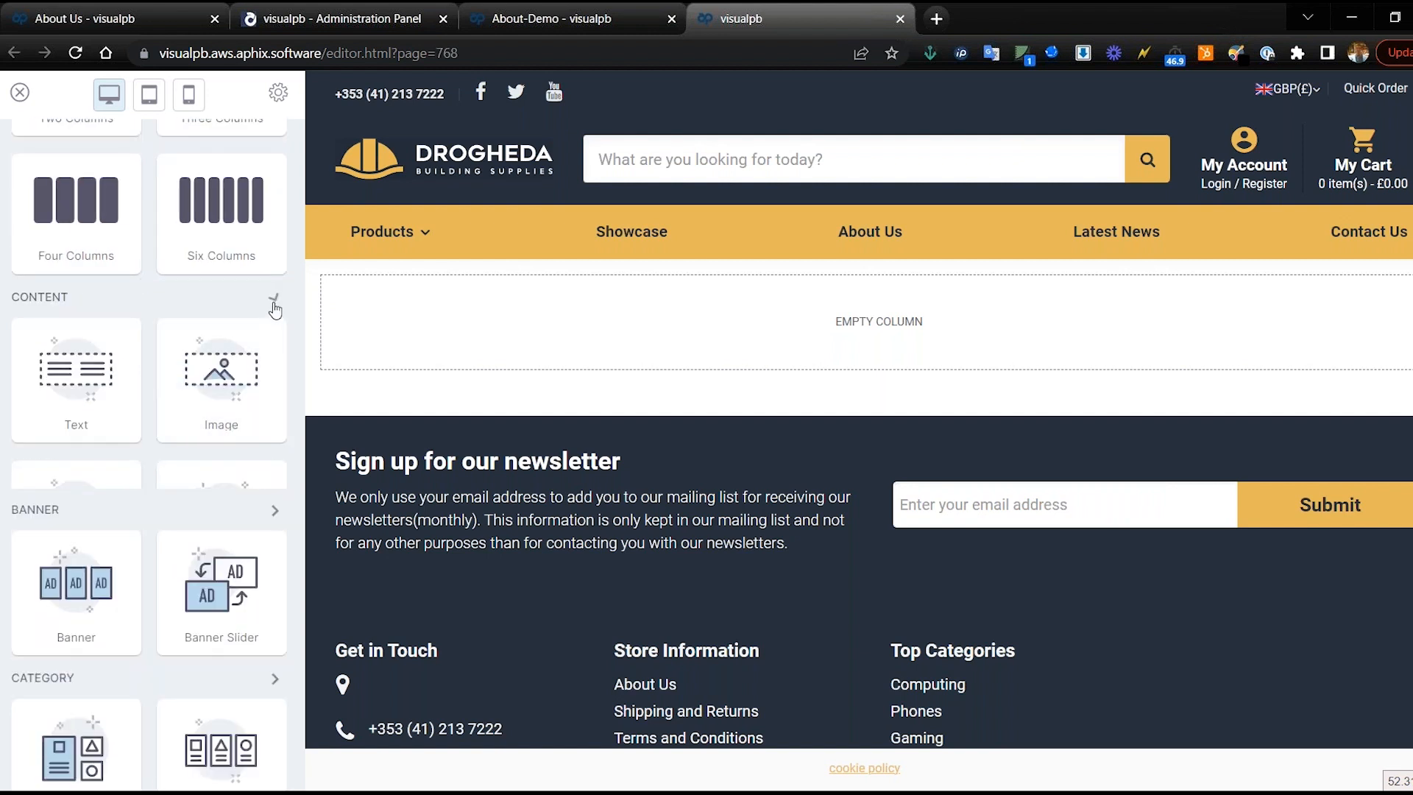
scroll(147, 323, "up", 2)
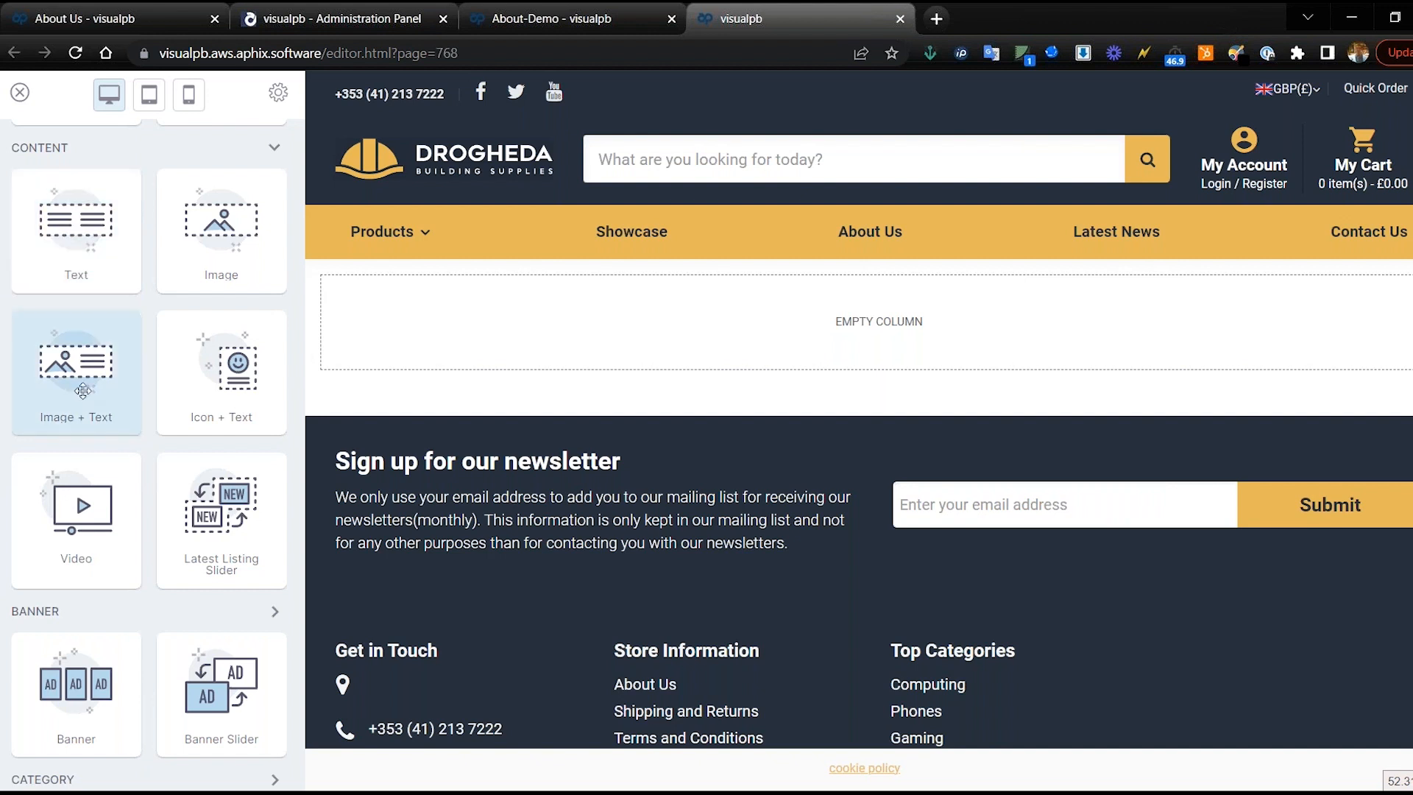
left_click_drag(59, 368, 825, 345)
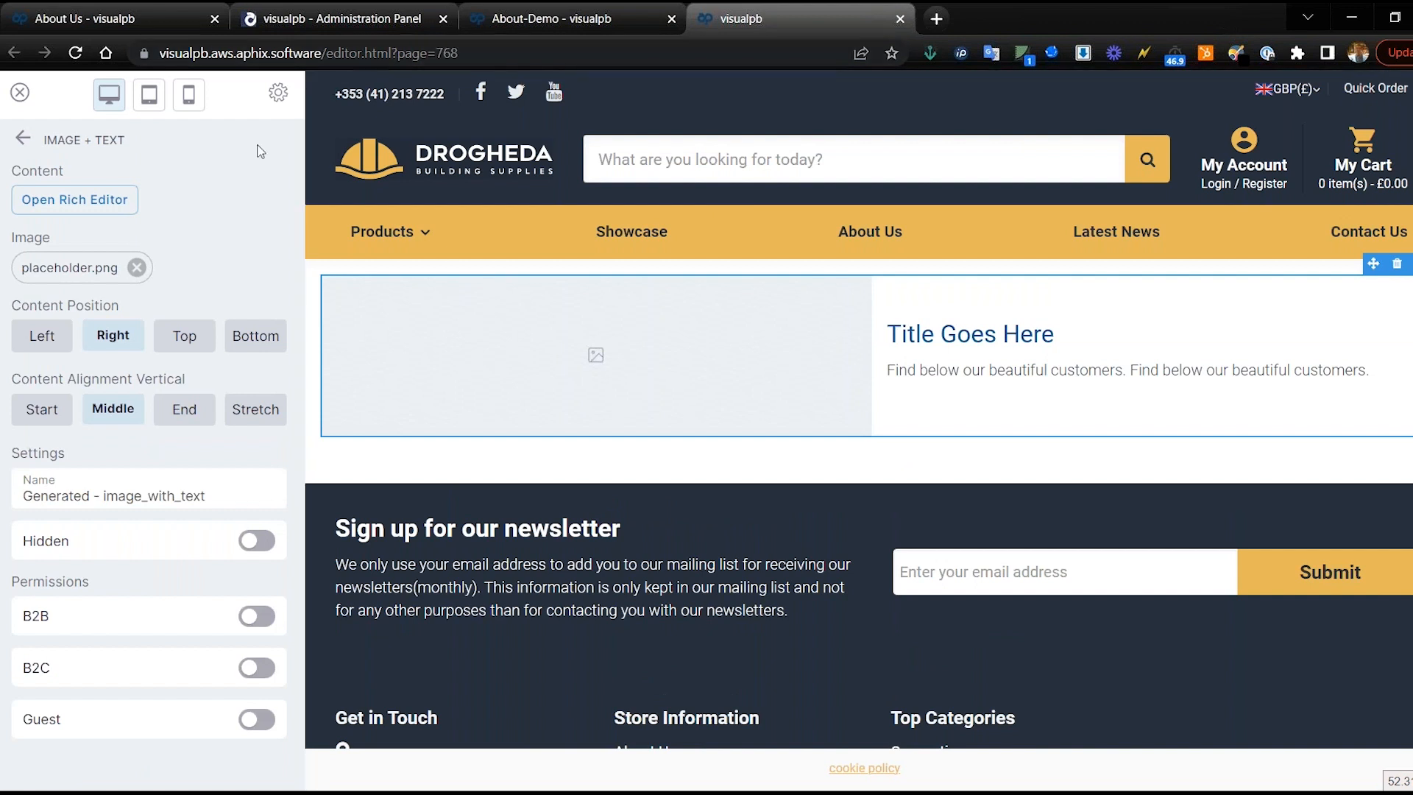
Step: Check the tablet and mobile previews, try the mobile content positions Right, Left and Bottom, and set the mobile position to Top
left_click(153, 100)
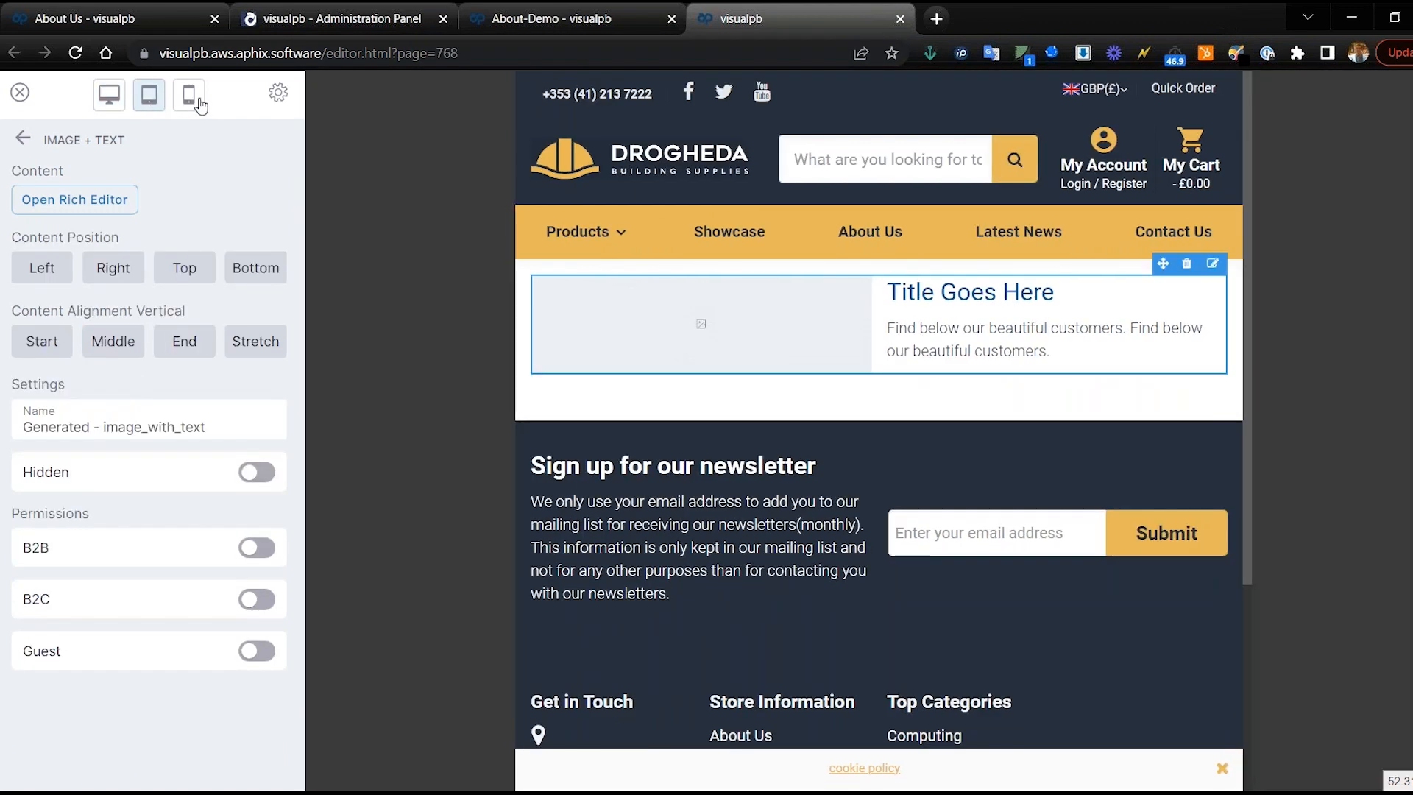
left_click(190, 105)
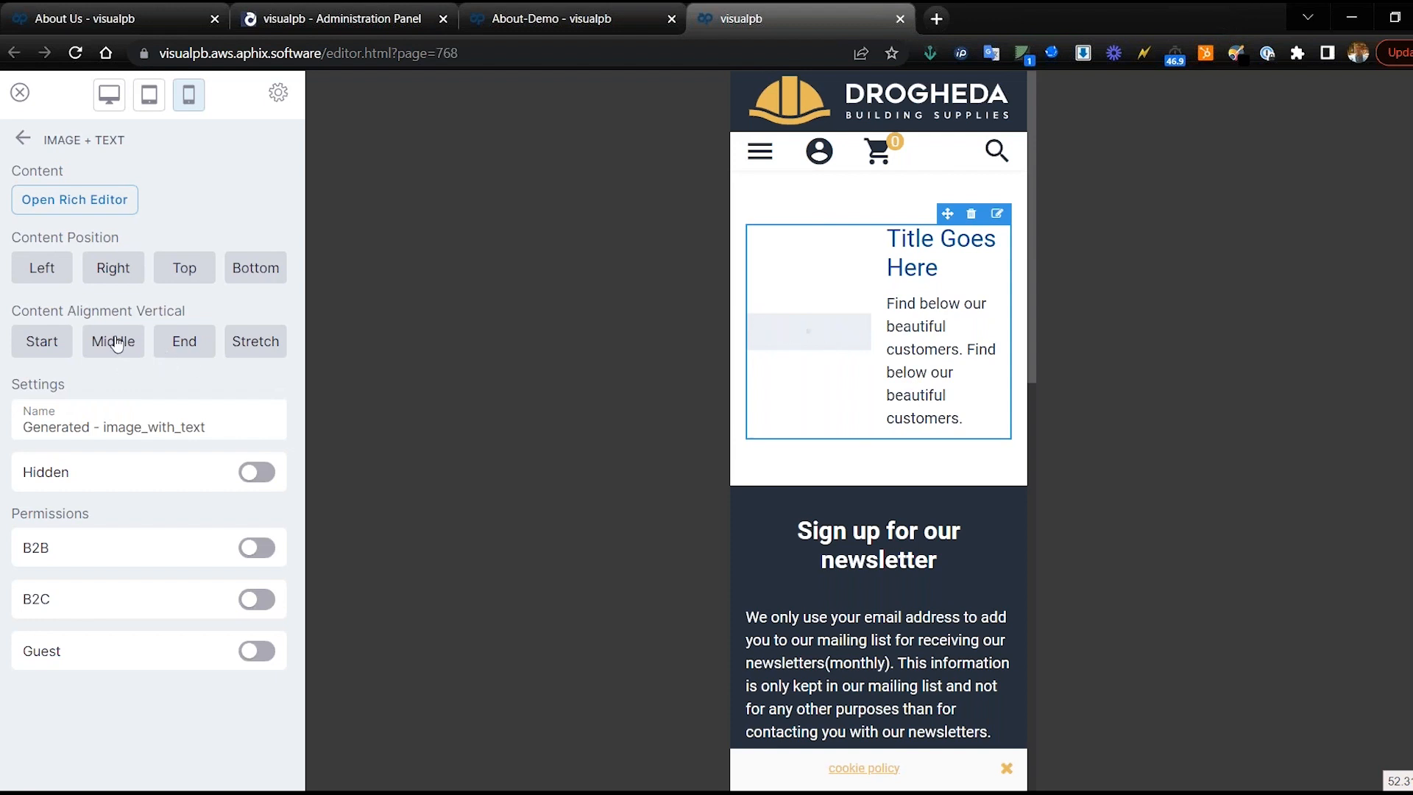
left_click(107, 279)
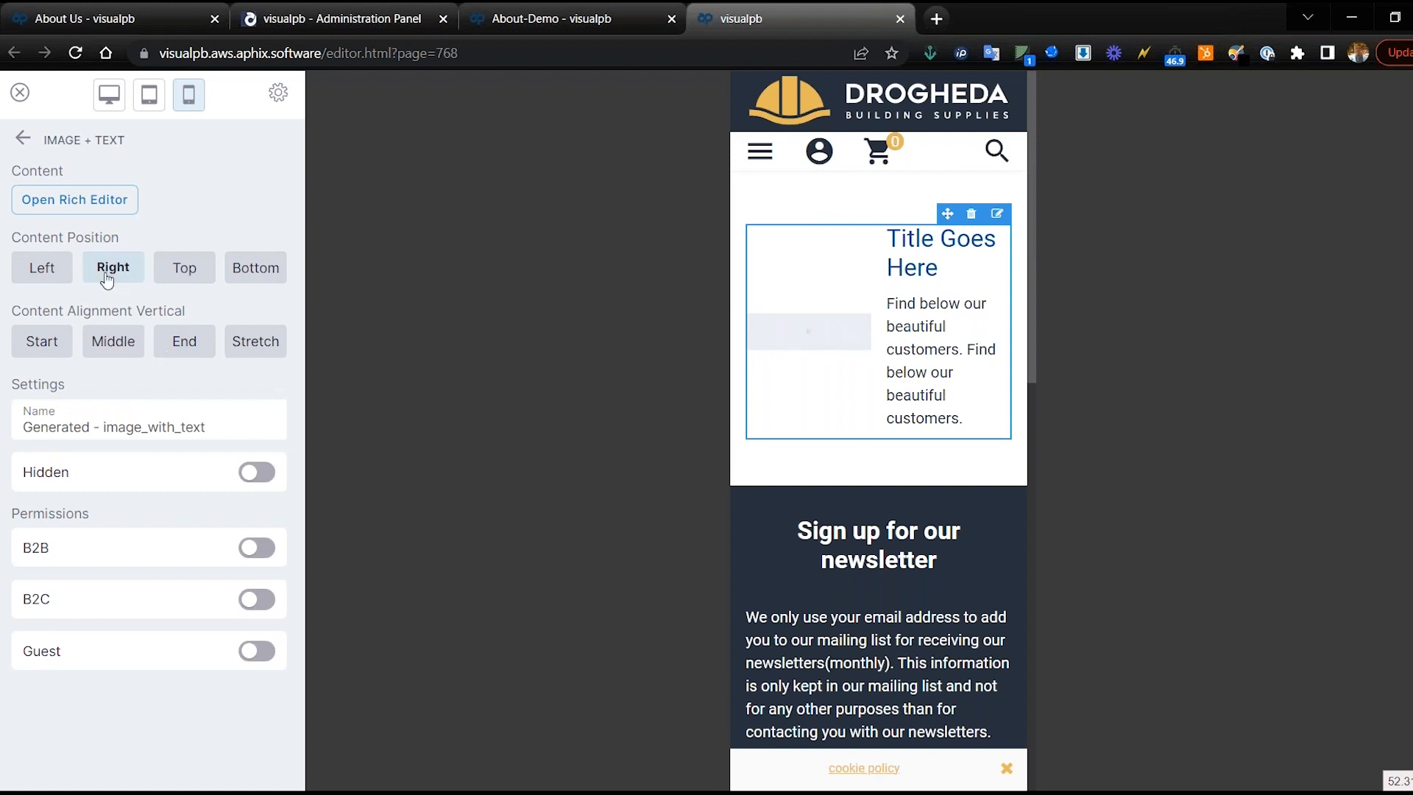
left_click(46, 268)
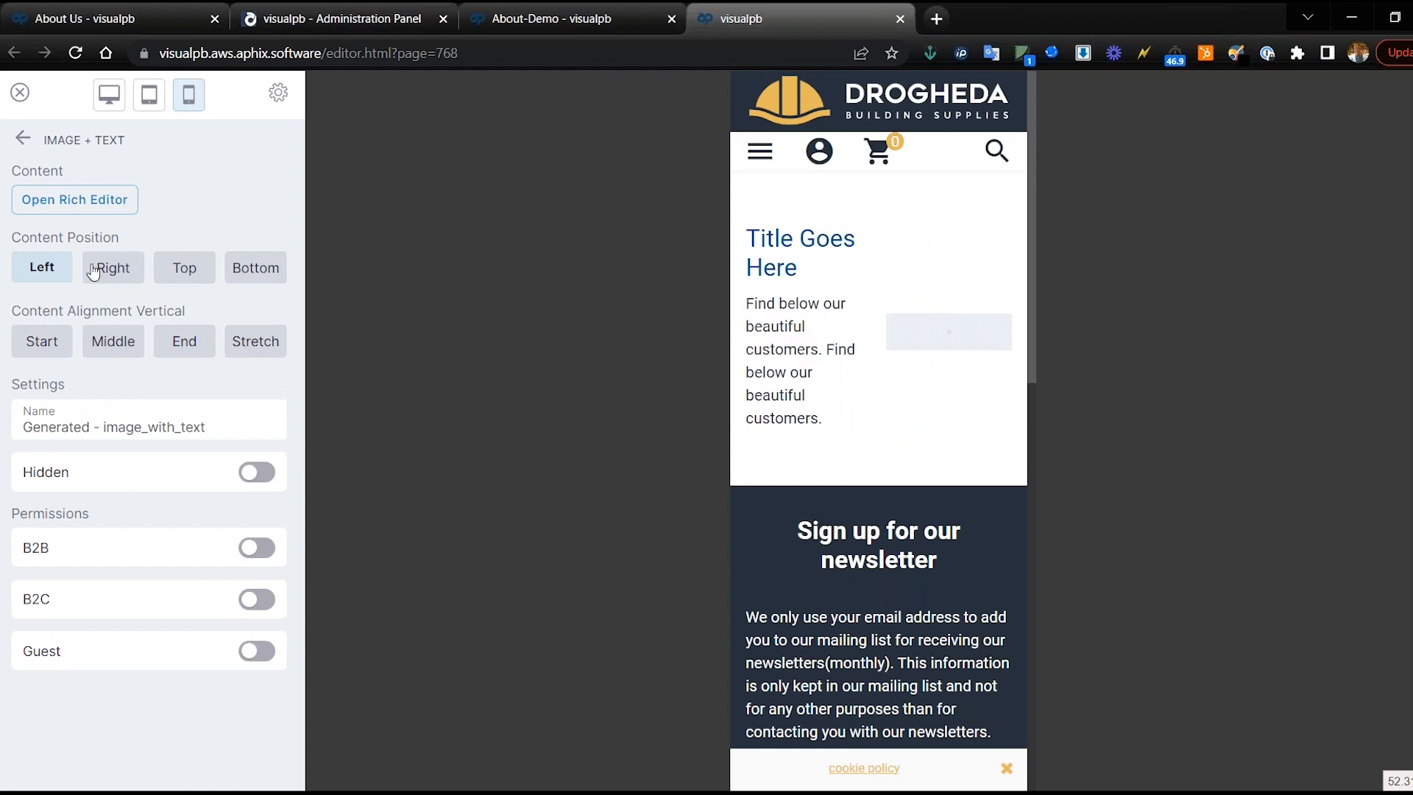
left_click(176, 274)
left_click(249, 276)
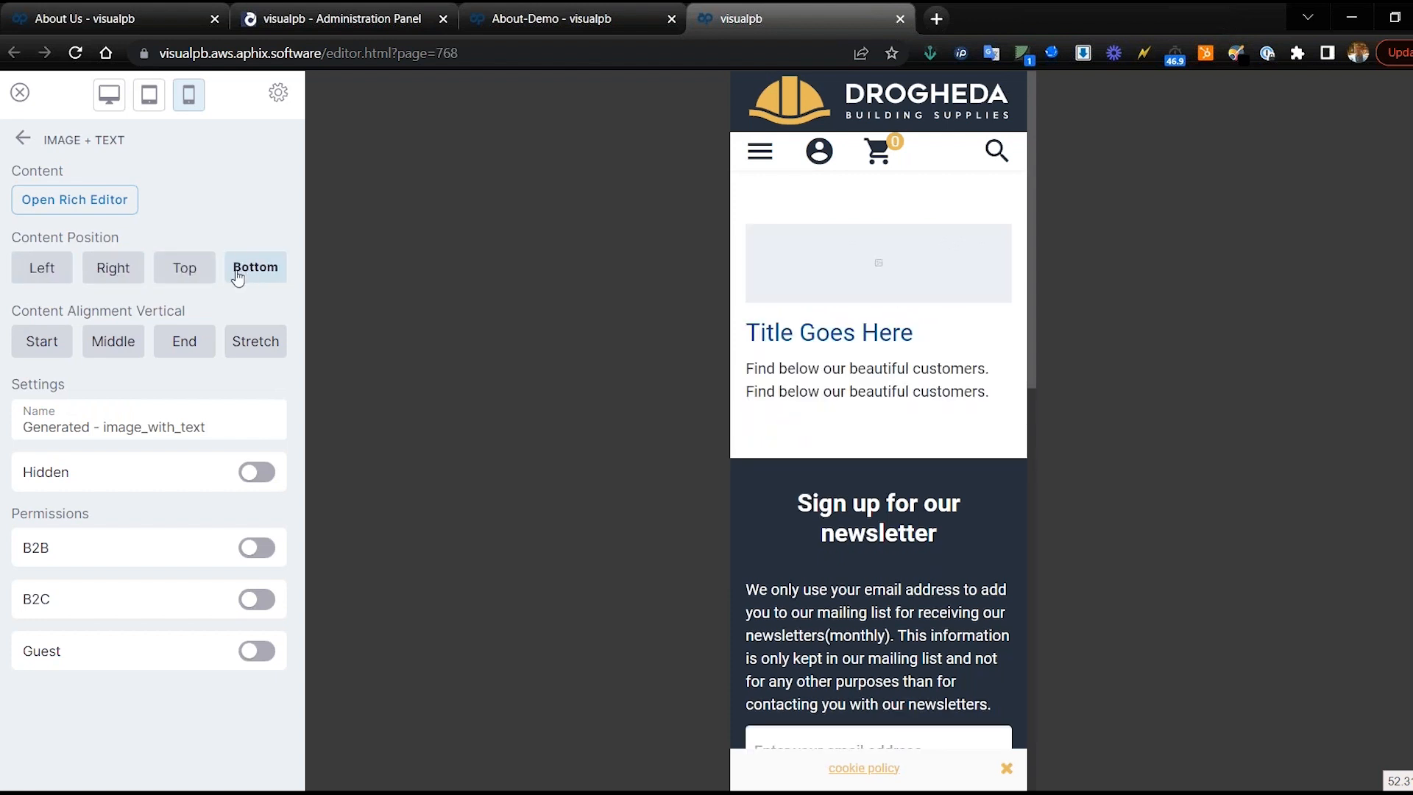
left_click(191, 276)
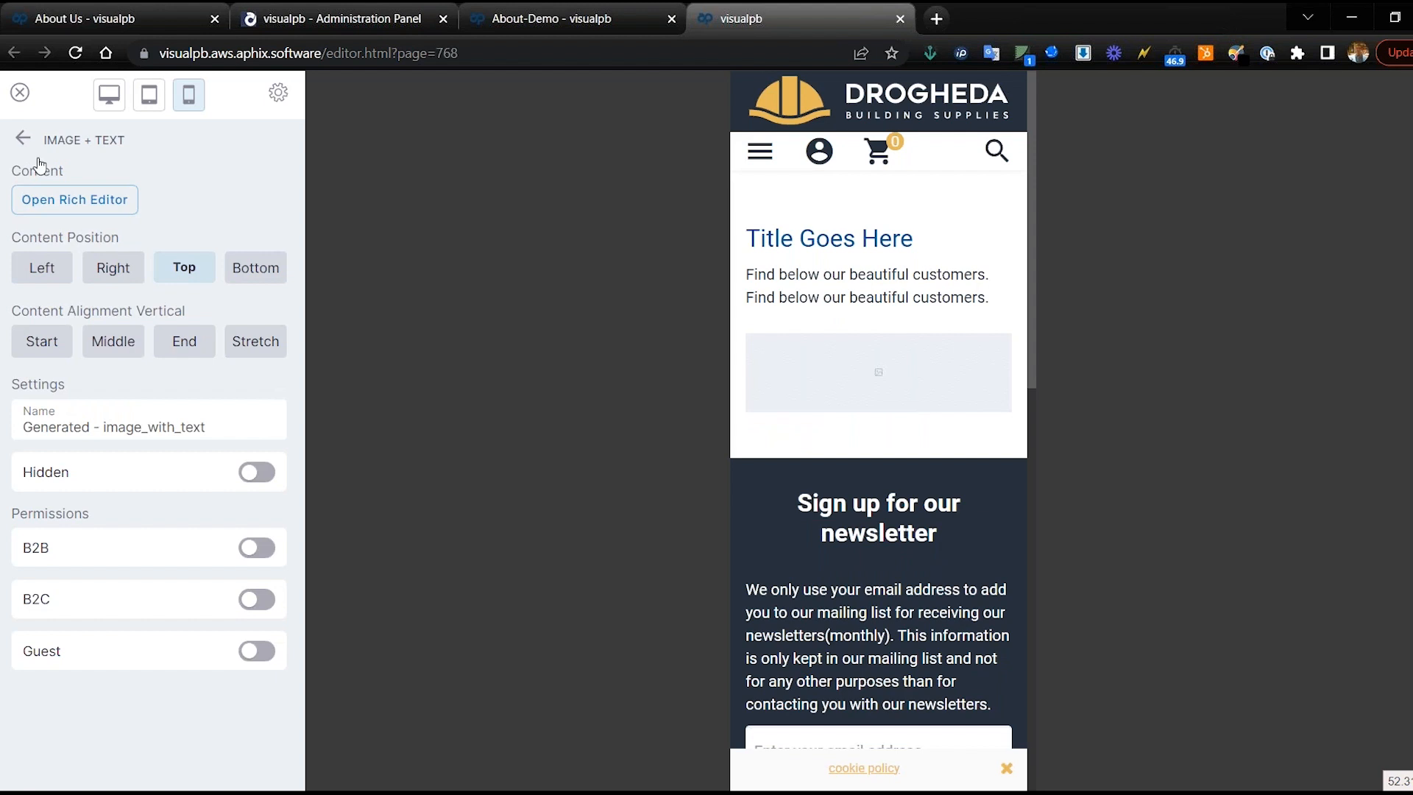
Step: Return to the desktop preview and open the Image + Text block's rich editor with all placeholder text selected
left_click(109, 96)
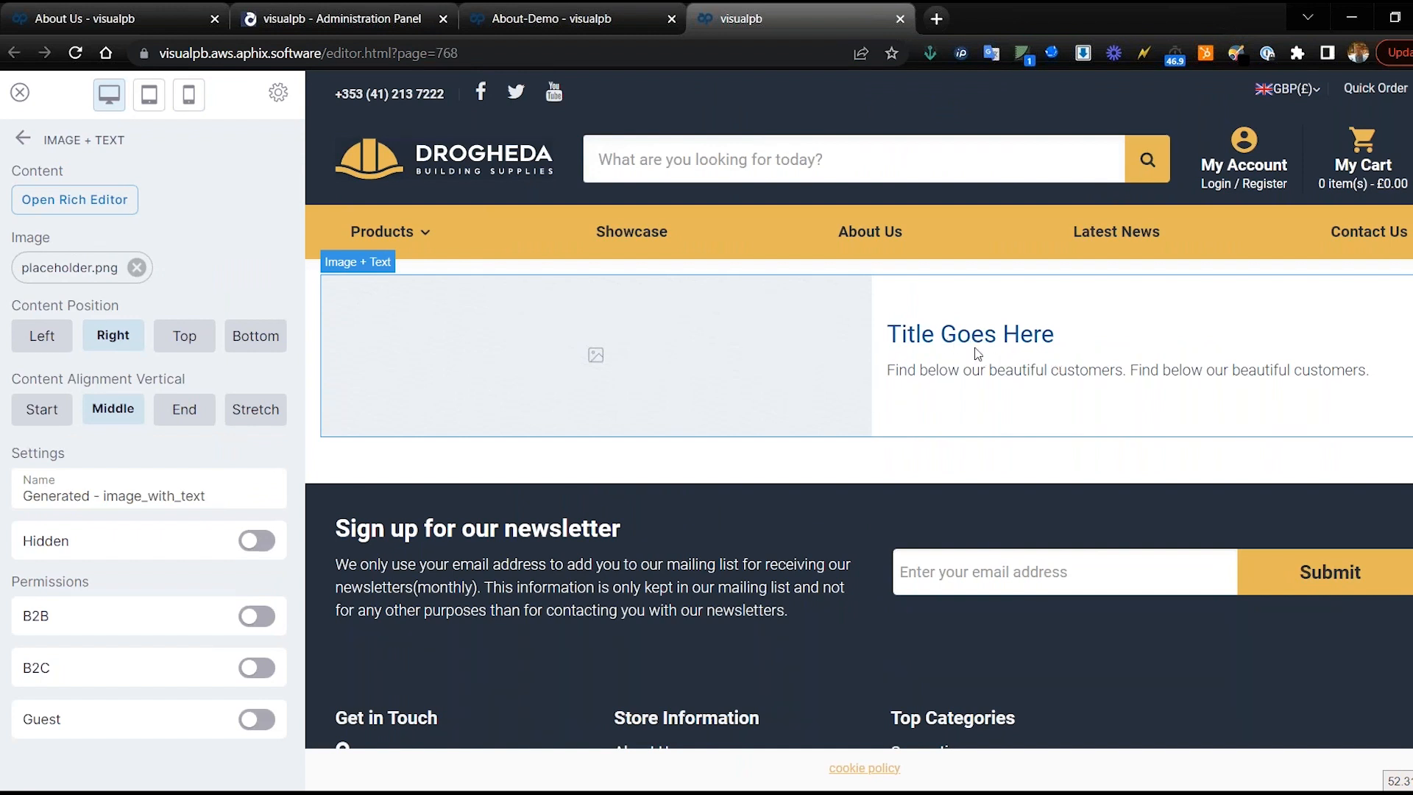
left_click(72, 207)
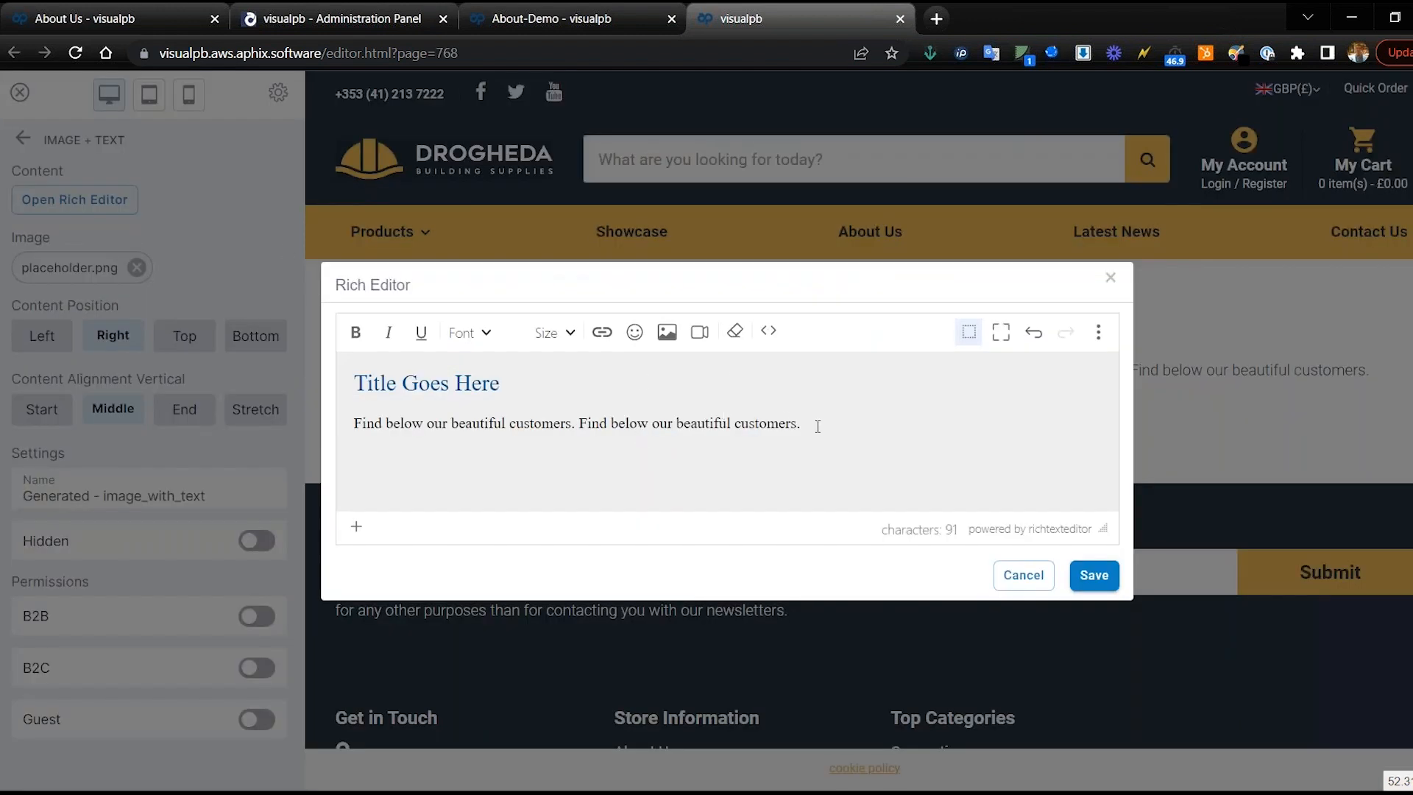
left_click_drag(823, 428, 340, 384)
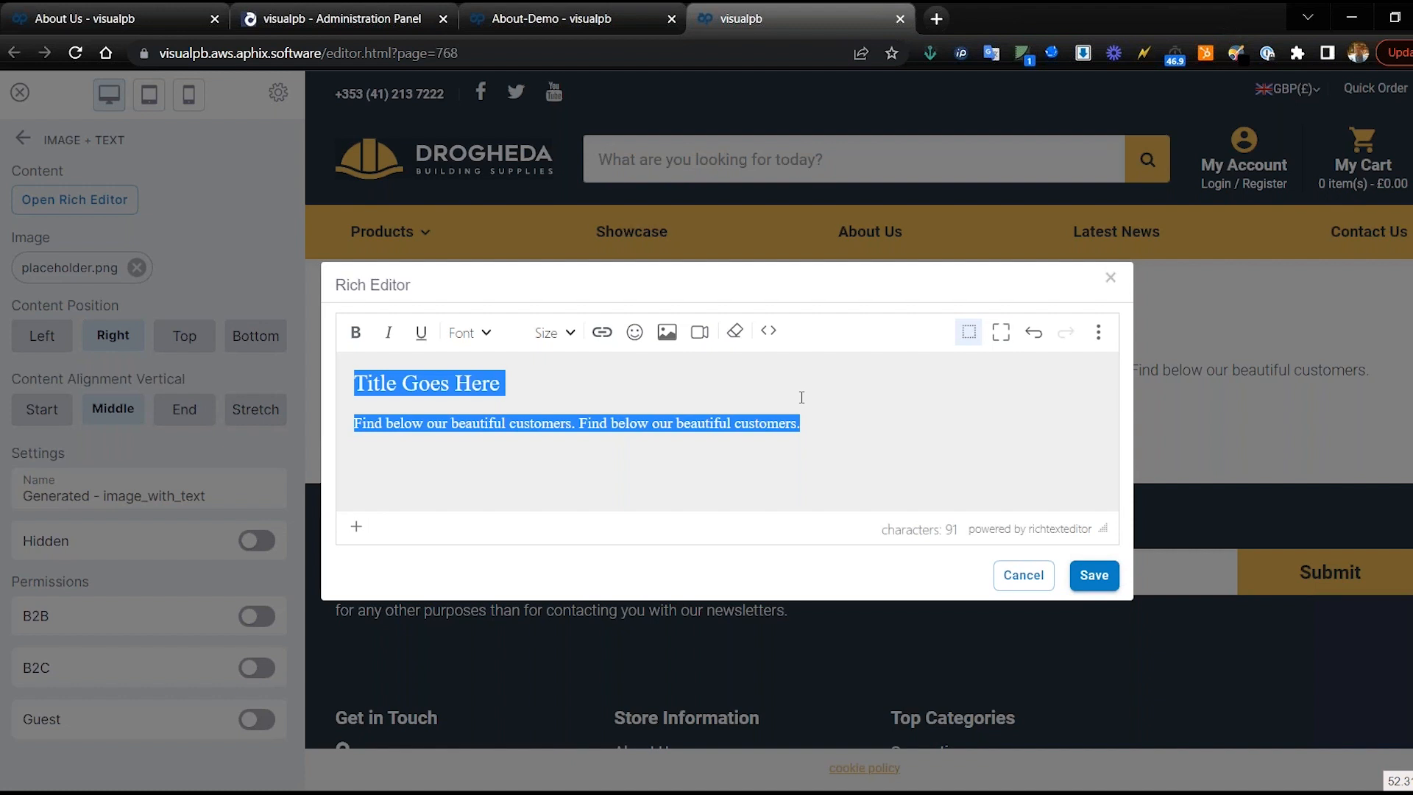
Step: In the administration panel, copy the original page's text from "About Aphix Software" through "At Aphix, we help hundreds of B2B companies sell smarter."
left_click(524, 20)
left_click(338, 15)
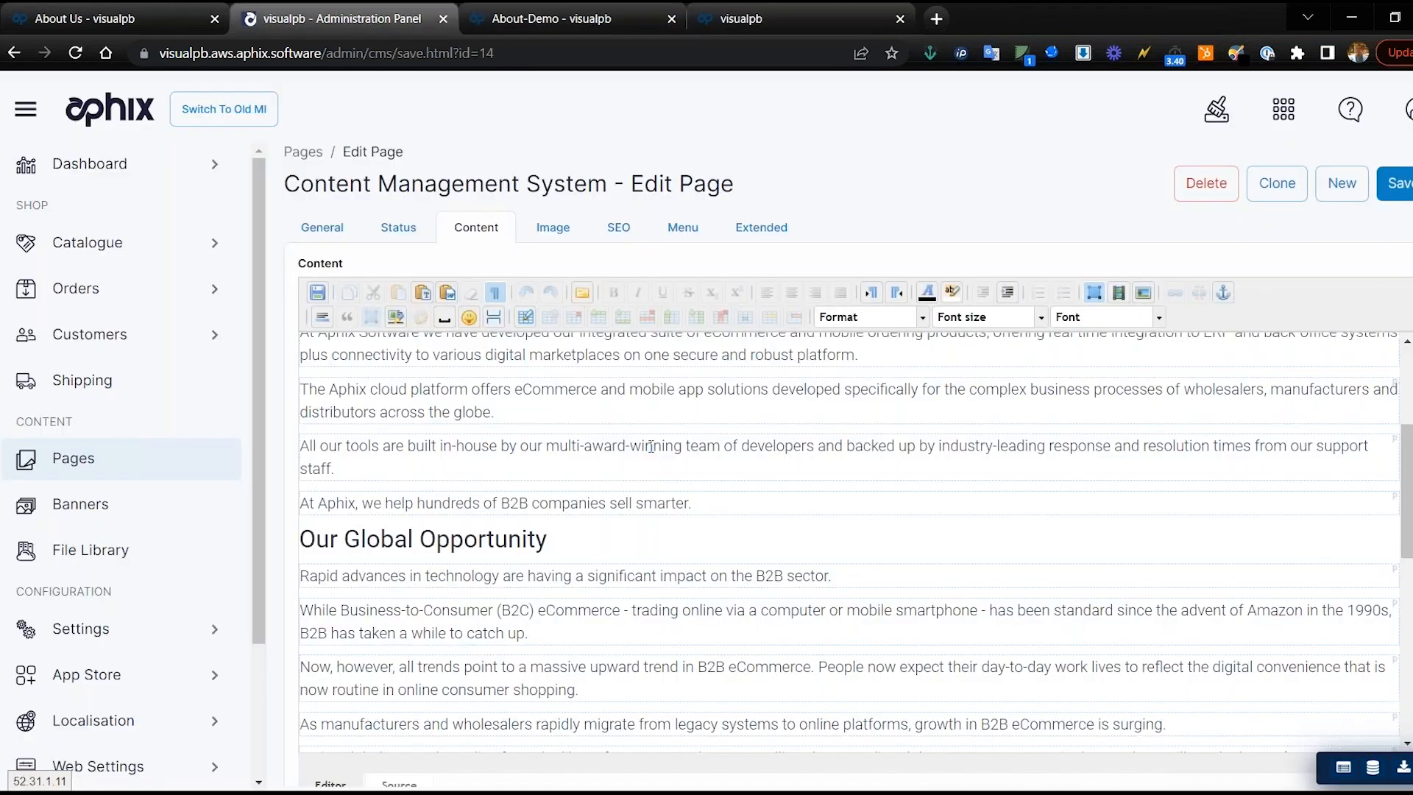
scroll(650, 446, "up", 3)
scroll(700, 647, "down", 1)
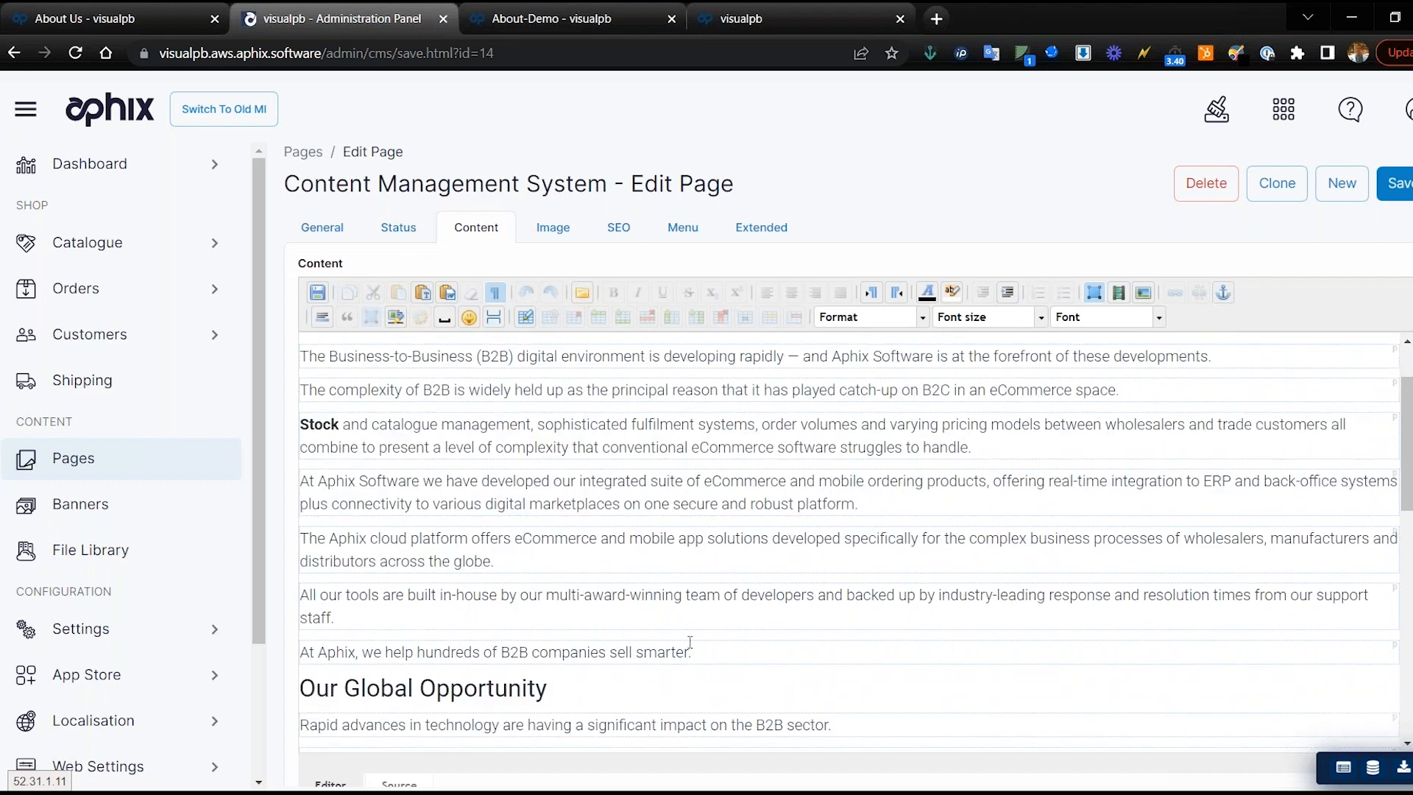
left_click(691, 656)
left_click_drag(540, 567, 308, 357)
key("ctrl+c")
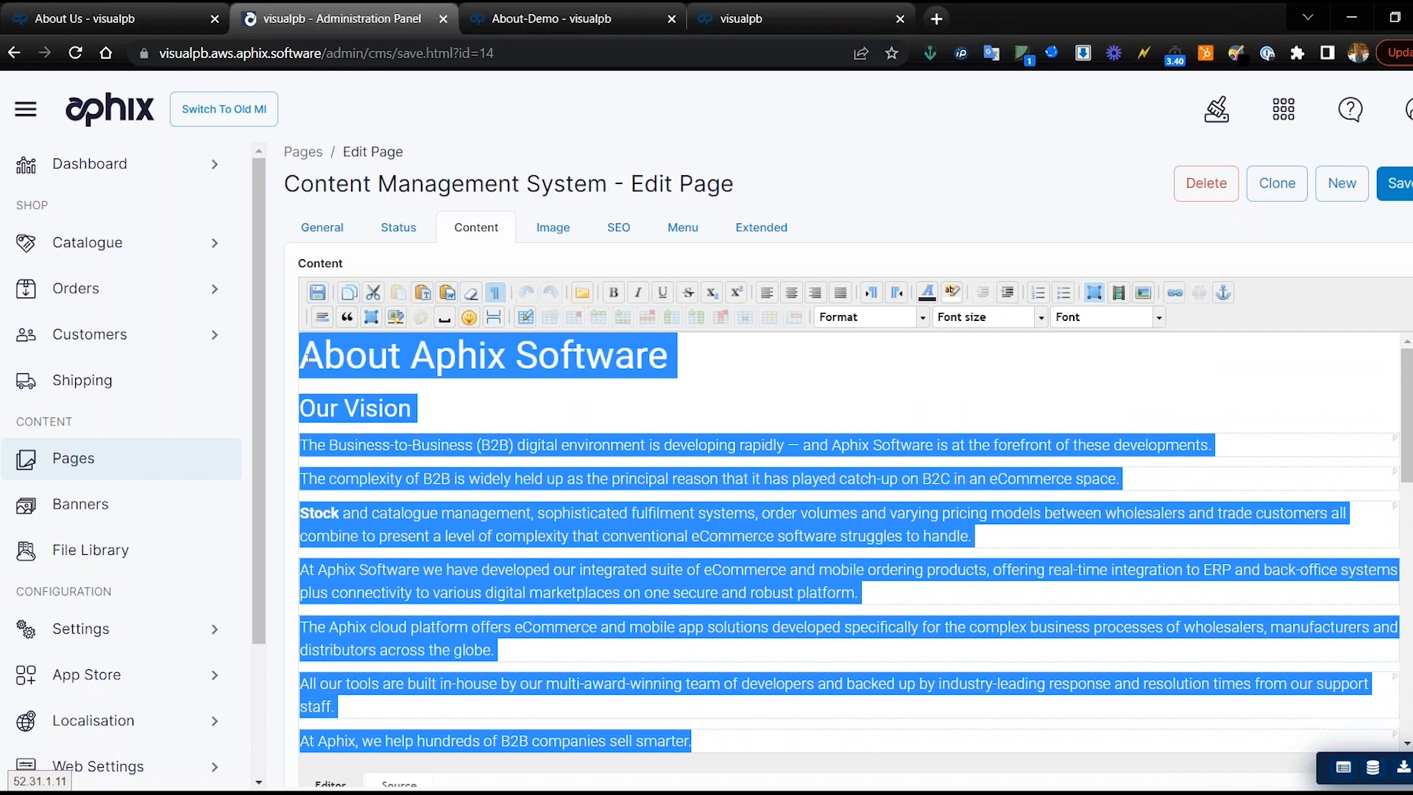
Step: Return to the visual editor and paste the copied About Aphix Software text into the rich editor's placeholder paragraph
left_click(735, 20)
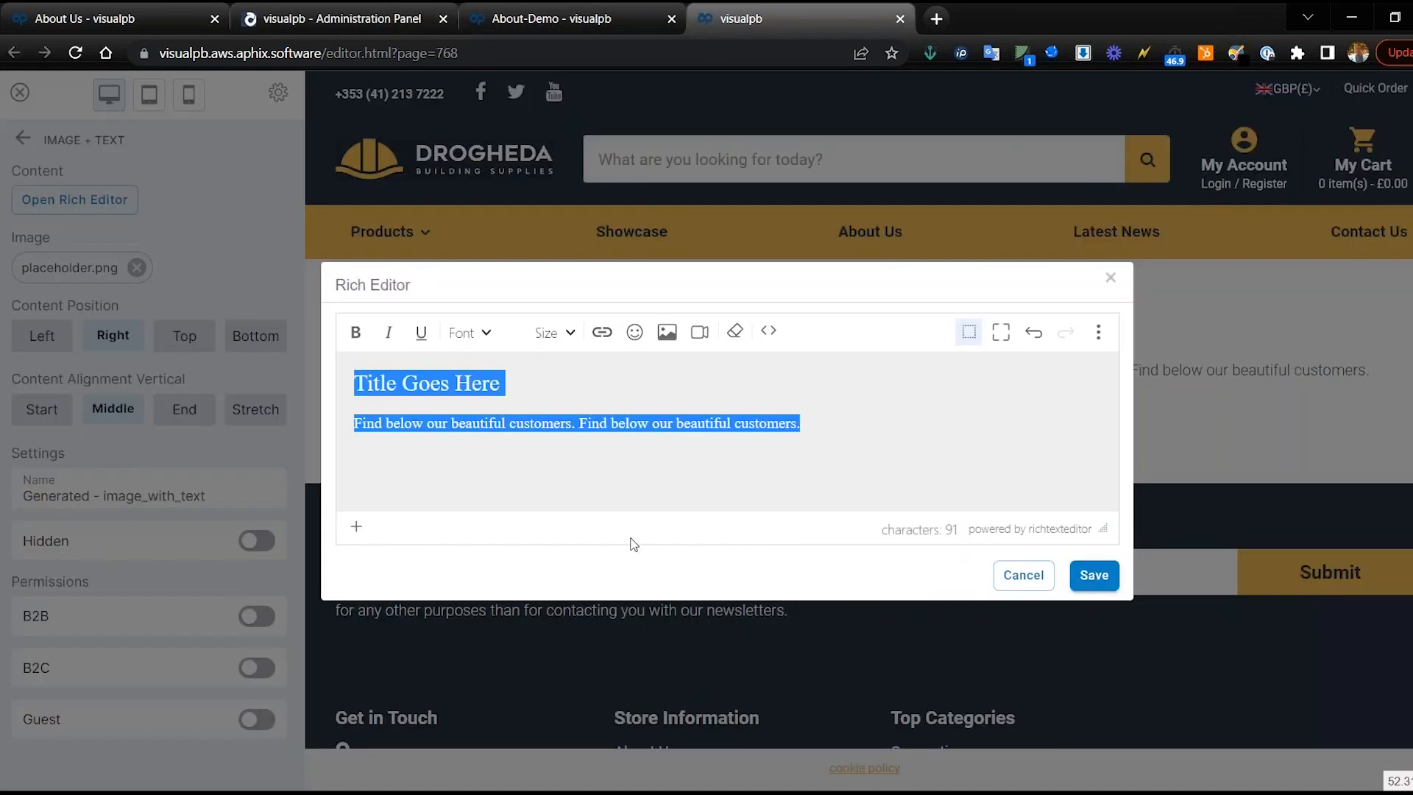
left_click(555, 422)
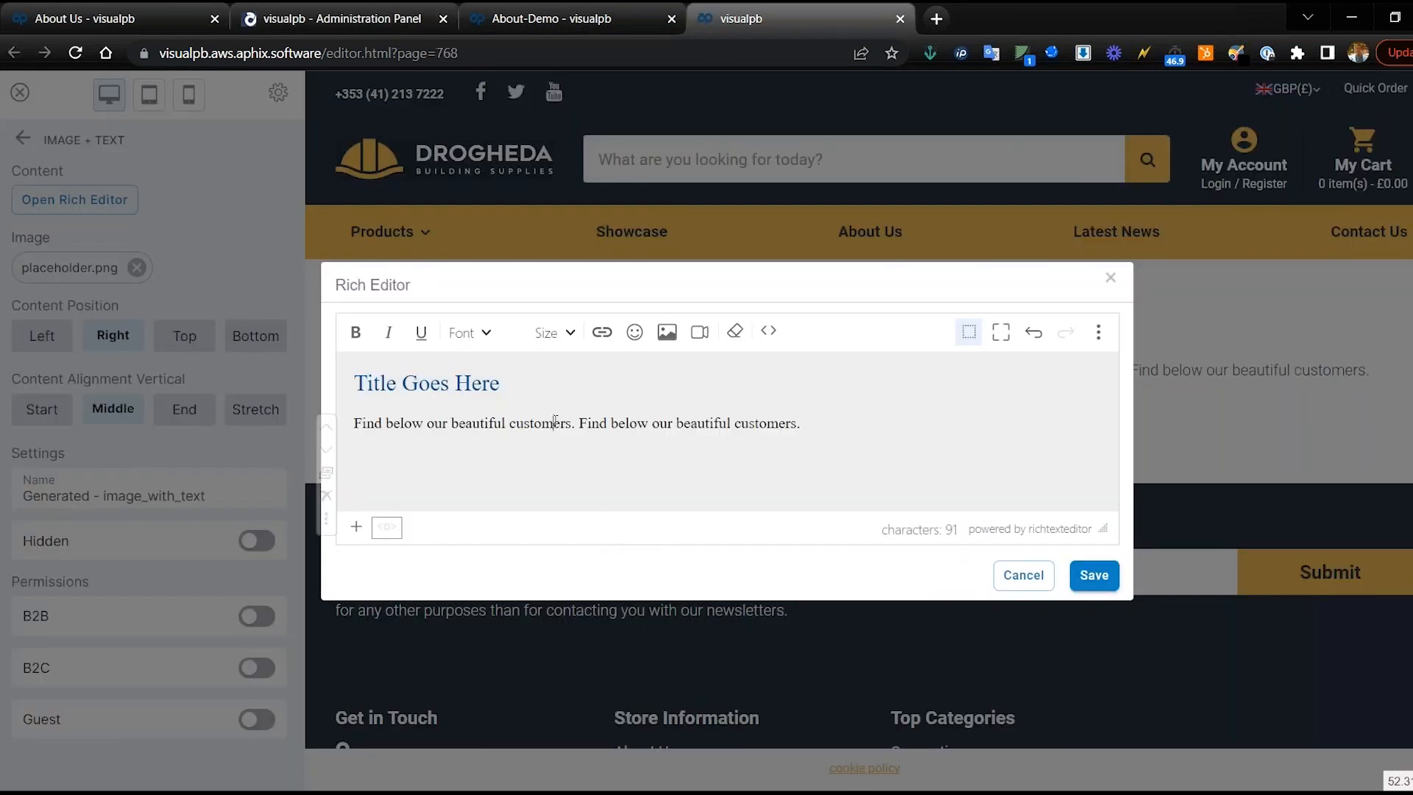
key("ctrl+v")
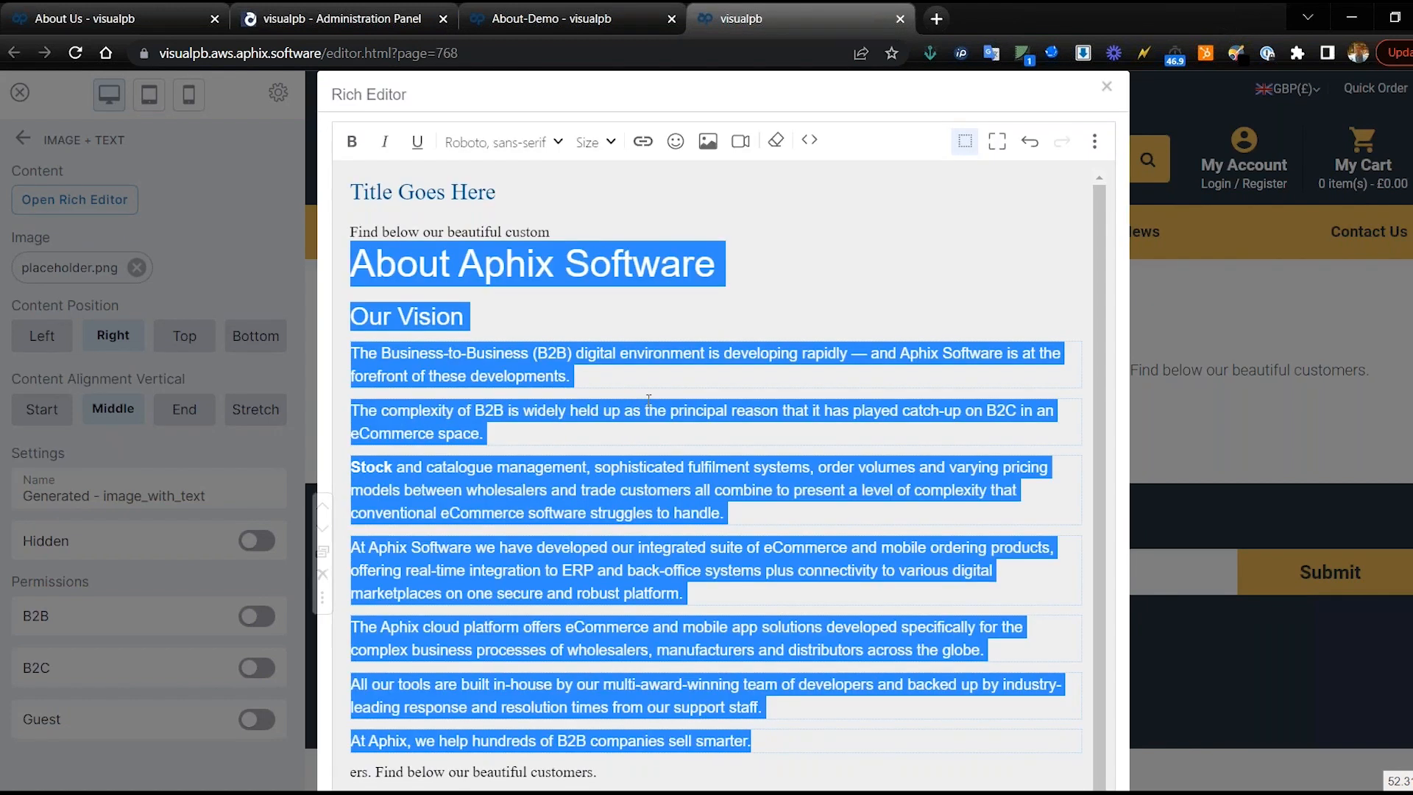
Step: Delete the leftover placeholder title and sentence fragments above and below the pasted text
left_click(649, 399)
scroll(648, 399, "down", 1)
left_click_drag(549, 154, 349, 108)
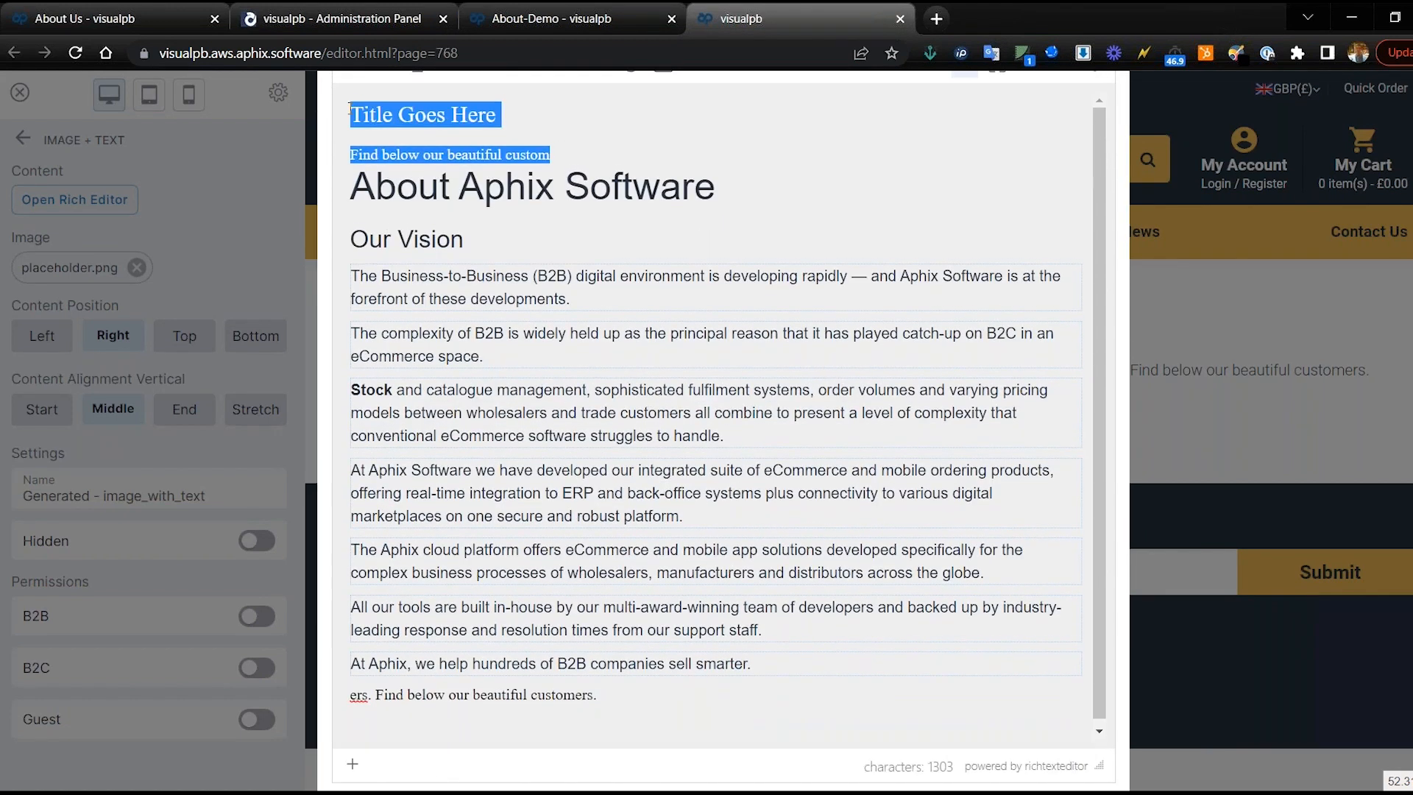
key("BackSpace")
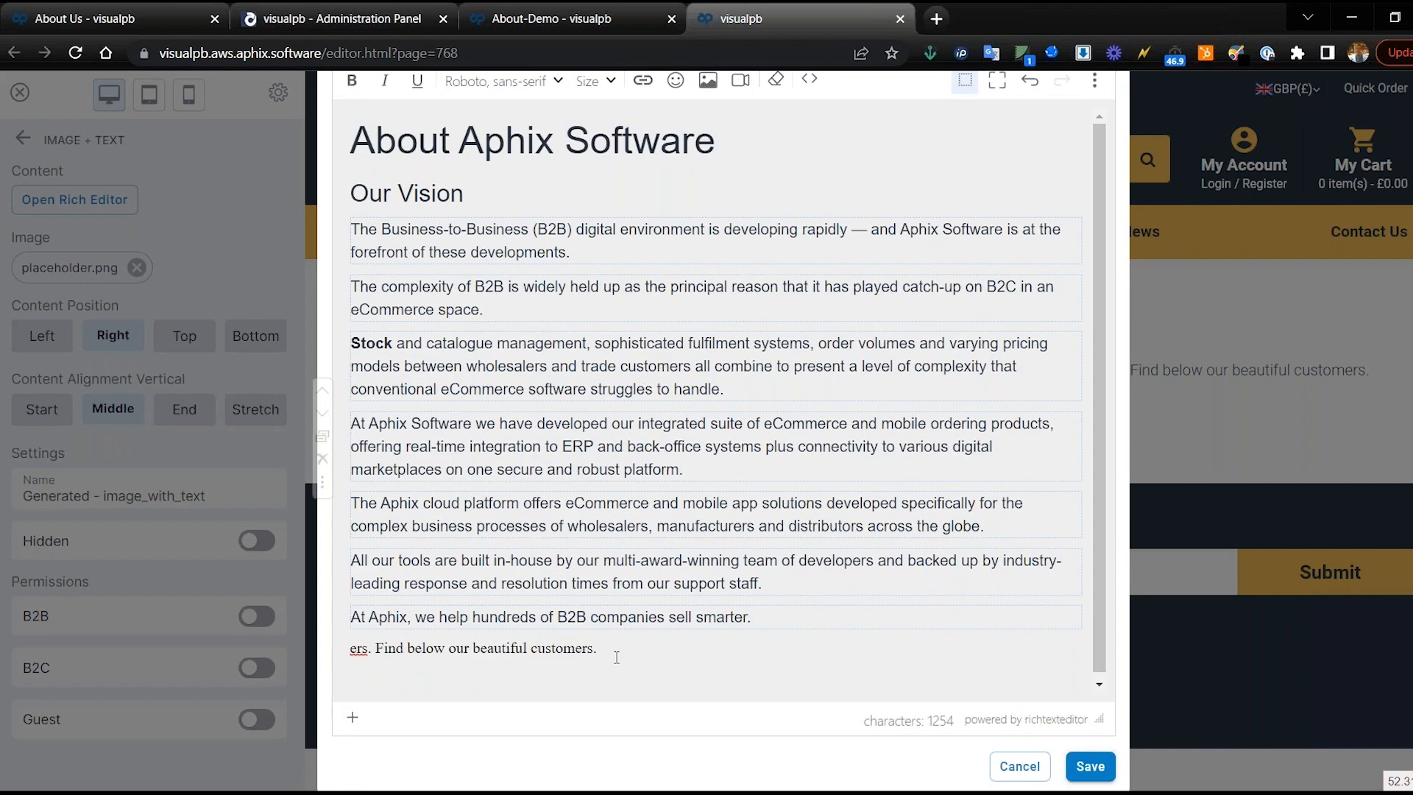
left_click_drag(602, 651, 355, 652)
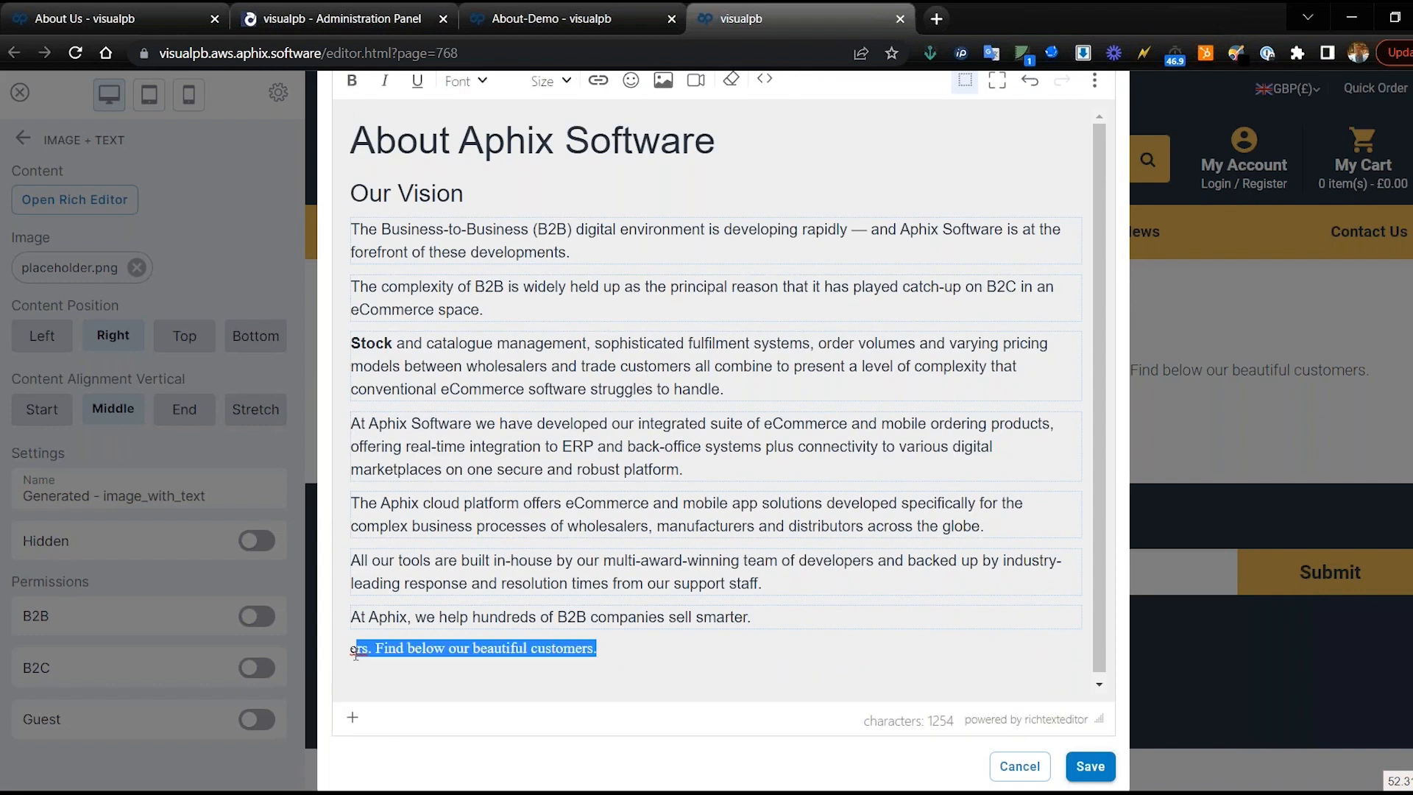
key("BackSpace")
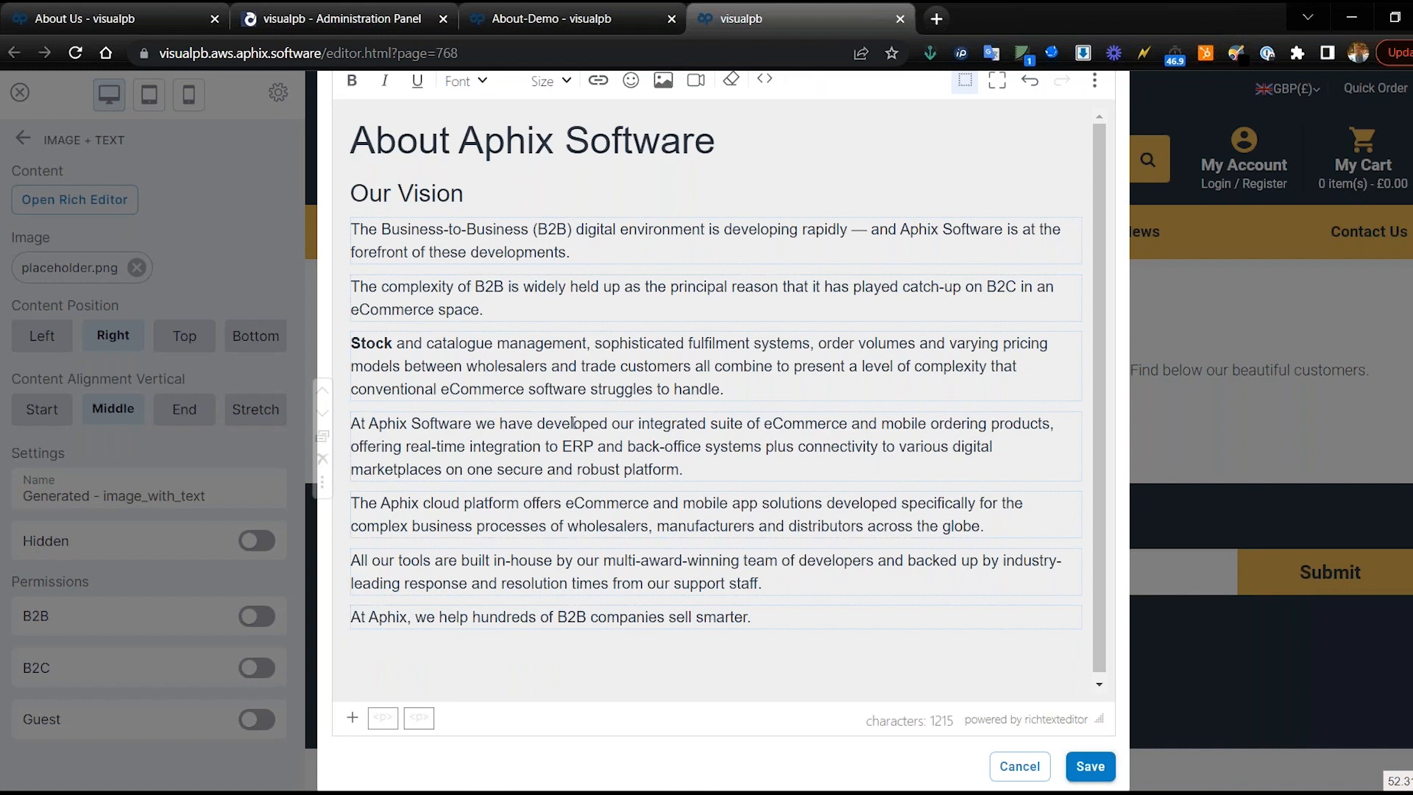
Step: Clear all text from the rich editor, then switch to its HTML code view and remove the remaining paragraph tags
key("ctrl+a")
key("BackSpace")
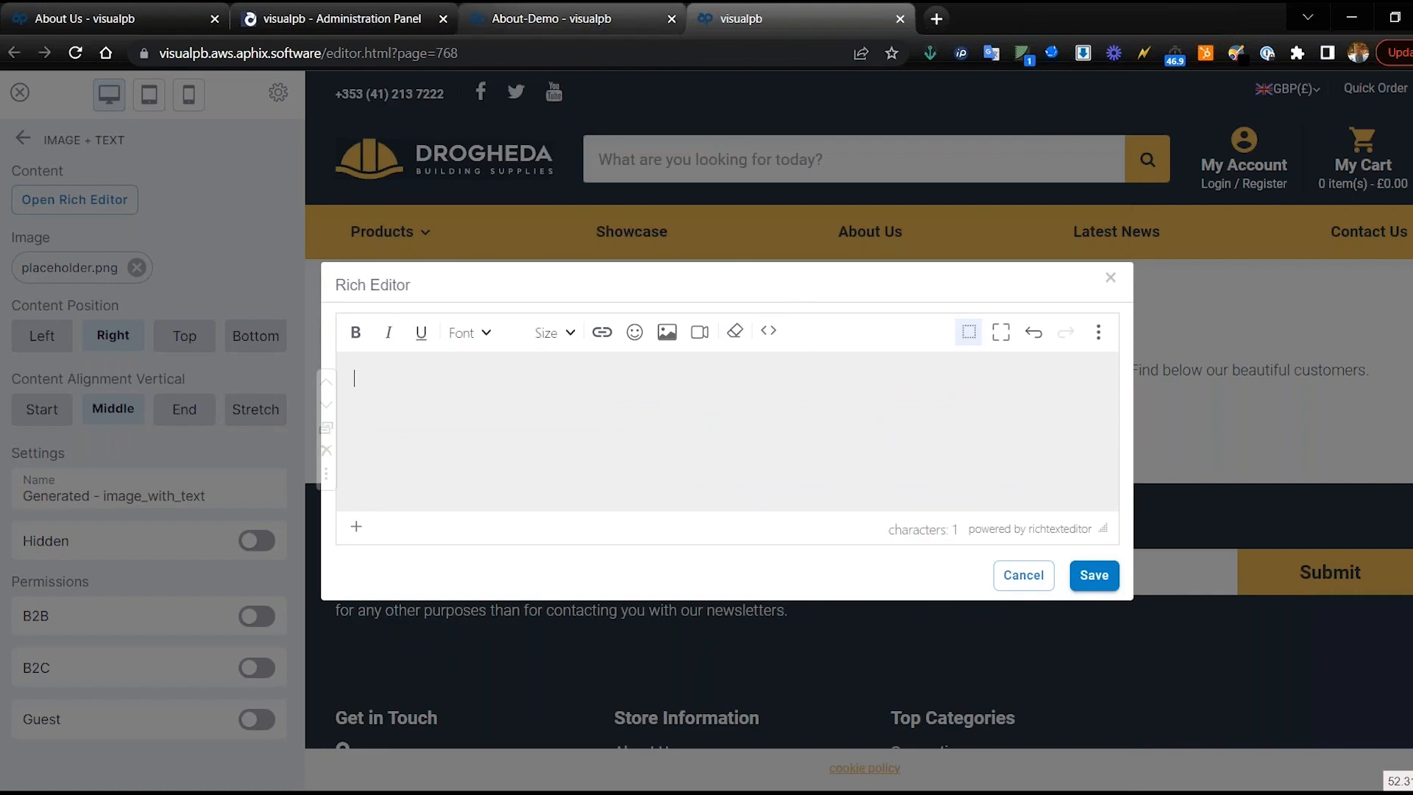
left_click(769, 330)
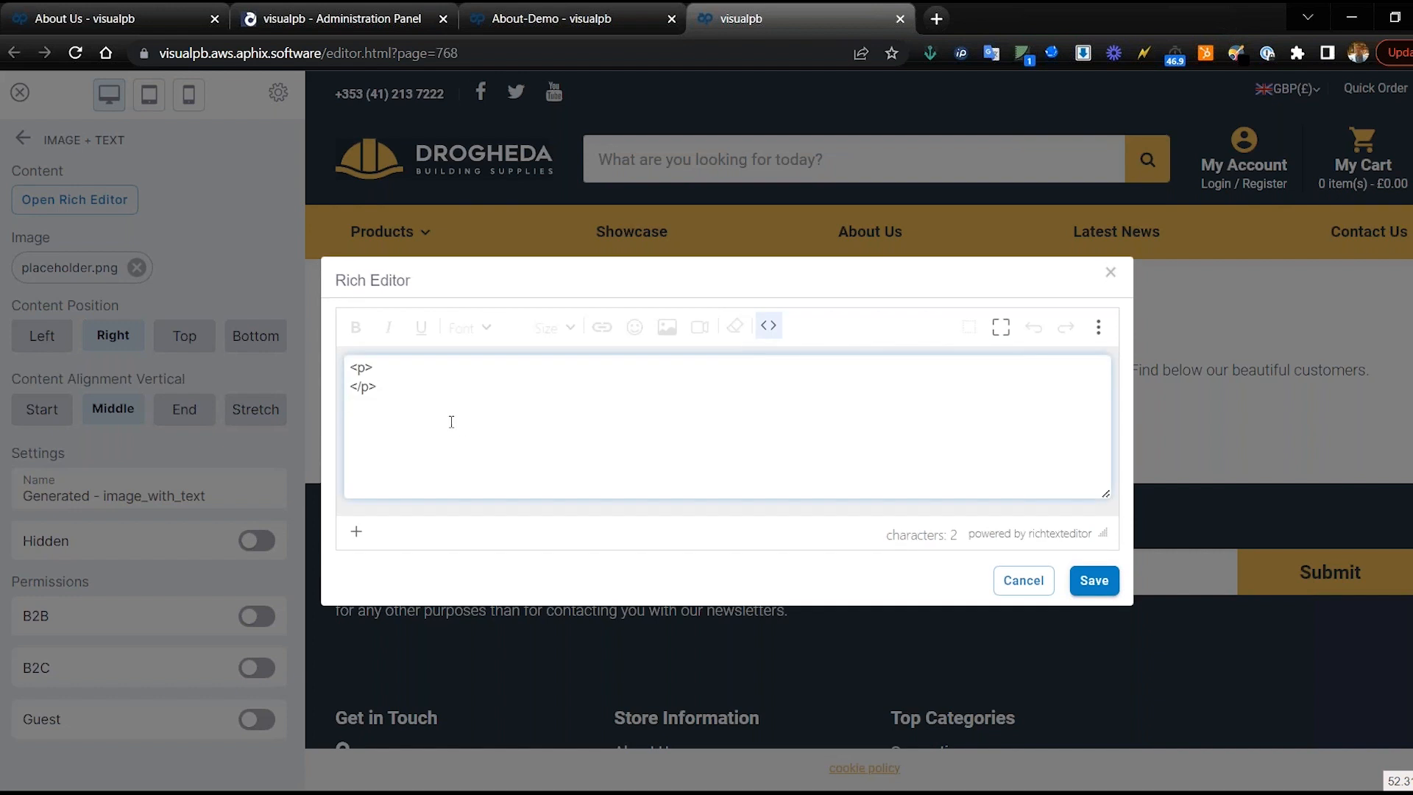
key("ctrl+a")
key("BackSpace")
Step: Go back to the original About Us content and examine its HTML source, highlighting the introductory section's markup and the closing h2 tag
left_click(361, 12)
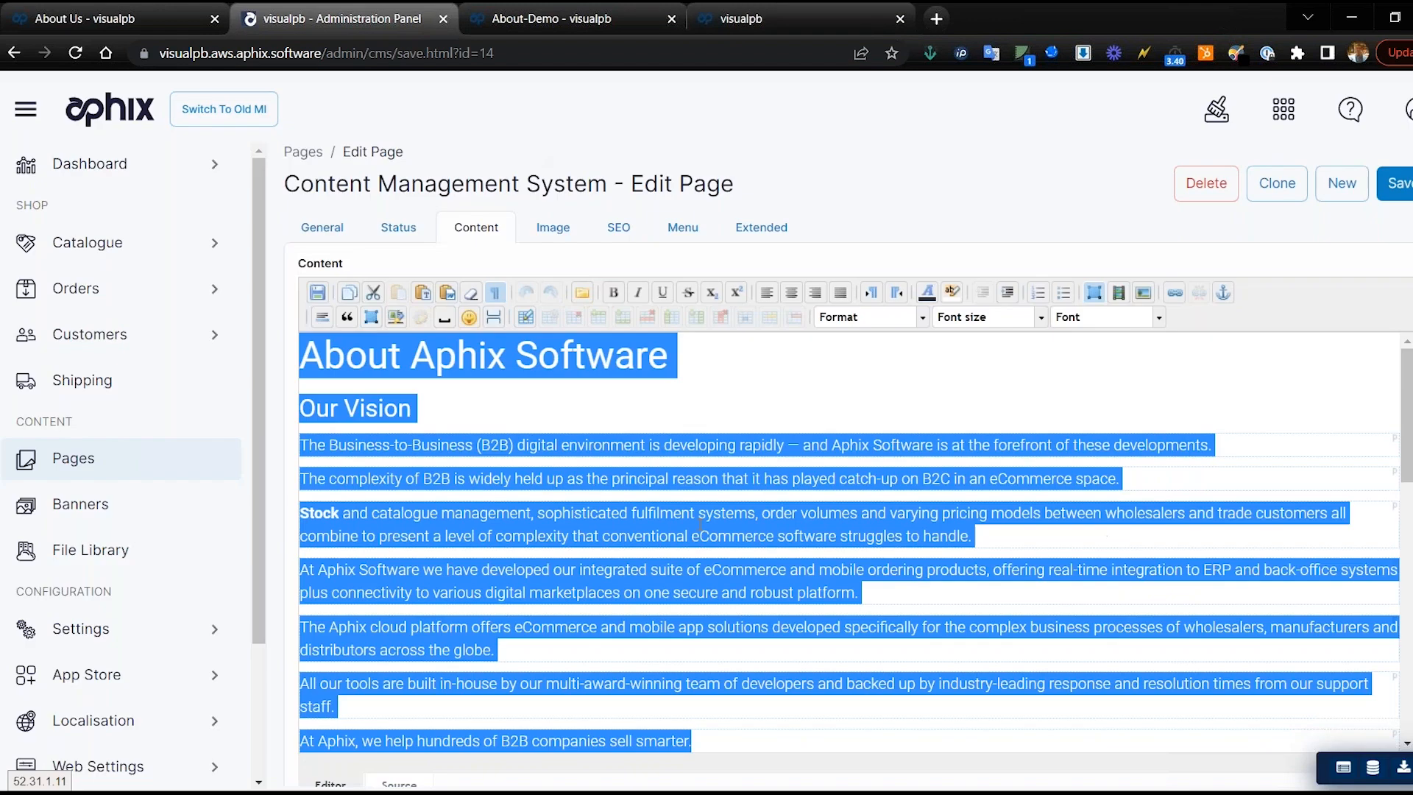
scroll(699, 524, "down", 9)
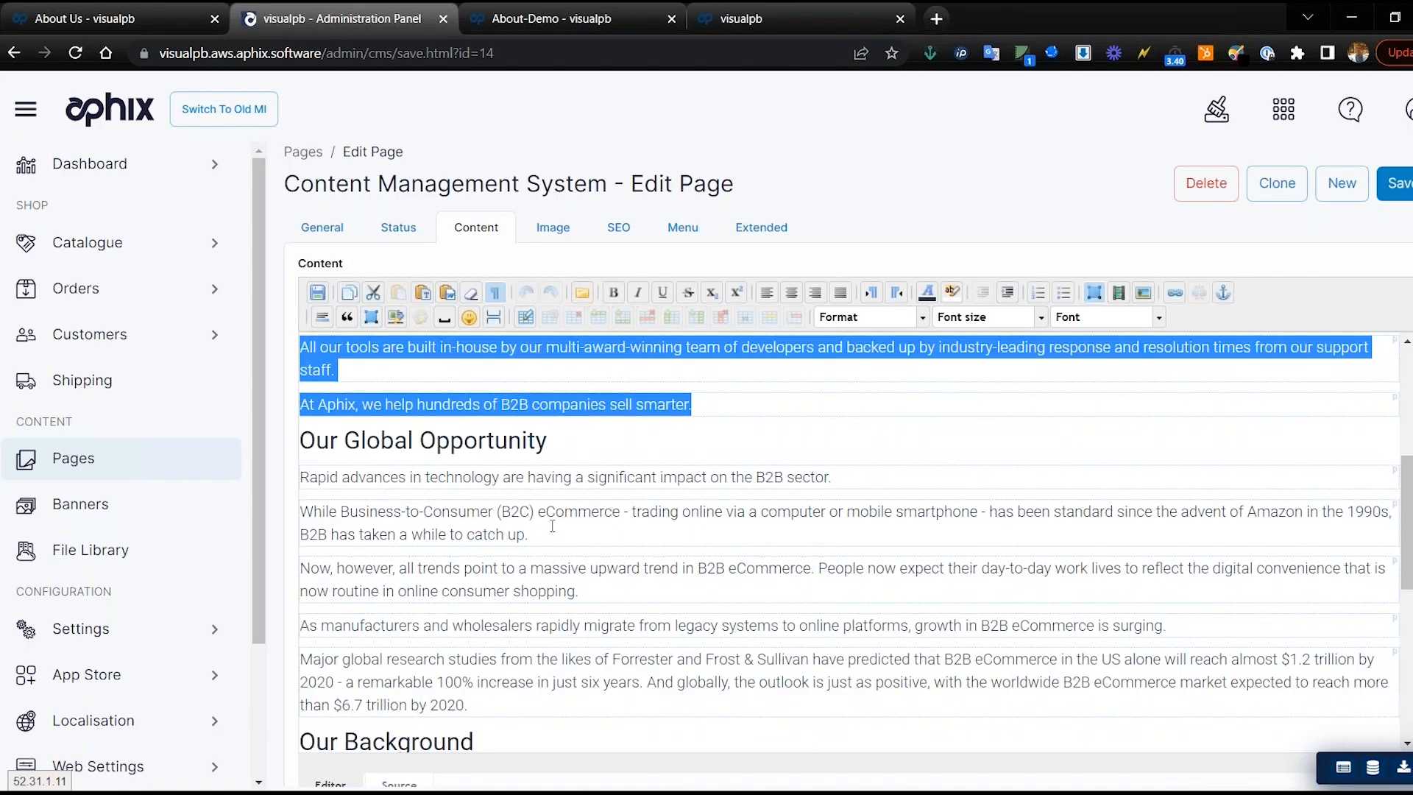
scroll(523, 479, "up", 3)
left_click(417, 656)
scroll(415, 657, "down", 6)
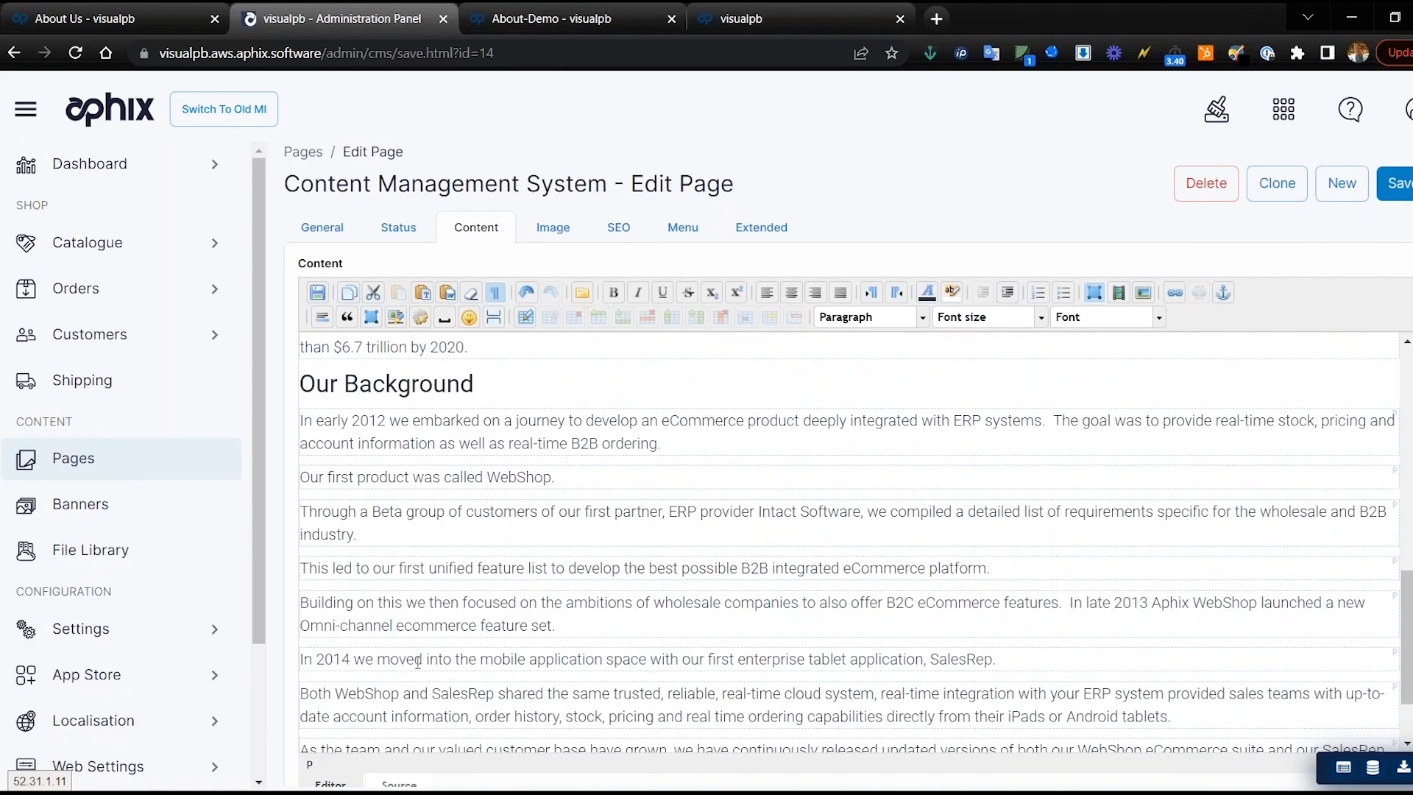
scroll(426, 699, "down", 1)
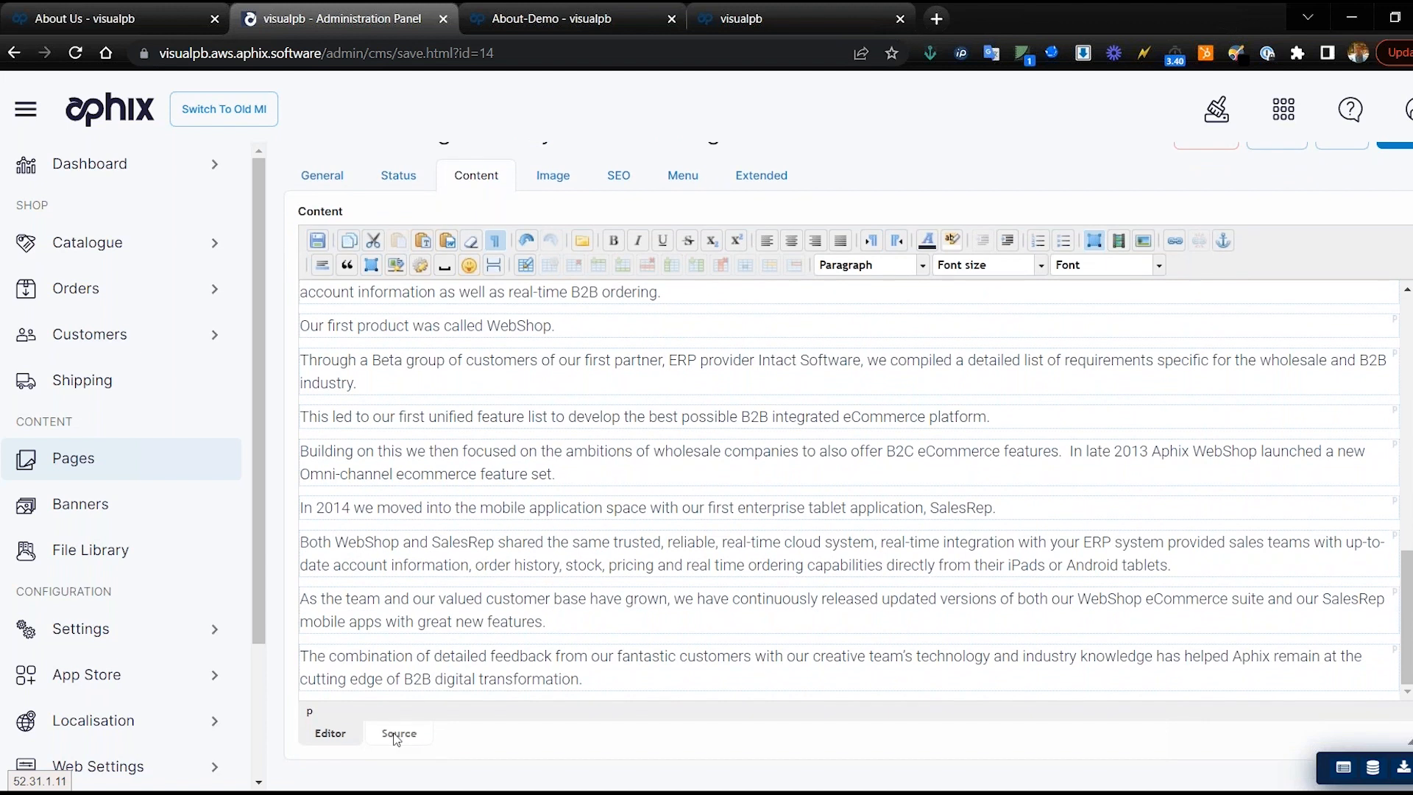
left_click(397, 734)
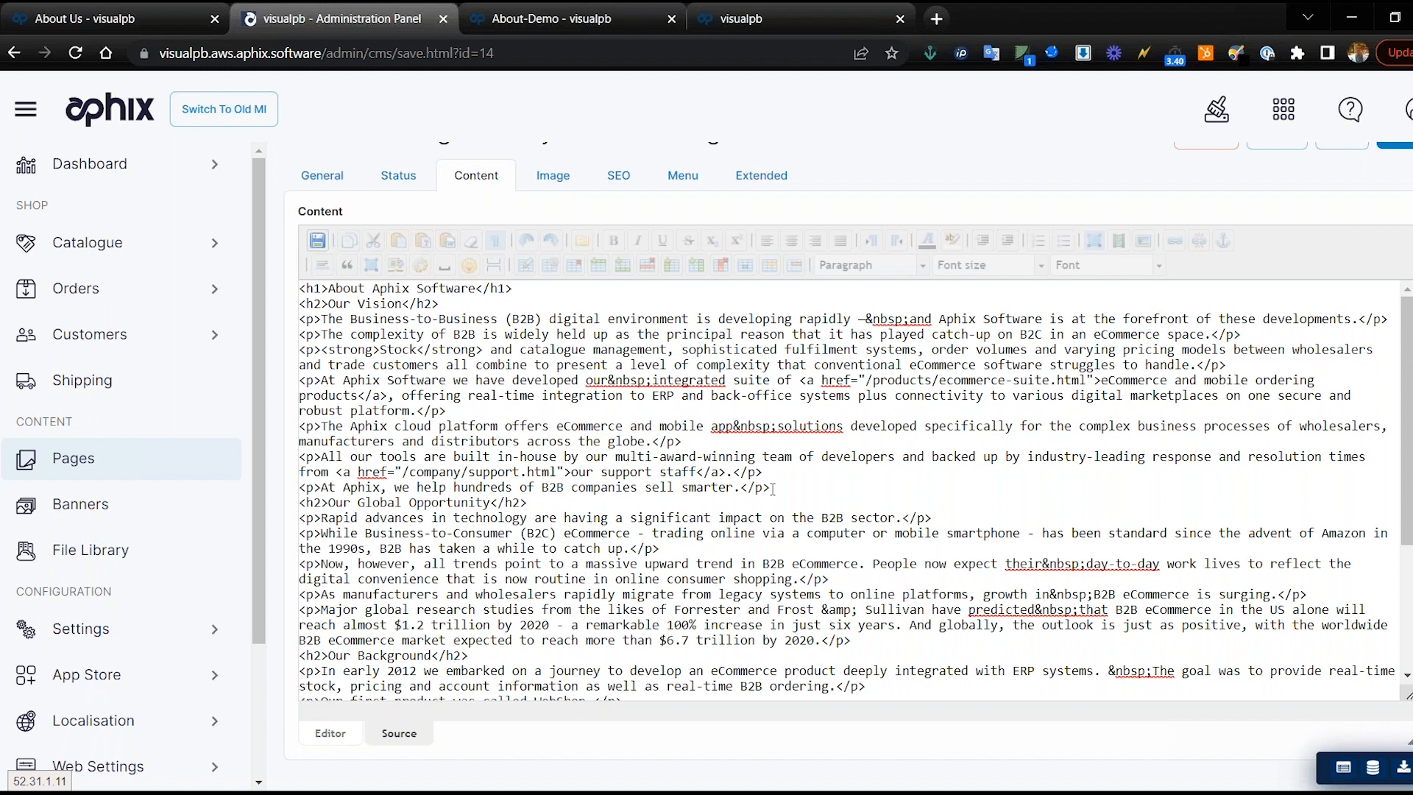
left_click_drag(773, 488, 301, 289)
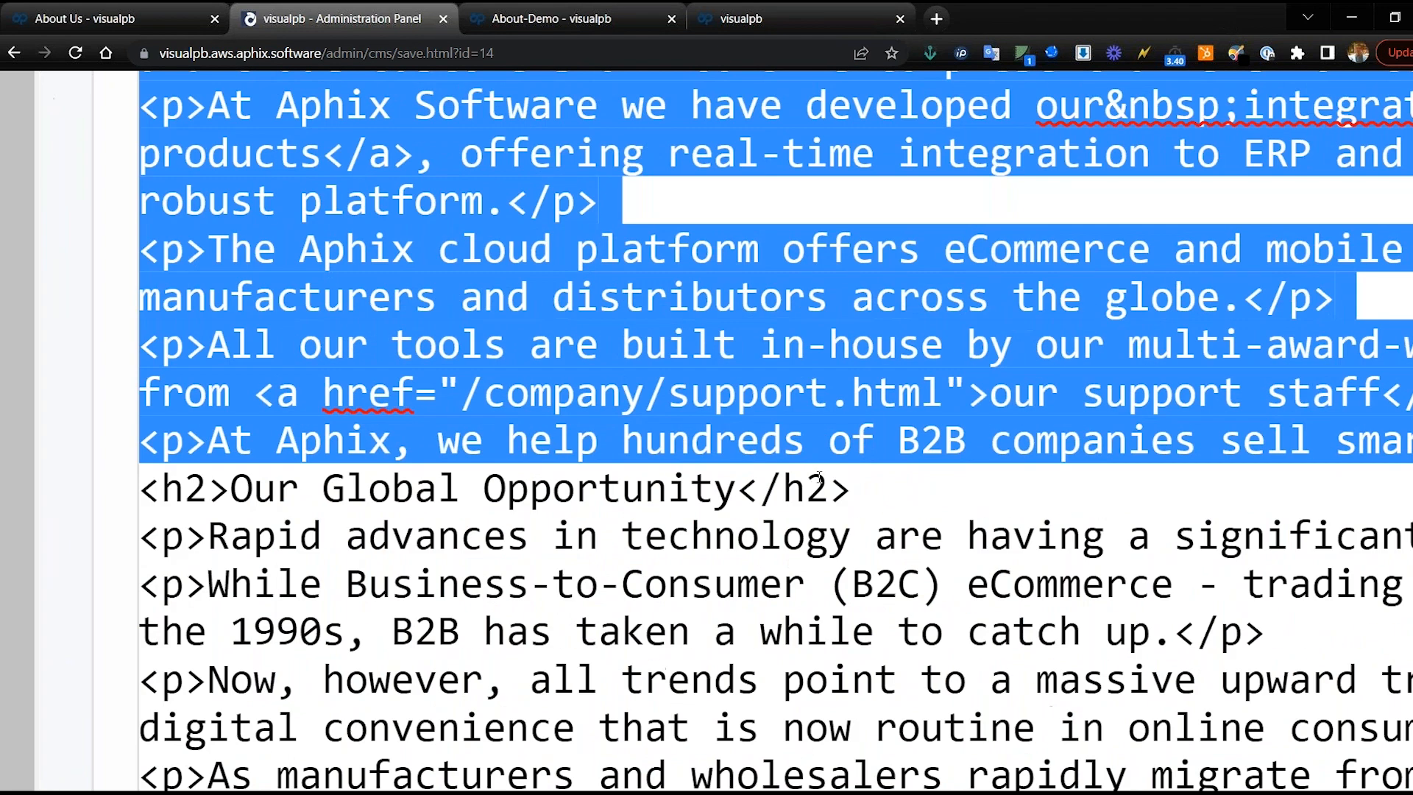
left_click_drag(847, 490, 765, 493)
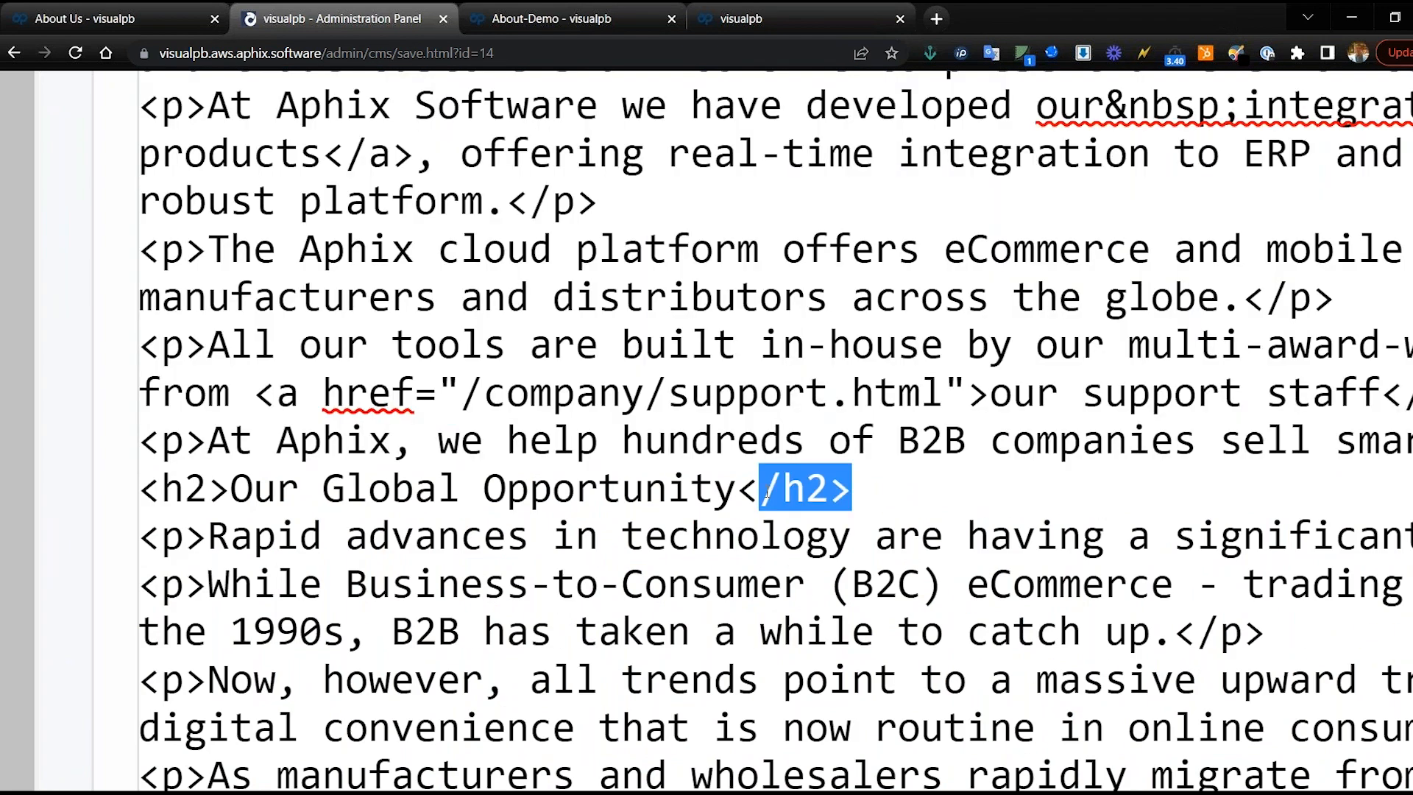
Step: Show the original About Us content in its rendered view and highlight the text from the About Aphix Software heading through the "sell smarter" paragraph
scroll(765, 493, "down", 5)
left_click(329, 733)
scroll(403, 480, "down", 1)
scroll(403, 481, "down", 2)
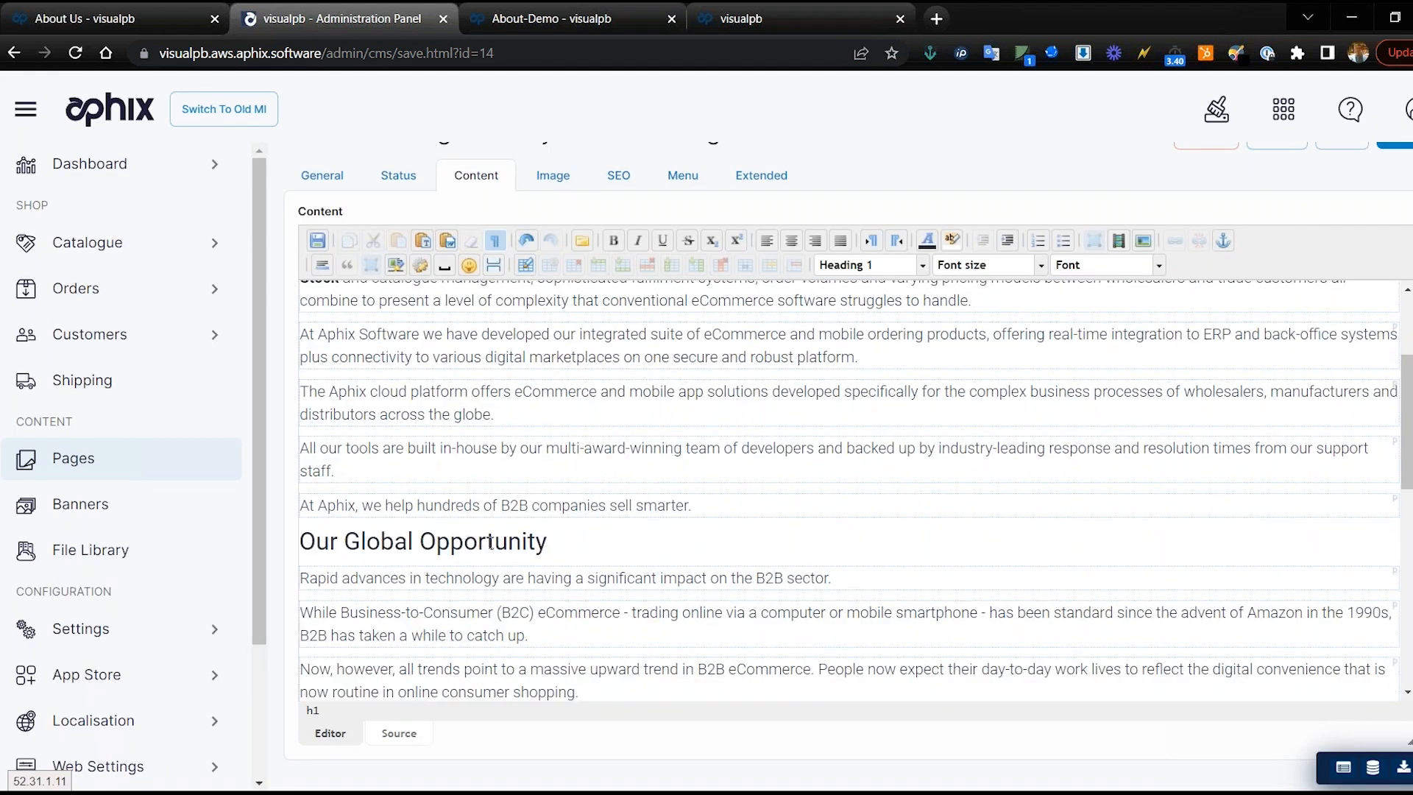
scroll(507, 543, "up", 3)
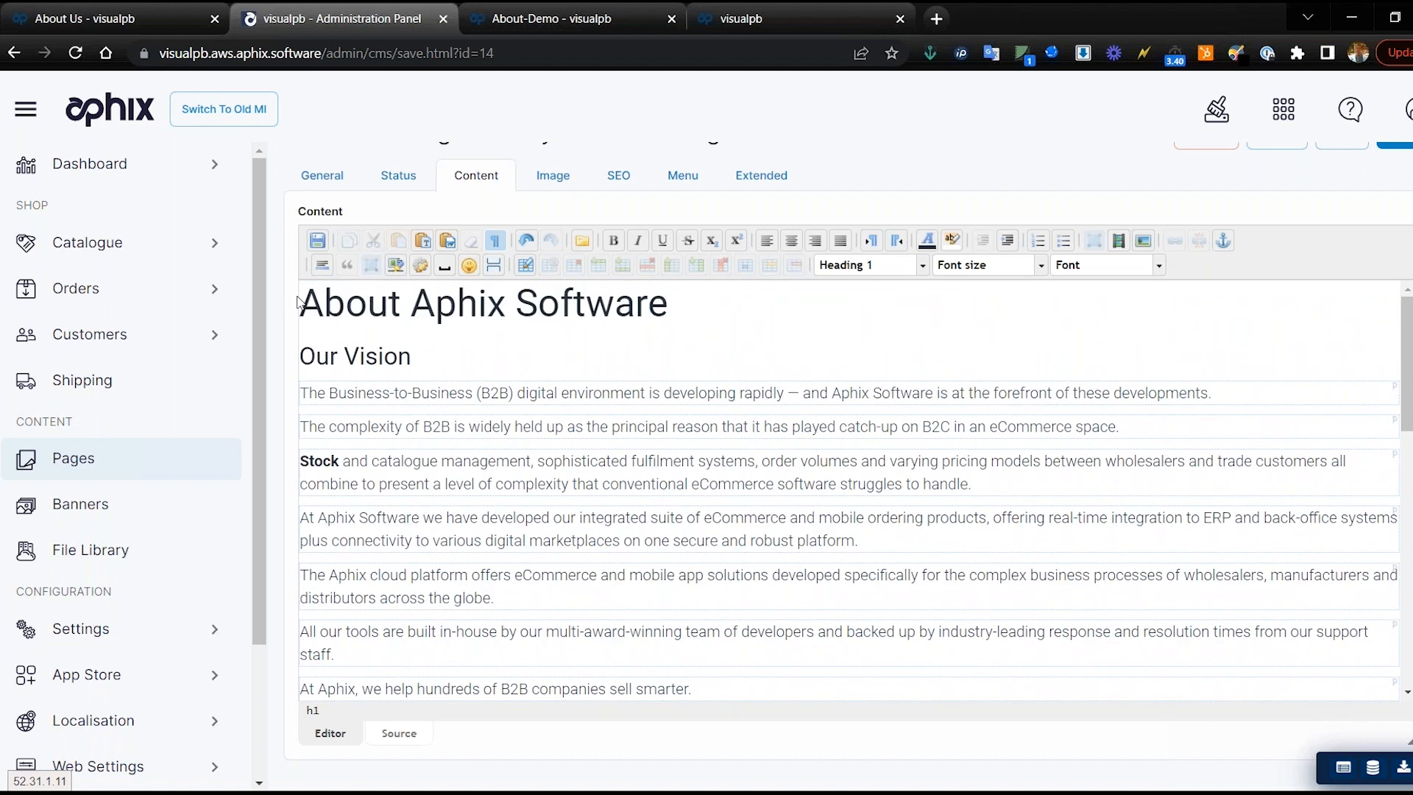
left_click_drag(300, 303, 690, 321)
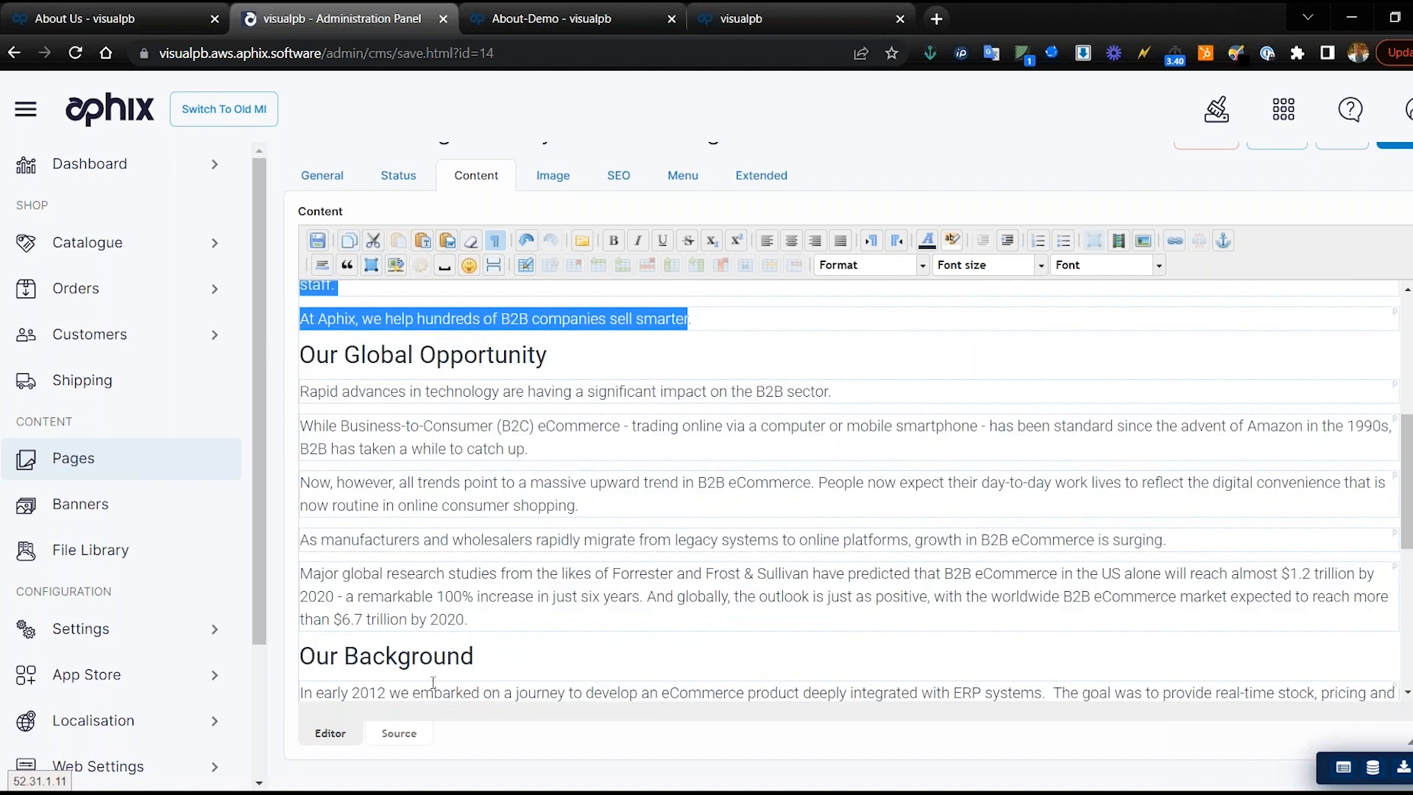
Step: Copy the introductory section's HTML source, from the h1 heading through the "sell smarter" paragraph, into the rich editor's code view in the visual editor
left_click(407, 734)
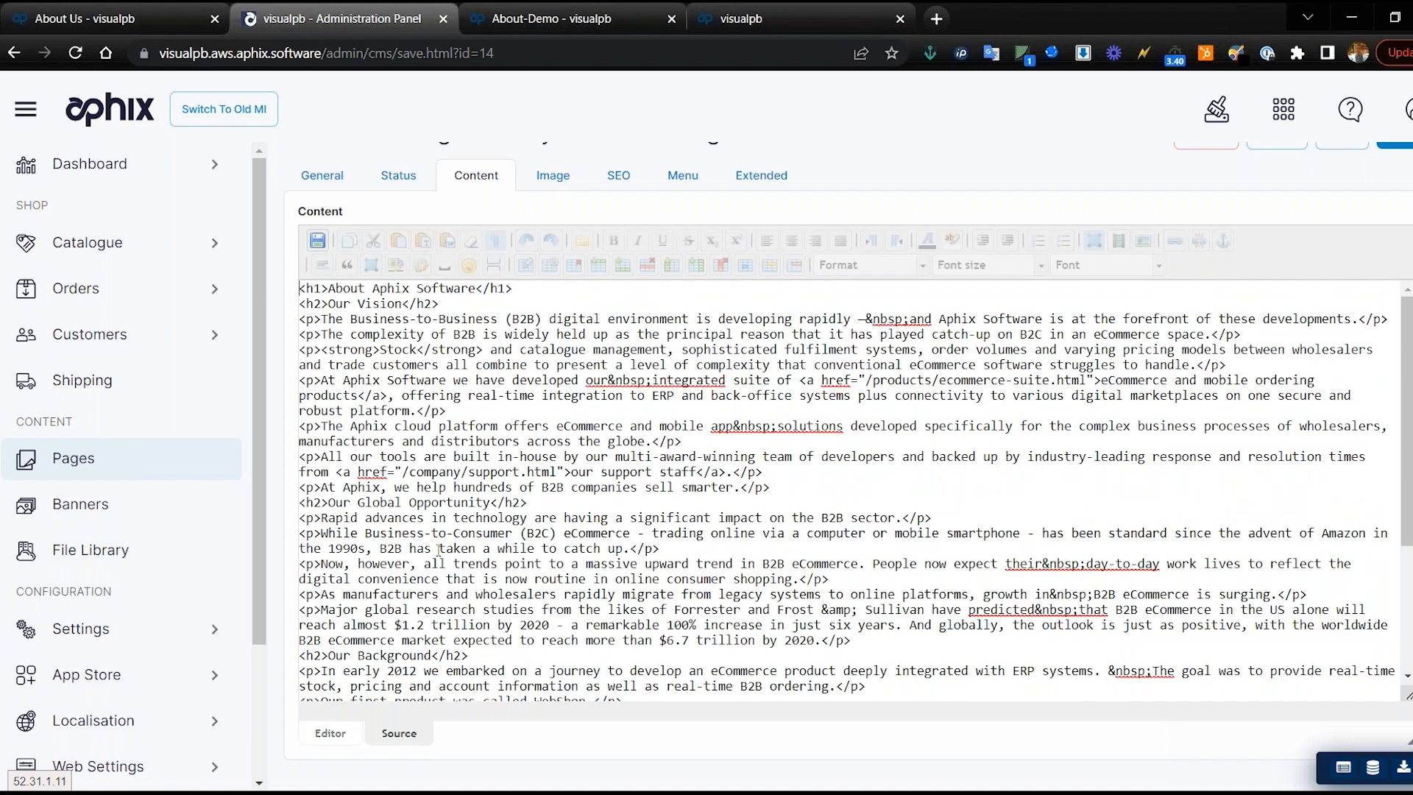
left_click_drag(772, 487, 287, 291)
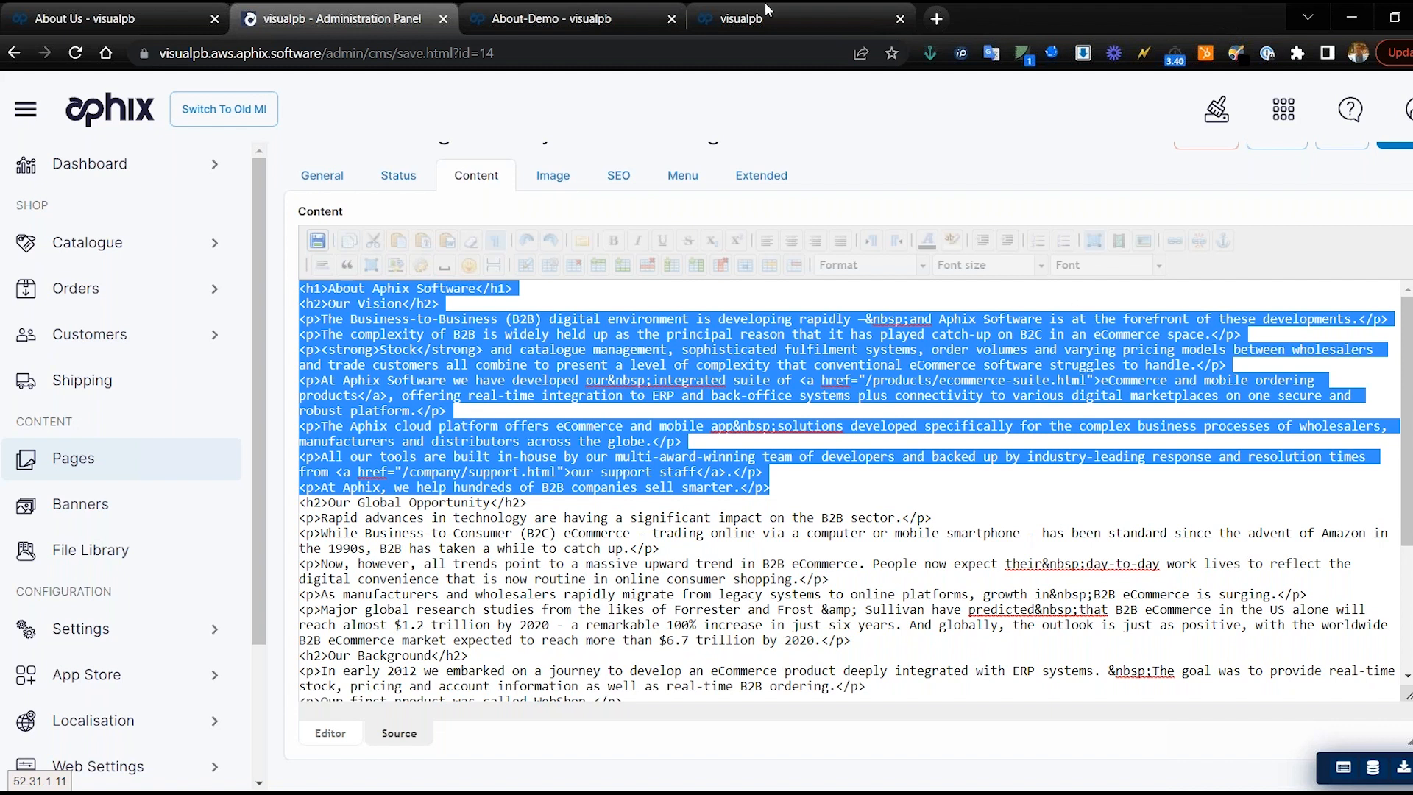
left_click(756, 19)
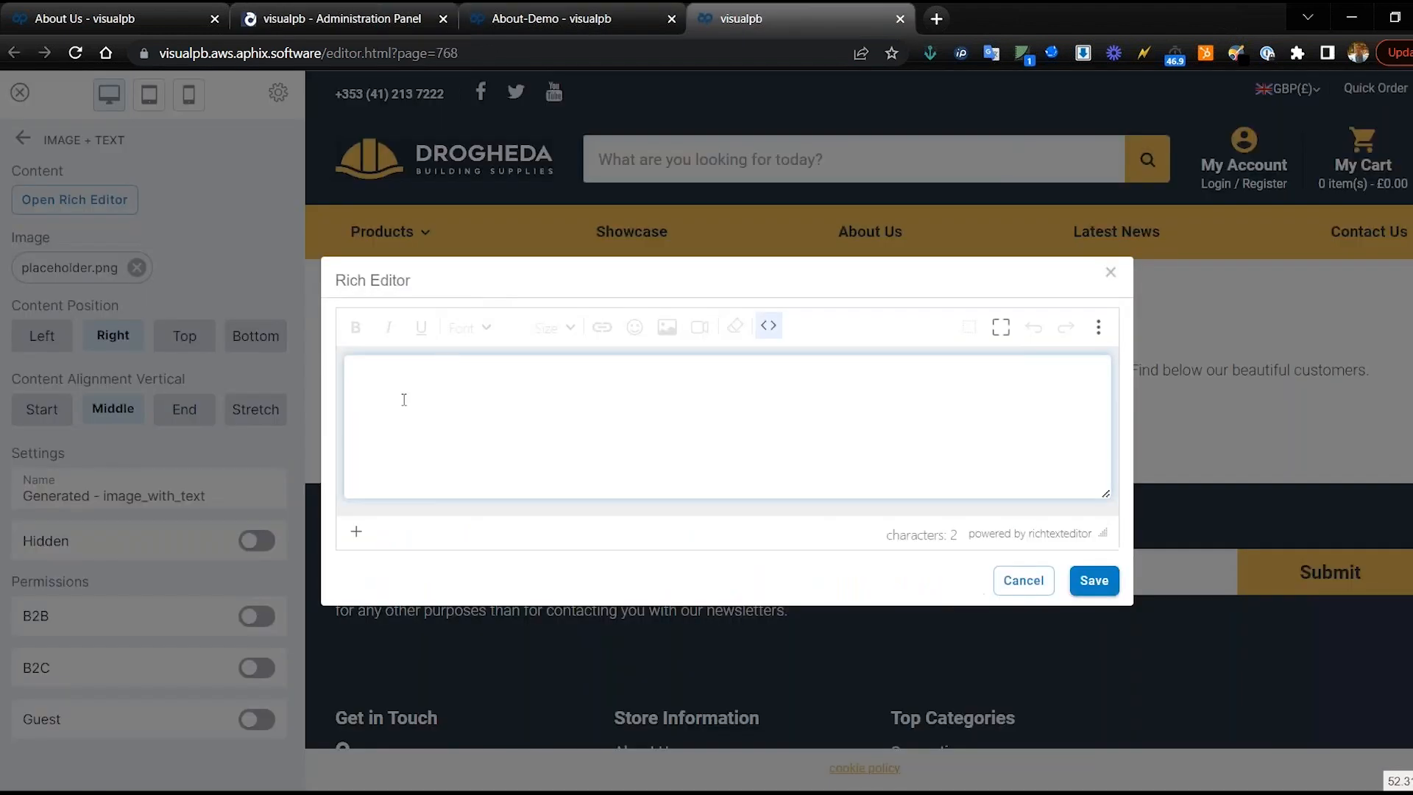
left_click(377, 373)
type("<h1>About Aphix Software</h1> <p>At Aphix Software we have developed our&nbsp;integrated suite of <a href=\"/products/ecommerce-suite.html\">eCommerce and mobile ordering products</a>, offering real-time integration to ERP and back-office systems plus connectivity to various digital marketplaces on one secure and robust platform.</p> <p>The Aphix cloud platform offers eCommerce and mobile app&nbsp;solutions developed specifically for the complex business processes of wholesalers, manufacturers and distributors across the globe.</p> <p>All our tools are built in-house by our multi-award-winning team of developers and backed up by industry-leading response and resolution times from <a href=\"/company/support.html\">our support staff</a>.</p> <p>At Aphix, we help hundreds of B2B companies sell smarter.</p>")
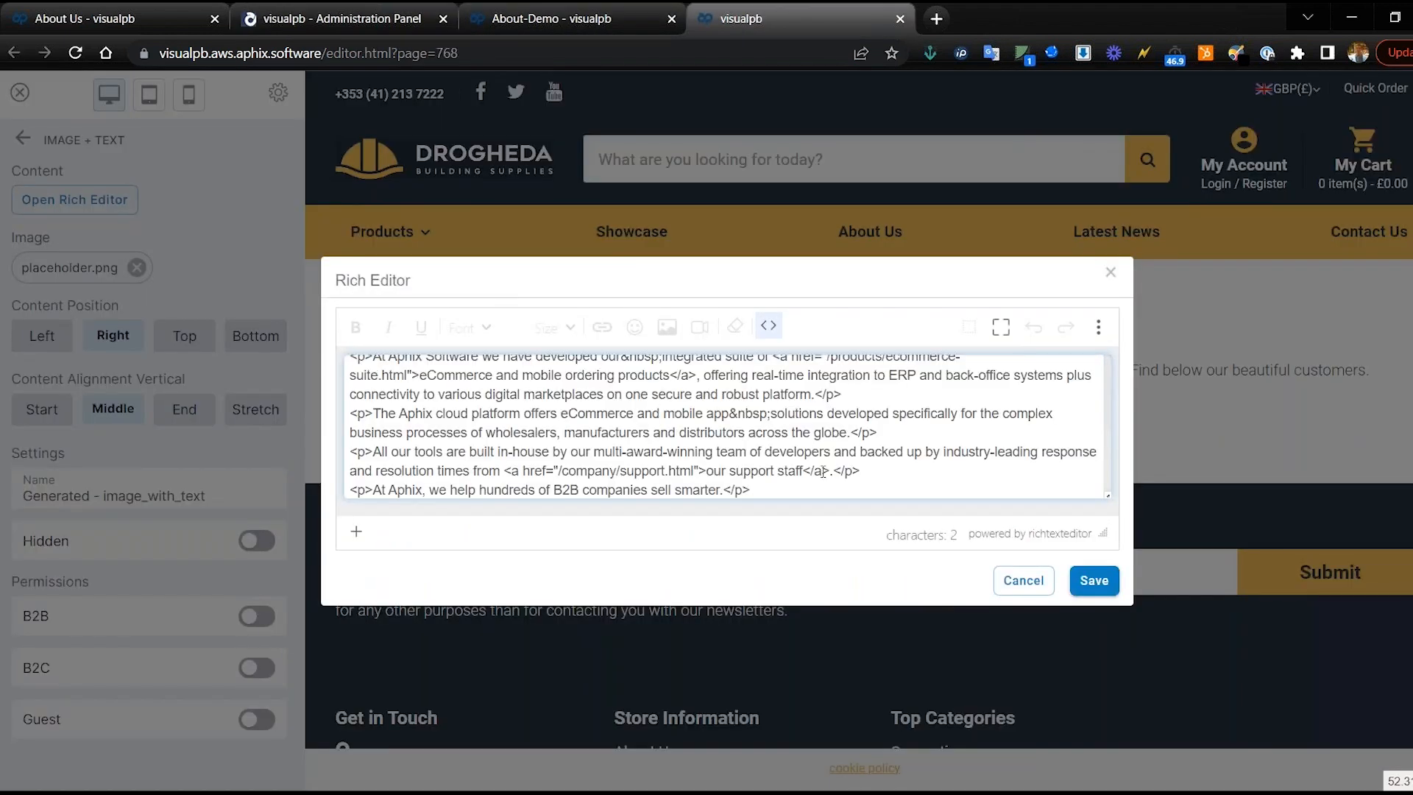
scroll(769, 380, "up", 5)
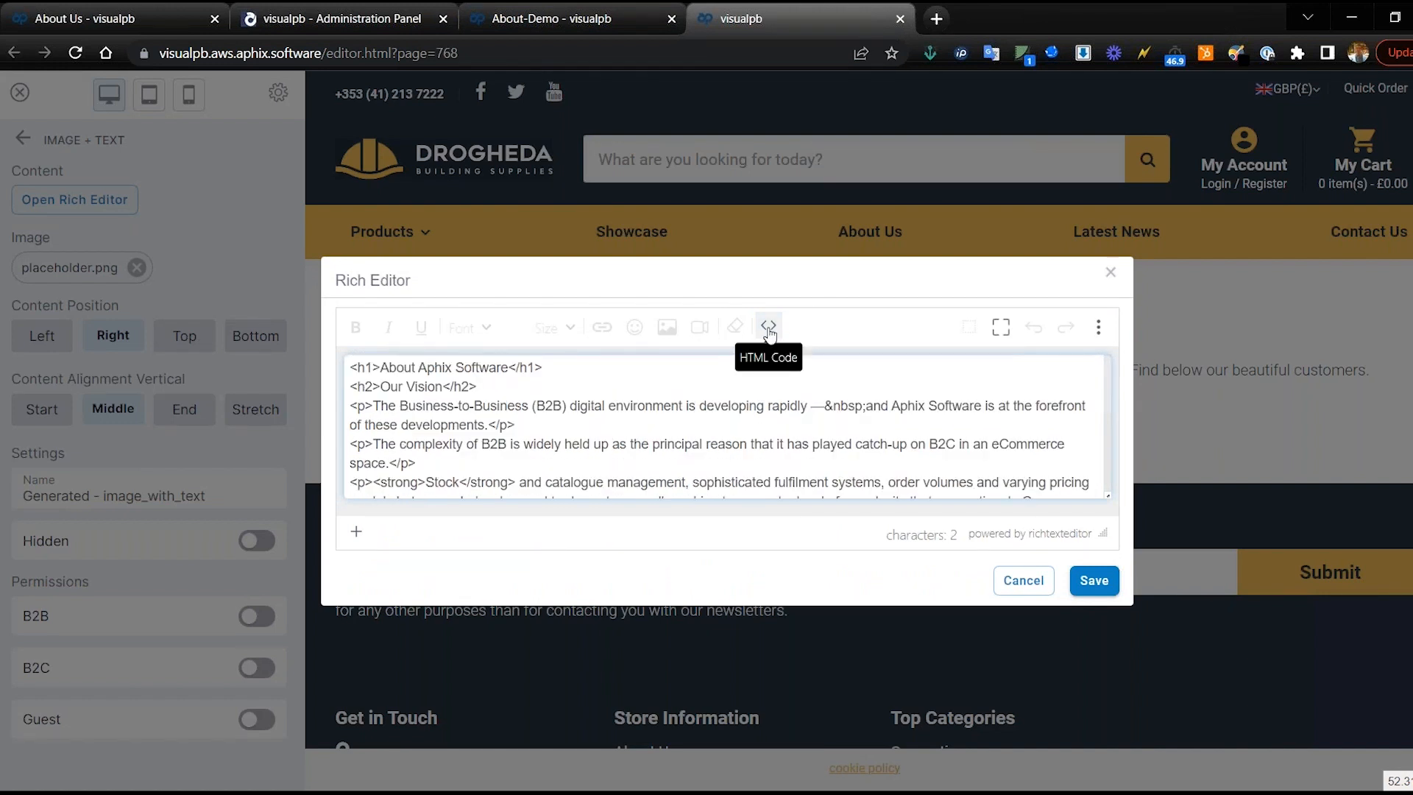
Step: Turn off the rich editor's HTML code view, review the formatted text, and save it to the Image + Text block
left_click(768, 327)
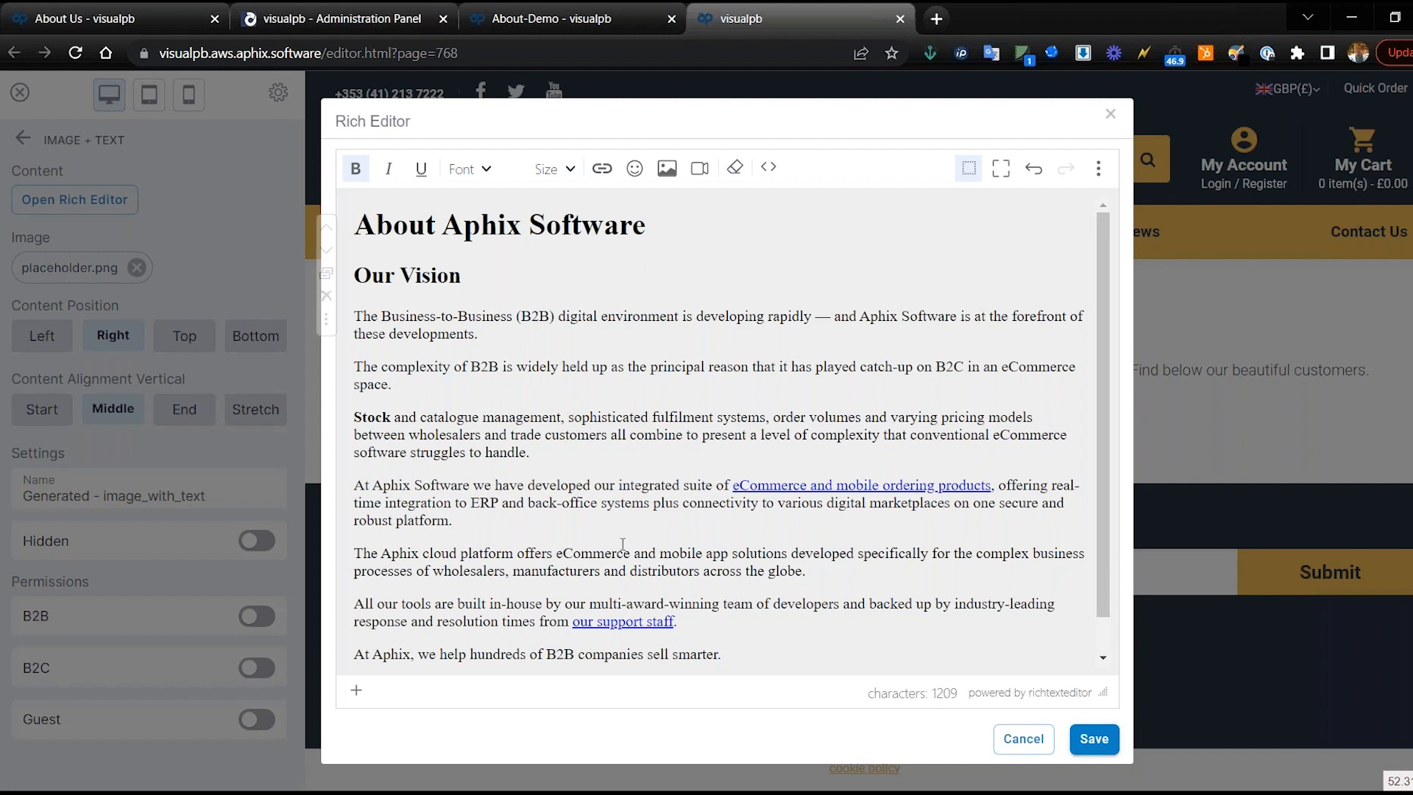
scroll(622, 544, "down", 1)
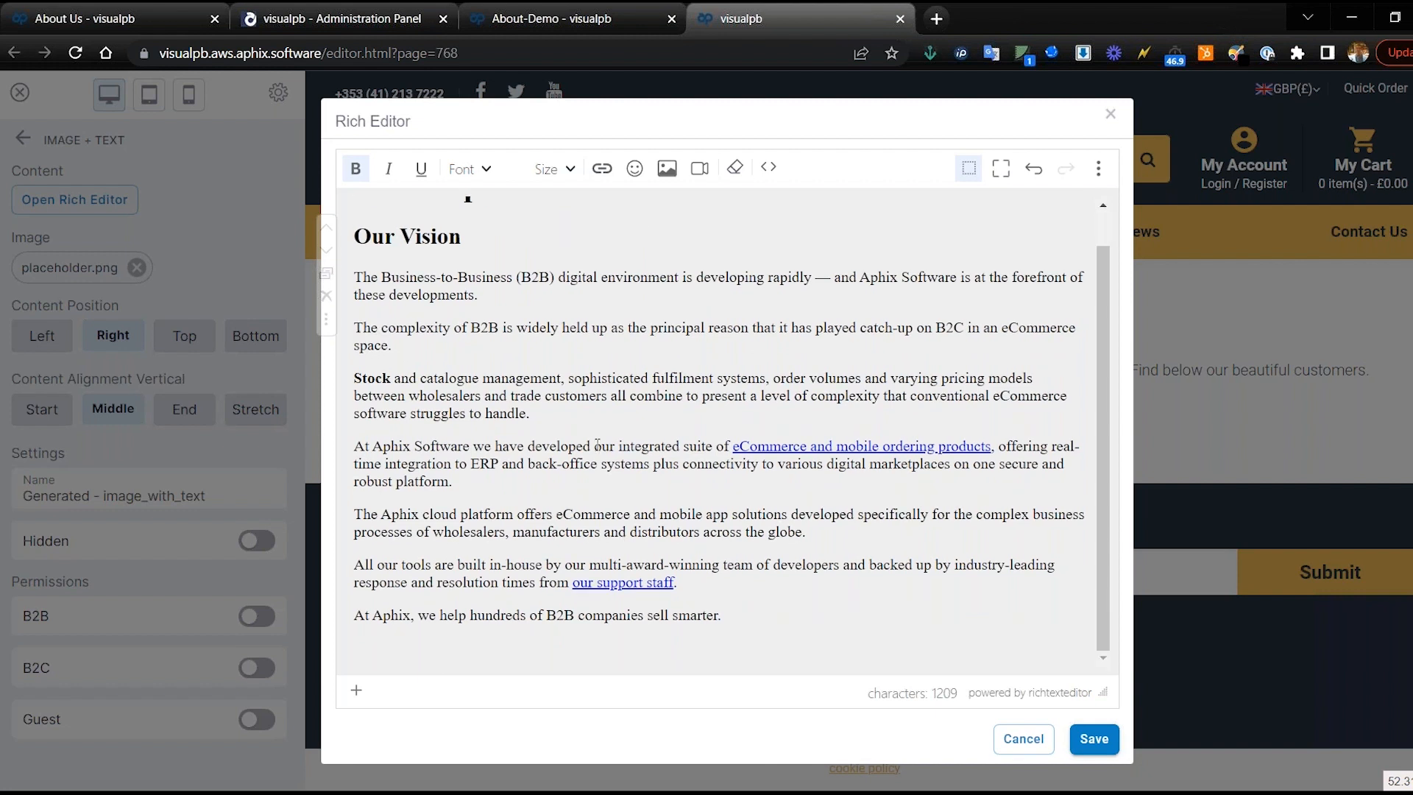
scroll(597, 444, "up", 1)
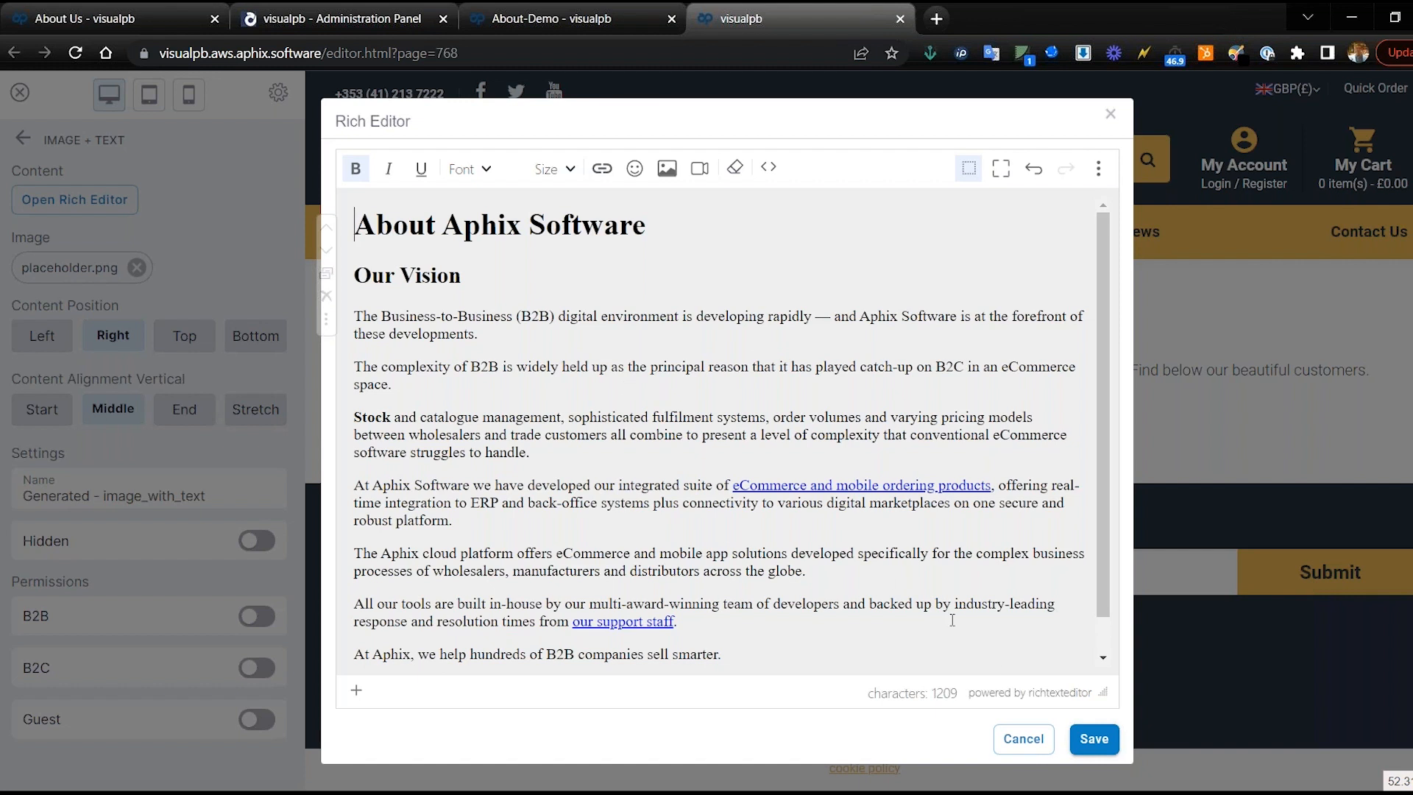
left_click(1094, 741)
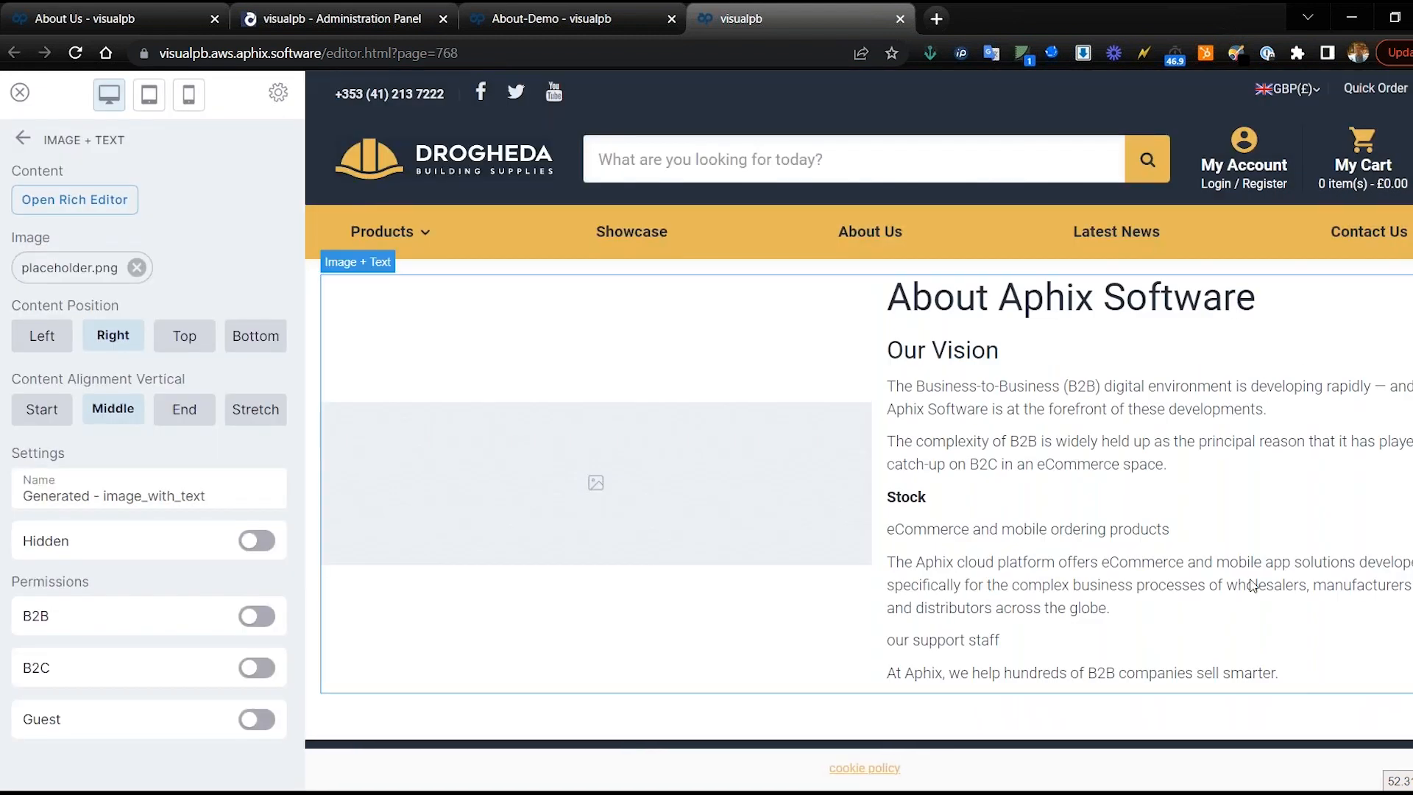
scroll(1252, 585, "down", 1)
scroll(1253, 586, "up", 1)
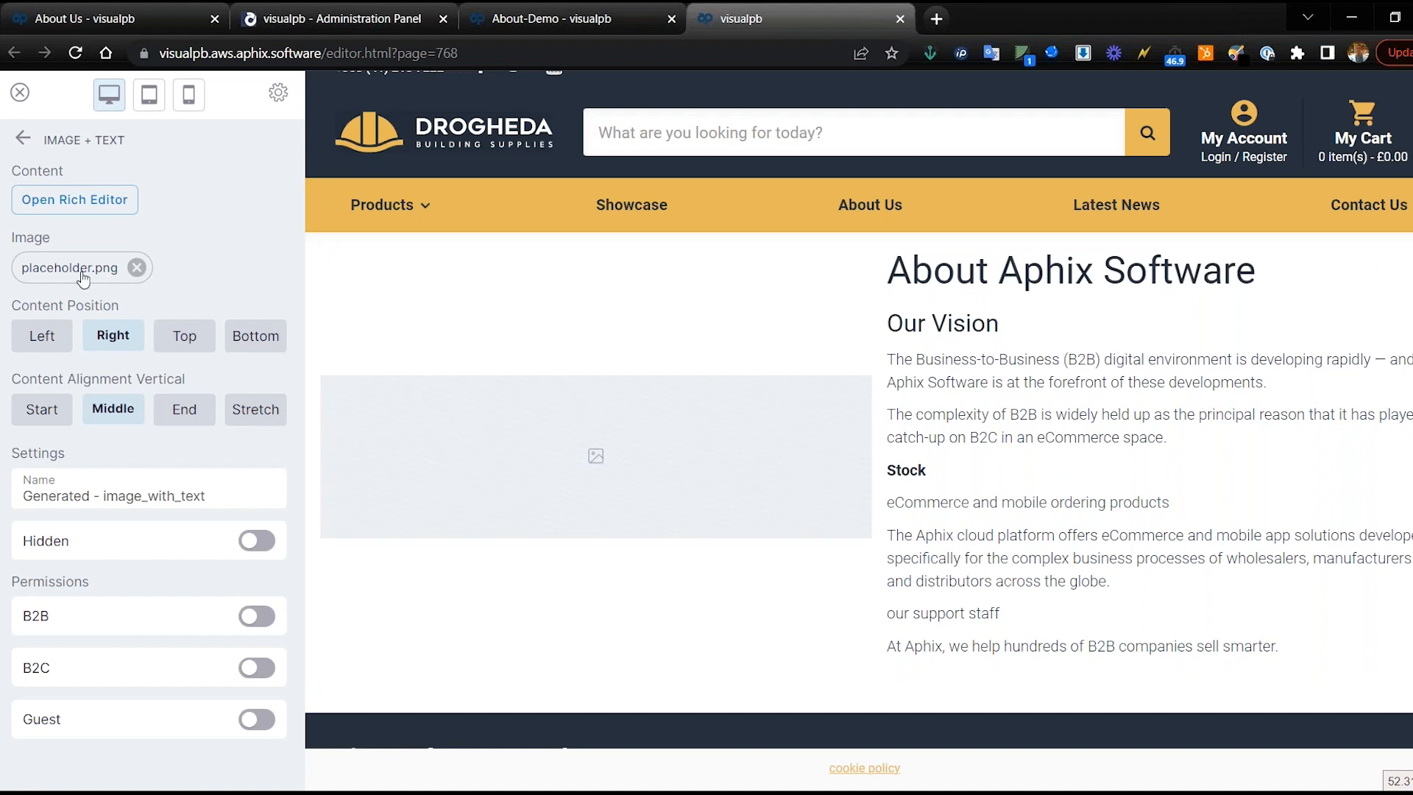
Step: Examine the original About Us page's general, status and content settings in the administration panel, including the content editor's image insertion options
left_click(358, 22)
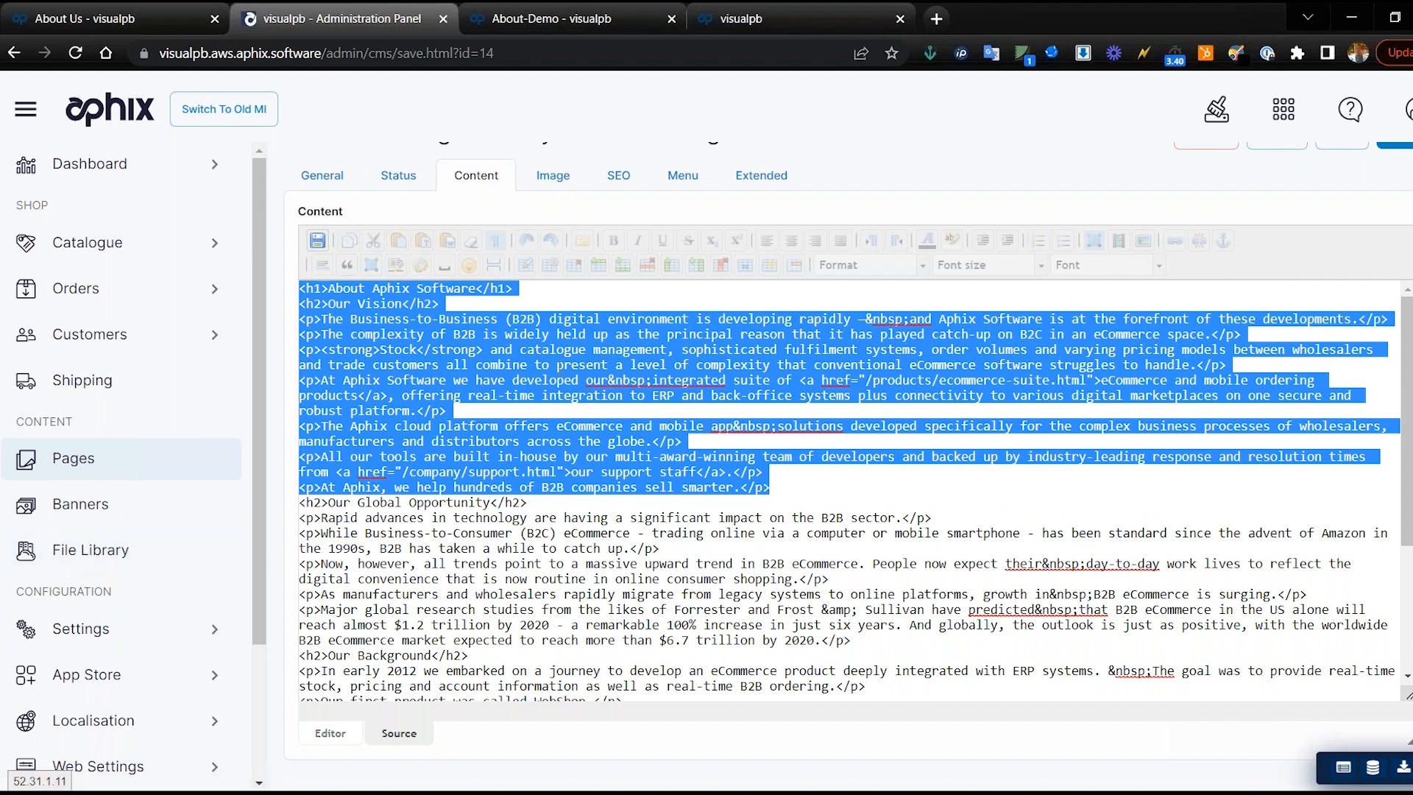
left_click(323, 181)
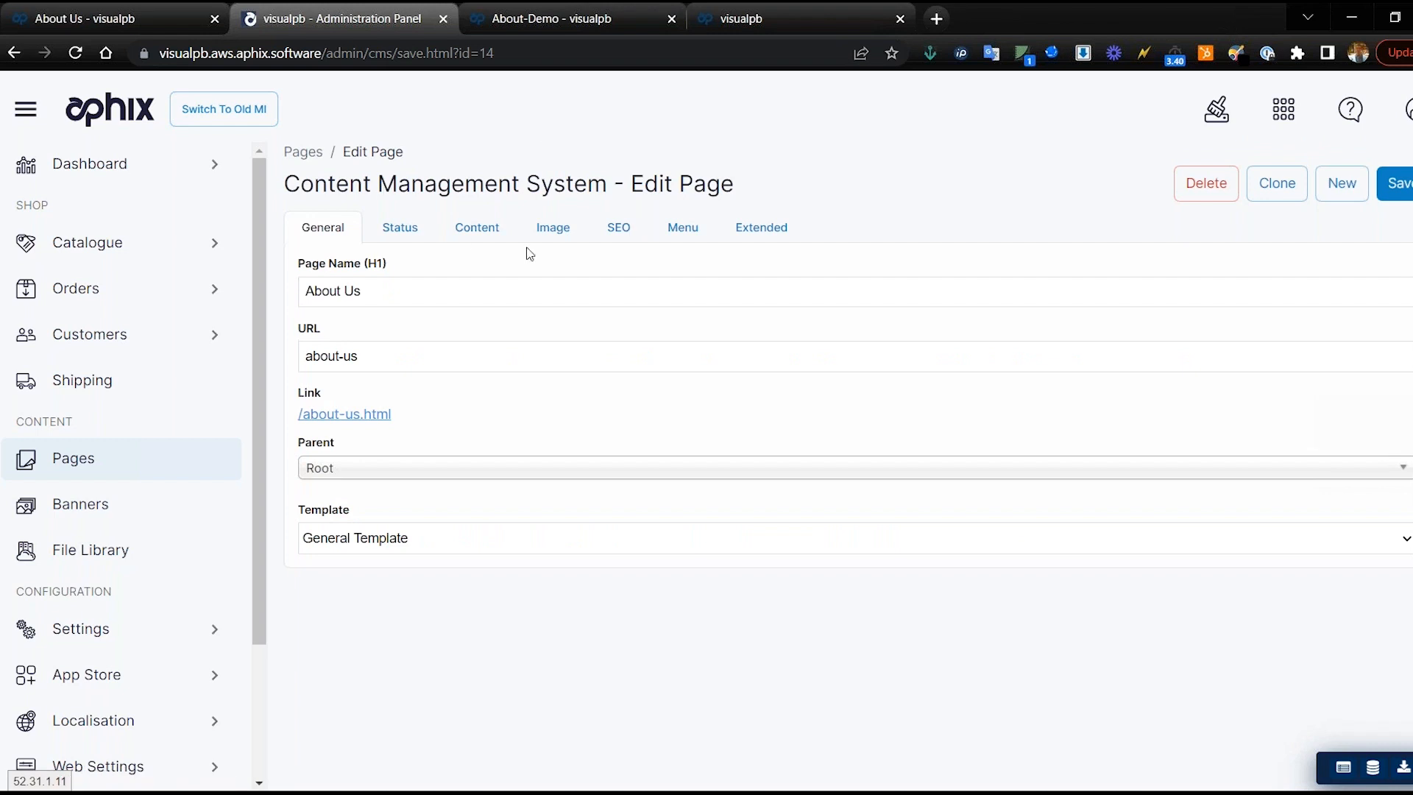
left_click(422, 235)
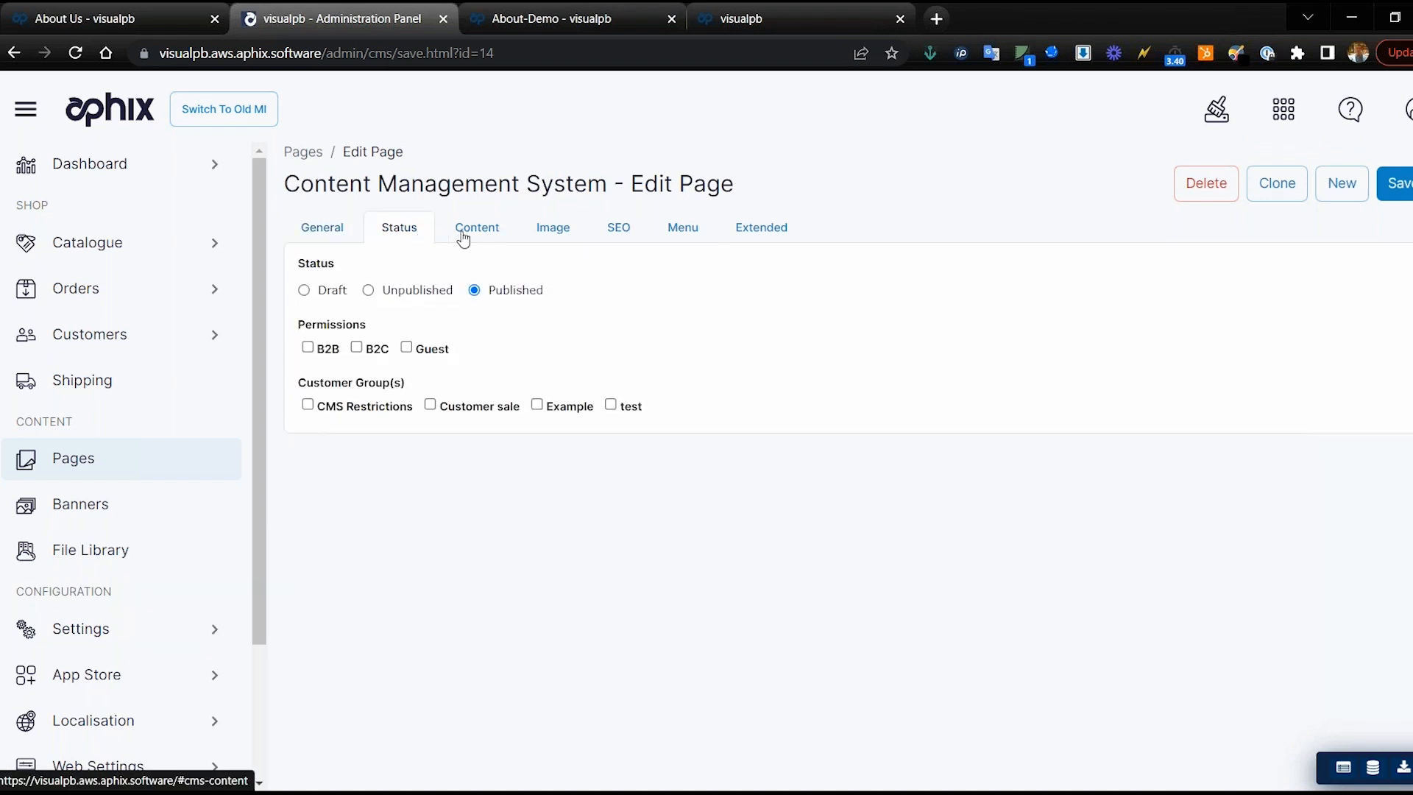
left_click(463, 237)
scroll(554, 499, "down", 3)
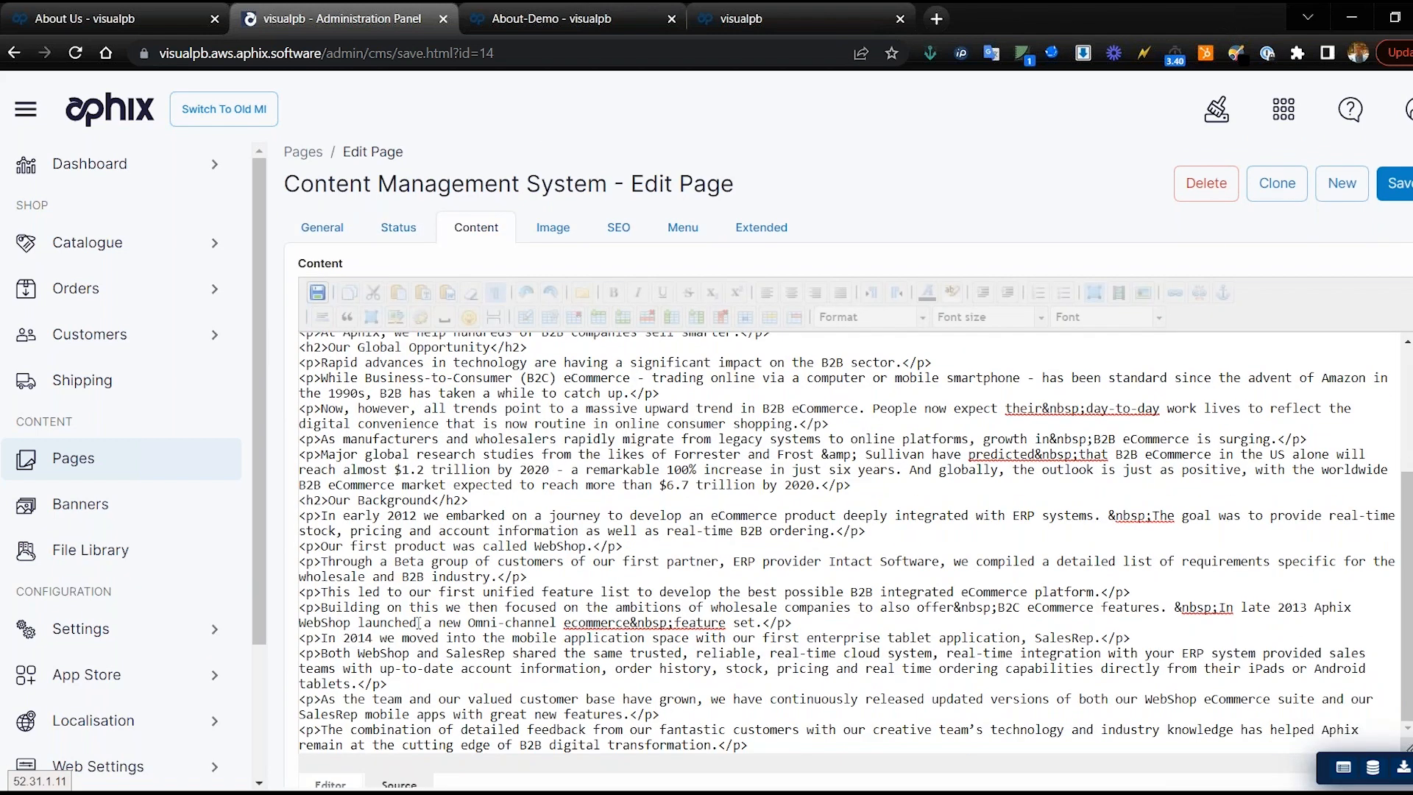
scroll(329, 735, "down", 1)
left_click(328, 723)
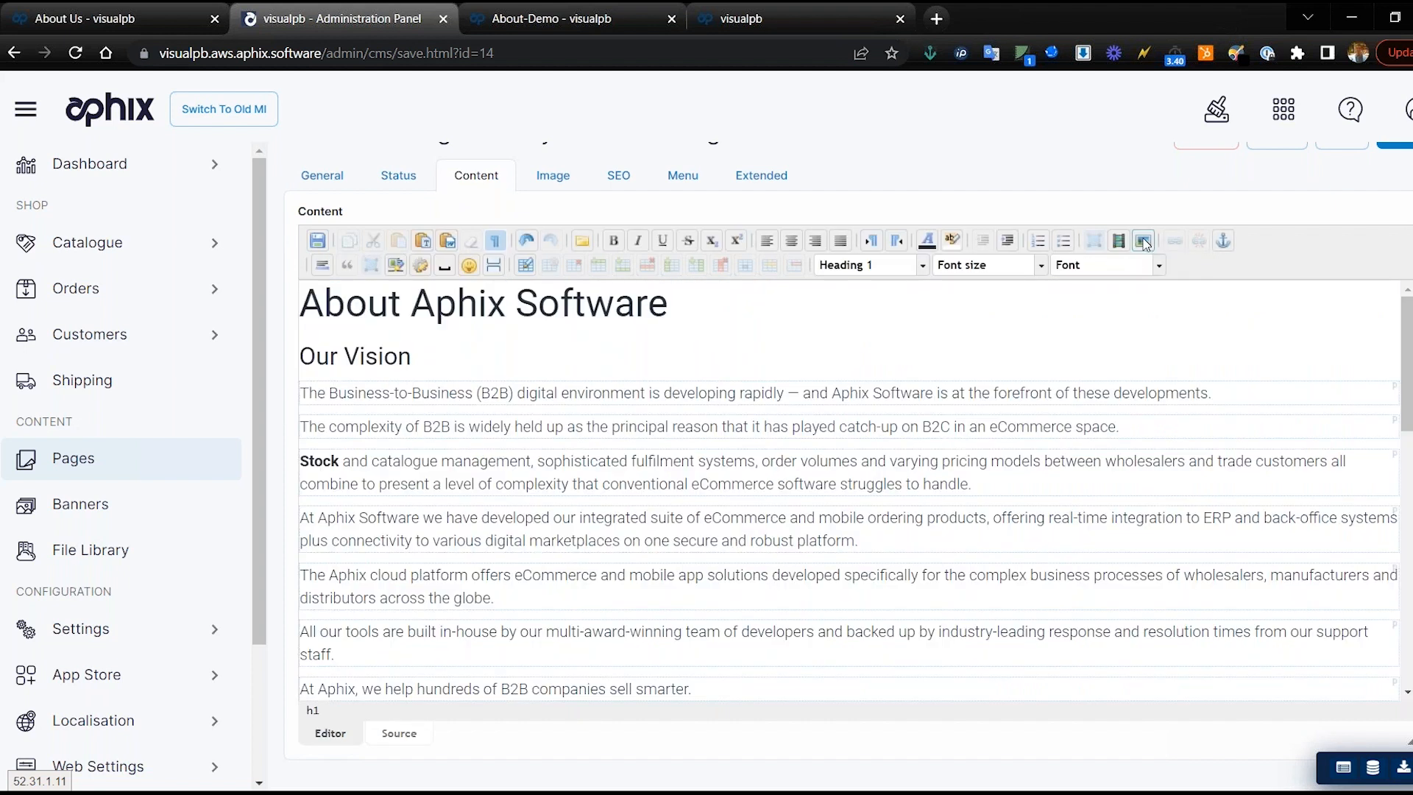
left_click(1143, 241)
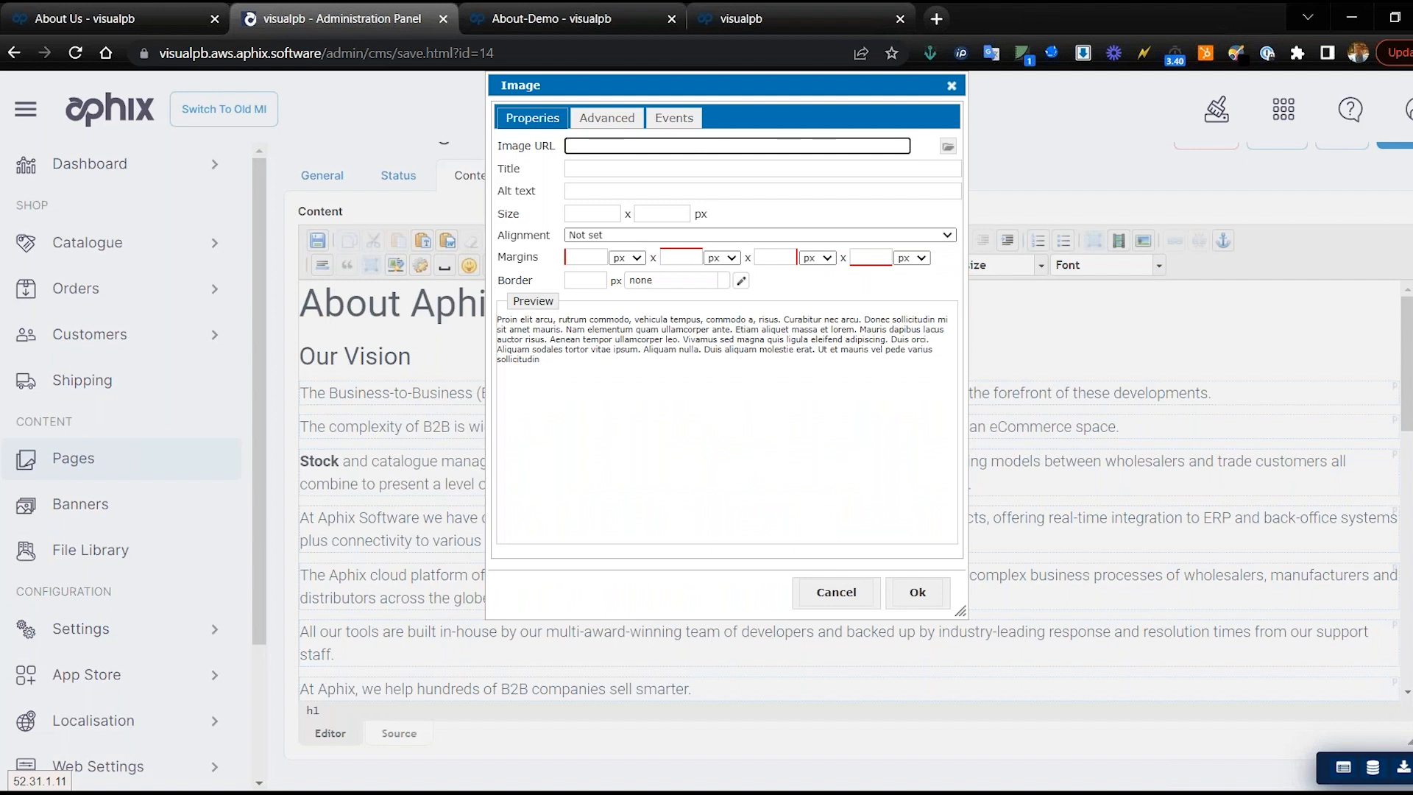
left_click(954, 87)
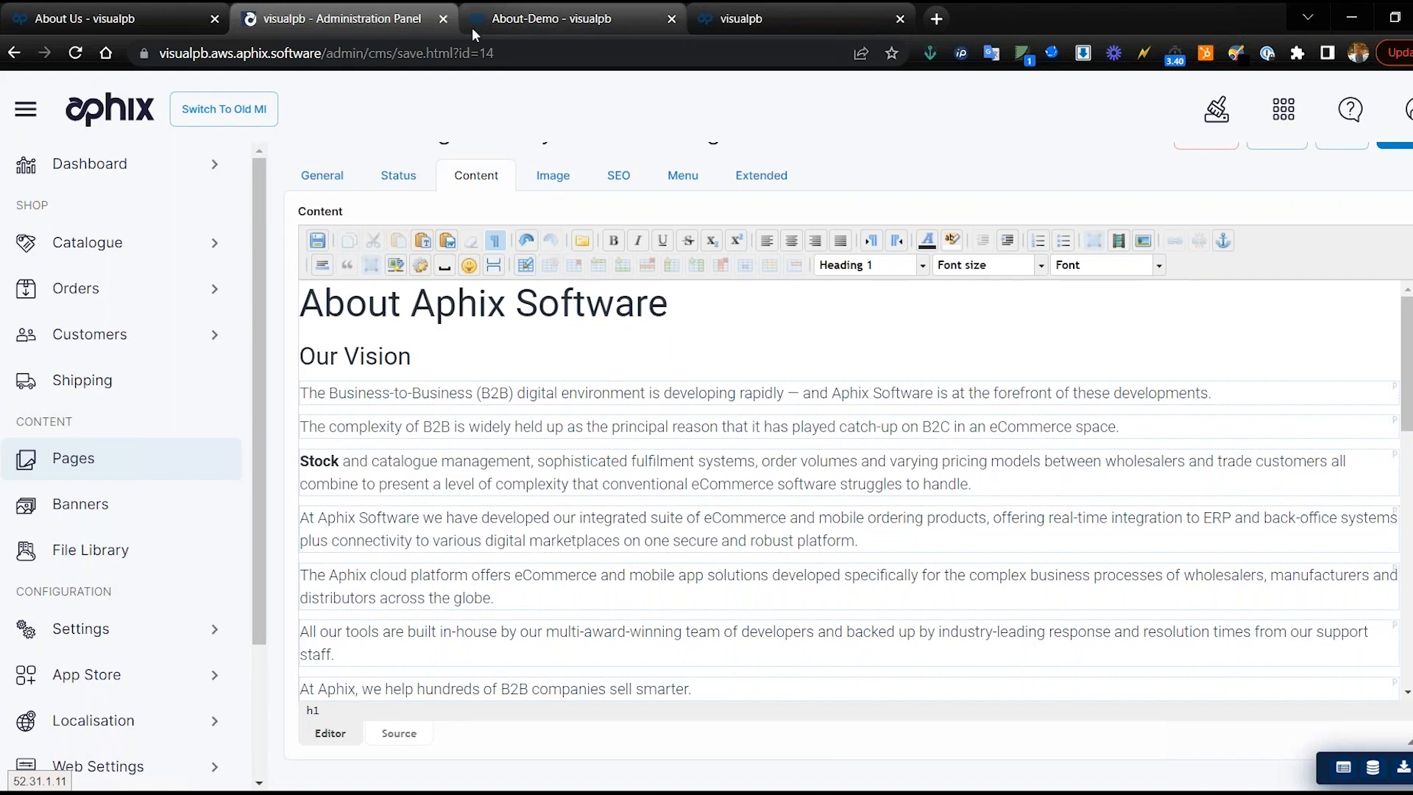
Step: Back in the visual editor, replace the block's placeholder image with Intact.png, then try the Left content position and restore Right
left_click(561, 23)
left_click(728, 20)
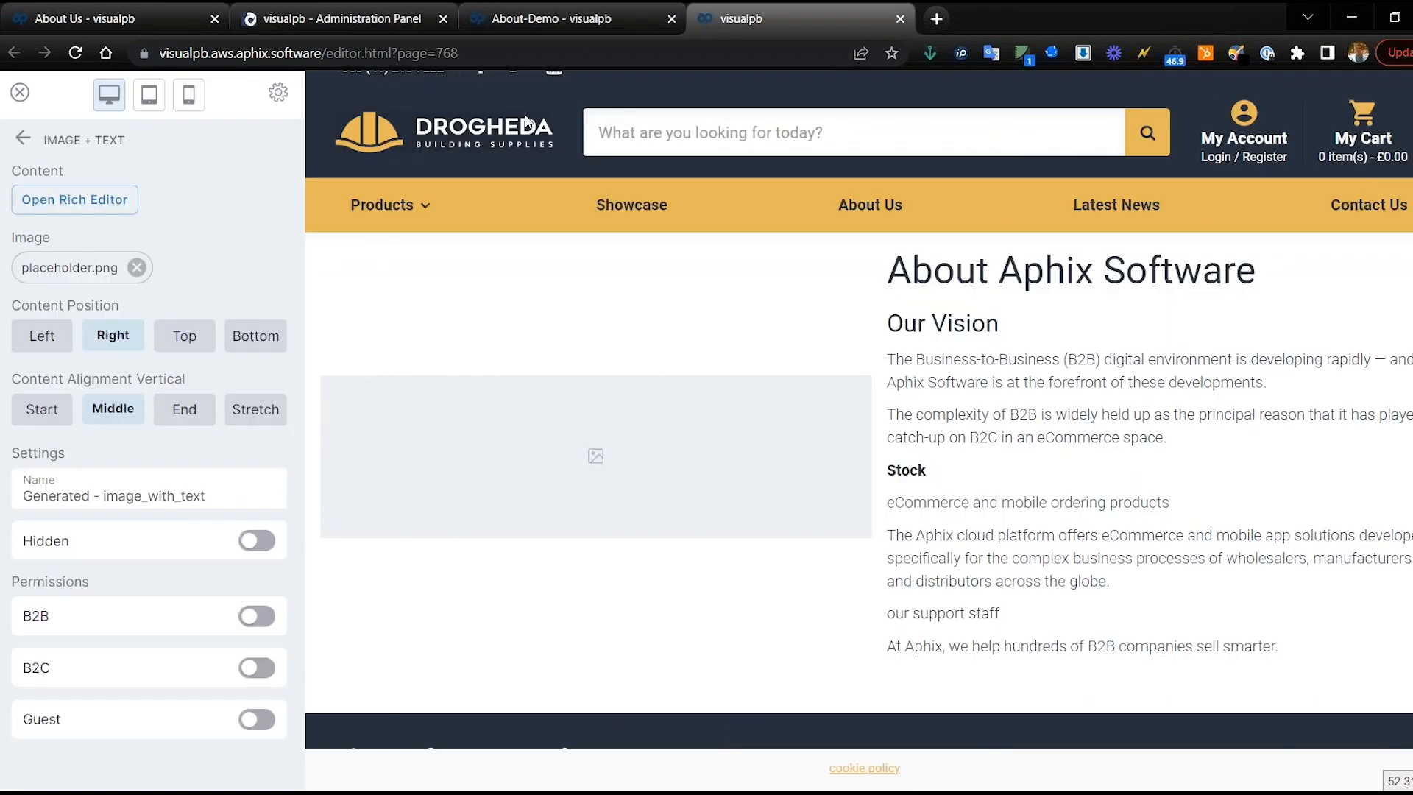
left_click(64, 273)
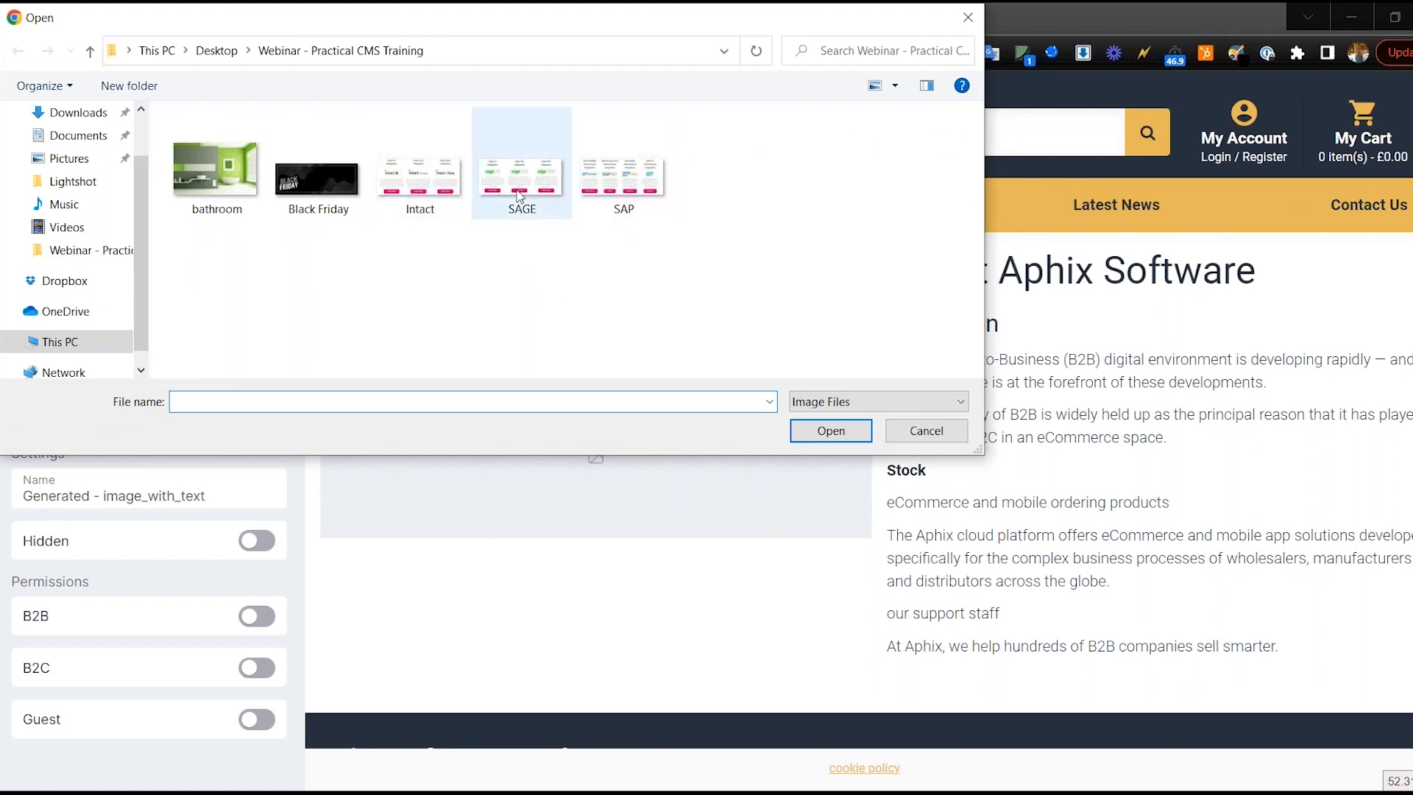
double_click(425, 175)
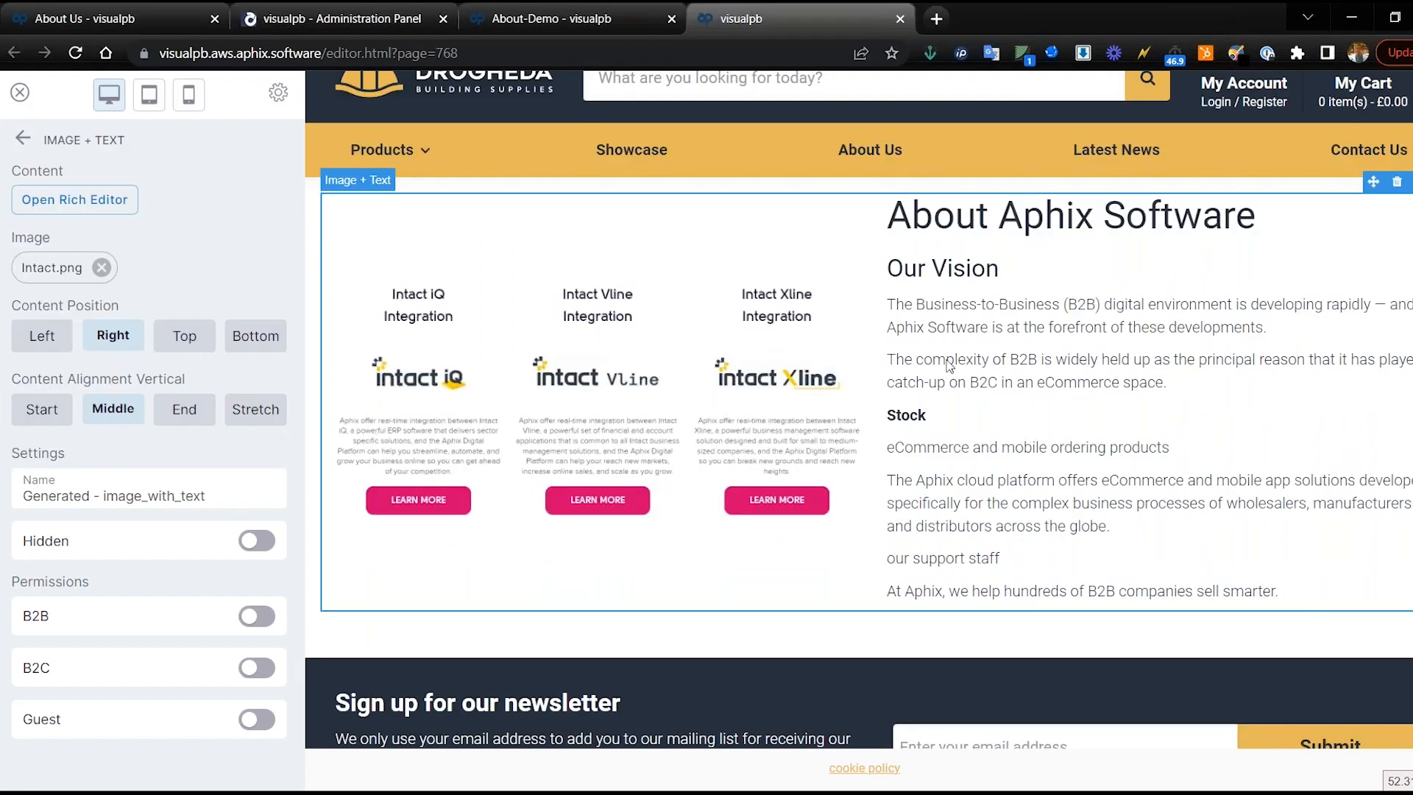
left_click(42, 337)
left_click(114, 340)
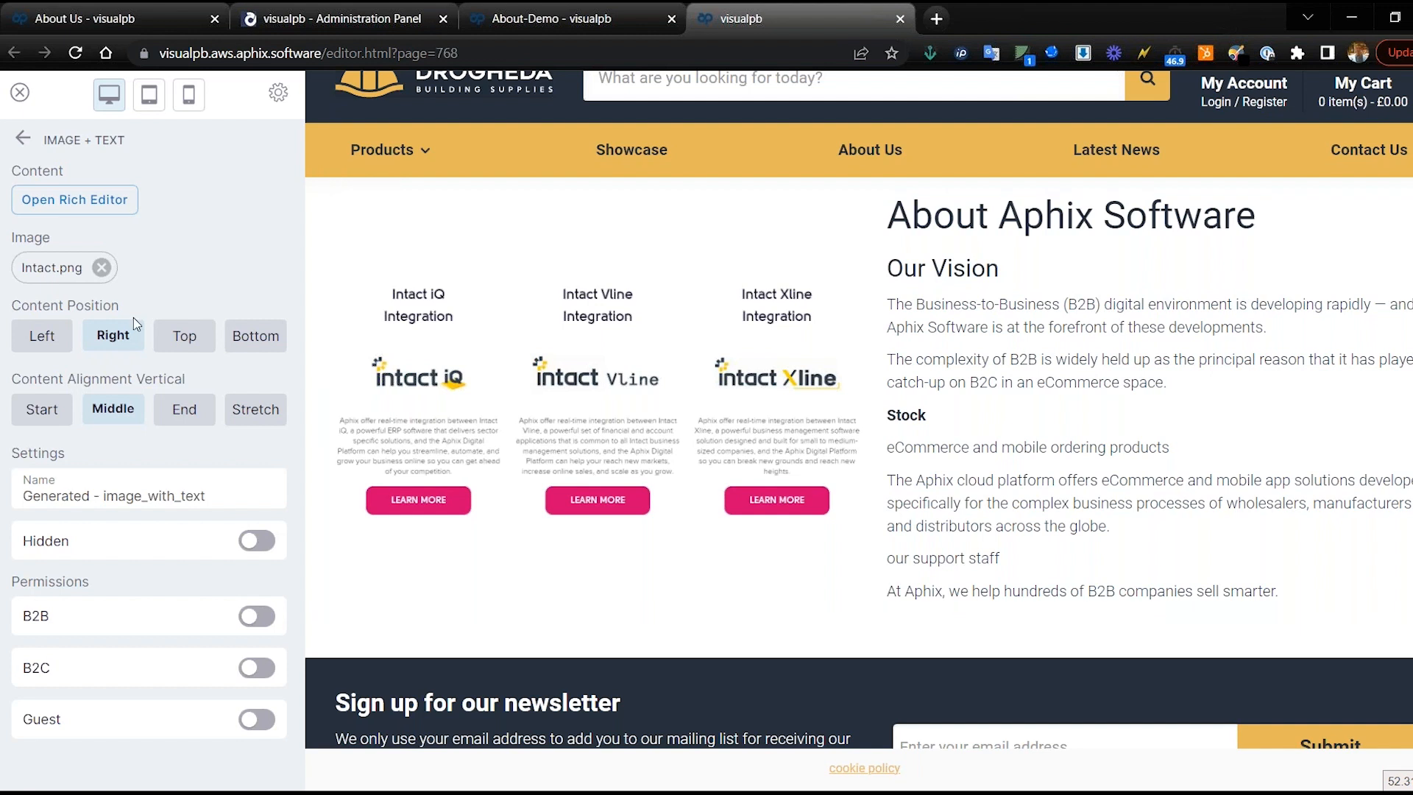
Step: Preview the page in the tablet and mobile layouts, and set the block's mobile content position to Right
left_click(149, 101)
left_click(193, 96)
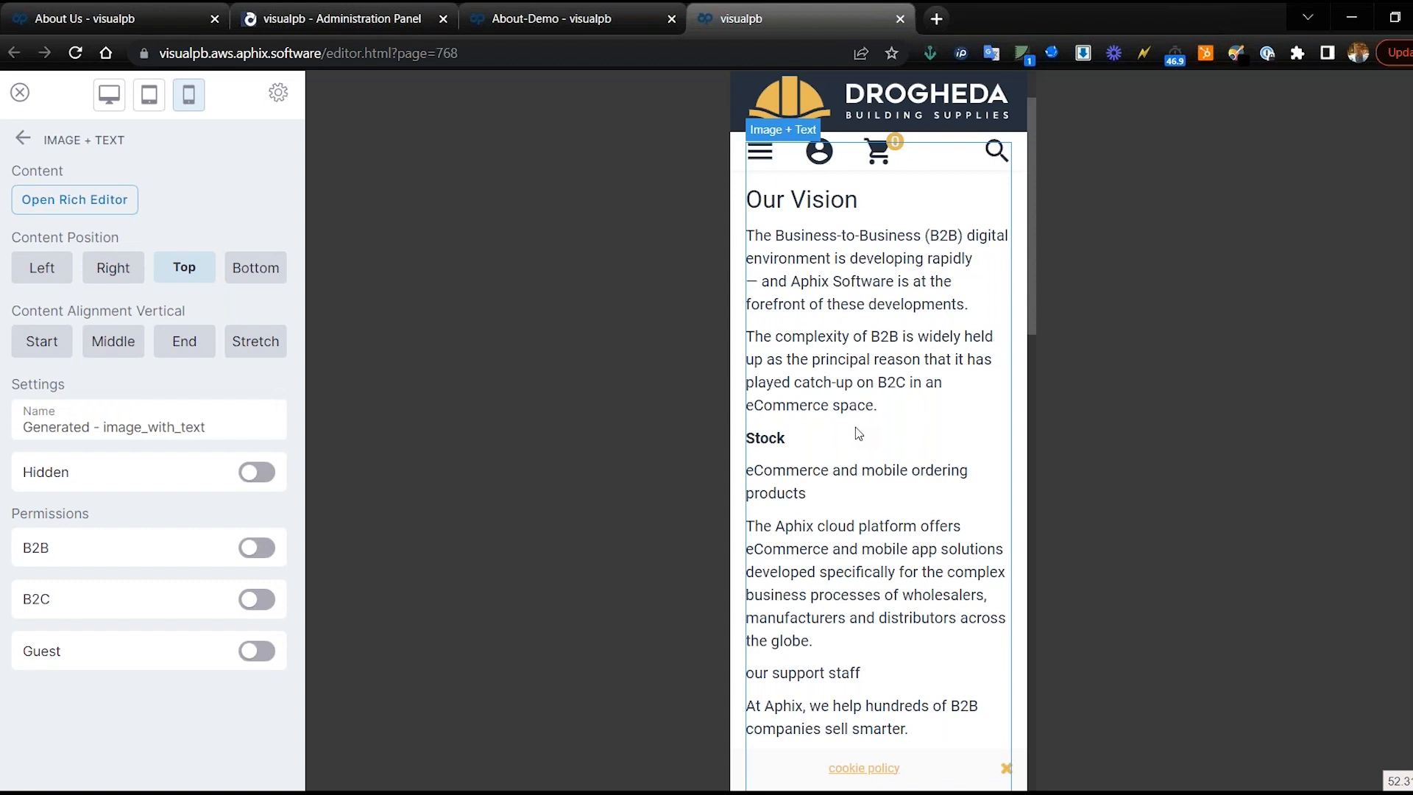
scroll(857, 433, "down", 3)
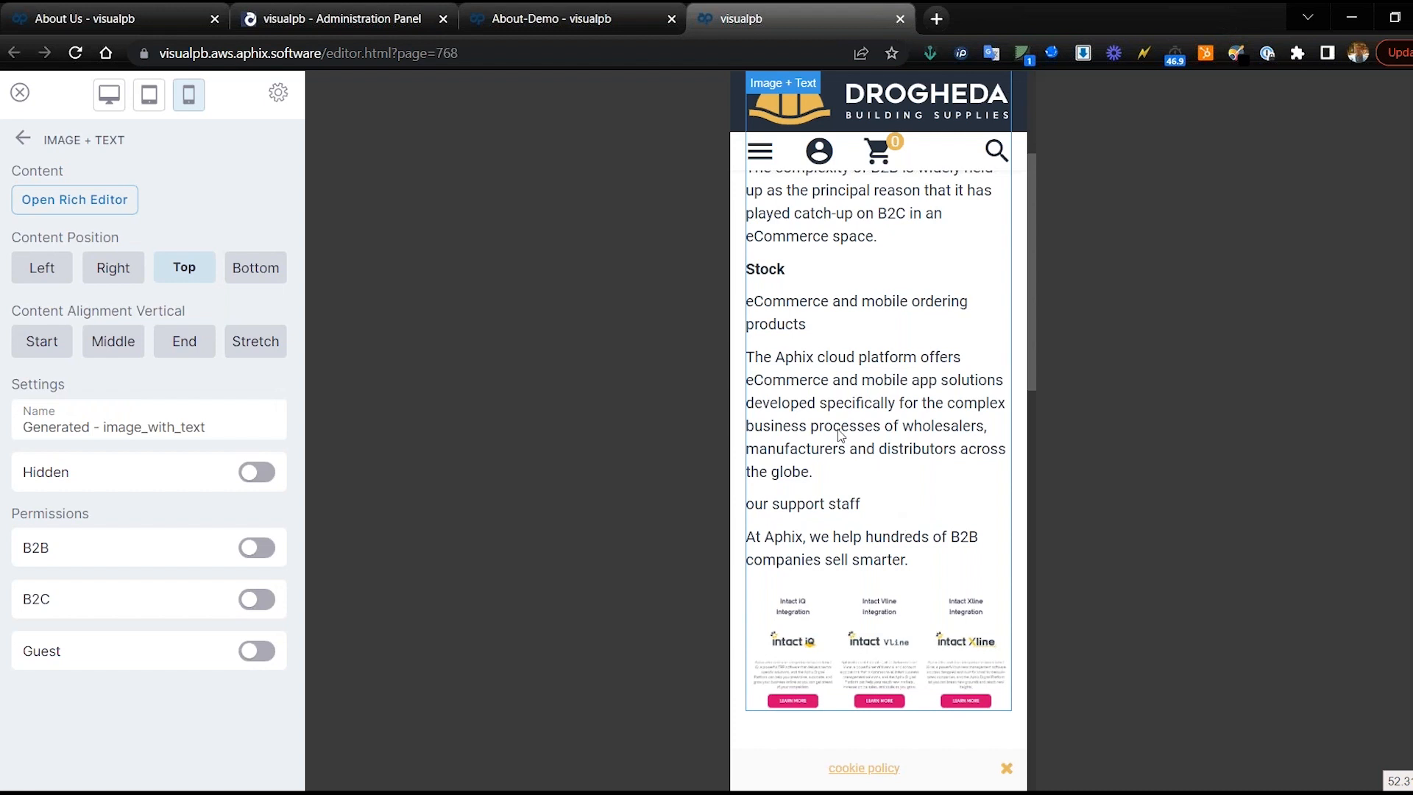
left_click(114, 273)
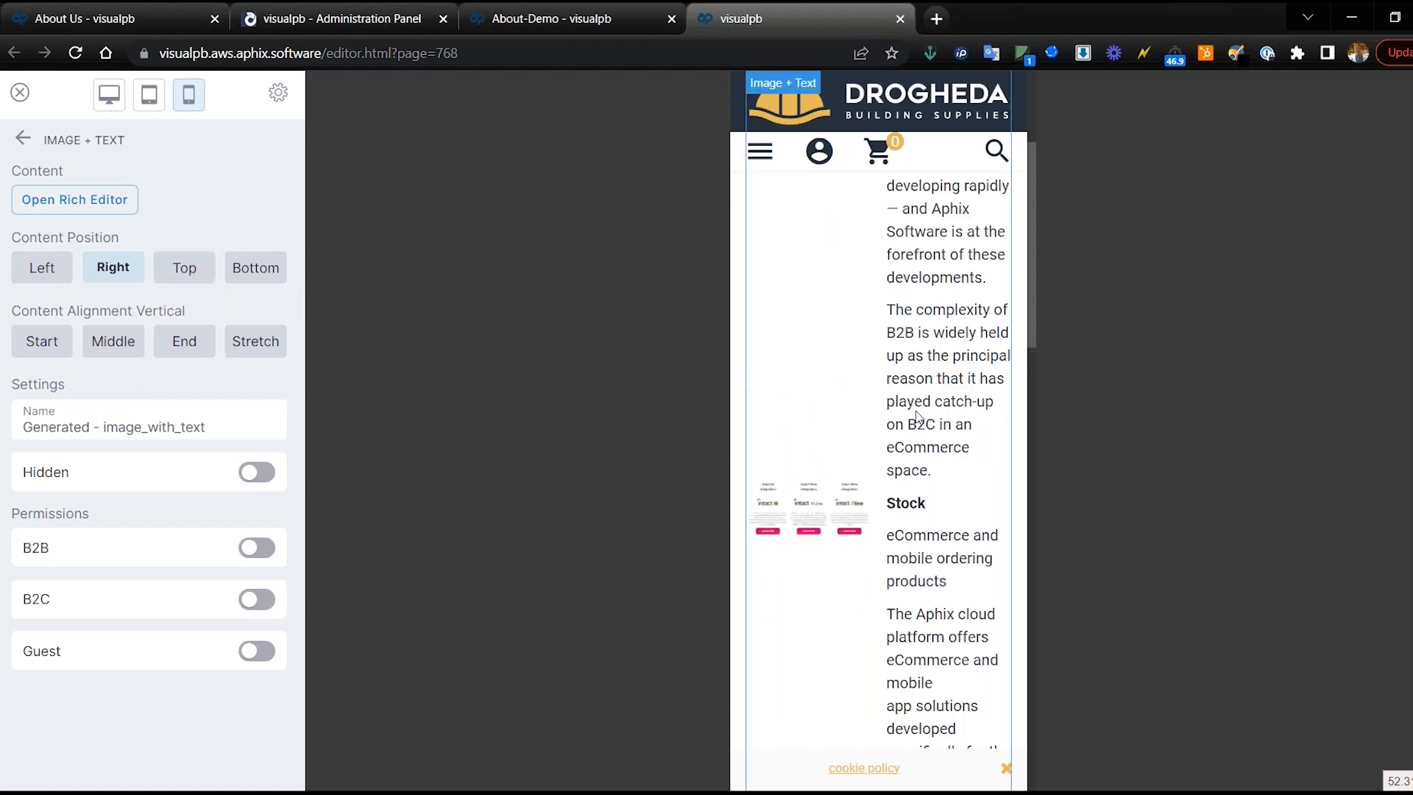
scroll(918, 416, "up", 3)
scroll(919, 416, "down", 8)
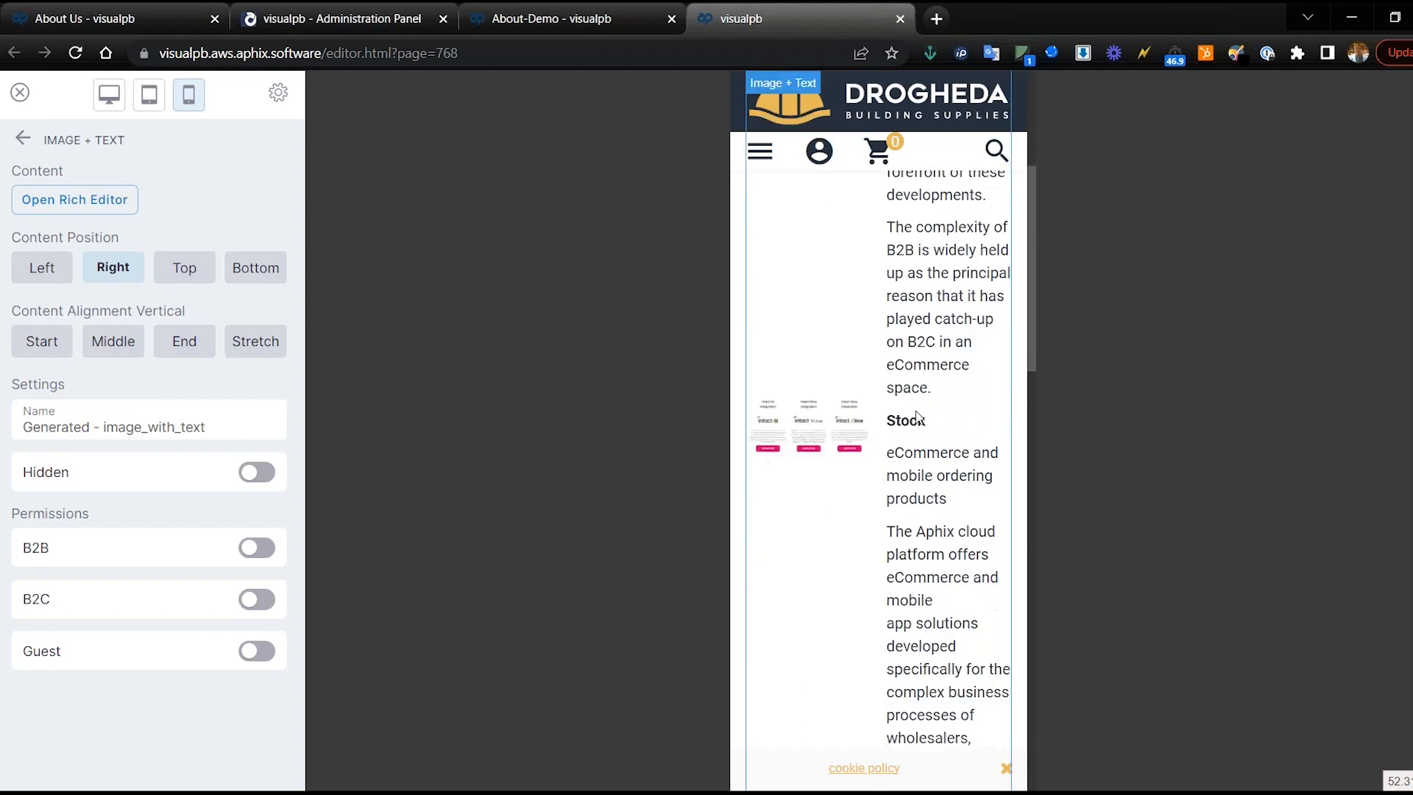
scroll(919, 397, "up", 3)
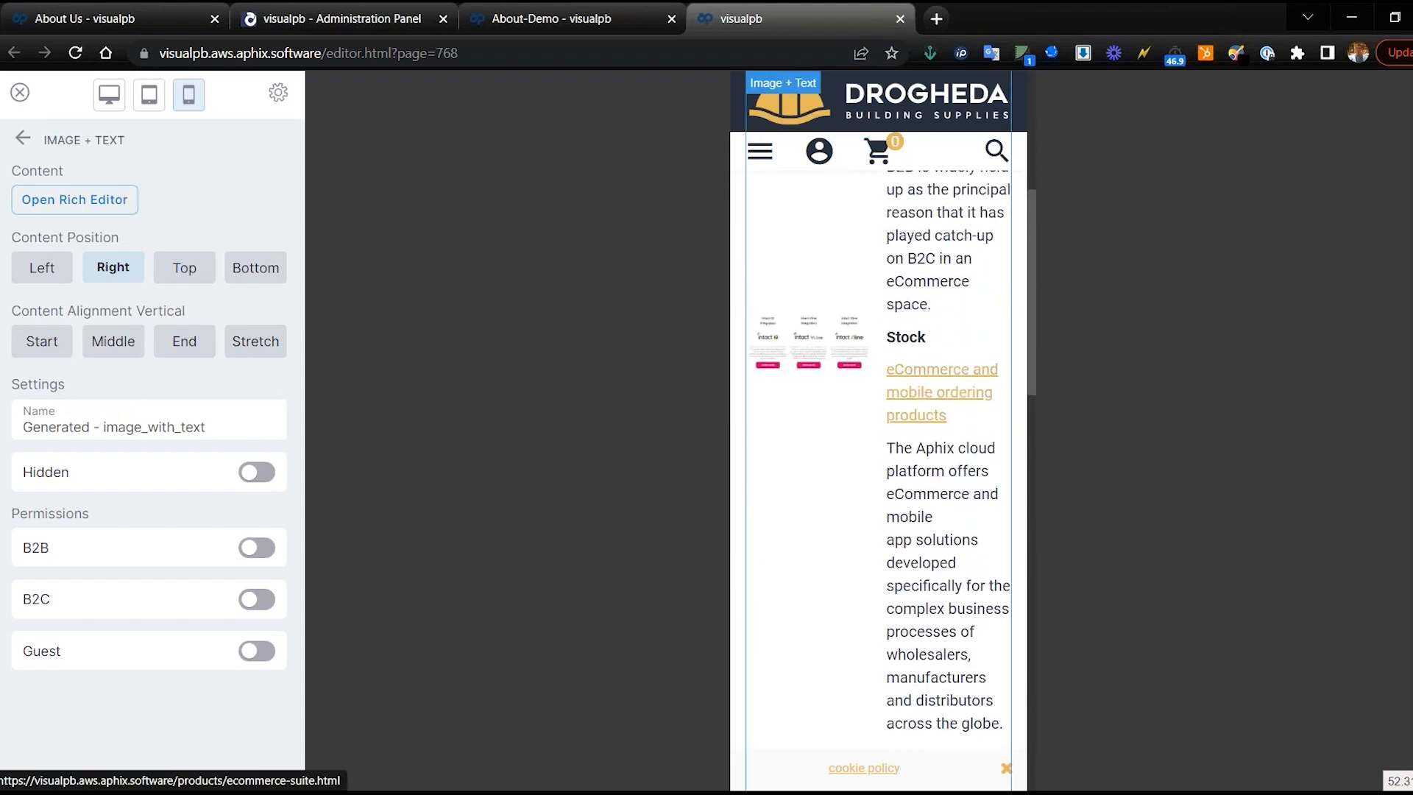
Step: Return to the desktop layout and add a One Column section directly below the About Aphix Software block
left_click(109, 95)
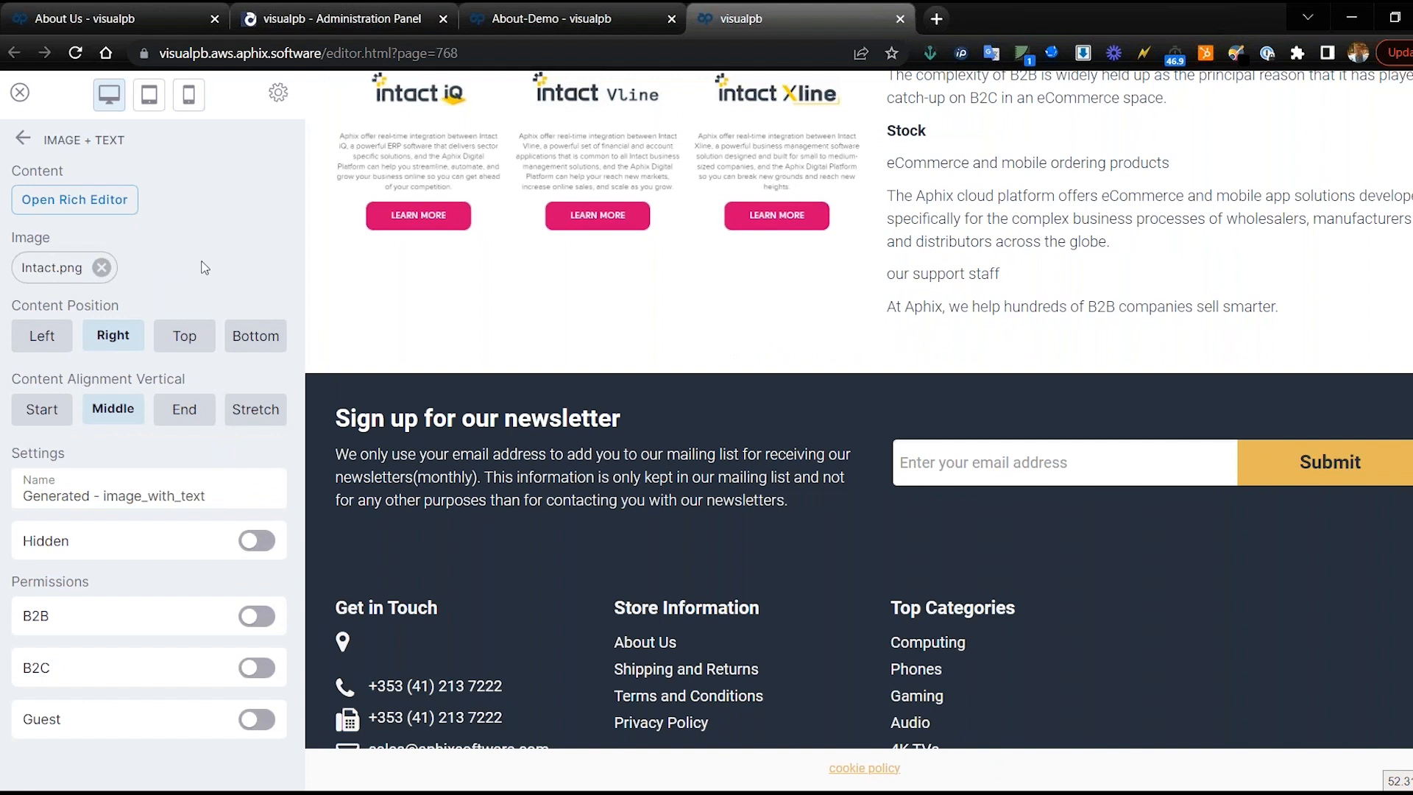
left_click(23, 141)
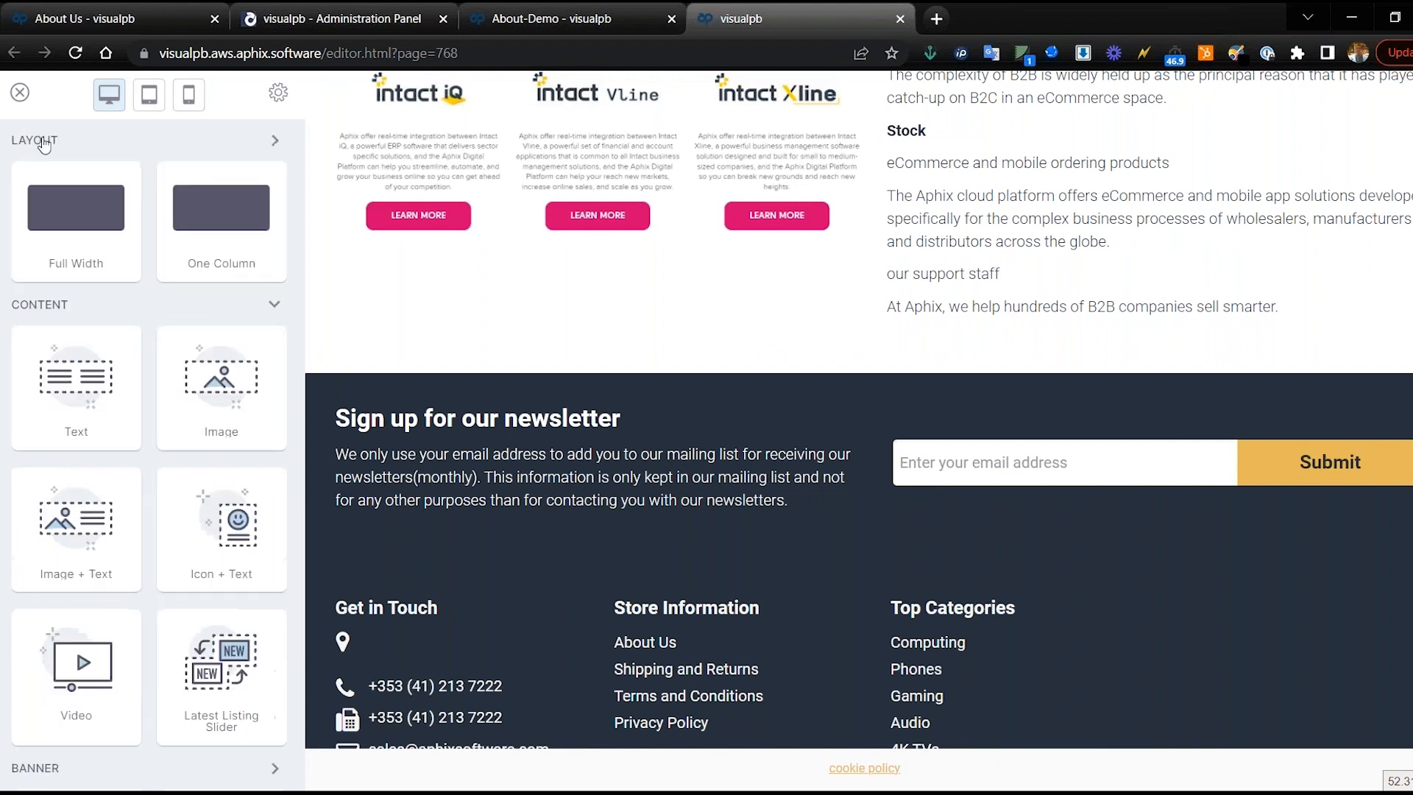
scroll(369, 282, "up", 3)
scroll(369, 283, "up", 1)
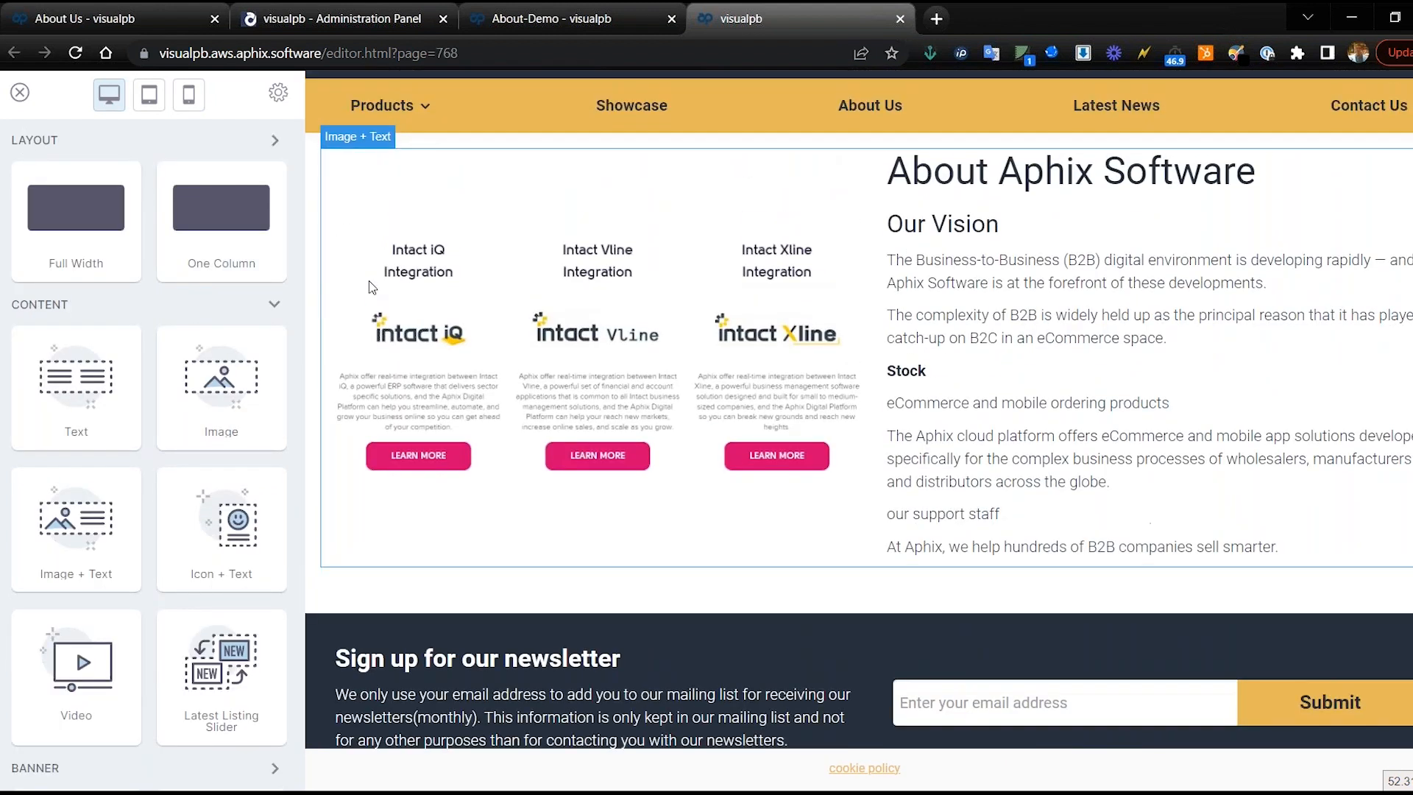
left_click_drag(208, 216, 481, 440)
left_click_drag(580, 566, 412, 561)
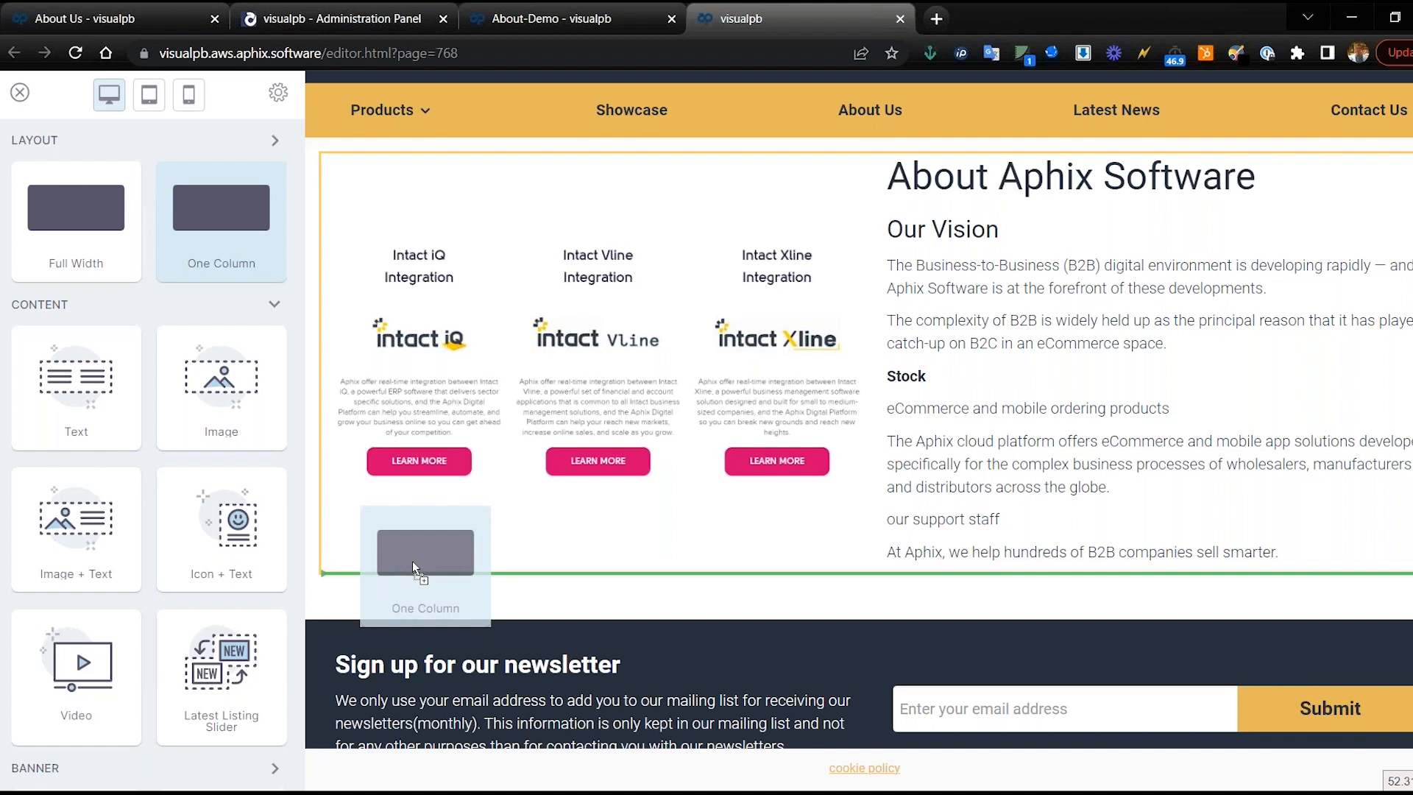
left_click_drag(412, 561, 195, 382)
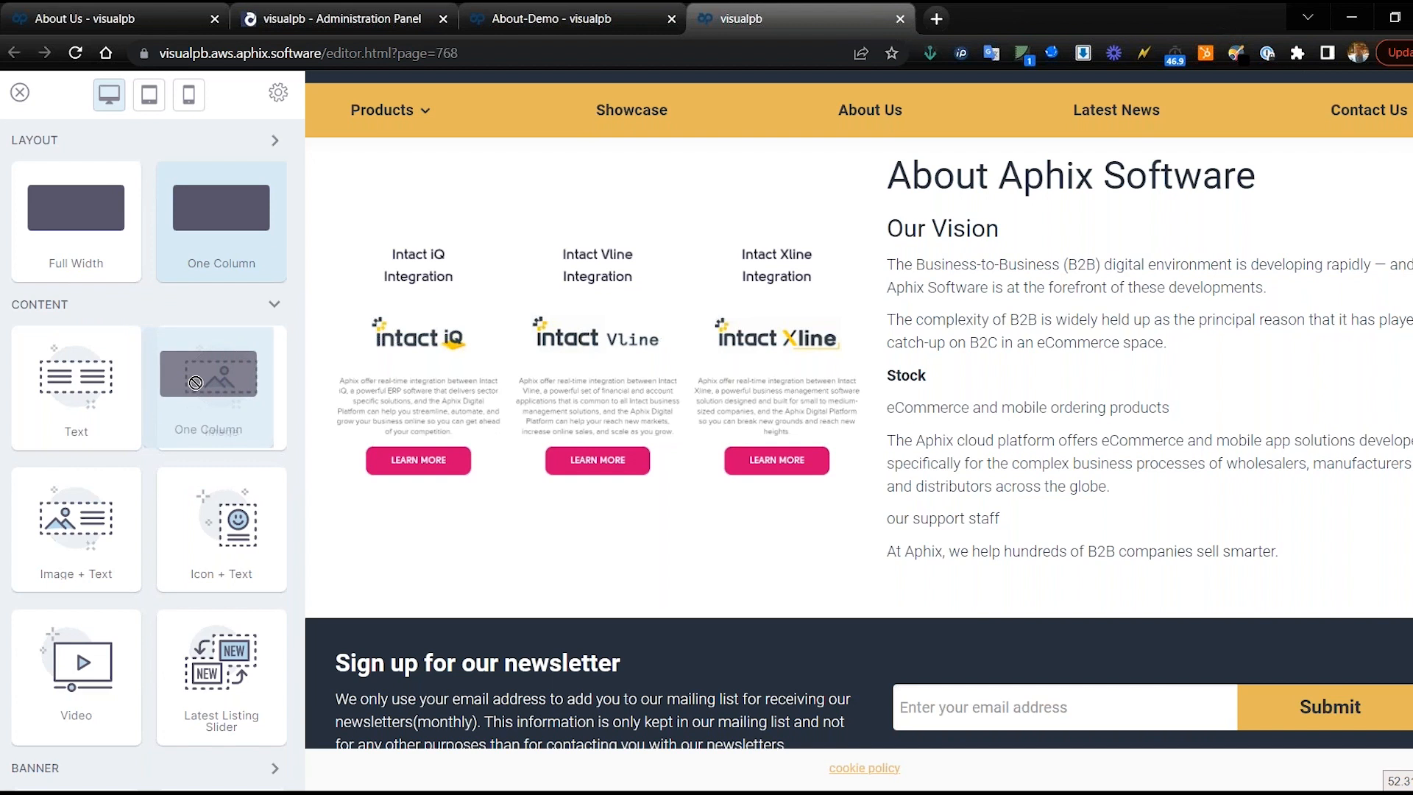
left_click_drag(195, 382, 650, 505)
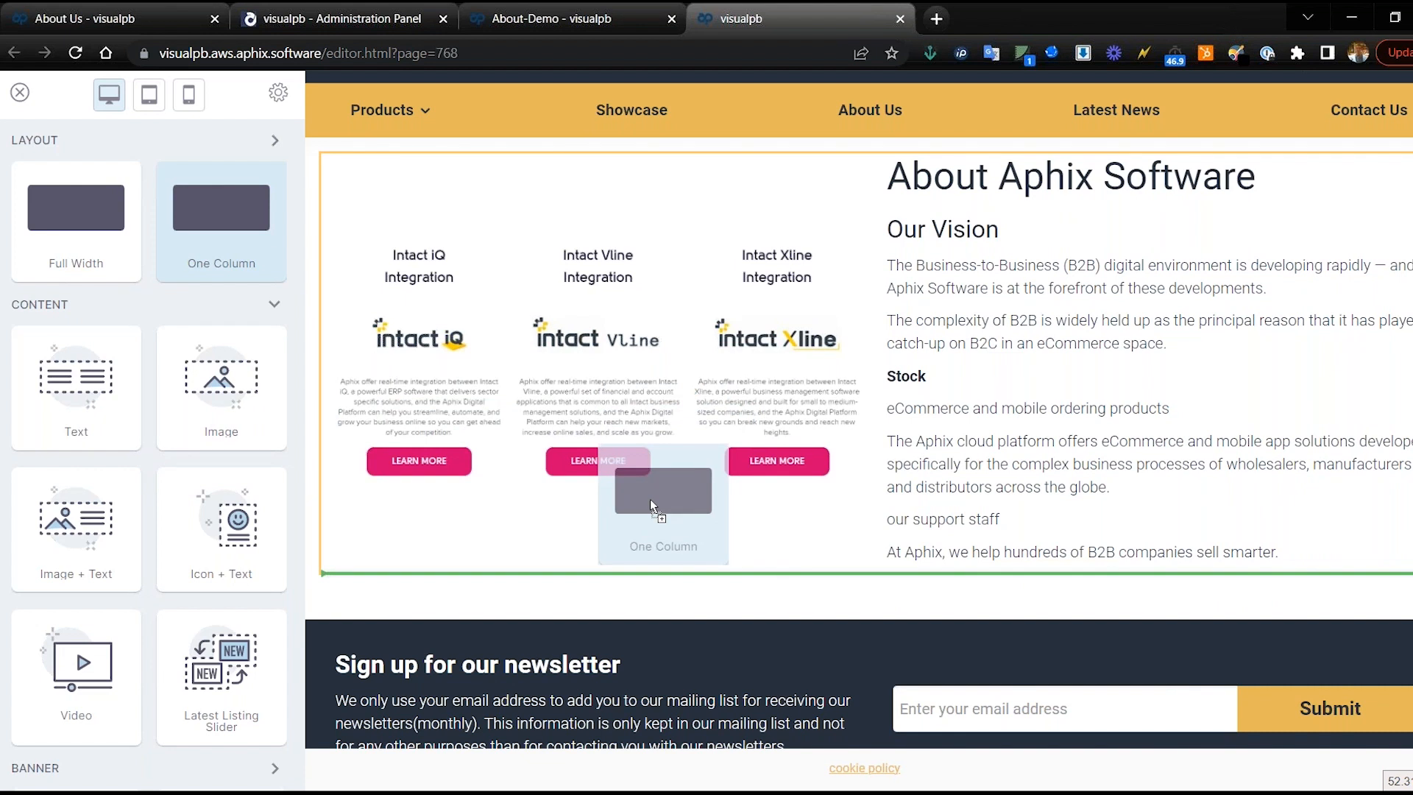
left_click_drag(650, 499, 434, 560)
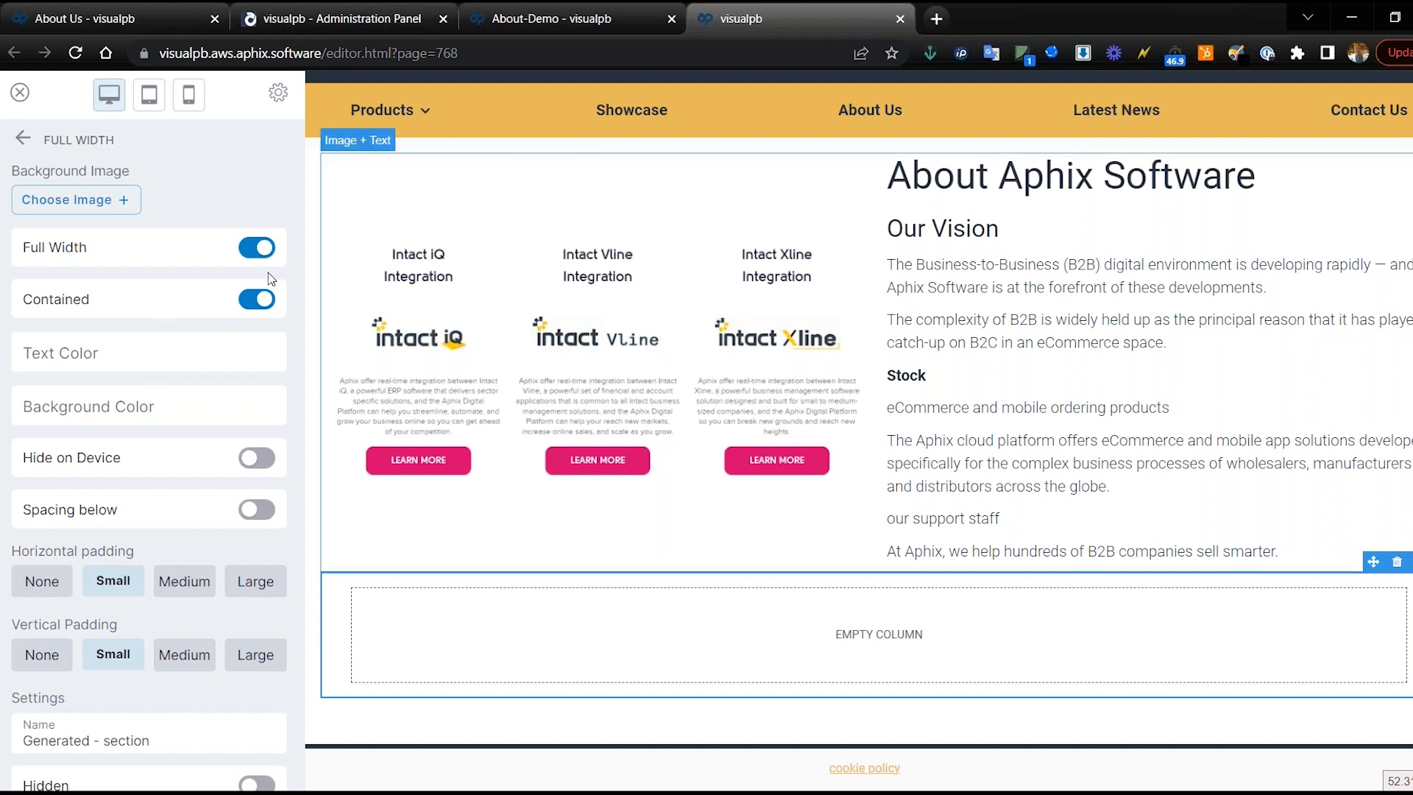
Step: Try the new section without Full Width and restore it, turn Contained off, then try None horizontal padding and restore Small
left_click(256, 250)
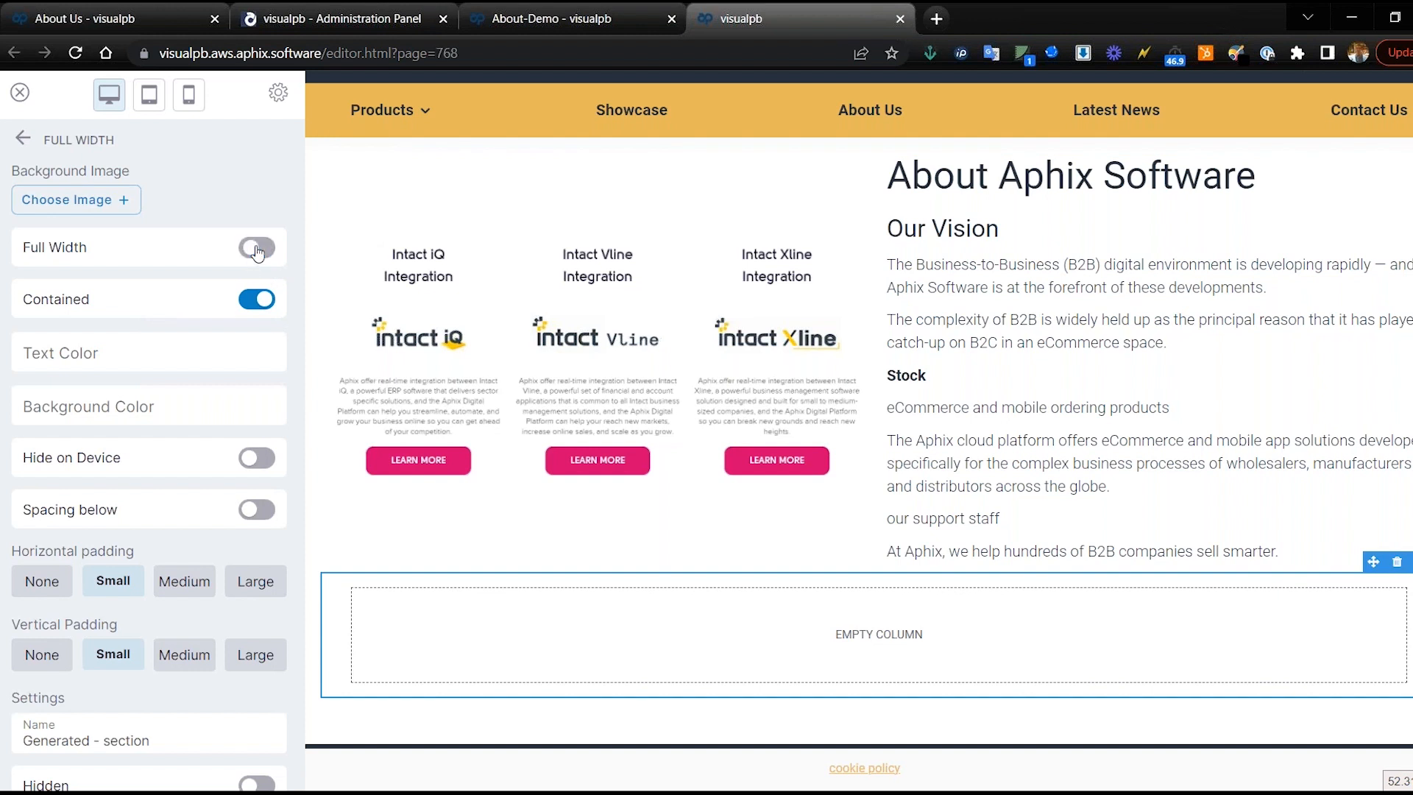
left_click(257, 250)
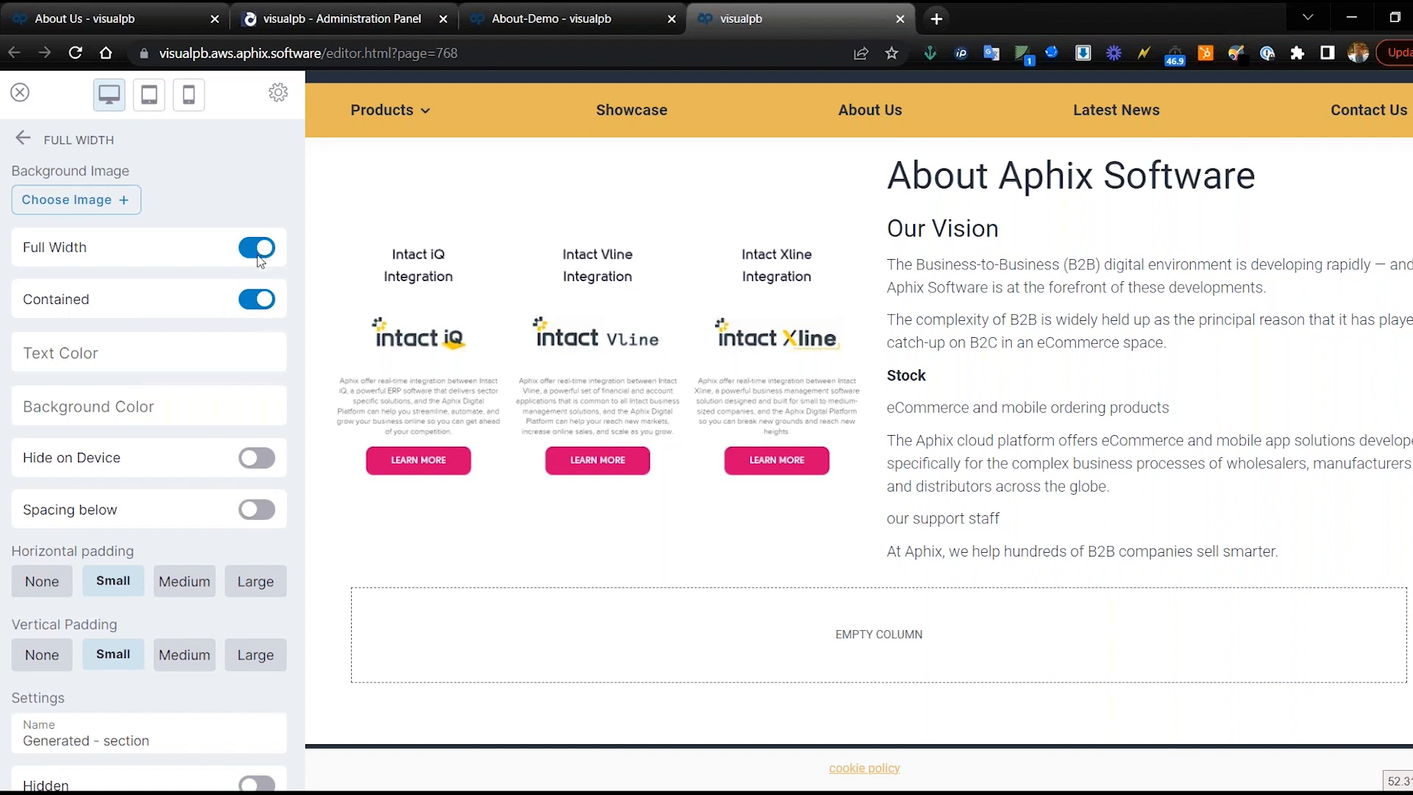
left_click(257, 304)
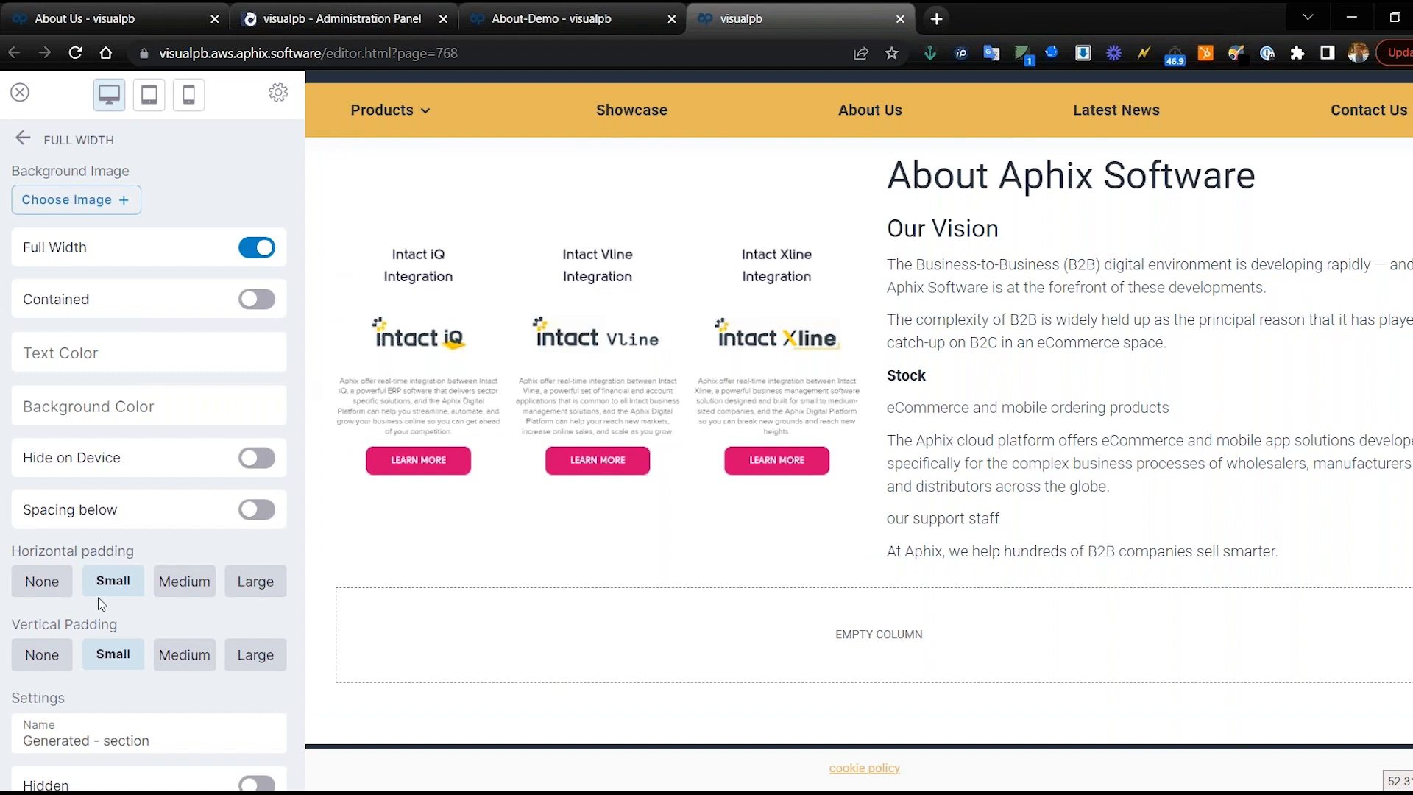
left_click(49, 582)
left_click(110, 581)
Step: Add an Image + Text block to the section's empty column and set its content position to Left
left_click(24, 140)
left_click(24, 140)
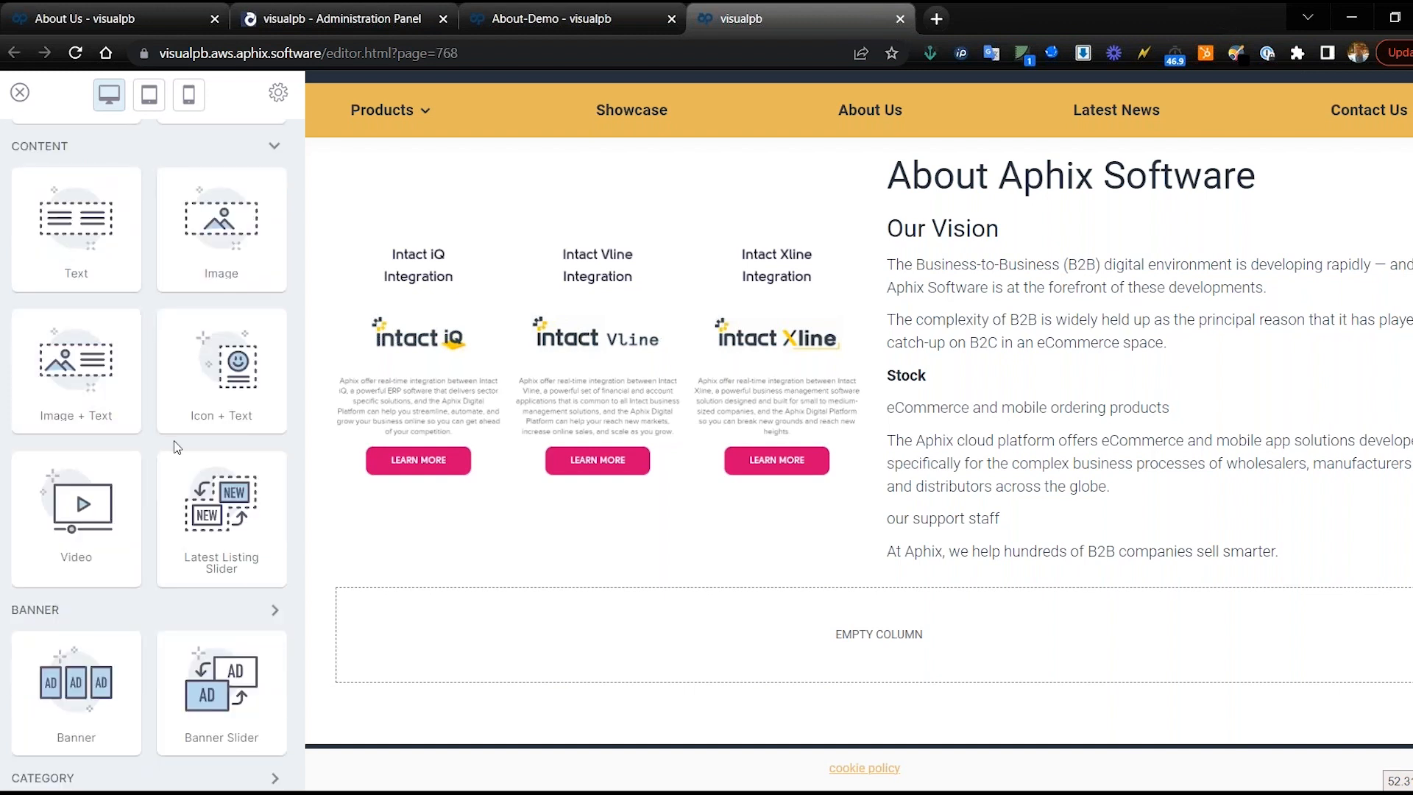
left_click_drag(73, 376, 697, 626)
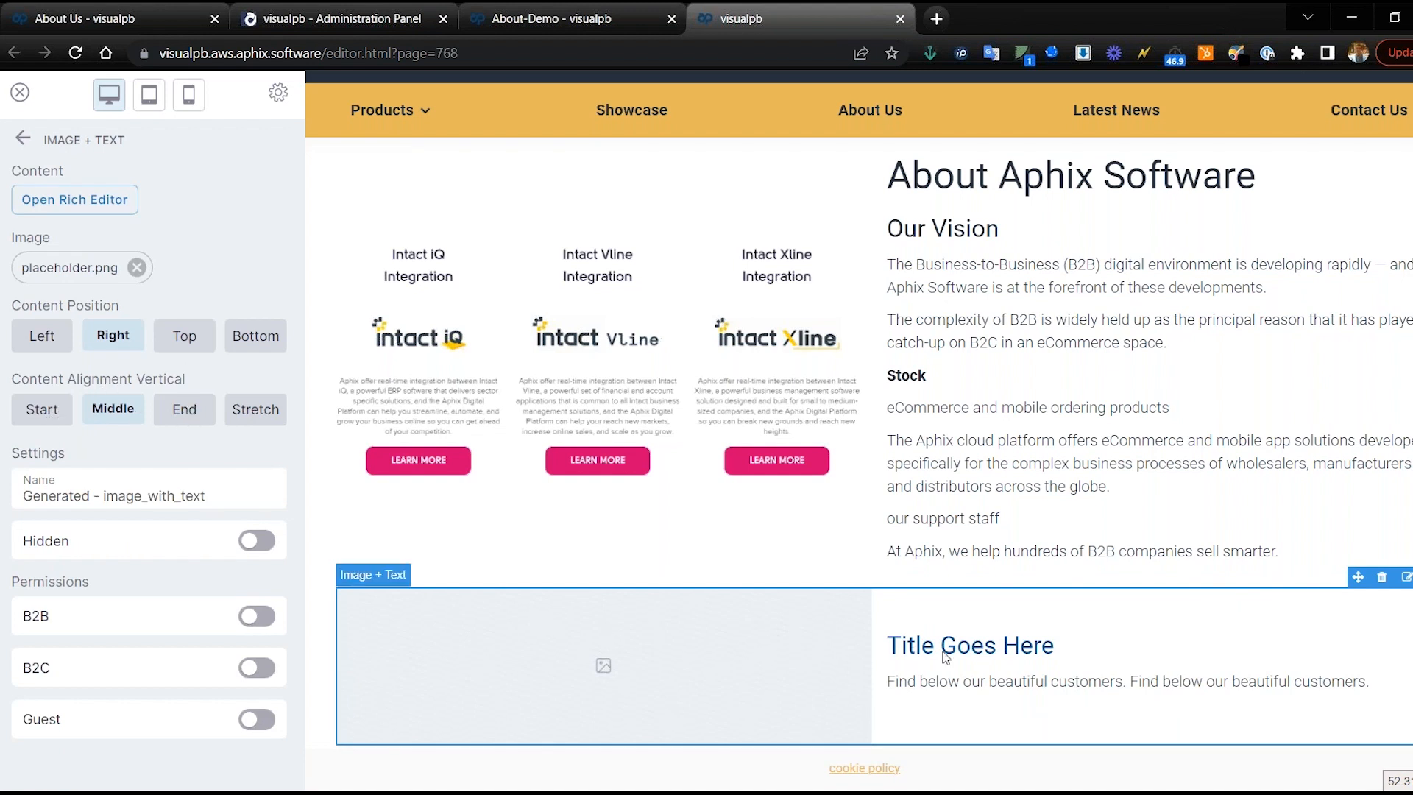
left_click(43, 332)
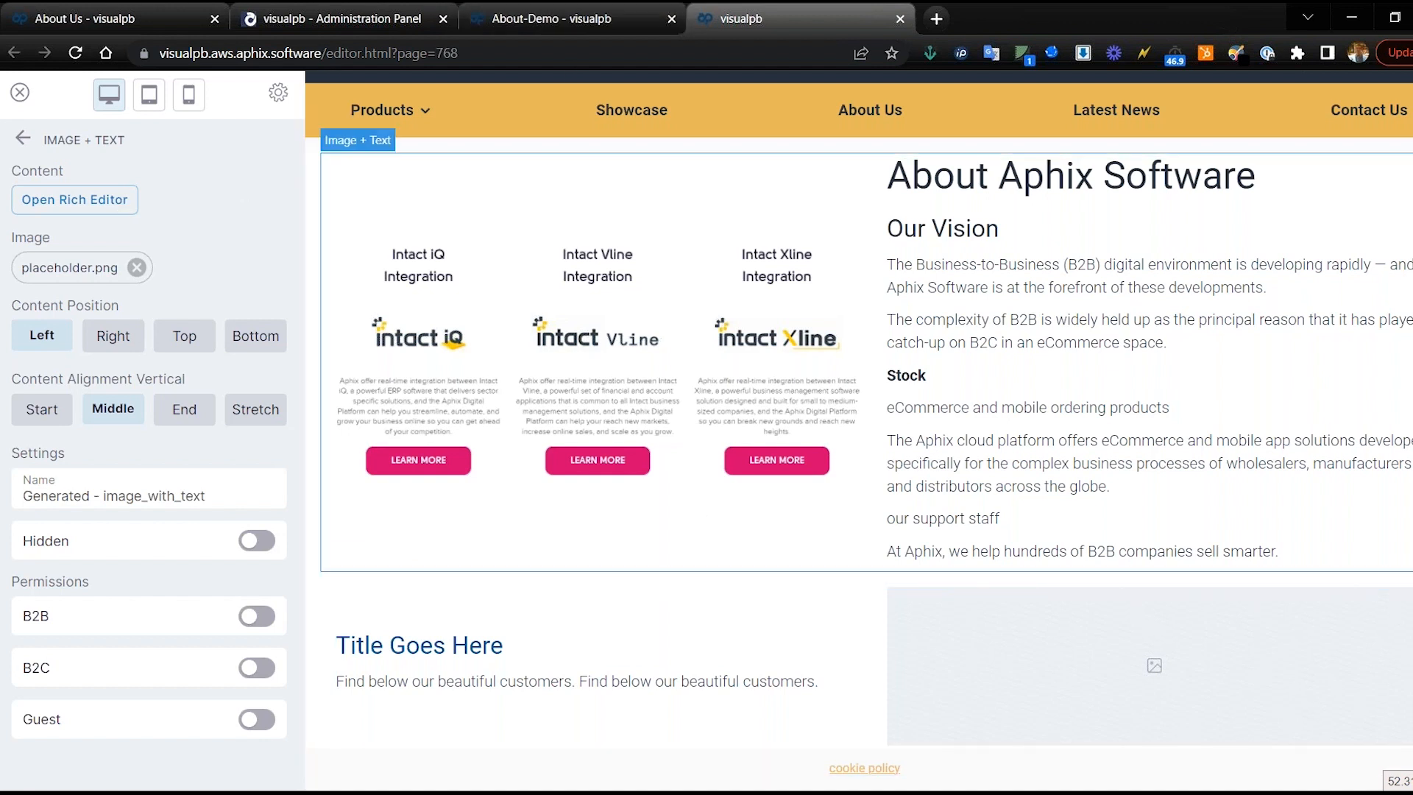
Step: In the administration panel, copy the HTML source of the Our Global Opportunity section from the original About Us page's content
left_click(395, 16)
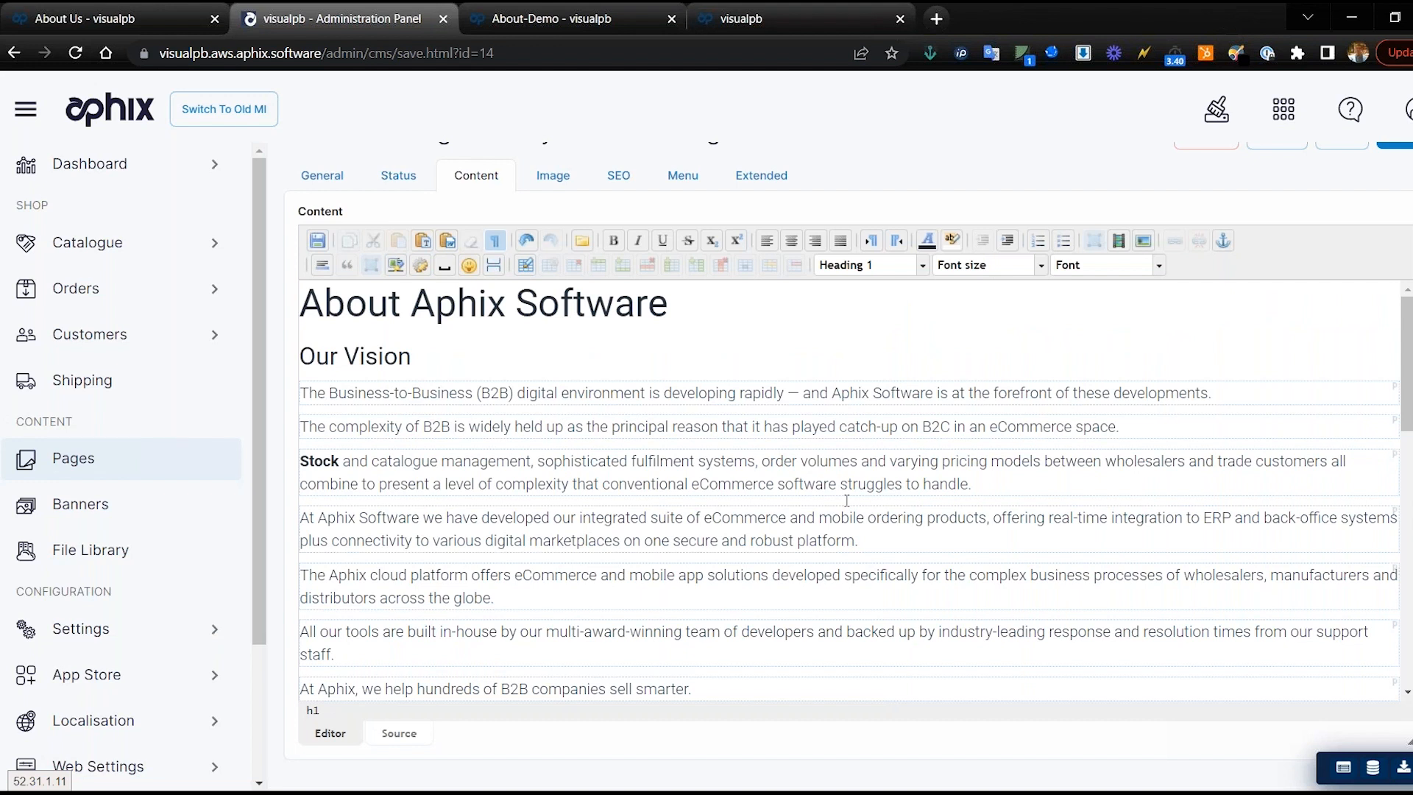
scroll(847, 500, "down", 8)
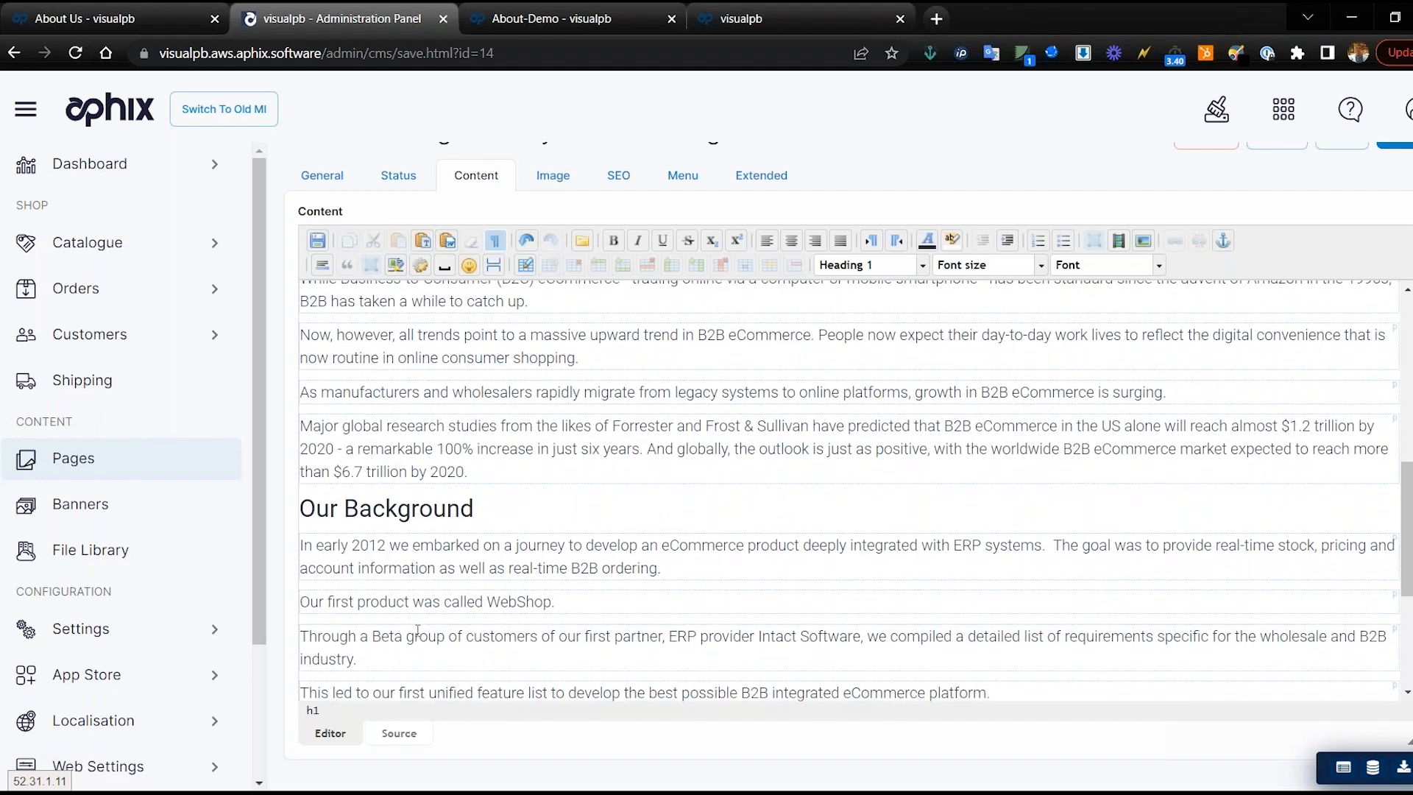
scroll(417, 631, "up", 1)
left_click_drag(474, 545, 300, 545)
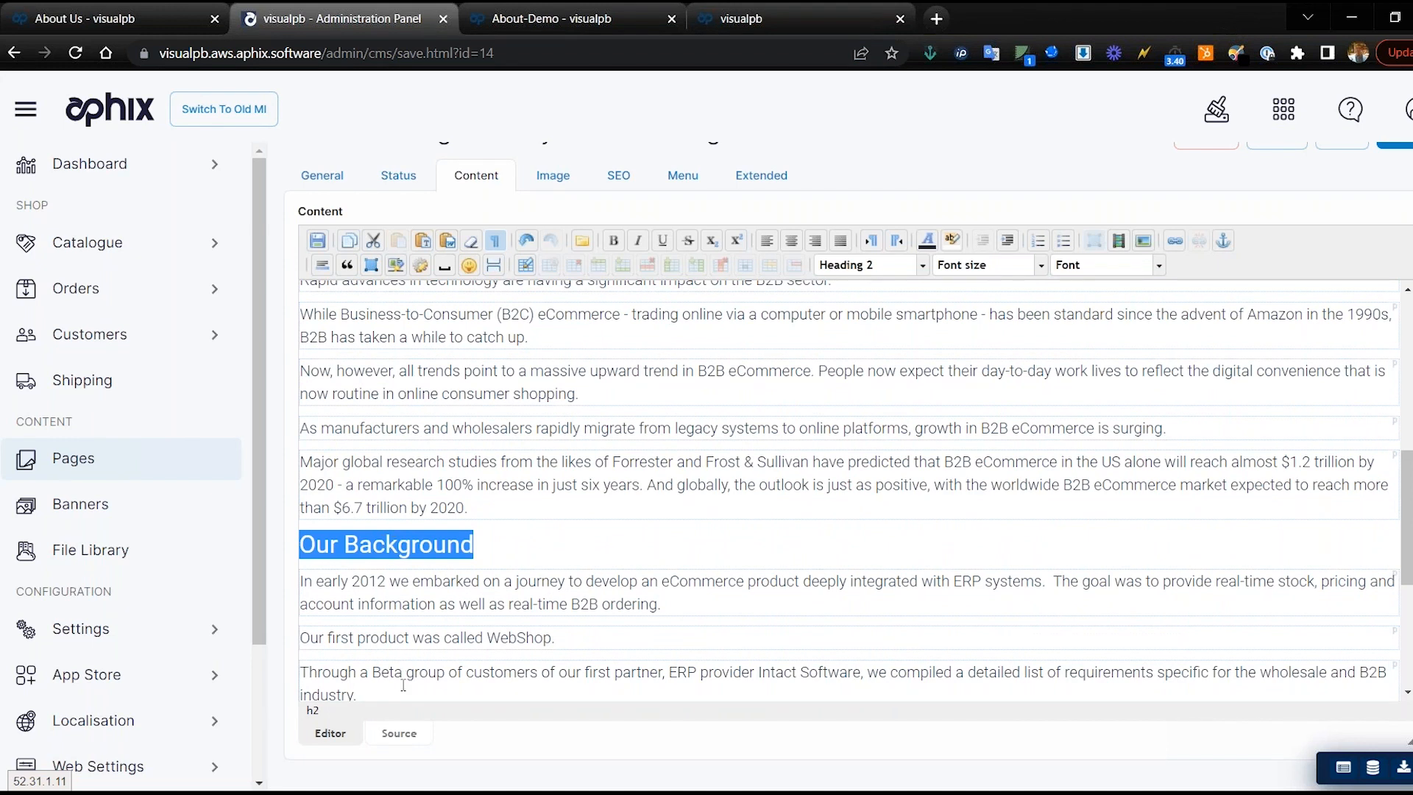
left_click(401, 734)
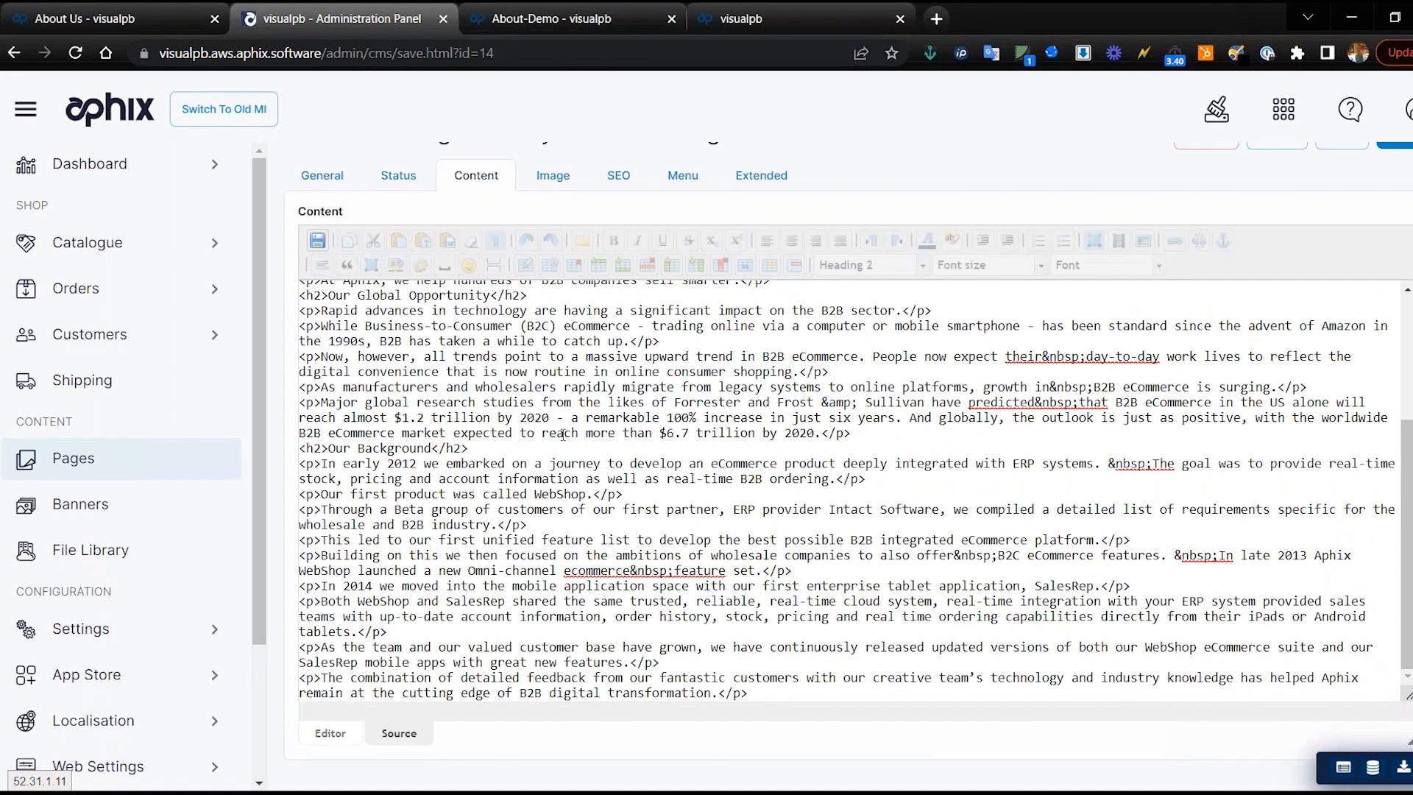
left_click_drag(851, 435, 717, 24)
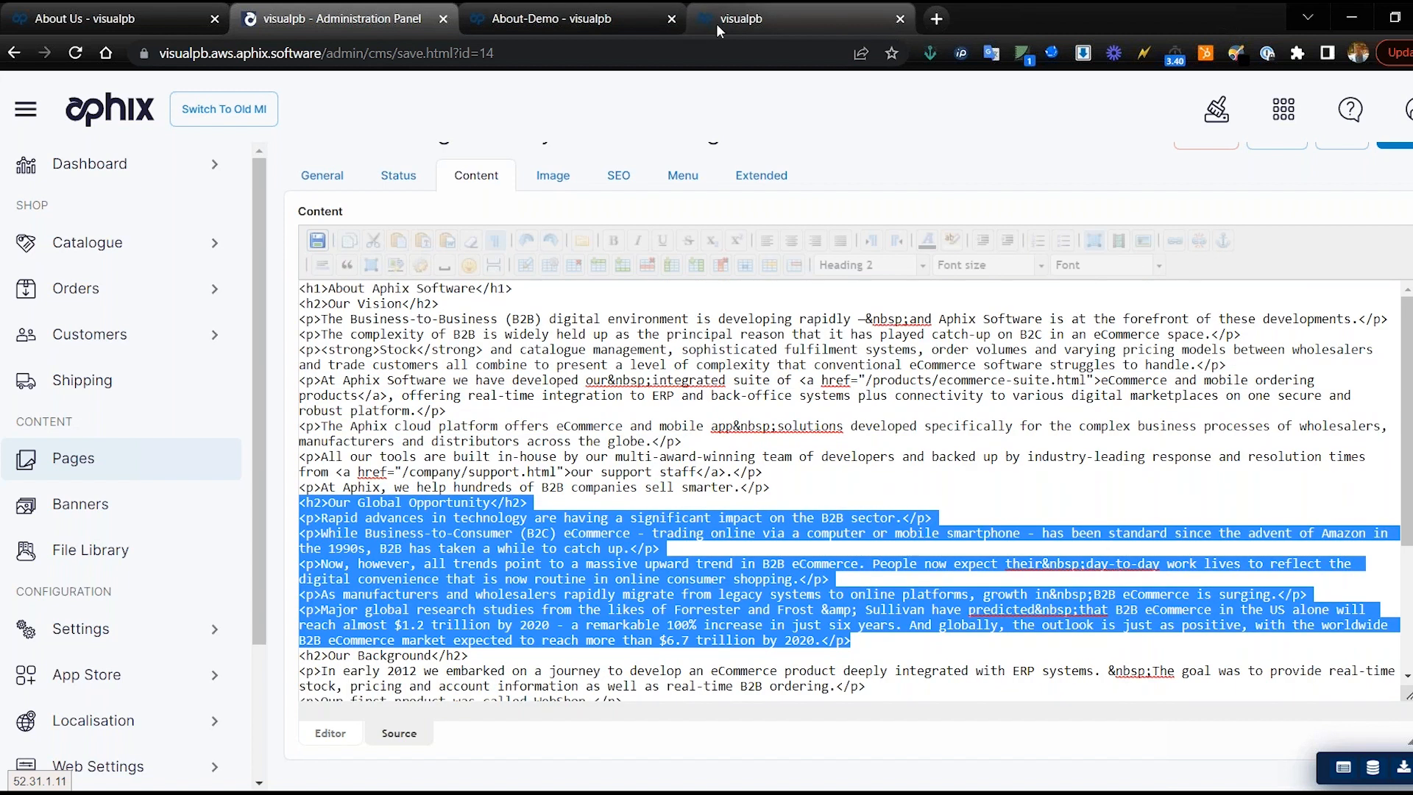
Step: Back in the visual editor, replace the block's placeholder HTML with the copied Our Global Opportunity code and save it
left_click(717, 24)
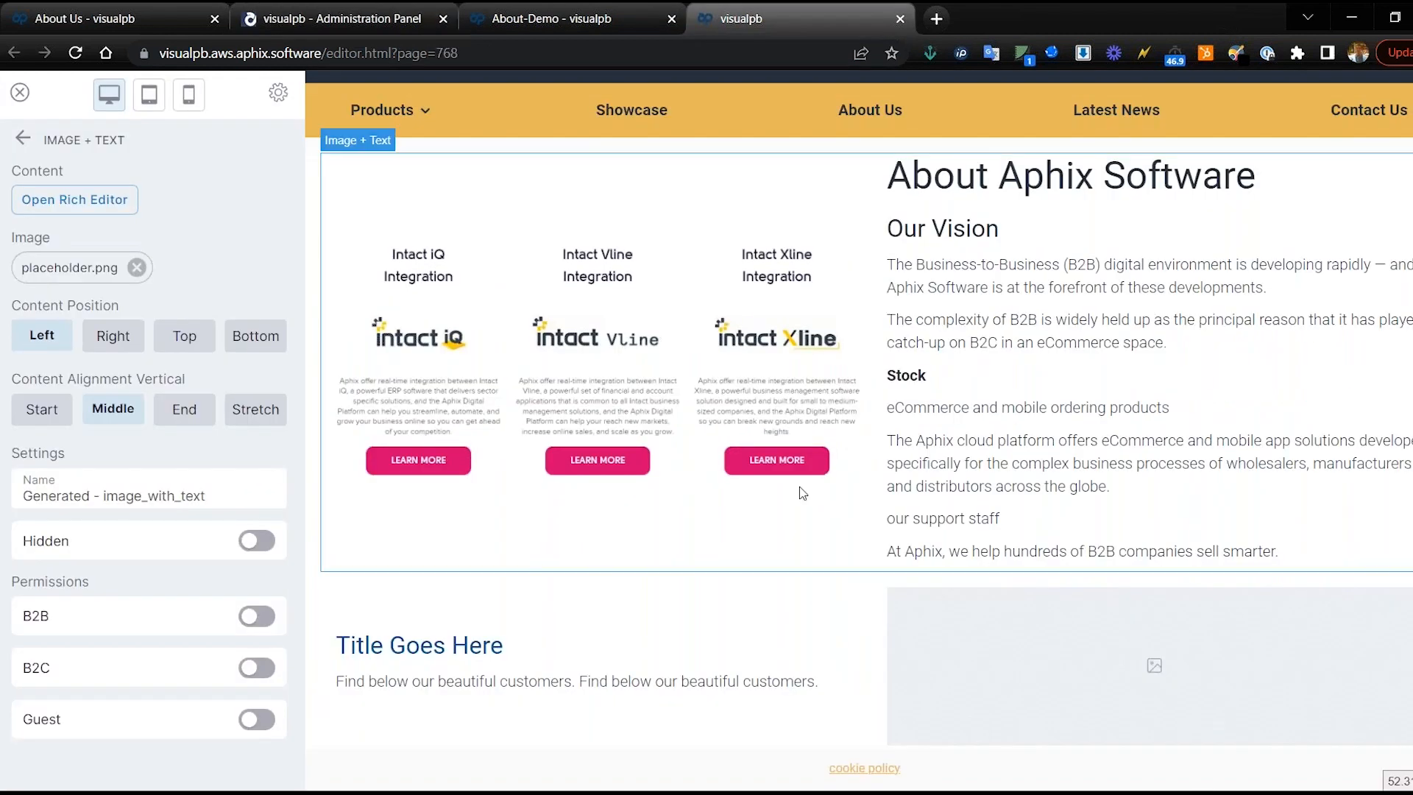
left_click(57, 213)
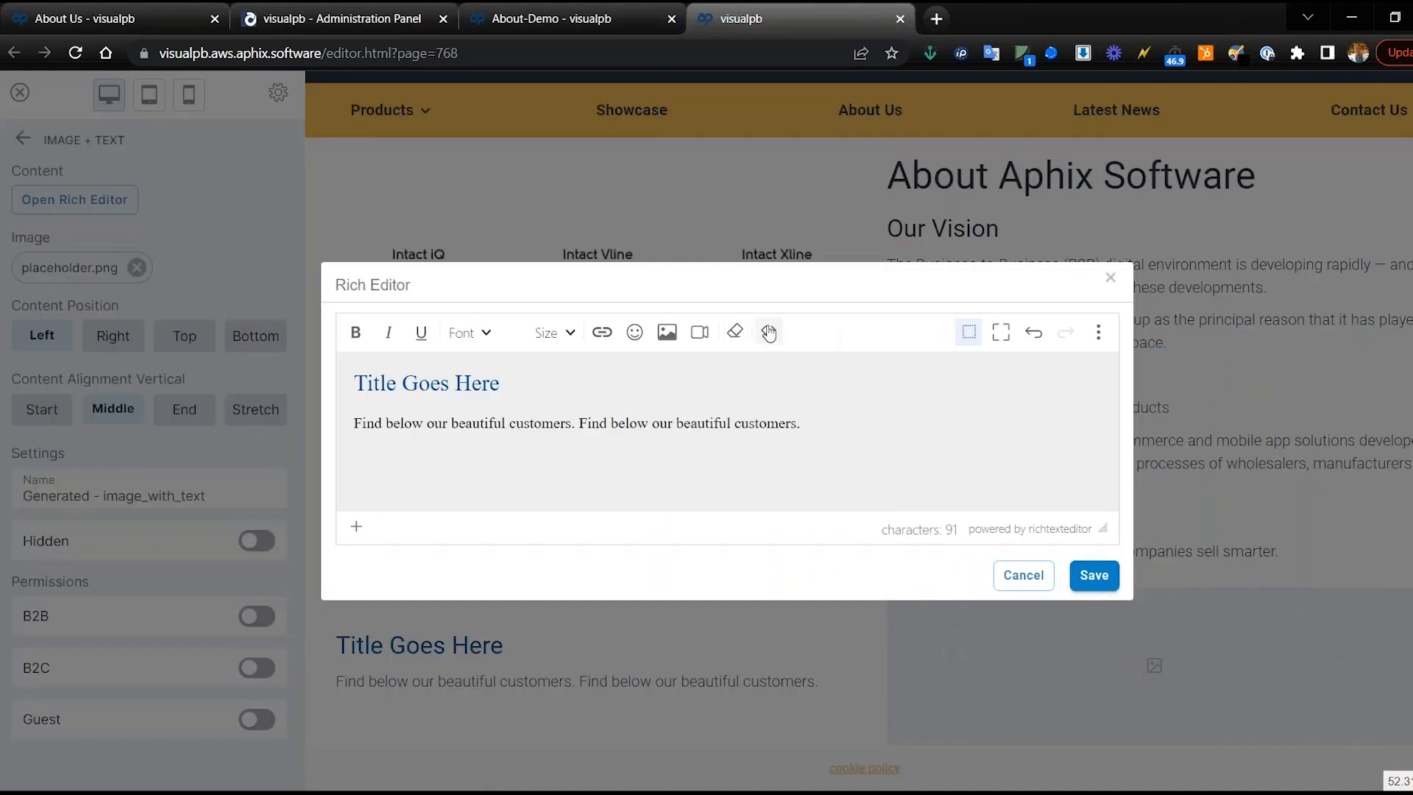
left_click(768, 325)
key("ctrl+a")
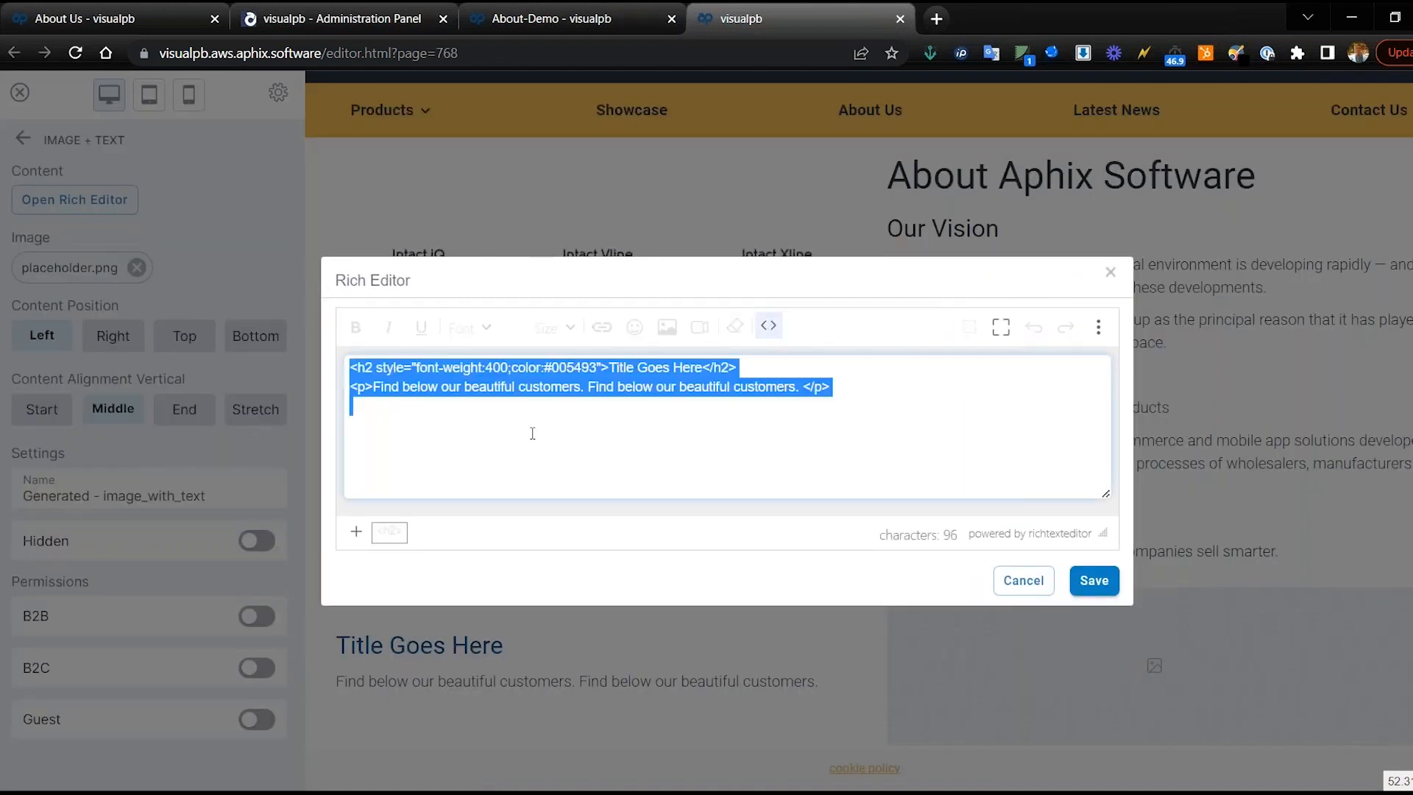
key("ctrl+v")
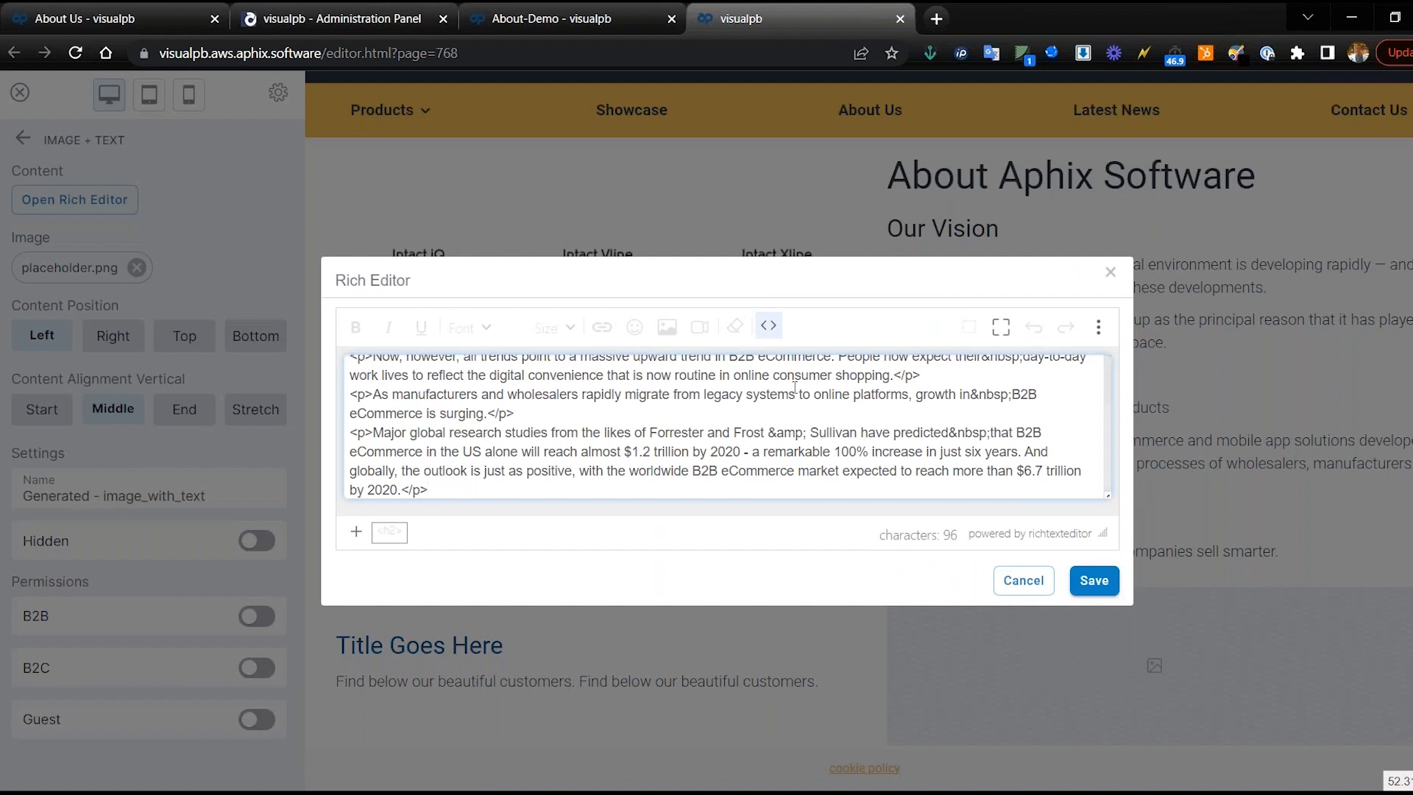
left_click(768, 326)
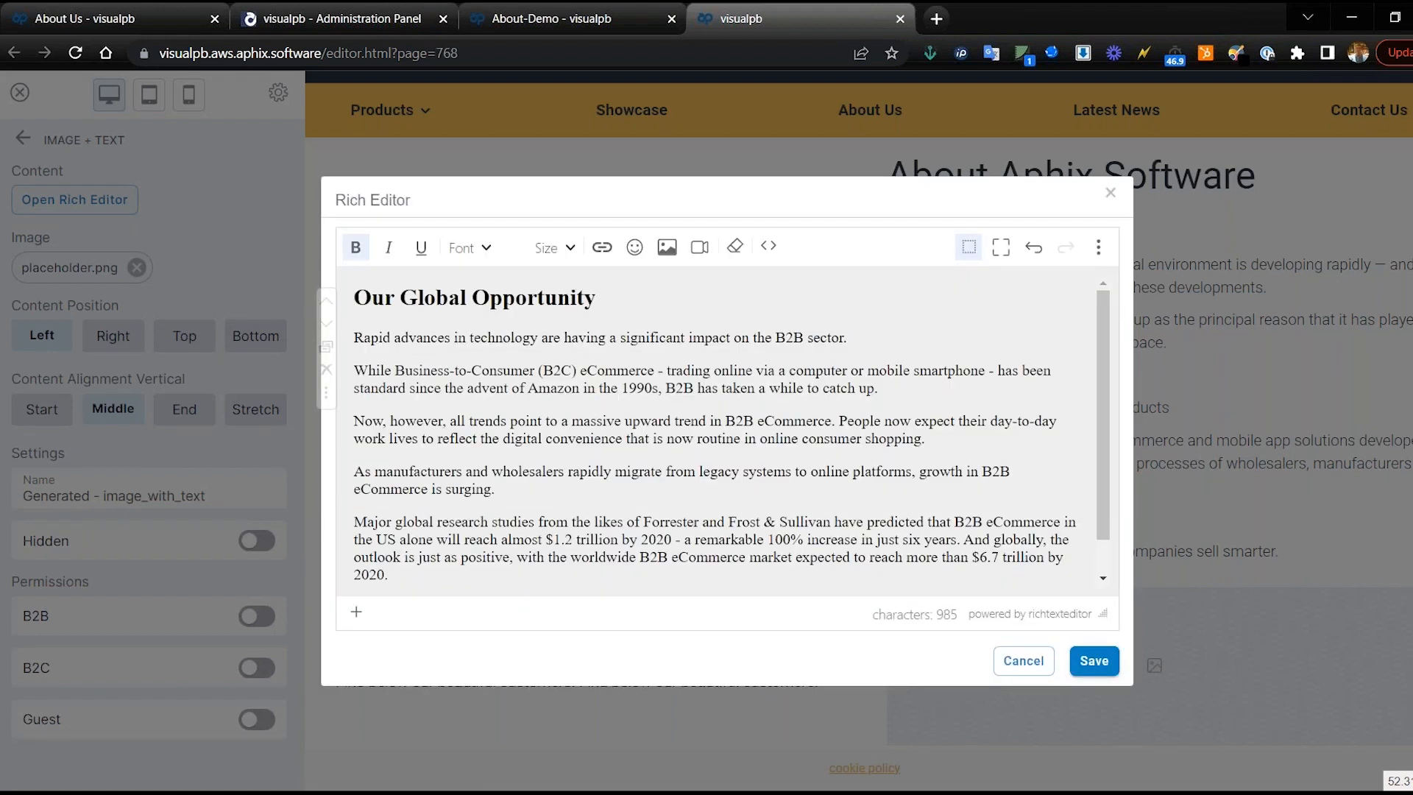
left_click(1094, 660)
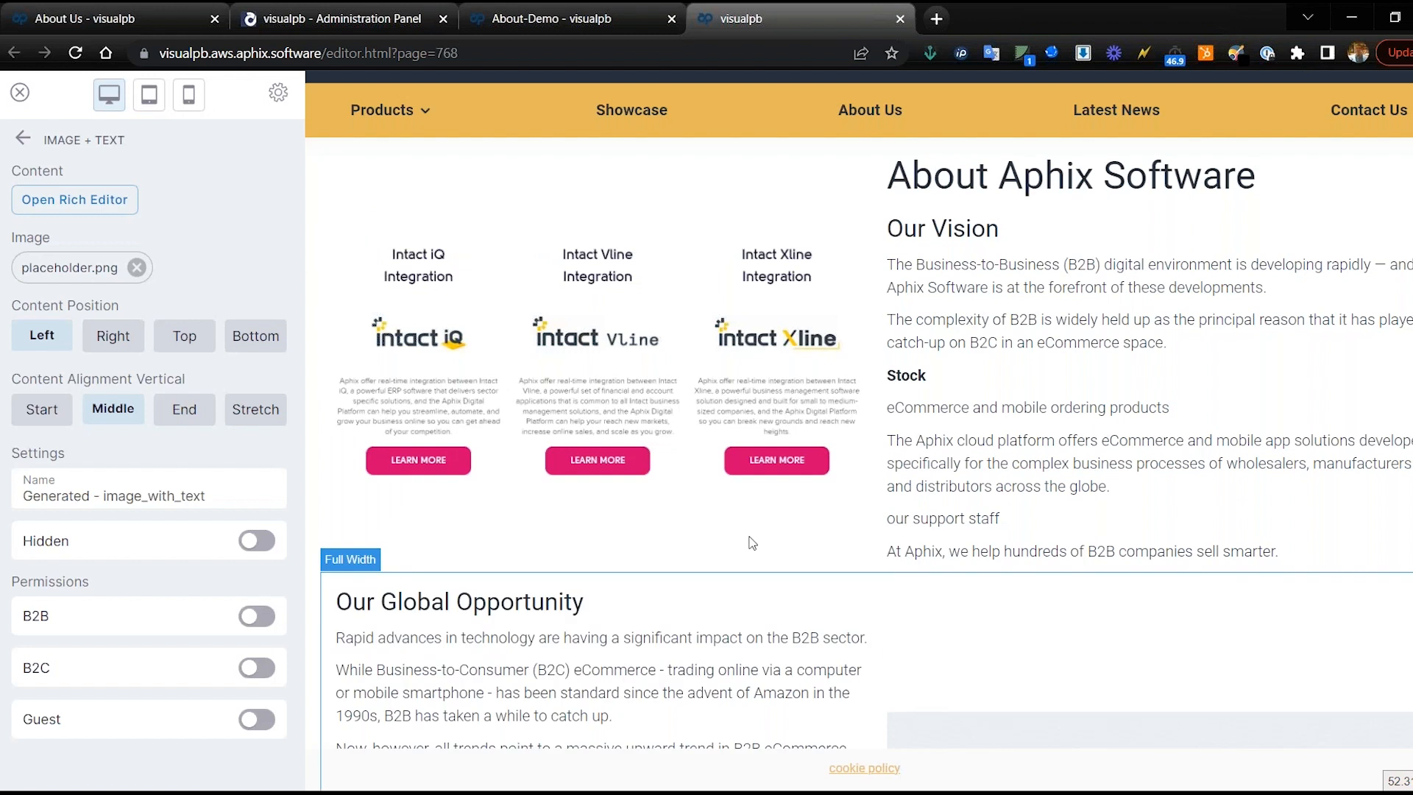
Step: Replace the Our Global Opportunity block's placeholder image with the SAGE image file
left_click(107, 276)
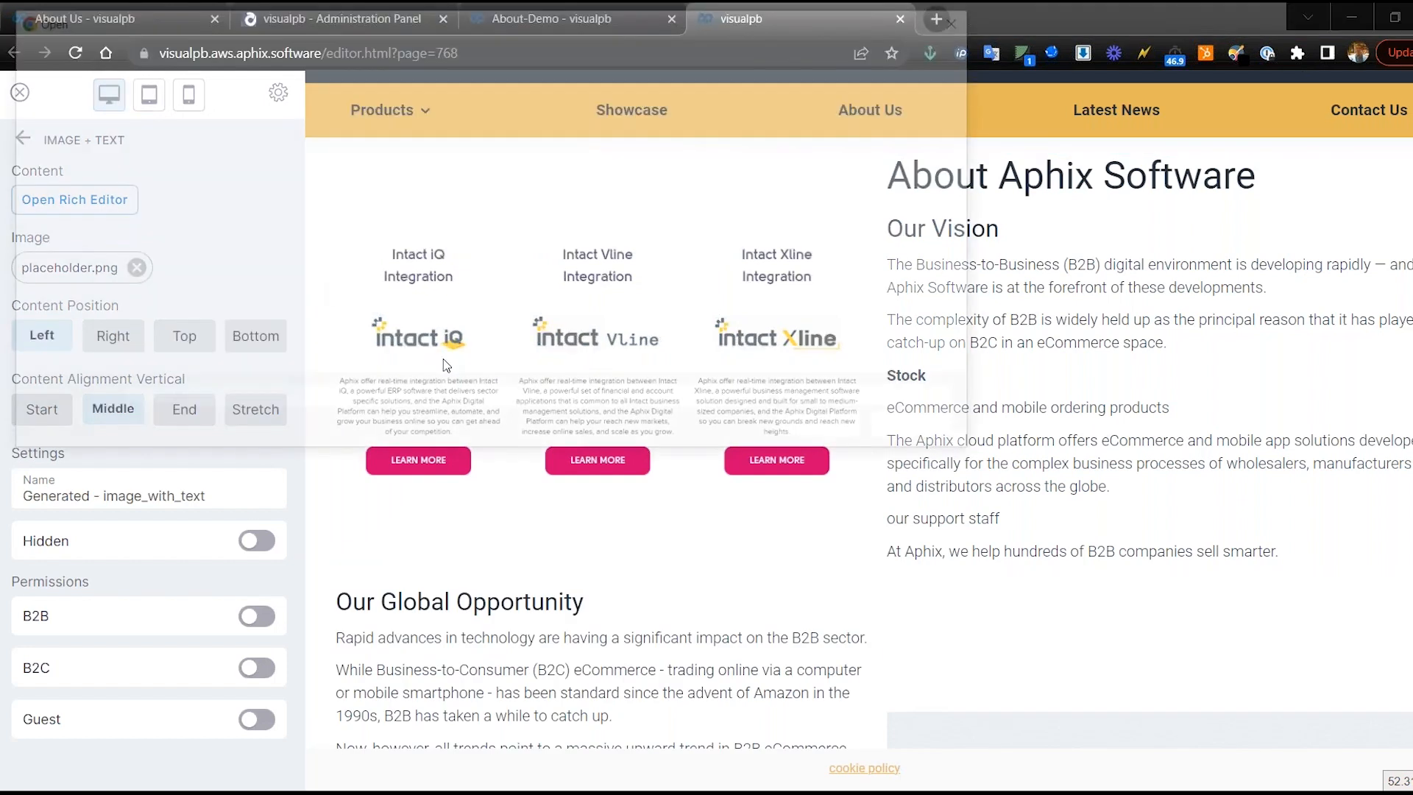
left_click(516, 190)
left_click(831, 430)
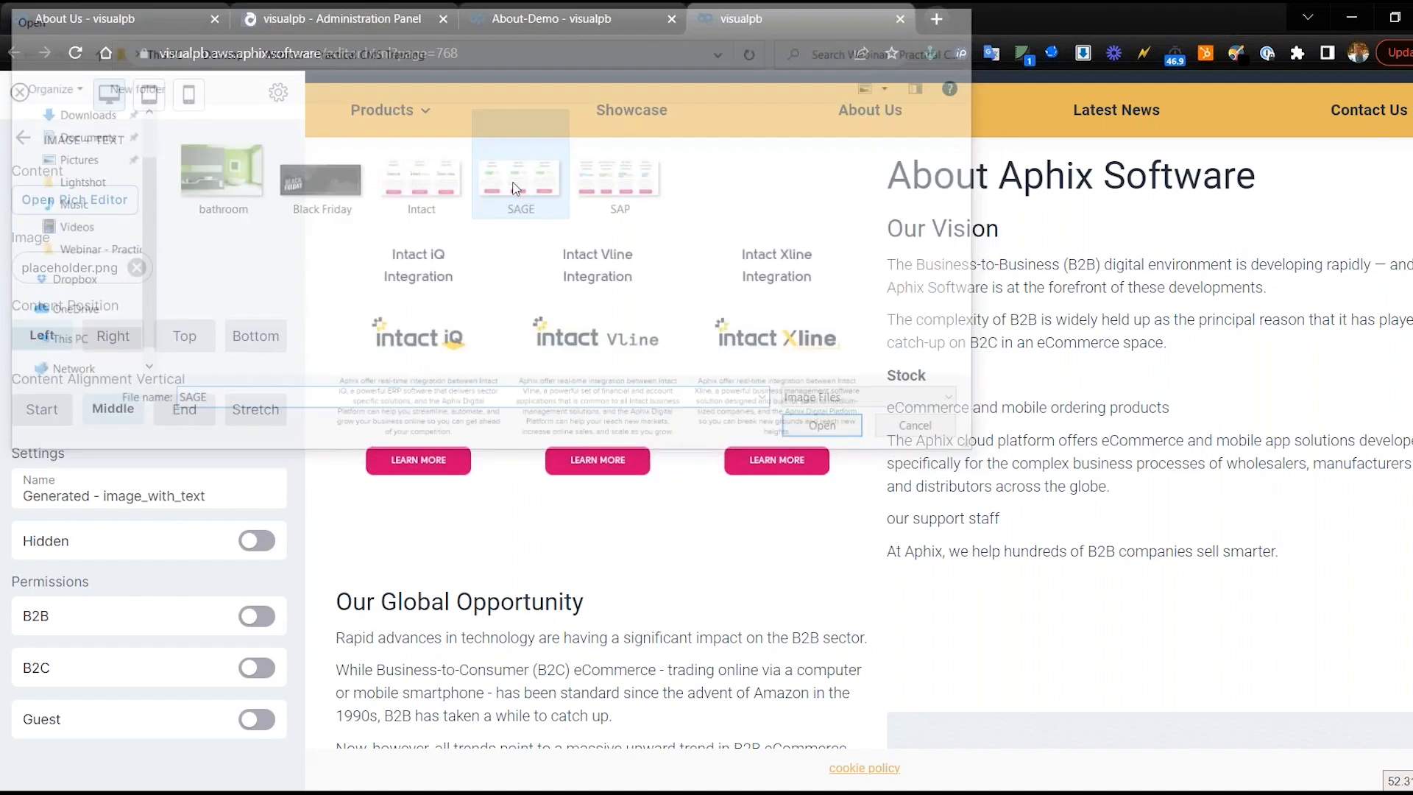
Step: Add a One Column section below the Our Global Opportunity text and name it Bottom Section
scroll(1025, 592, "down", 3)
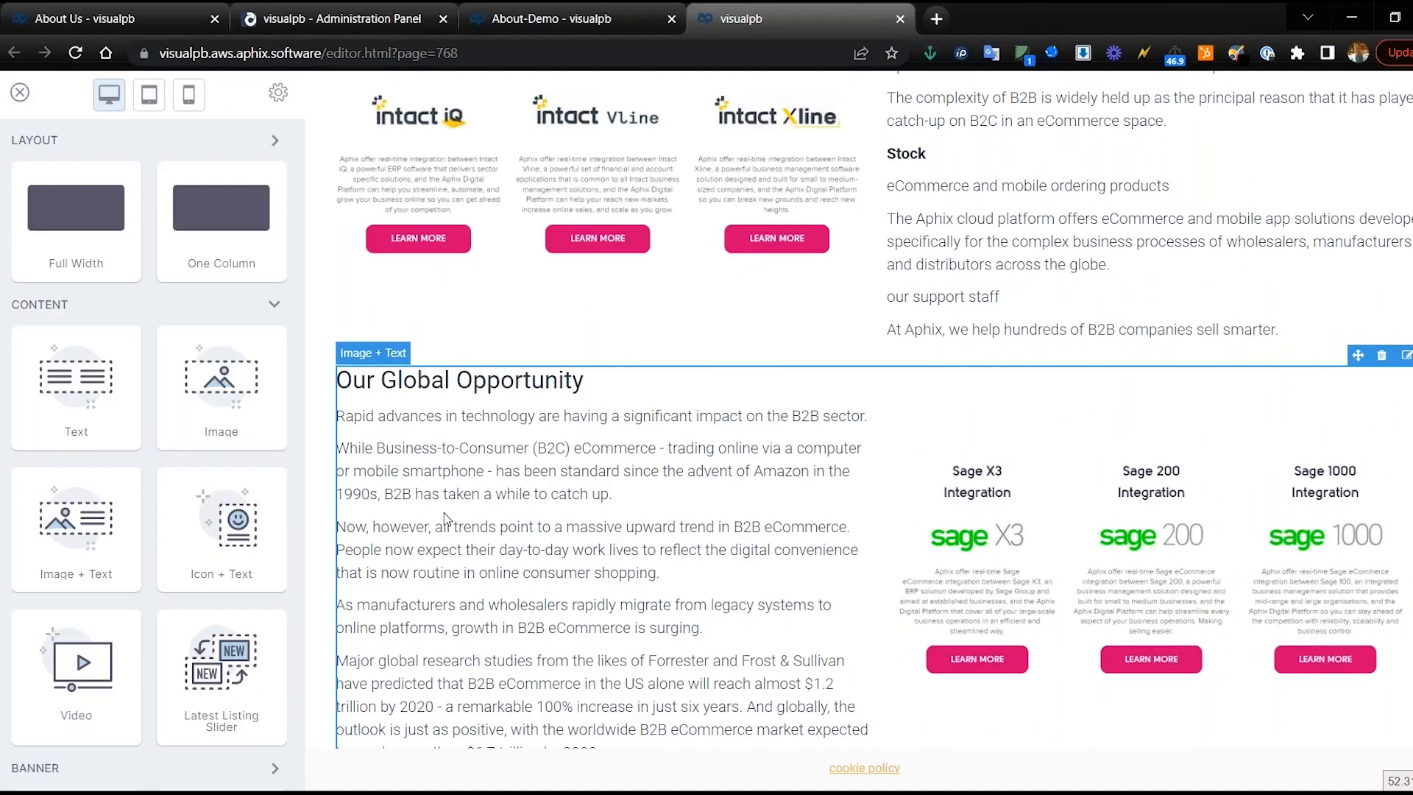
scroll(444, 512, "down", 3)
left_click_drag(221, 230, 393, 515)
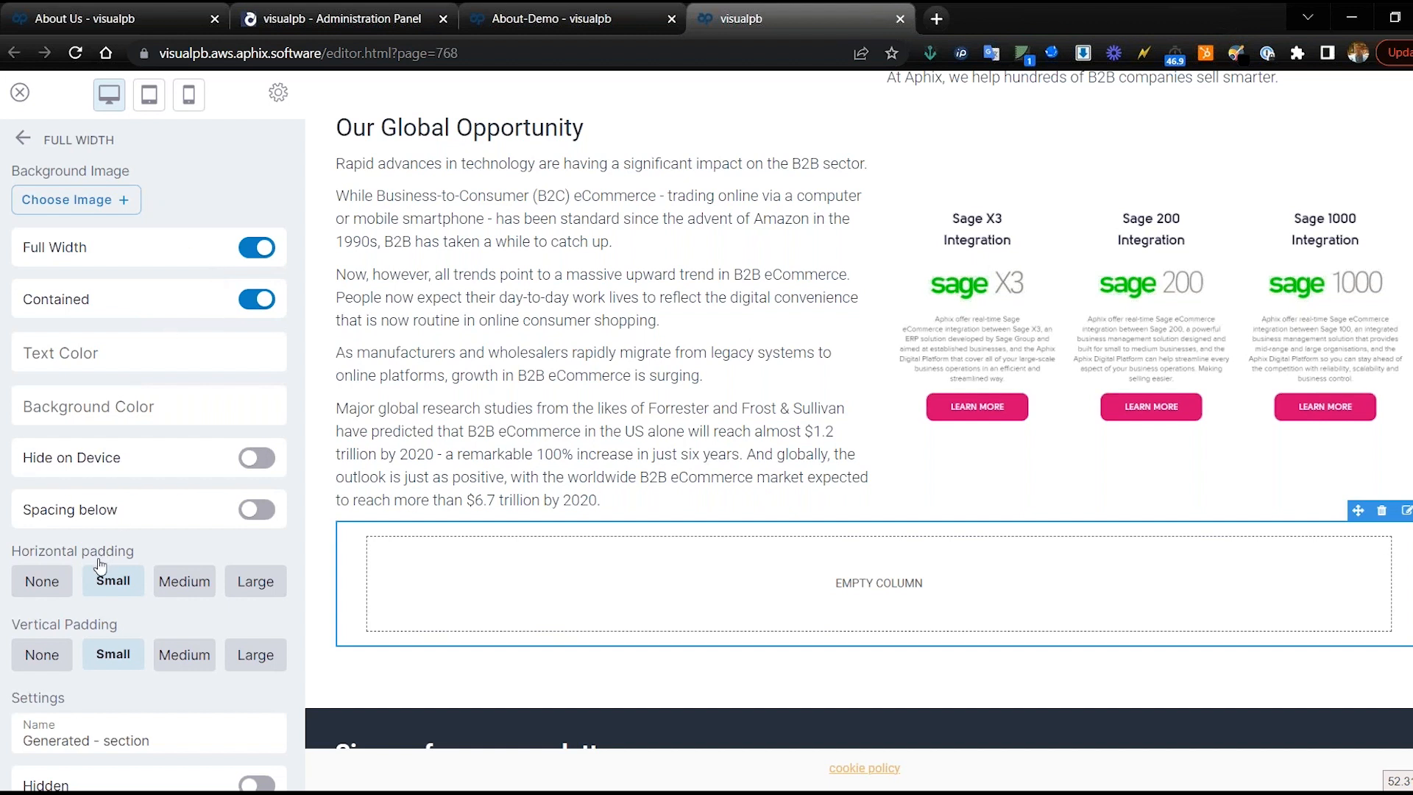
left_click_drag(153, 743, 24, 746)
type("Bottom Section")
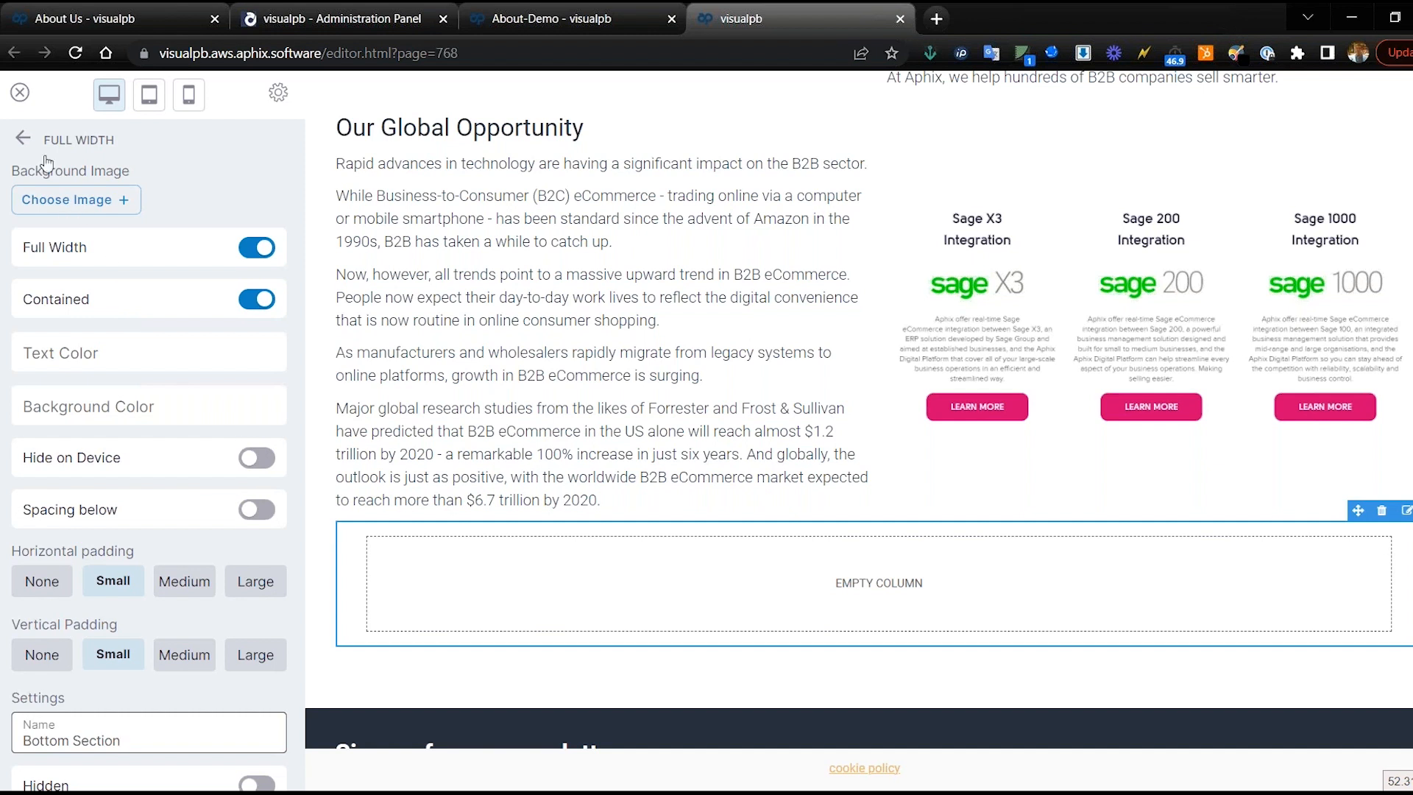
Step: Add an Image + Text block to Bottom Section's empty column and turn off the section's Contained option
left_click(23, 145)
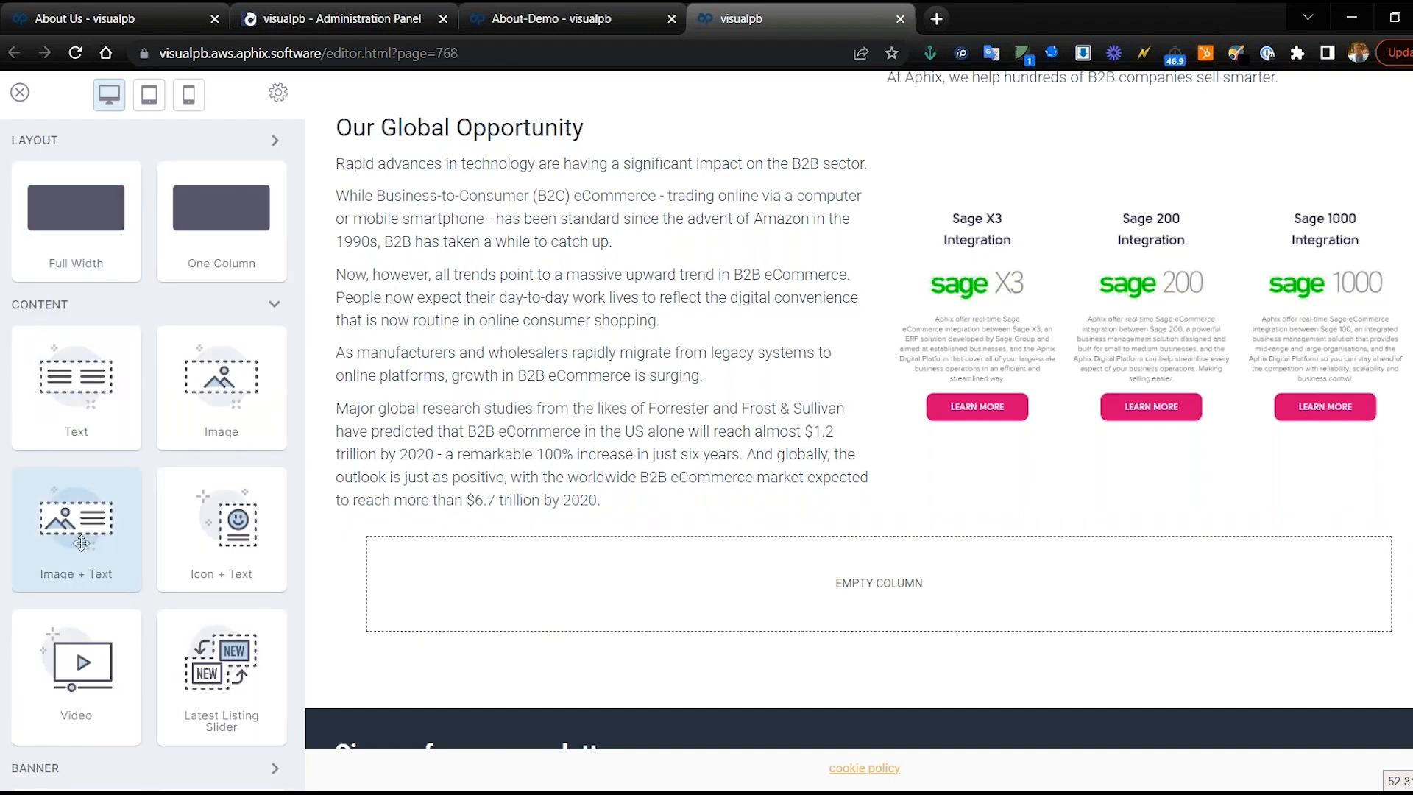
left_click_drag(124, 539, 619, 588)
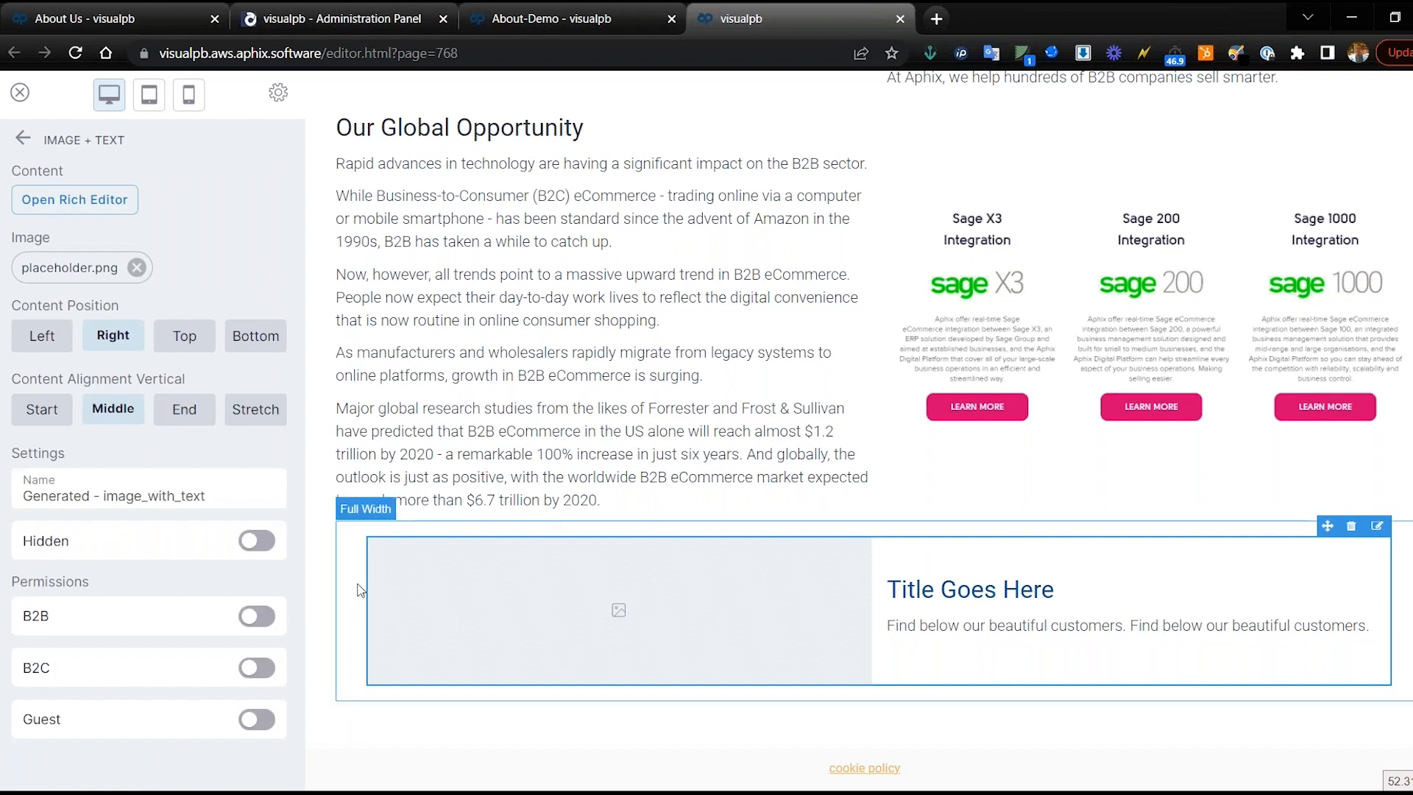
left_click(360, 589)
left_click(256, 302)
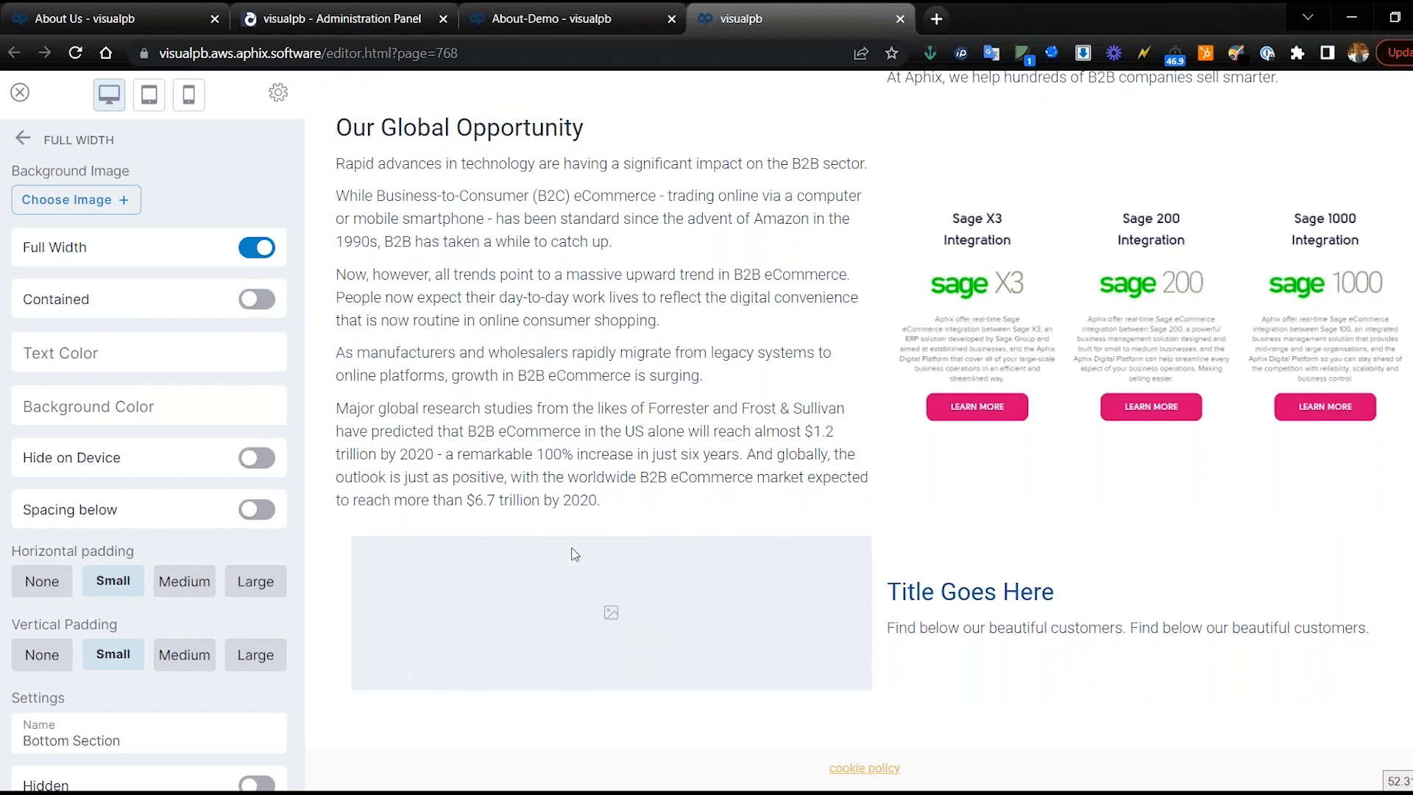
Step: Replace the placeholder image of the Image + Text block in Bottom Section with SAP.png
left_click(443, 574)
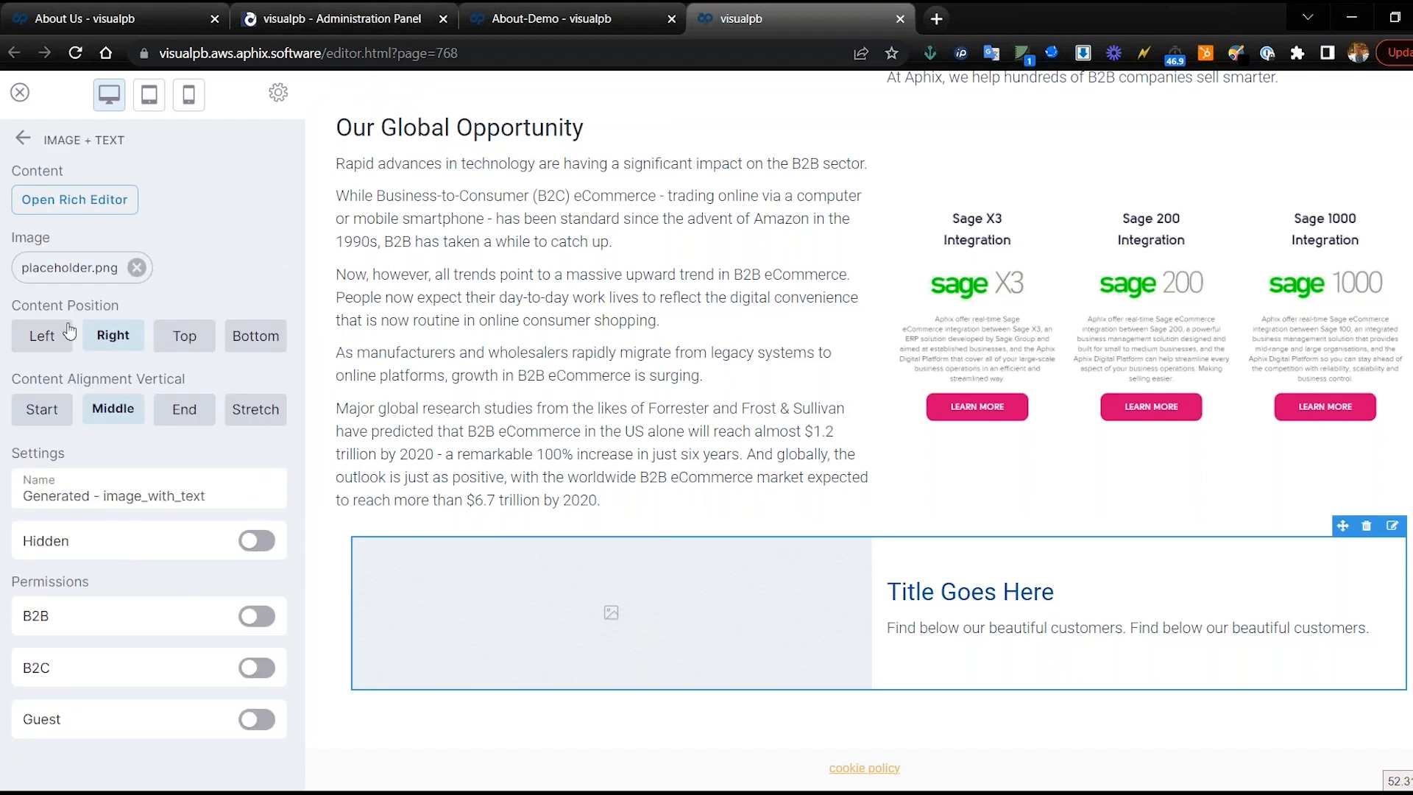
left_click(74, 274)
left_click(629, 180)
left_click(830, 435)
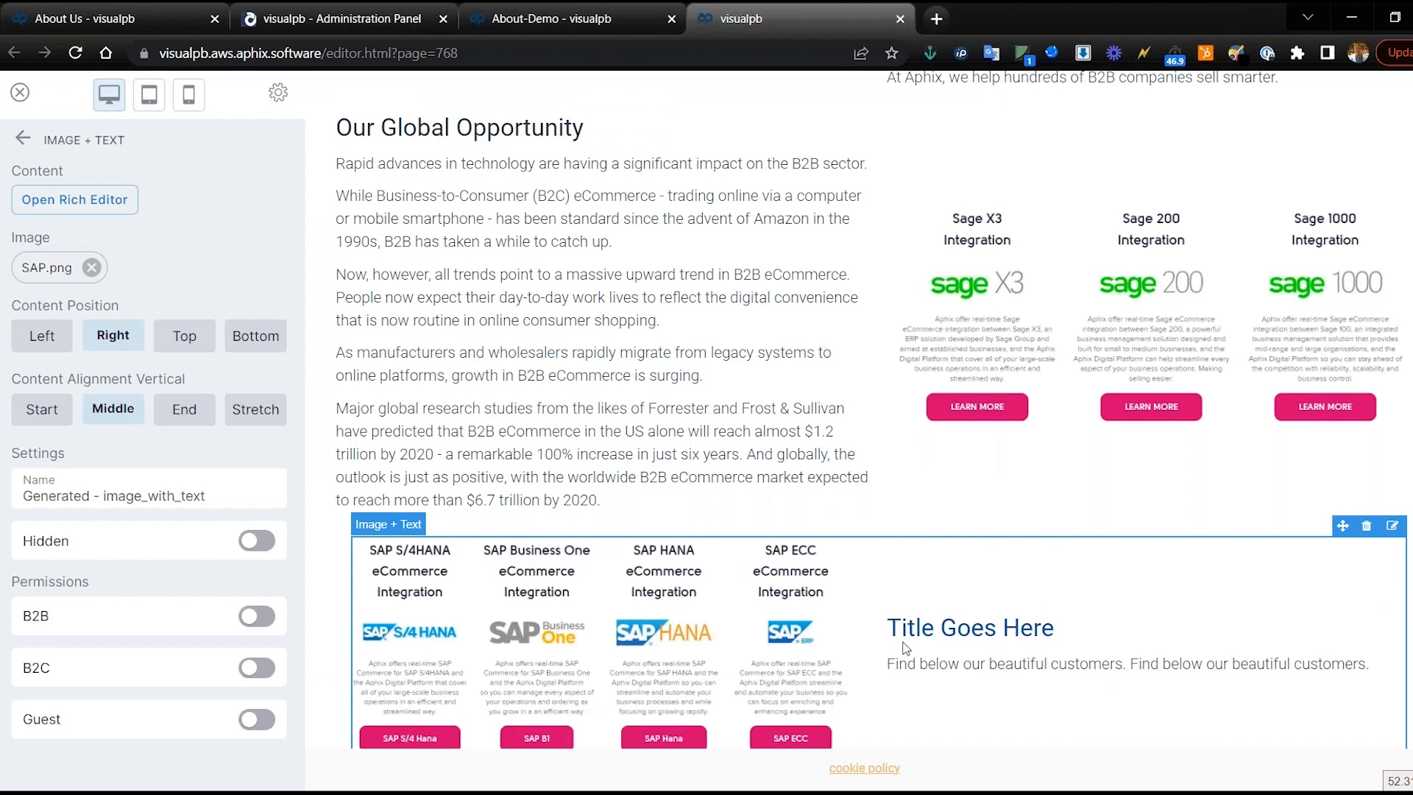
Step: Open the SAP block's rich text as HTML source and try to copy the Our Background HTML from the original page's content in the Administration Panel
left_click(90, 210)
left_click(768, 325)
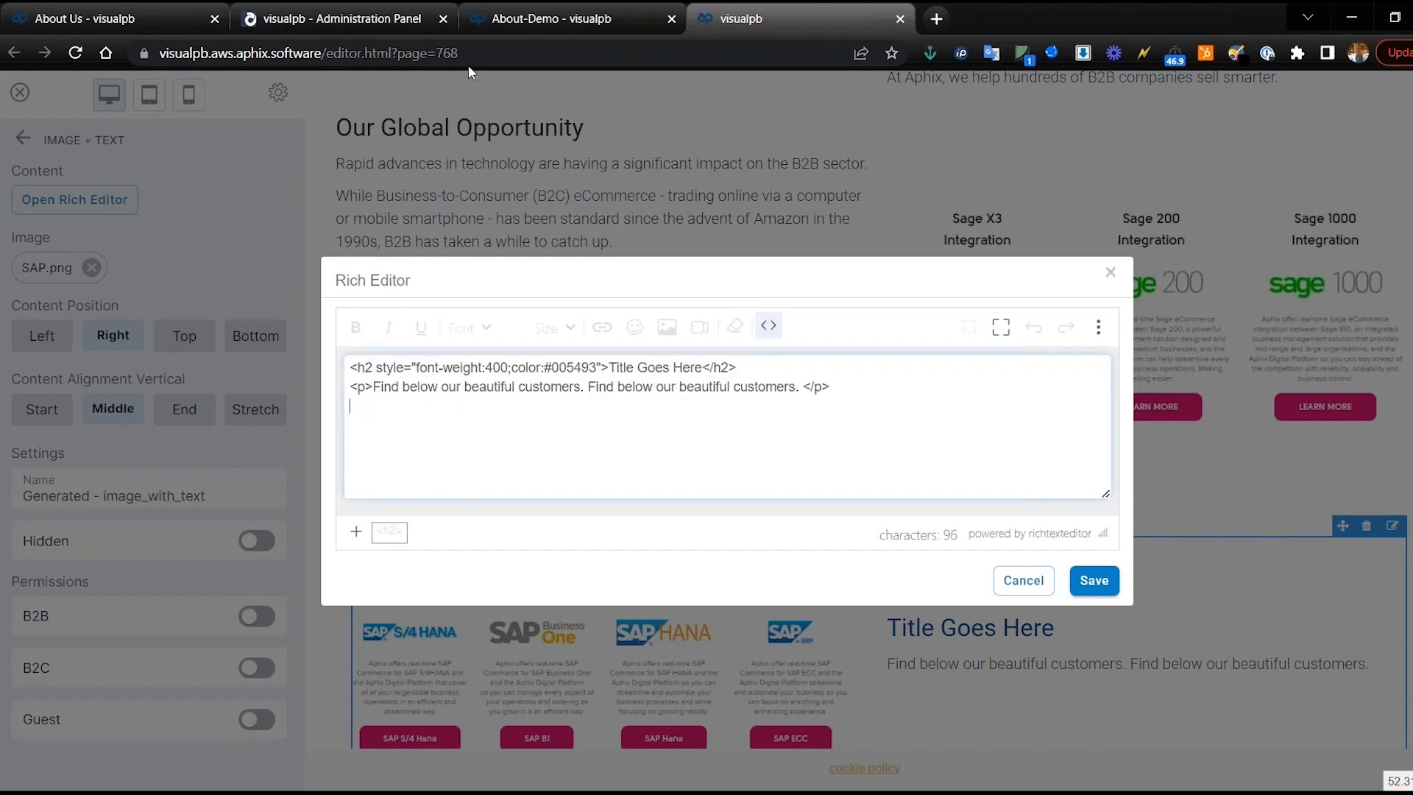
left_click(373, 30)
scroll(312, 448, "down", 5)
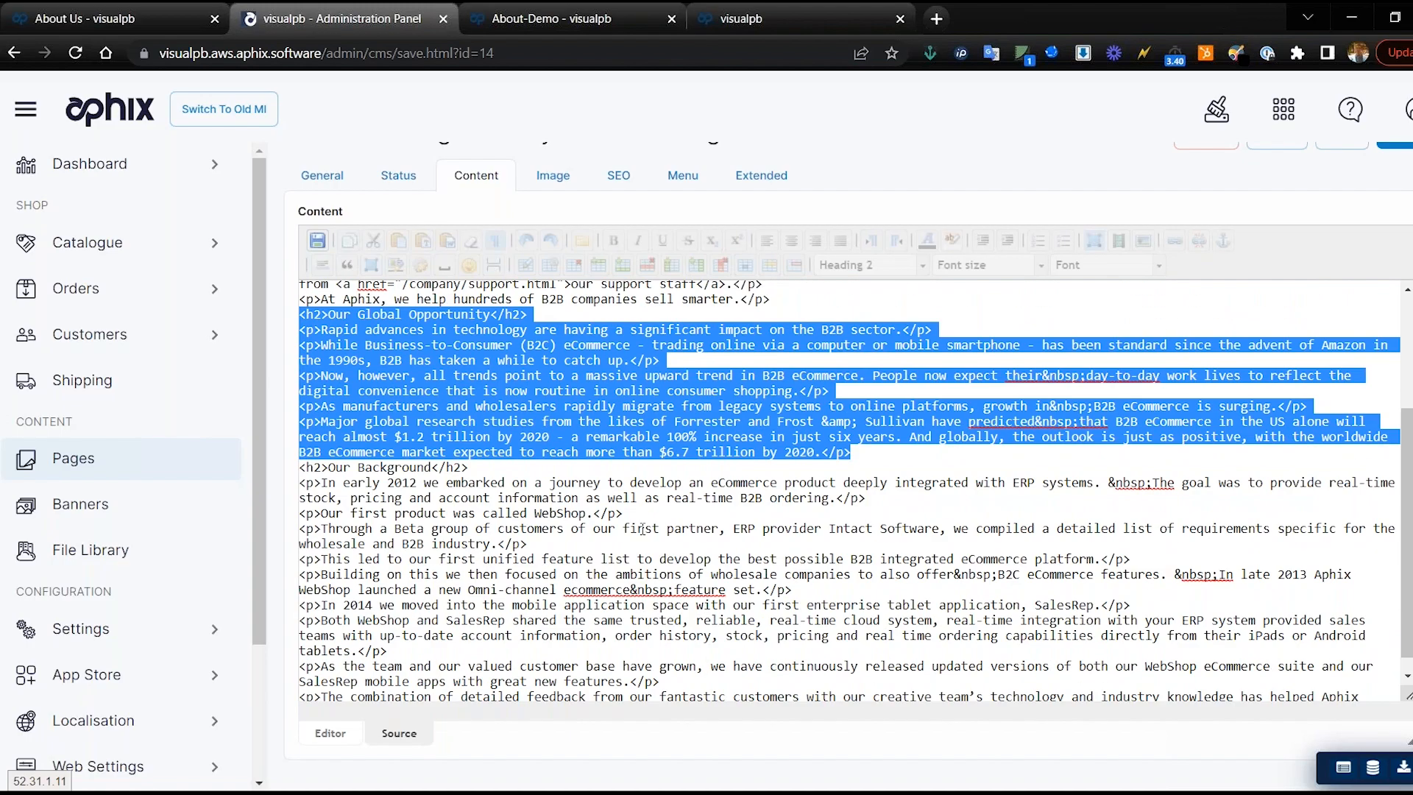
left_click(303, 448)
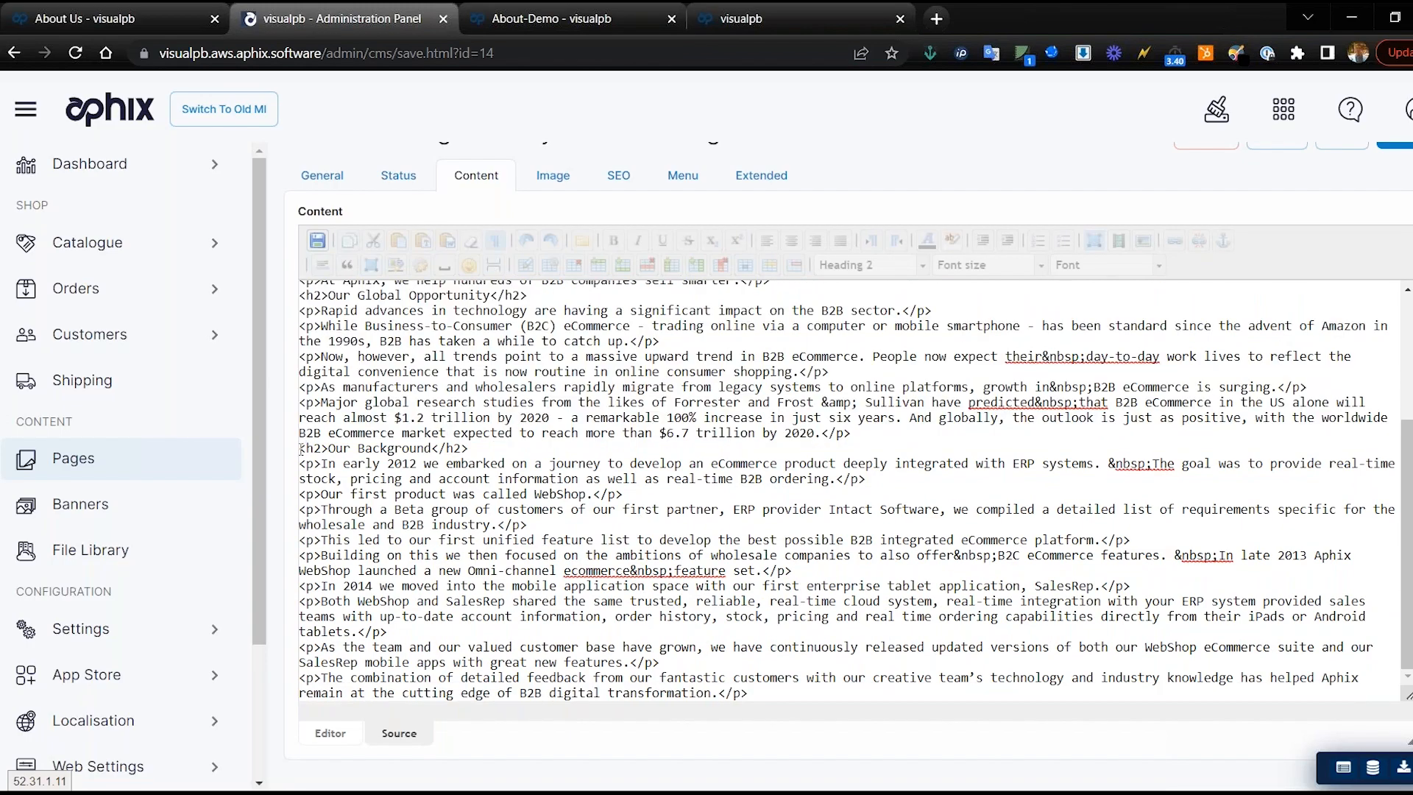
left_click_drag(325, 451, 763, 698)
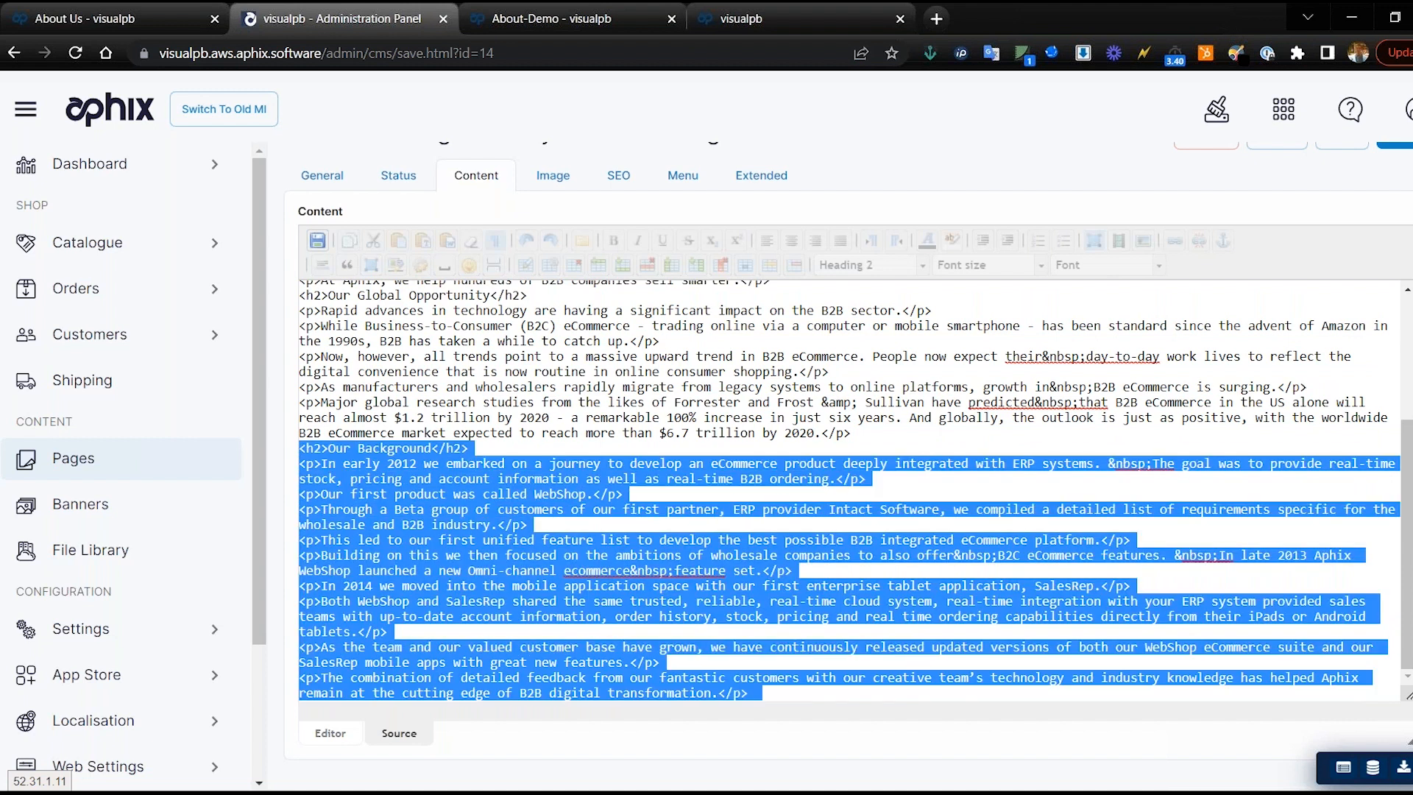
type("c")
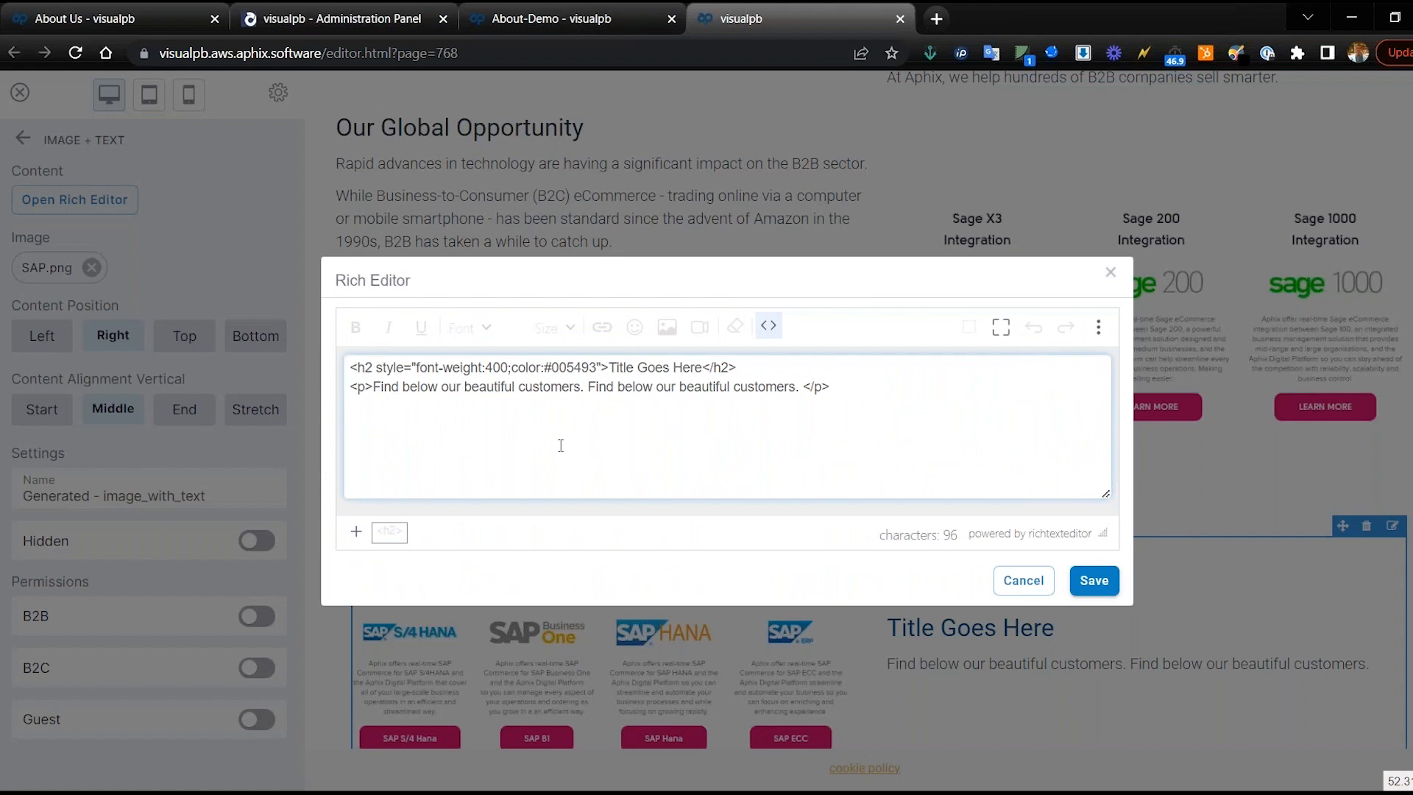
Step: Replace the SAP block's placeholder HTML with the copied Our Global Opportunity text, save it, and exit the Visual Editor
key("ctrl+a")
key("ctrl+v")
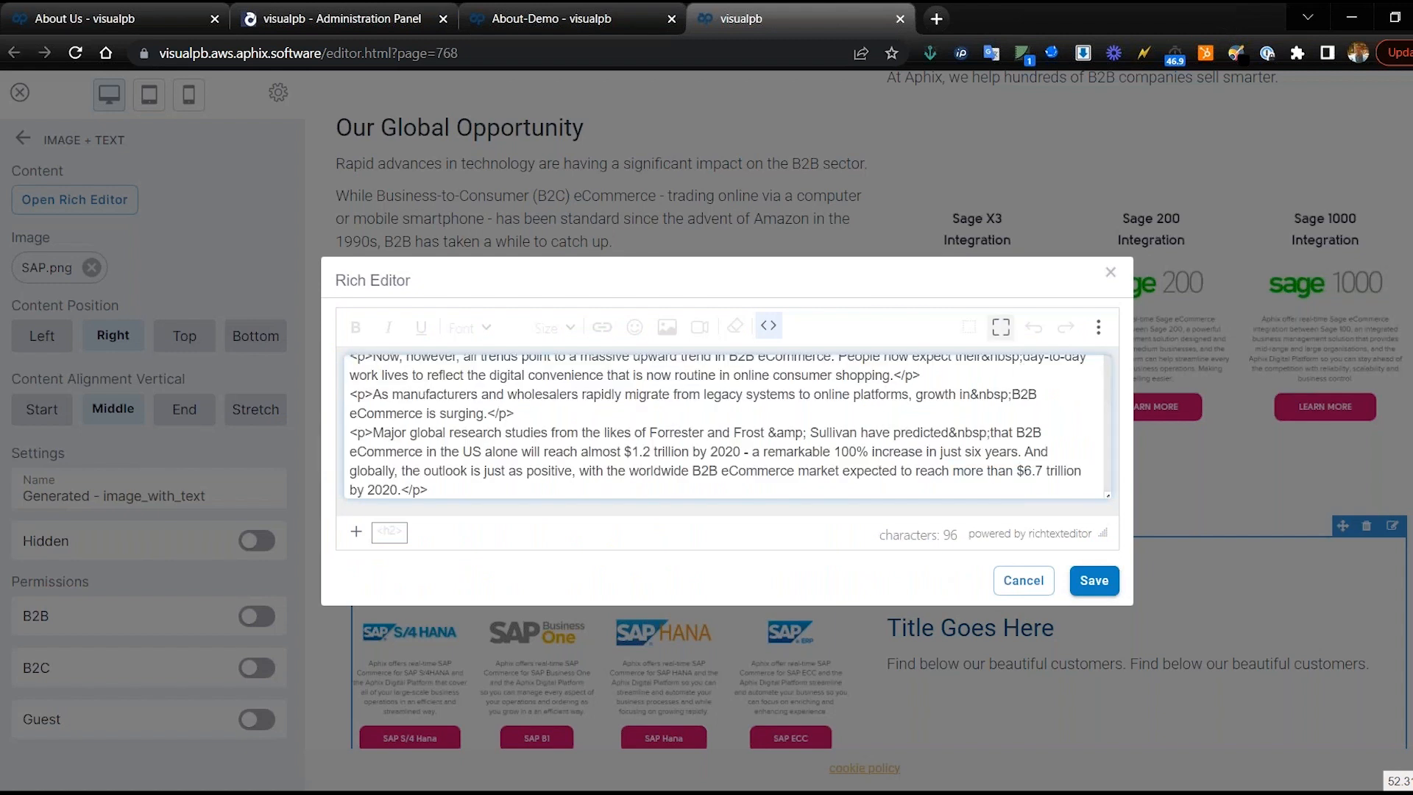
left_click(771, 327)
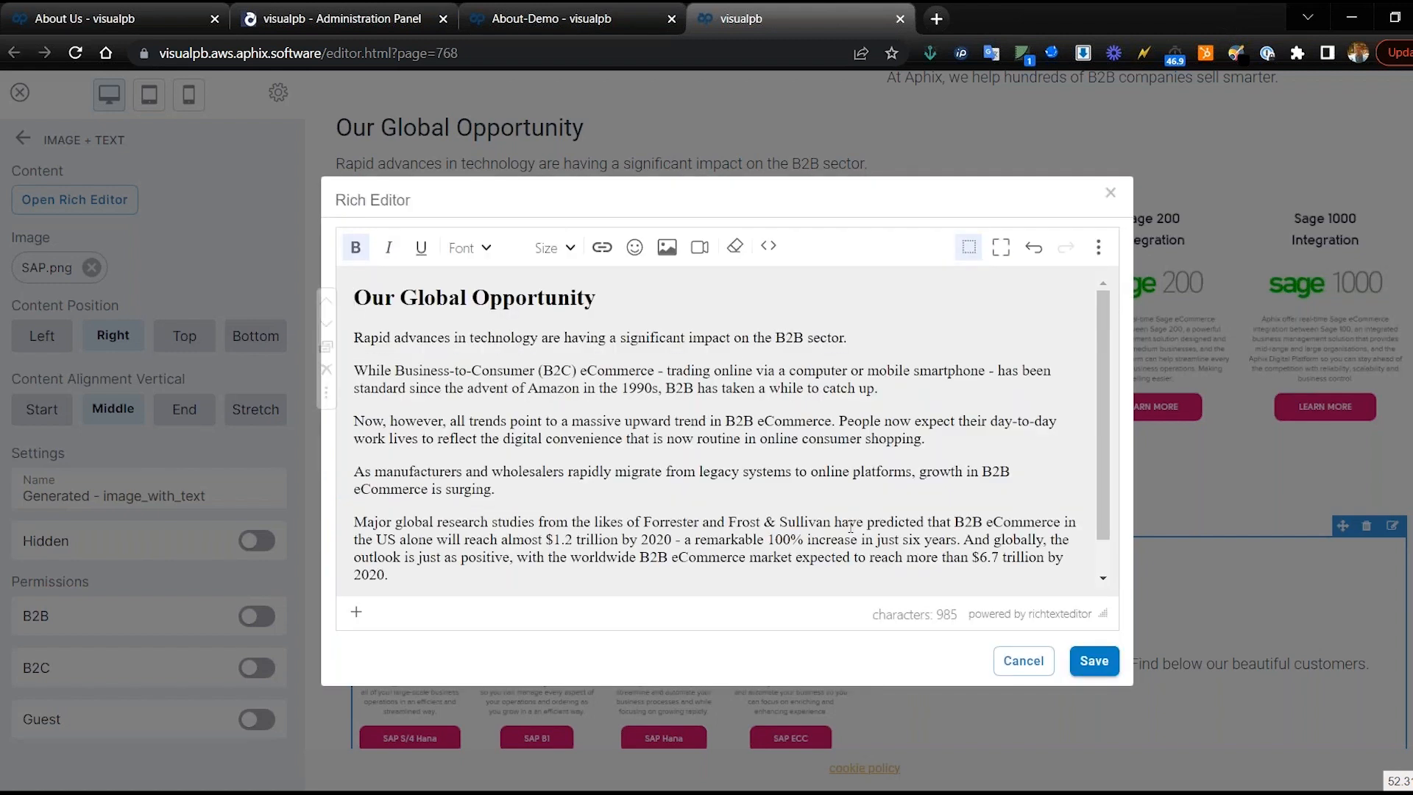
left_click(1094, 660)
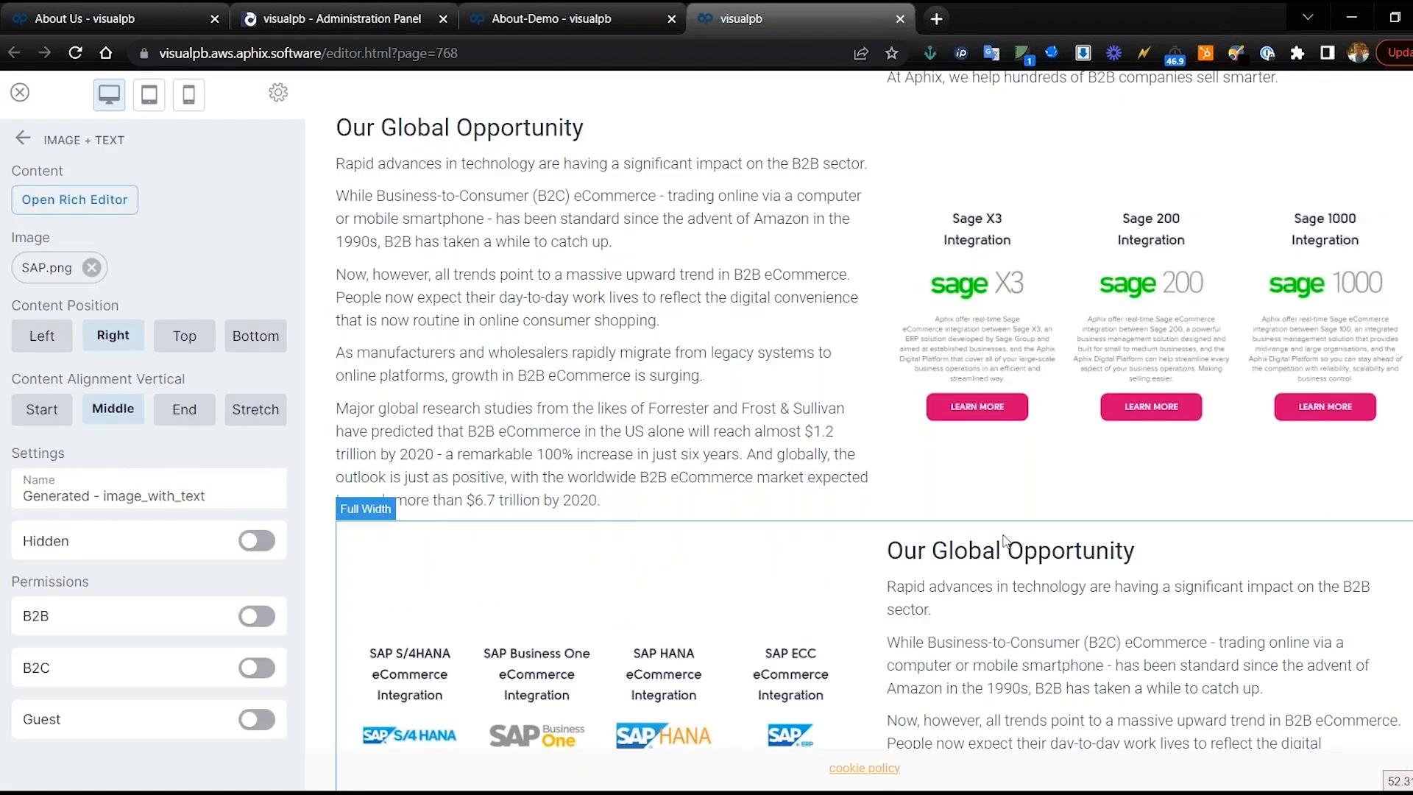
scroll(1004, 541, "down", 4)
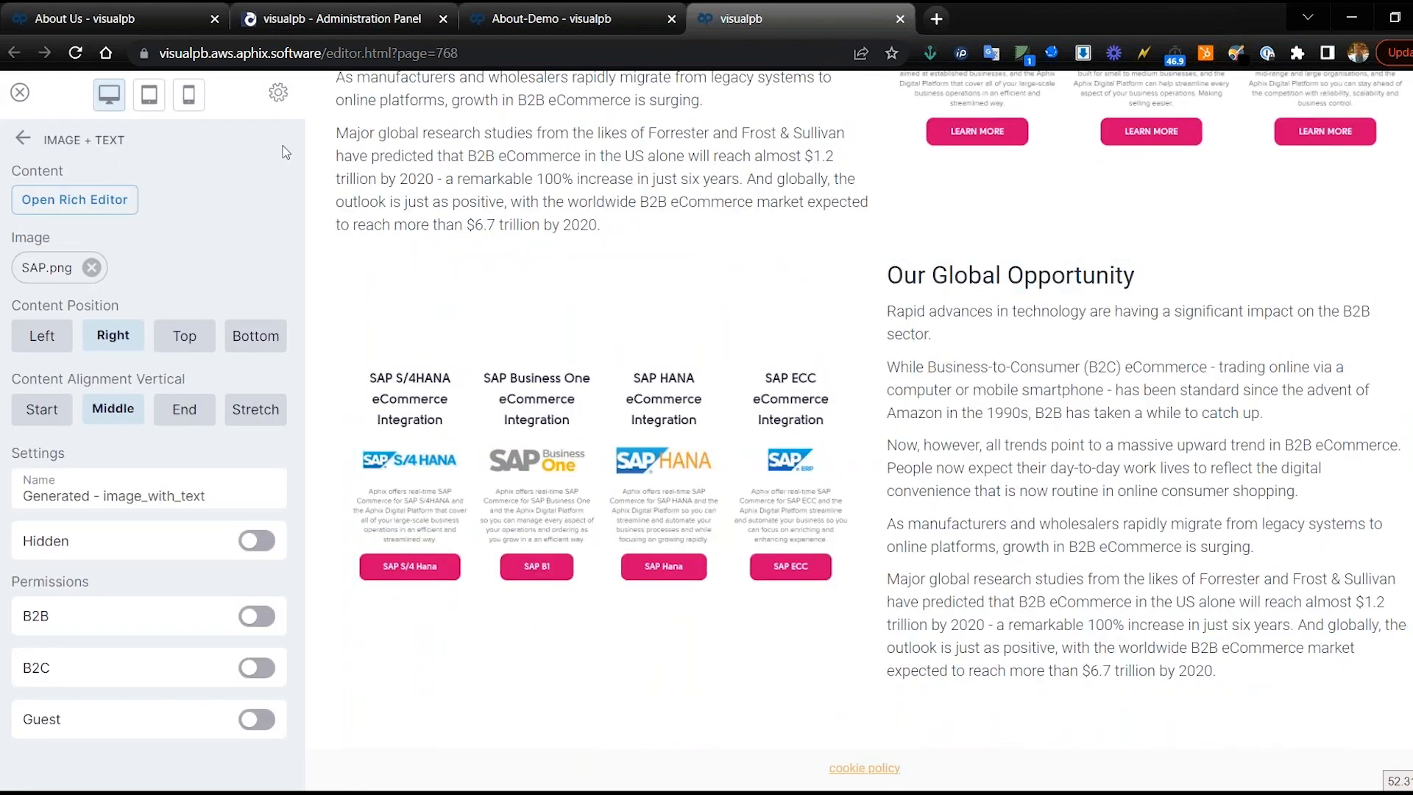
left_click(19, 92)
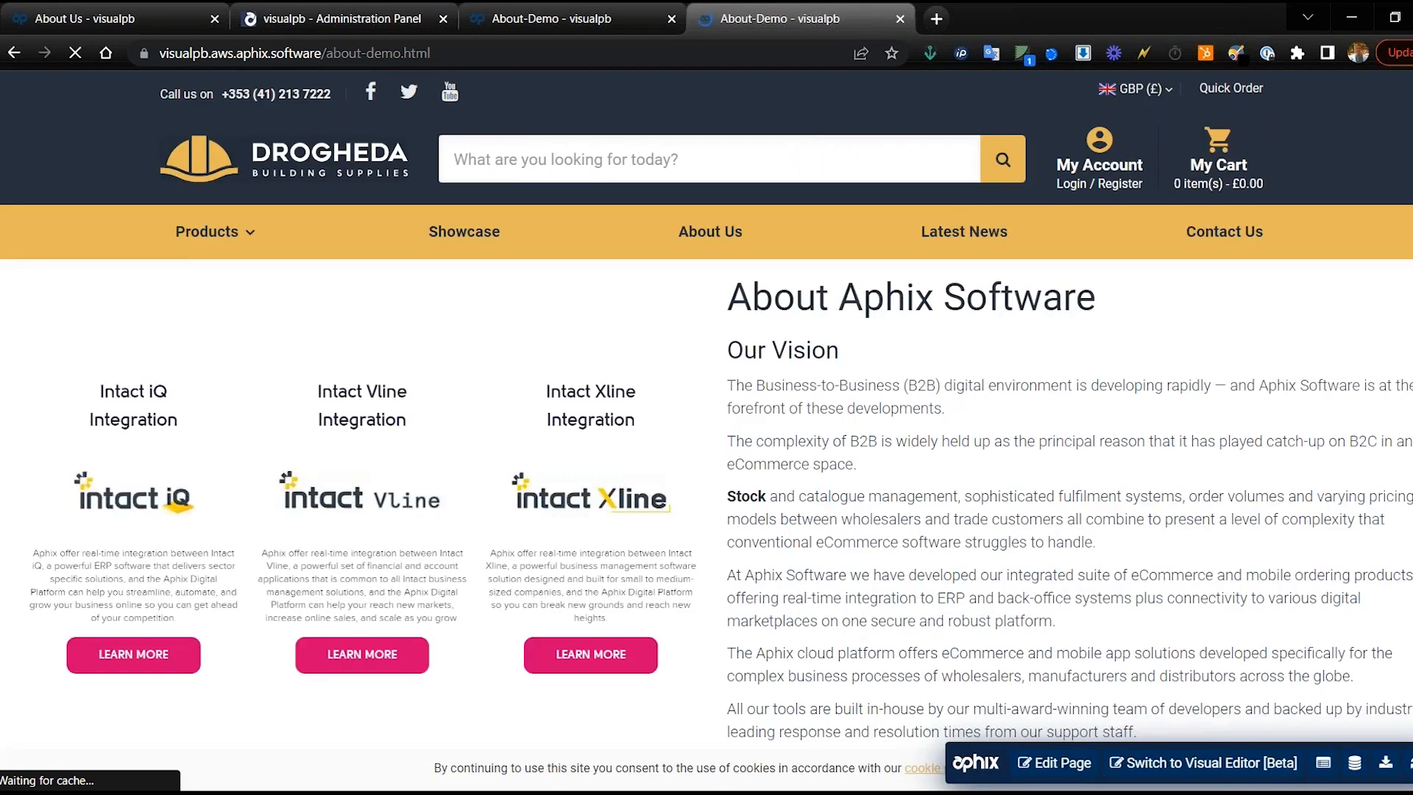
Step: Review the rebuilt About-Demo page on the storefront, checking the alternating image and text sections down to the newsletter area
scroll(706, 419, "down", 15)
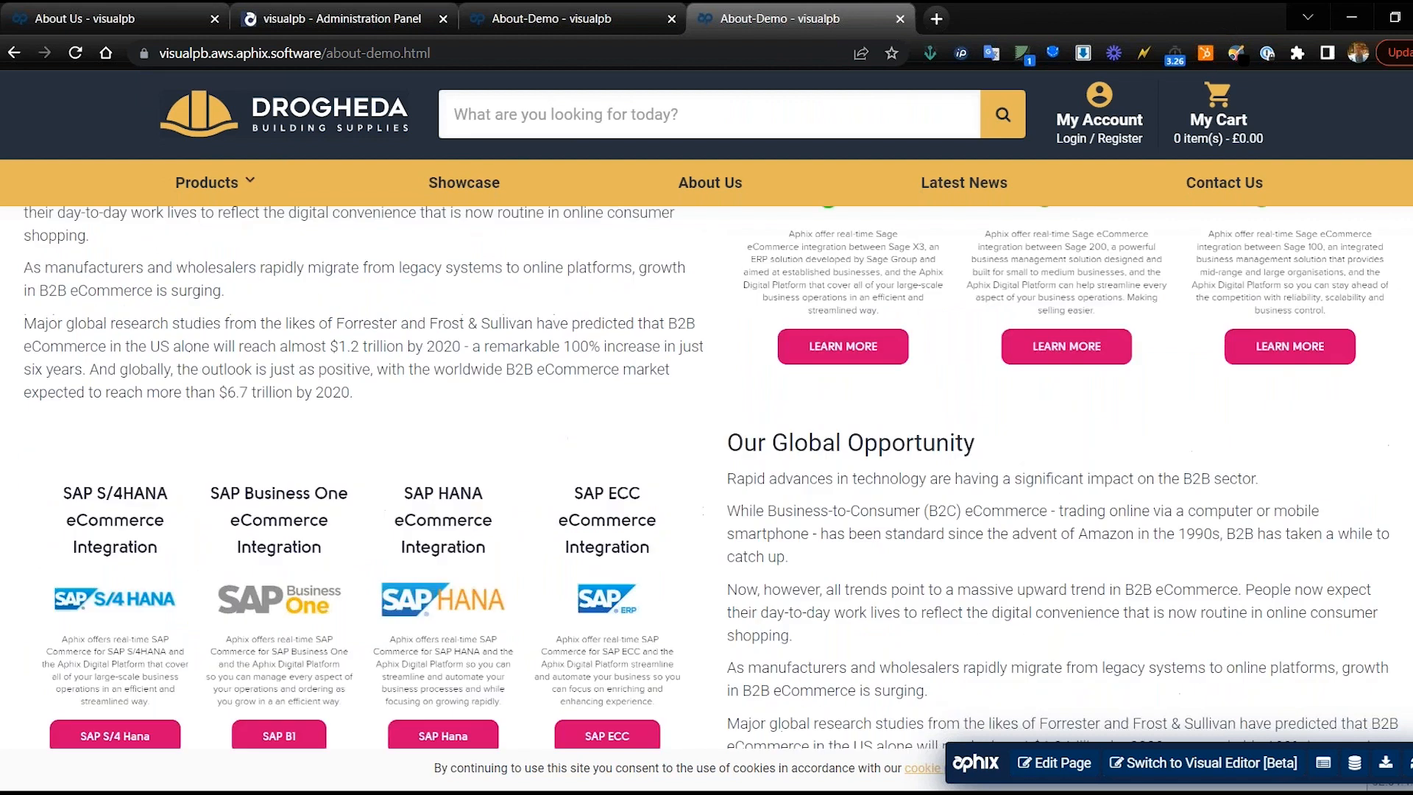
scroll(707, 478, "up", 10)
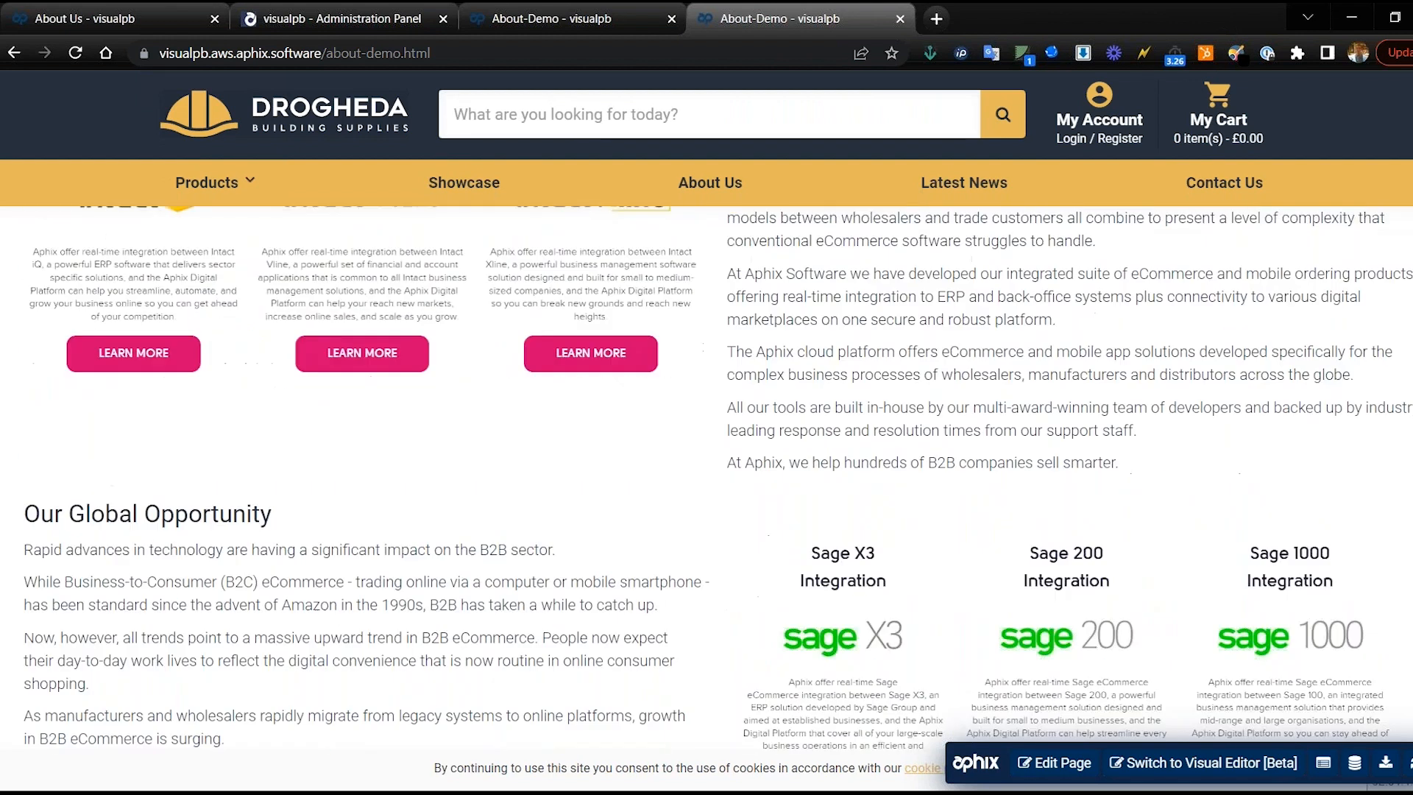
scroll(706, 478, "up", 4)
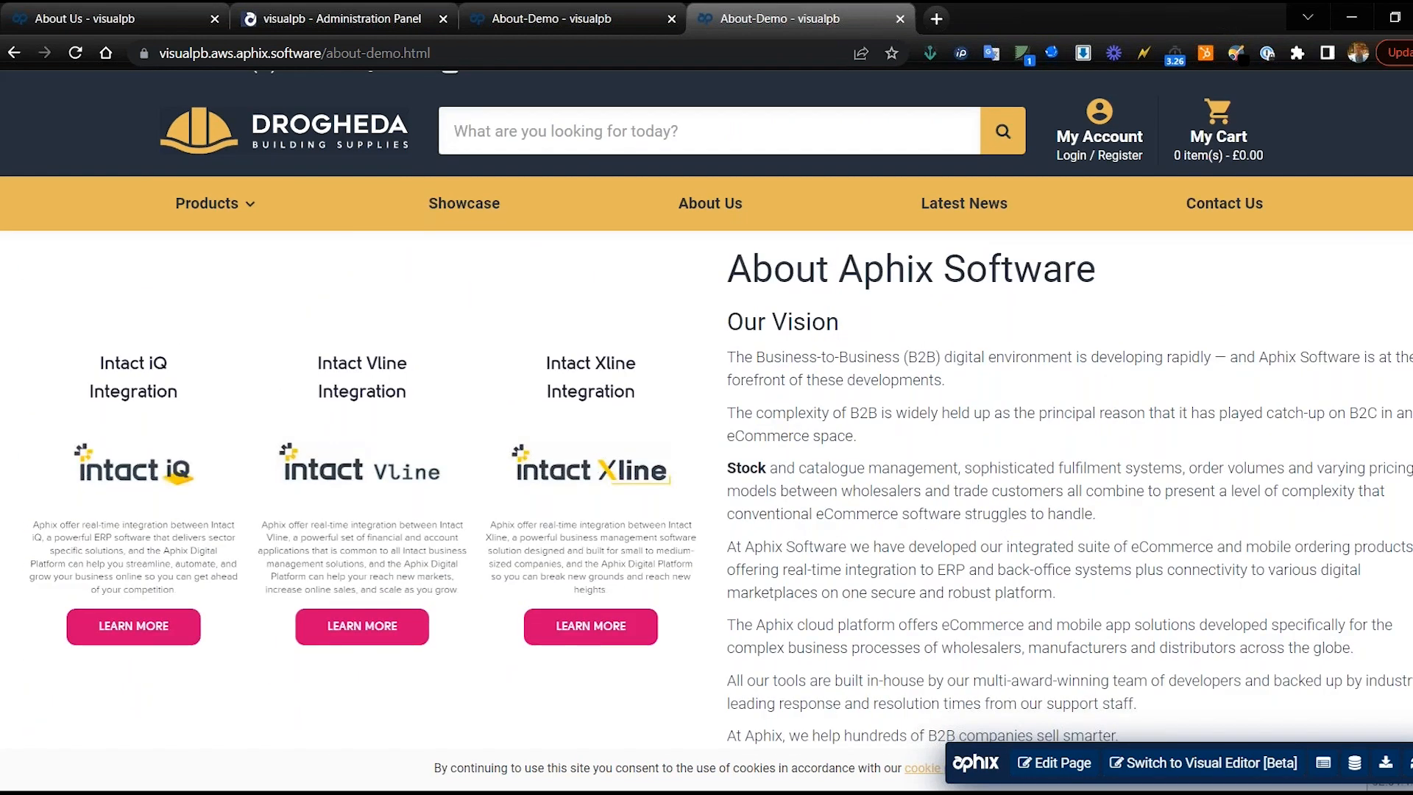
scroll(706, 478, "down", 3)
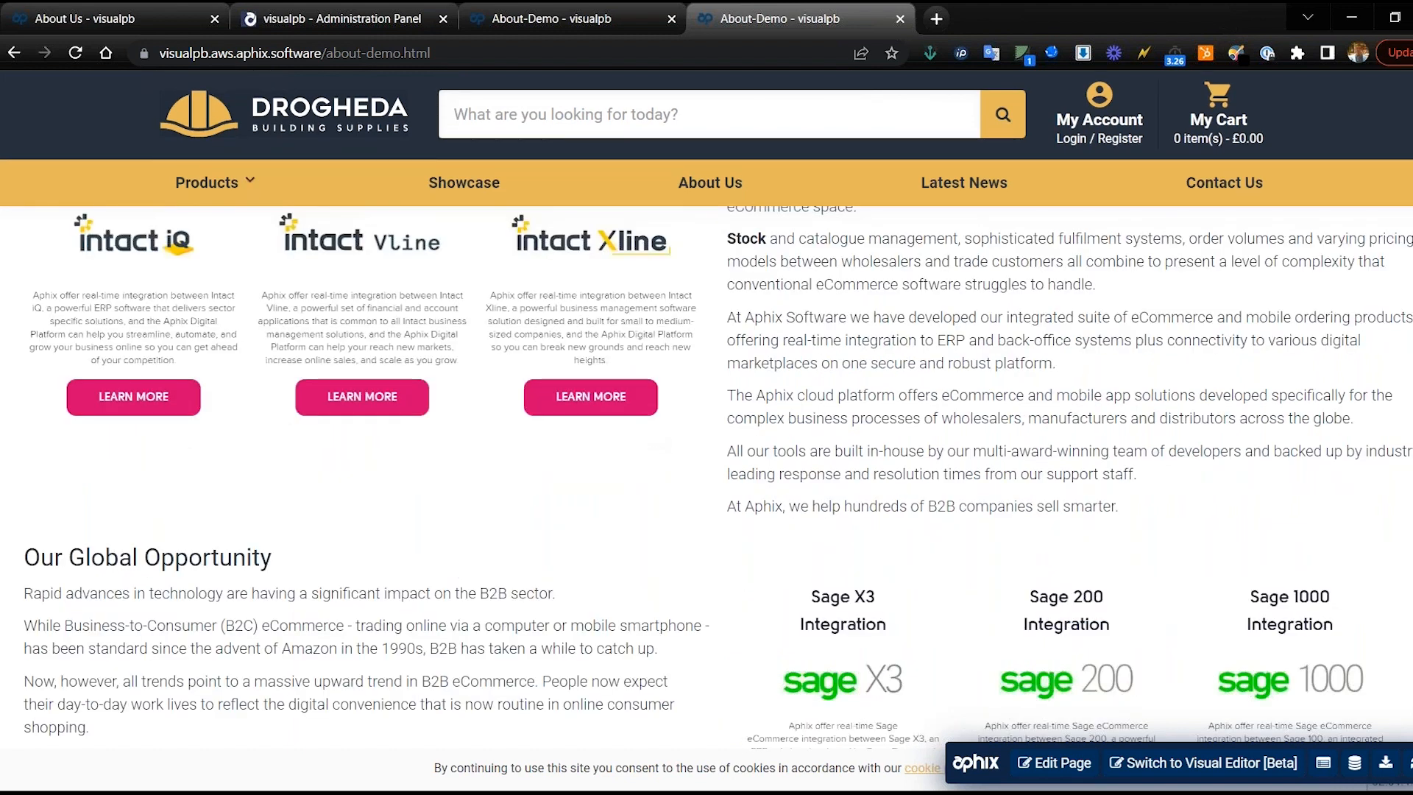
scroll(706, 478, "down", 5)
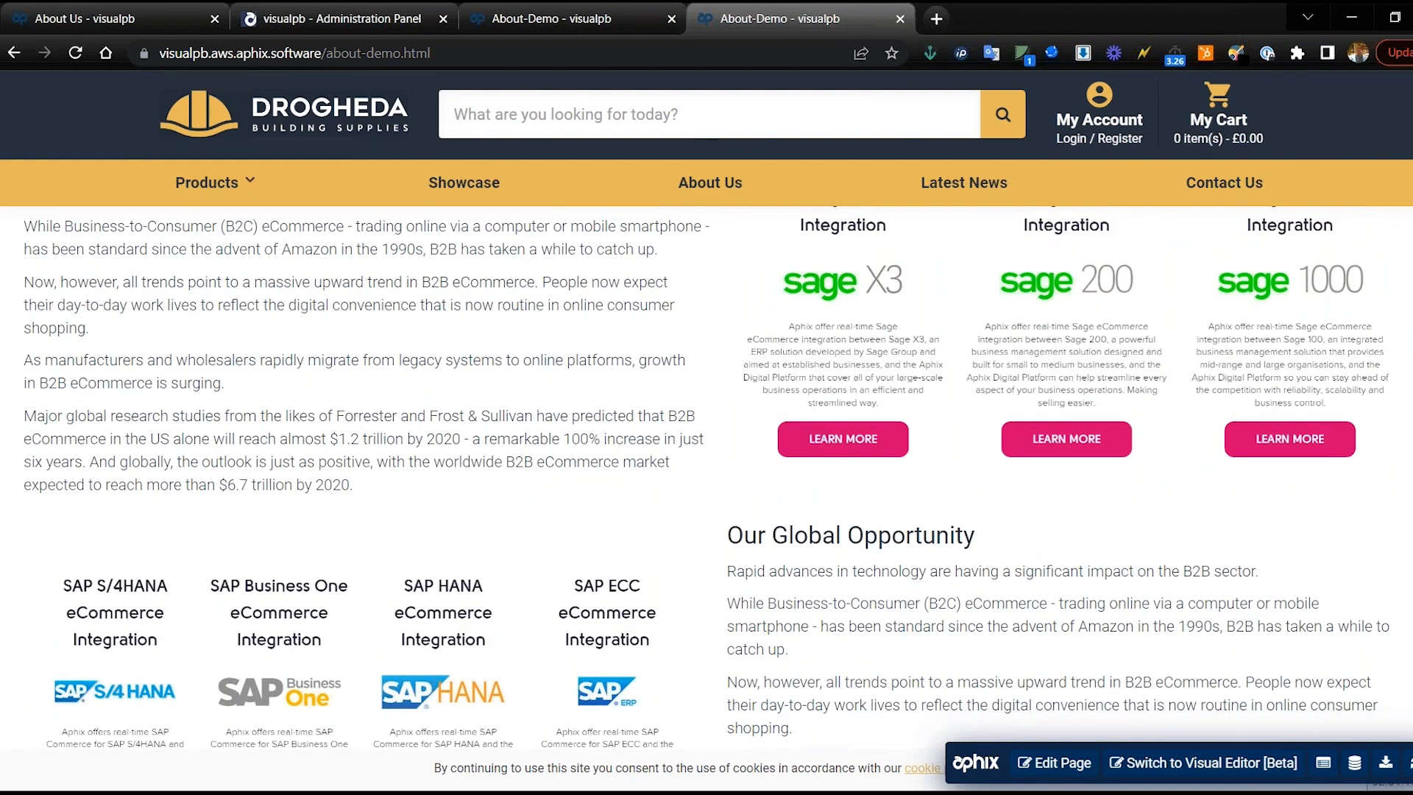
scroll(707, 478, "down", 6)
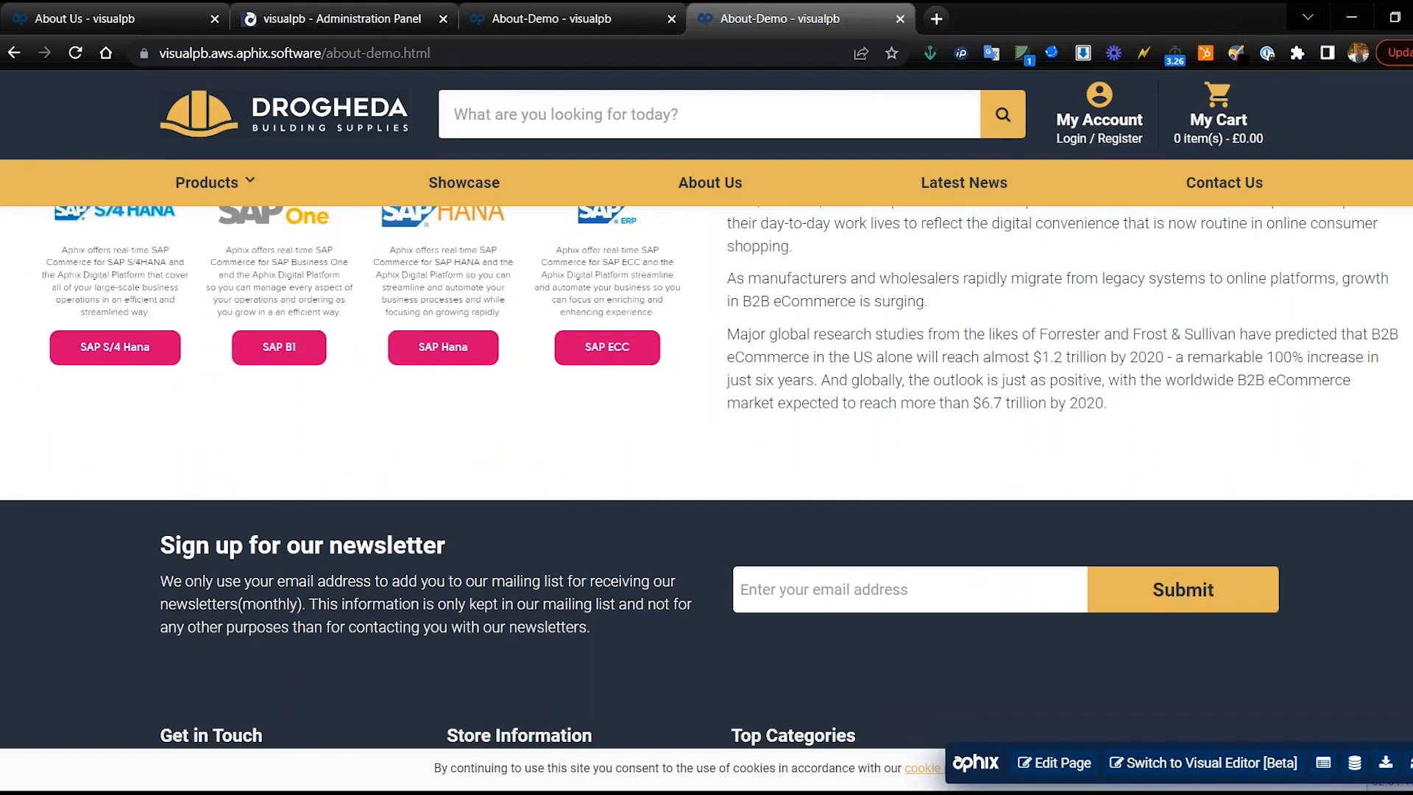
left_click(482, 20)
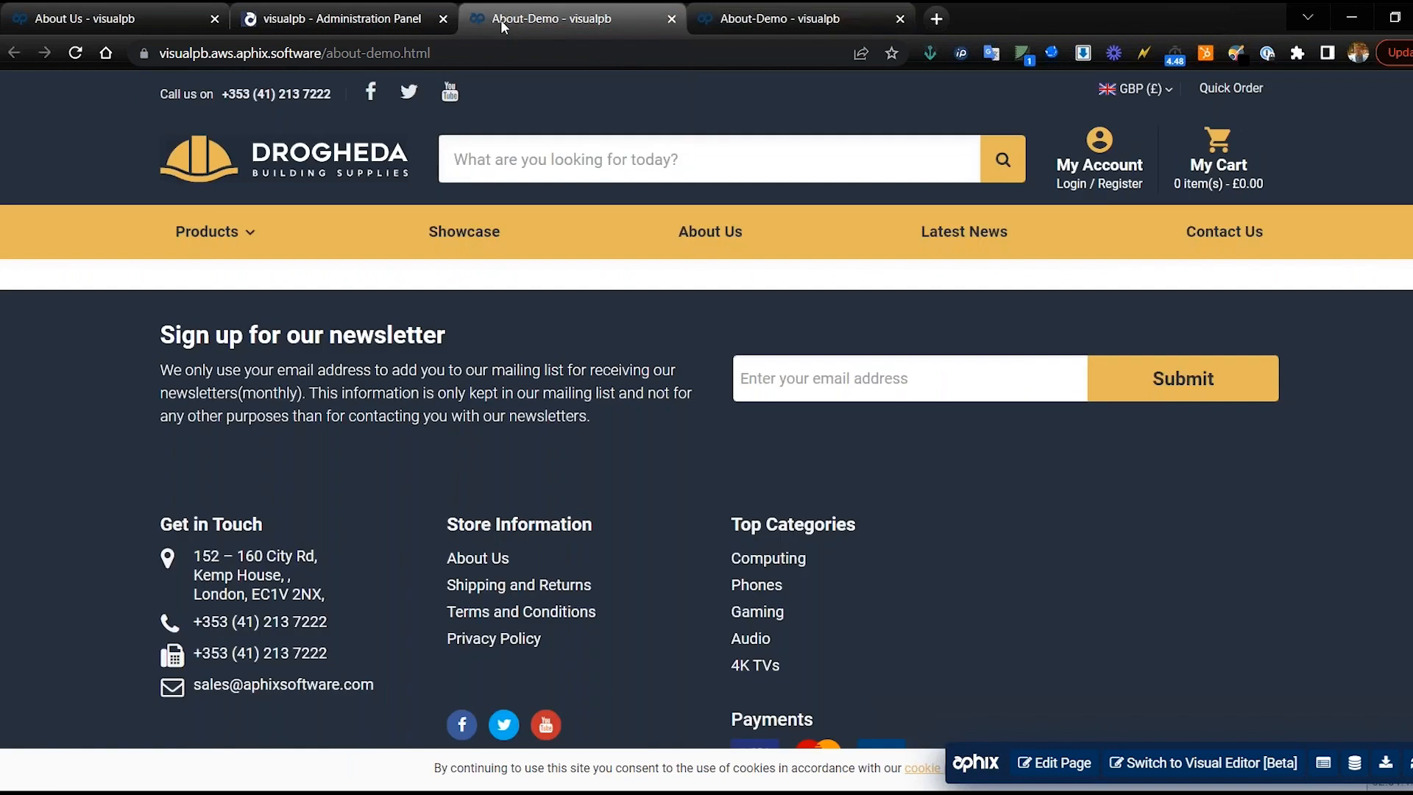
left_click(371, 19)
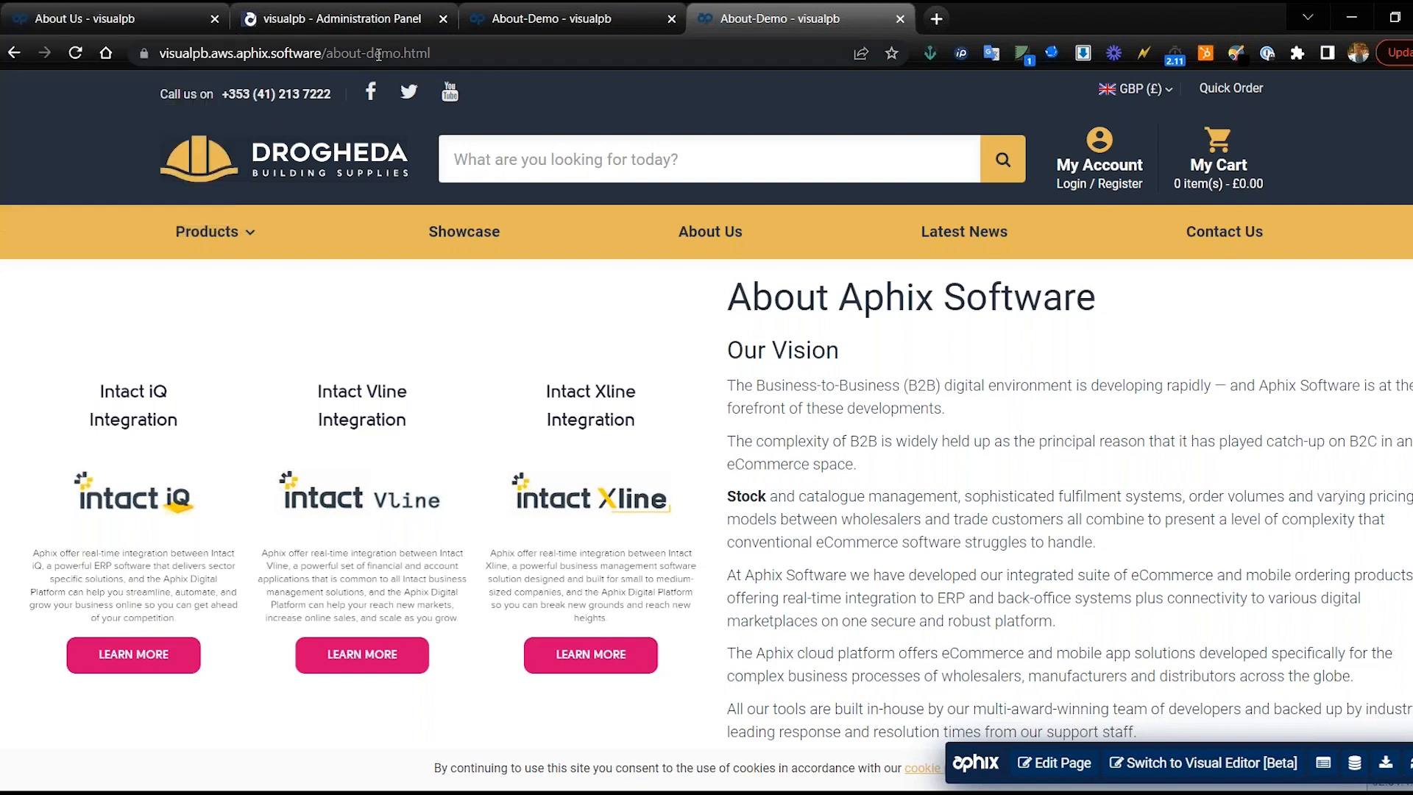
Step: Go to the storefront home page and examine its hero banner, Categories section and Make/Model search row
left_click(315, 154)
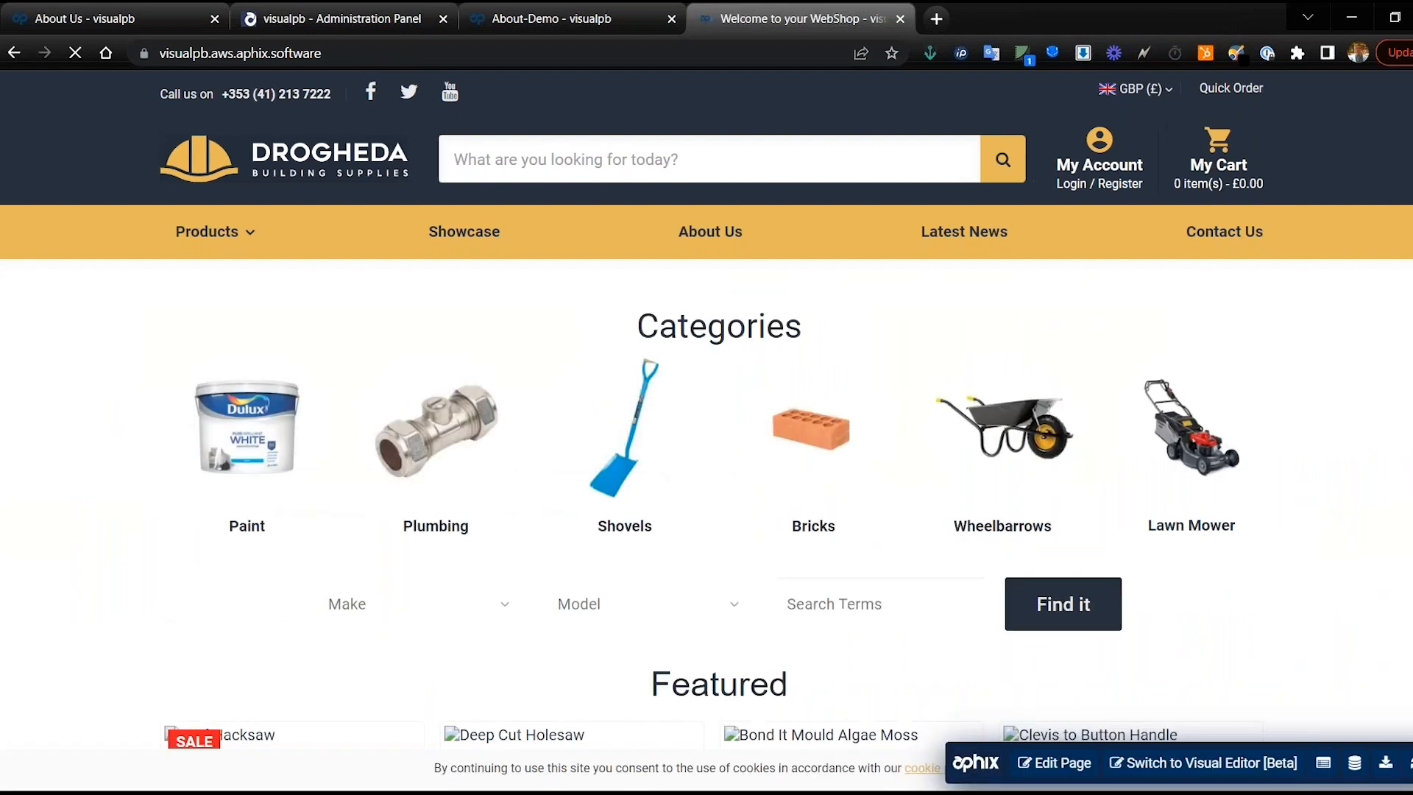
scroll(646, 748, "down", 5)
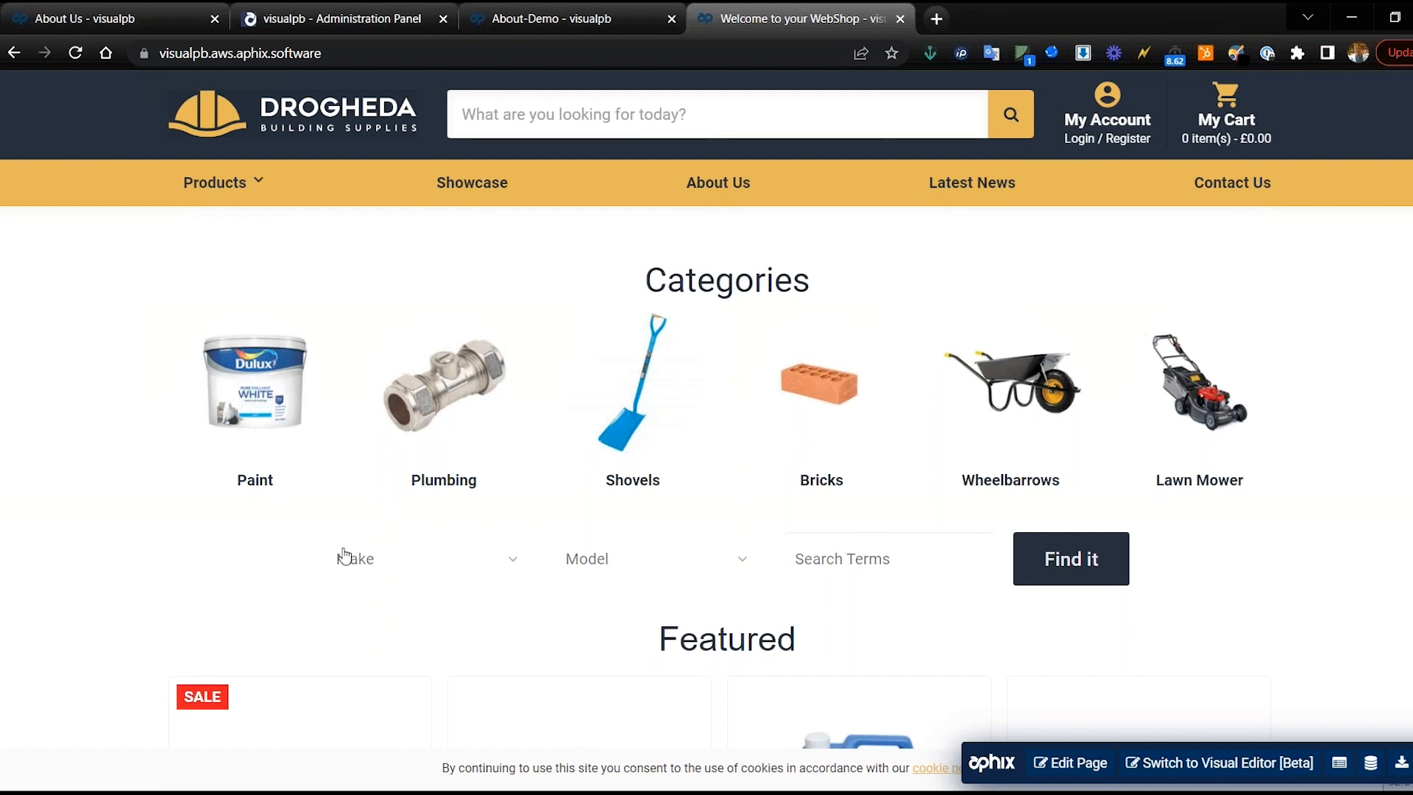
left_click(514, 569)
left_click(514, 568)
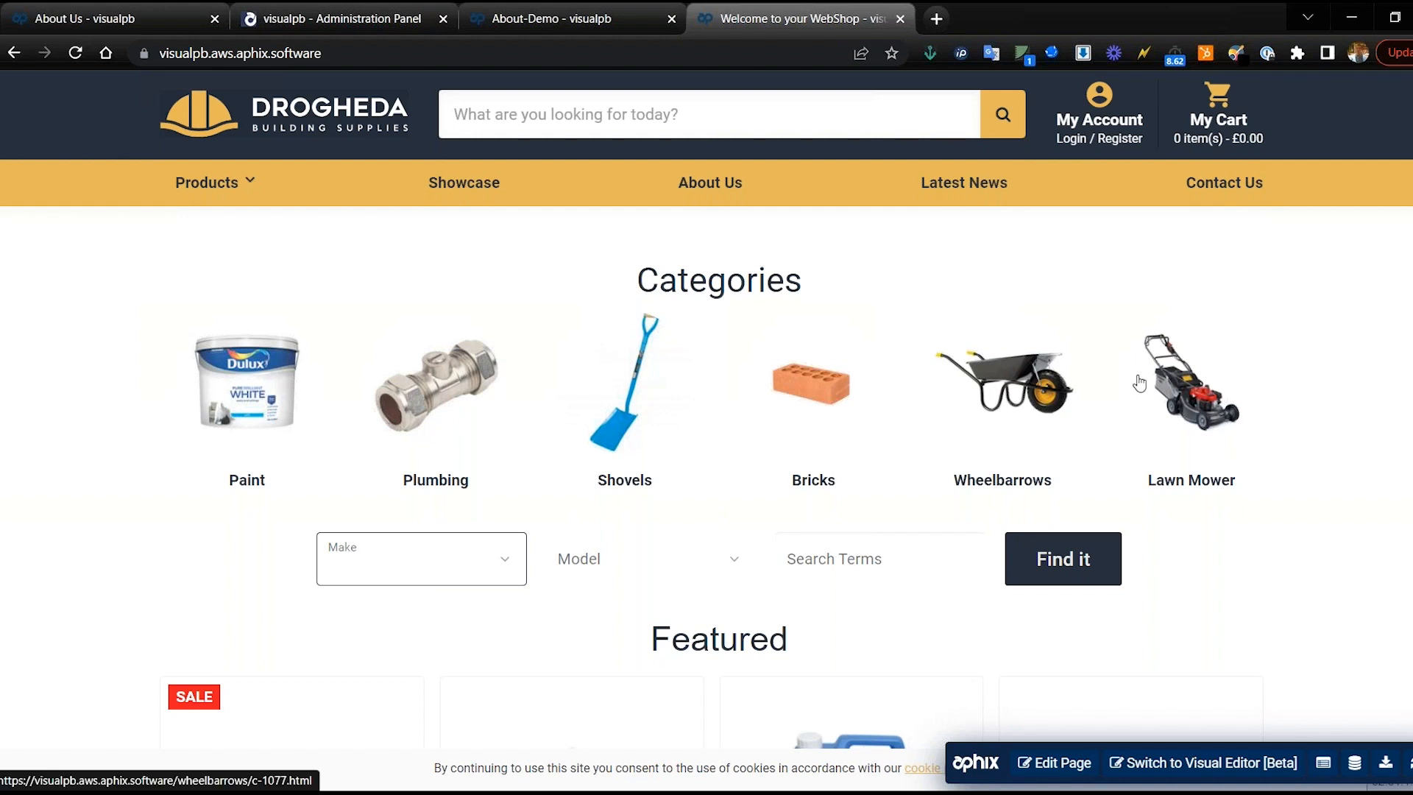
scroll(1139, 383, "down", 8)
scroll(1139, 382, "up", 10)
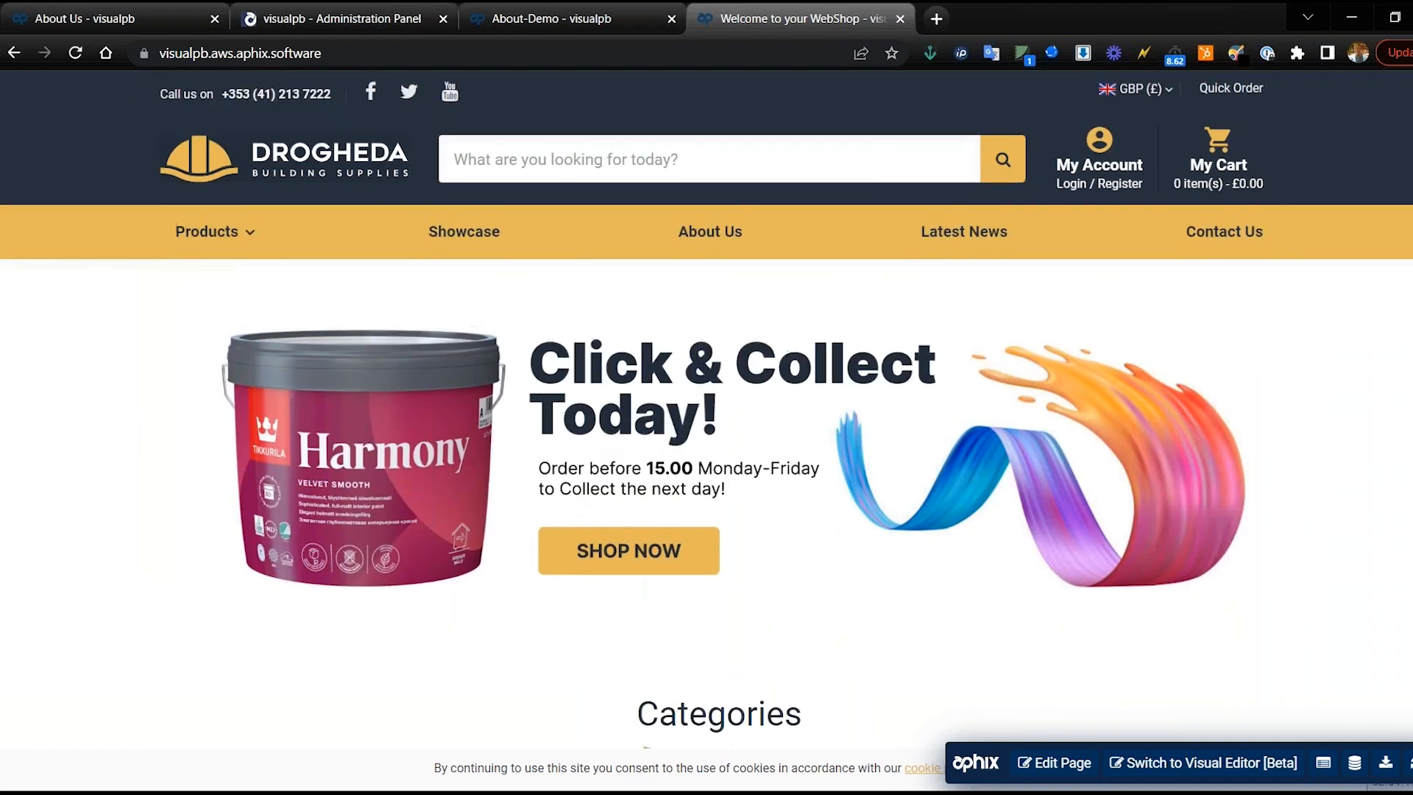
scroll(1139, 383, "down", 5)
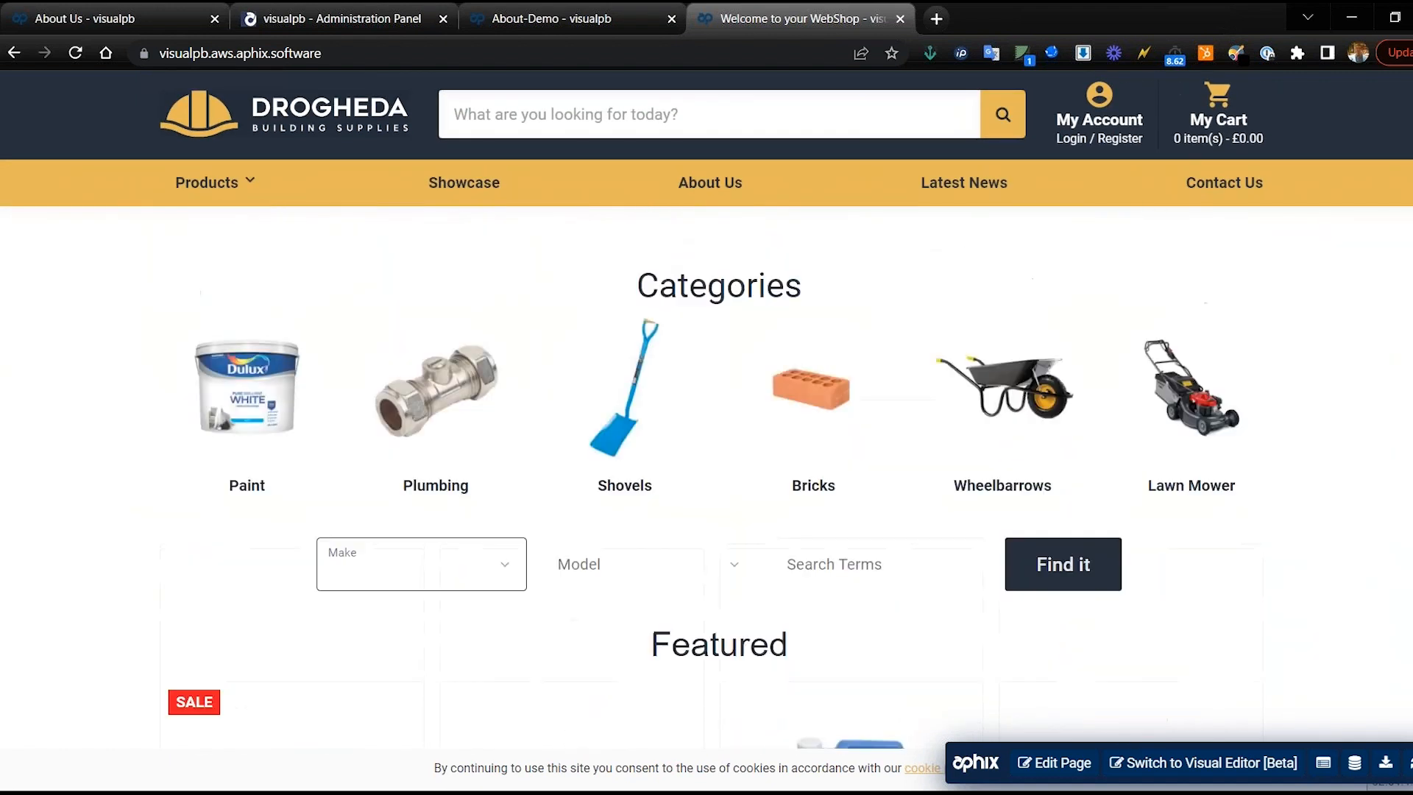
scroll(1139, 383, "up", 3)
scroll(1139, 383, "down", 3)
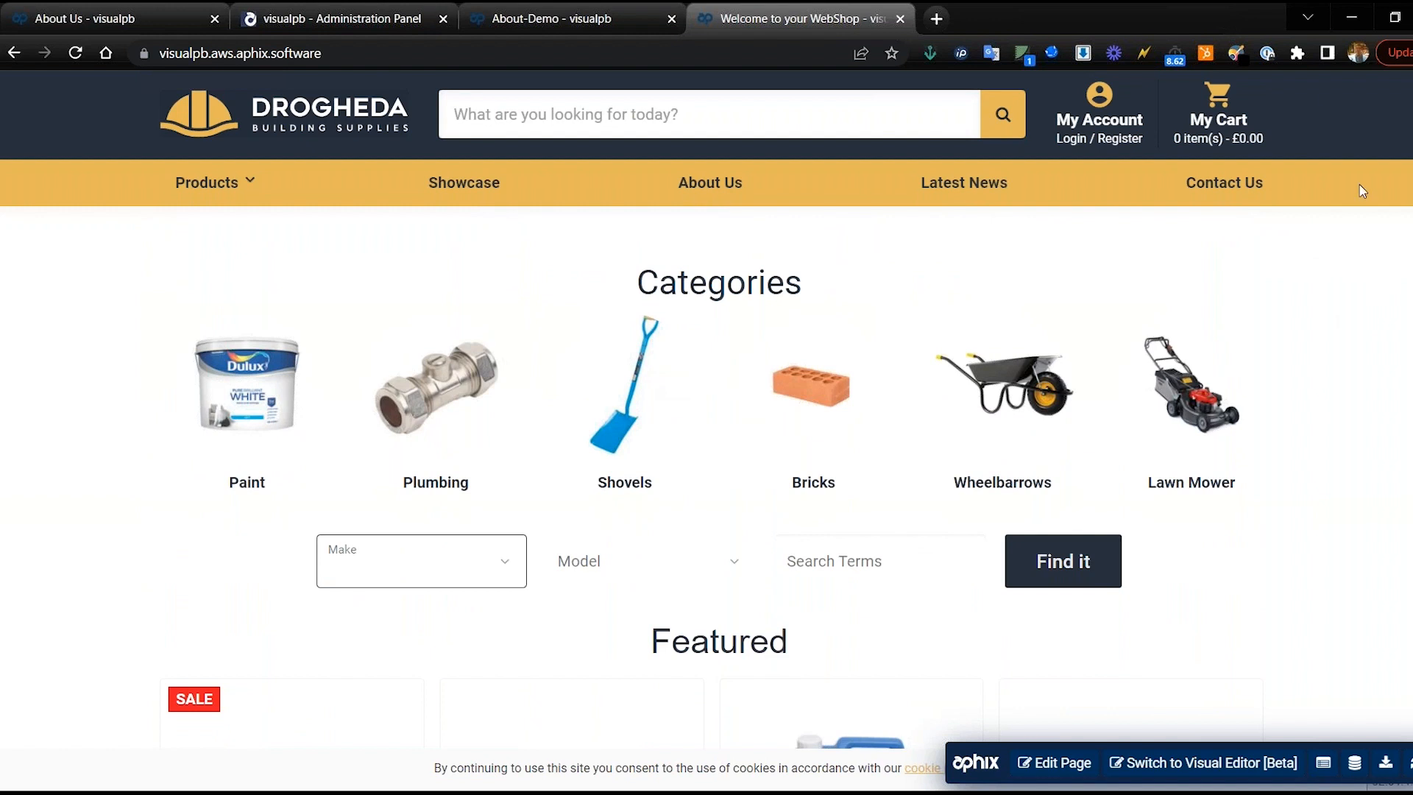
Step: Sample the navigation bar's yellow with the color picker extension and select its hex code #e7b857
left_click(1236, 54)
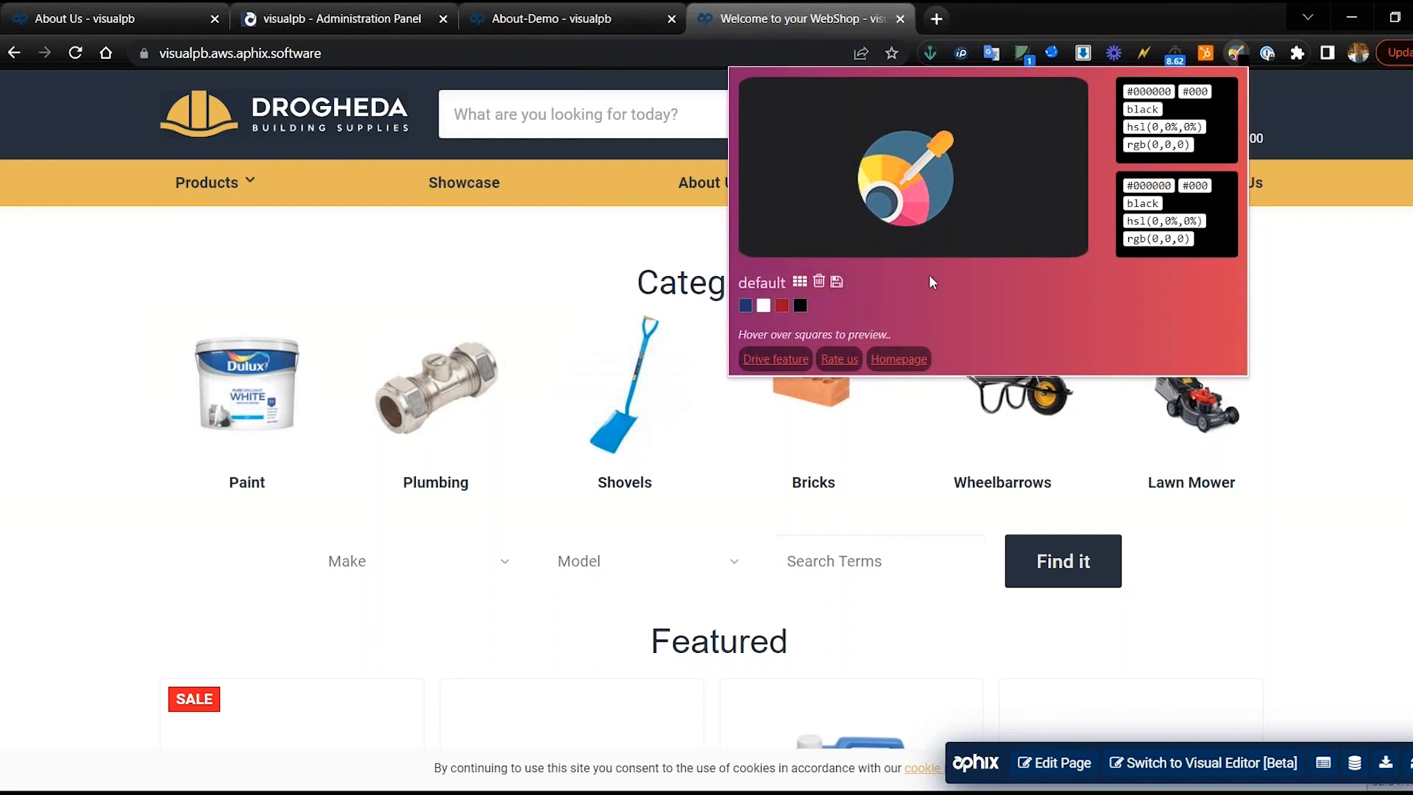
left_click(911, 183)
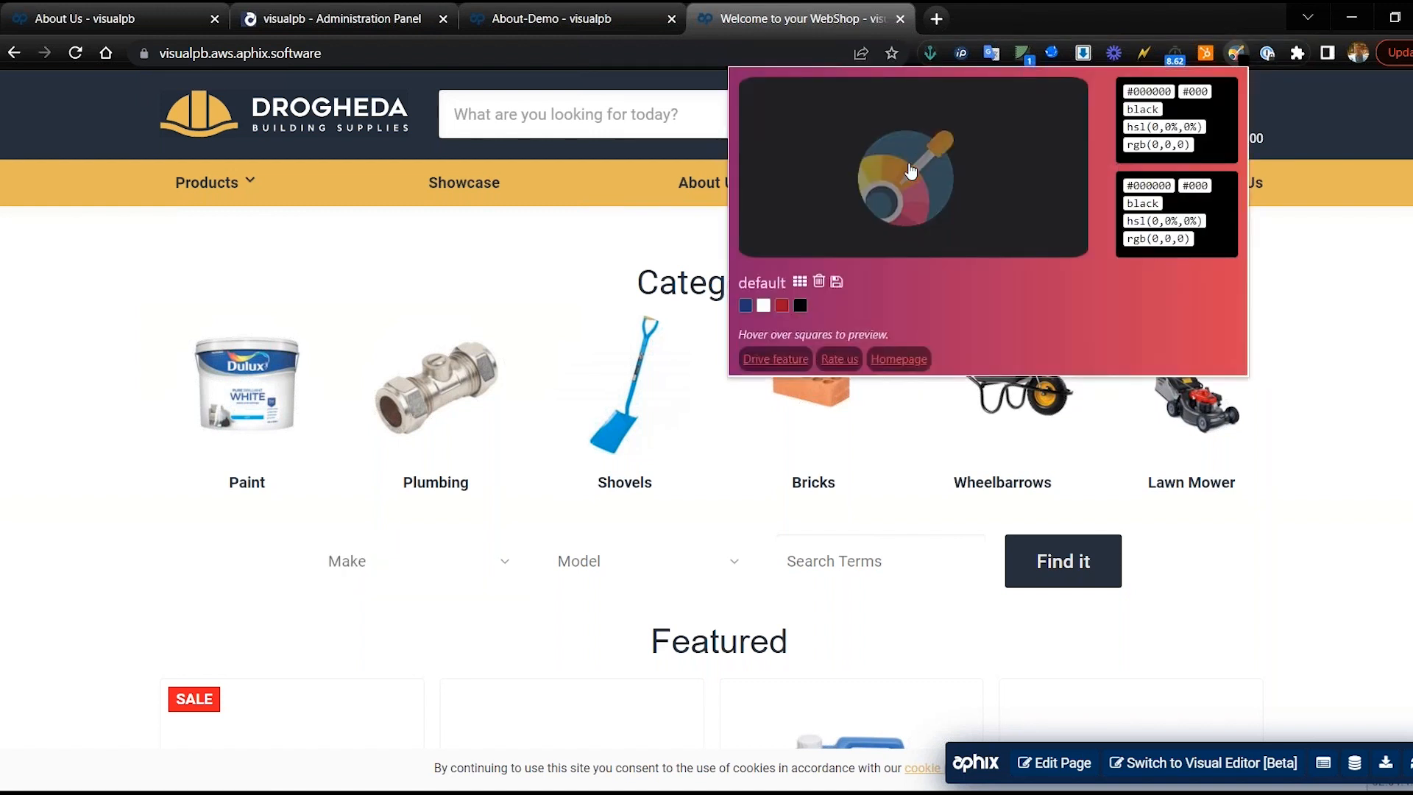
left_click(910, 171)
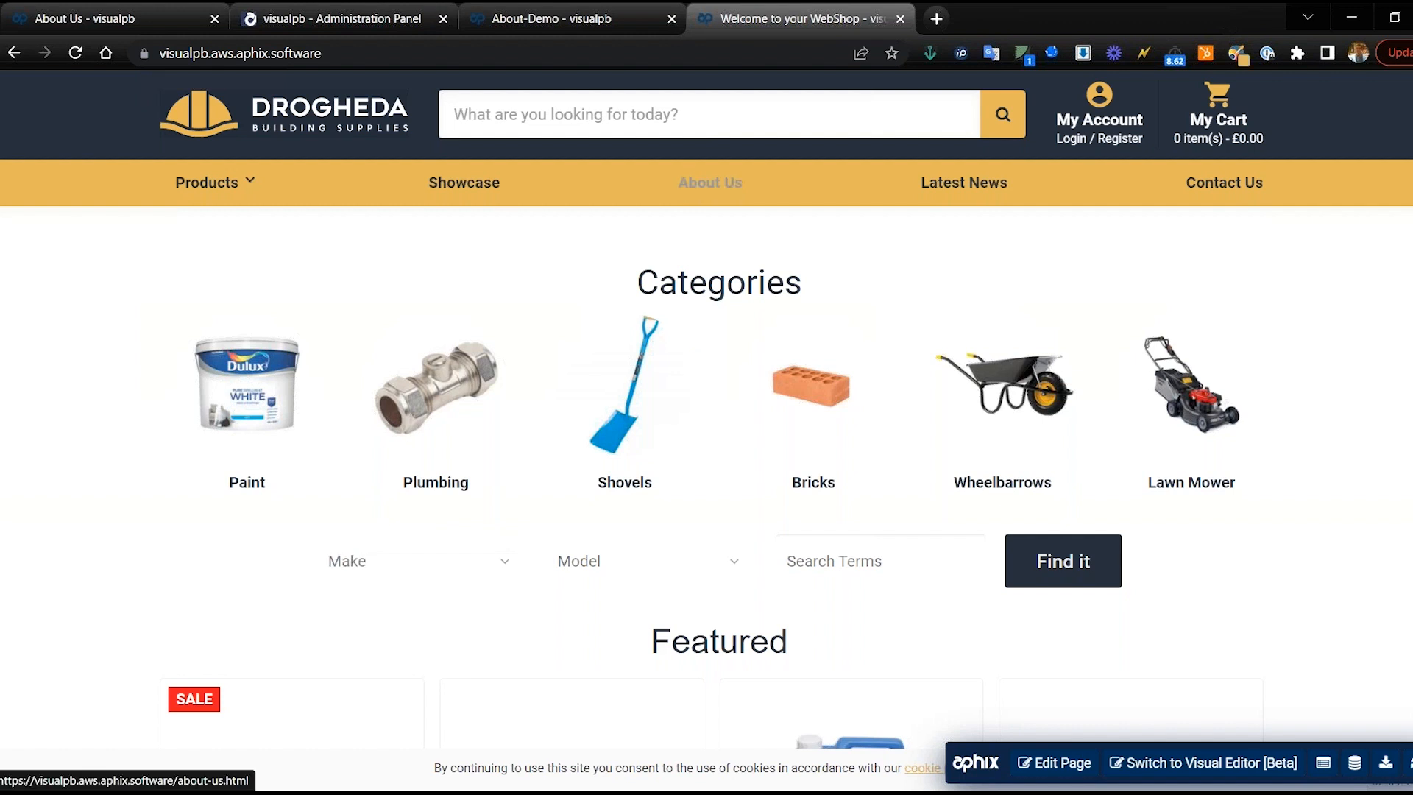
left_click(1236, 55)
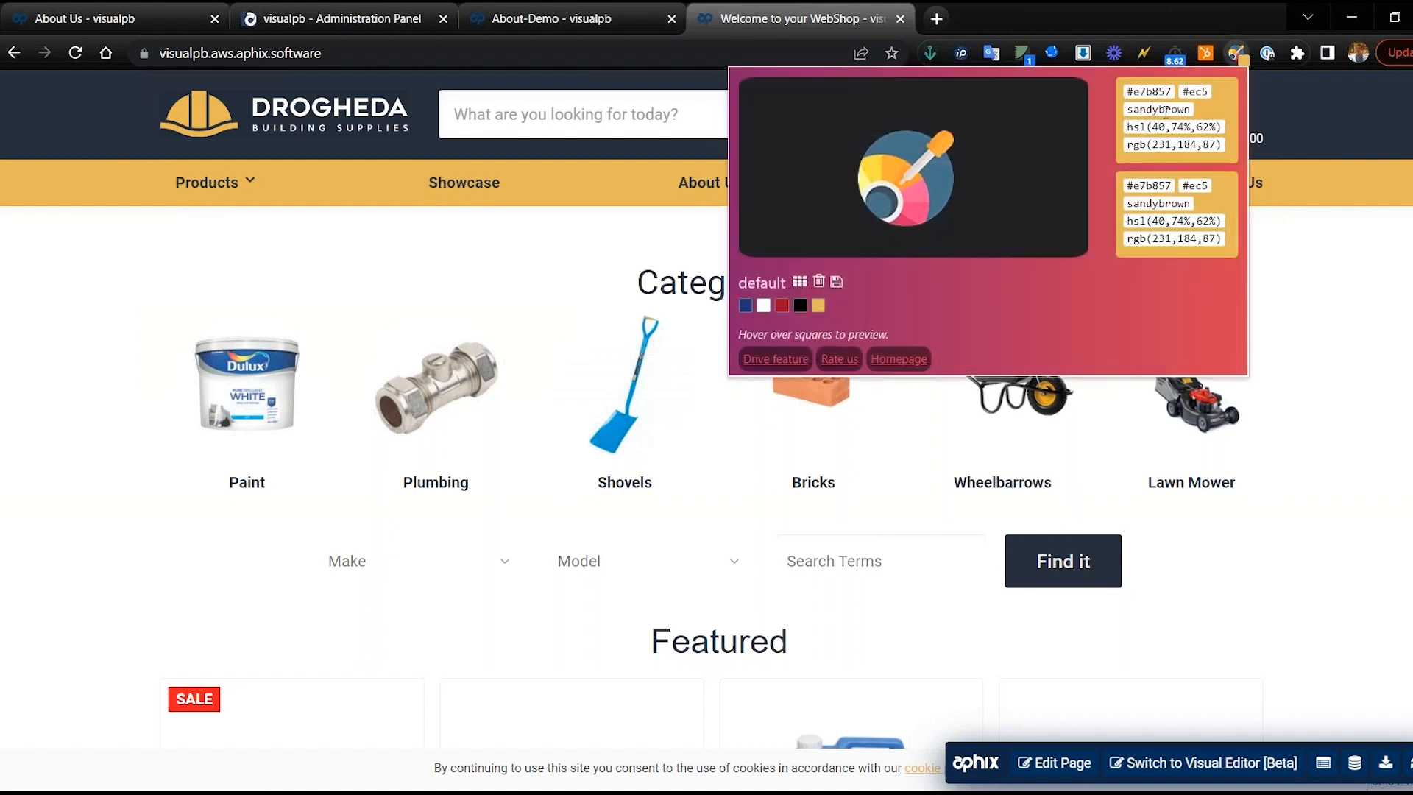
left_click_drag(1172, 99, 1129, 94)
left_click(1334, 364)
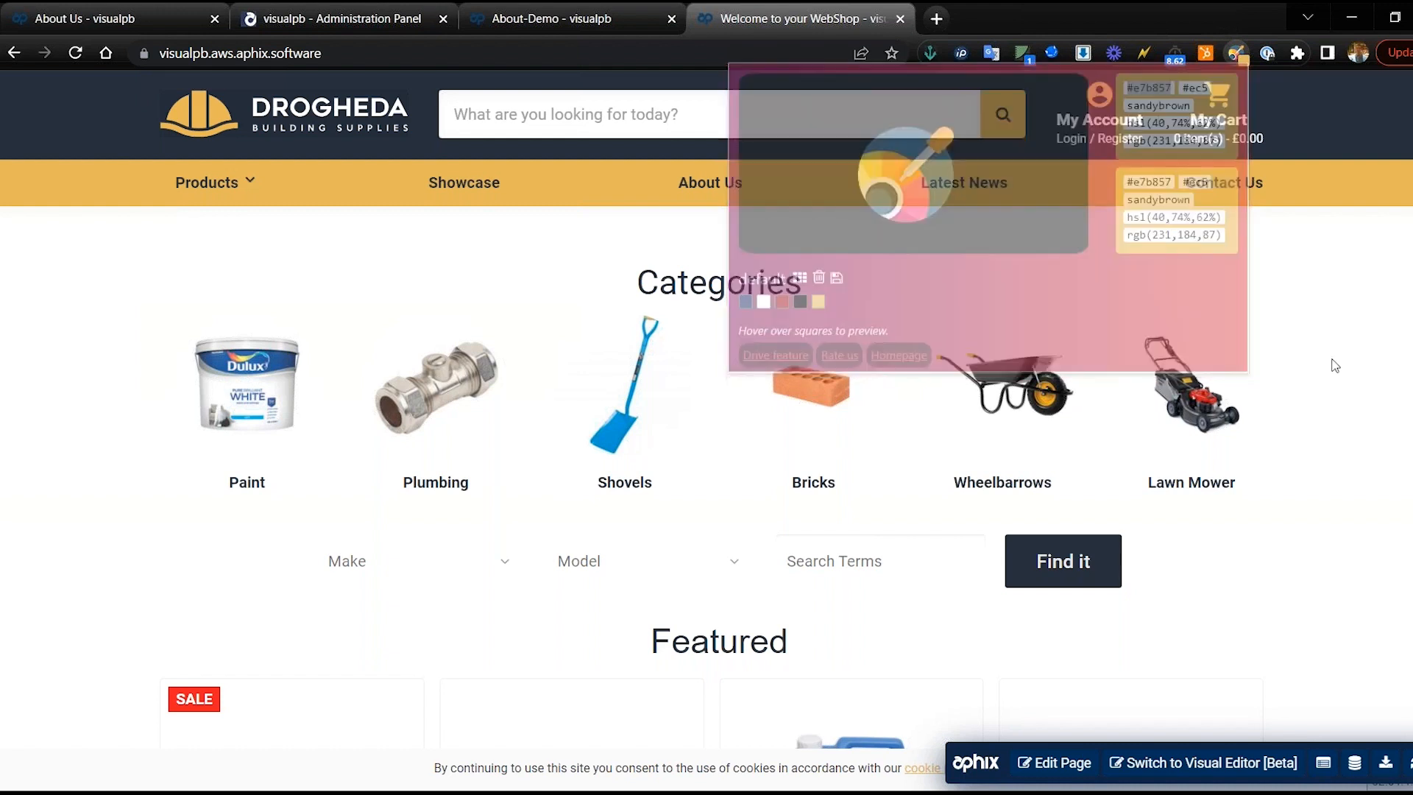
Step: Open the home page in the Visual Editor and bring up the settings of the Full Width section containing Categories
left_click(1190, 762)
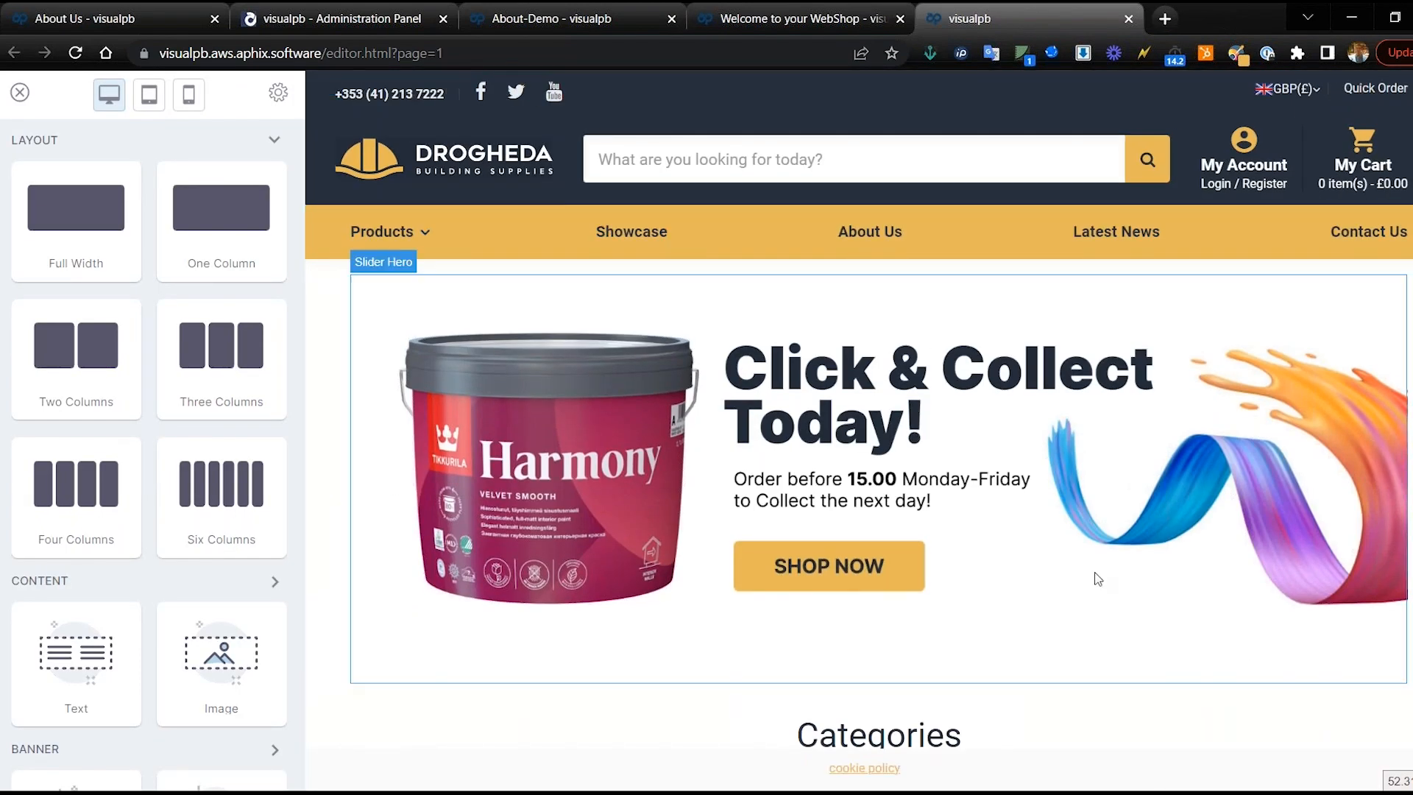
scroll(1098, 579, "down", 5)
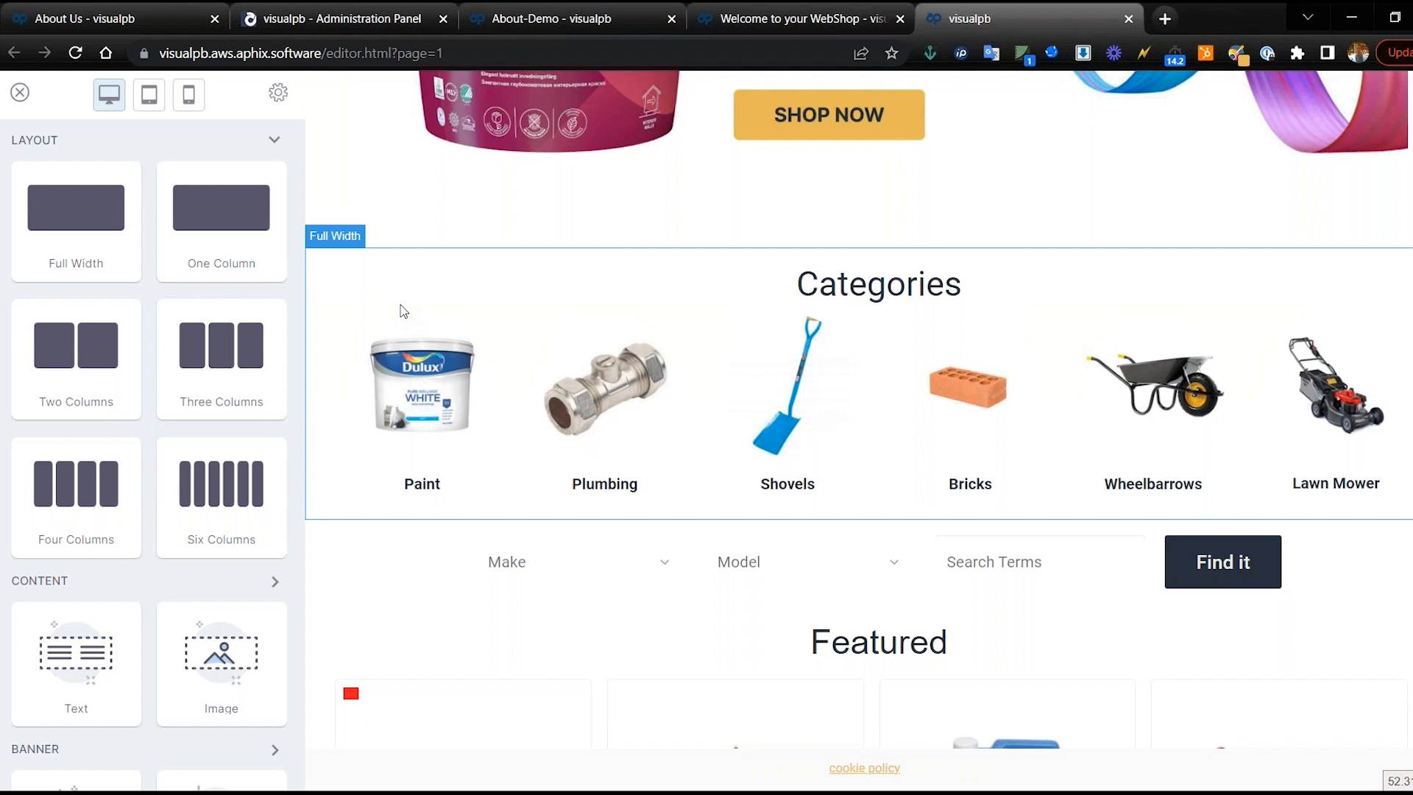
left_click(404, 311)
scroll(403, 311, "down", 1)
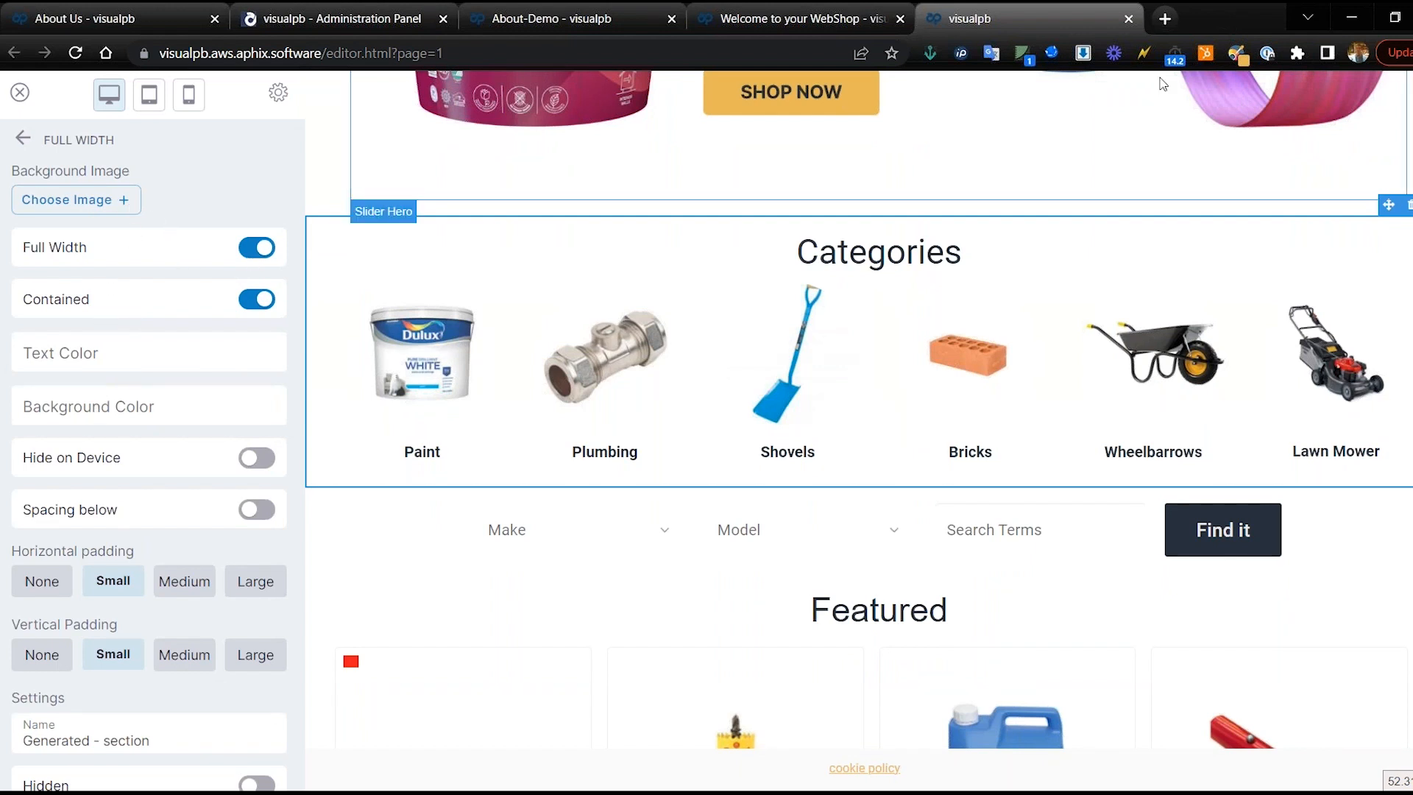
Step: Copy the hex code #e7b857 from the color picker extension and apply it as the Categories section's background color
left_click(1236, 56)
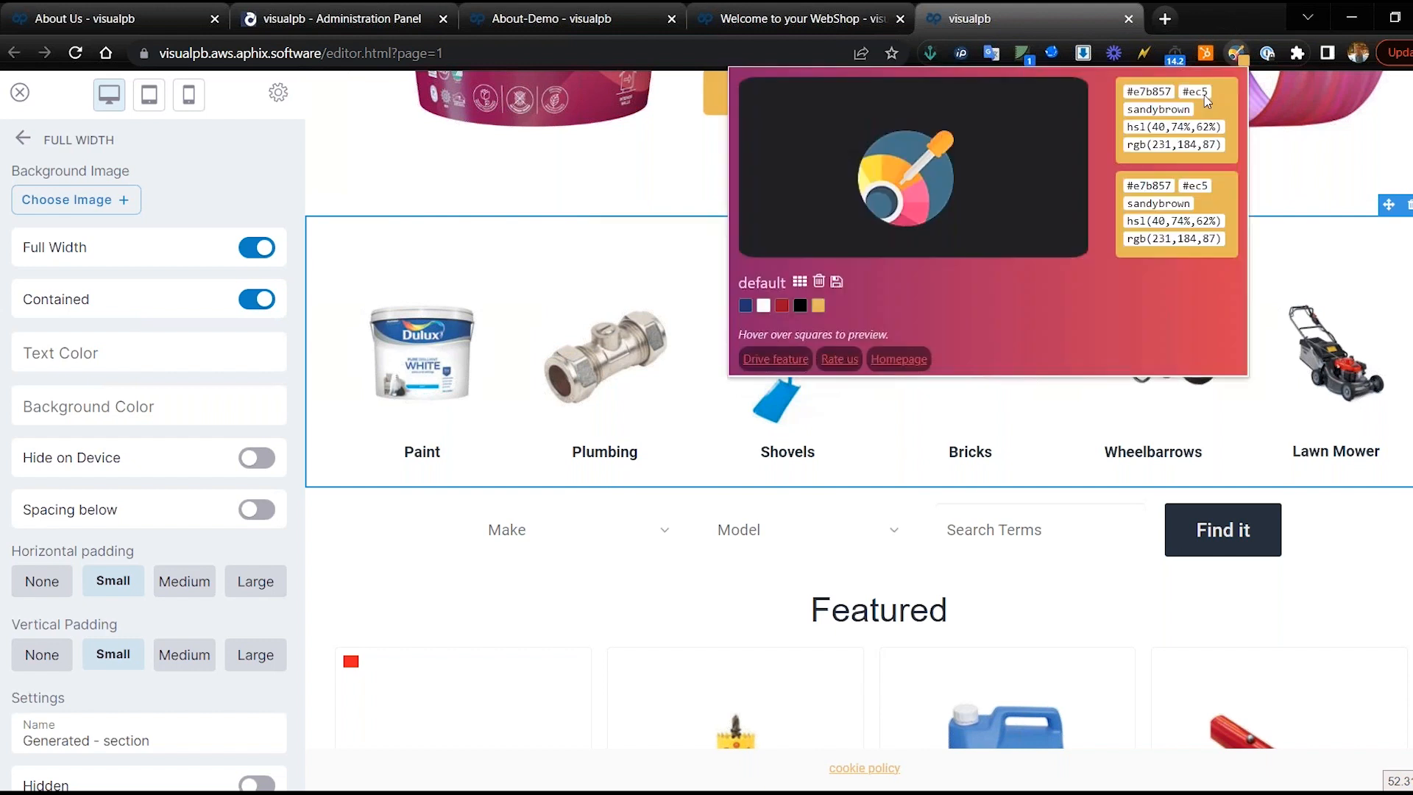
left_click_drag(1169, 93, 1125, 99)
key("ctrl+c")
left_click(94, 414)
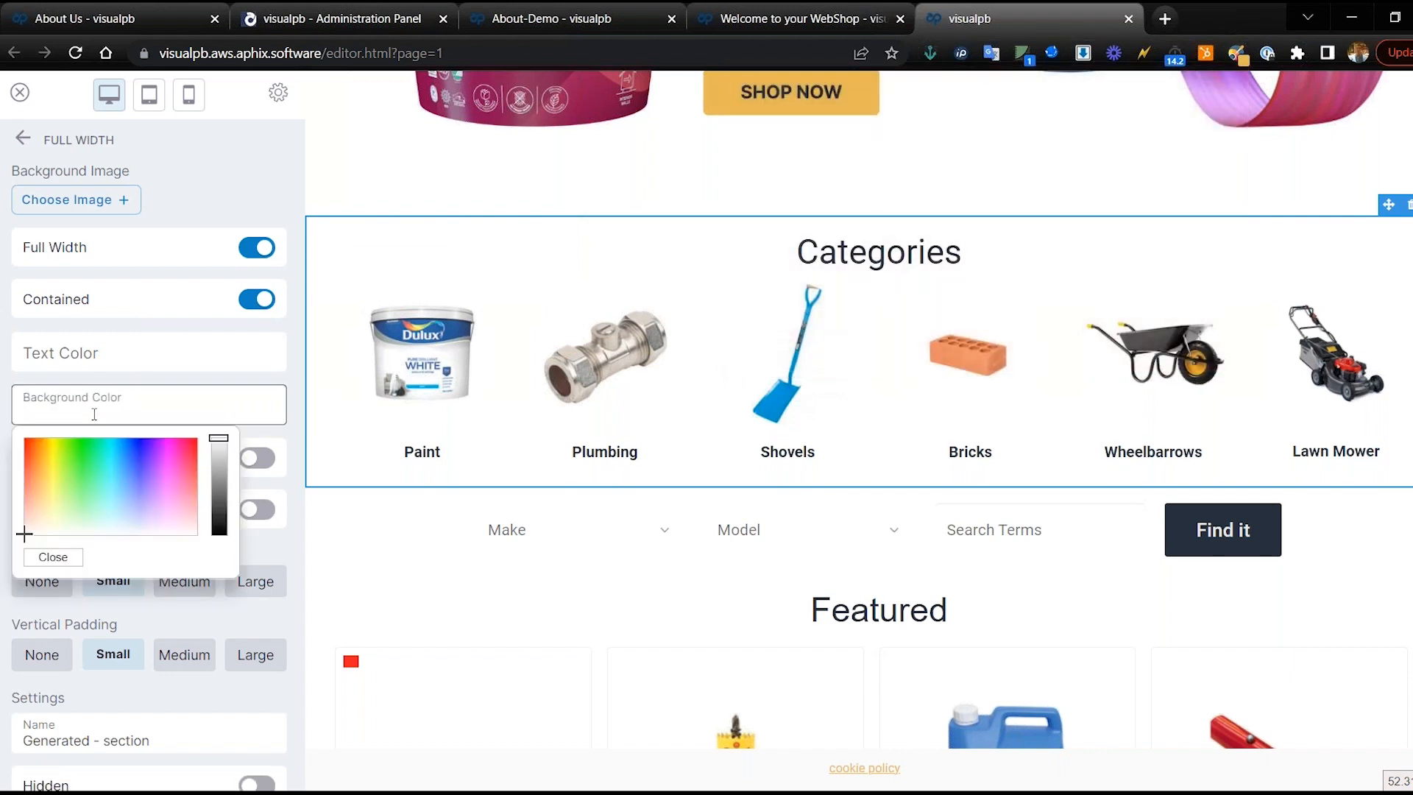
key("ctrl+v")
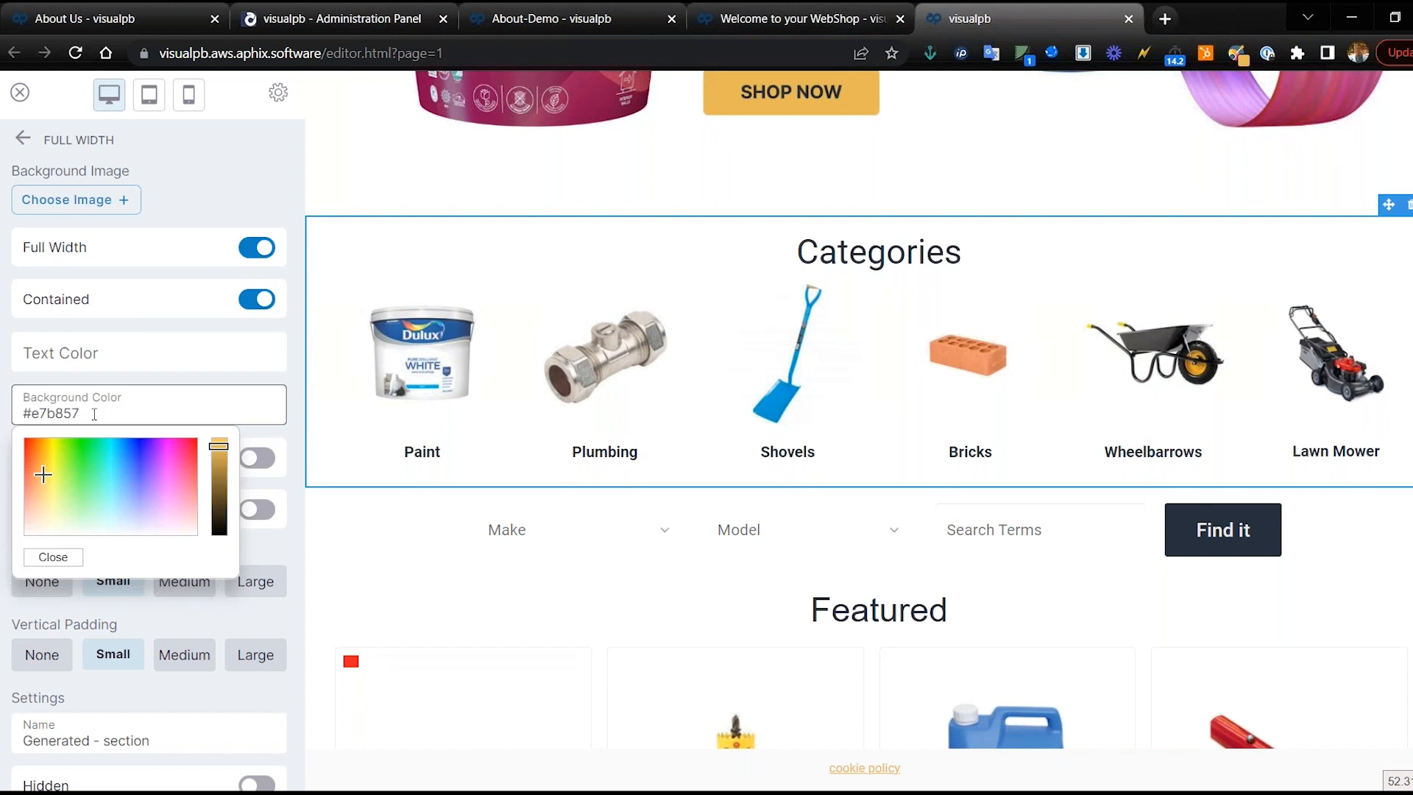
left_click(53, 557)
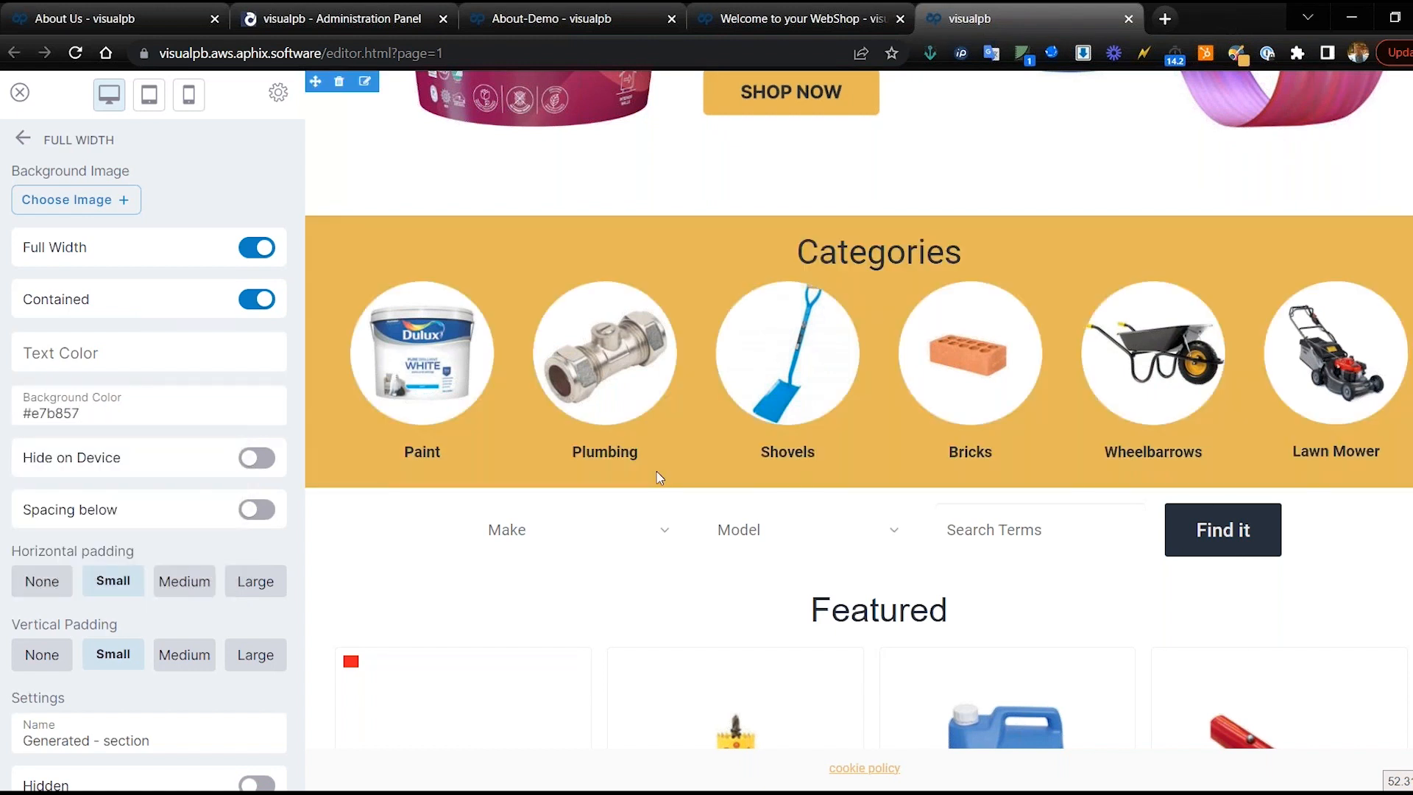
Step: Set the background color of the section holding the Make/Model search row to #e7b857 and look over the restyled home page
left_click(332, 507)
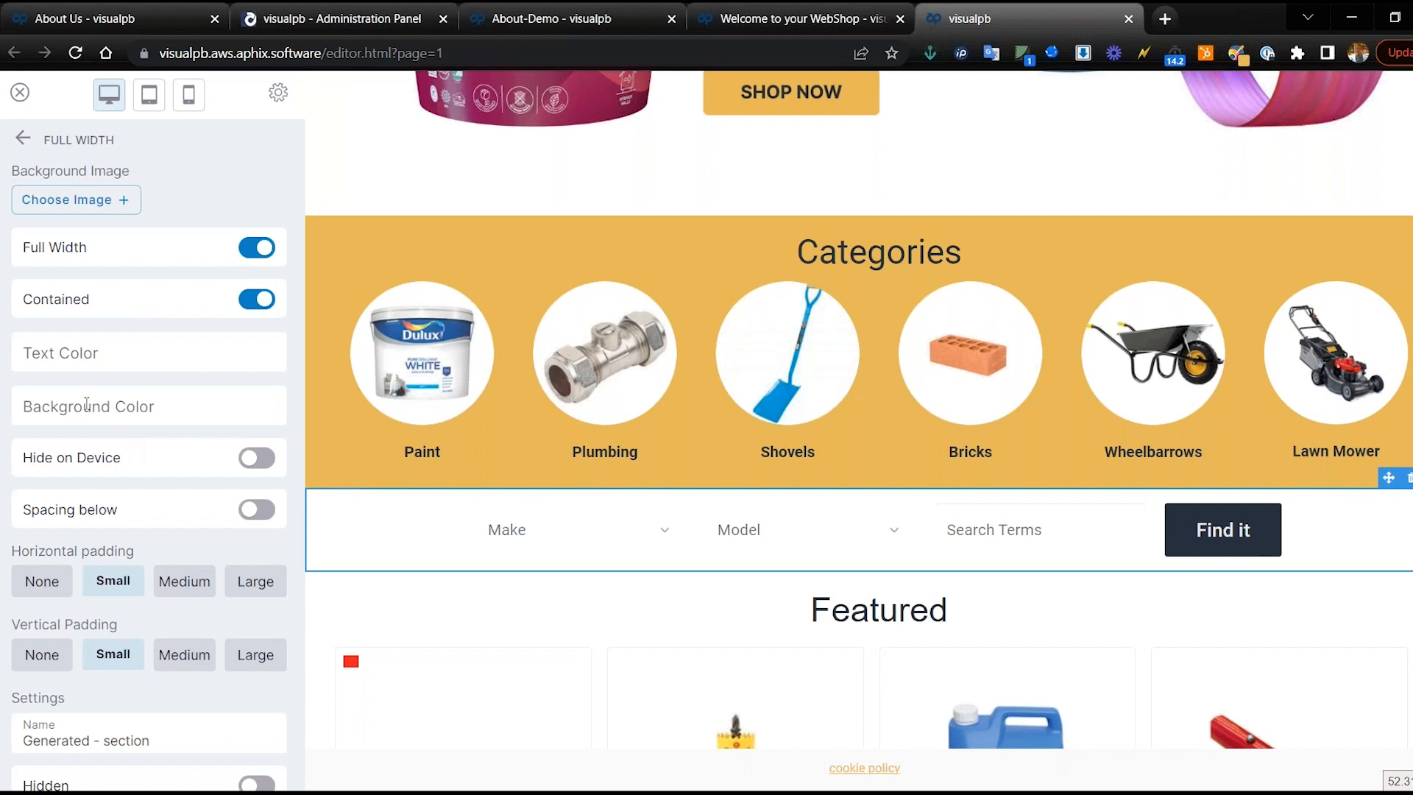
left_click(87, 404)
key("ctrl+v")
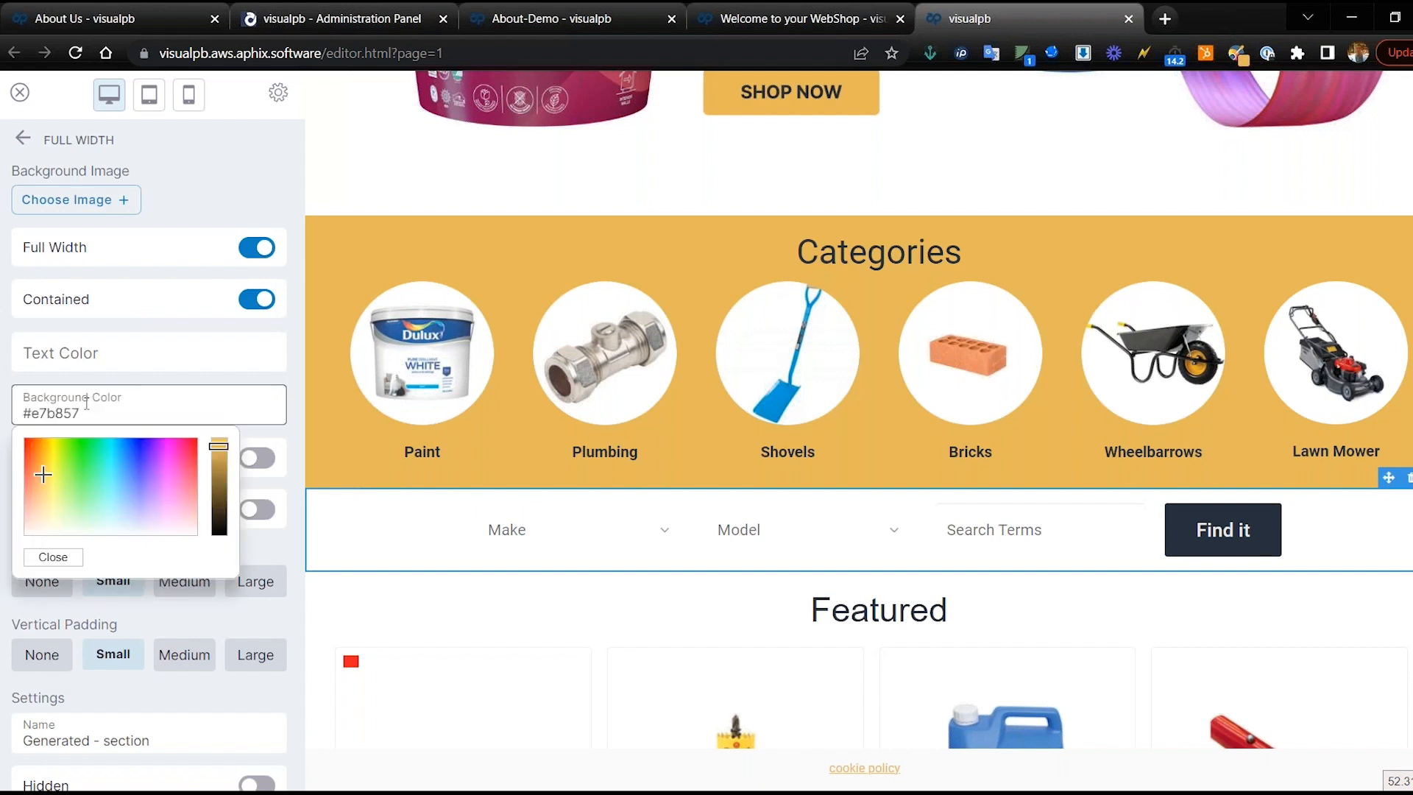
left_click(62, 561)
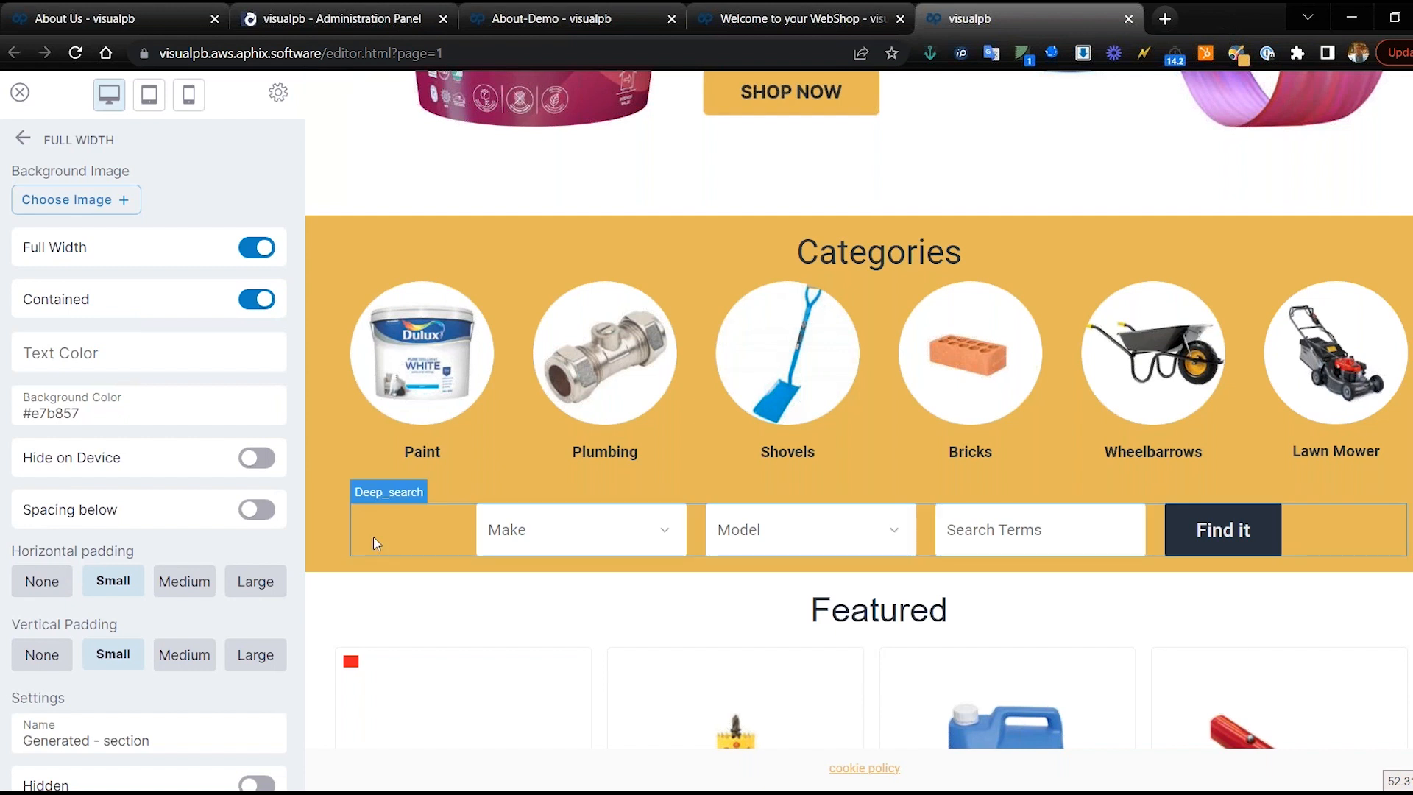
scroll(371, 539, "down", 1)
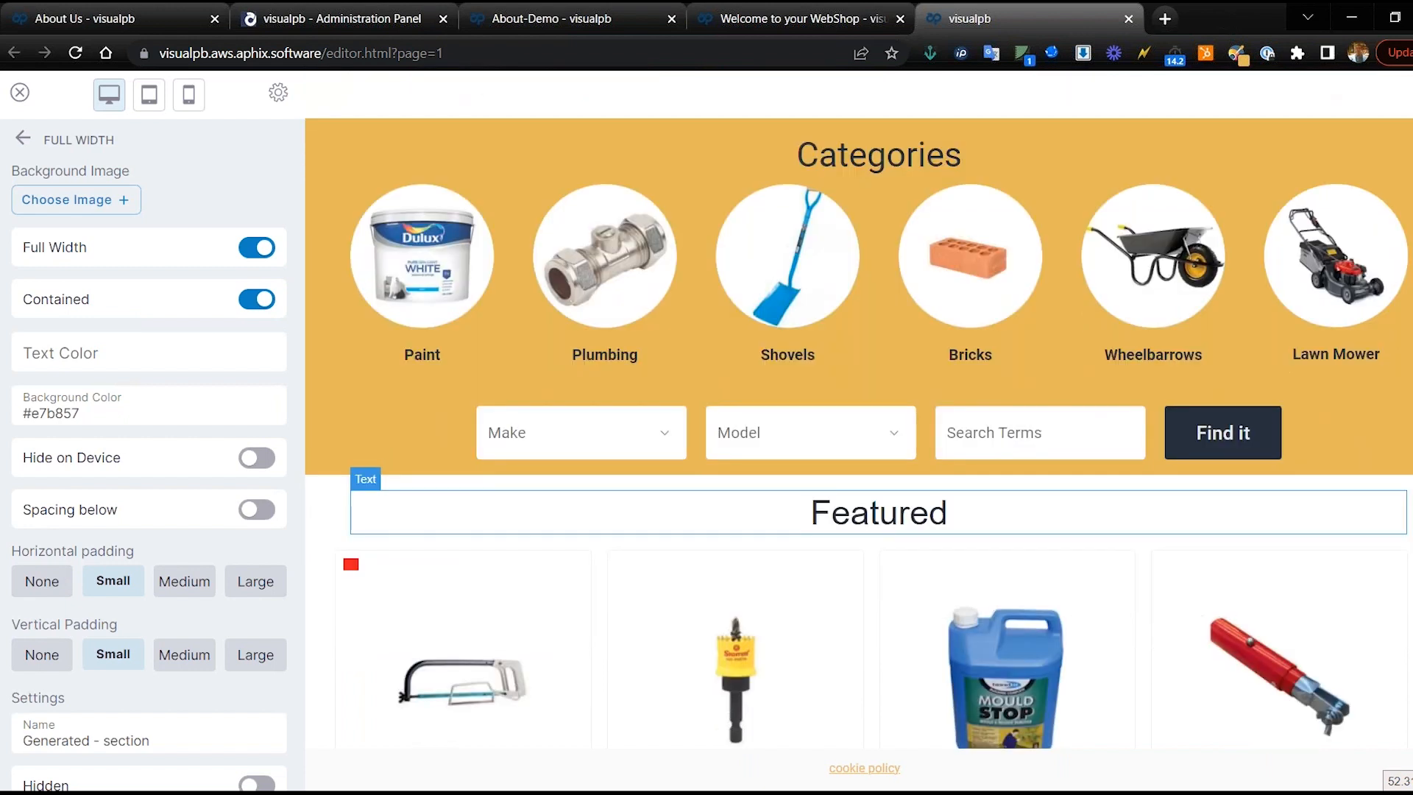
scroll(372, 540, "up", 1)
scroll(372, 540, "up", 2)
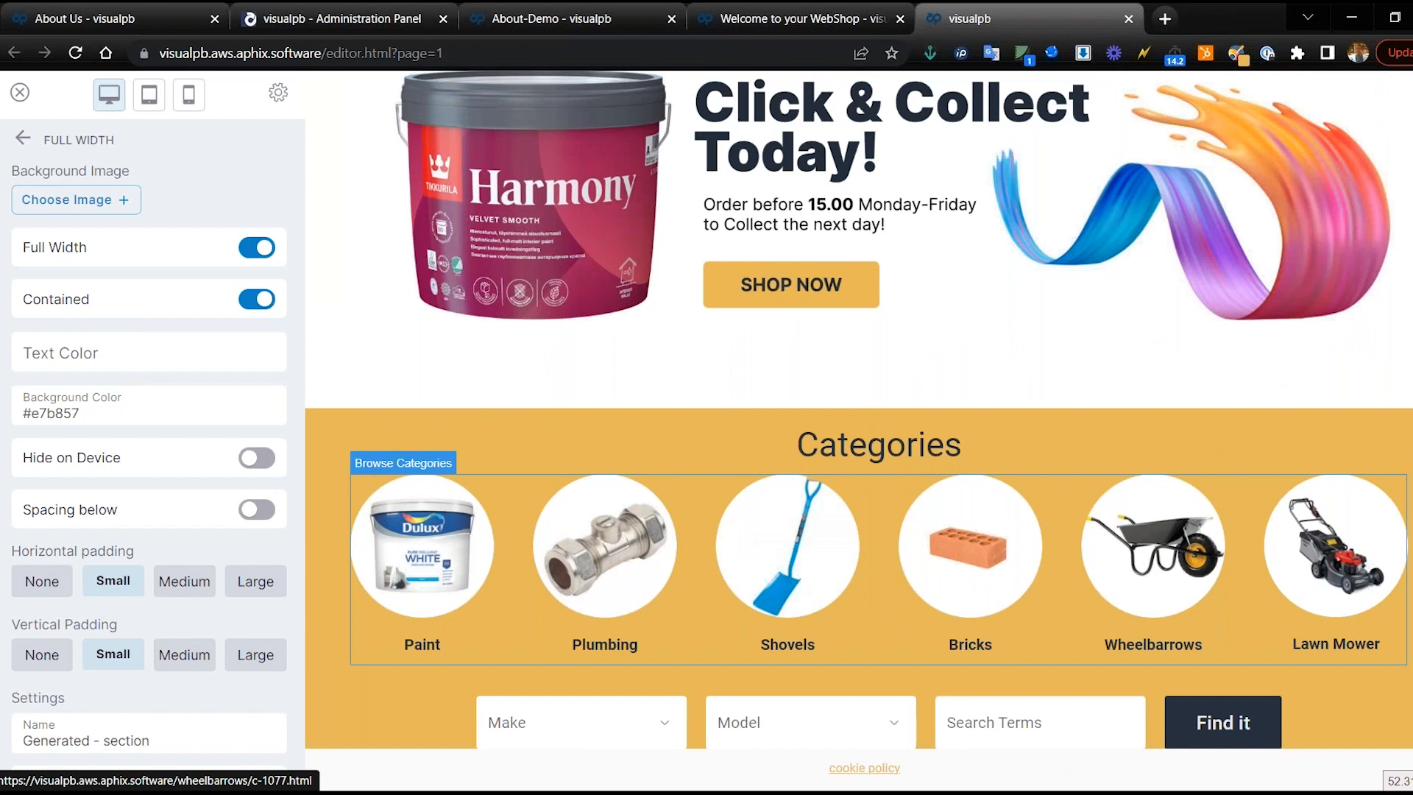
scroll(1289, 232, "up", 3)
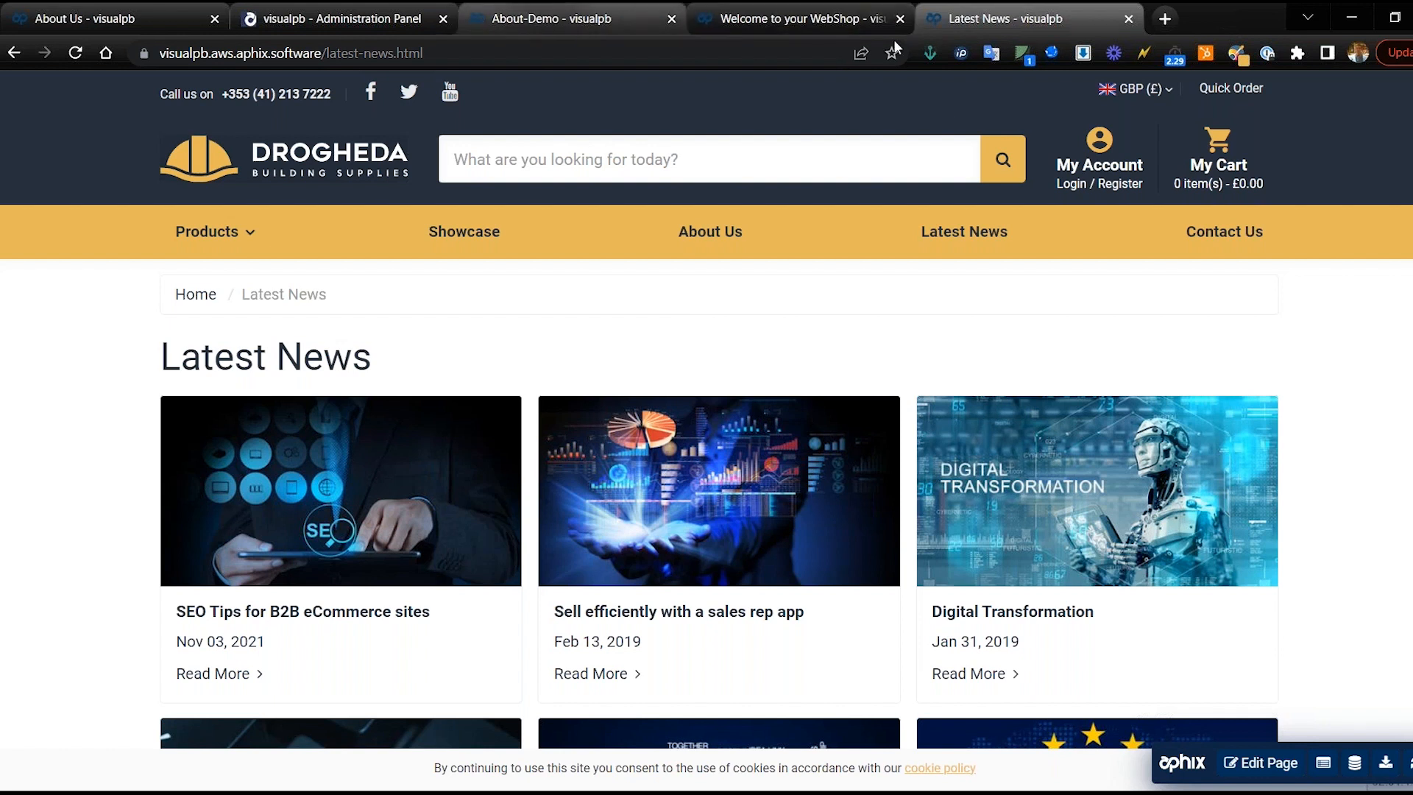
Step: Switch to the administration panel and bring up the list of content pages
left_click(567, 20)
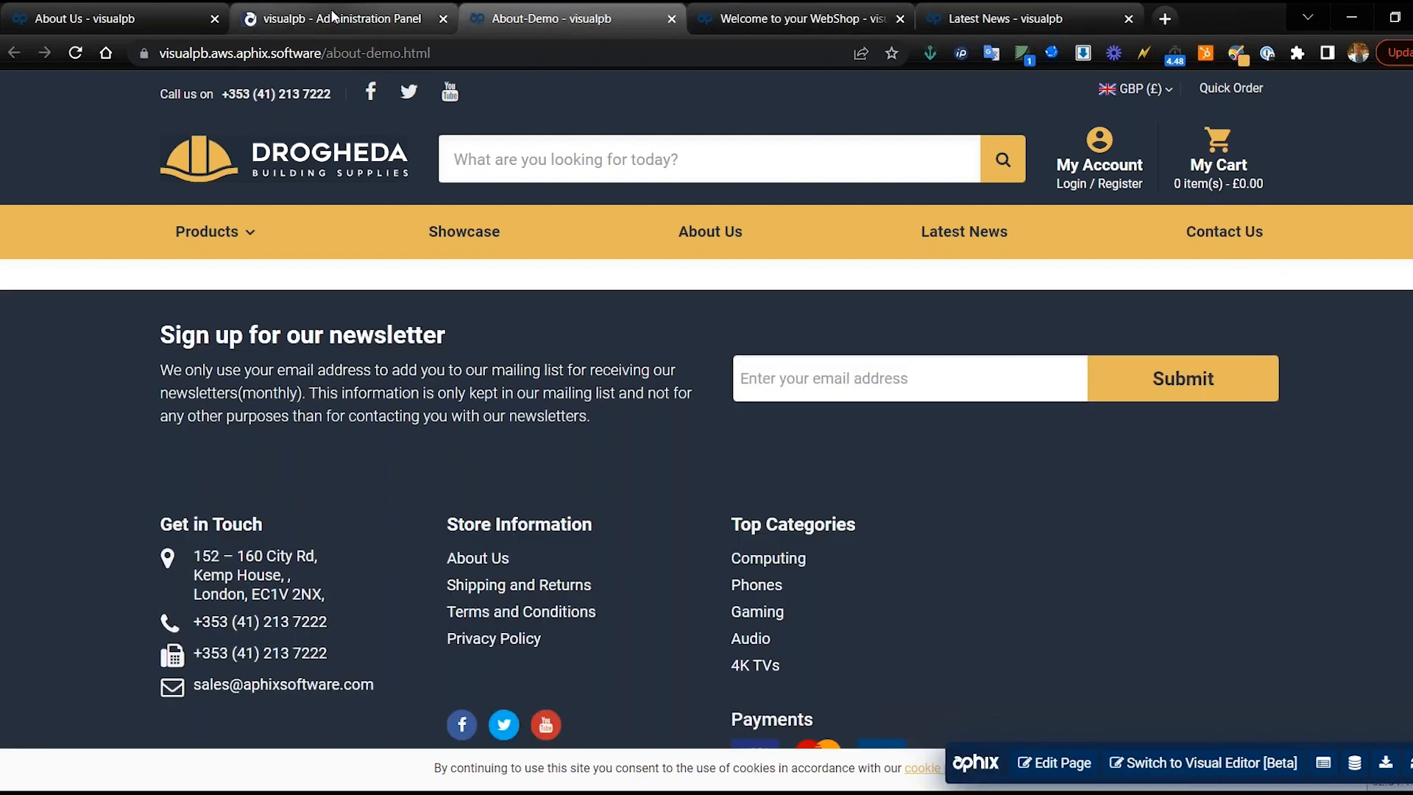
left_click(360, 19)
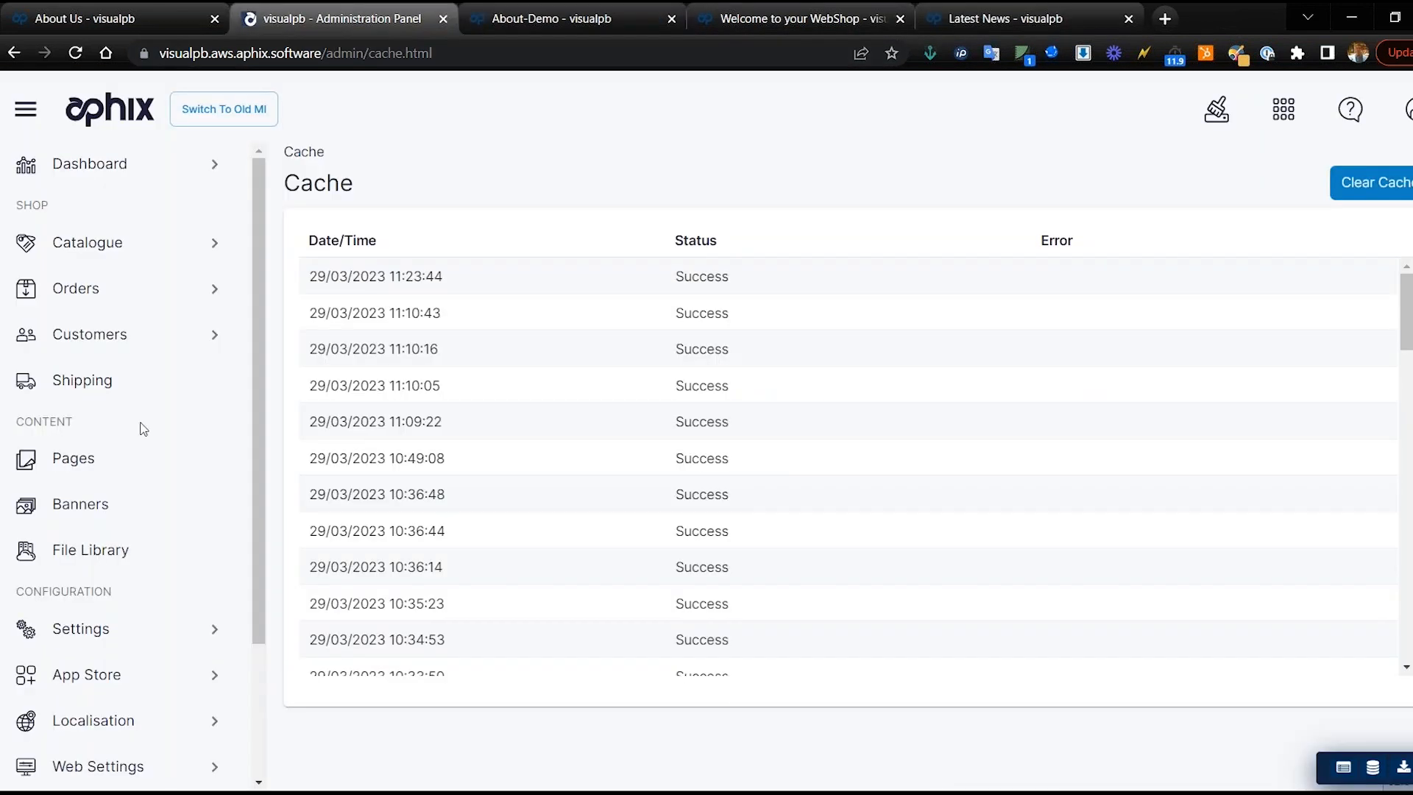
left_click(78, 475)
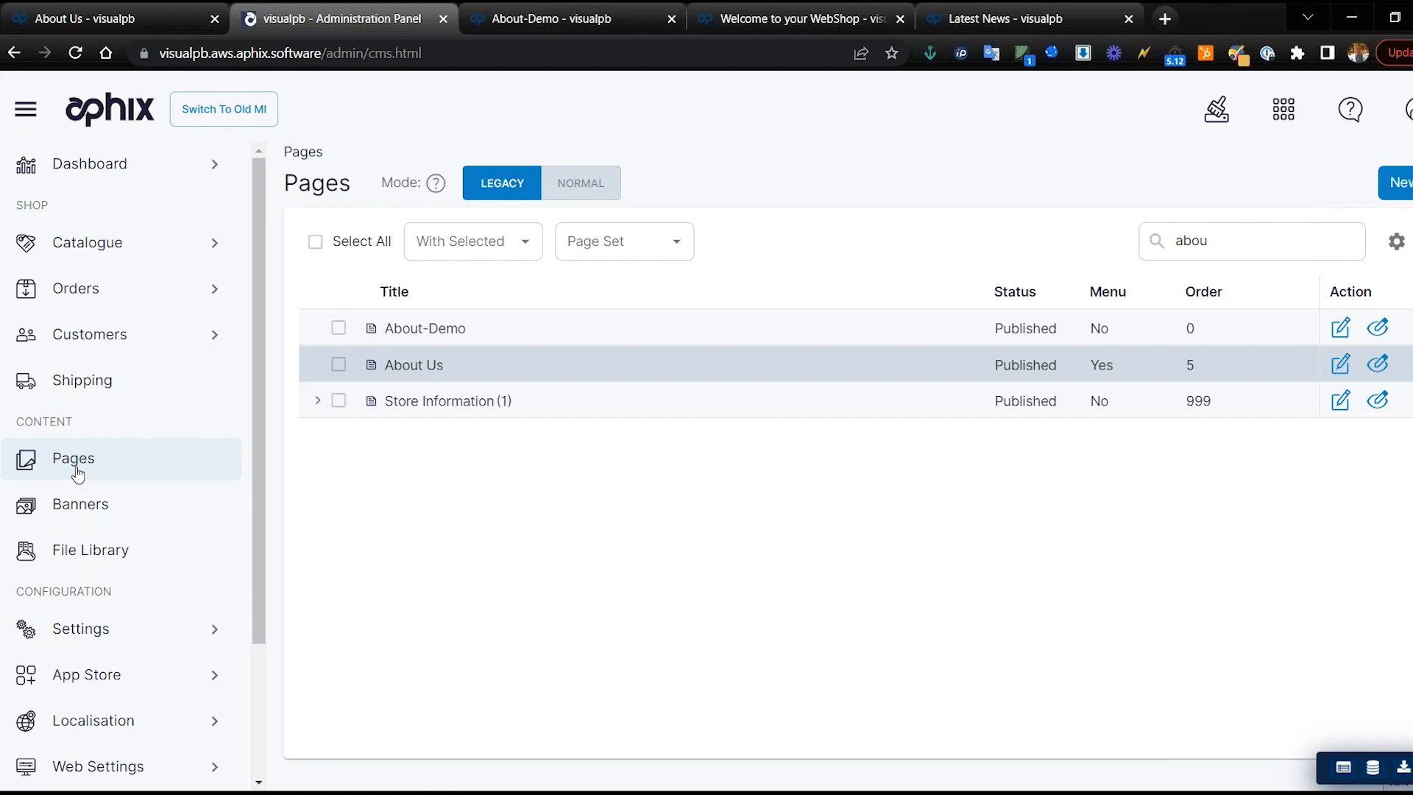
Step: Clear the title search in the Pages list and open the Latest News page for editing
left_click(1301, 236)
key("BackSpace")
key("BackSpace")
key("BackSpace")
key("BackSpace")
scroll(697, 505, "down", 3)
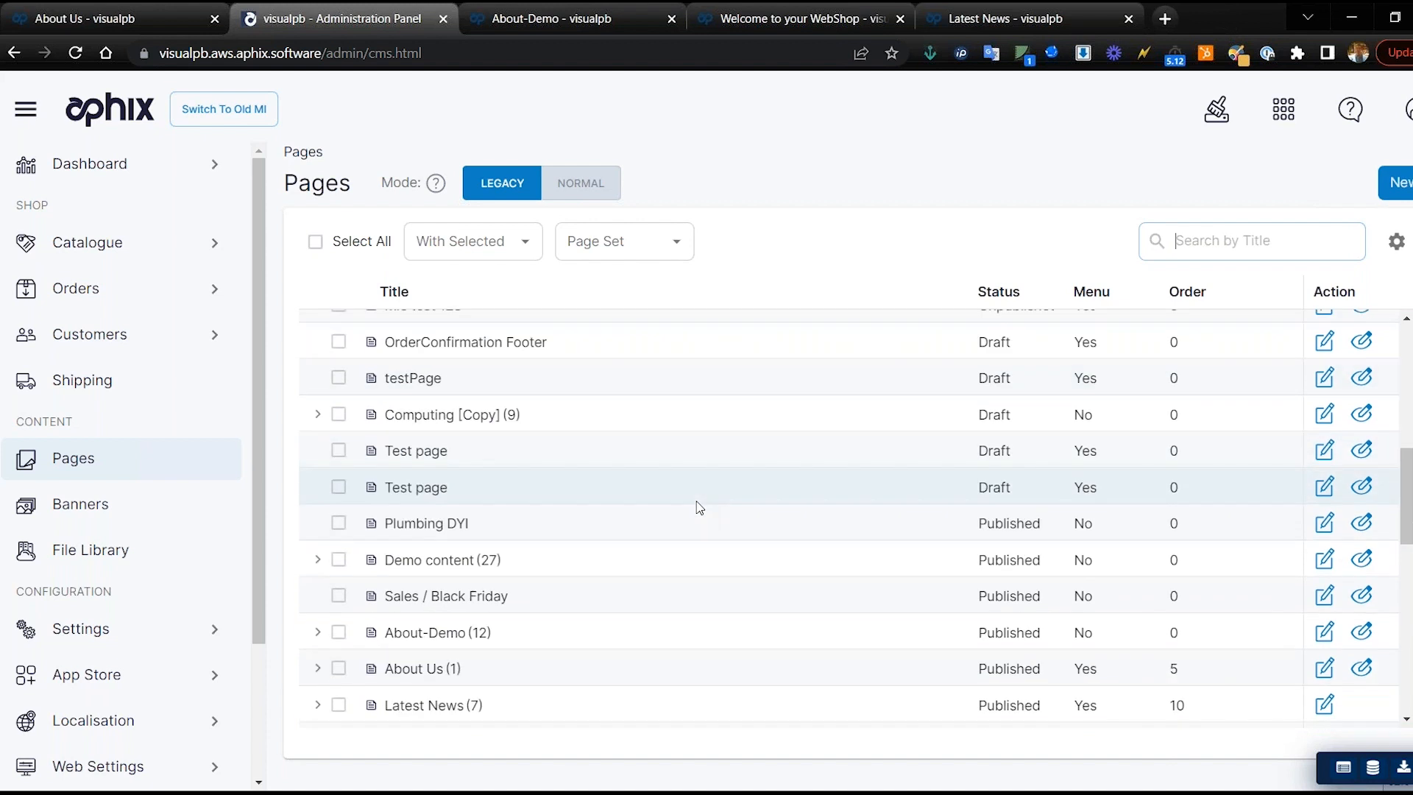
scroll(463, 545, "down", 3)
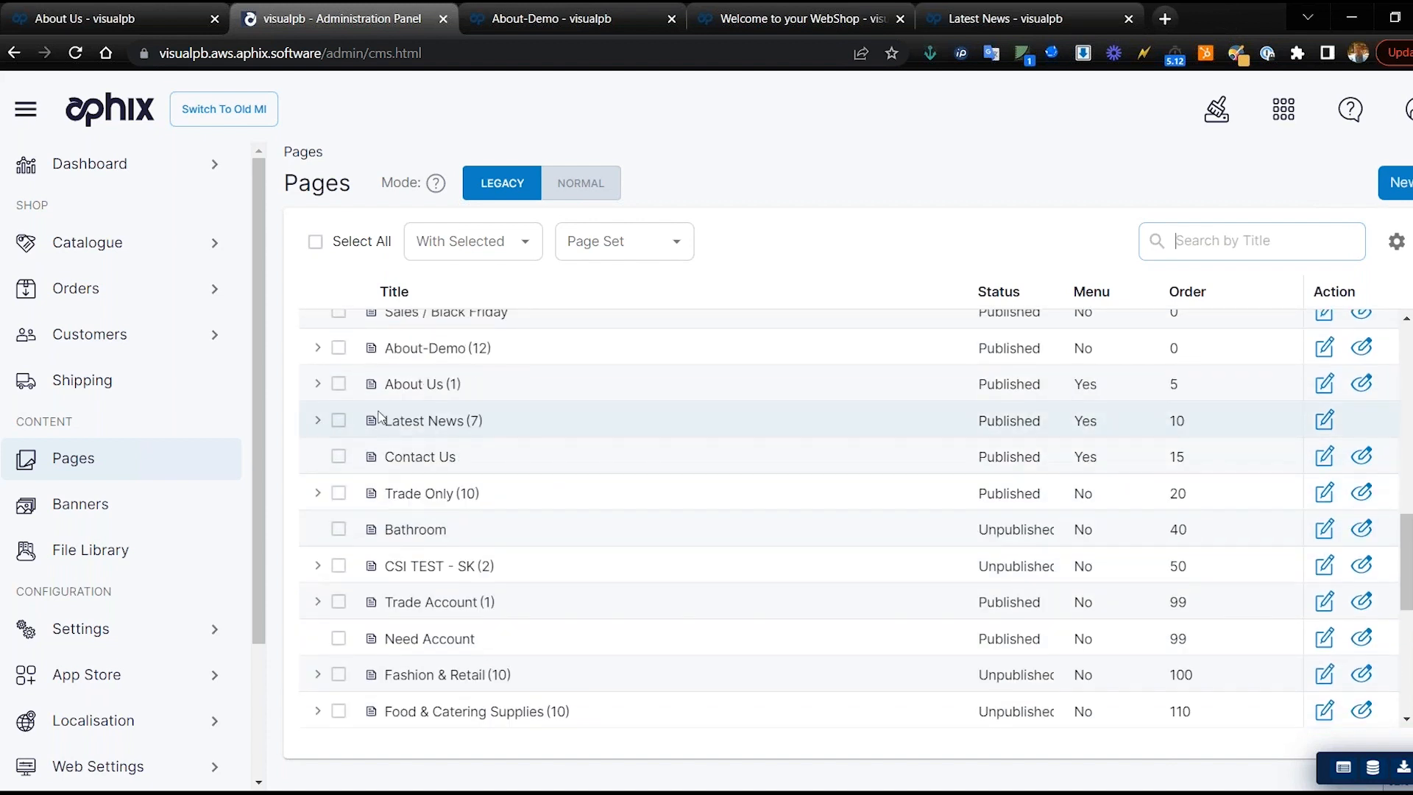
left_click(441, 421)
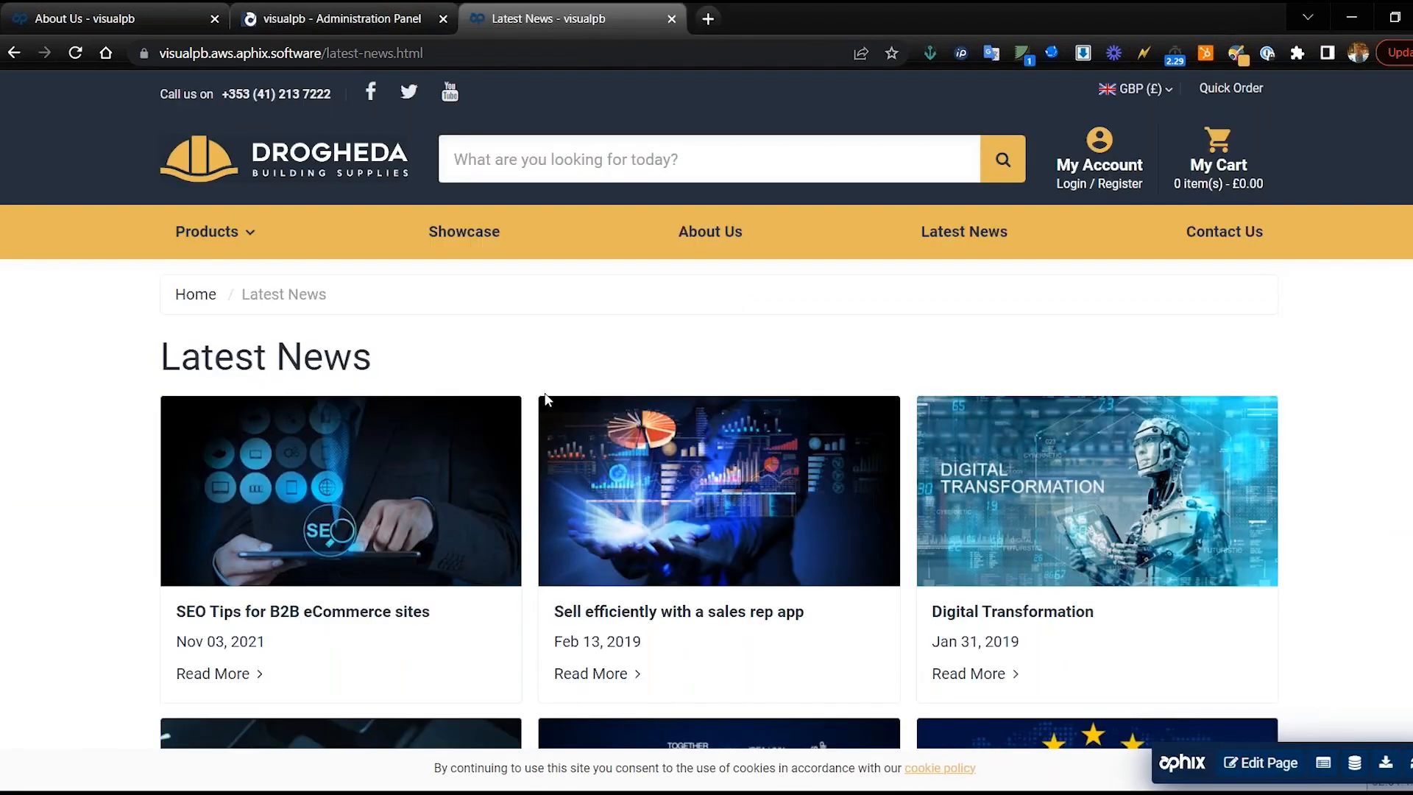
Step: Review the article cards of the Latest News page on the storefront
scroll(546, 397, "down", 8)
scroll(545, 397, "up", 5)
scroll(545, 399, "up", 5)
scroll(544, 398, "down", 2)
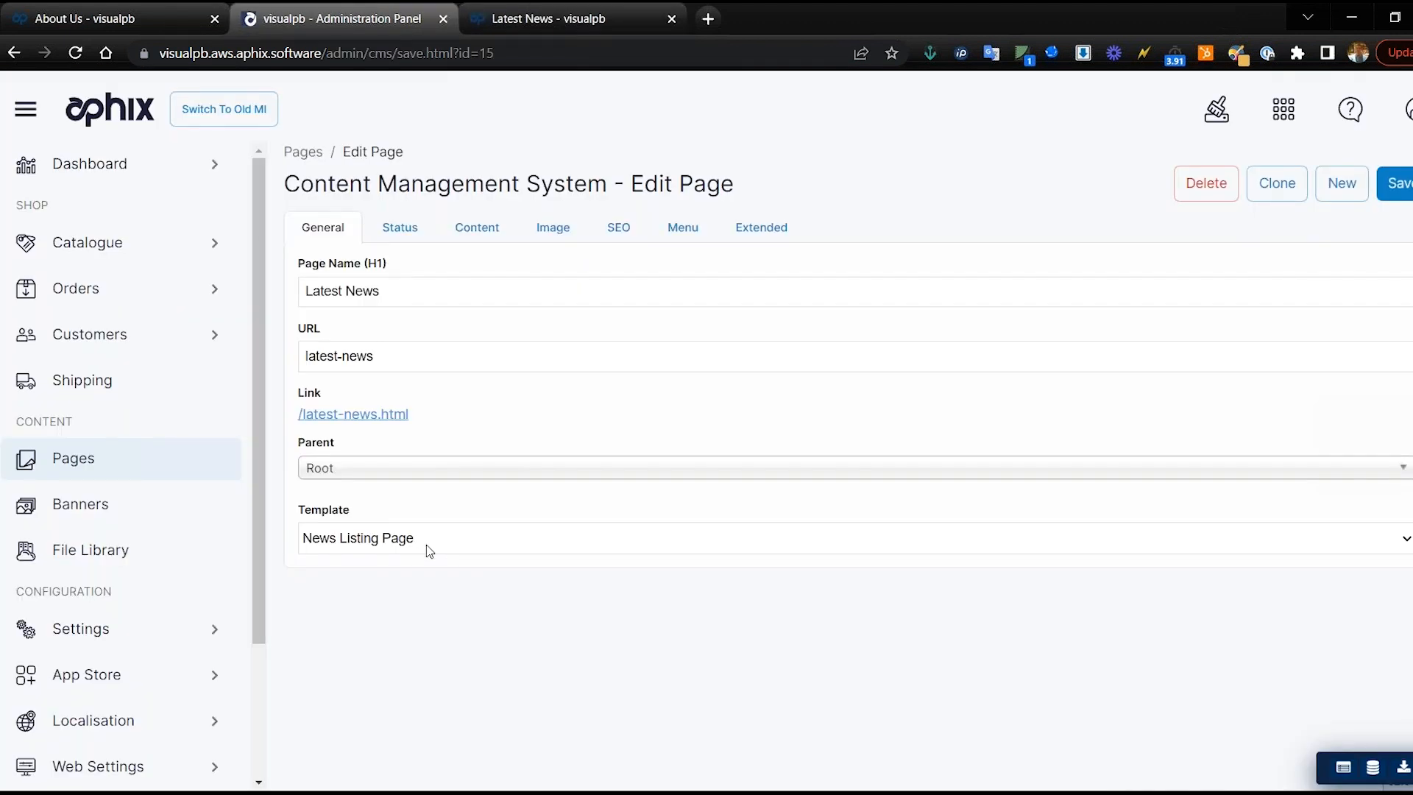
Step: Change the Latest News page's template to Accordion and save the page
left_click(429, 548)
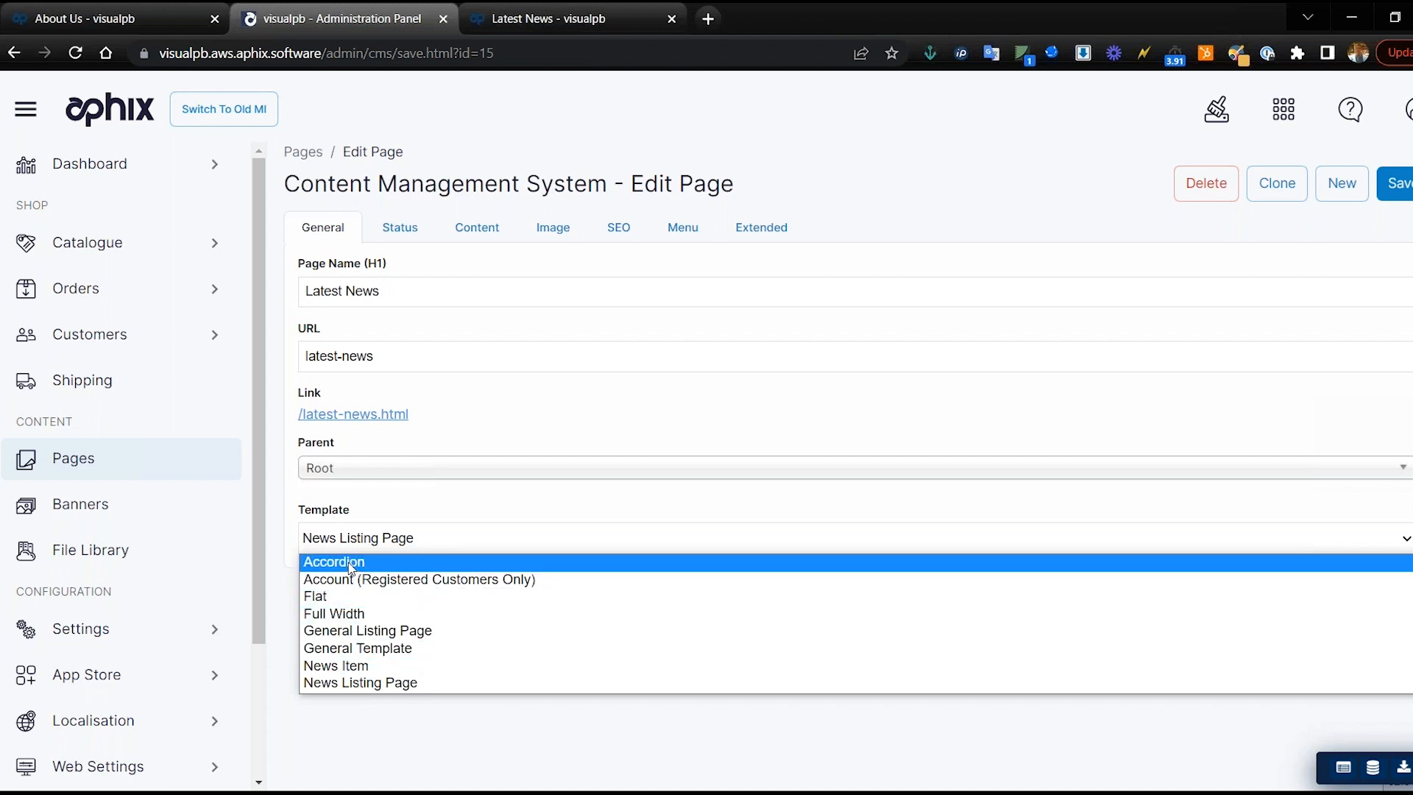
left_click(412, 562)
left_click(1401, 183)
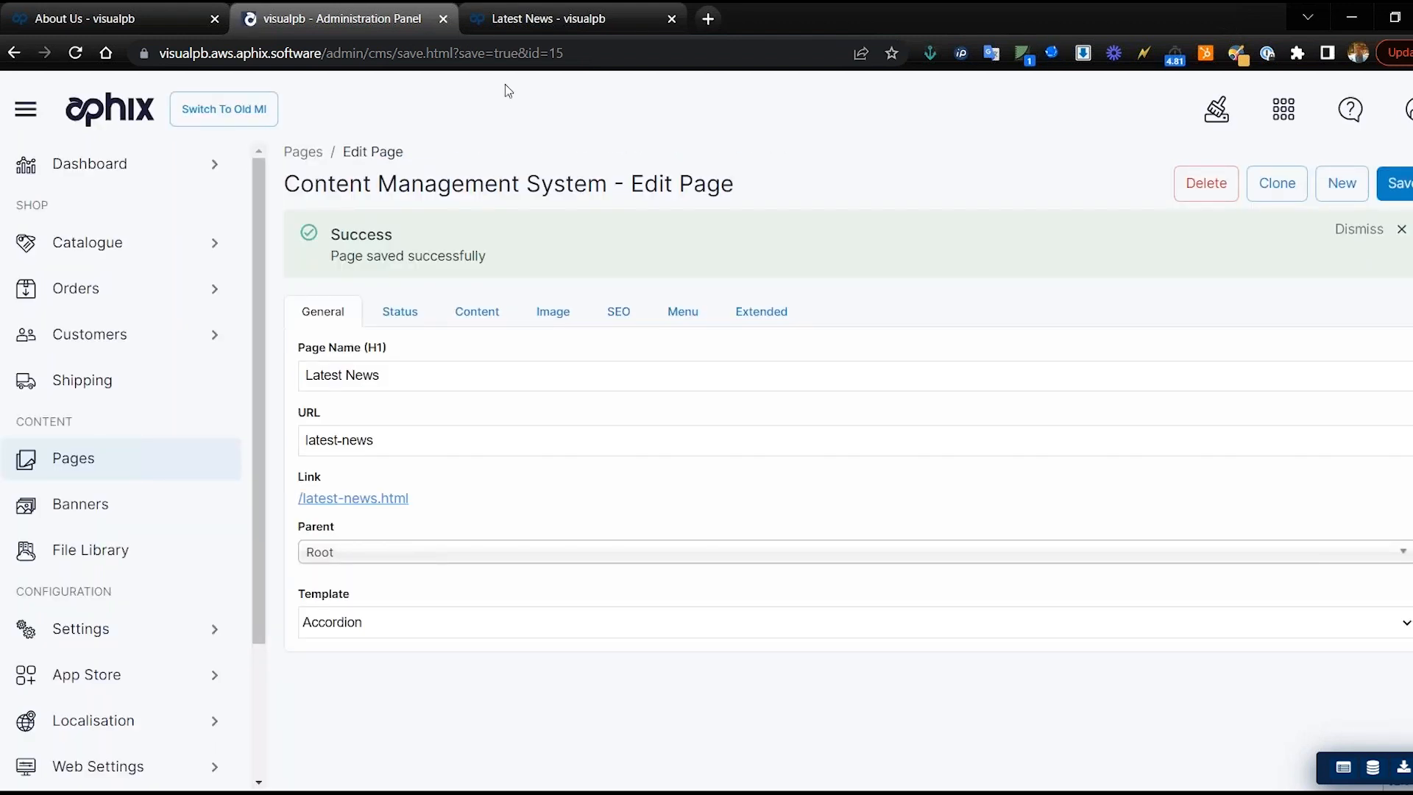
Step: Reload the Latest News page on the storefront and check how its articles are laid out in the Accordion template
left_click(519, 22)
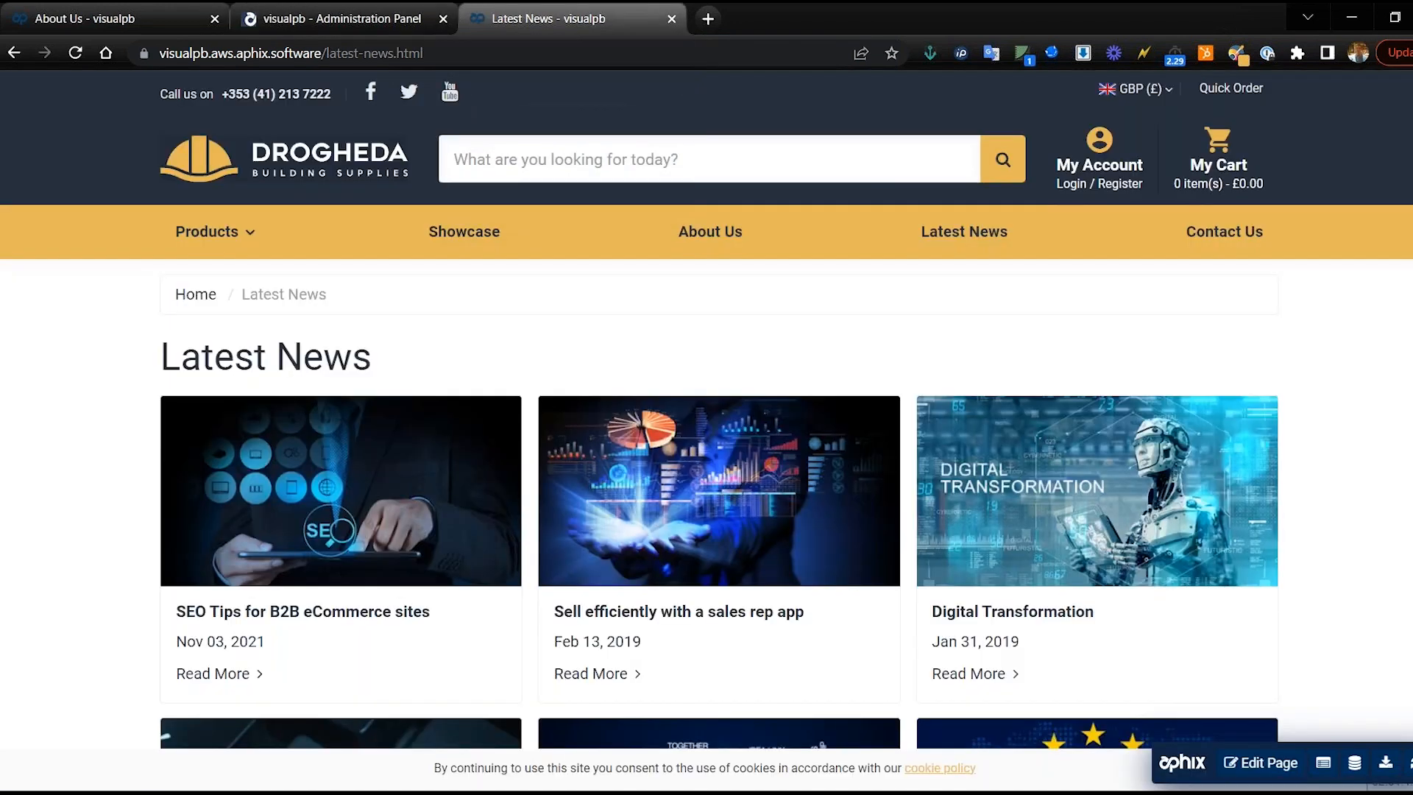
left_click(76, 53)
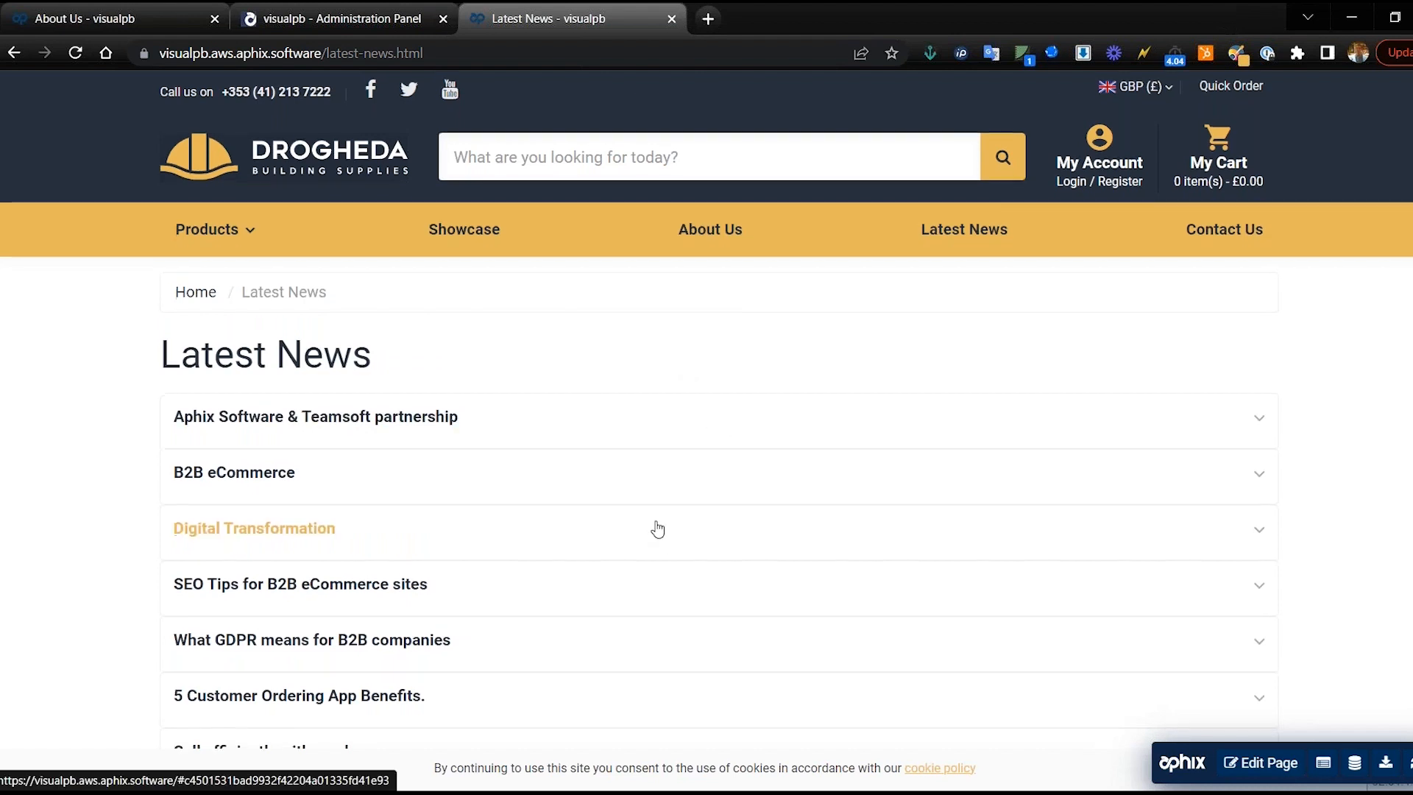
scroll(657, 528, "down", 3)
scroll(657, 528, "up", 2)
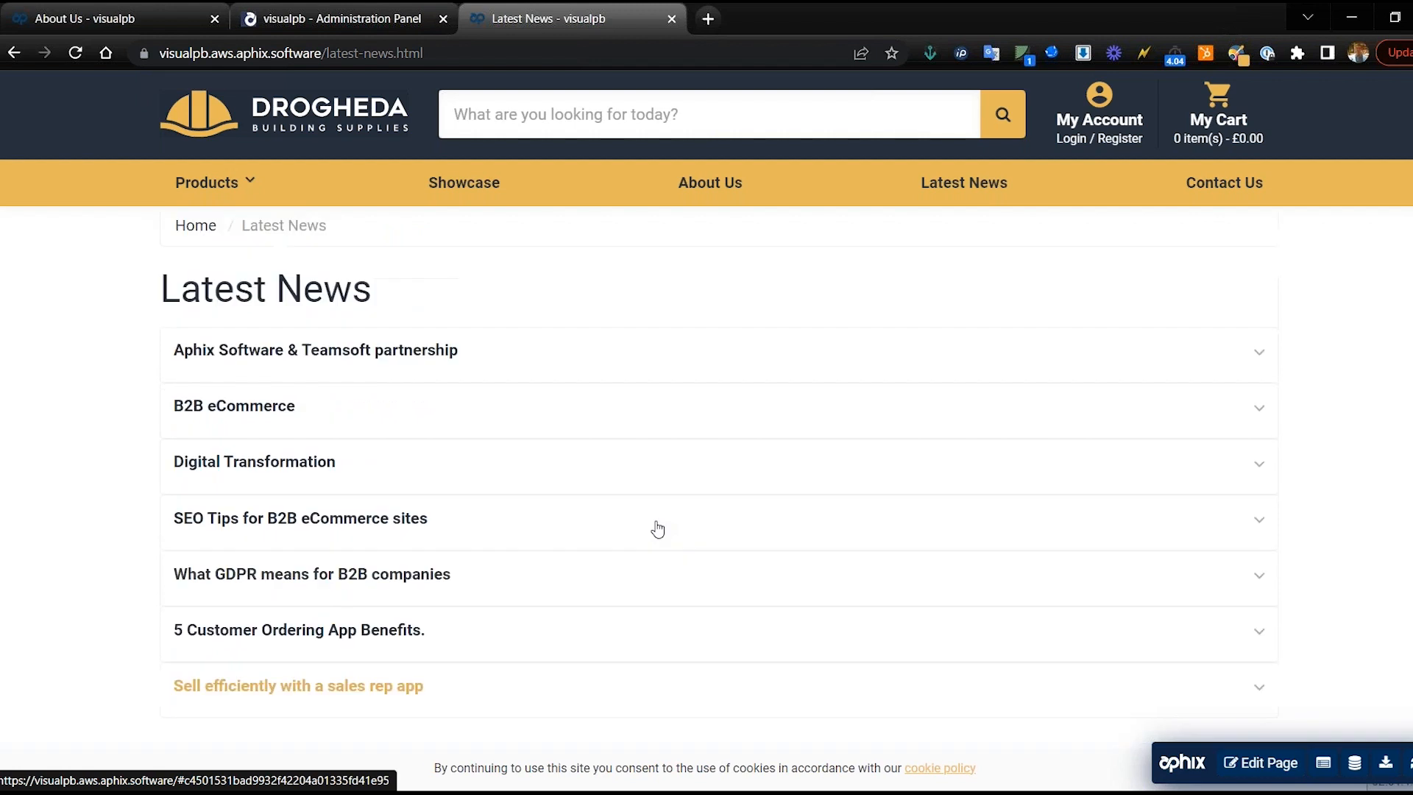
scroll(657, 528, "up", 1)
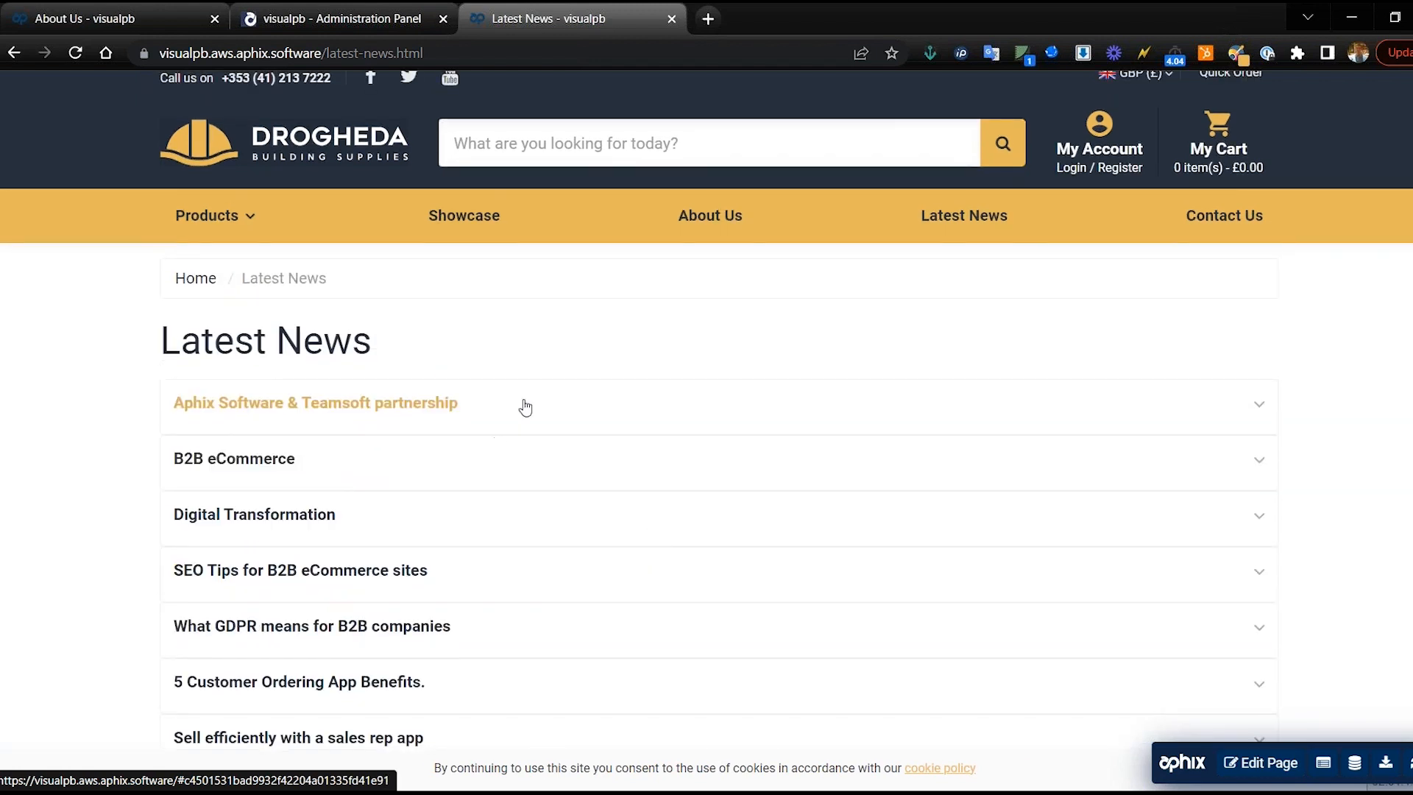
Step: Expand the B2B eCommerce and Digital Transformation entries in the accordion and look through their content
left_click(624, 407)
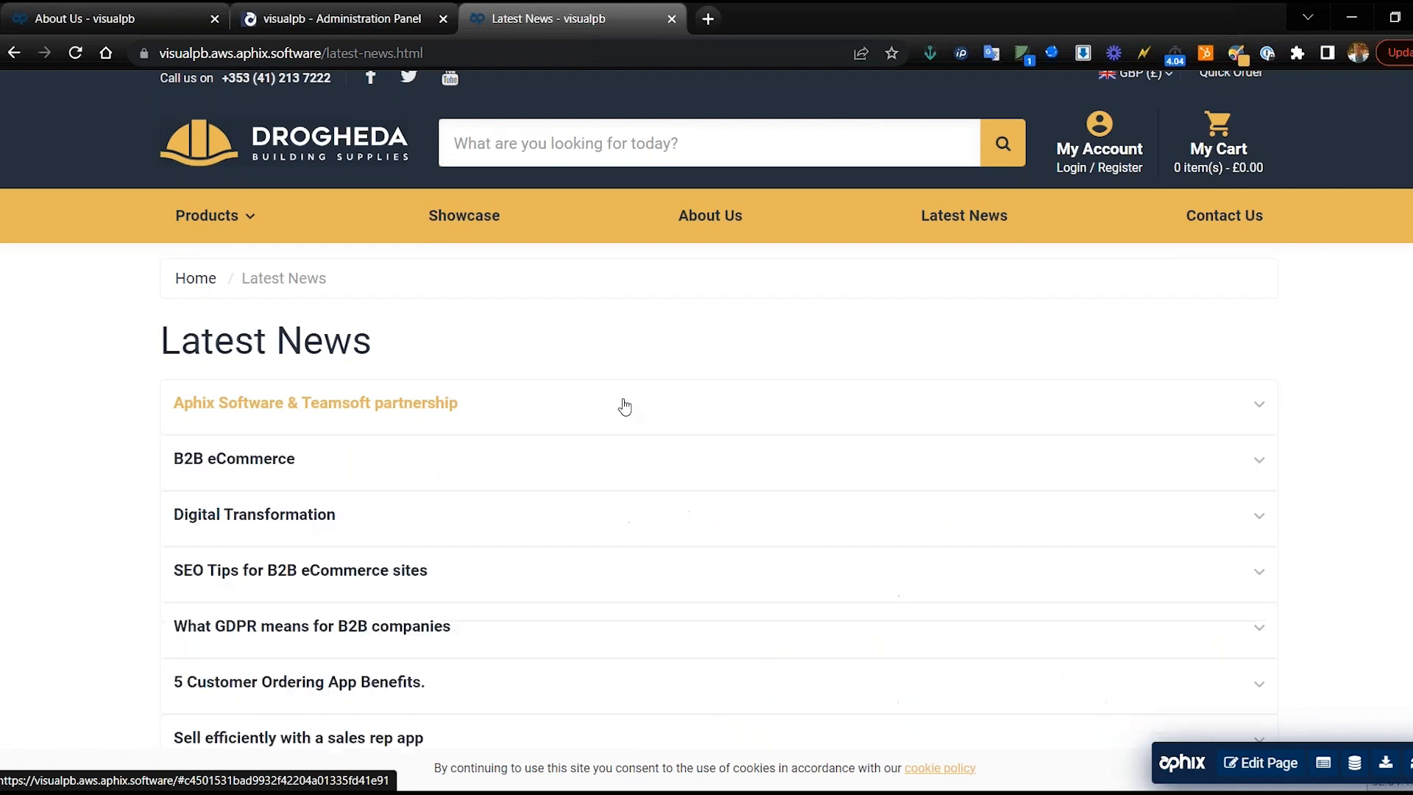
left_click(583, 458)
scroll(583, 458, "down", 6)
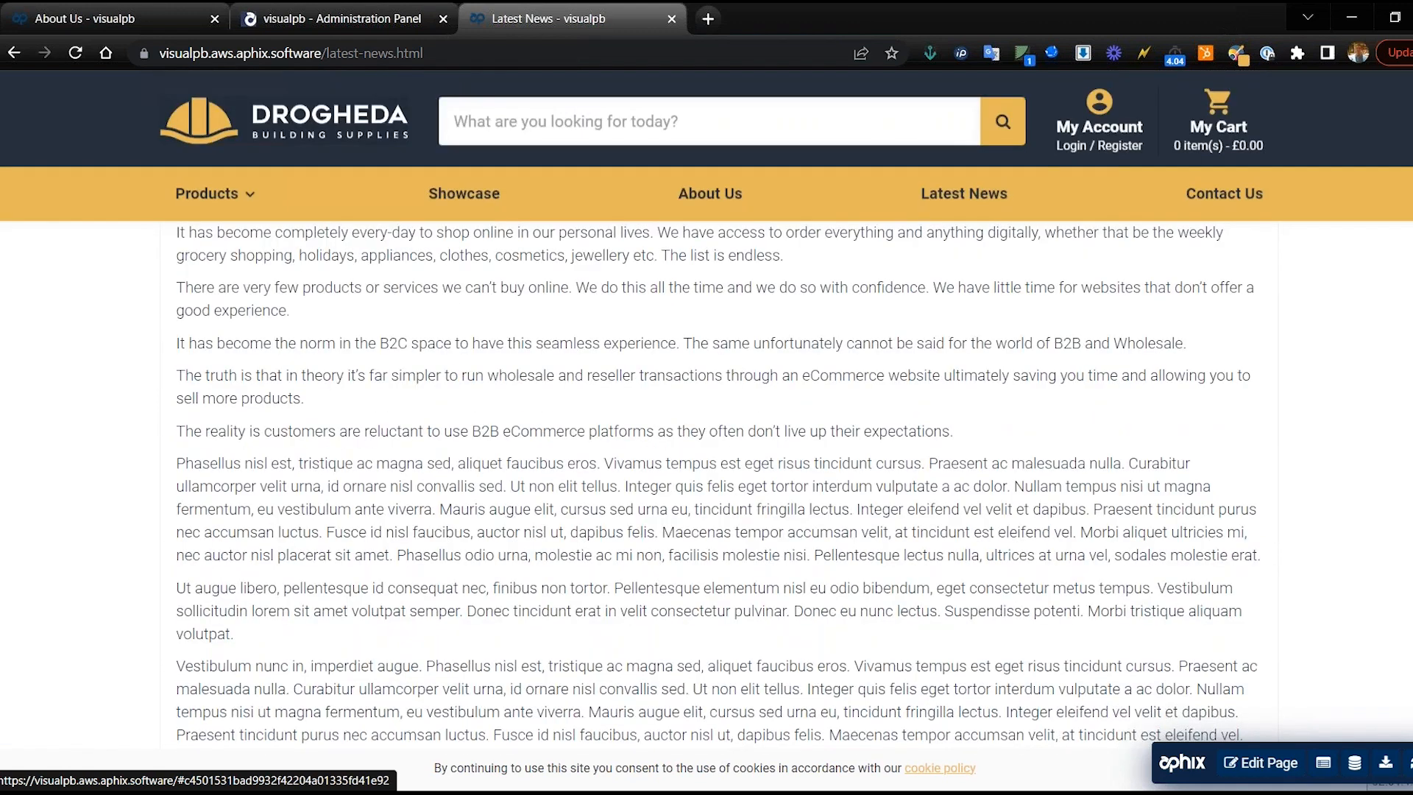
scroll(759, 355, "up", 5)
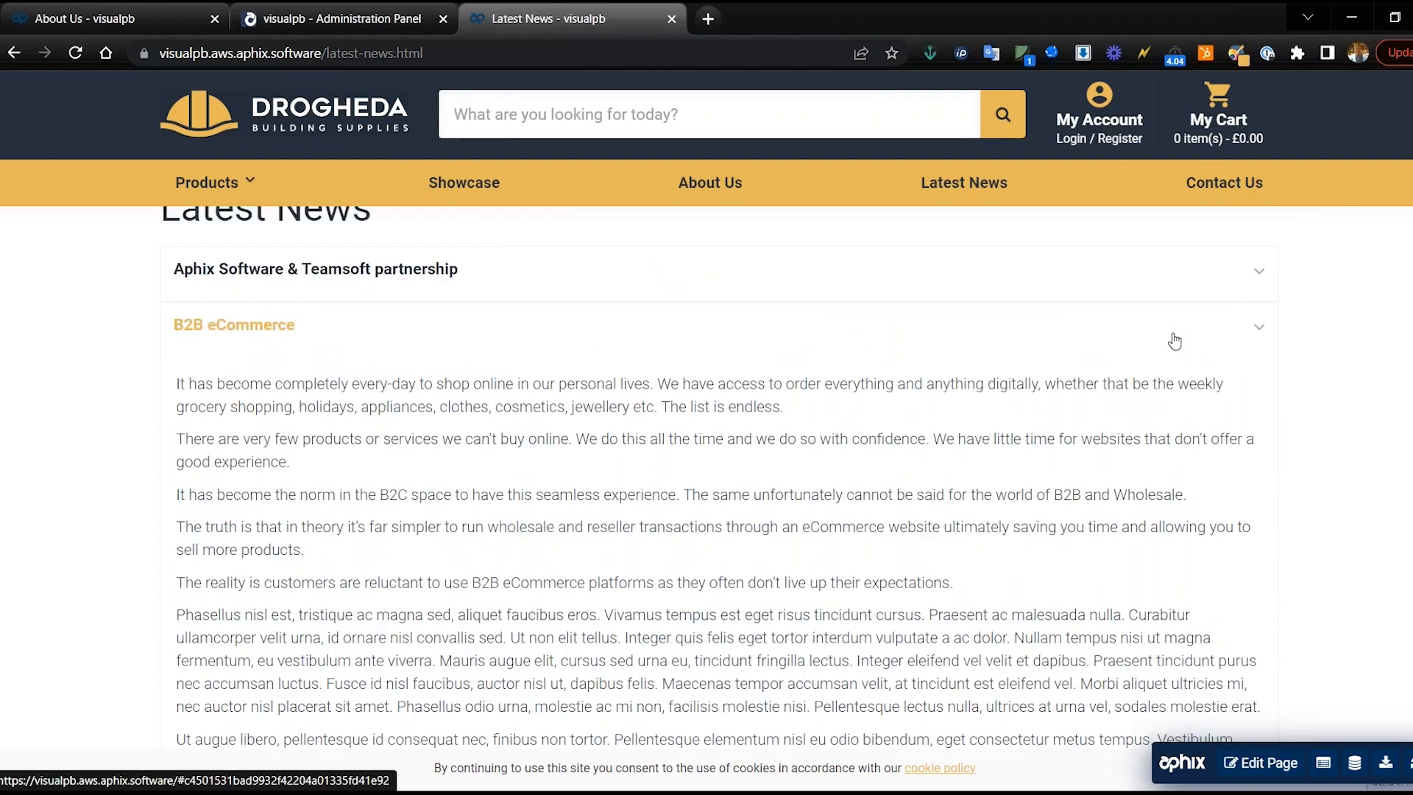
left_click(1174, 341)
scroll(391, 280, "down", 2)
left_click(392, 280)
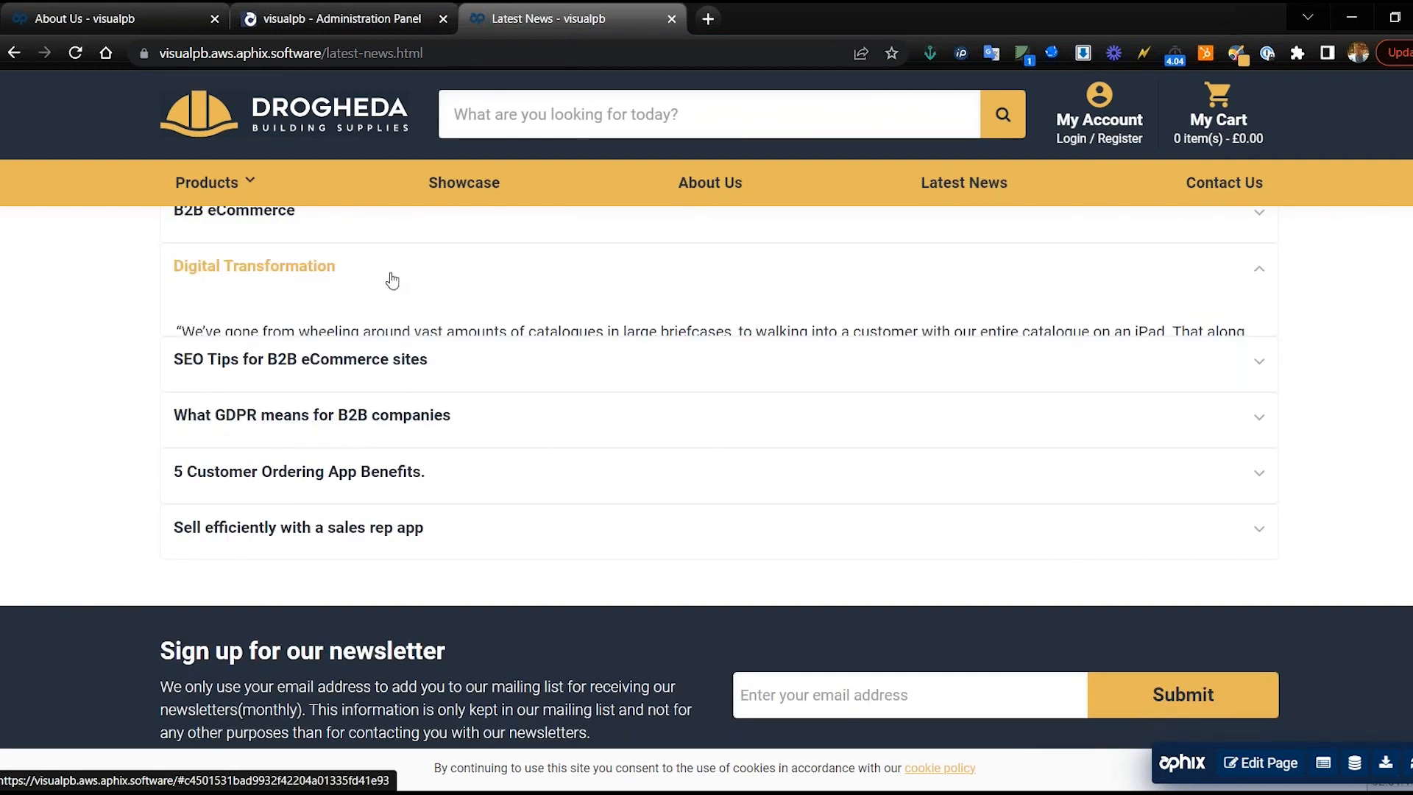
scroll(720, 477, "down", 15)
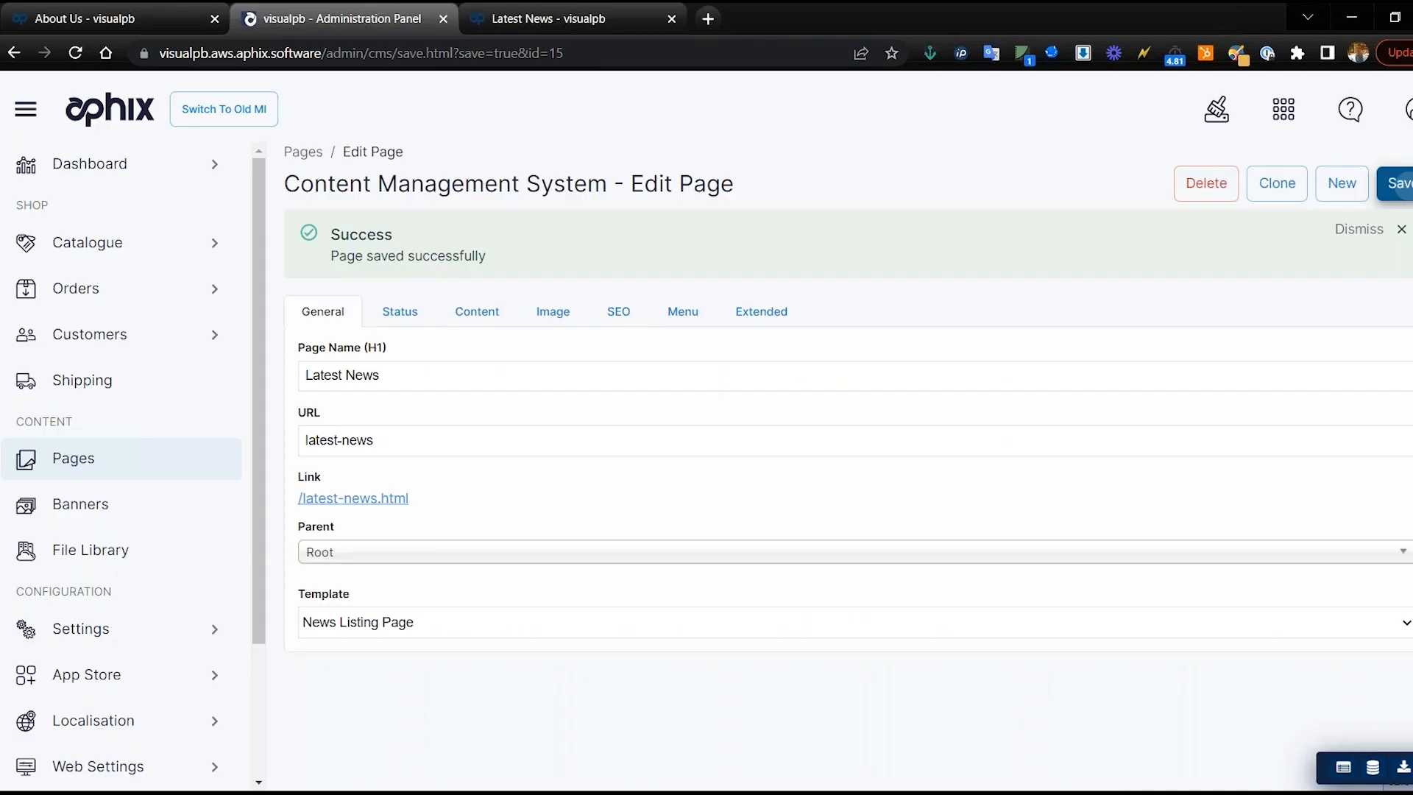
Step: Save the Latest News page with the News Listing Page template, then return to the Pages list and expand its subpages
left_click(1398, 183)
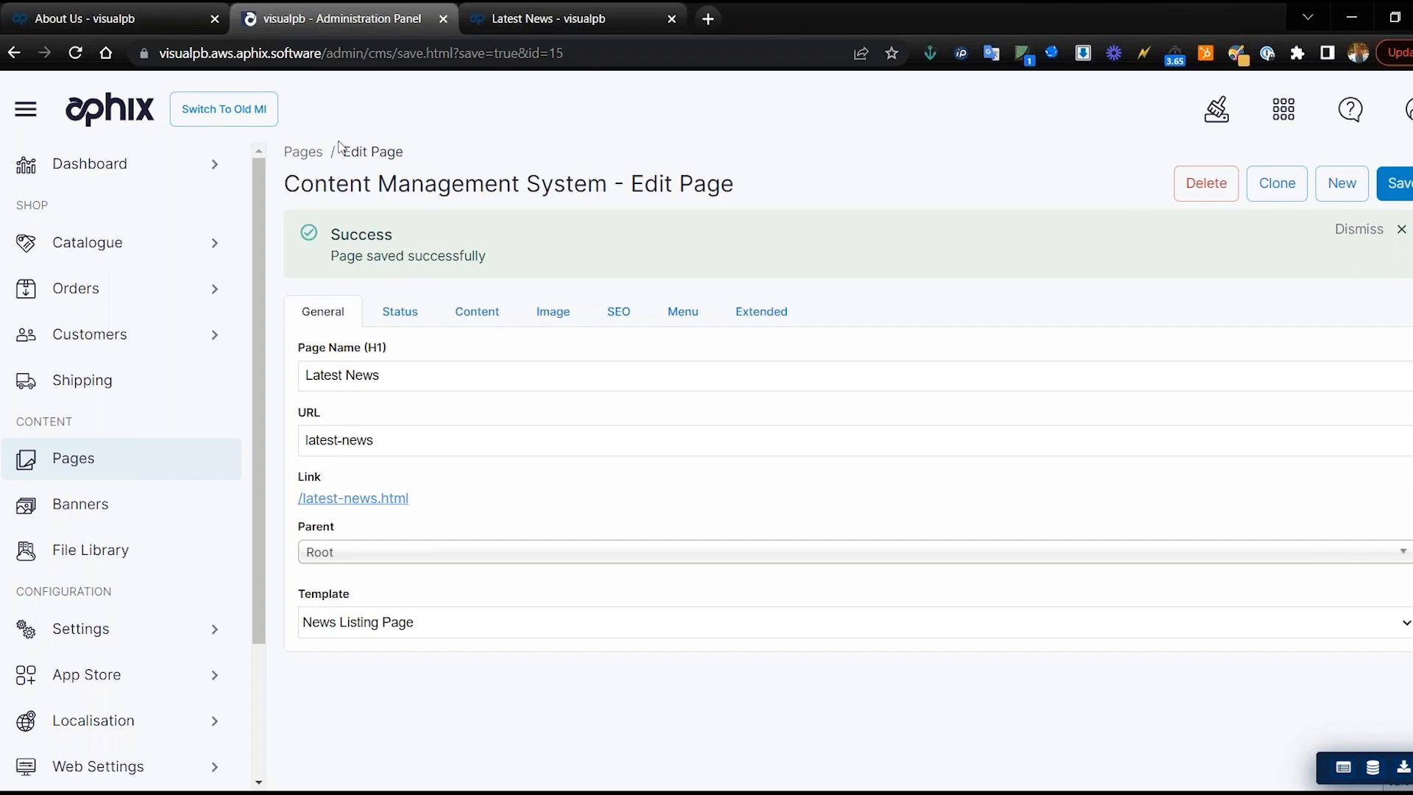
left_click(13, 53)
left_click(303, 152)
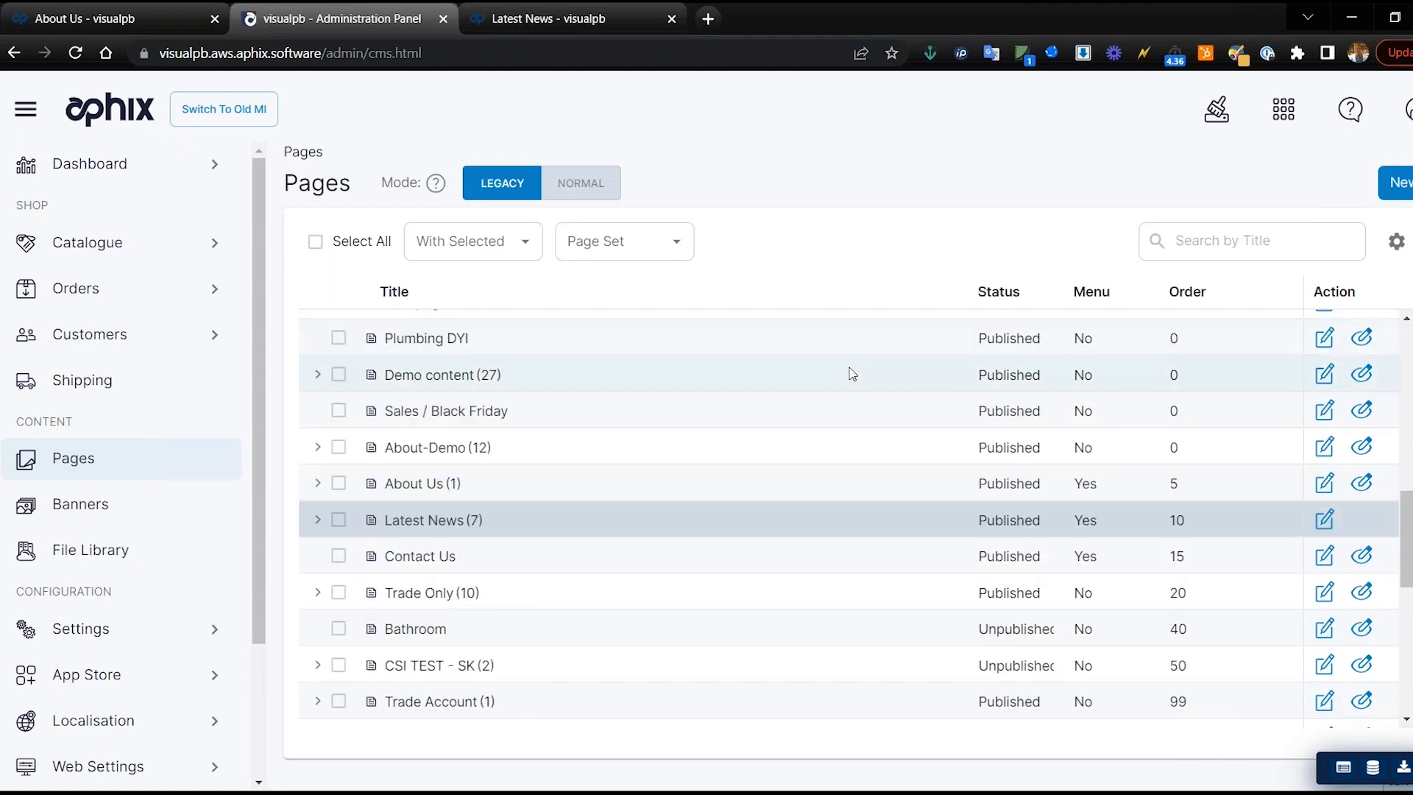
left_click(318, 521)
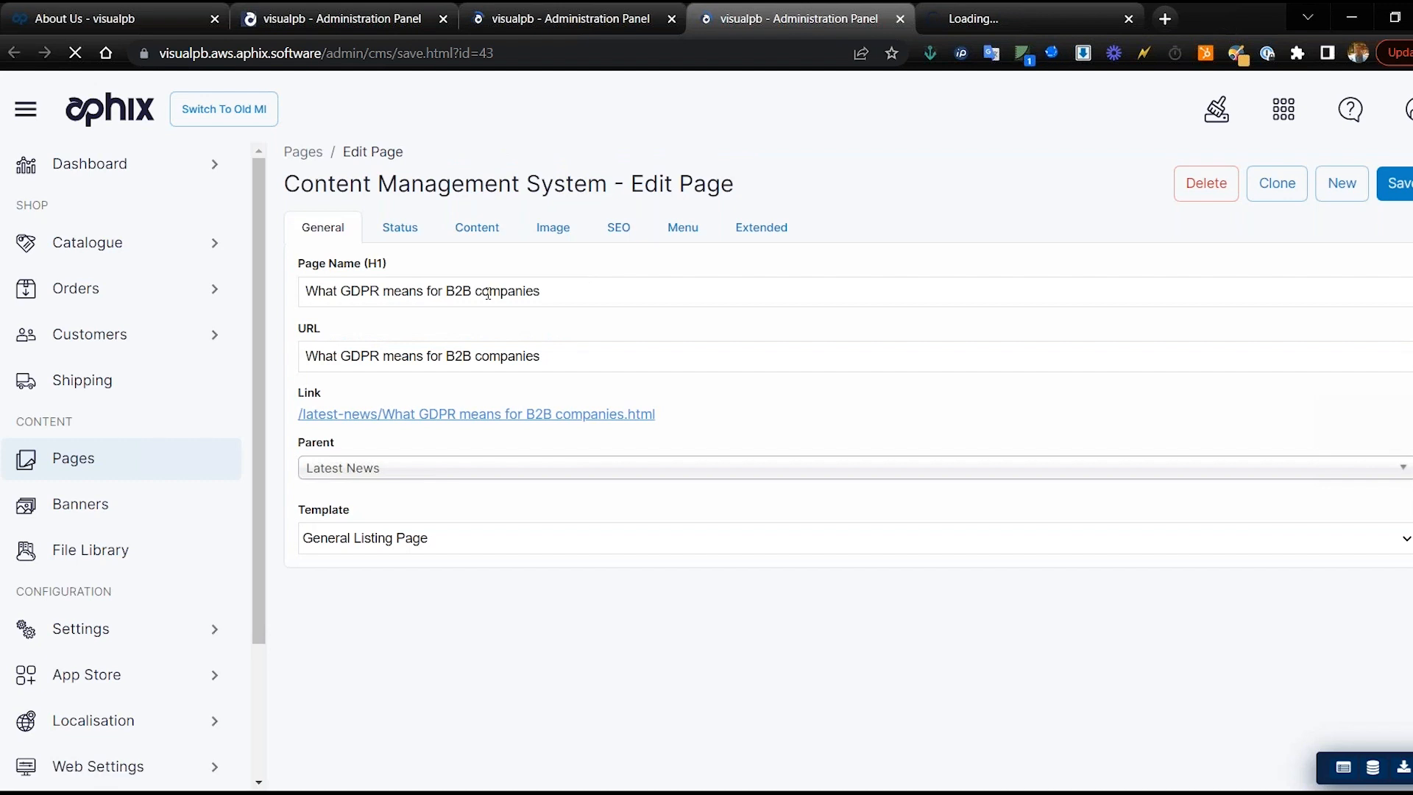
Step: Compare the "What GDPR means for B2B companies" page name in the editor with its storefront article, opened from Latest News
left_click_drag(573, 294, 287, 296)
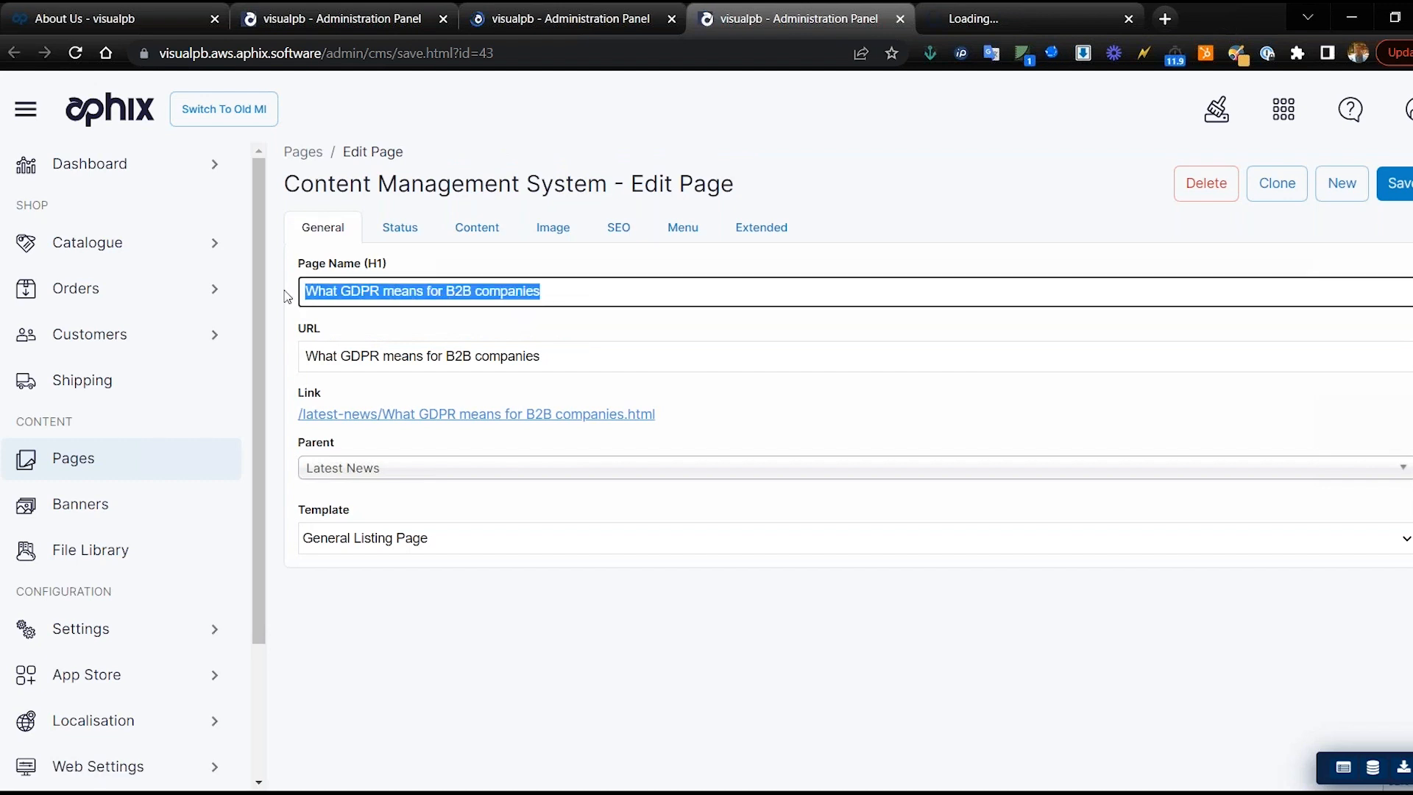
left_click(570, 20)
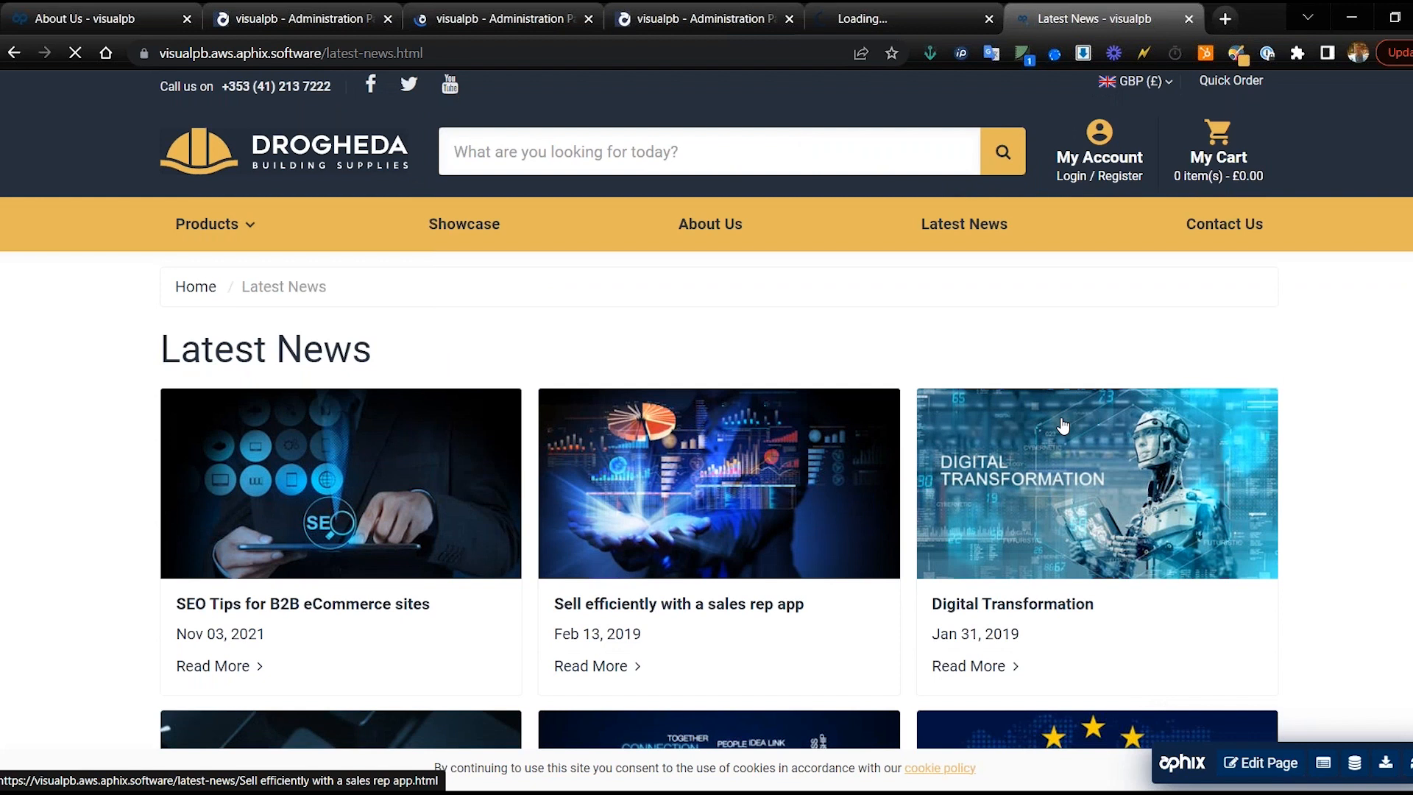
scroll(1062, 425, "down", 5)
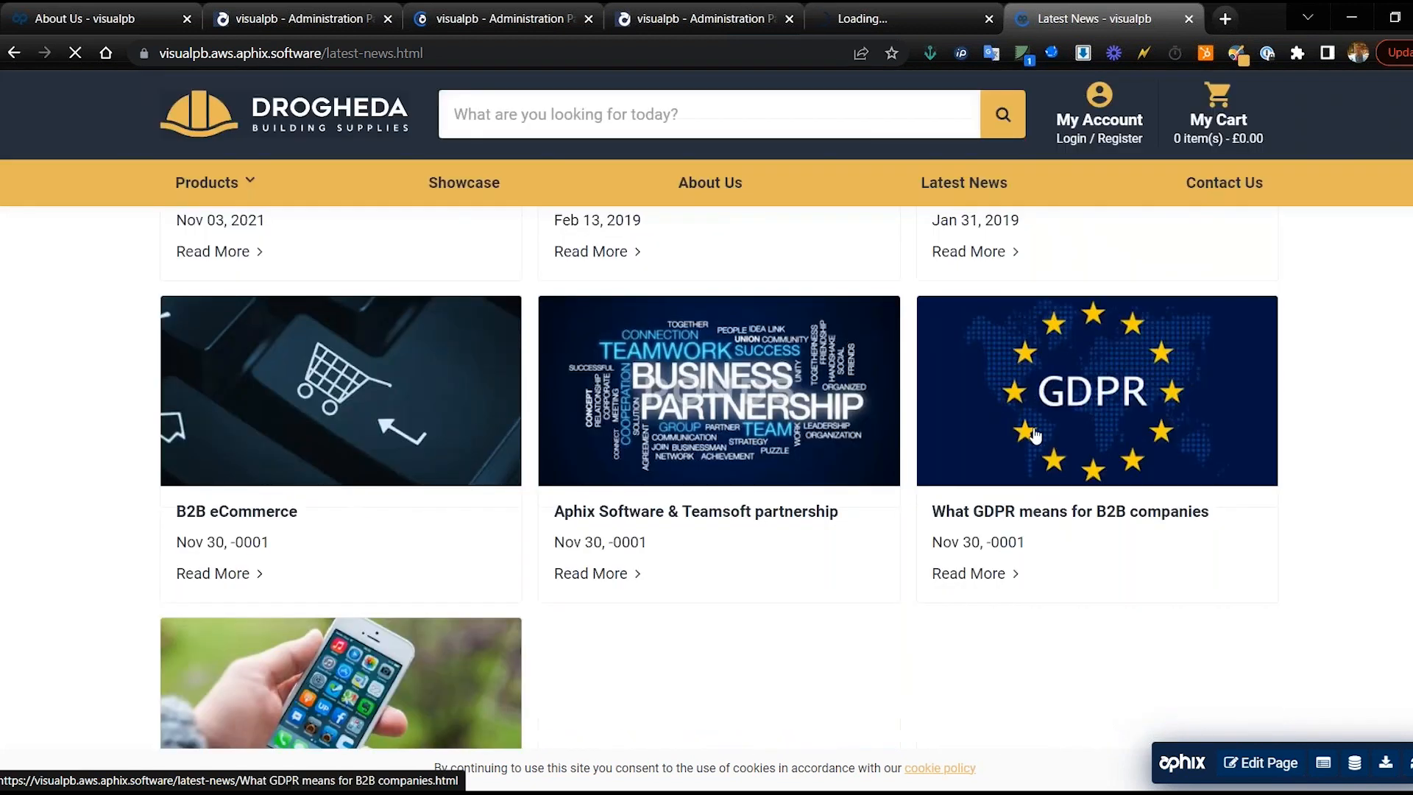
left_click(1111, 380)
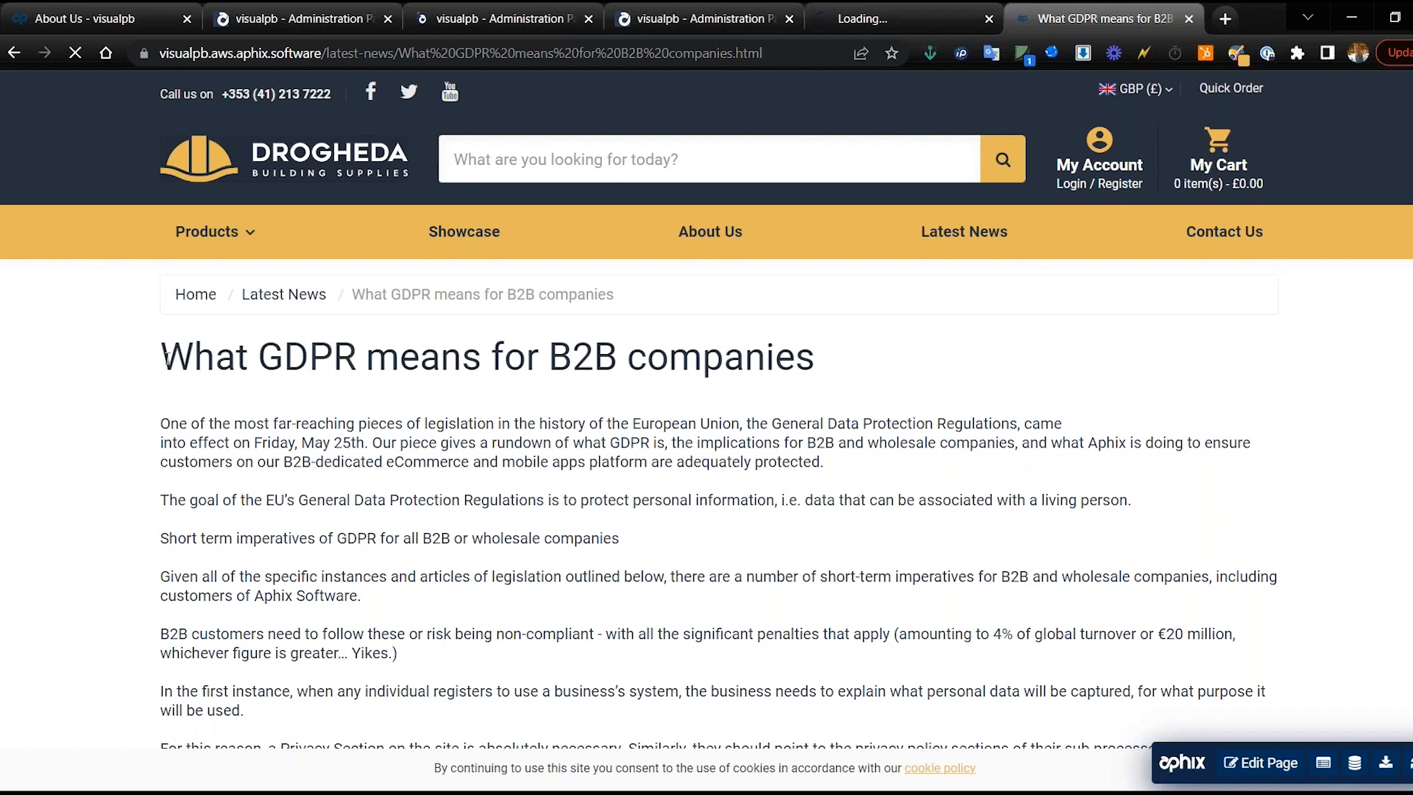
Step: Check the title and opening text of the GDPR article on the storefront, and close the leftover loading tab
left_click_drag(166, 359, 801, 404)
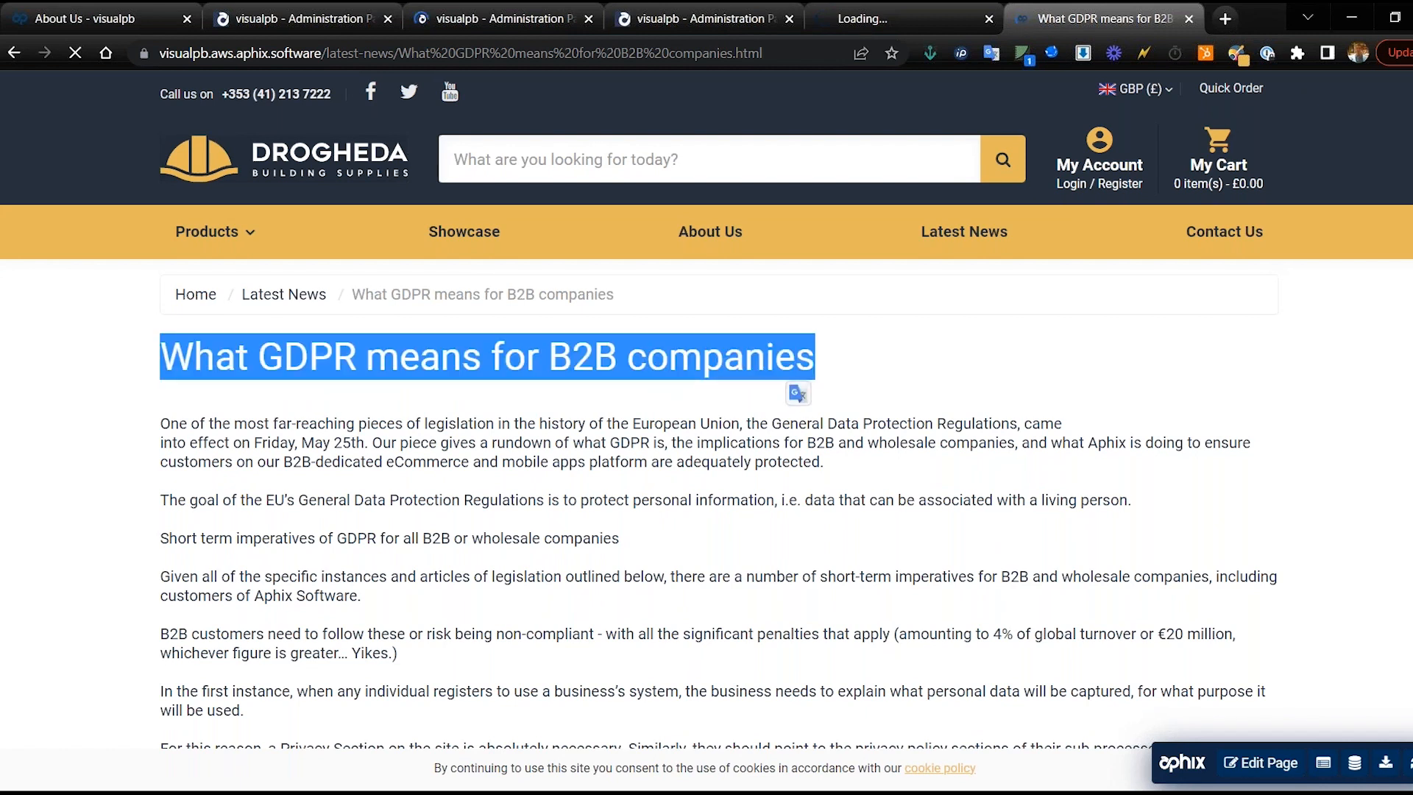
scroll(801, 404, "down", 2)
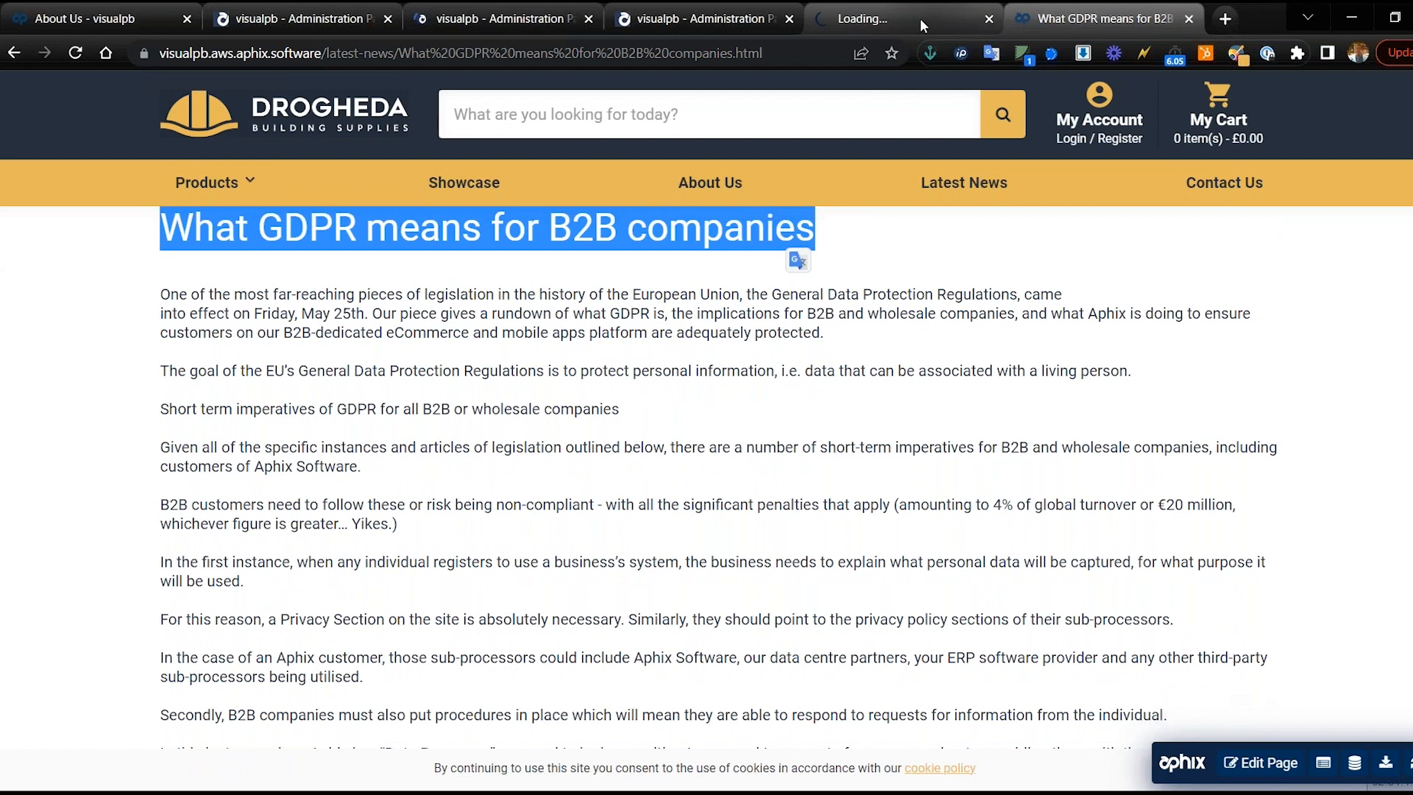
left_click(988, 18)
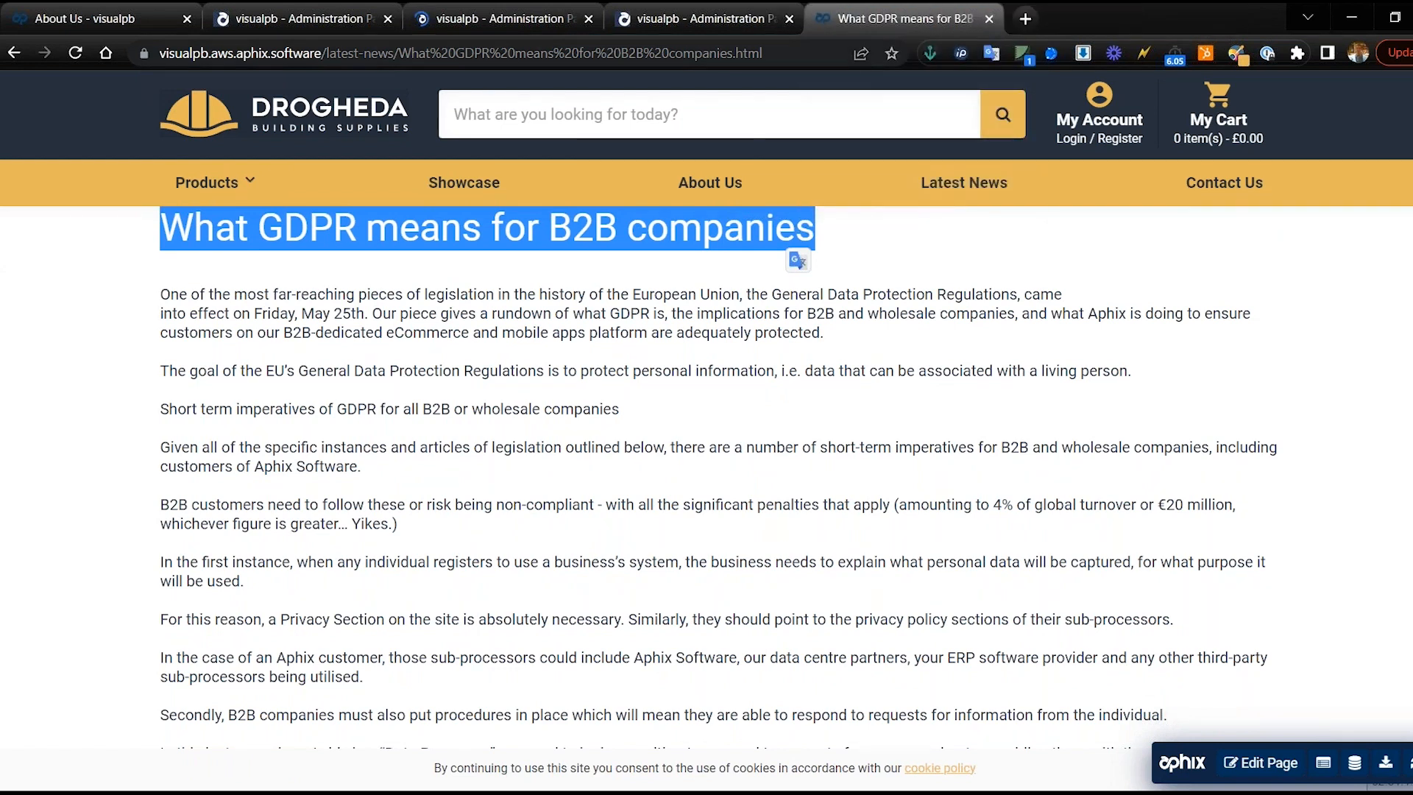
Step: Open the content of the "What GDPR means for B2B companies" page in the editor and read through its text
left_click(534, 15)
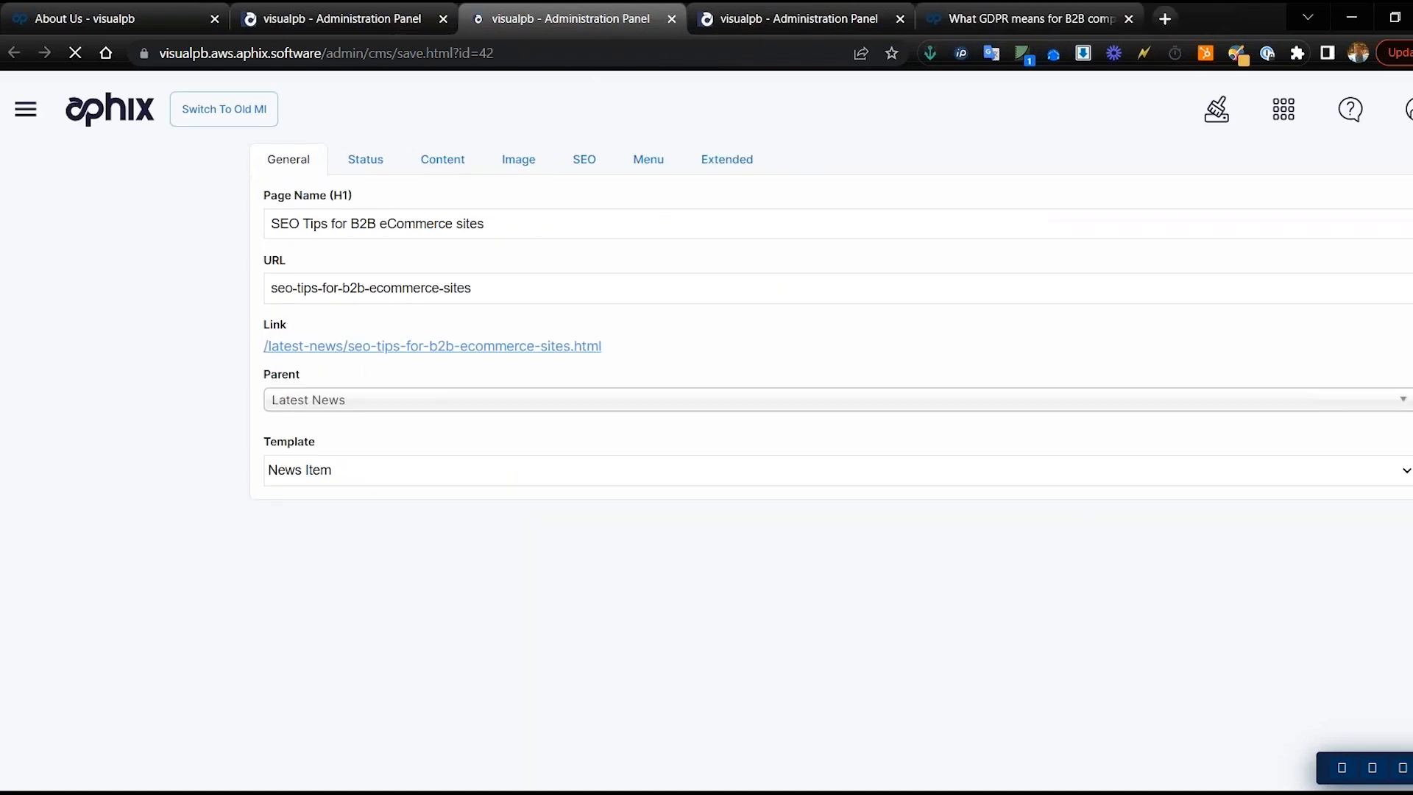
left_click(746, 18)
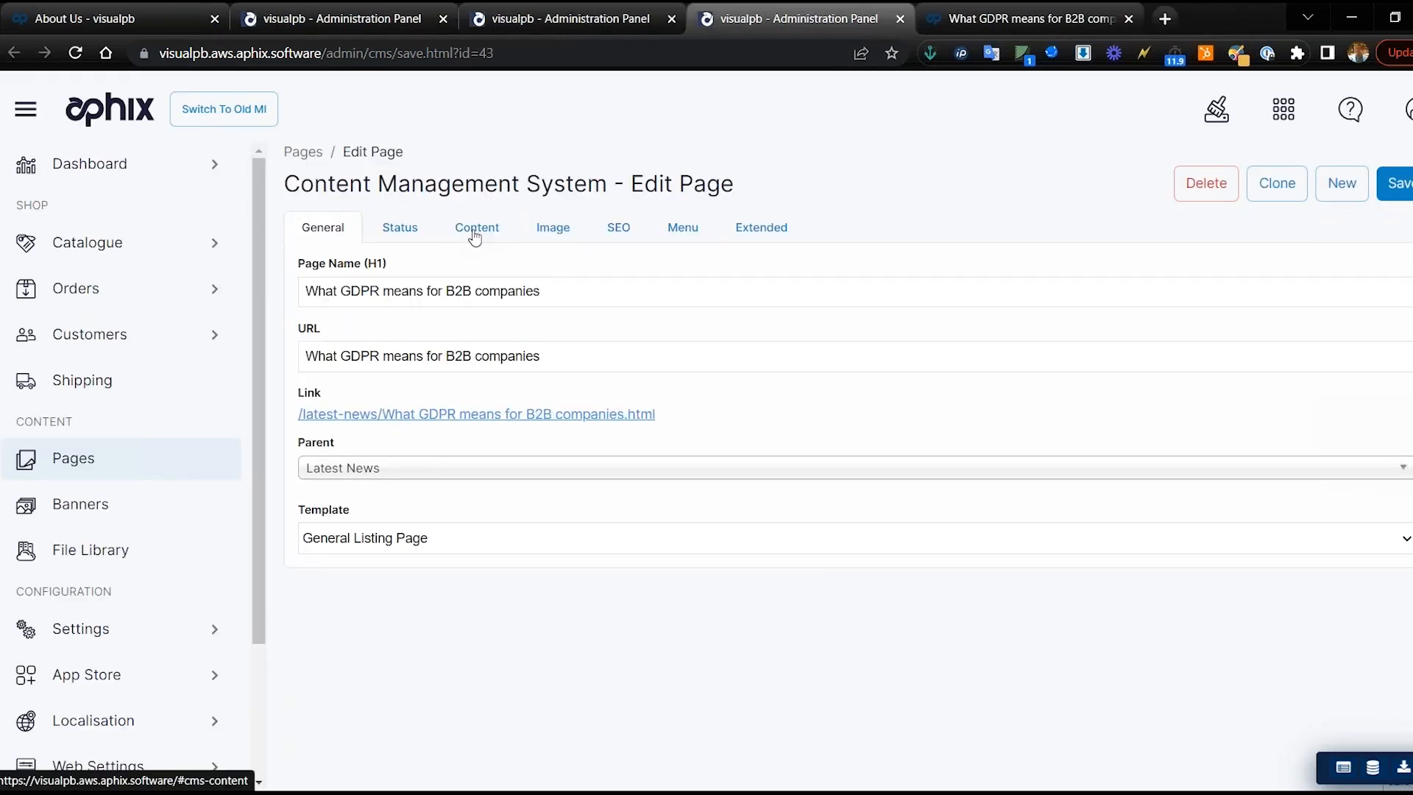
left_click(475, 234)
scroll(689, 431, "down", 10)
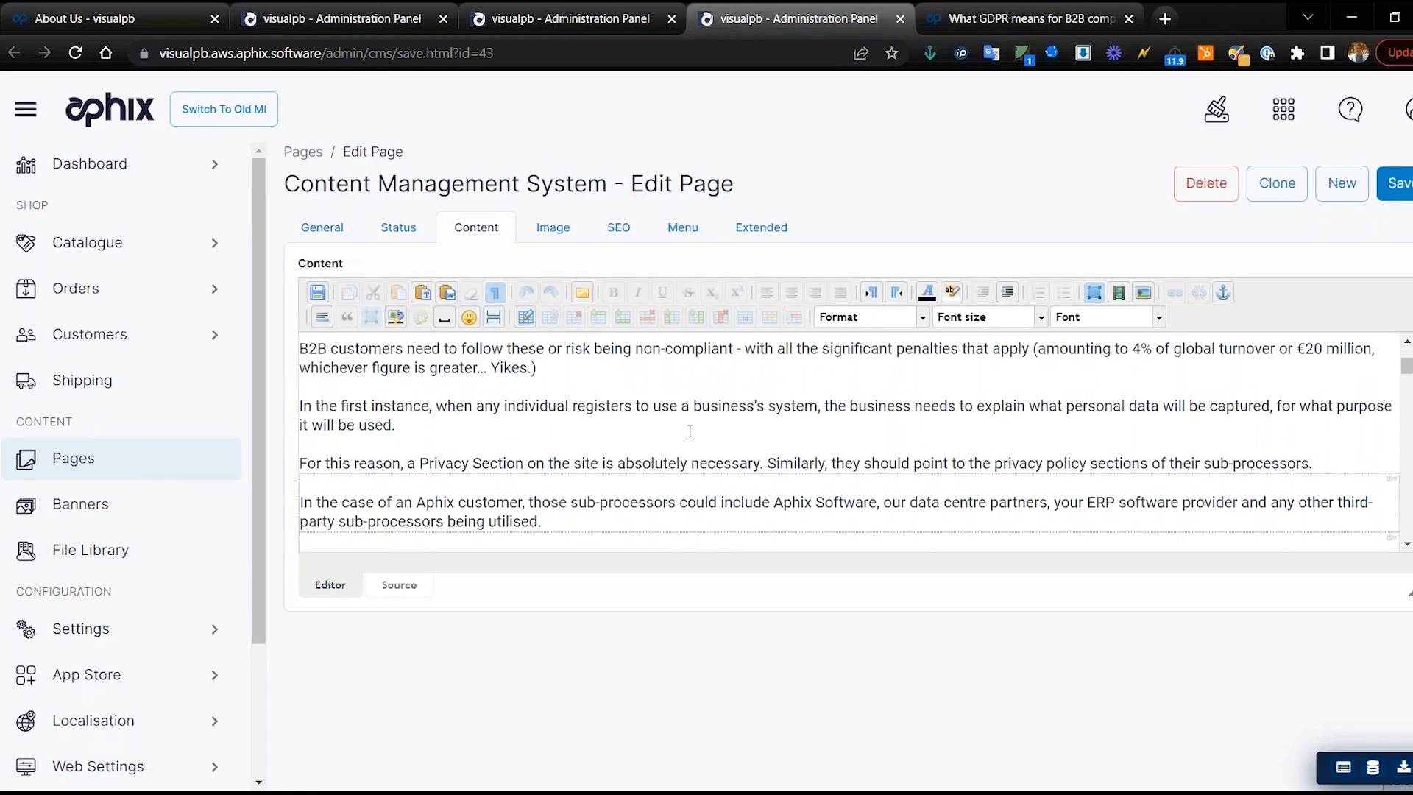
scroll(690, 431, "up", 3)
scroll(689, 431, "up", 8)
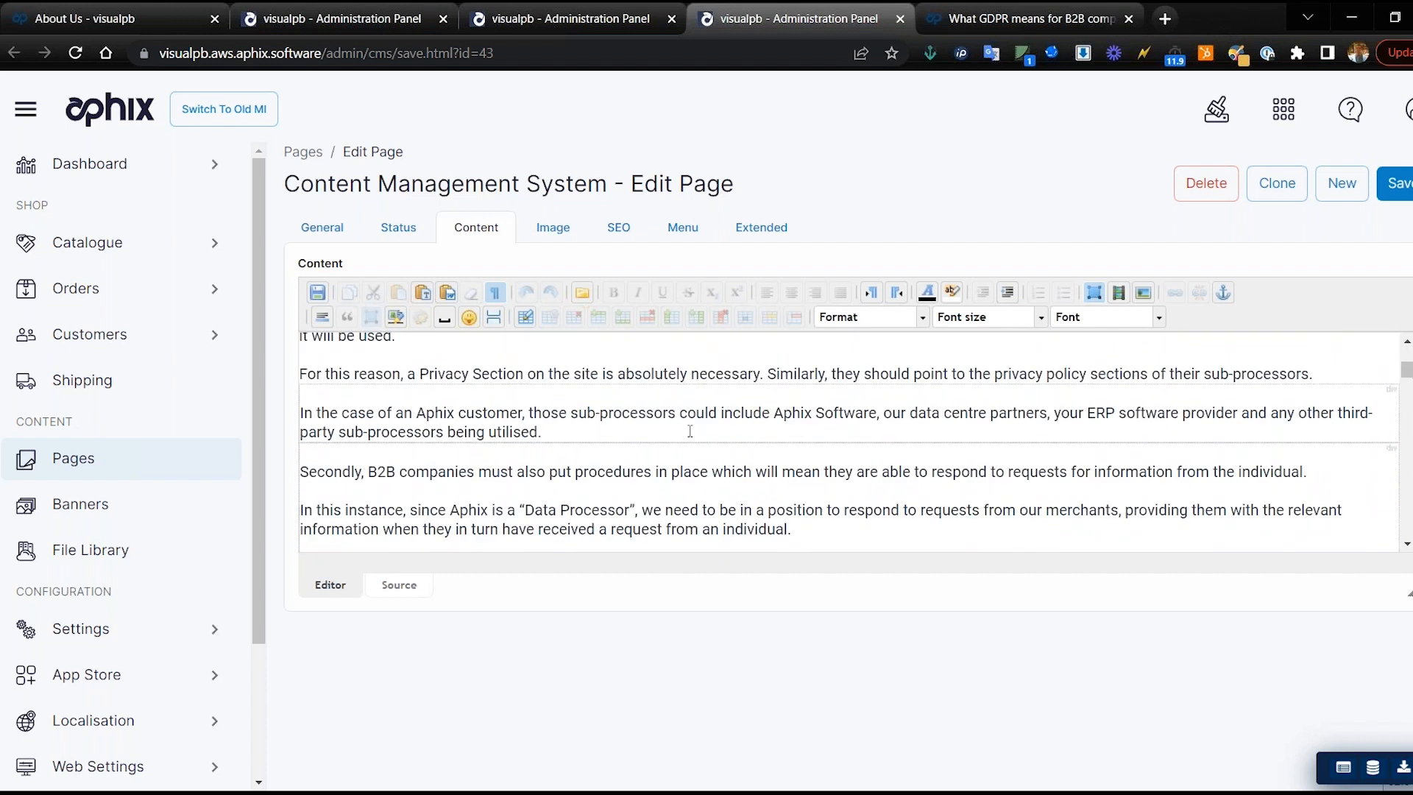
scroll(689, 431, "down", 15)
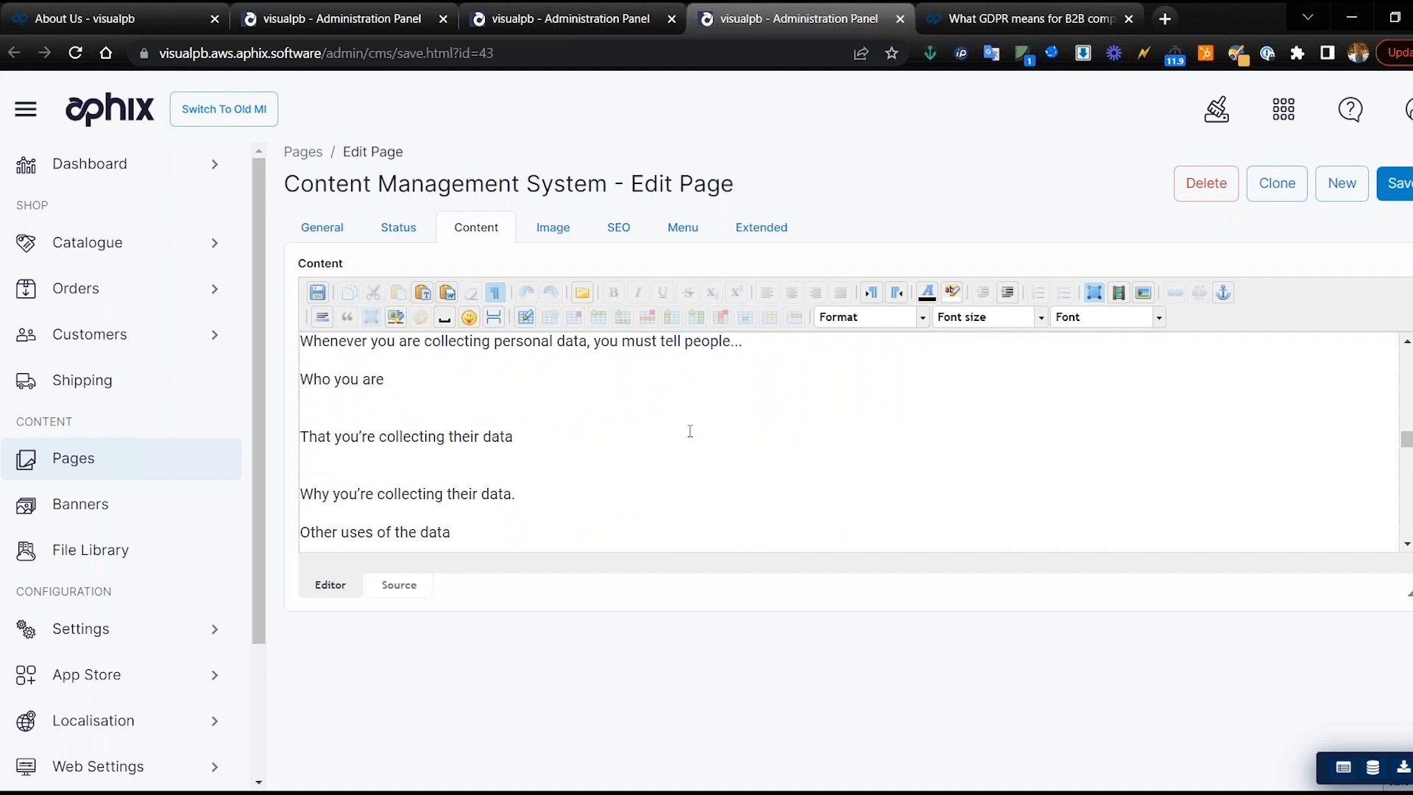
Step: Return from the GDPR article to the storefront's Latest News listing and check the date under that article
left_click(976, 12)
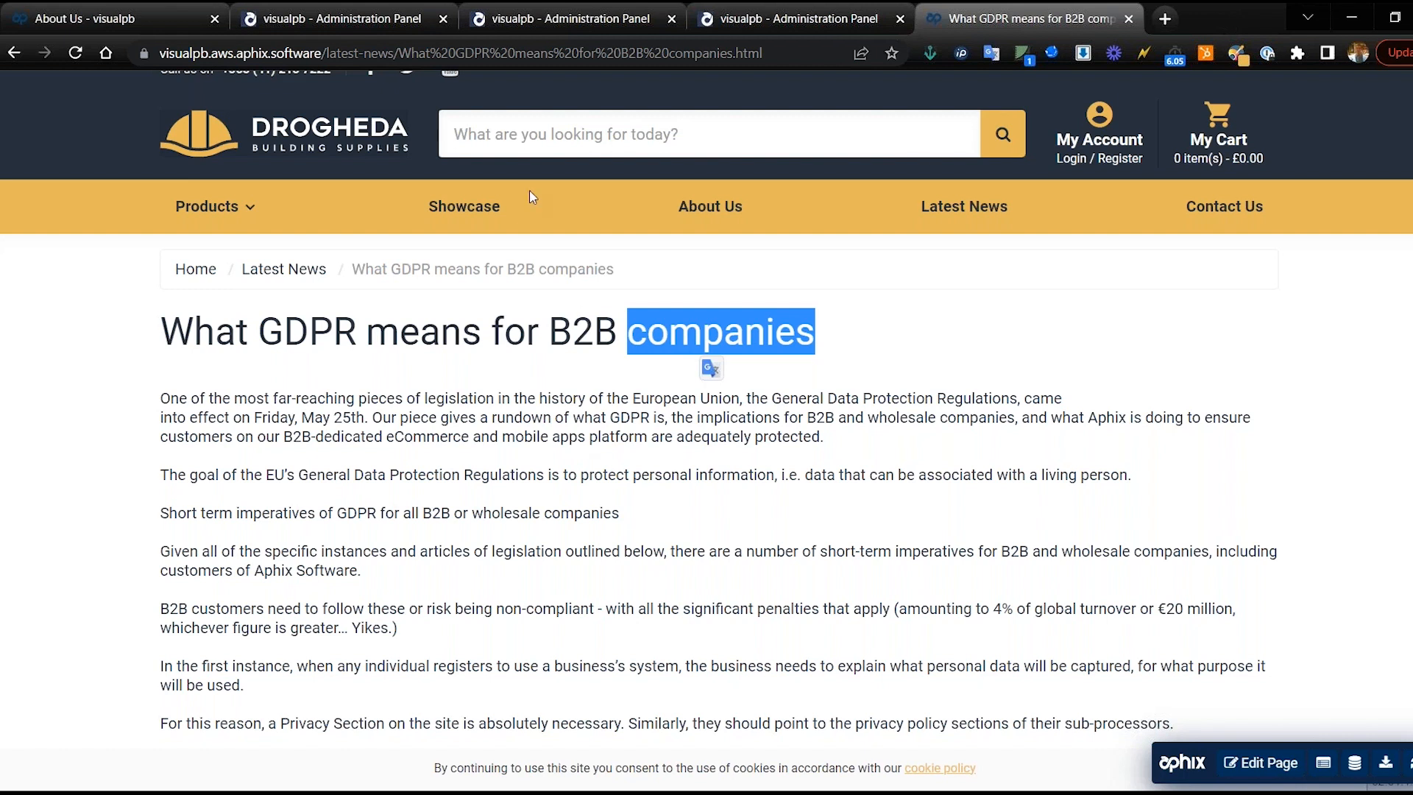
left_click(680, 22)
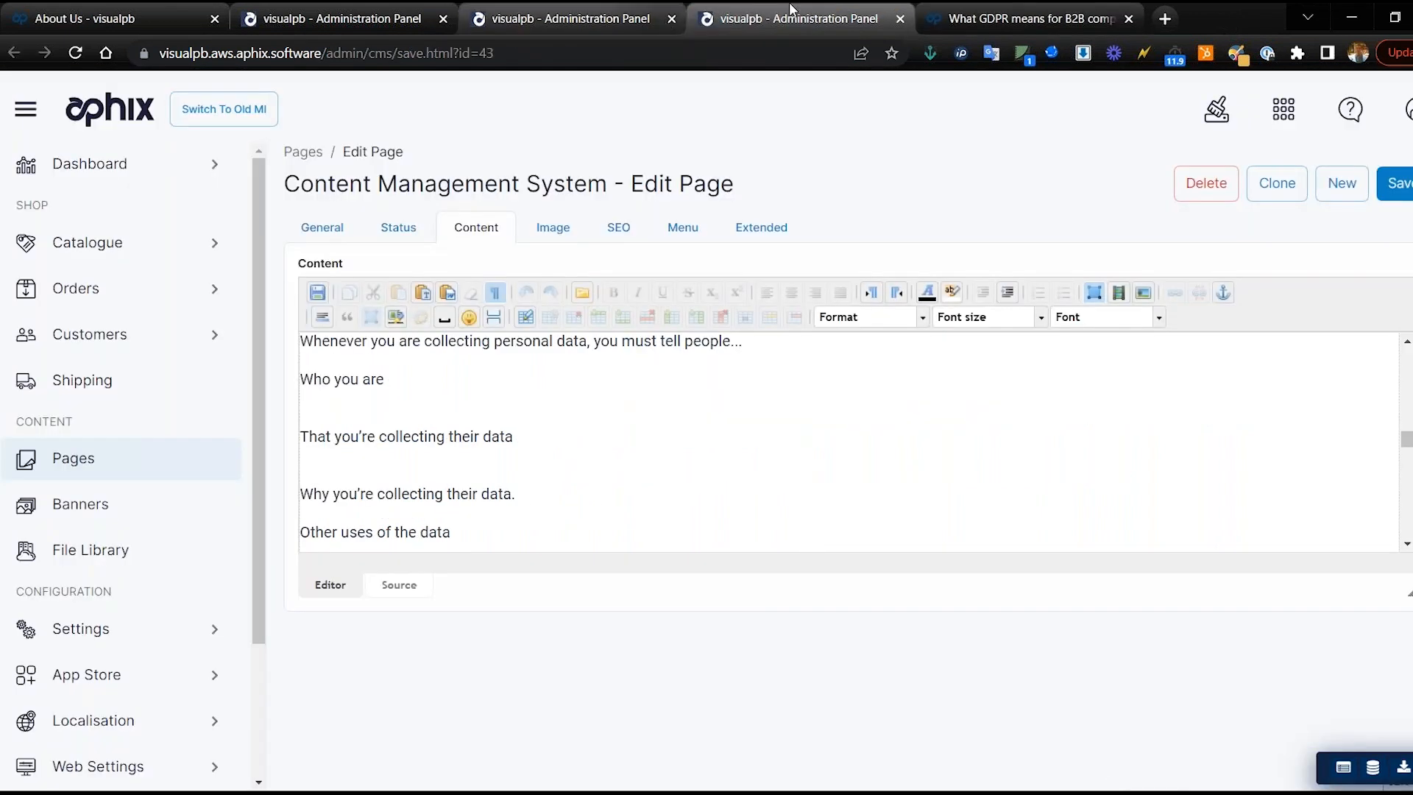
left_click(1022, 19)
left_click(15, 53)
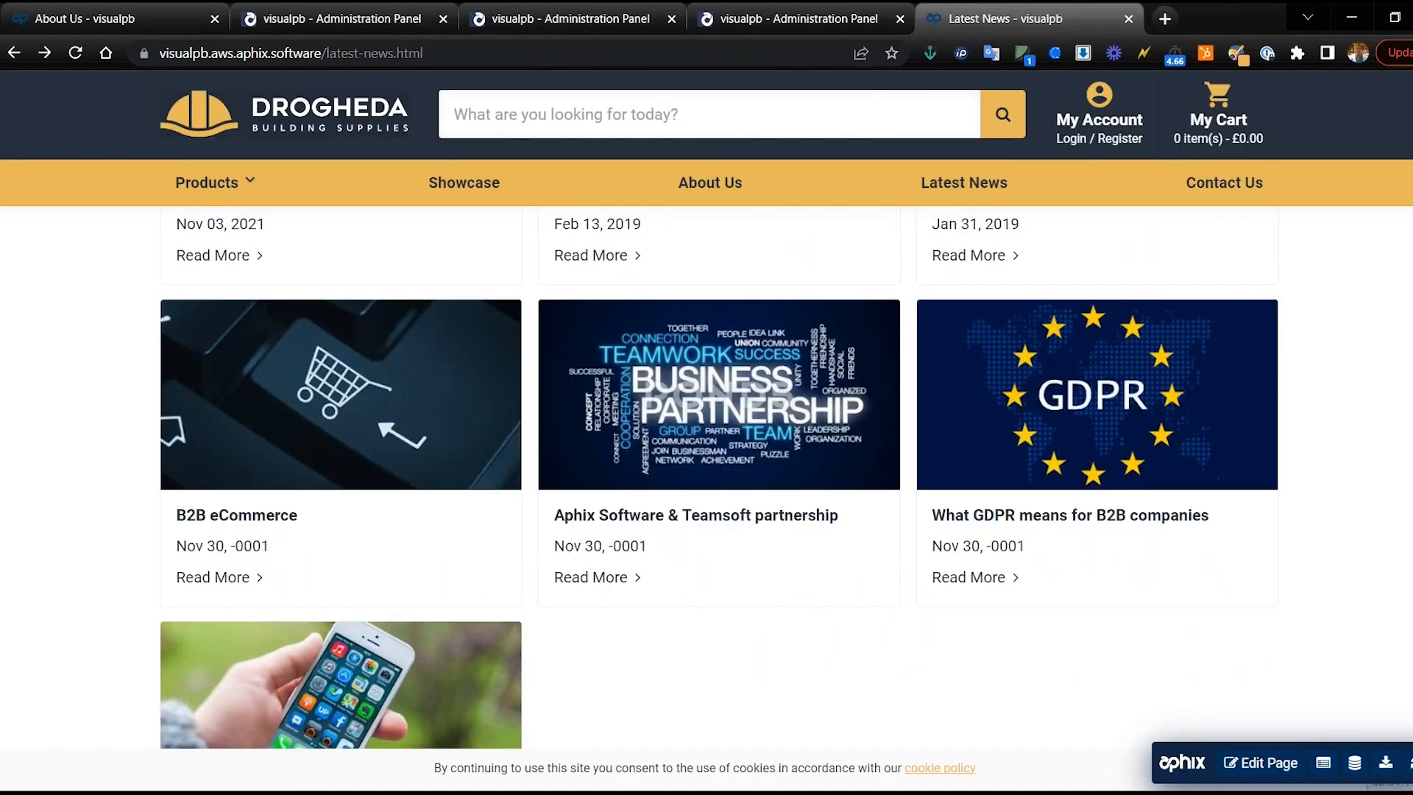
left_click_drag(1040, 553, 934, 554)
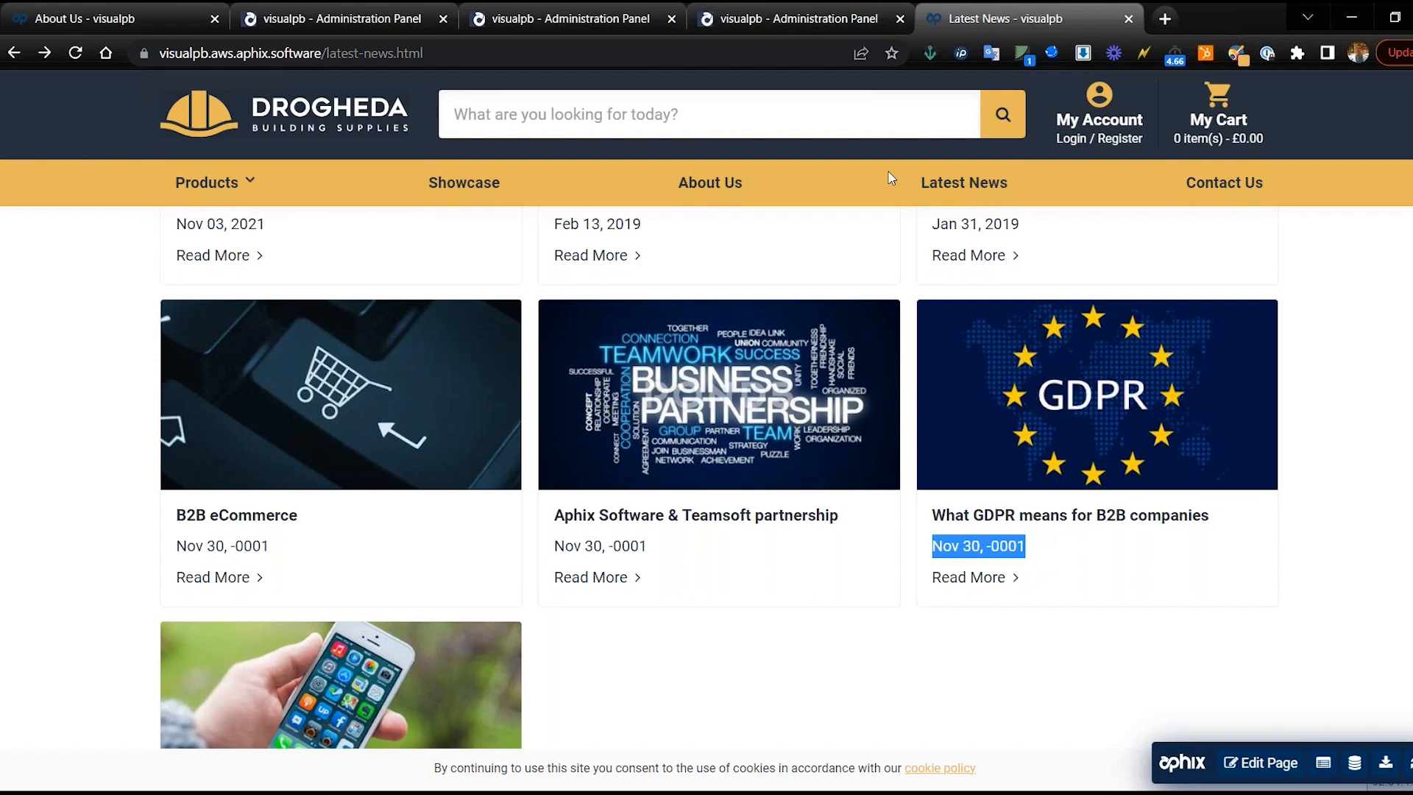
Step: Compare the GDPR page's status settings with the status and publish date settings of the "SEO Tips for B2B eCommerce sites" page
left_click(750, 19)
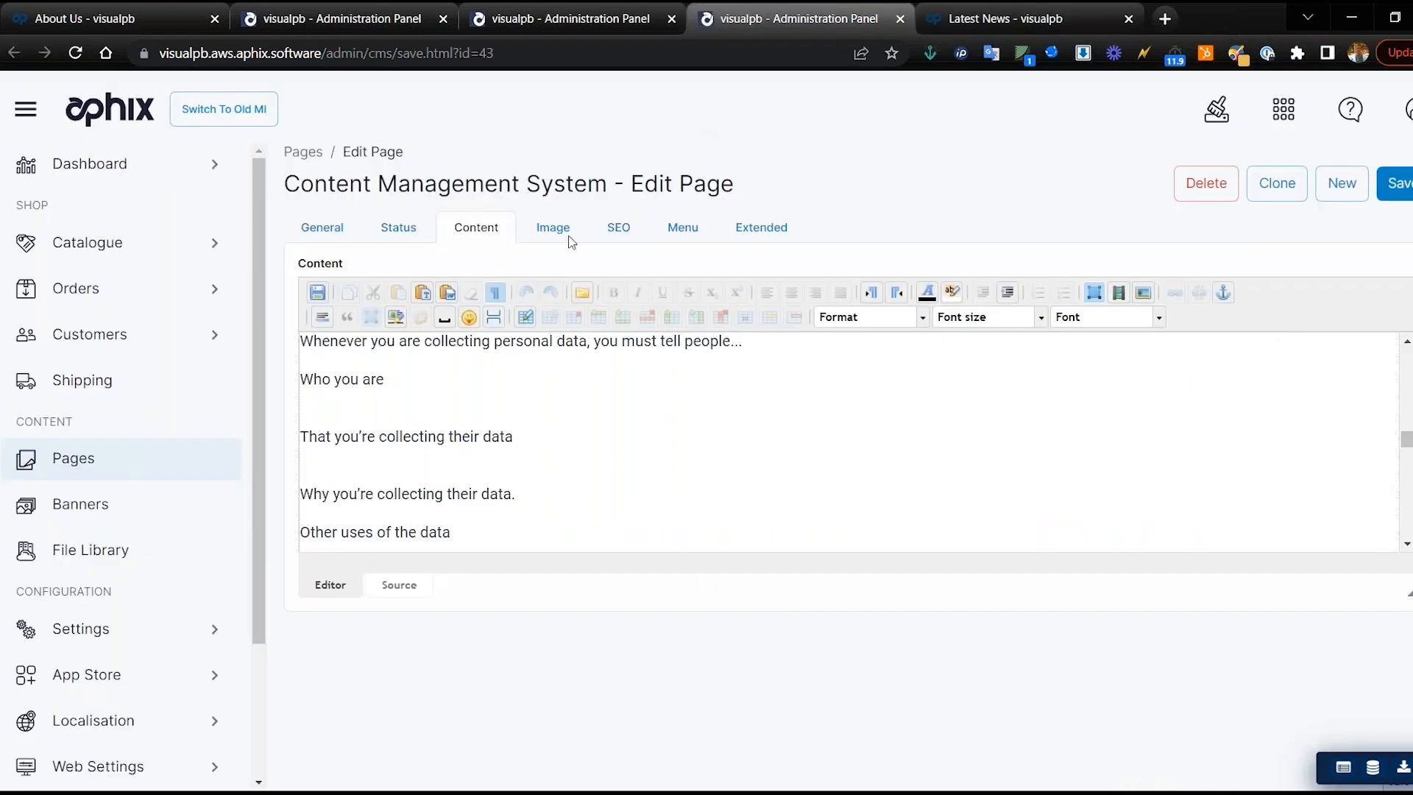
left_click(401, 229)
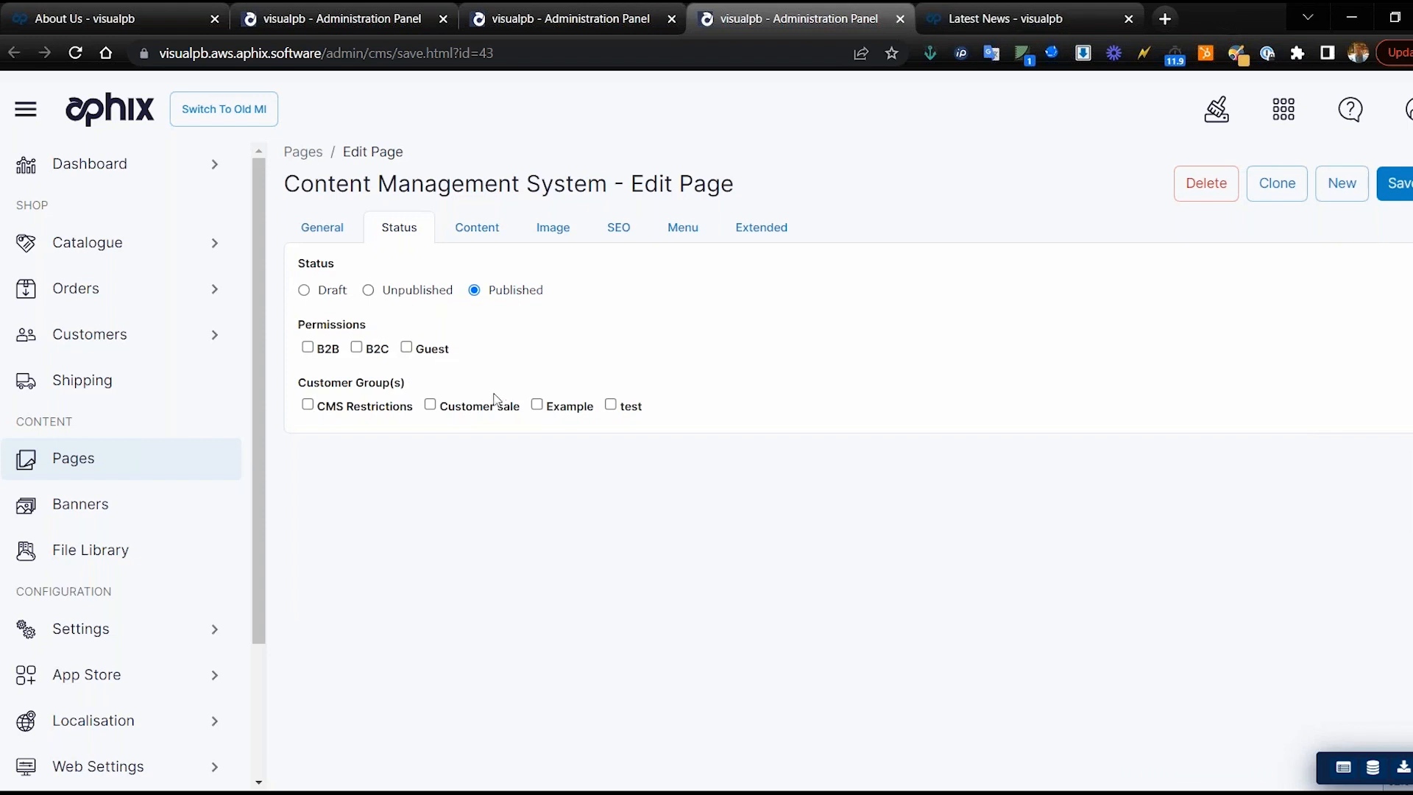
left_click(534, 22)
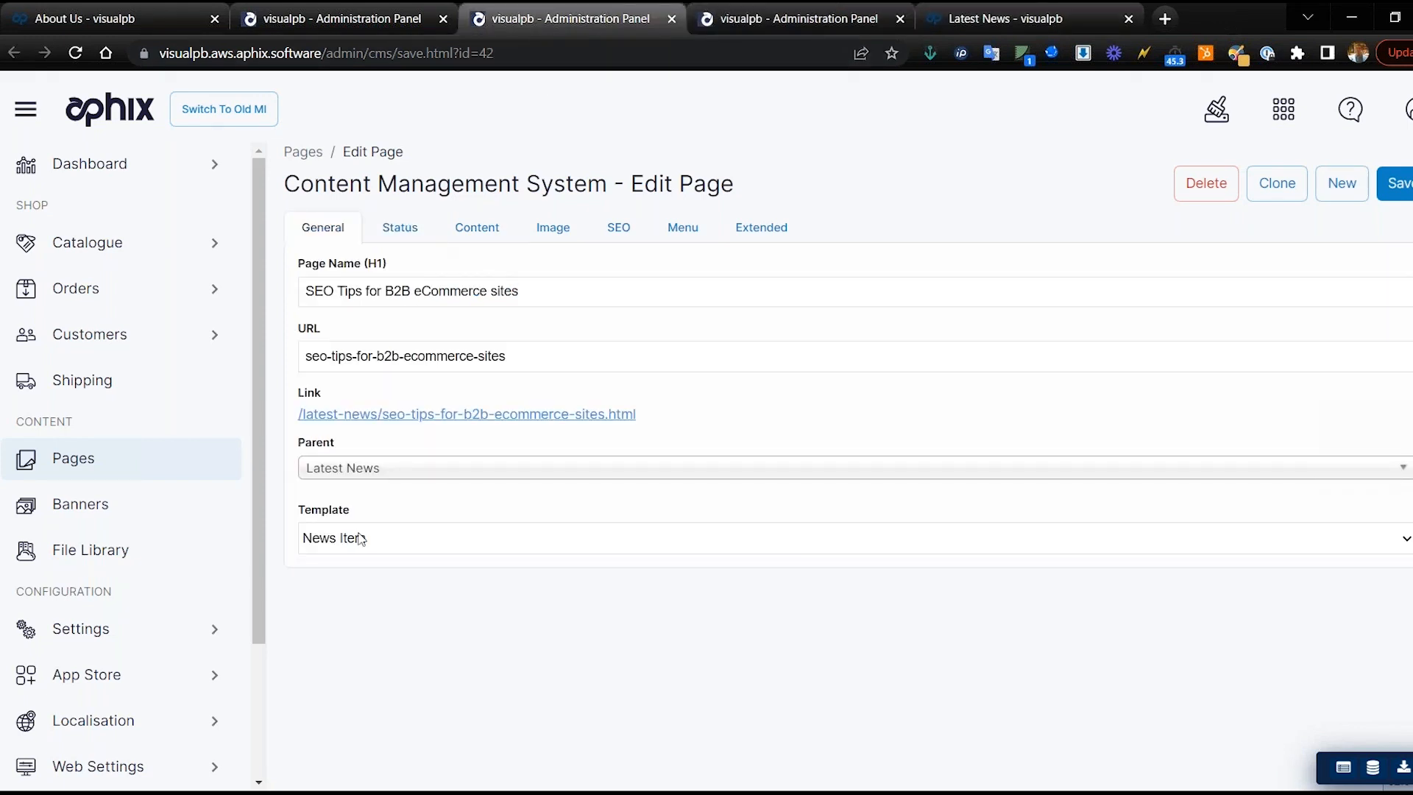
left_click(394, 244)
left_click(384, 351)
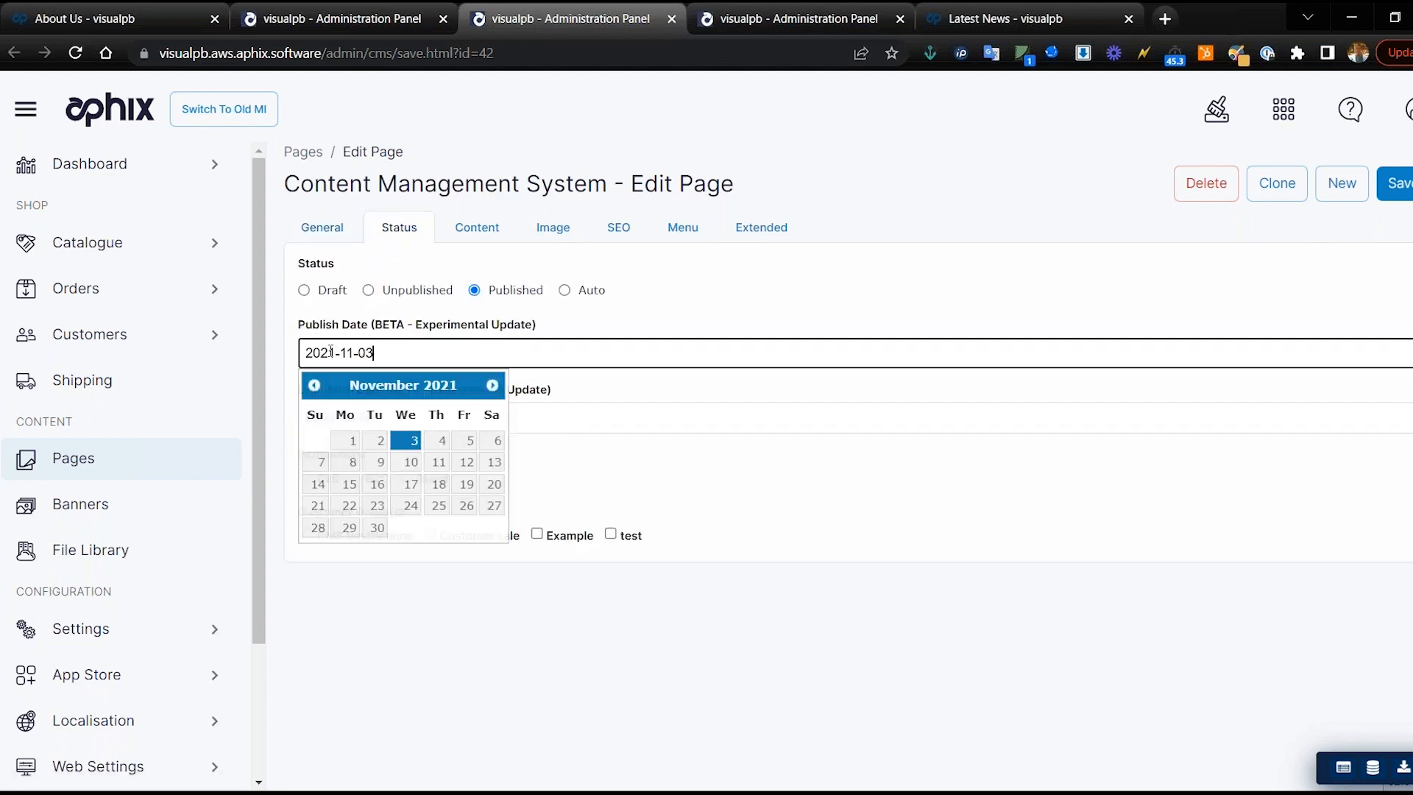
left_click(420, 351)
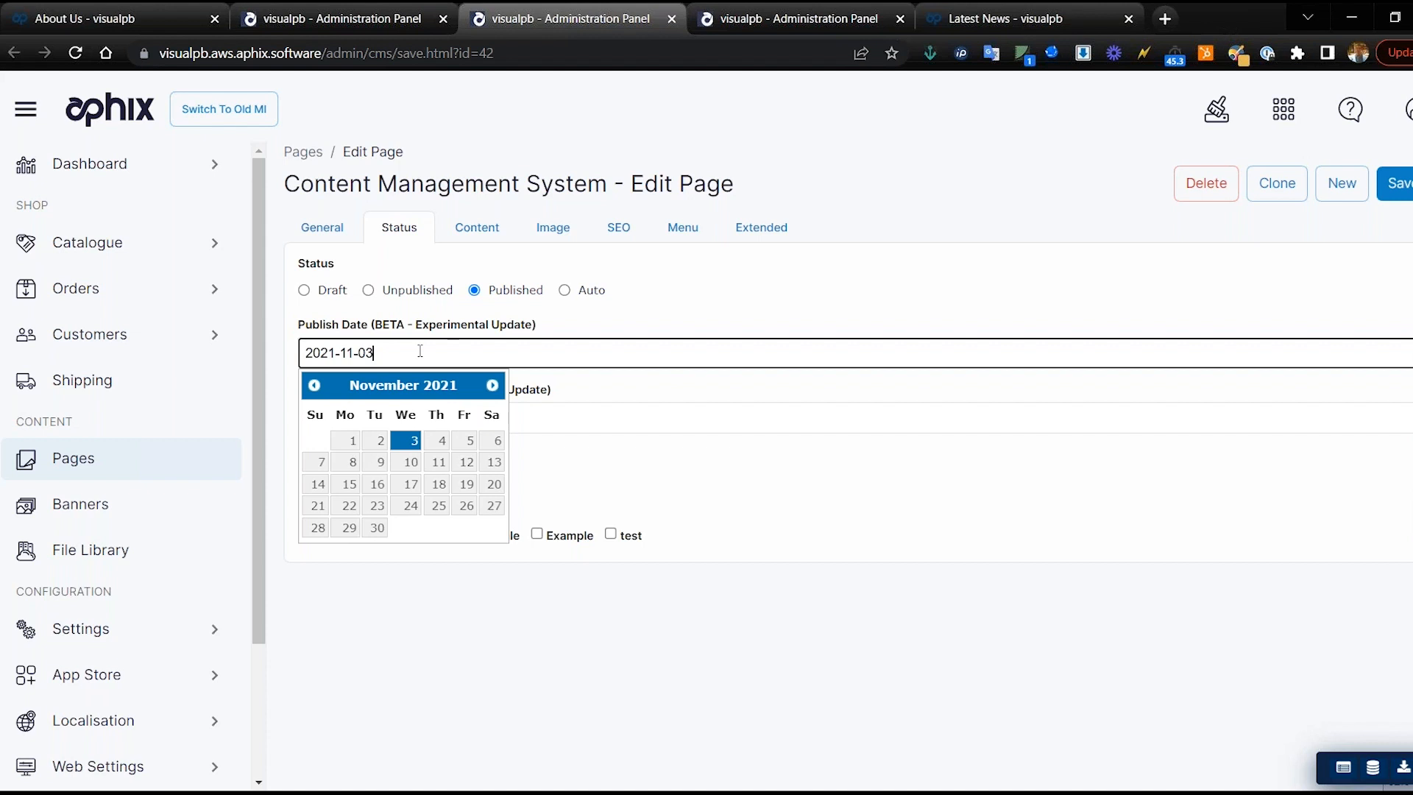
left_click(647, 395)
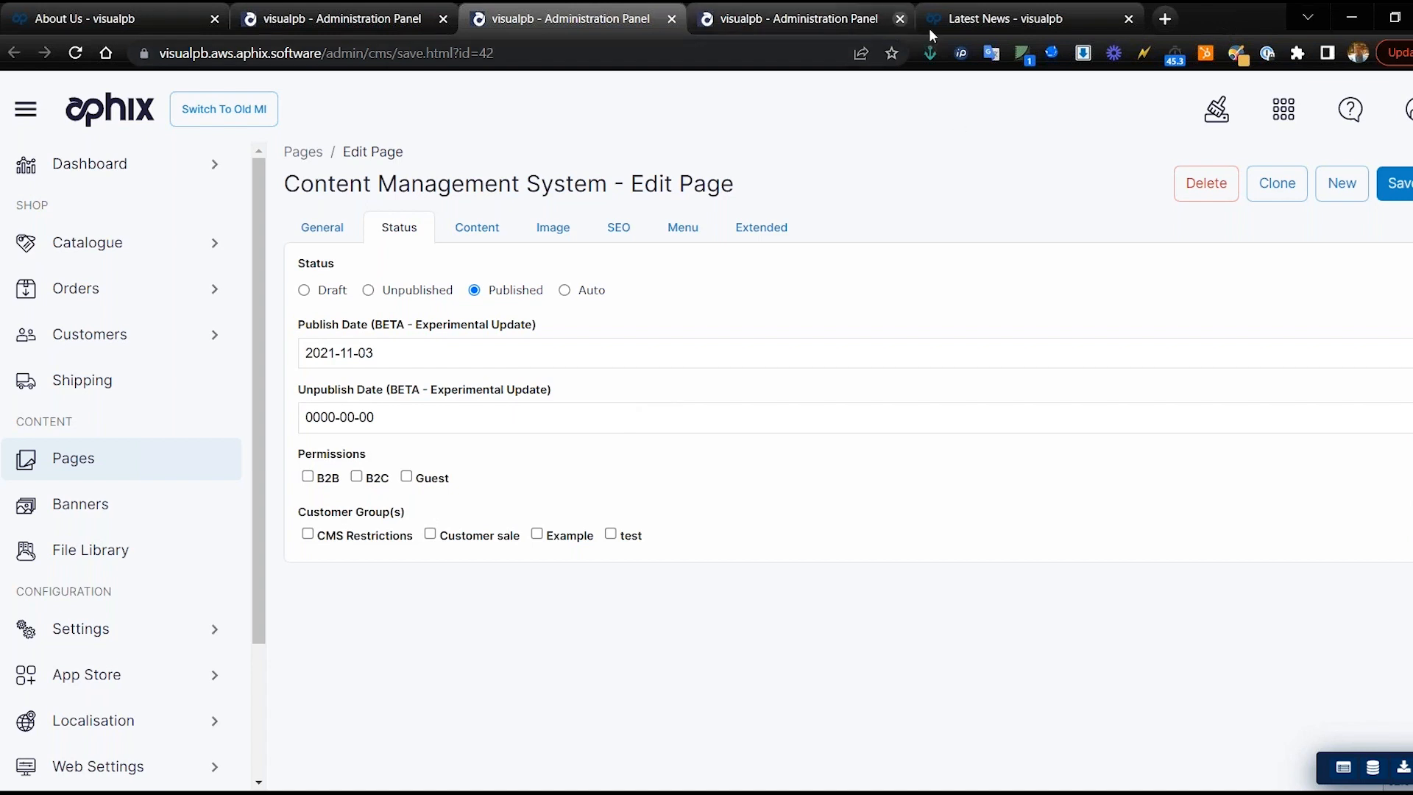
Step: Change the template of the "What GDPR means for B2B companies" page to News Item
left_click(865, 18)
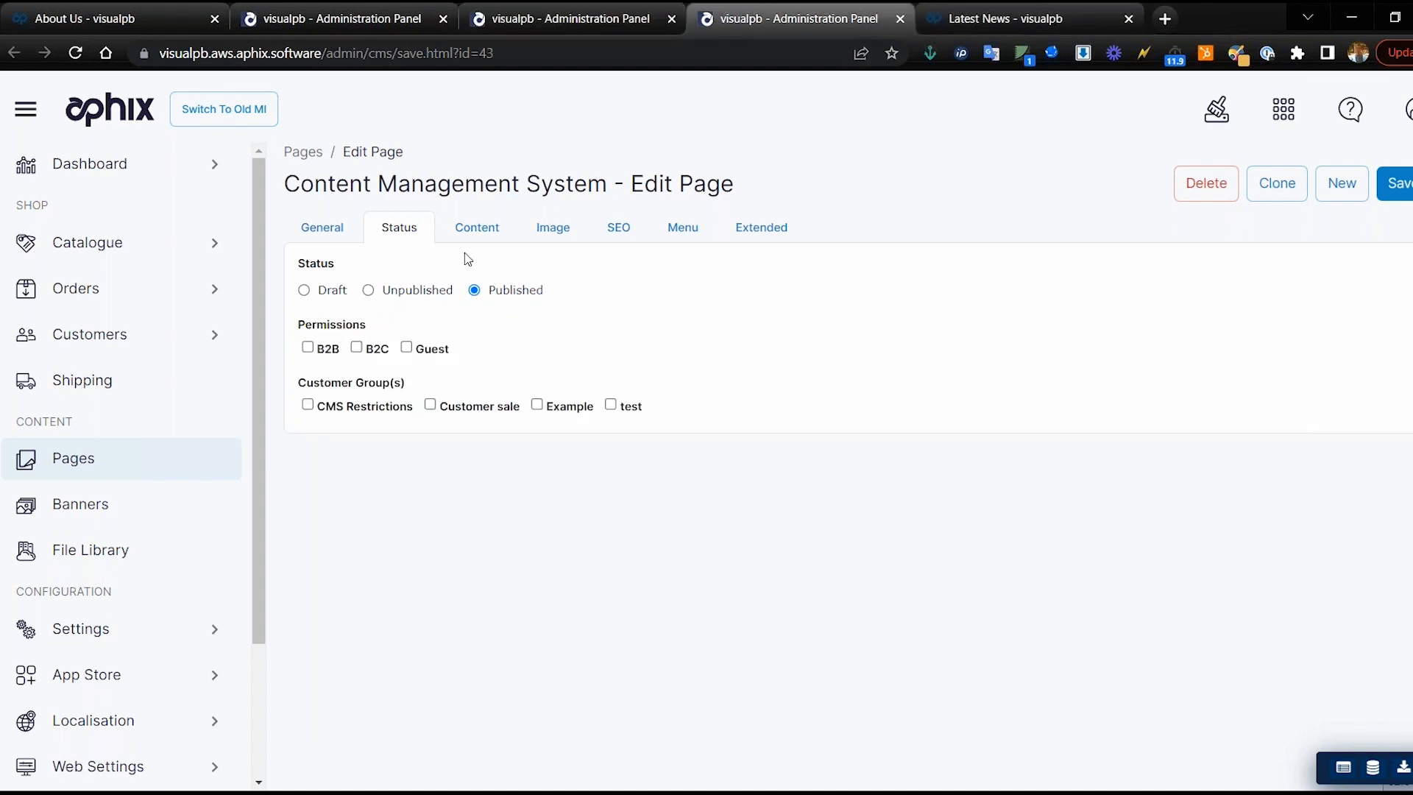
left_click(344, 234)
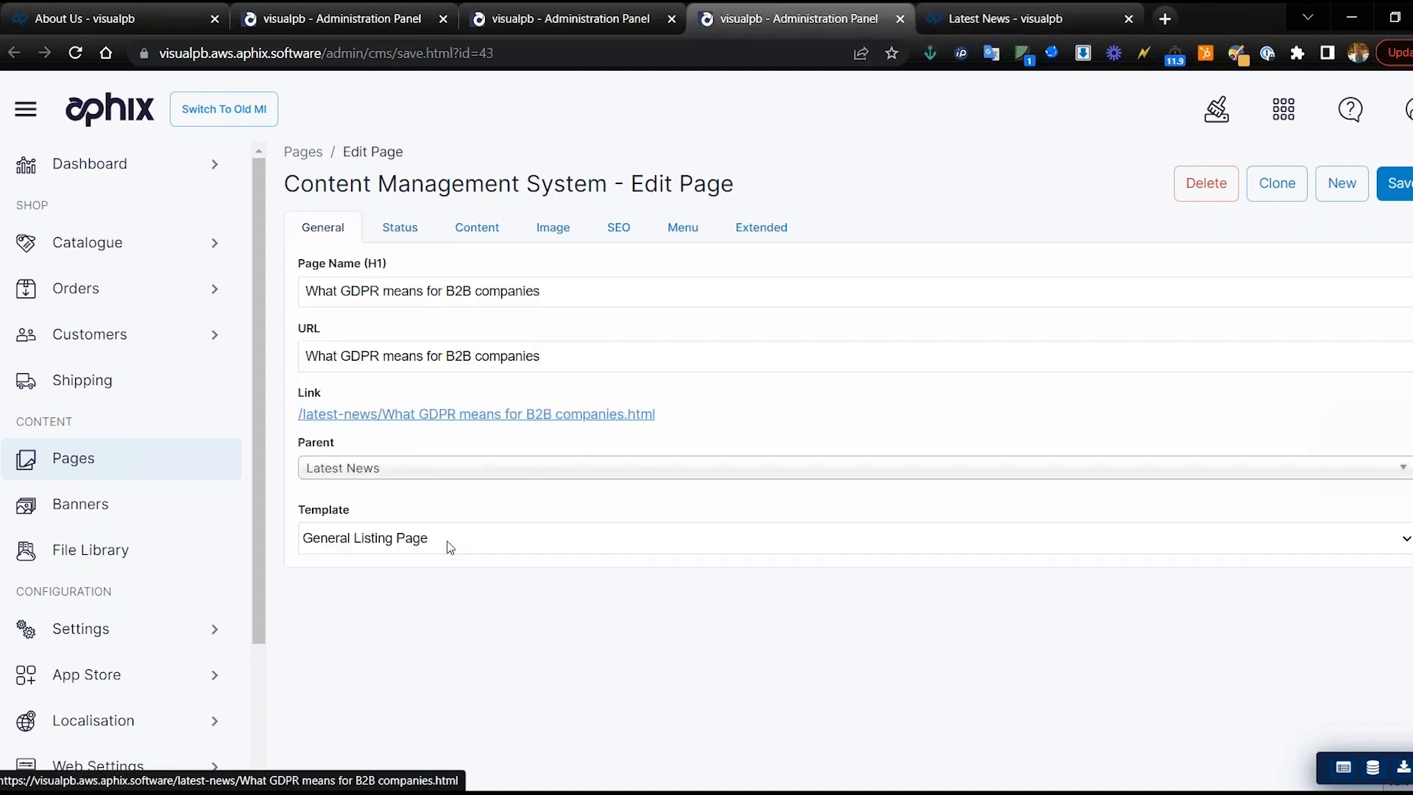
left_click(410, 543)
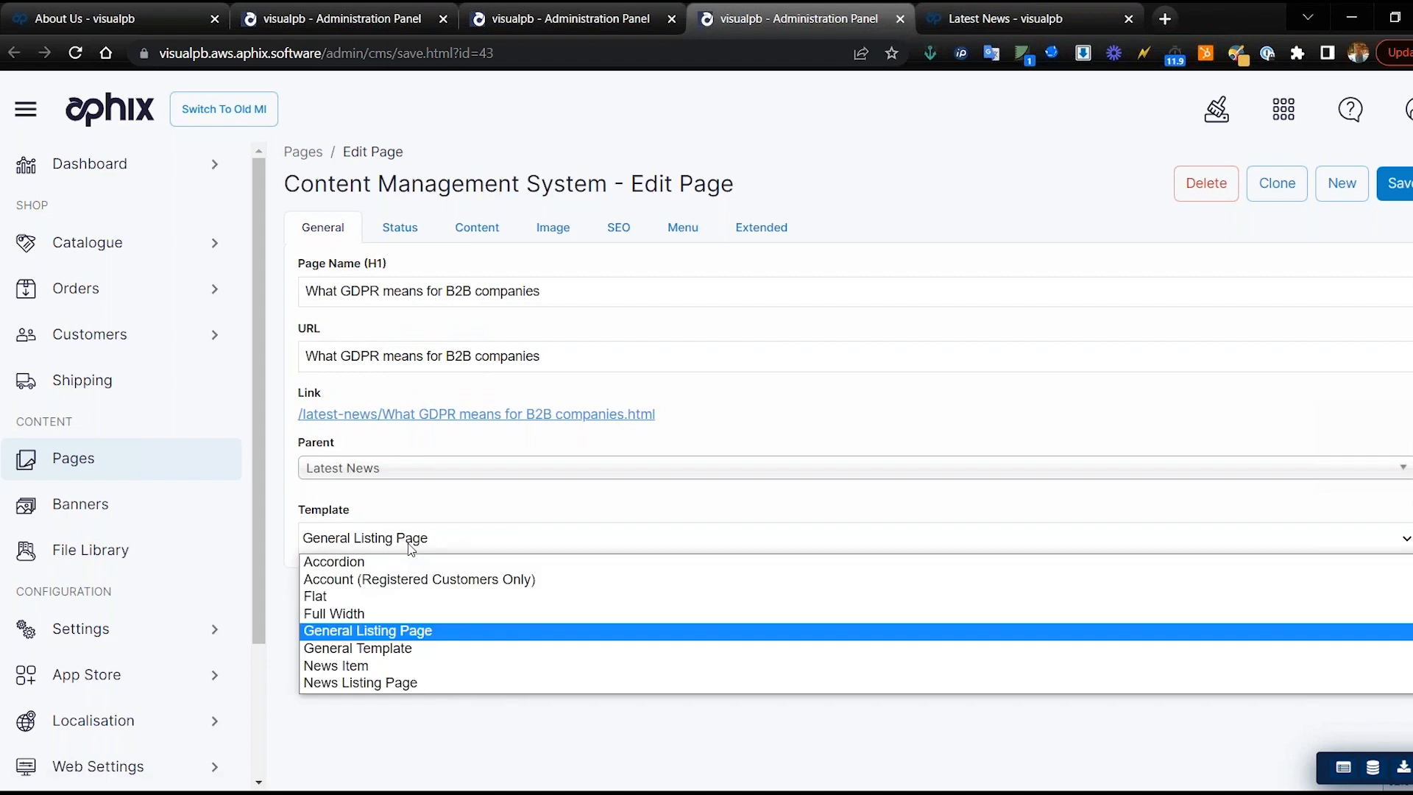
left_click(382, 666)
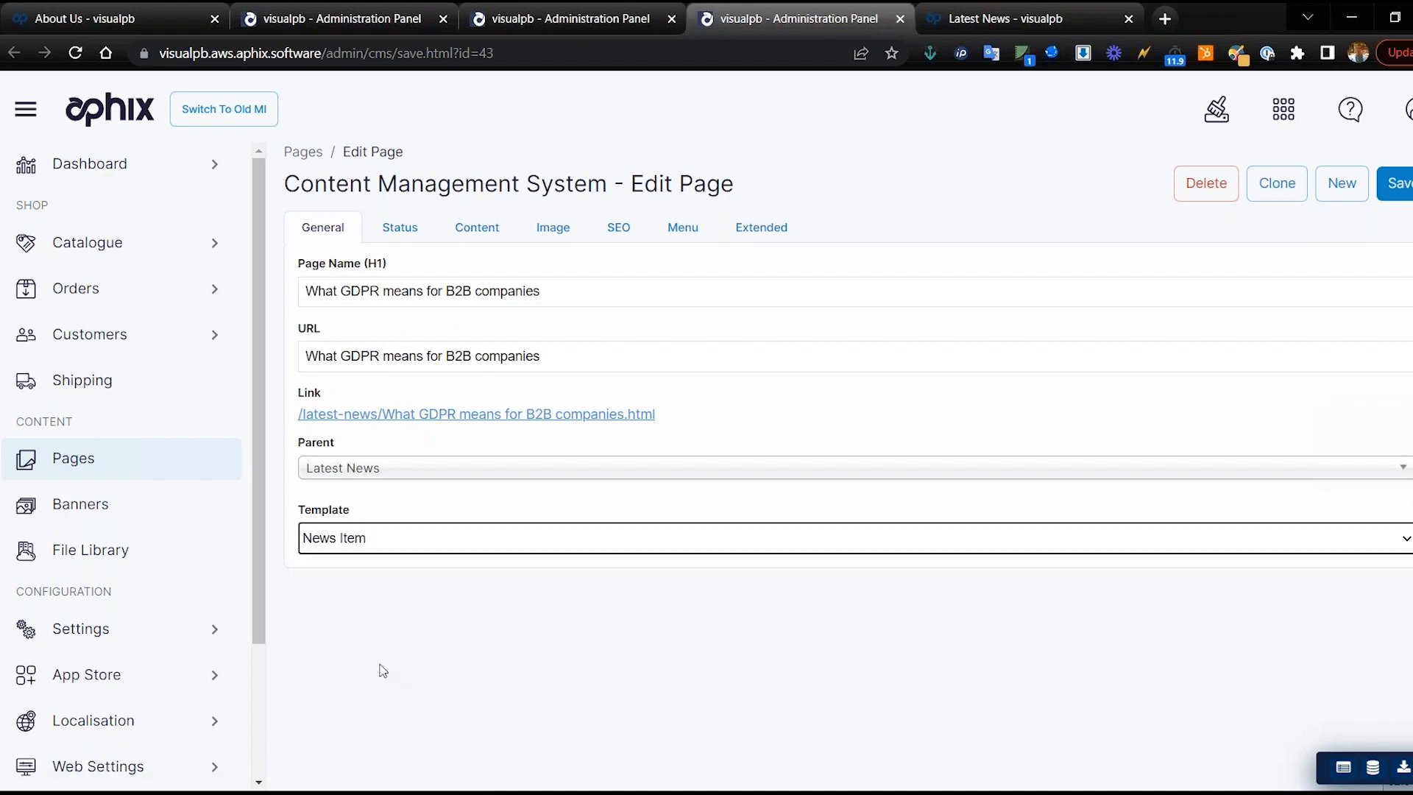
Step: Save the GDPR page with the News Item template and open its article from the live Latest News listing
left_click(1402, 193)
left_click(404, 318)
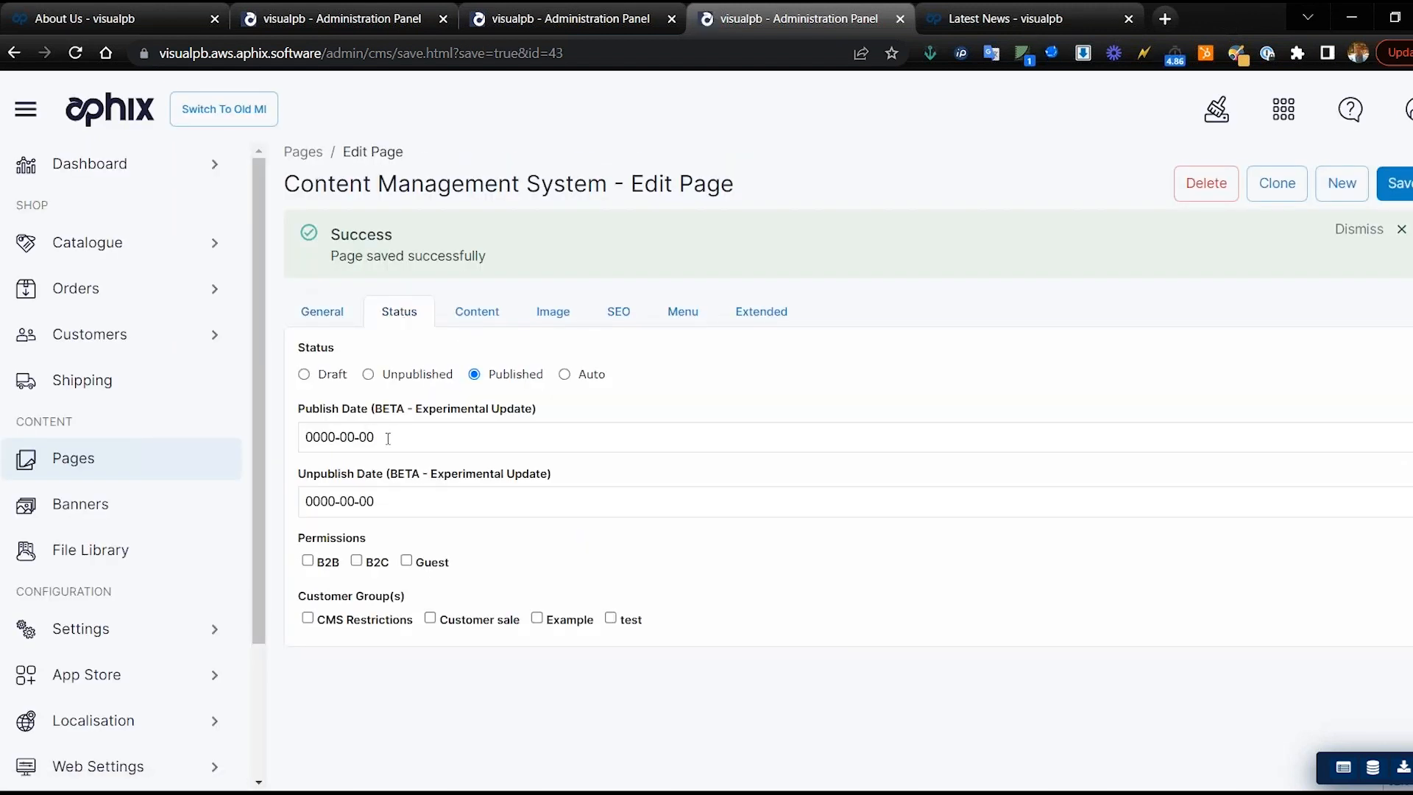
left_click(983, 15)
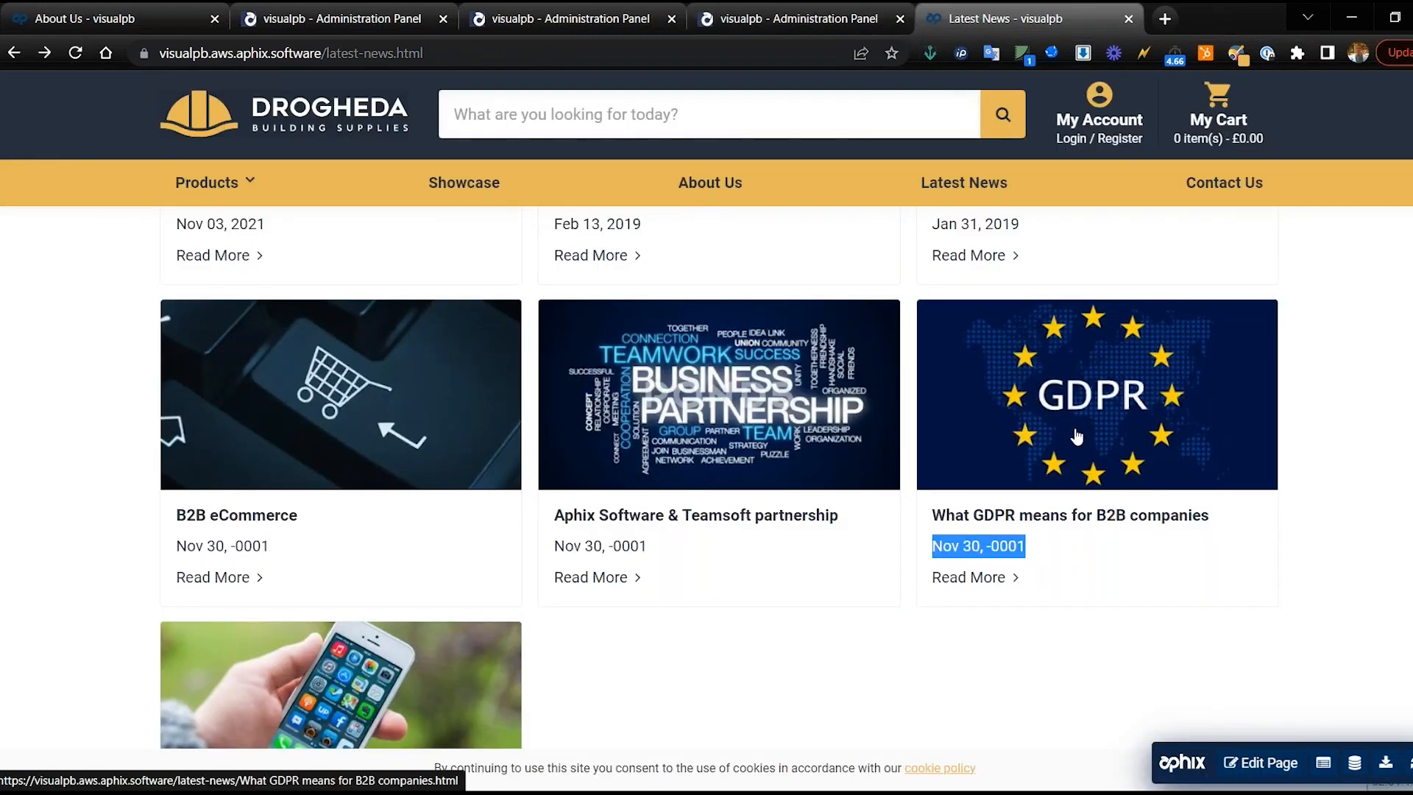
left_click(1076, 405)
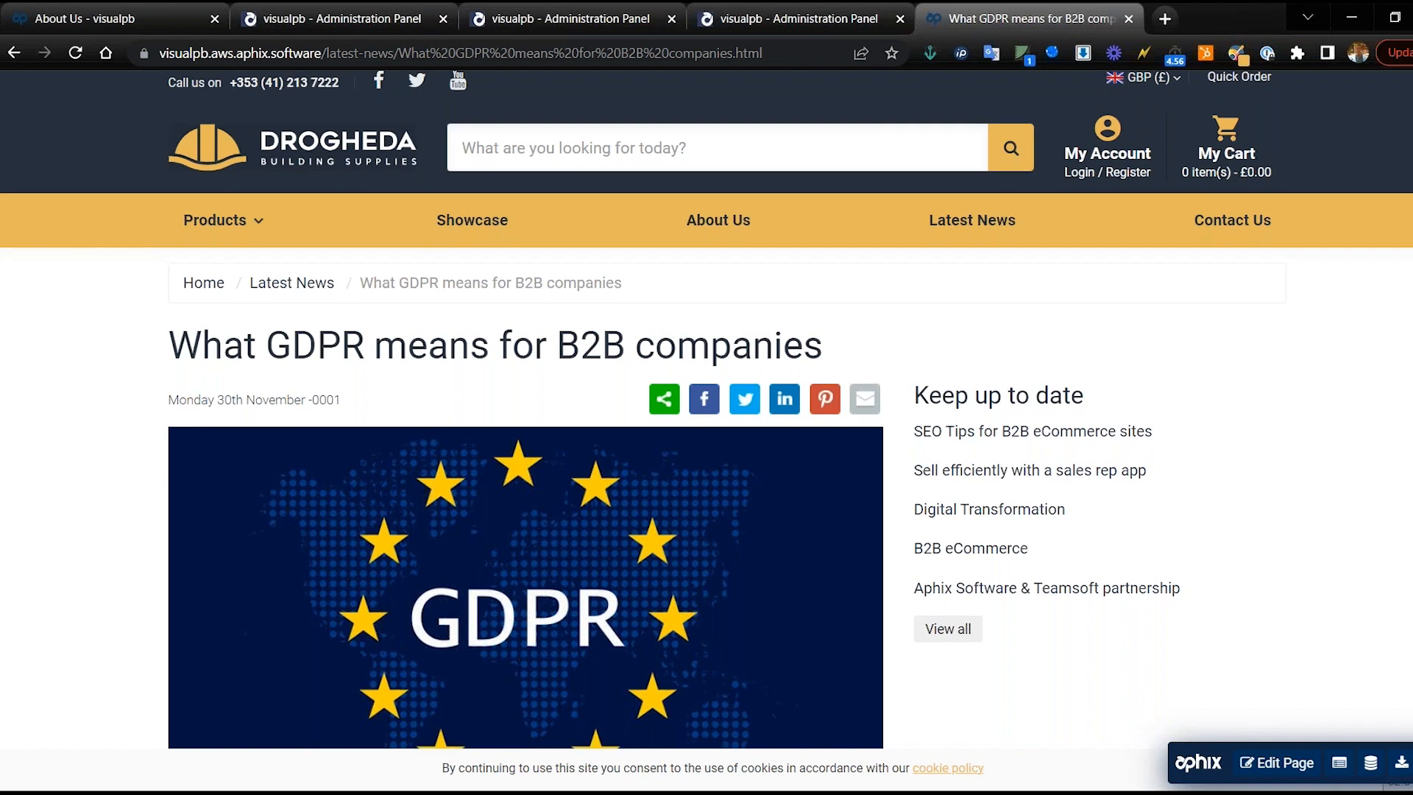
Step: Examine the live GDPR article's News Item layout, including the date, share links, main image, body text and related news list
scroll(515, 441, "down", 5)
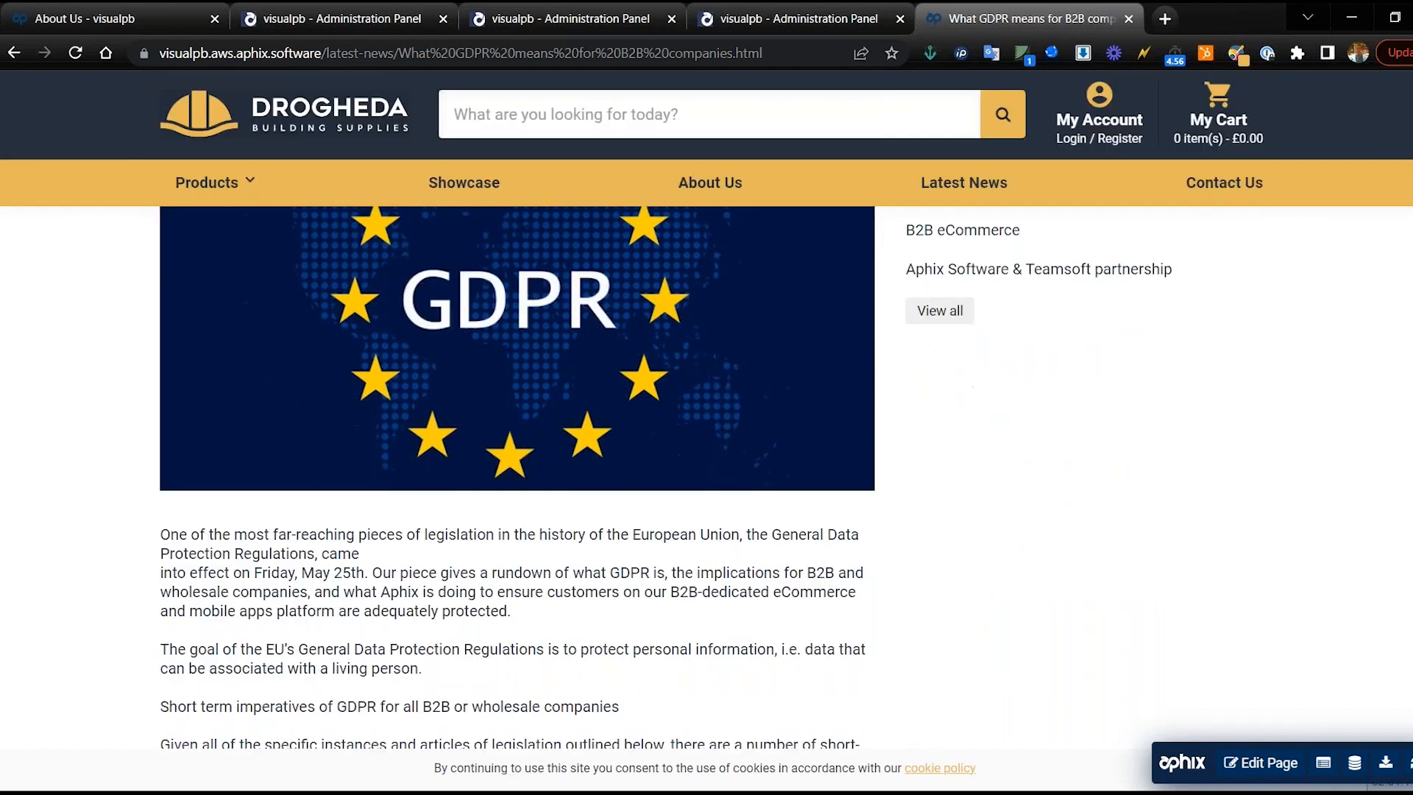
scroll(677, 442, "down", 5)
scroll(678, 442, "up", 6)
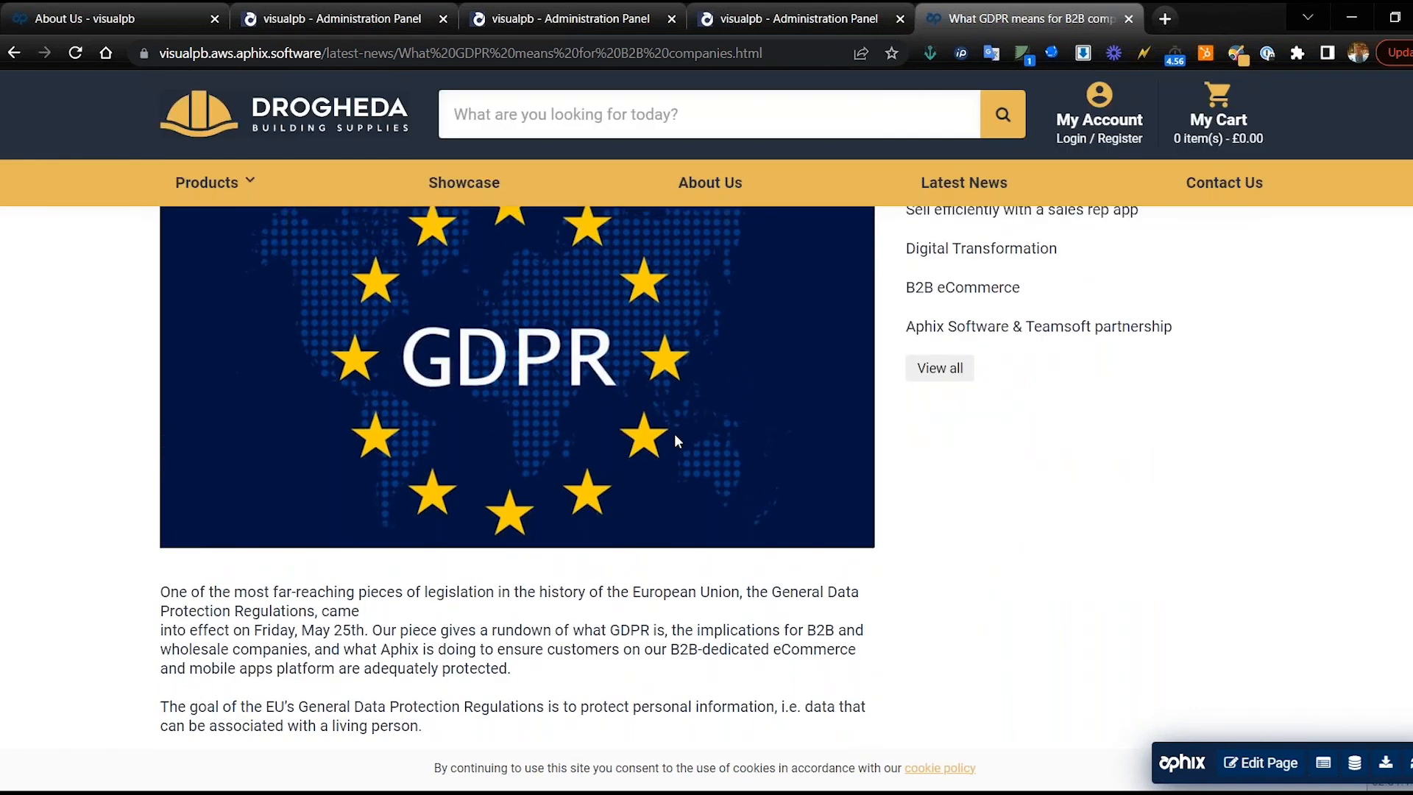
scroll(678, 440, "up", 3)
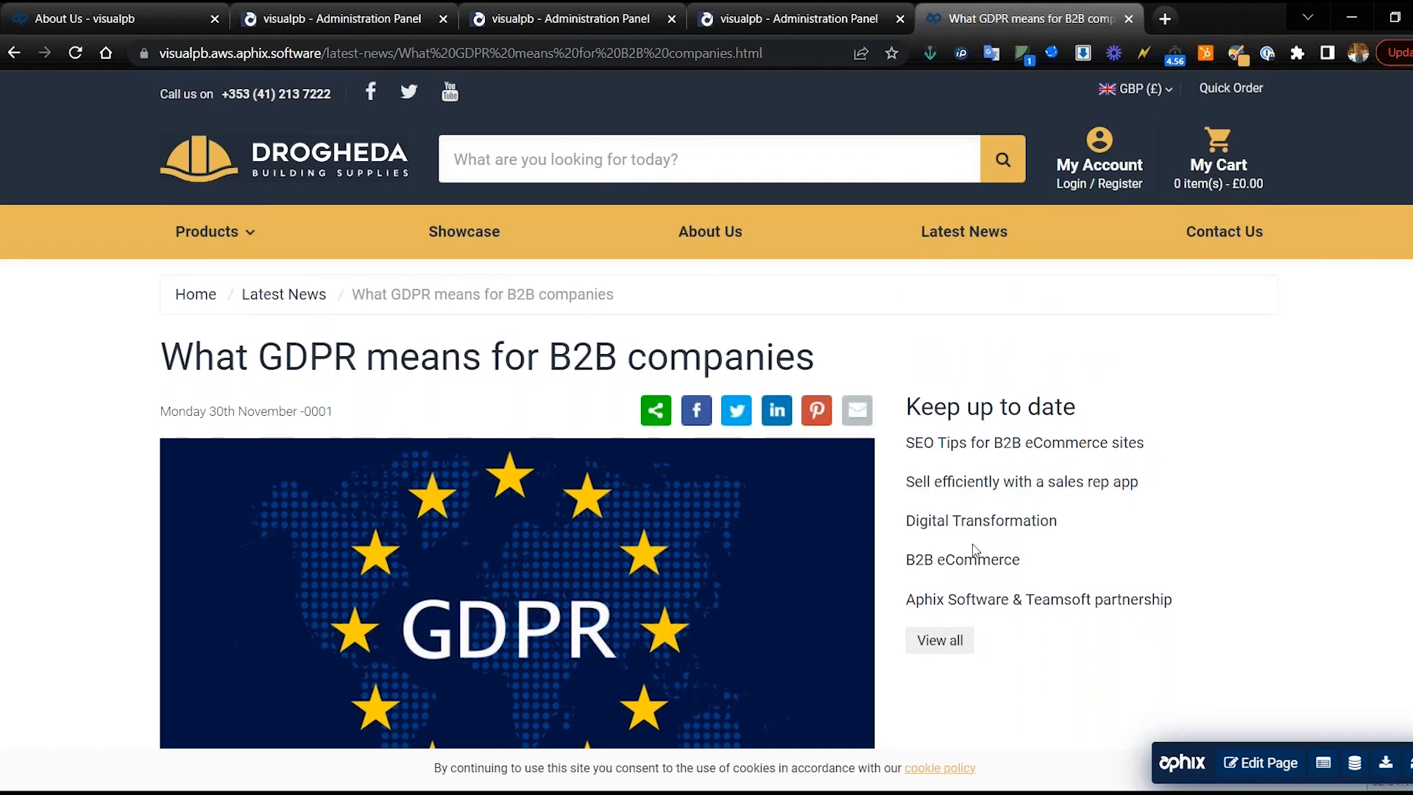
scroll(972, 550, "down", 1)
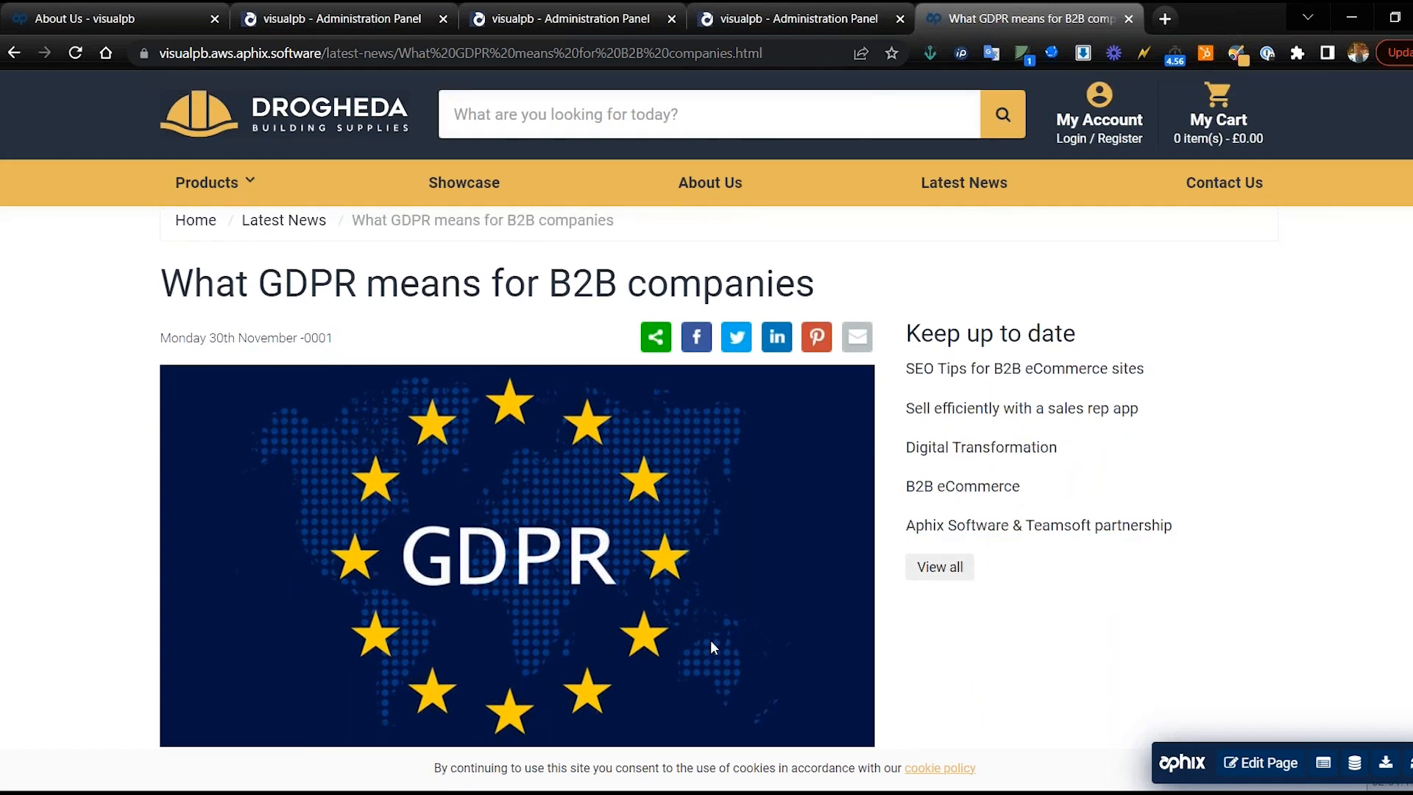
scroll(711, 646, "down", 3)
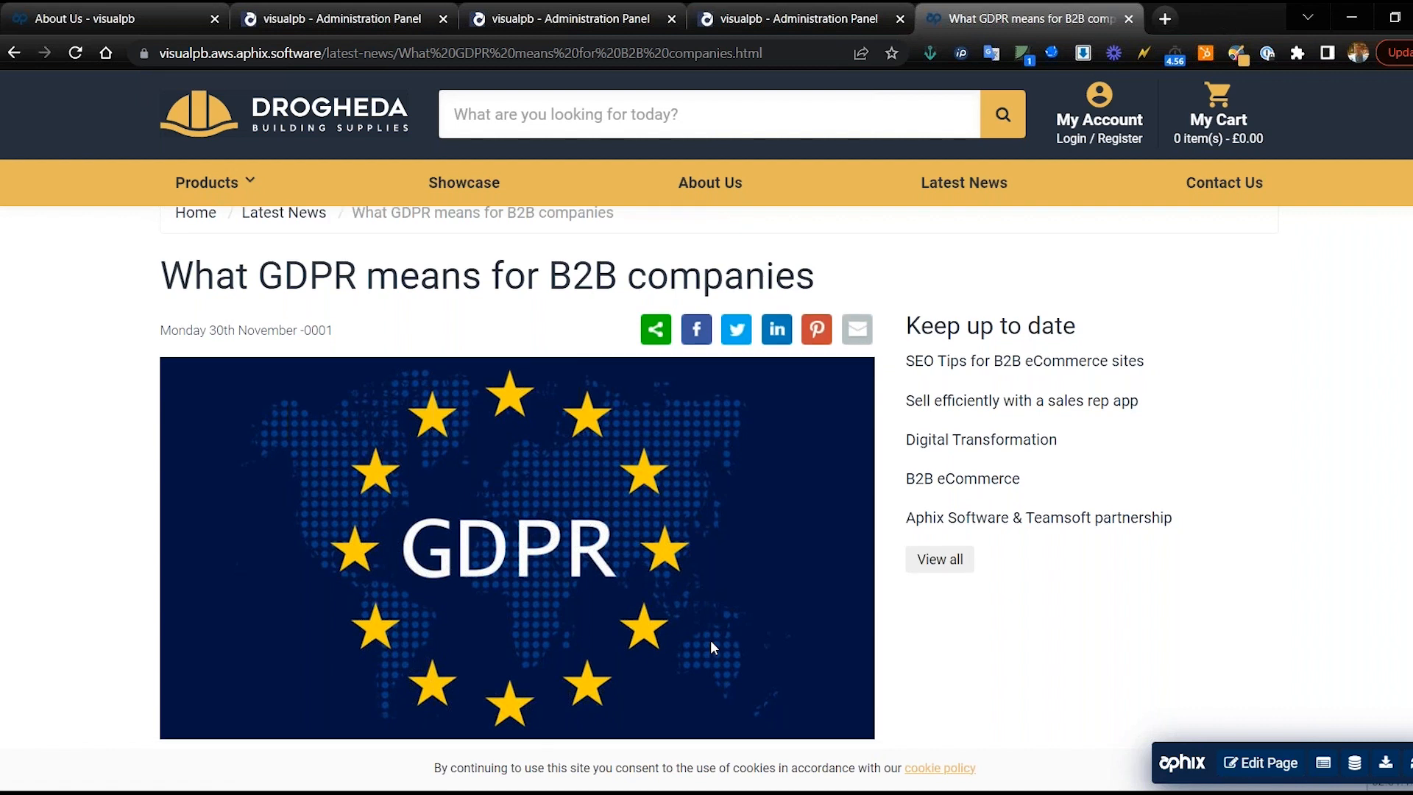
scroll(491, 360, "up", 1)
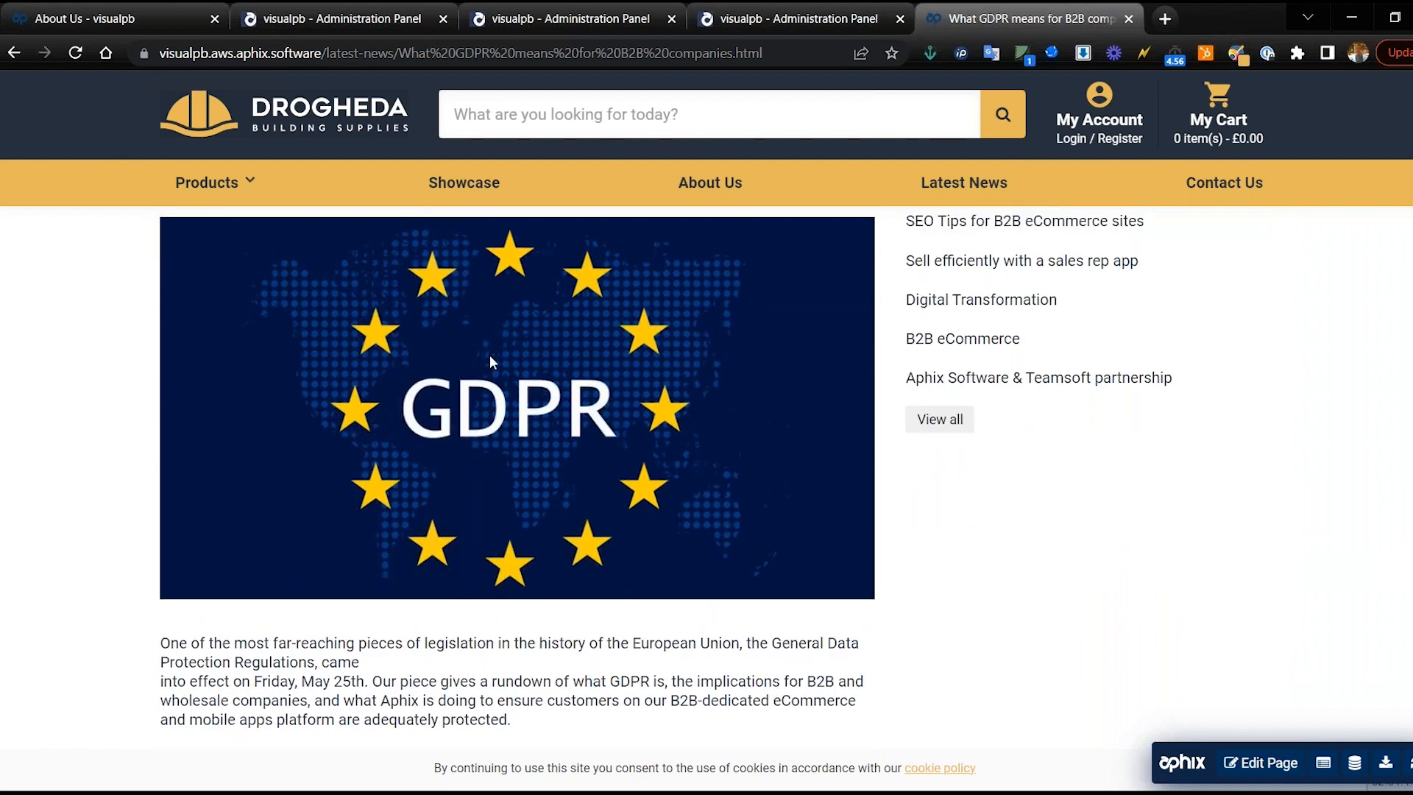
scroll(532, 440, "up", 3)
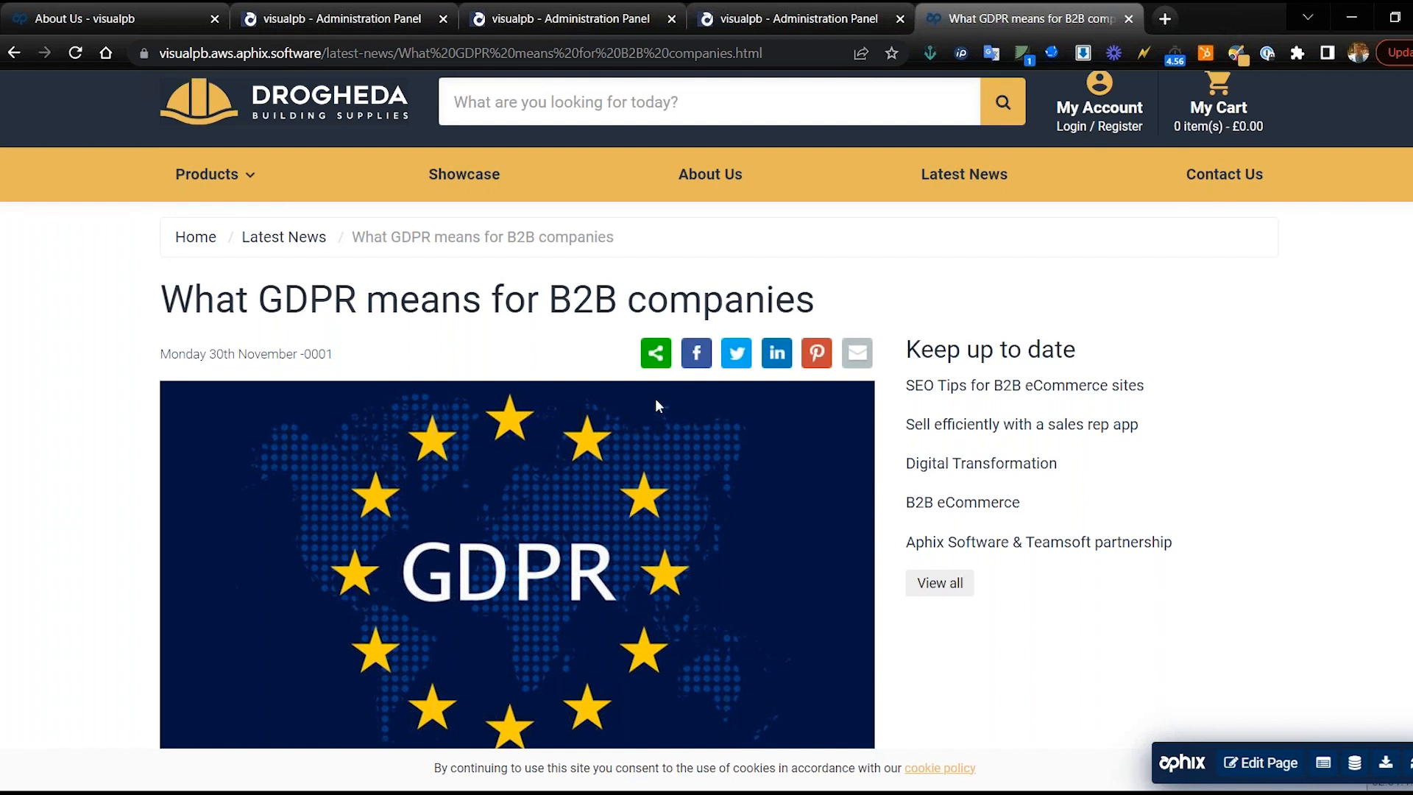
Step: Check the GDPR page's thumbnail image in the page editor and compare it with the live article's image and text
left_click(751, 18)
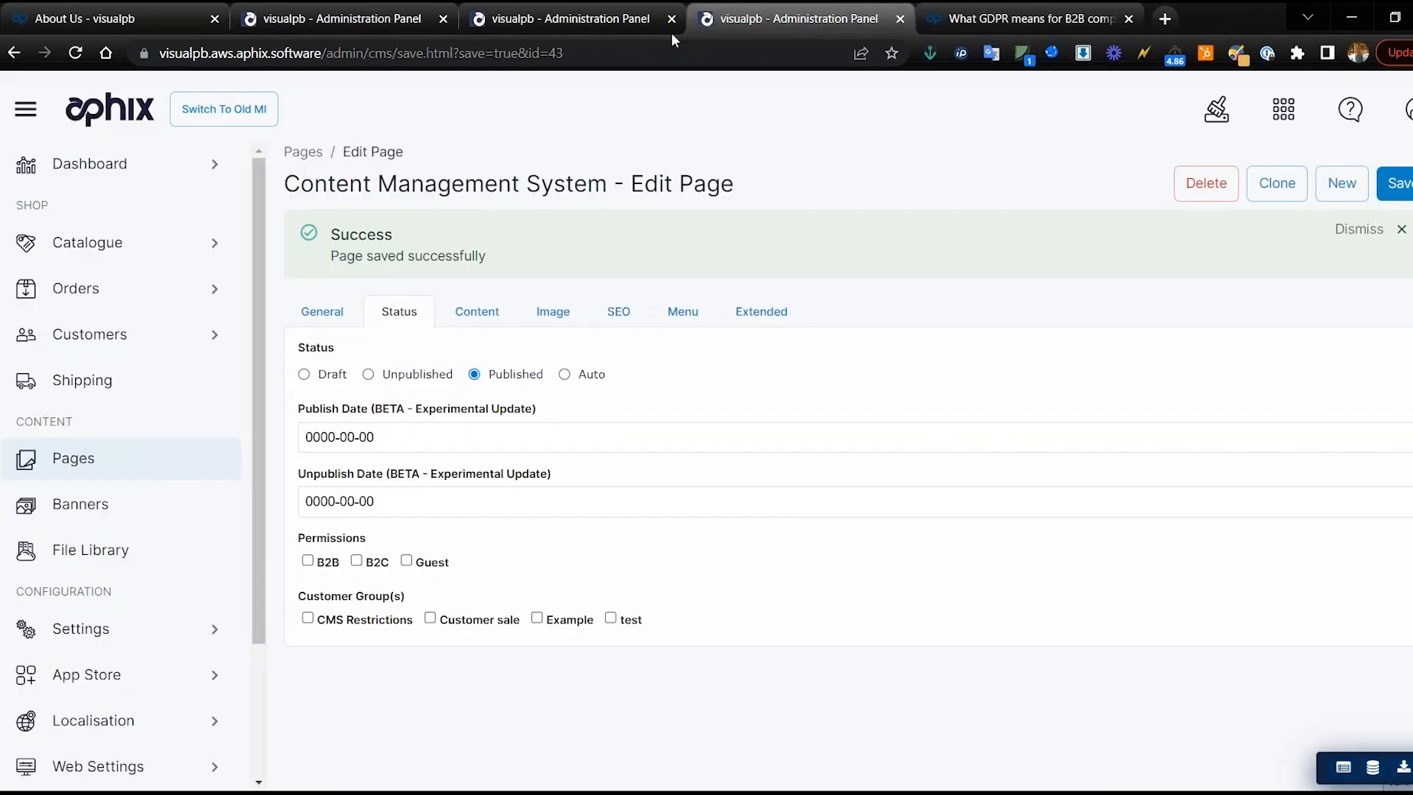
left_click(555, 318)
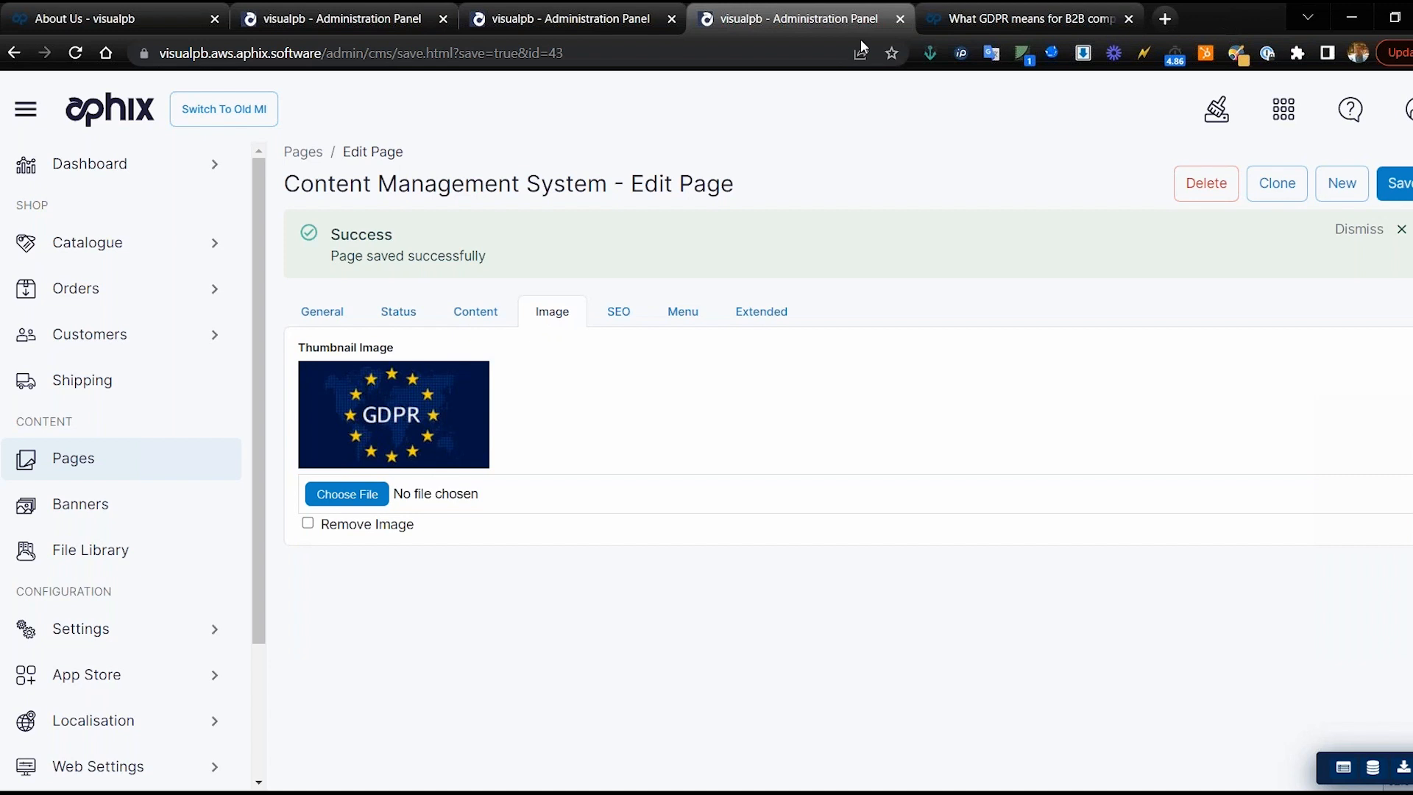
left_click(638, 23)
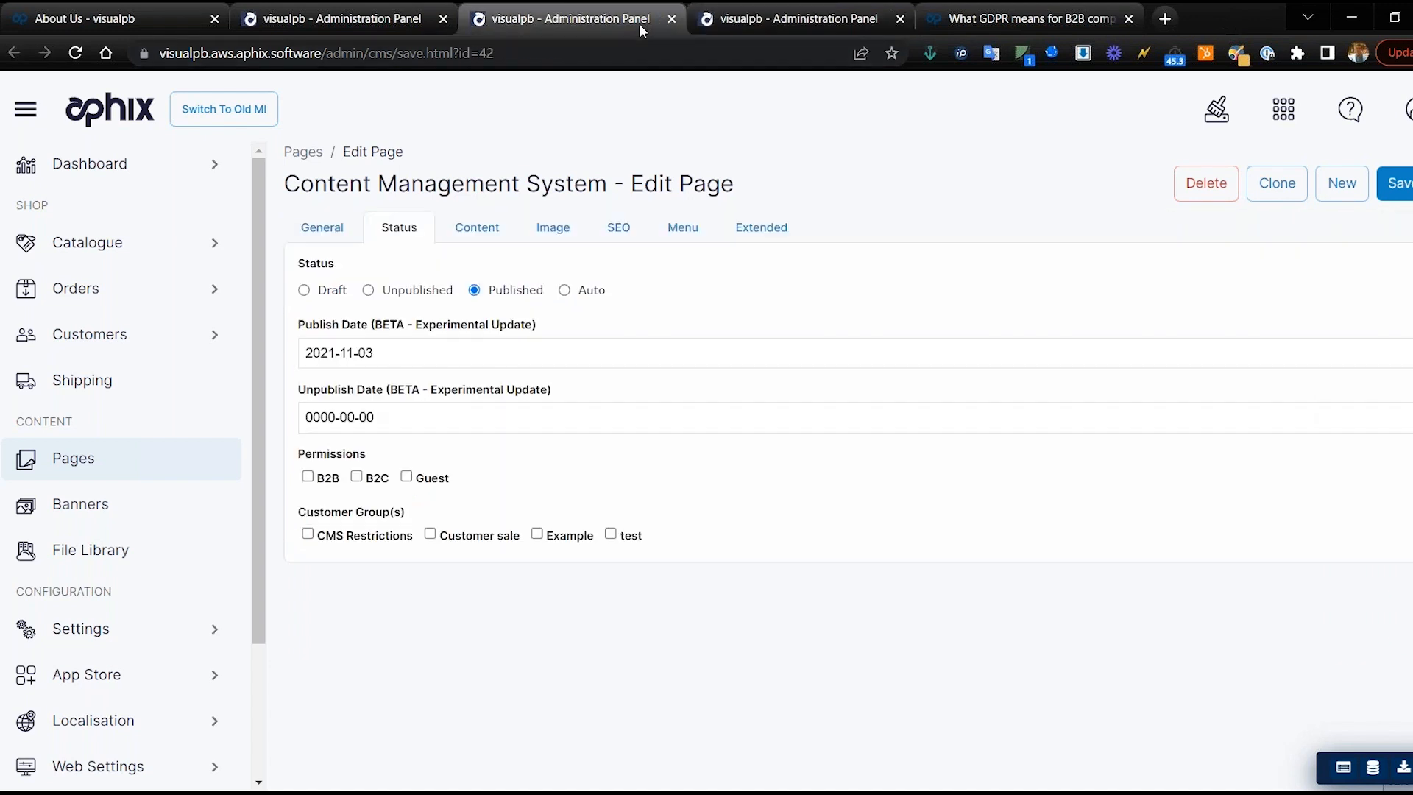
left_click(957, 25)
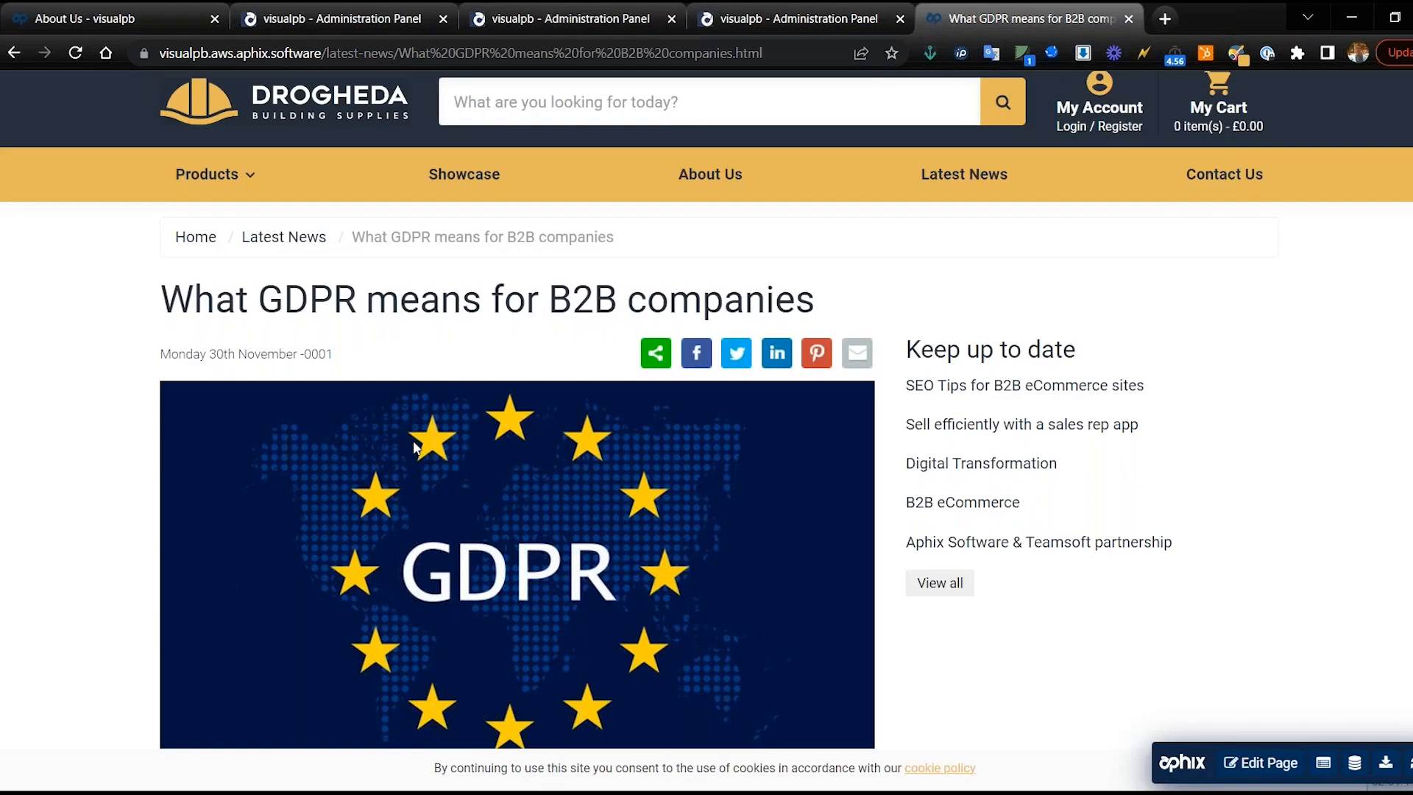
scroll(413, 445, "down", 10)
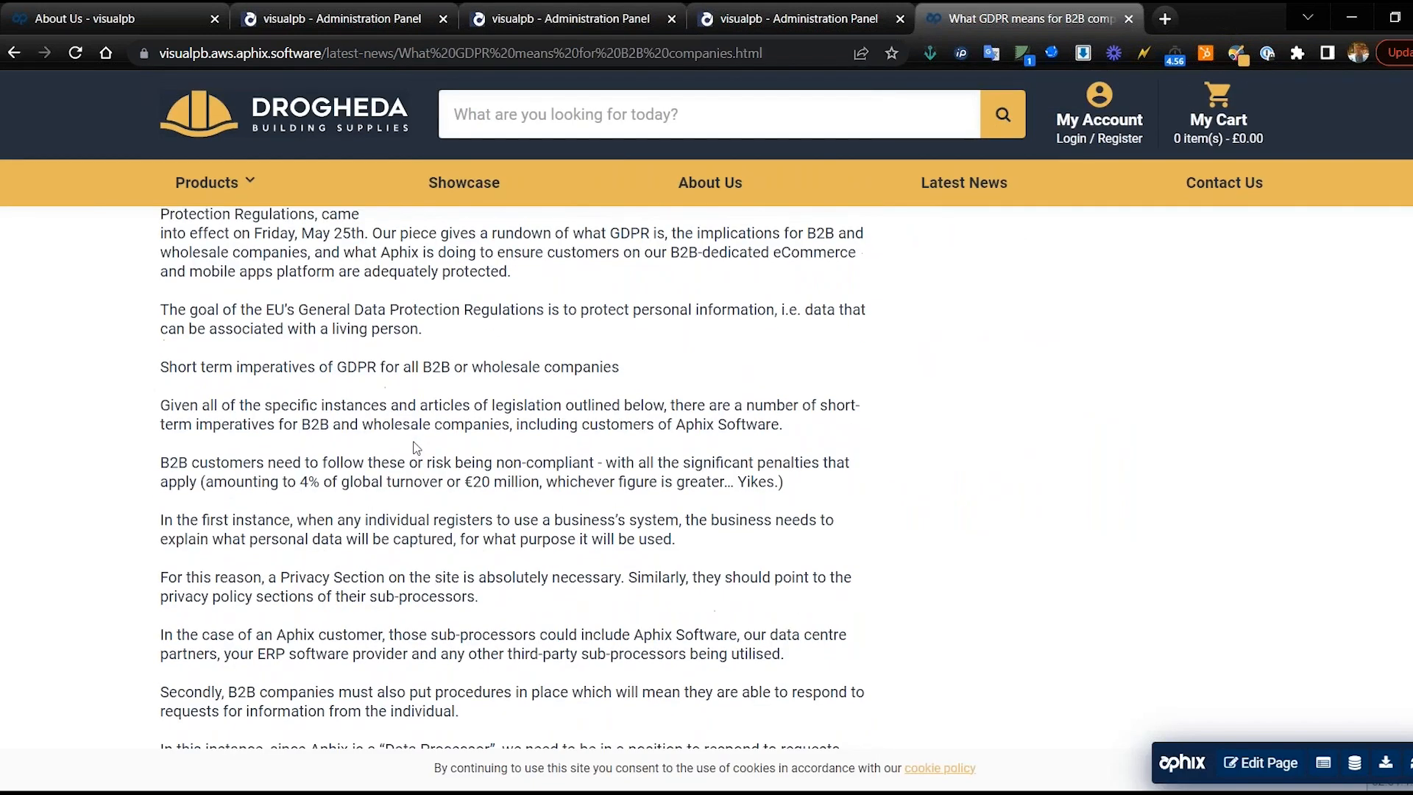
scroll(503, 559, "up", 3)
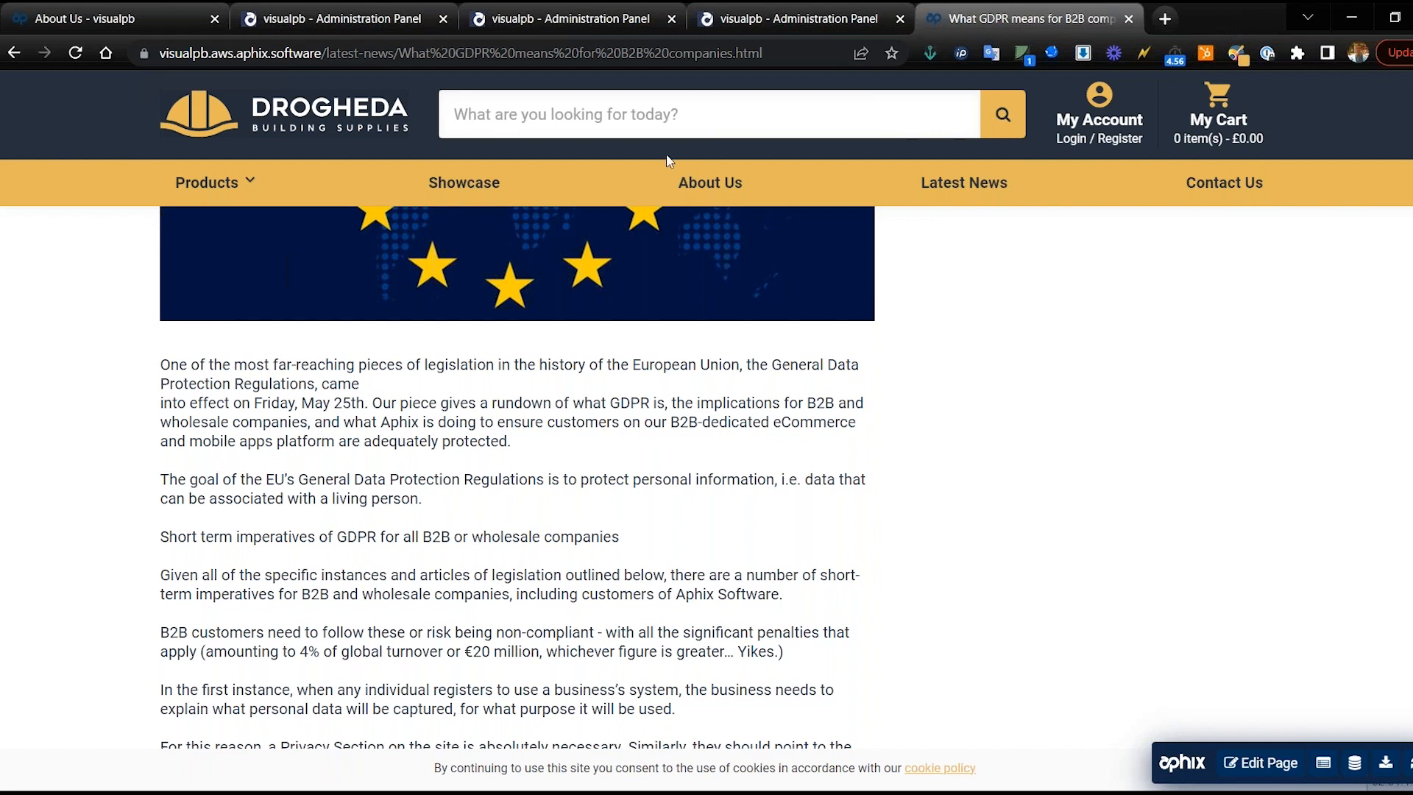
scroll(874, 325, "up", 4)
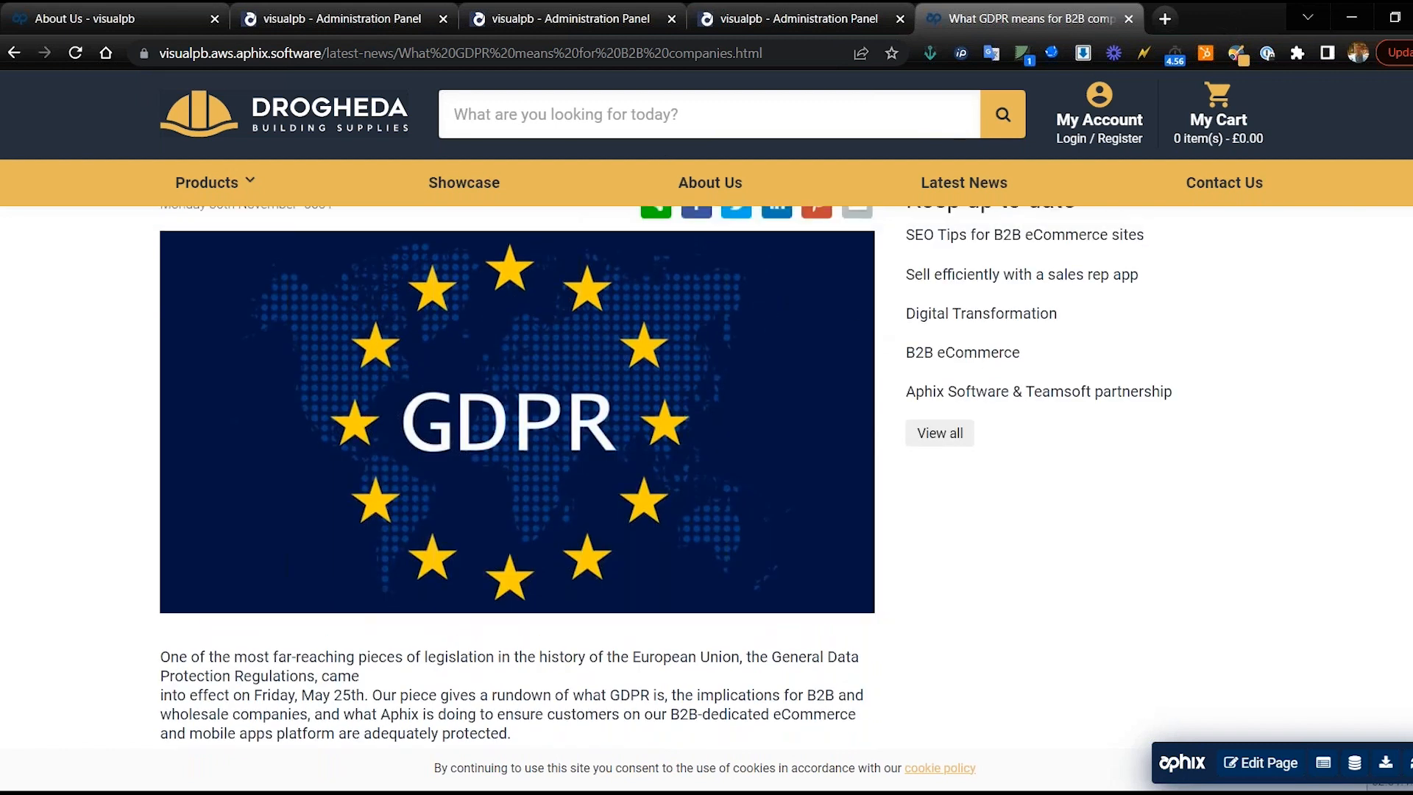
Step: Set the GDPR page's publish date to 2023-03-14 and save the page
left_click(795, 18)
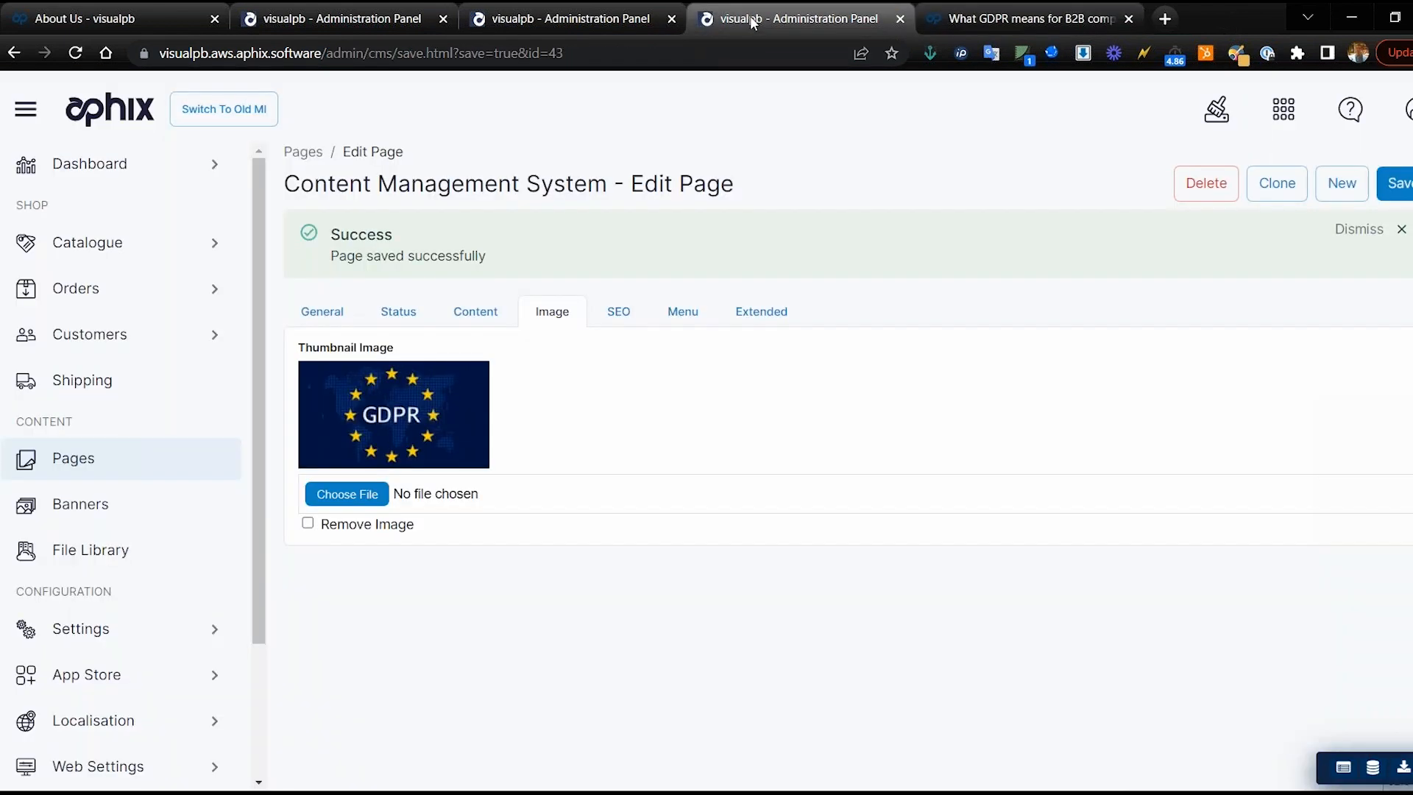
left_click(390, 316)
left_click(377, 437)
double_click(377, 437)
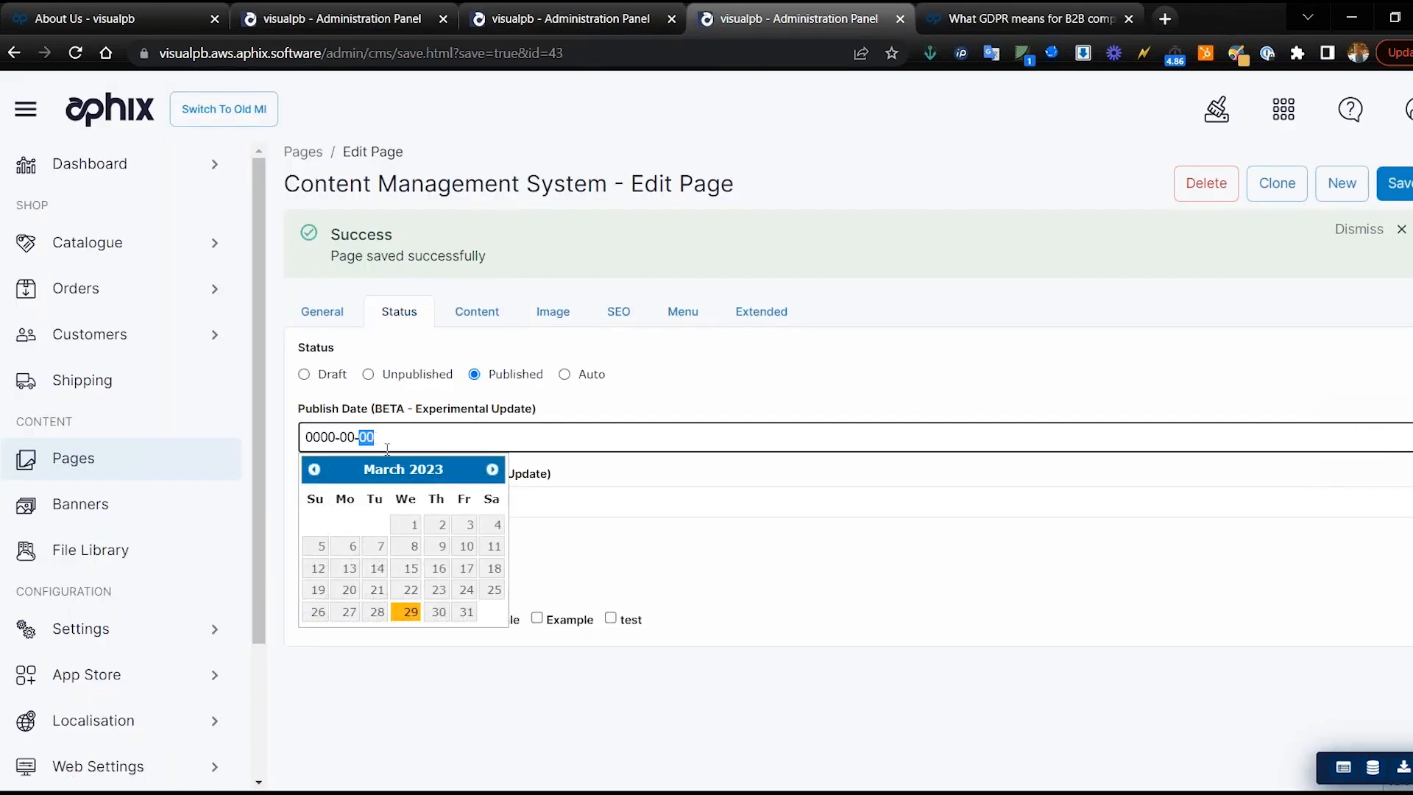
left_click(373, 566)
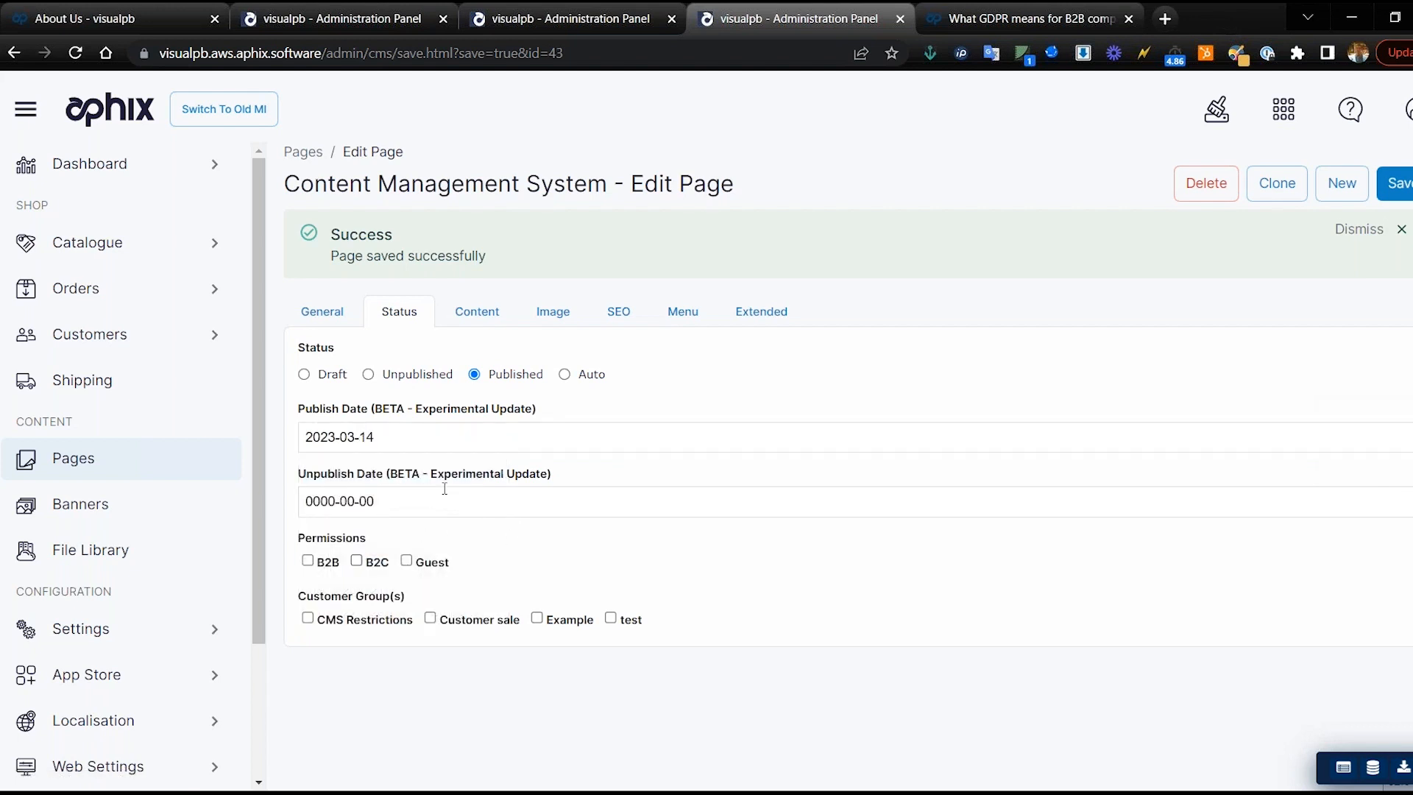
left_click(1406, 190)
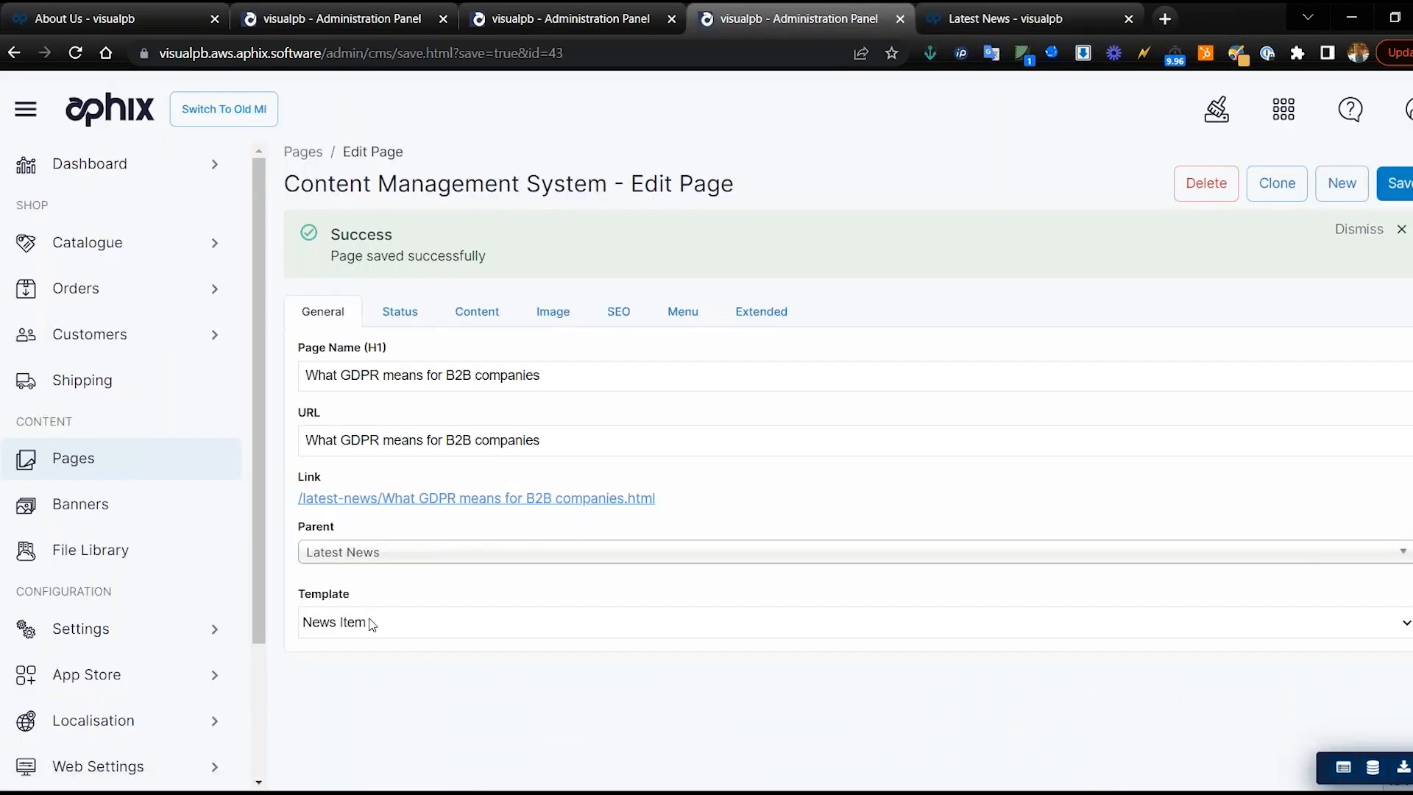
Step: Save the GDPR page with the General Template and open the article from the live Latest News listing
left_click(370, 623)
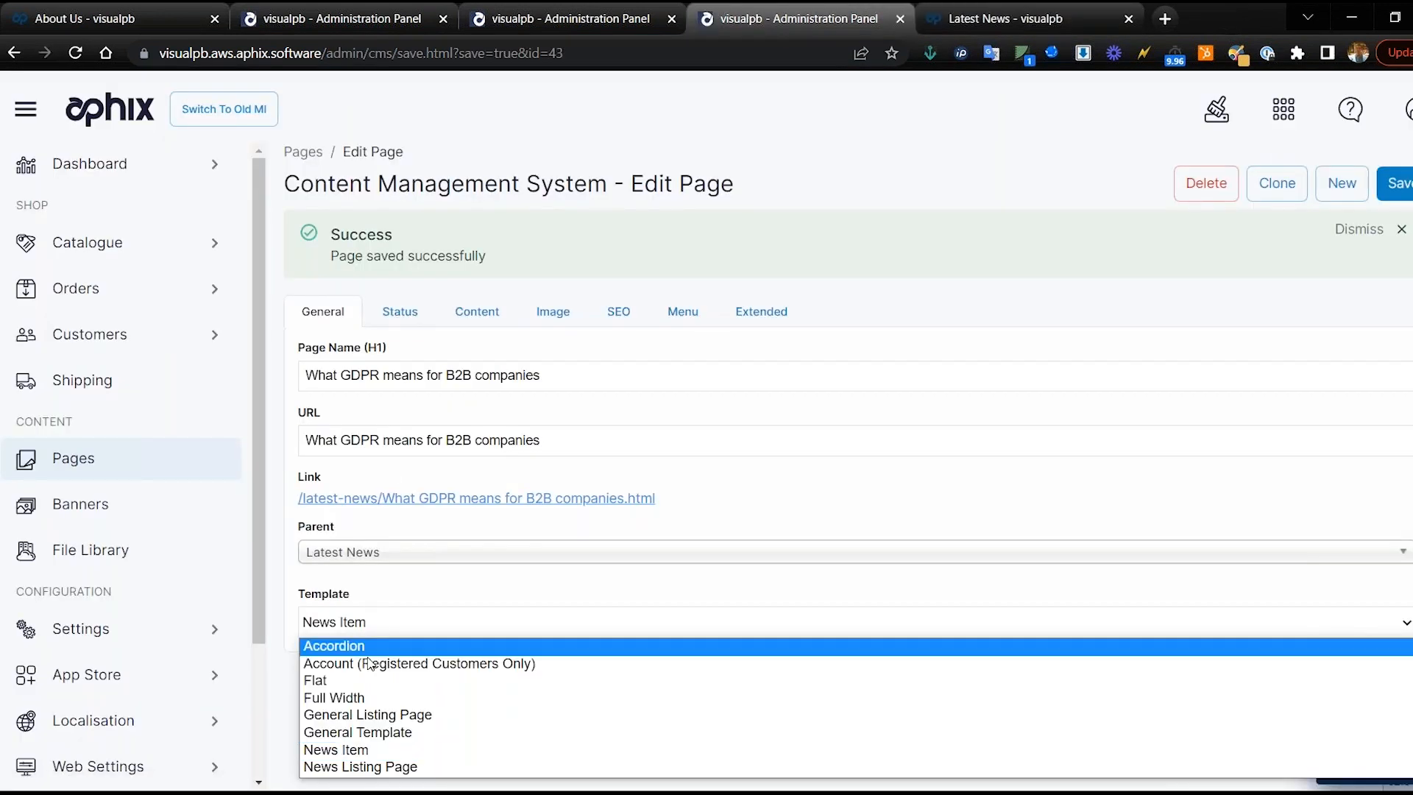
left_click(361, 734)
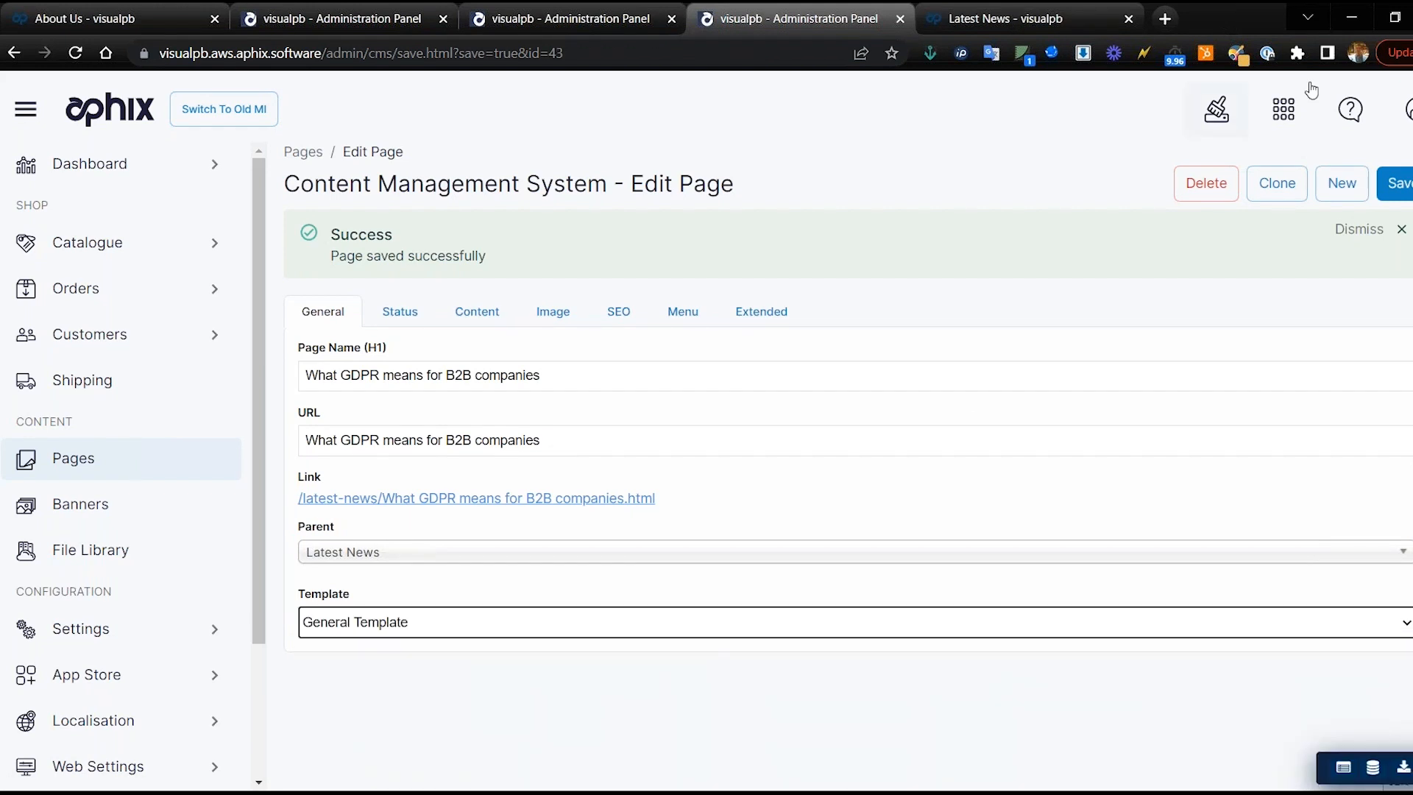
left_click(527, 30)
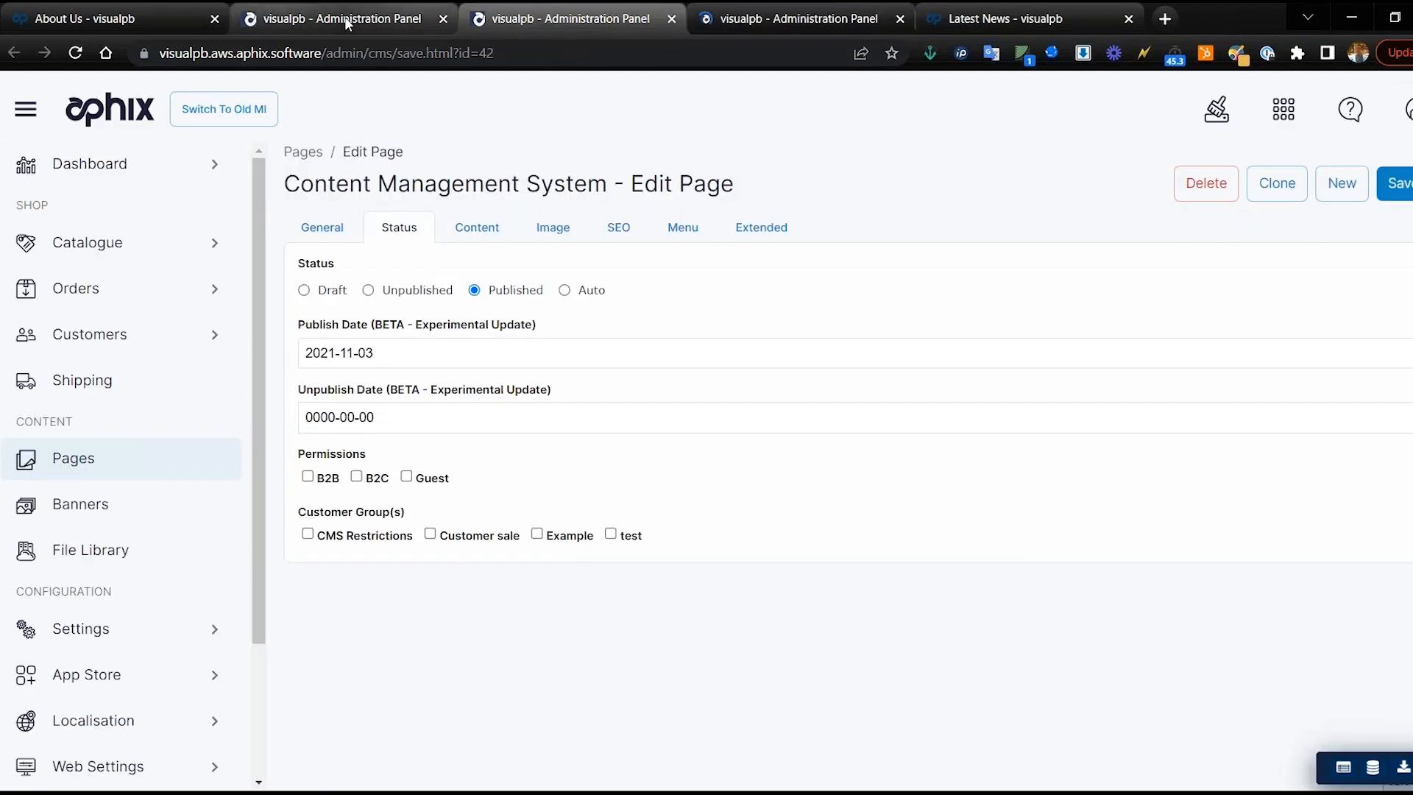
left_click(758, 18)
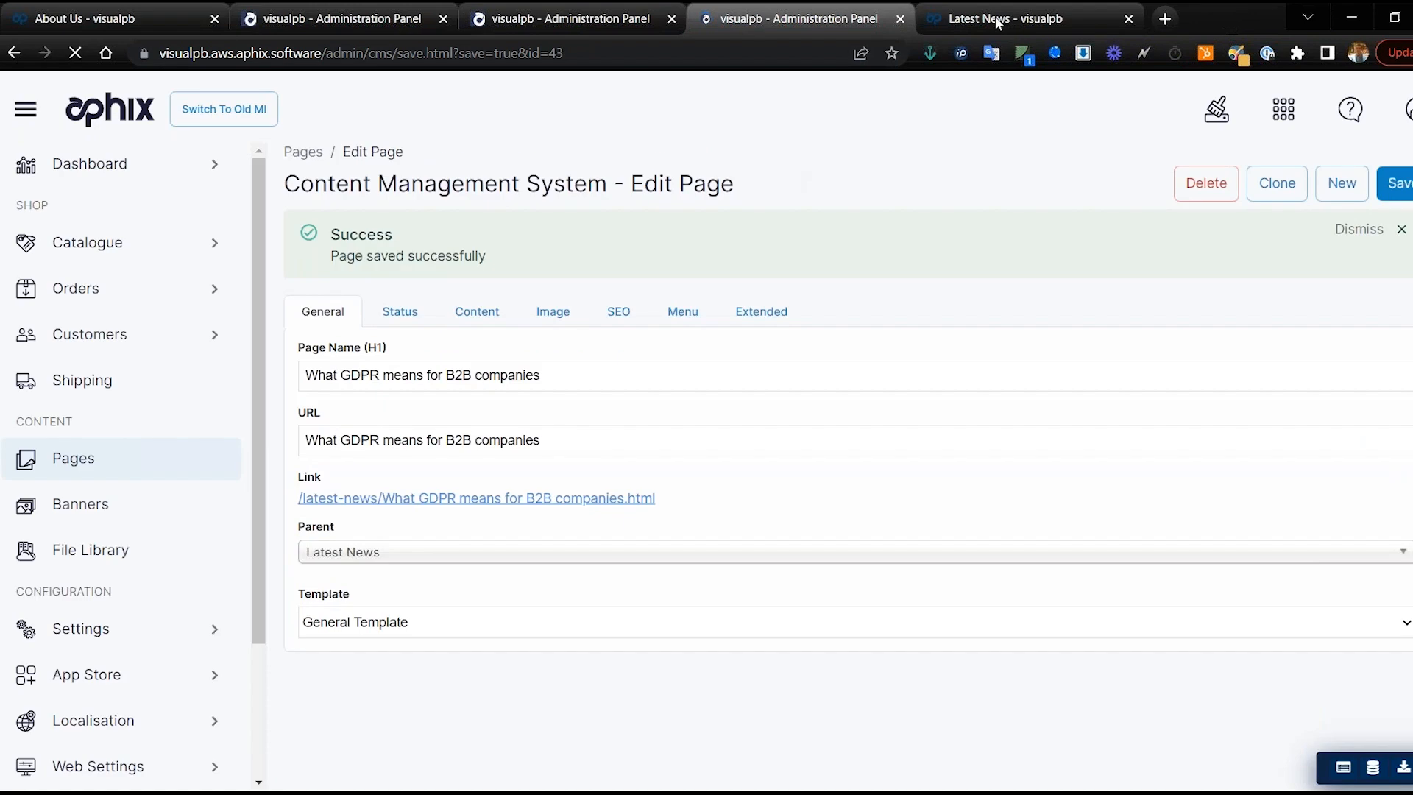
left_click(997, 23)
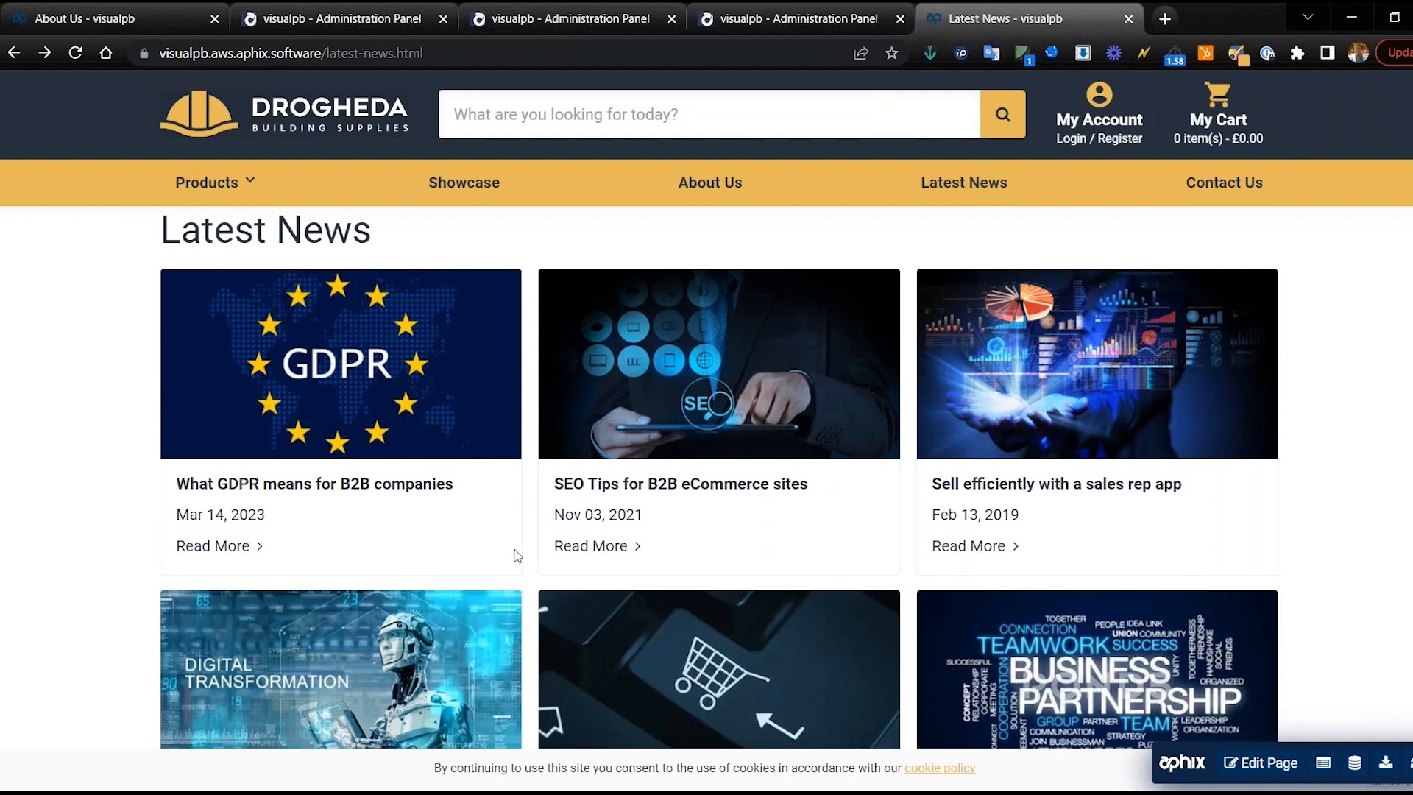
left_click(445, 404)
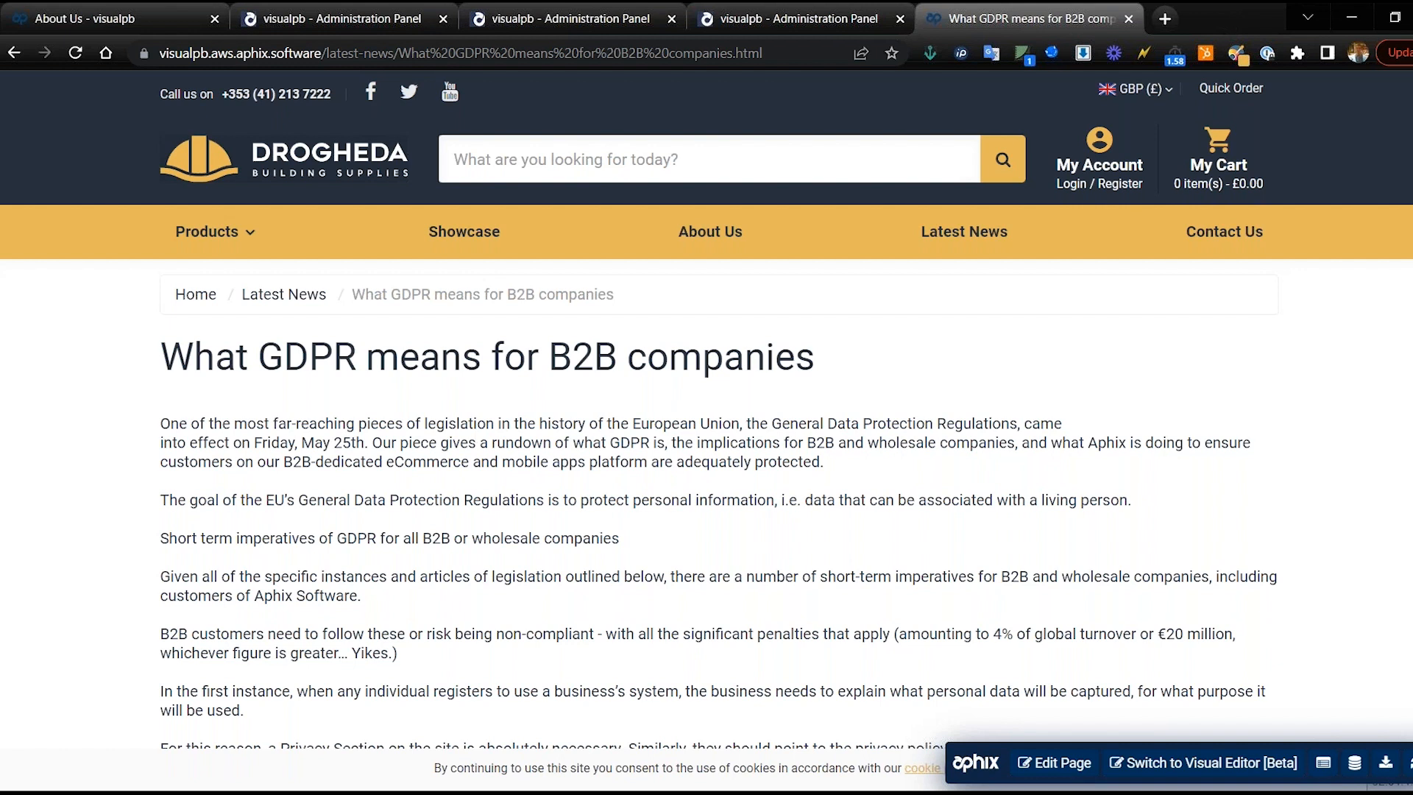
Step: Open the storefront's Bathroom product category and look over its listing page
mouse_move(215, 233)
scroll(274, 434, "down", 3)
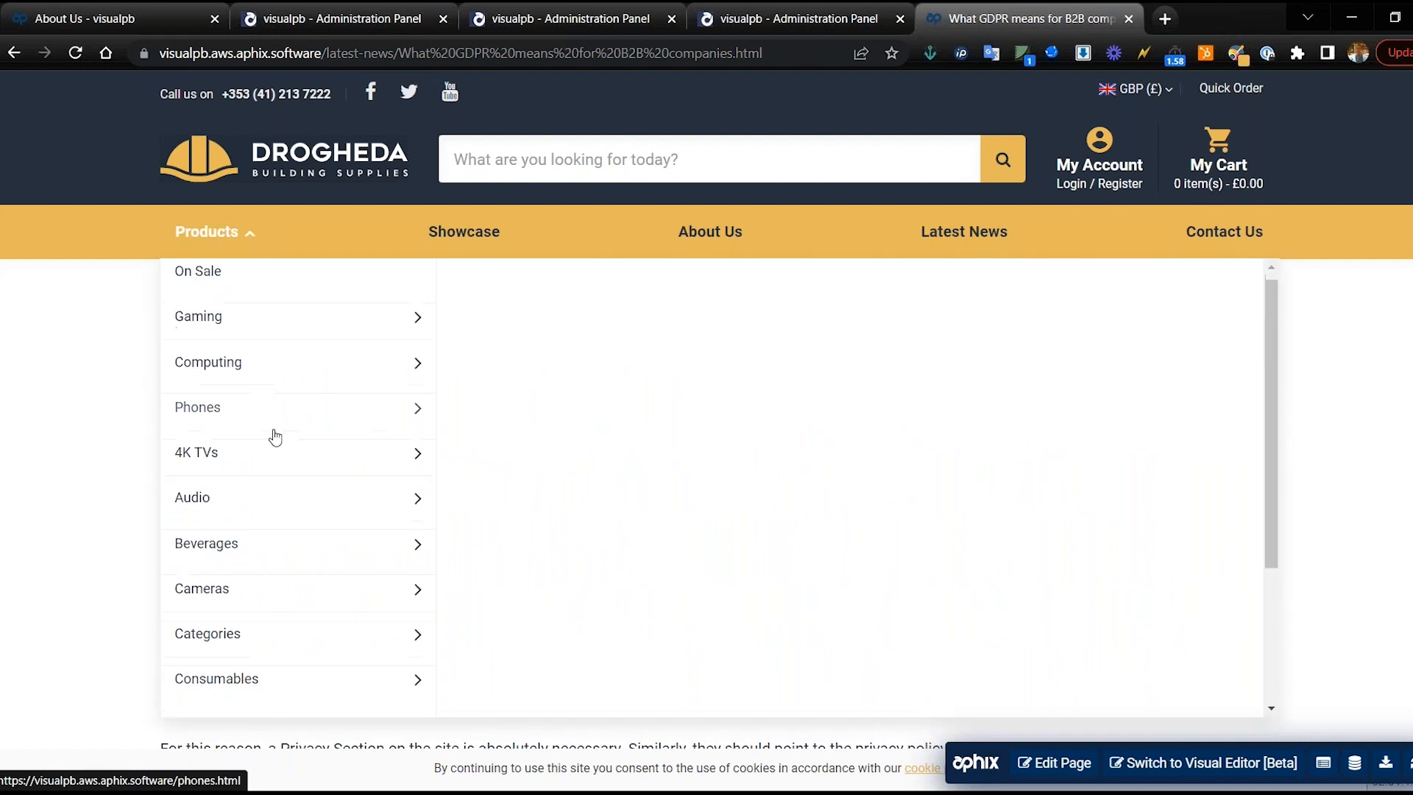
mouse_move(221, 699)
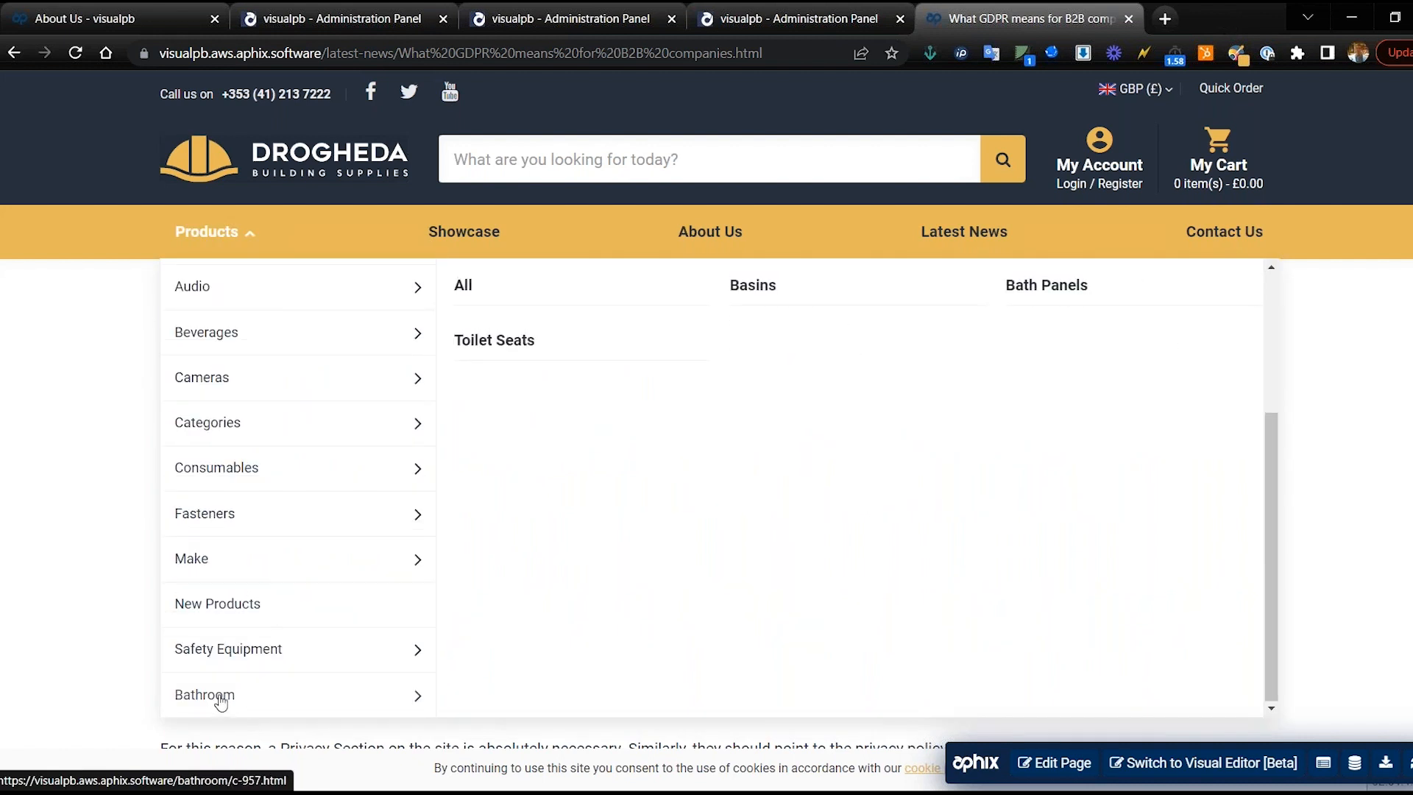
left_click(221, 699)
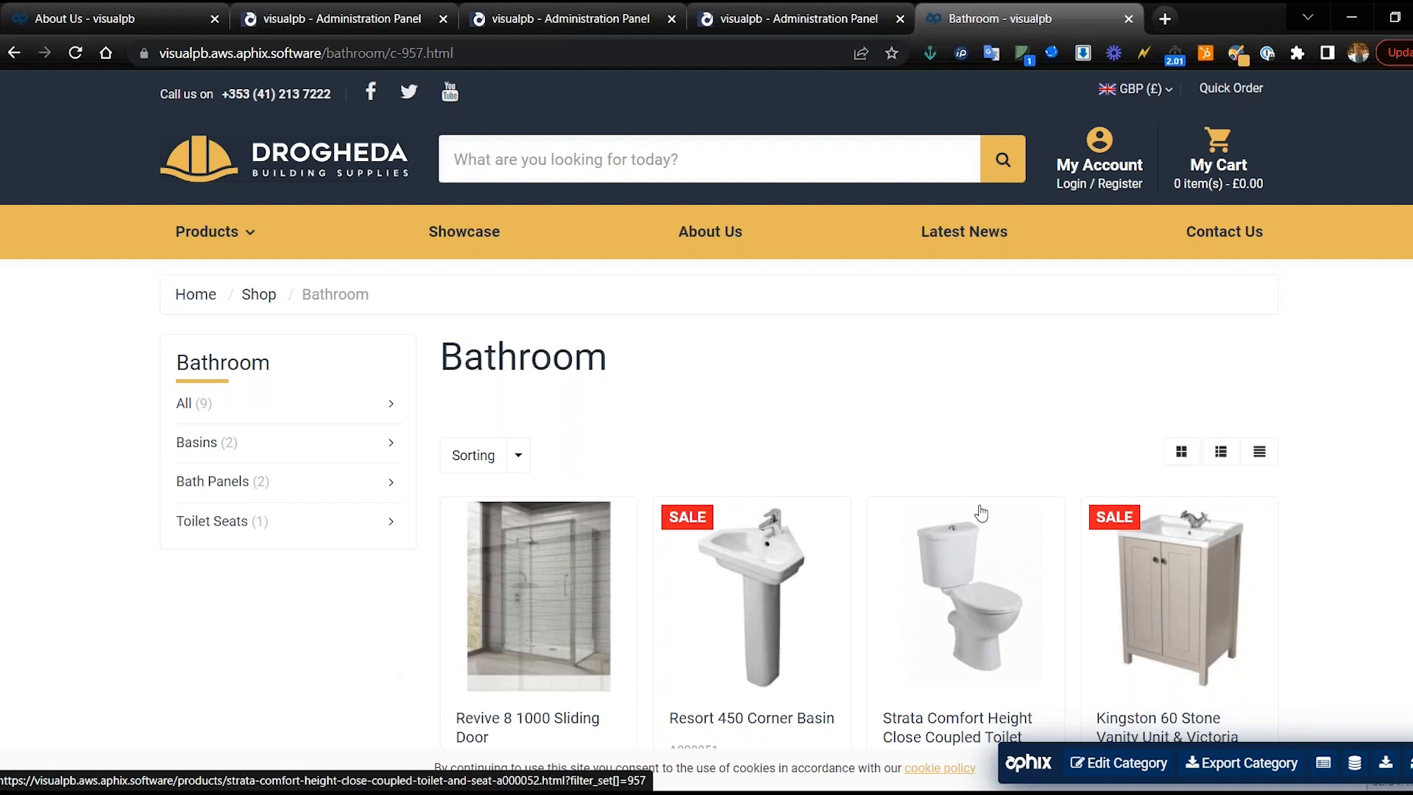
scroll(946, 673, "down", 3)
scroll(981, 513, "up", 3)
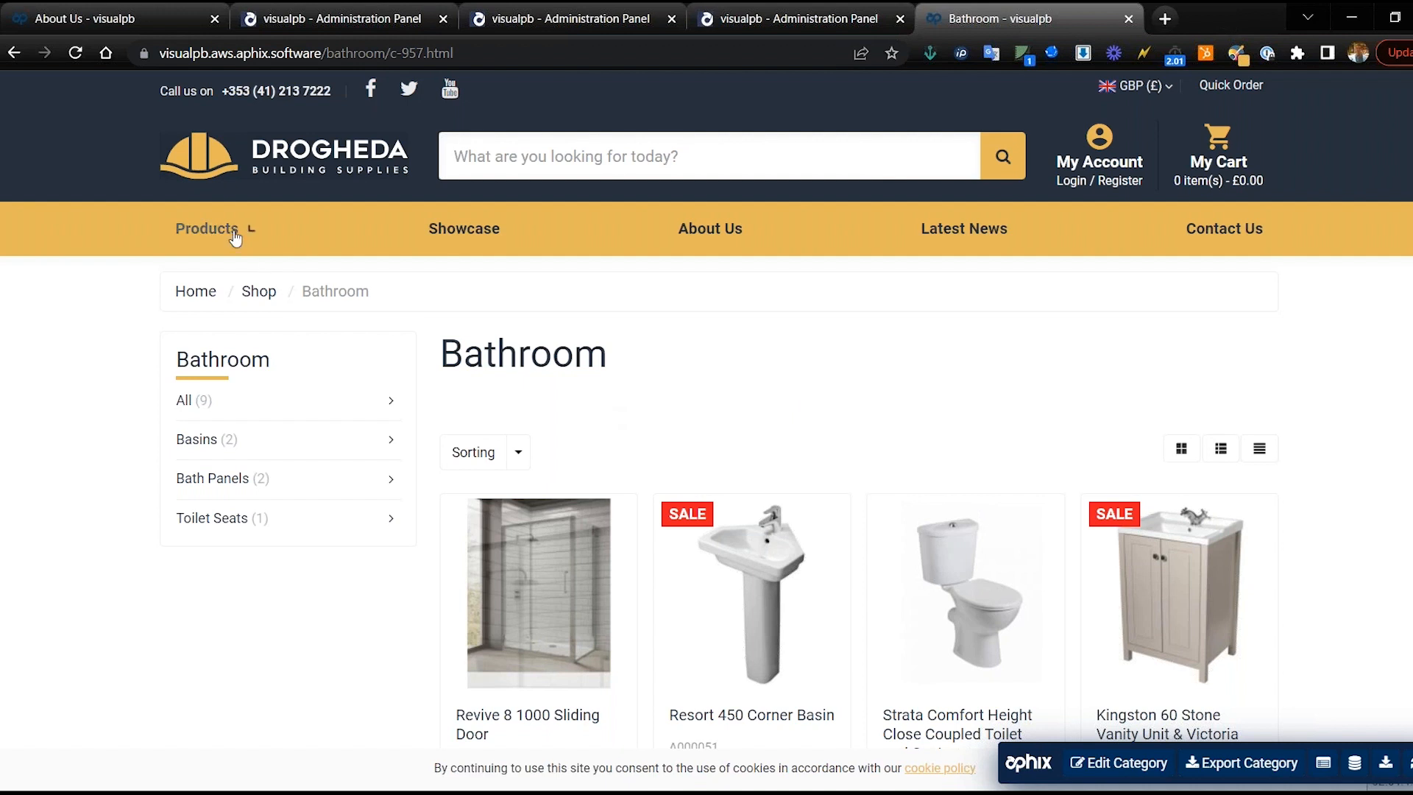
Step: Open the storefront's Gaming category page and look through its banner and Featured Products section
mouse_move(235, 235)
mouse_move(212, 330)
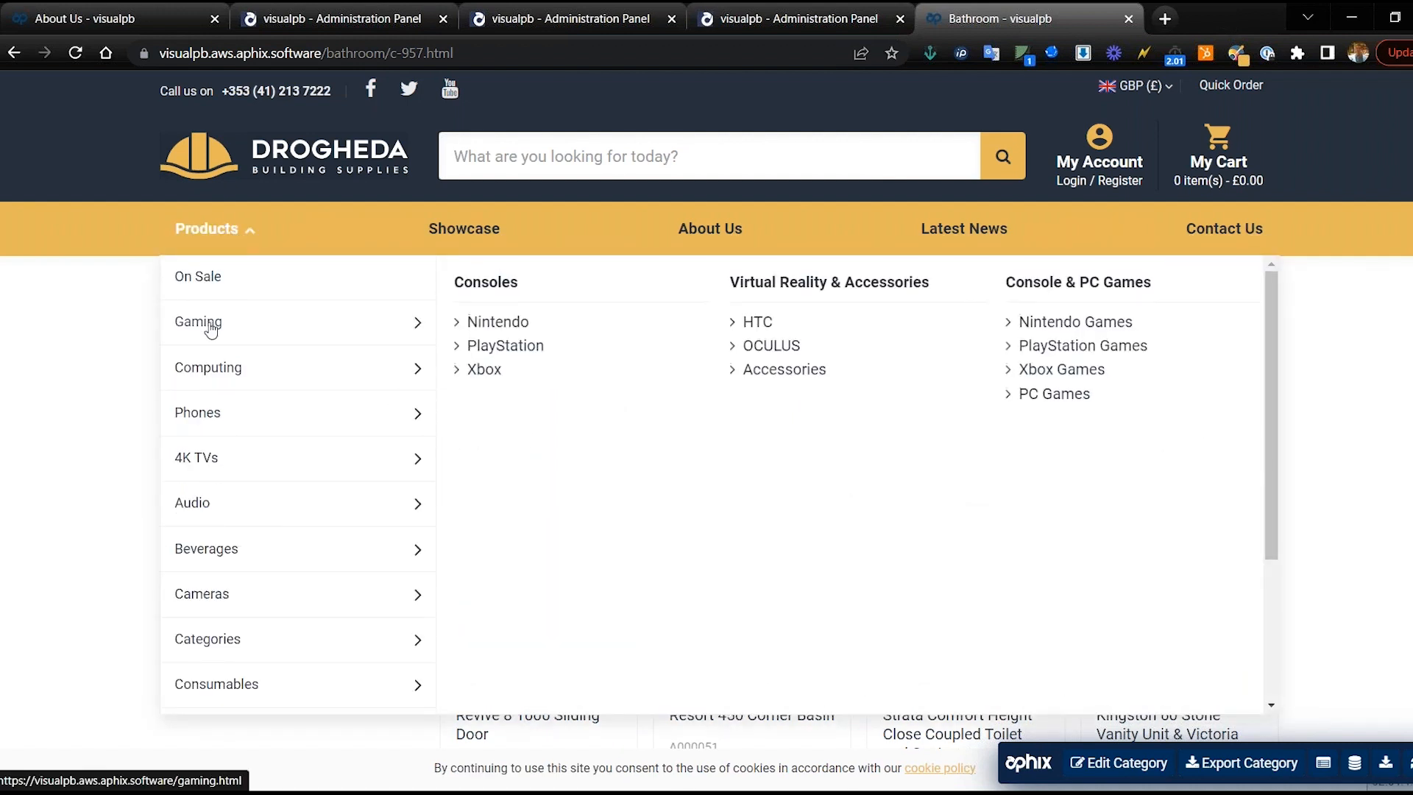
left_click(211, 330)
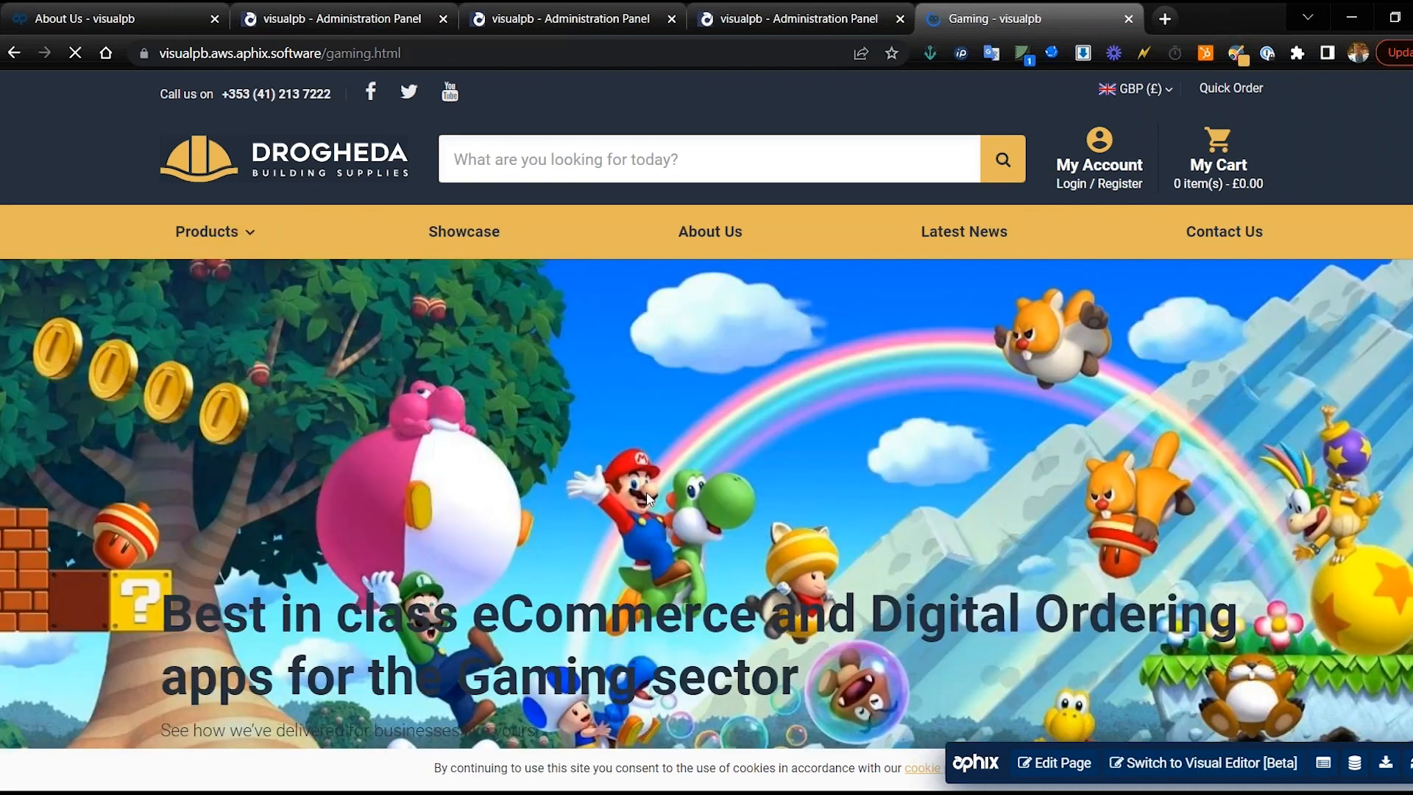
scroll(646, 492, "down", 3)
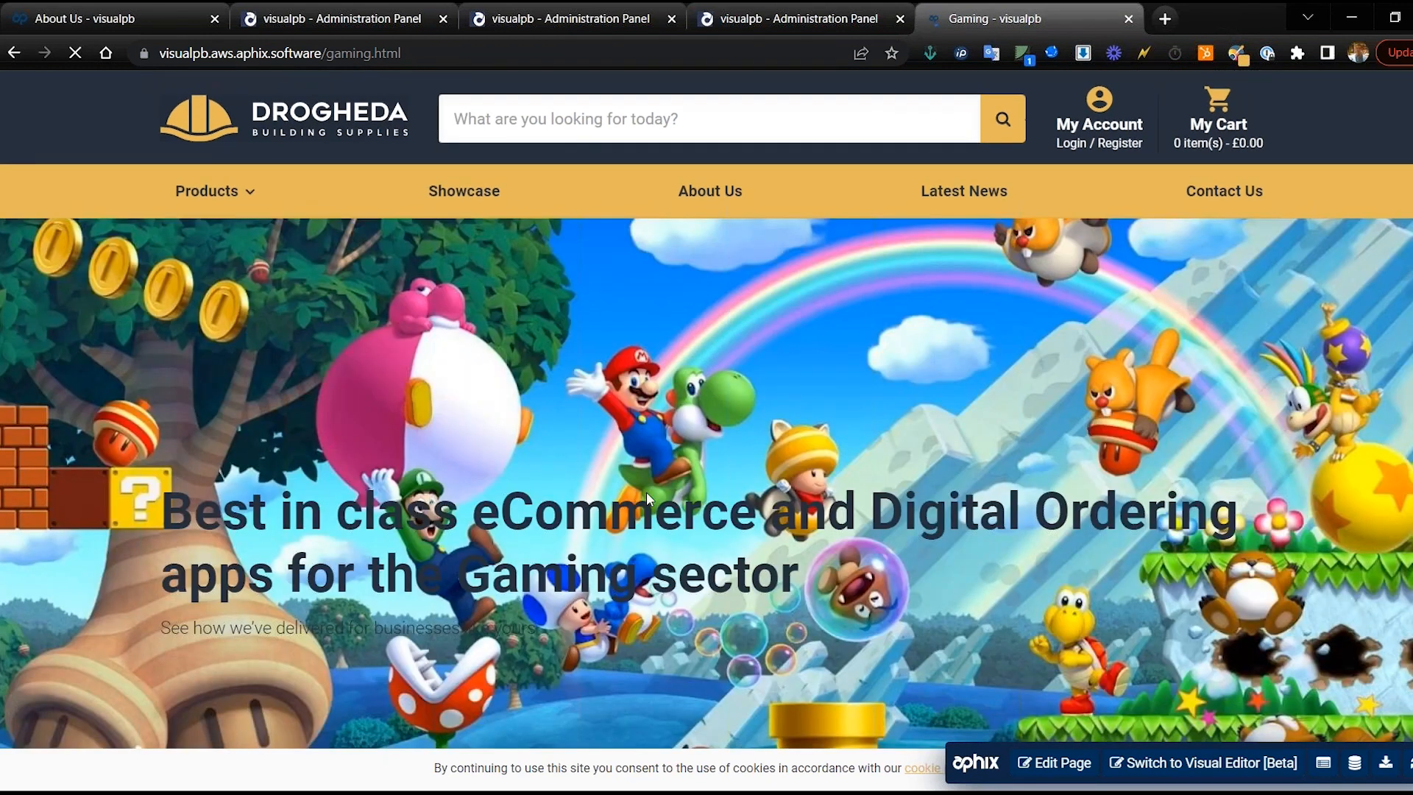
scroll(646, 492, "down", 5)
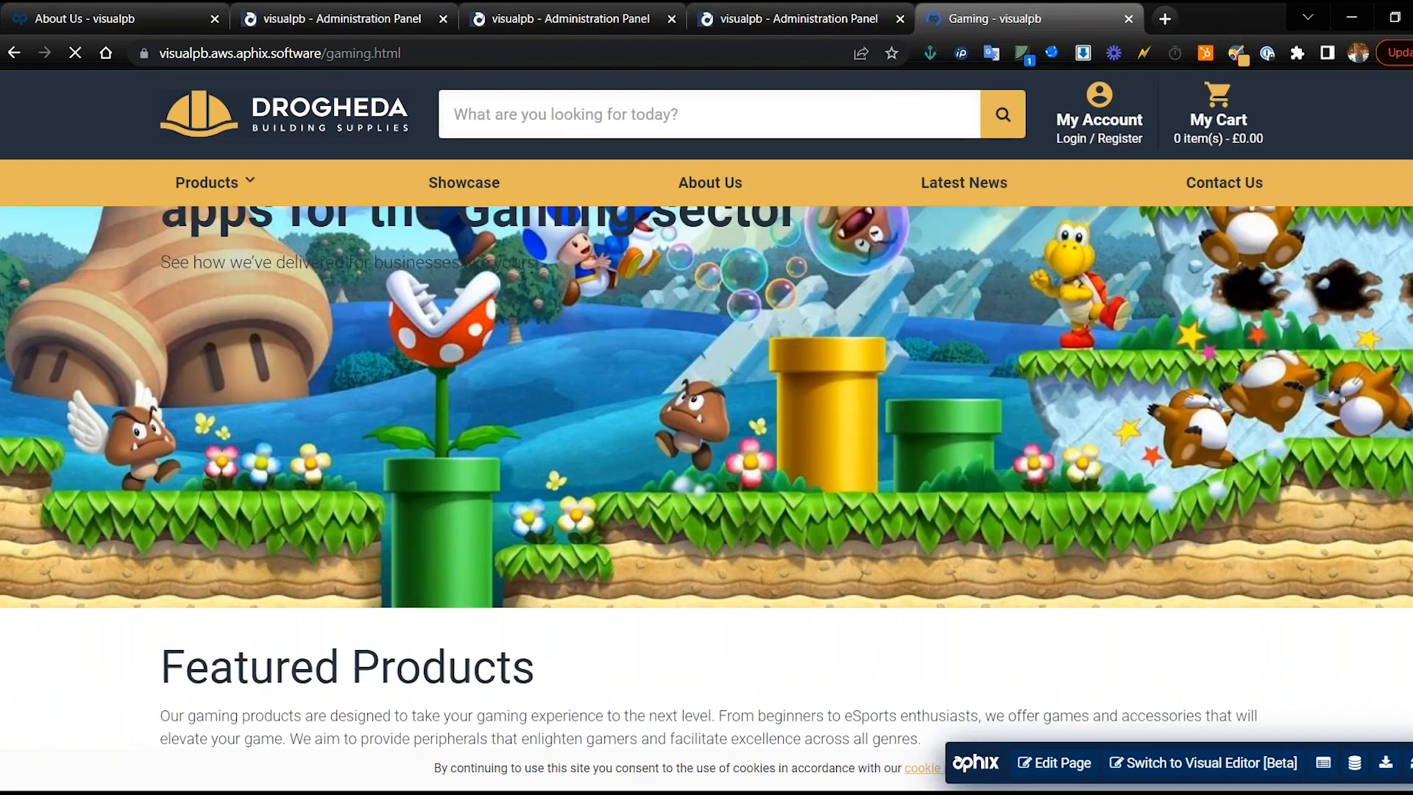
Step: Examine the Gaming page's Featured Products grid and its Subcategories section on the storefront
scroll(690, 535, "down", 3)
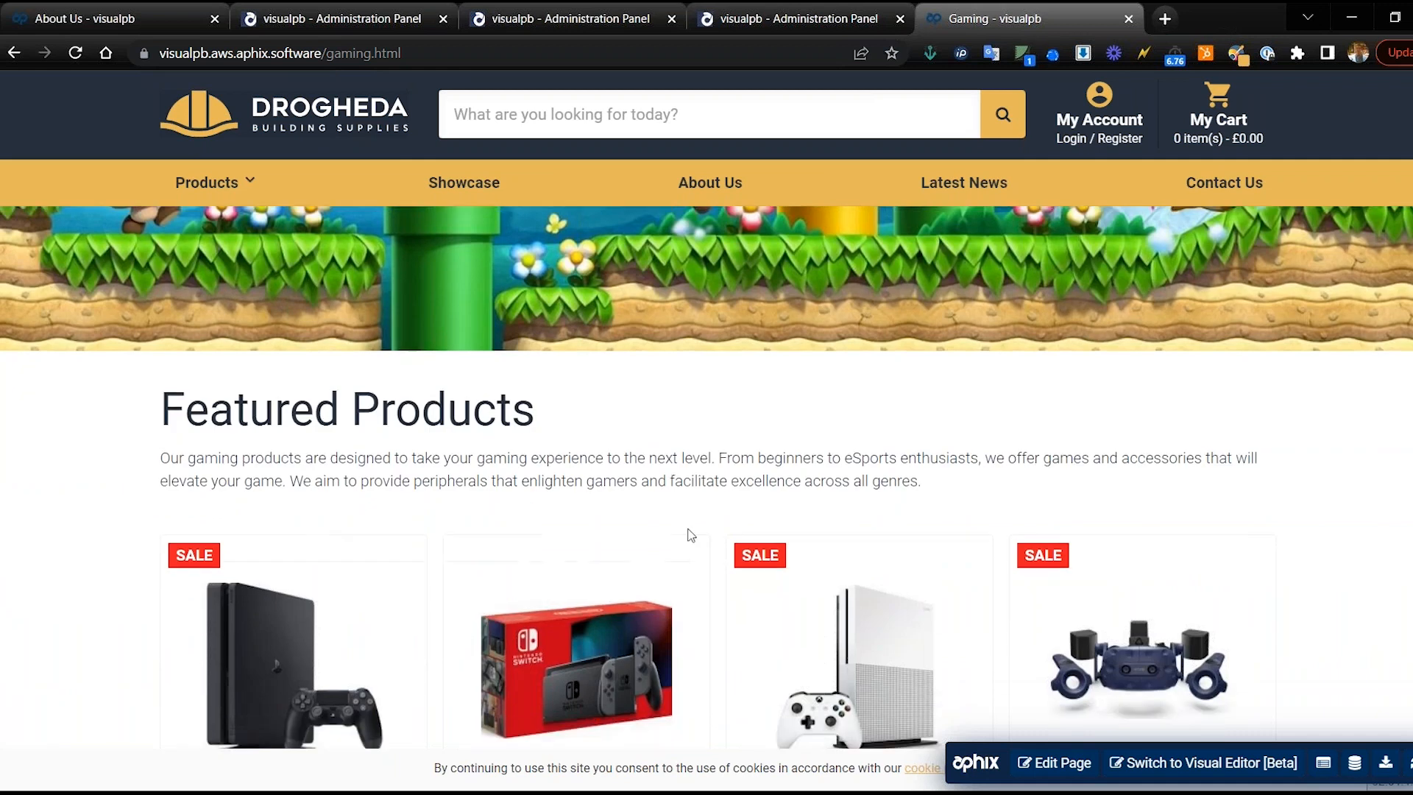
scroll(690, 535, "down", 2)
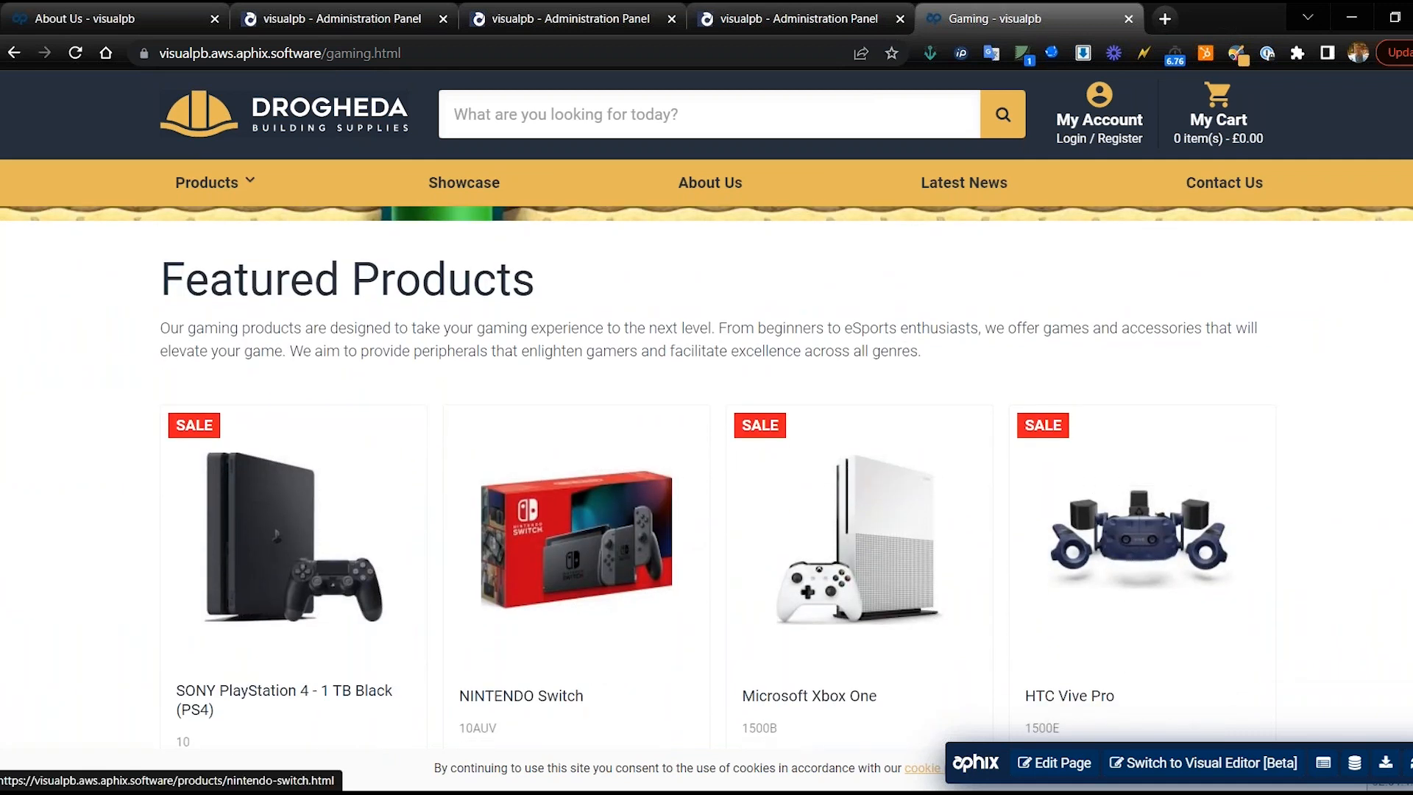
scroll(690, 535, "down", 3)
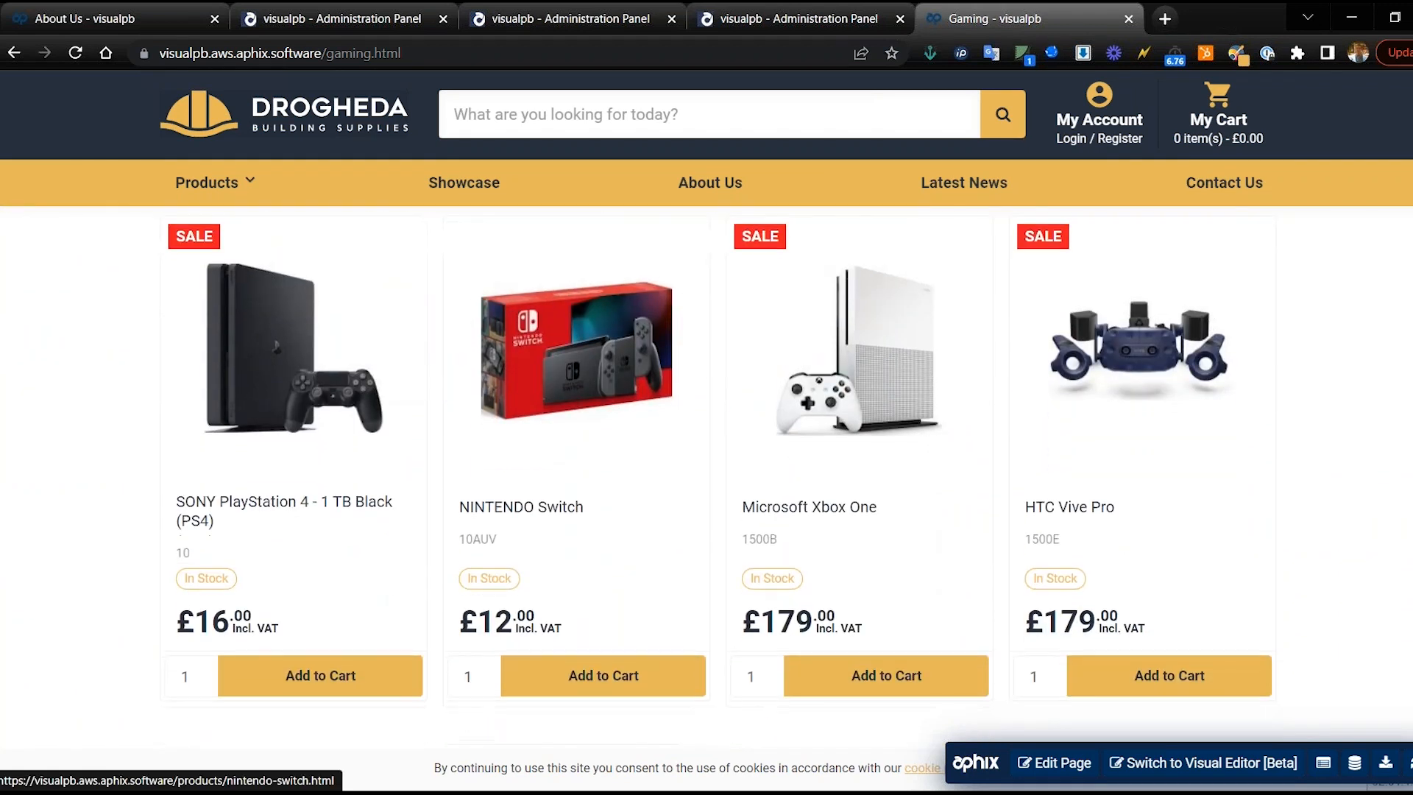
scroll(692, 540, "down", 2)
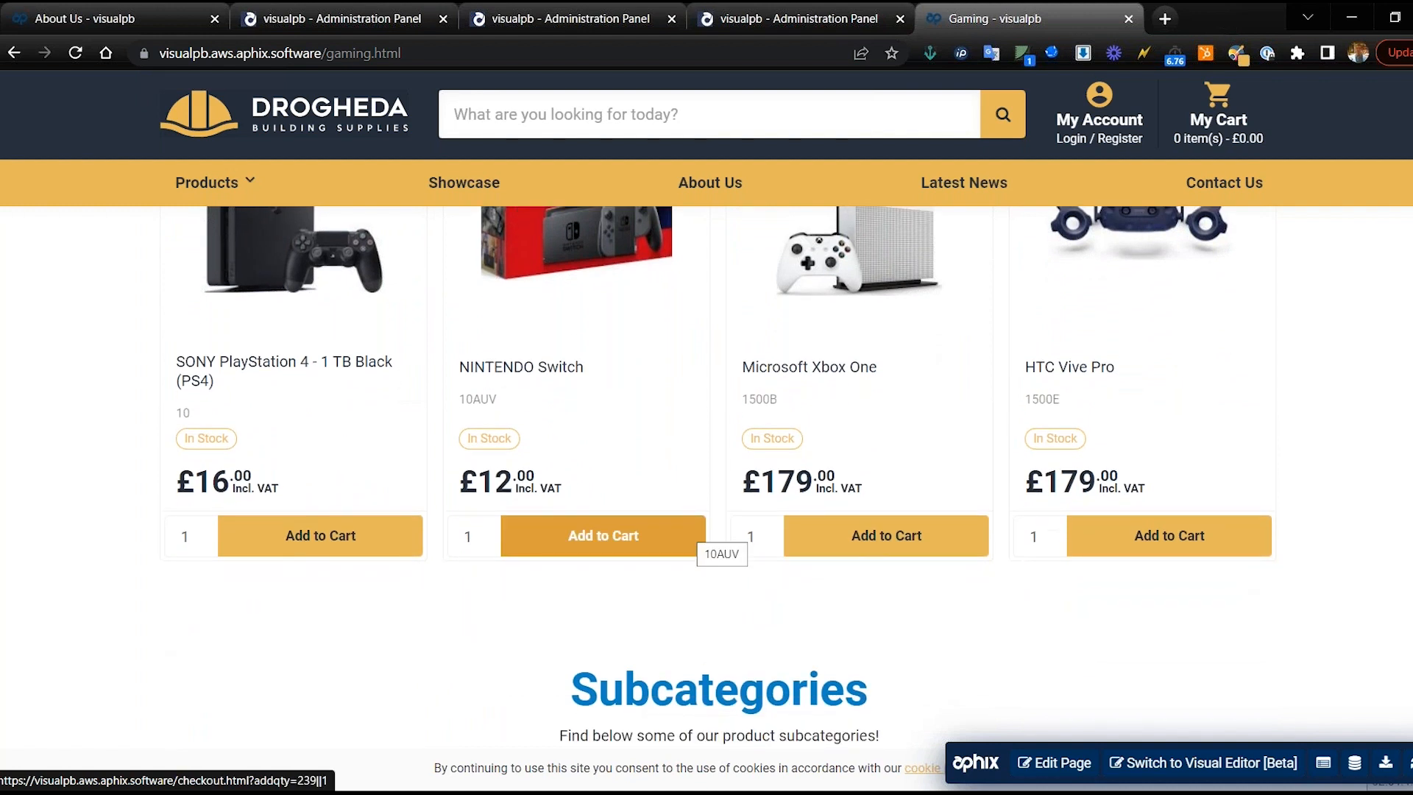
scroll(692, 541, "down", 5)
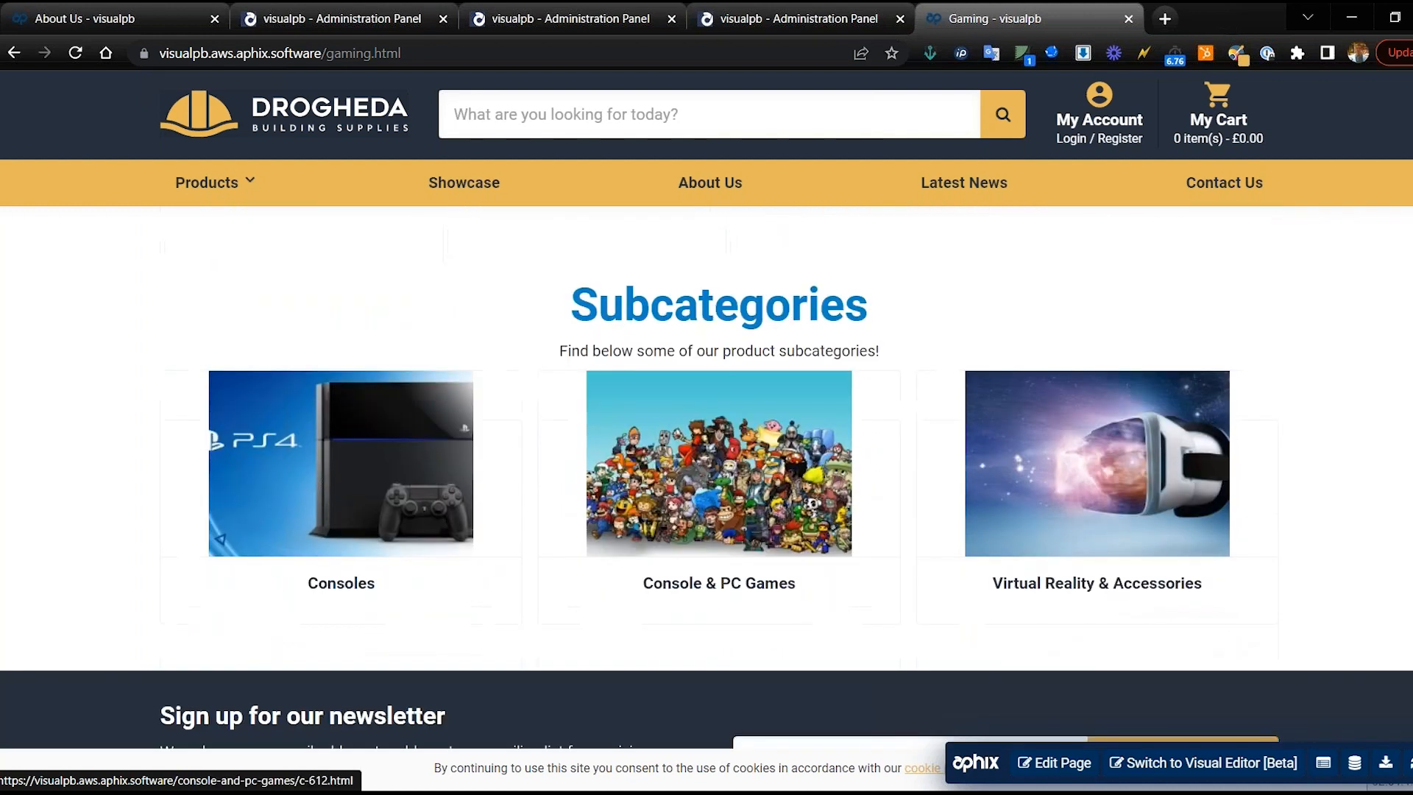
scroll(692, 543, "up", 5)
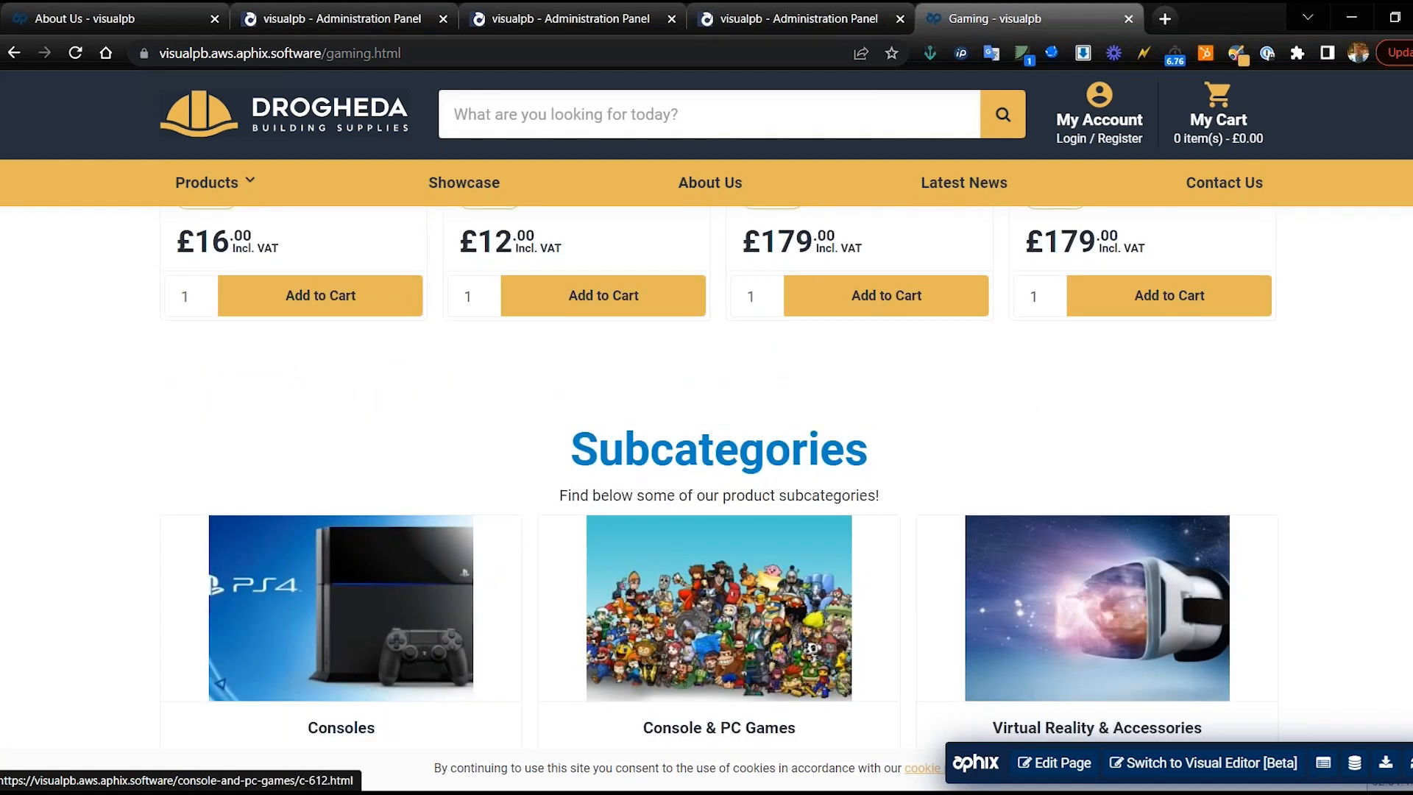
scroll(692, 543, "up", 3)
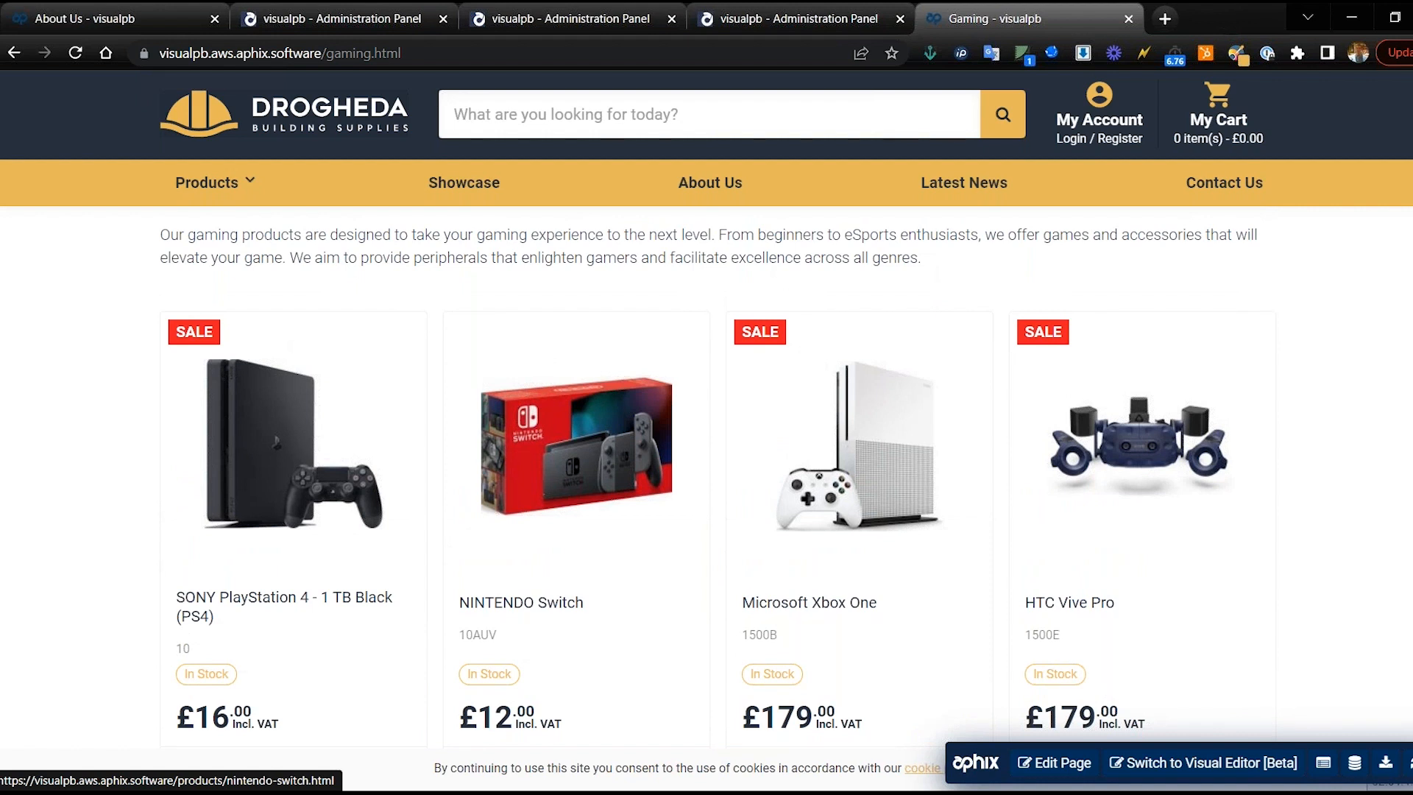
scroll(692, 500, "down", 2)
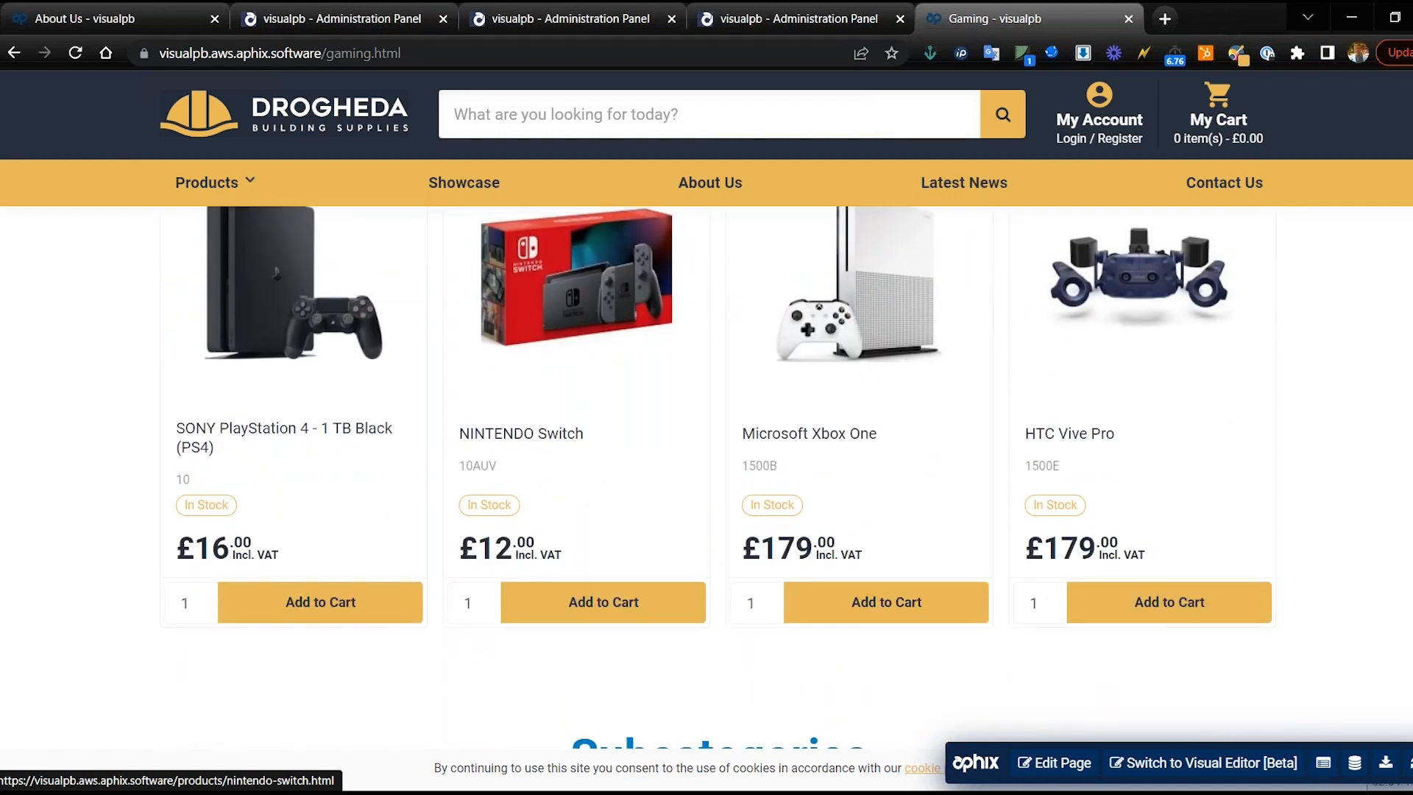
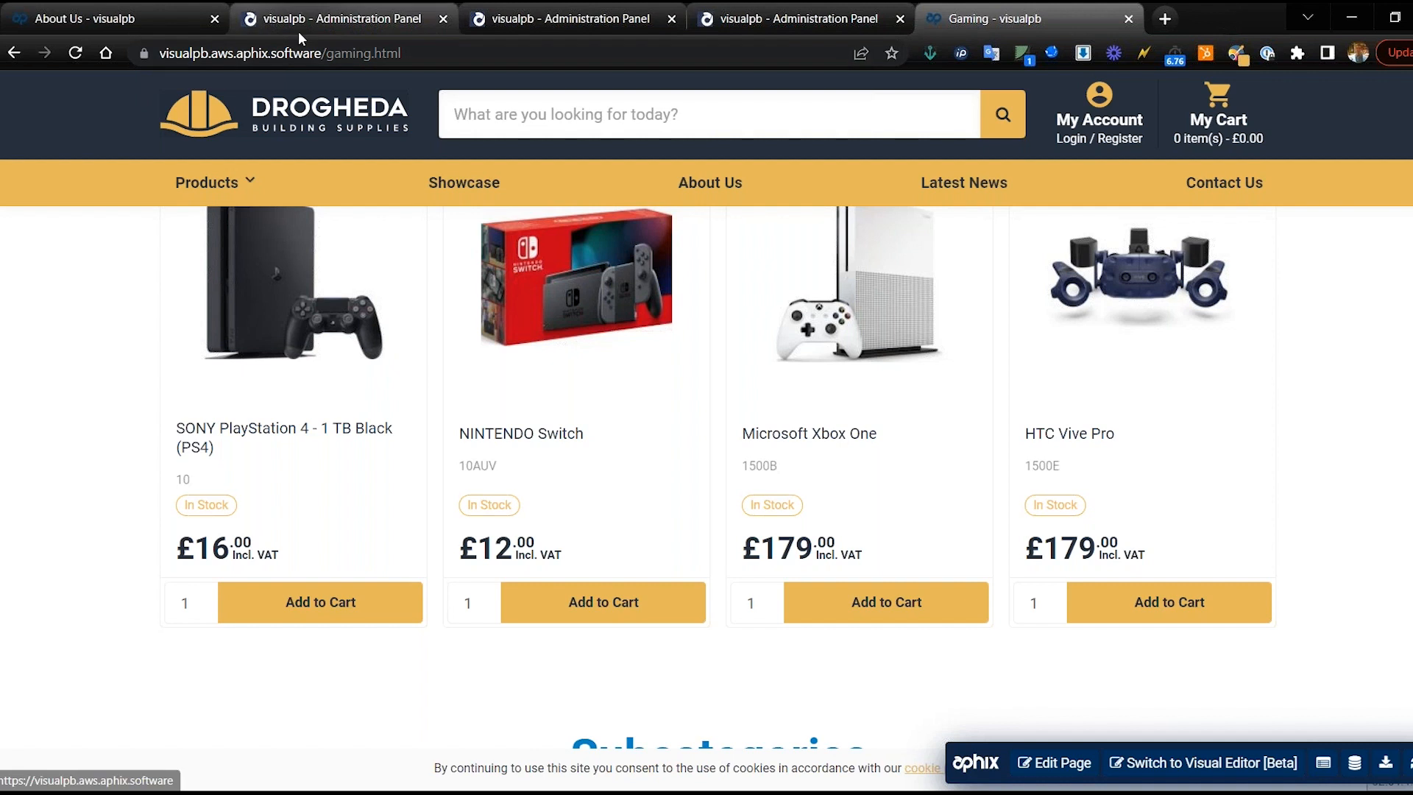
Step: Return the storefront to the Bathroom category, search the CMS pages for "bath" and open the Bathroom page for editing
left_click(14, 53)
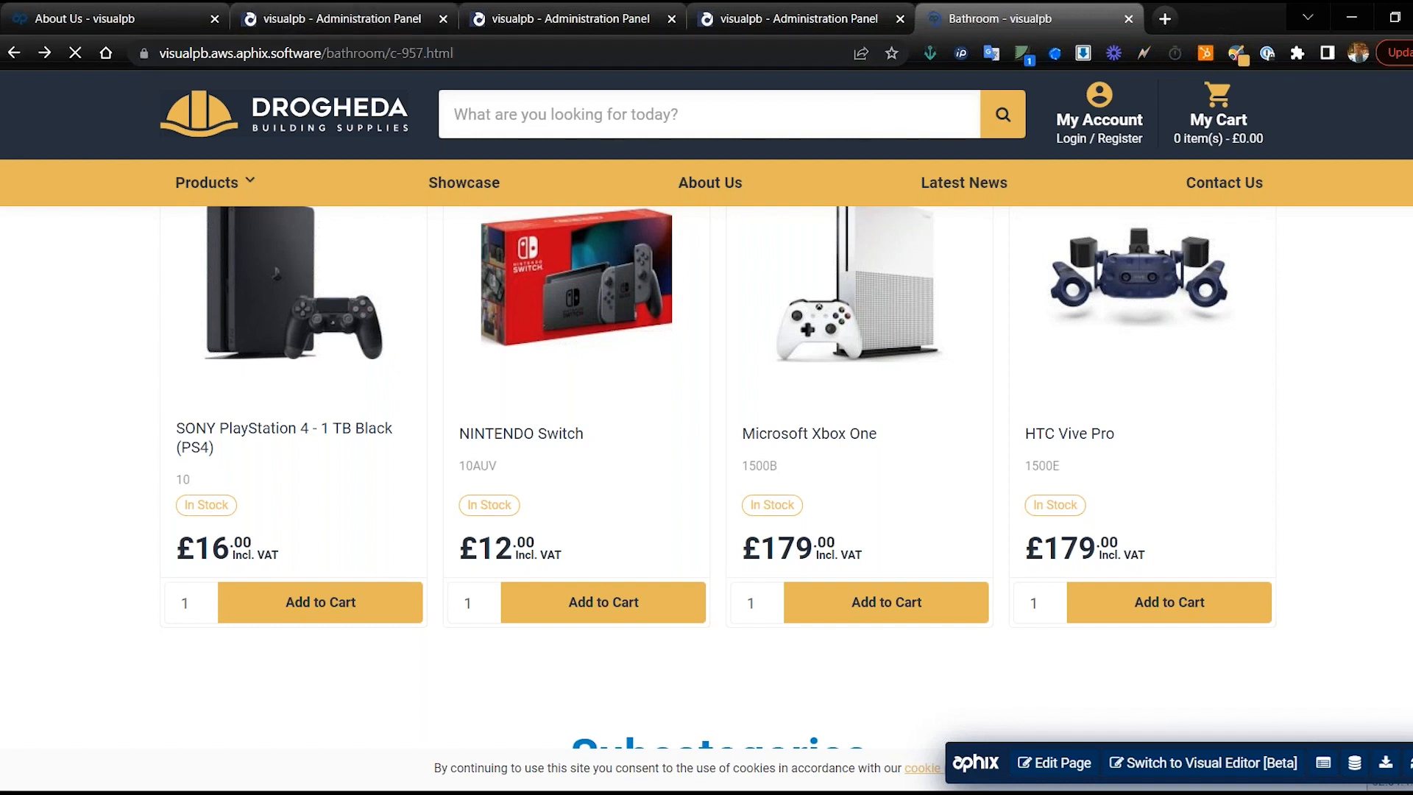
left_click(377, 11)
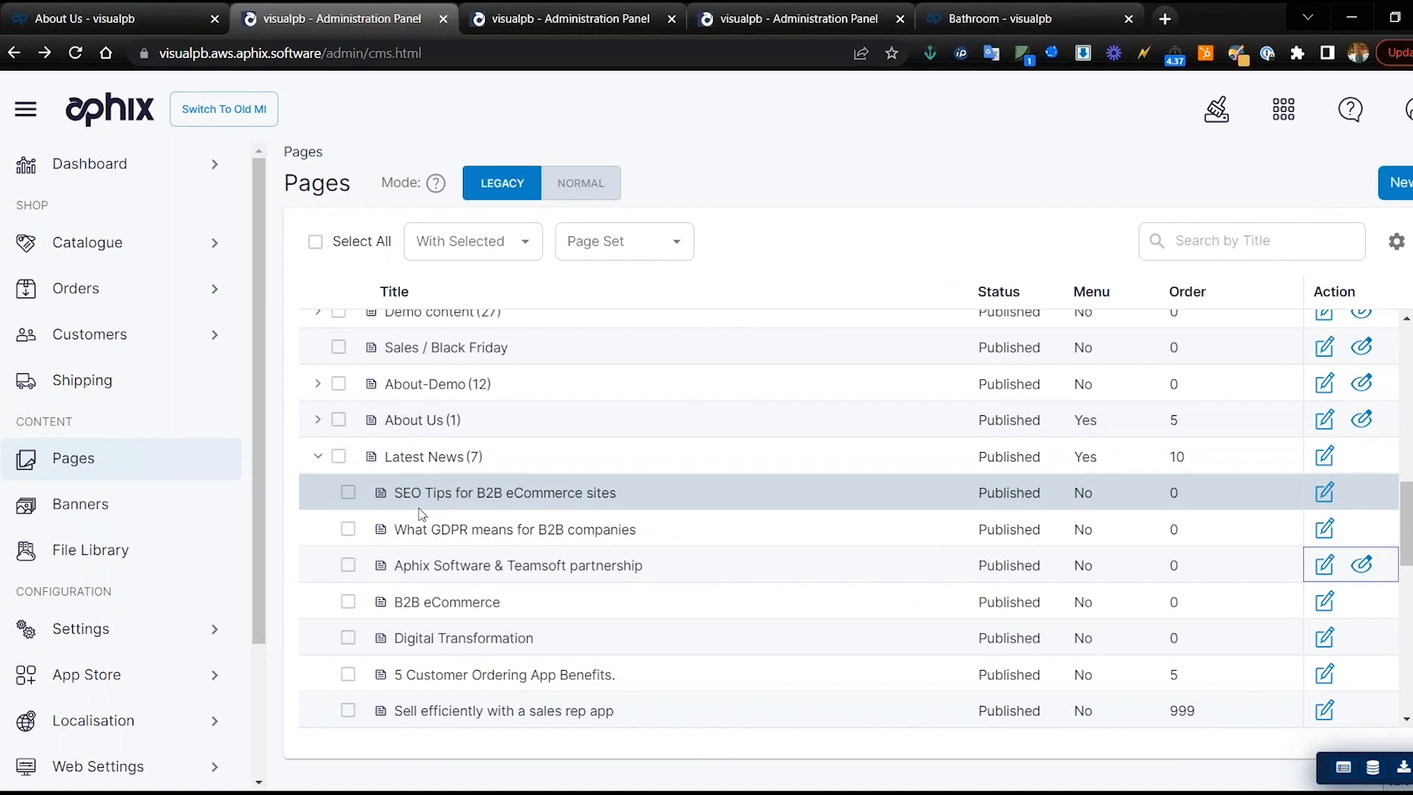
scroll(422, 513, "up", 10)
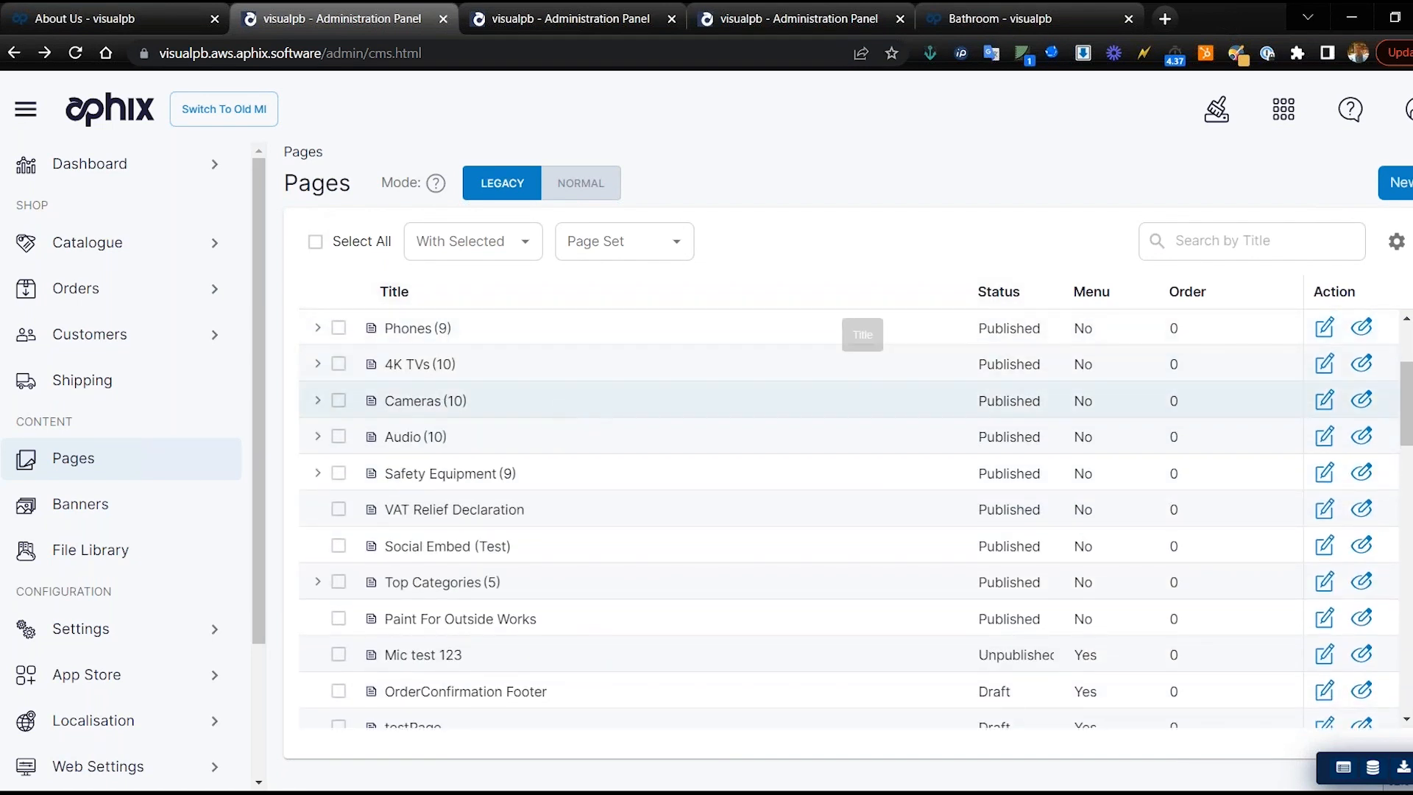
left_click(1214, 252)
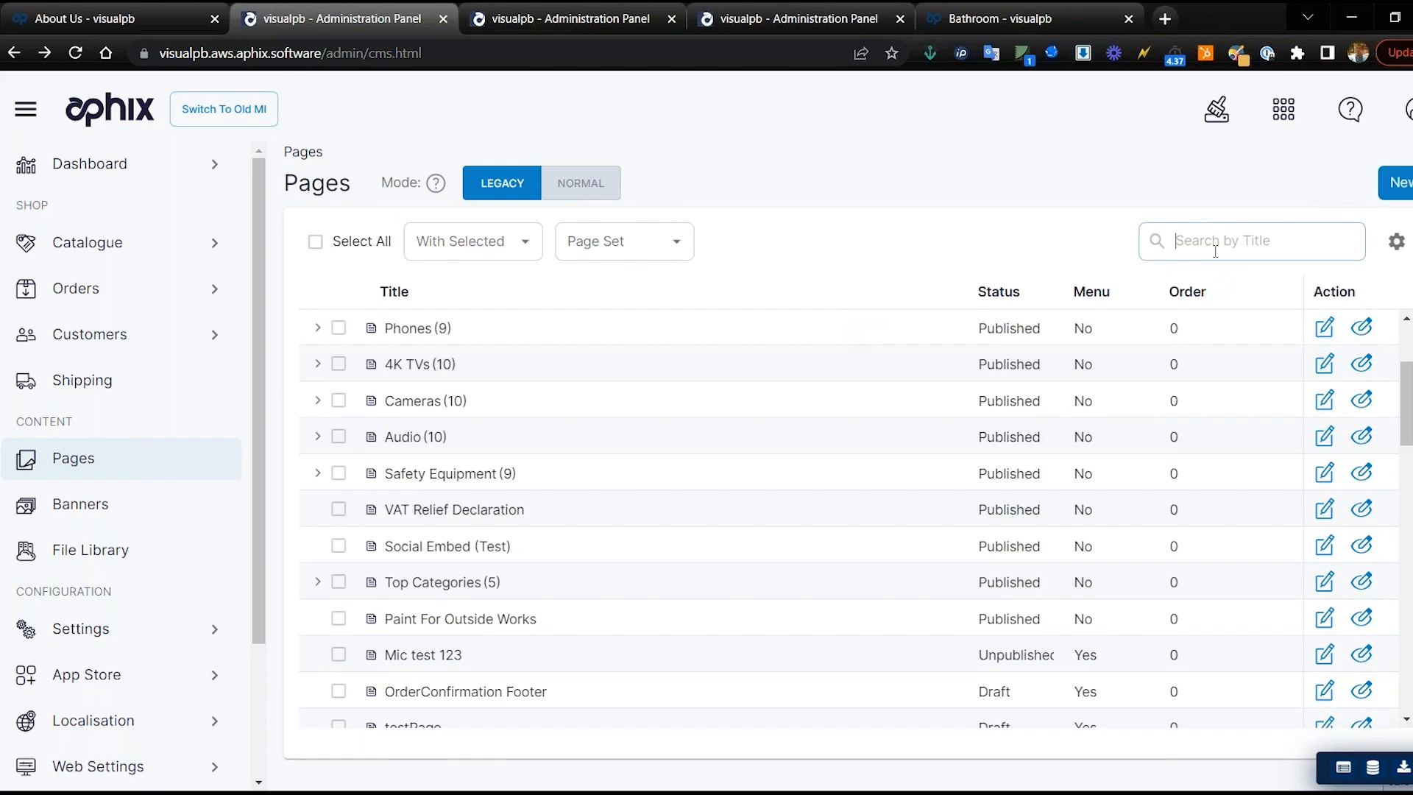
type("bath")
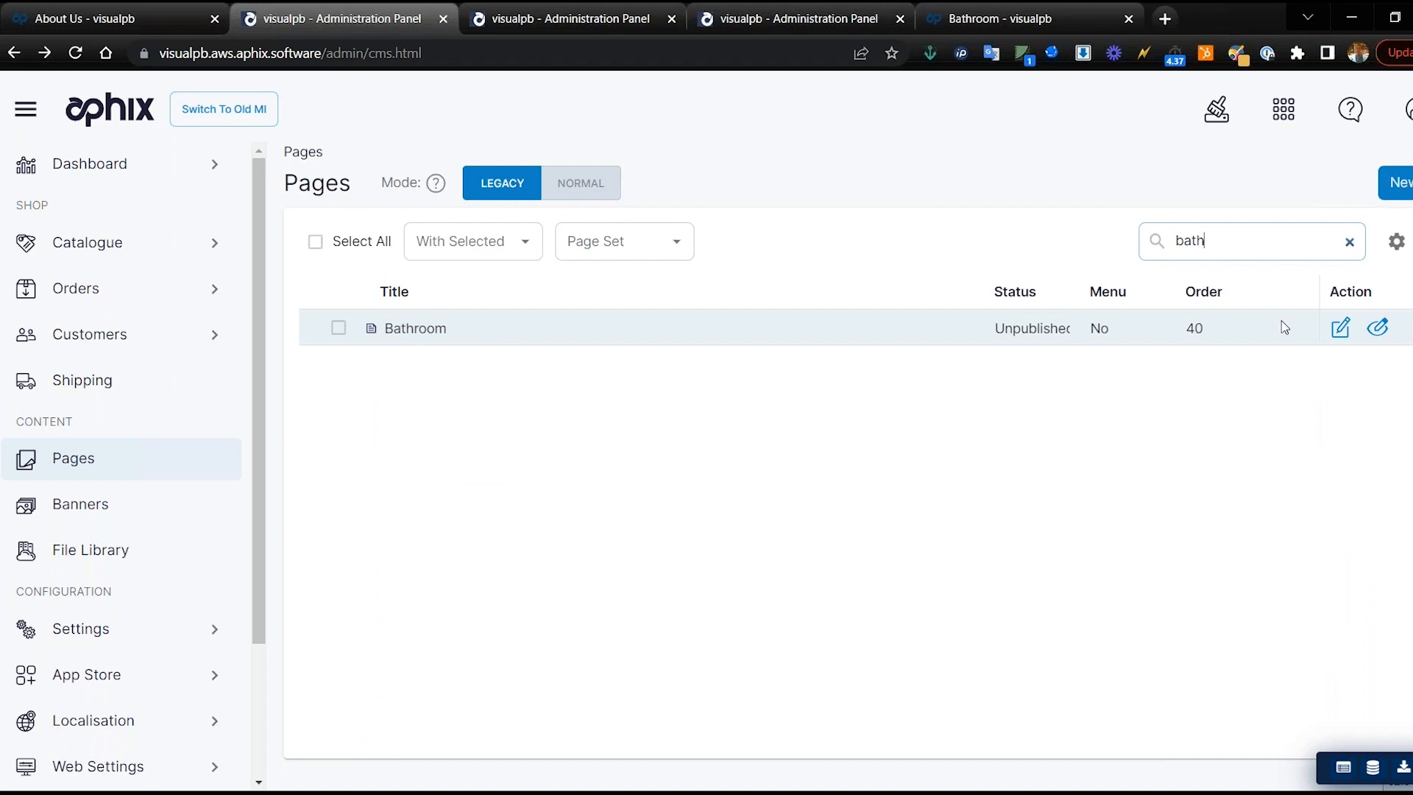
left_click(1339, 328)
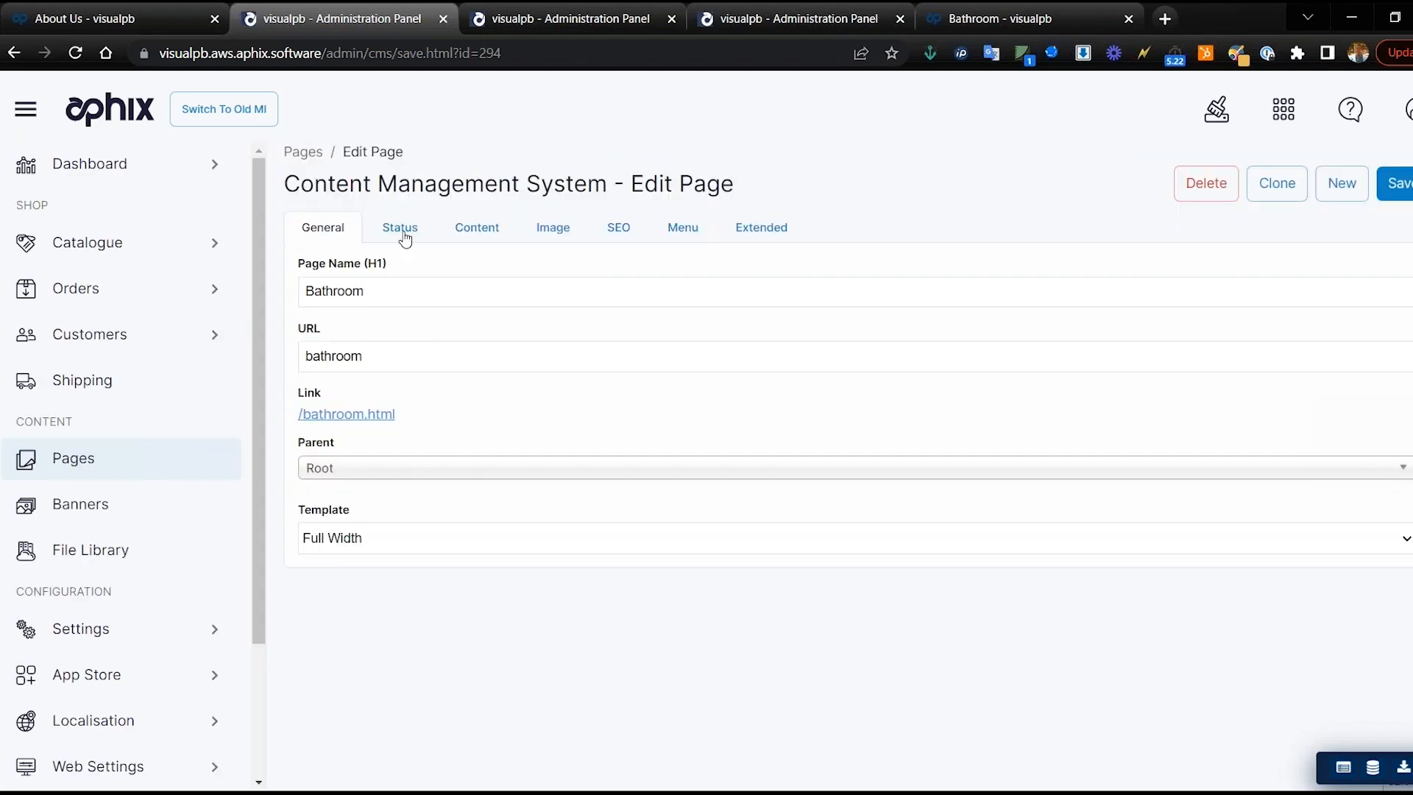
Step: Set the Bathroom page's status to Published and check its content, thumbnail image and menu settings
left_click(412, 238)
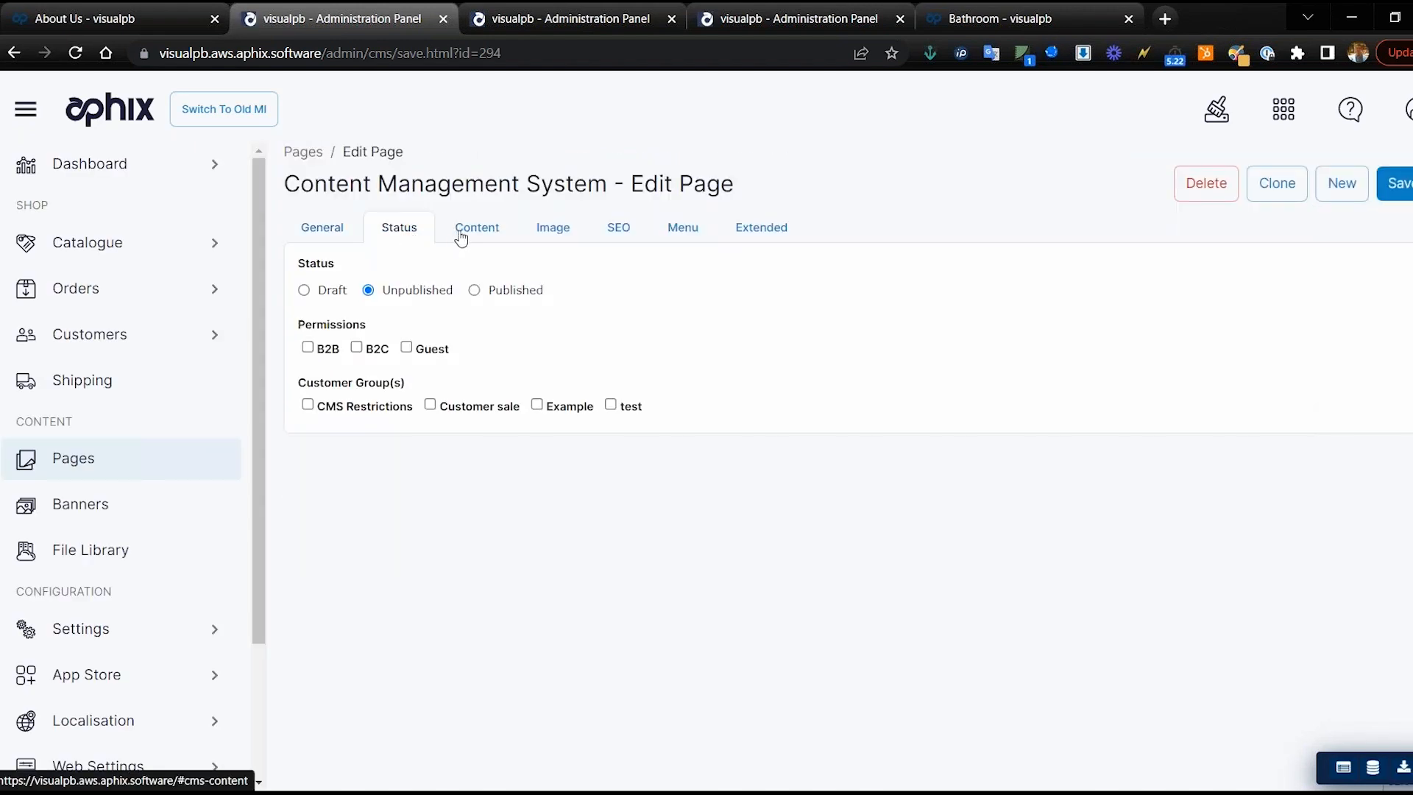
left_click(474, 290)
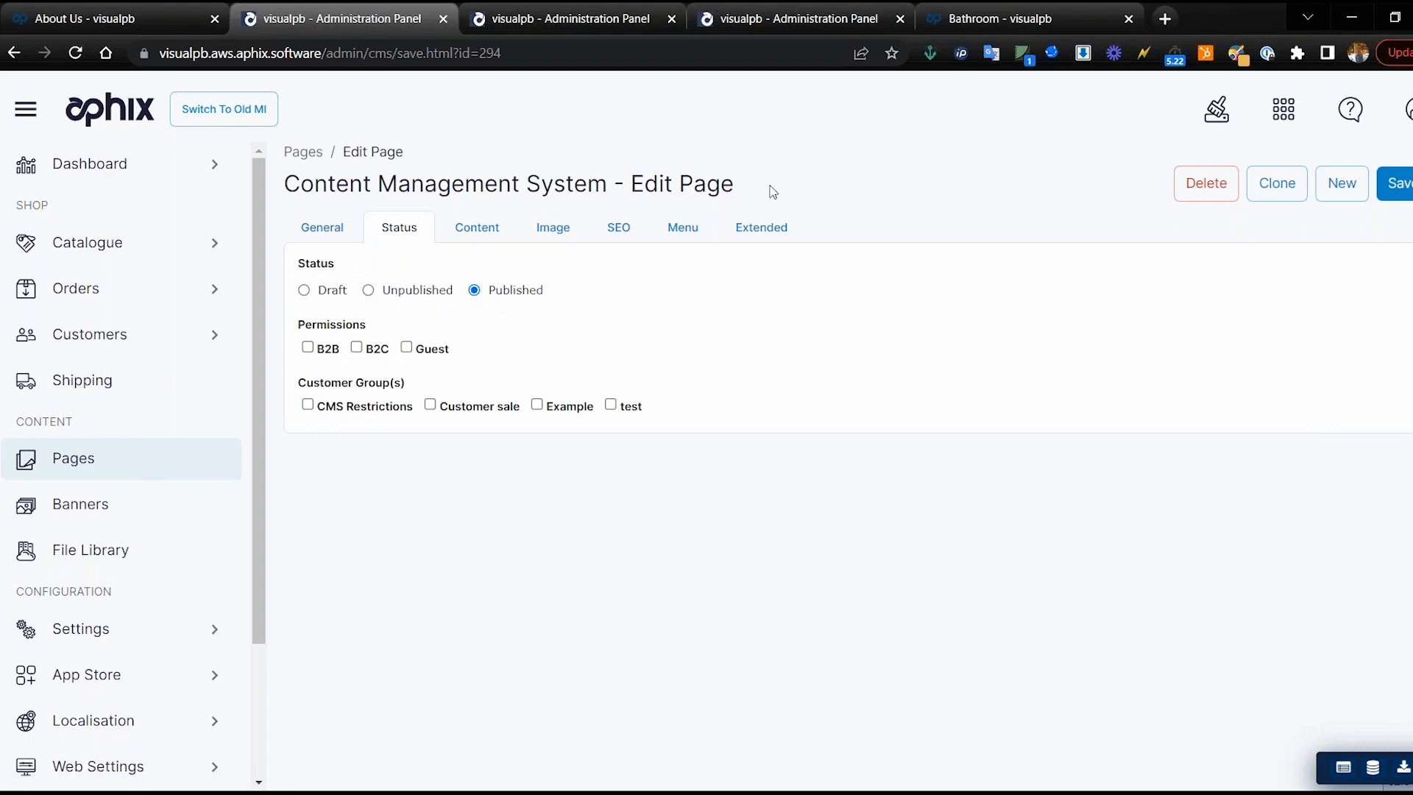
left_click(499, 238)
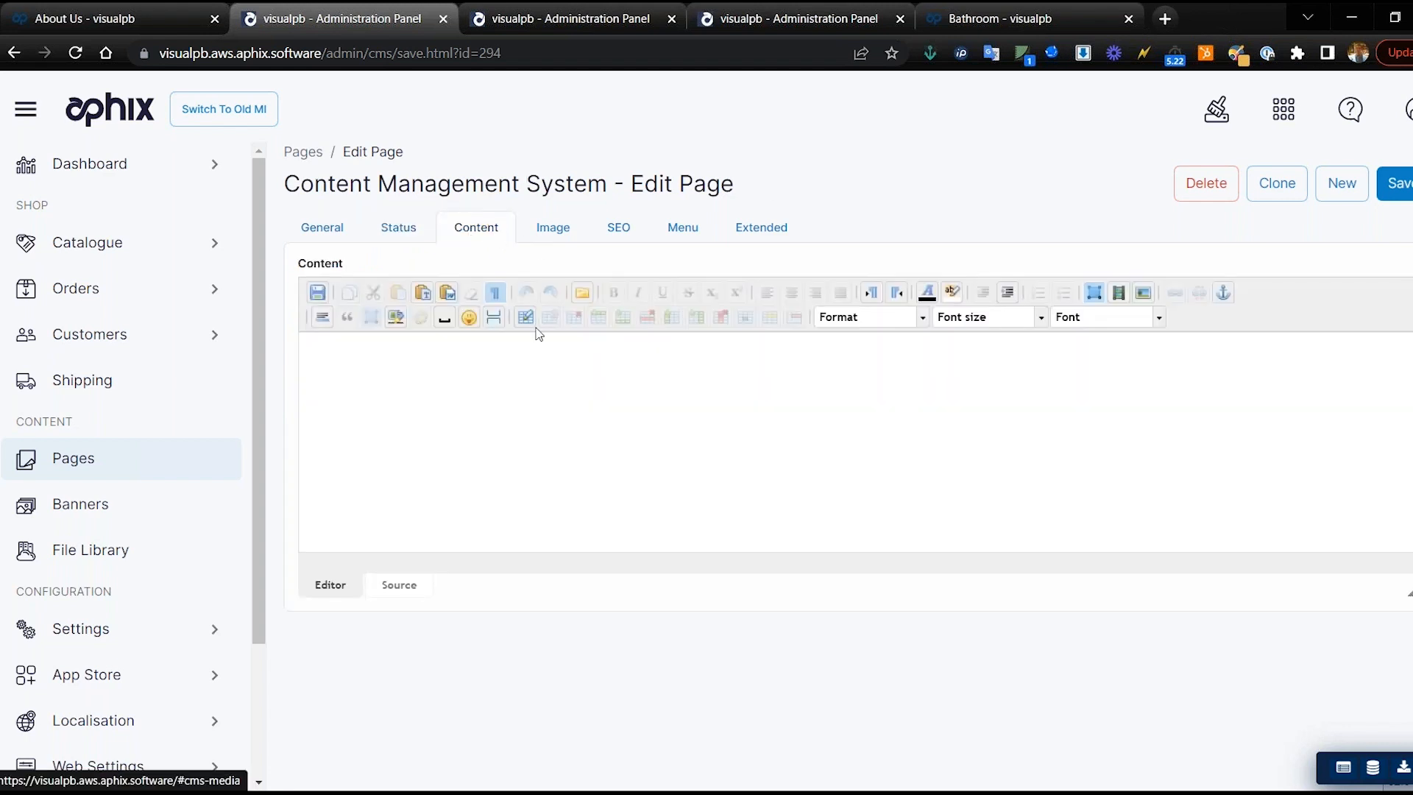
left_click(561, 235)
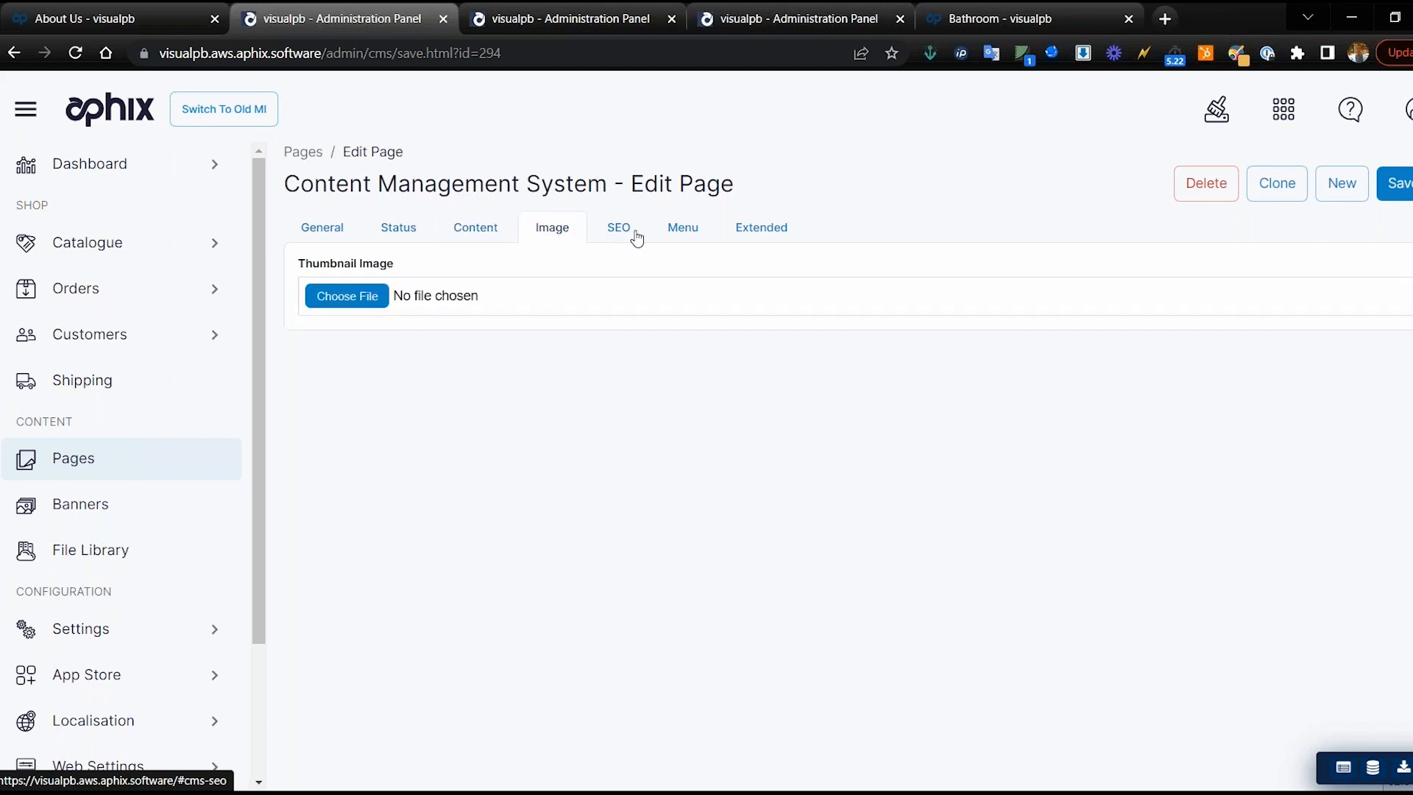
left_click(684, 234)
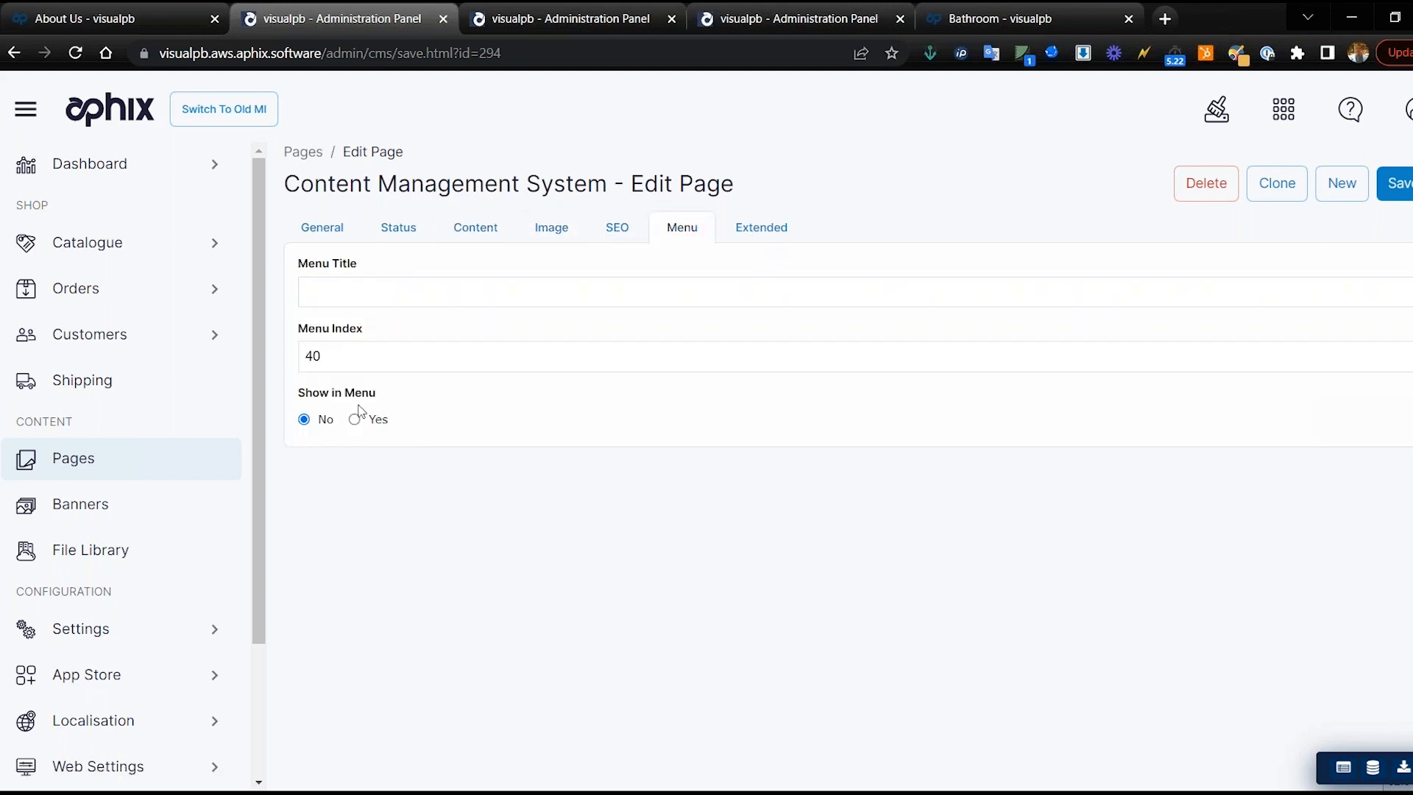
Step: Set Hide Sidebar to Yes in the Bathroom page's extended settings and save the page
left_click(785, 246)
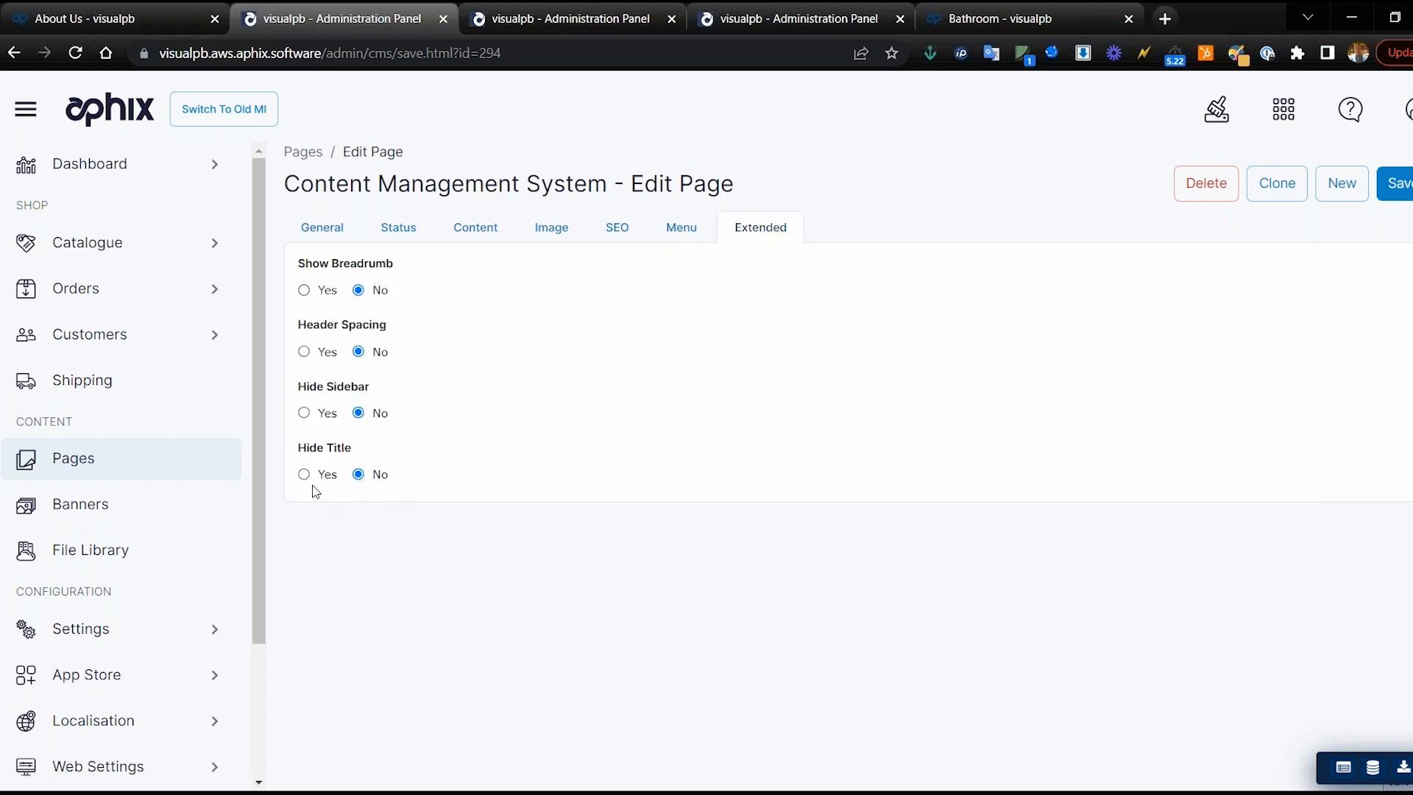
left_click(304, 412)
left_click(1386, 193)
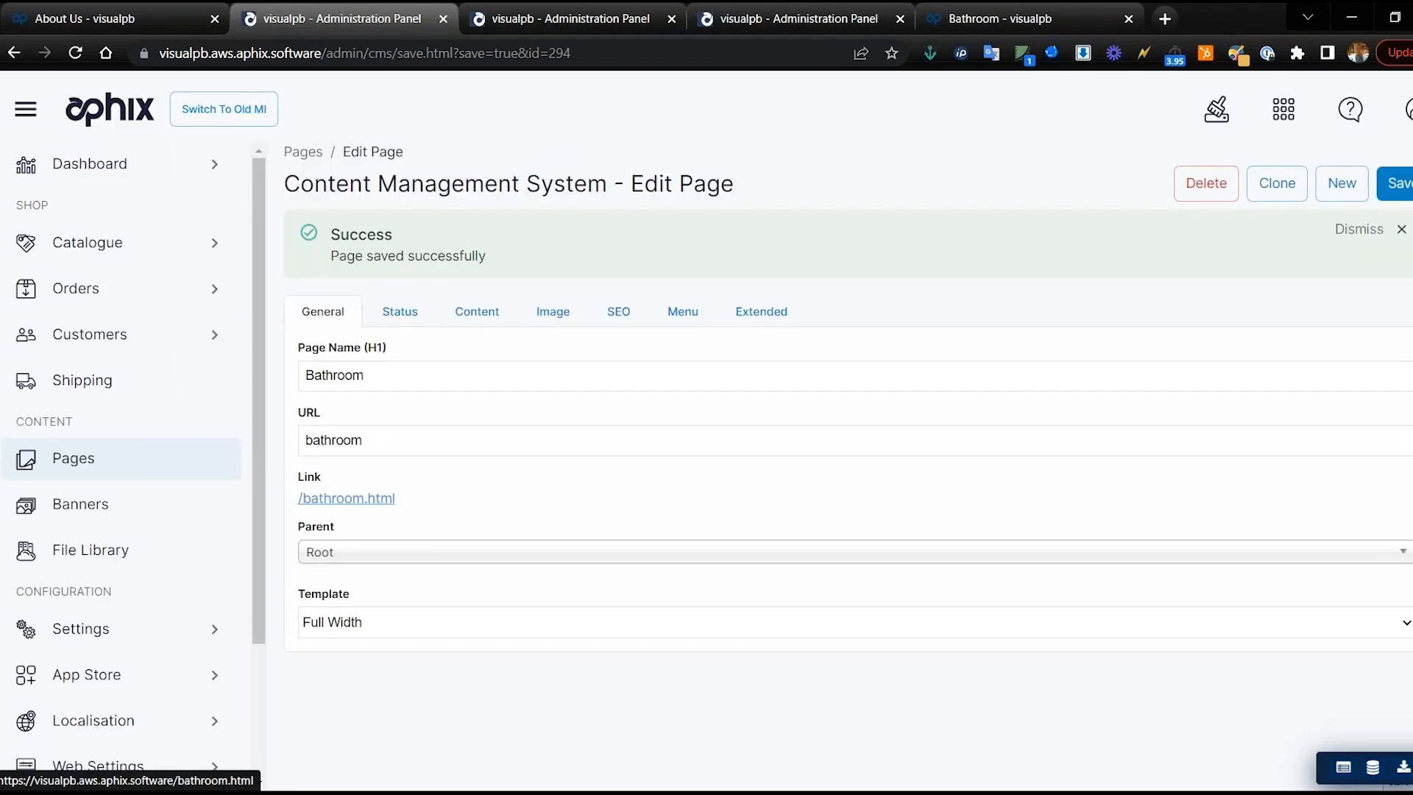
Step: Open the live Bathroom page in the Visual Editor and add a Full Width section to its body
left_click(346, 498)
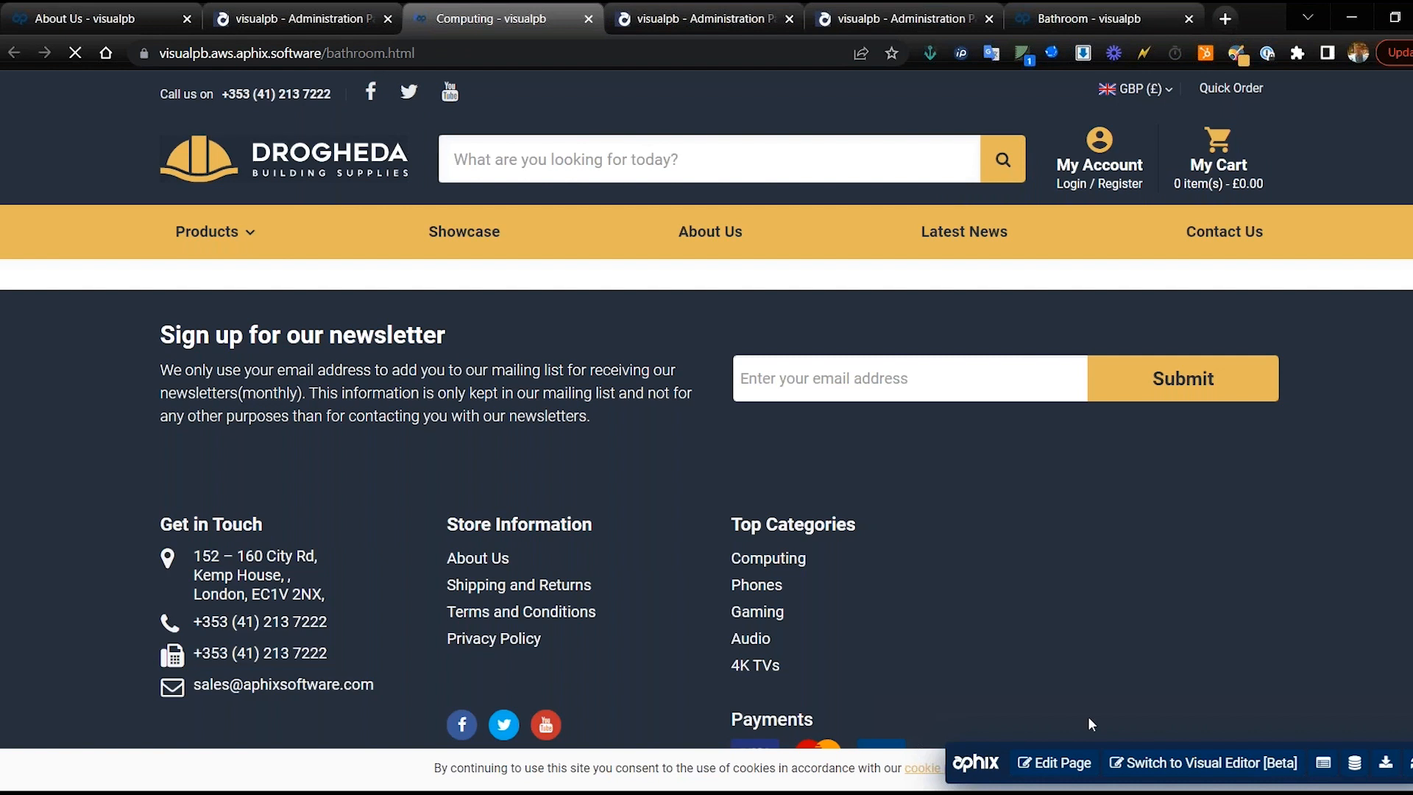
left_click(1178, 765)
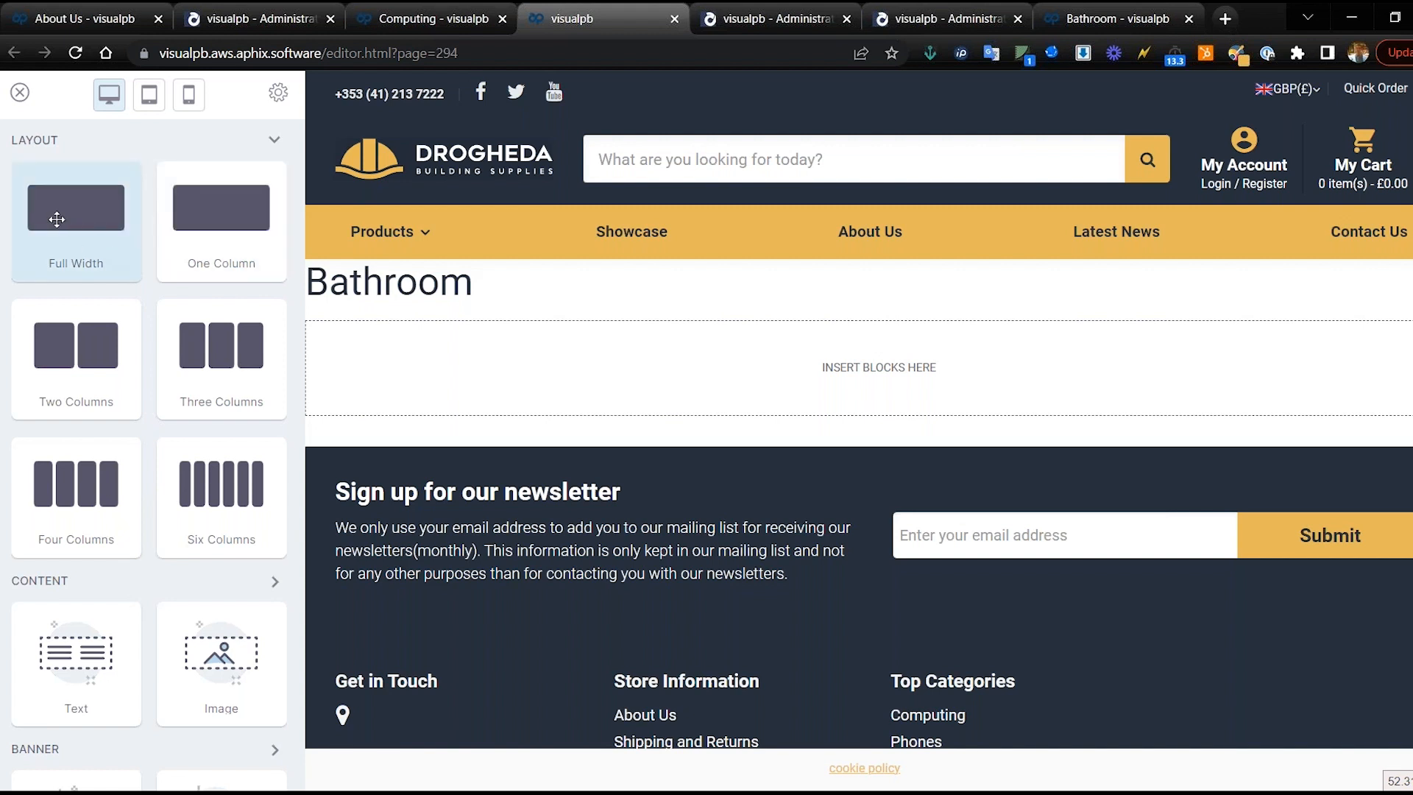
left_click_drag(56, 219, 755, 376)
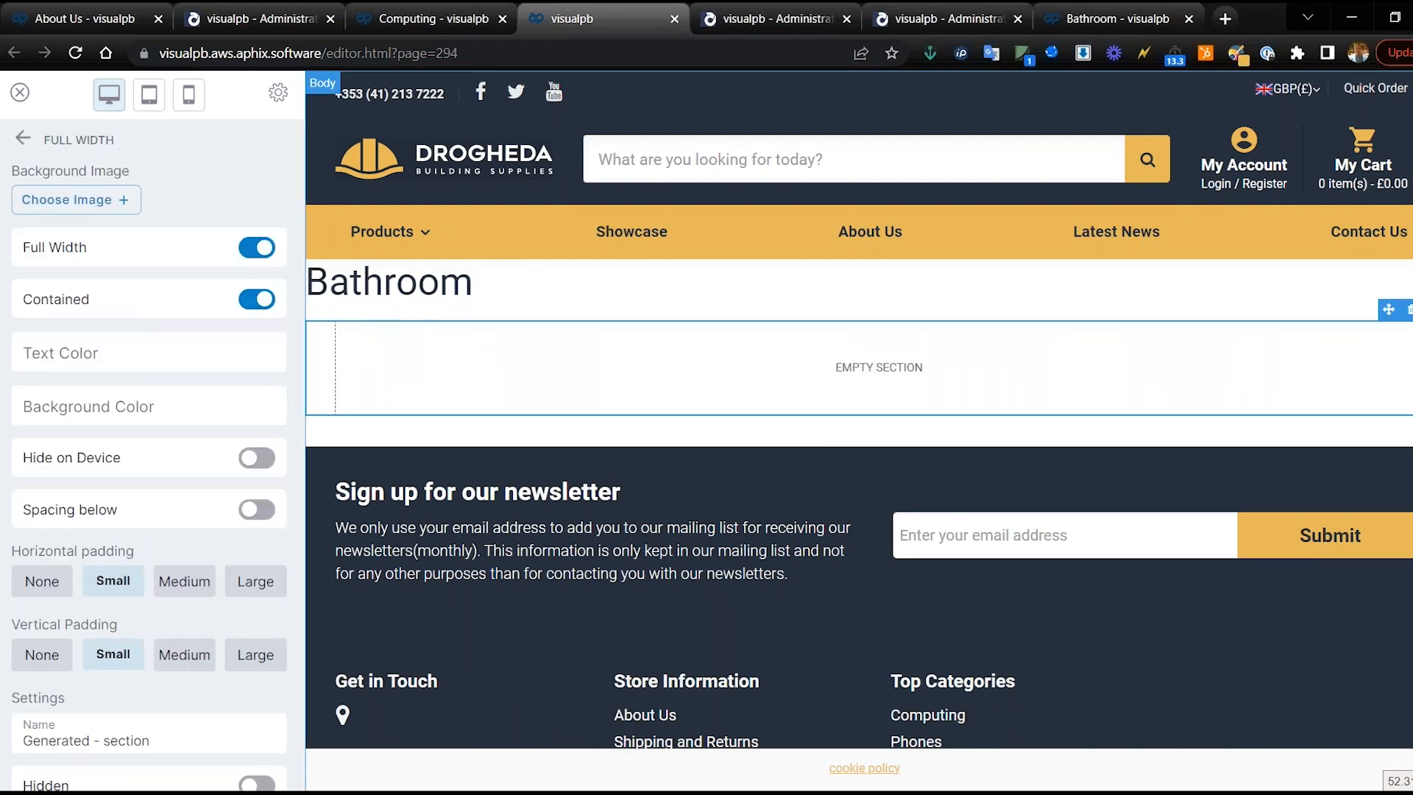
Step: Turn off Contained for the full-width section, set horizontal and vertical padding to None, and name it "Herp - section"
left_click(255, 303)
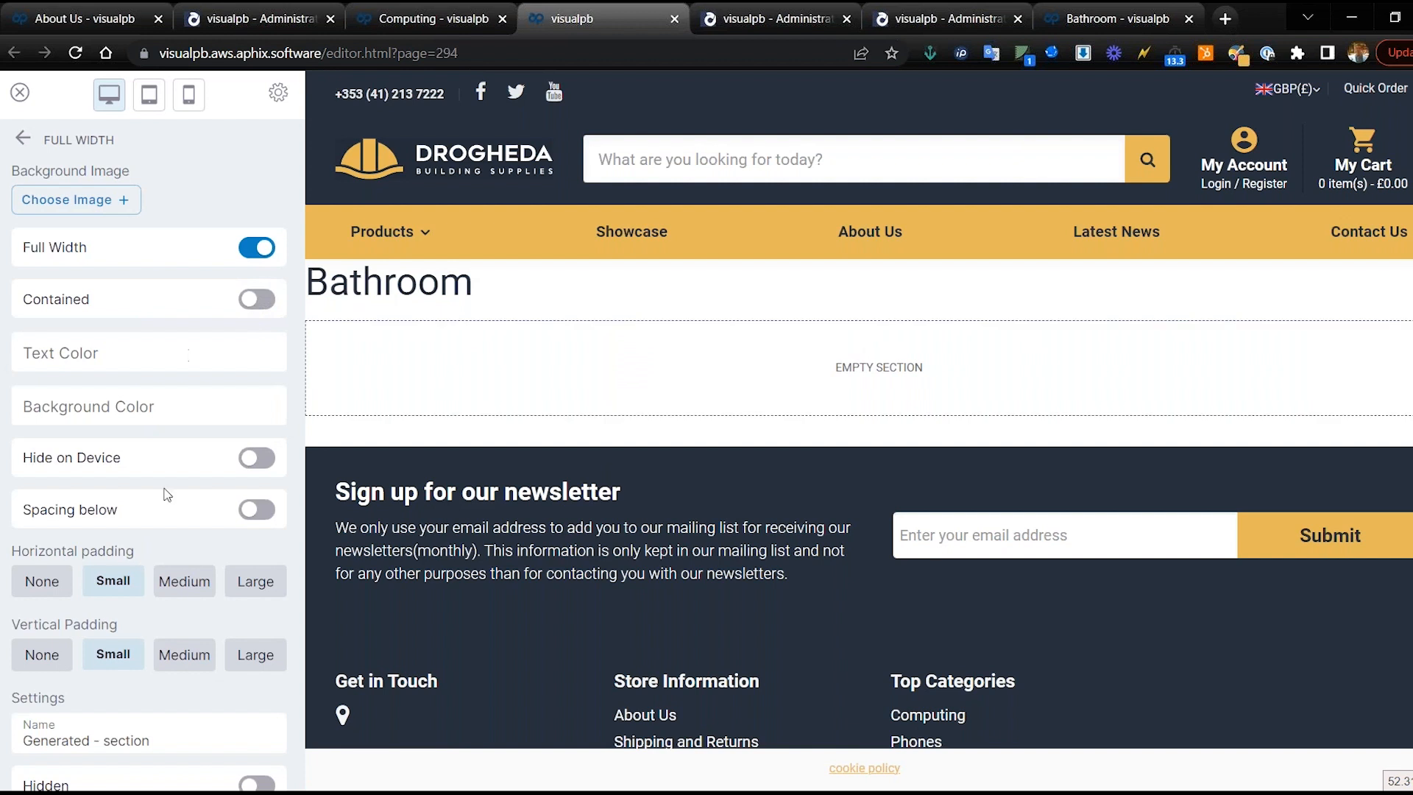
left_click(50, 578)
left_click(47, 655)
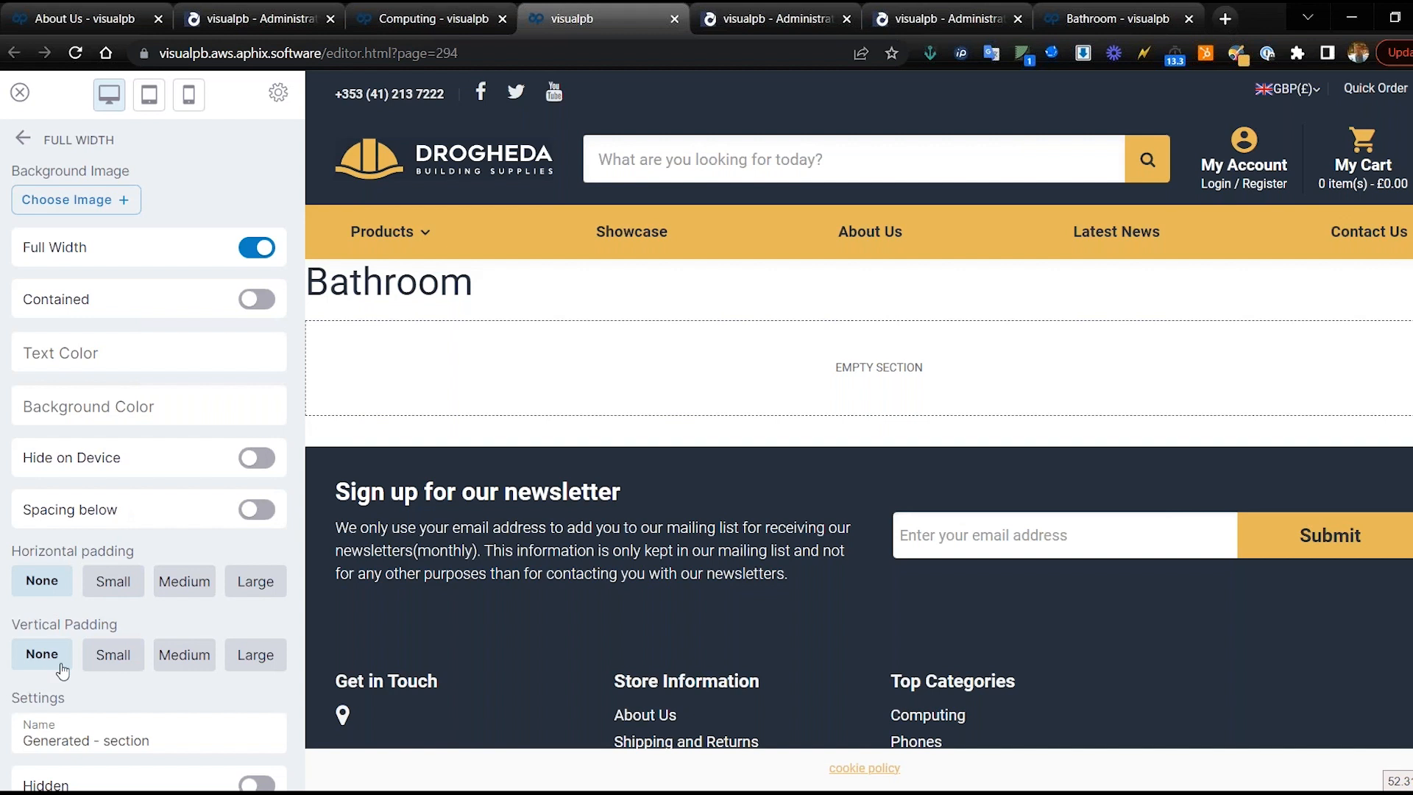
double_click(92, 742)
type("Herp")
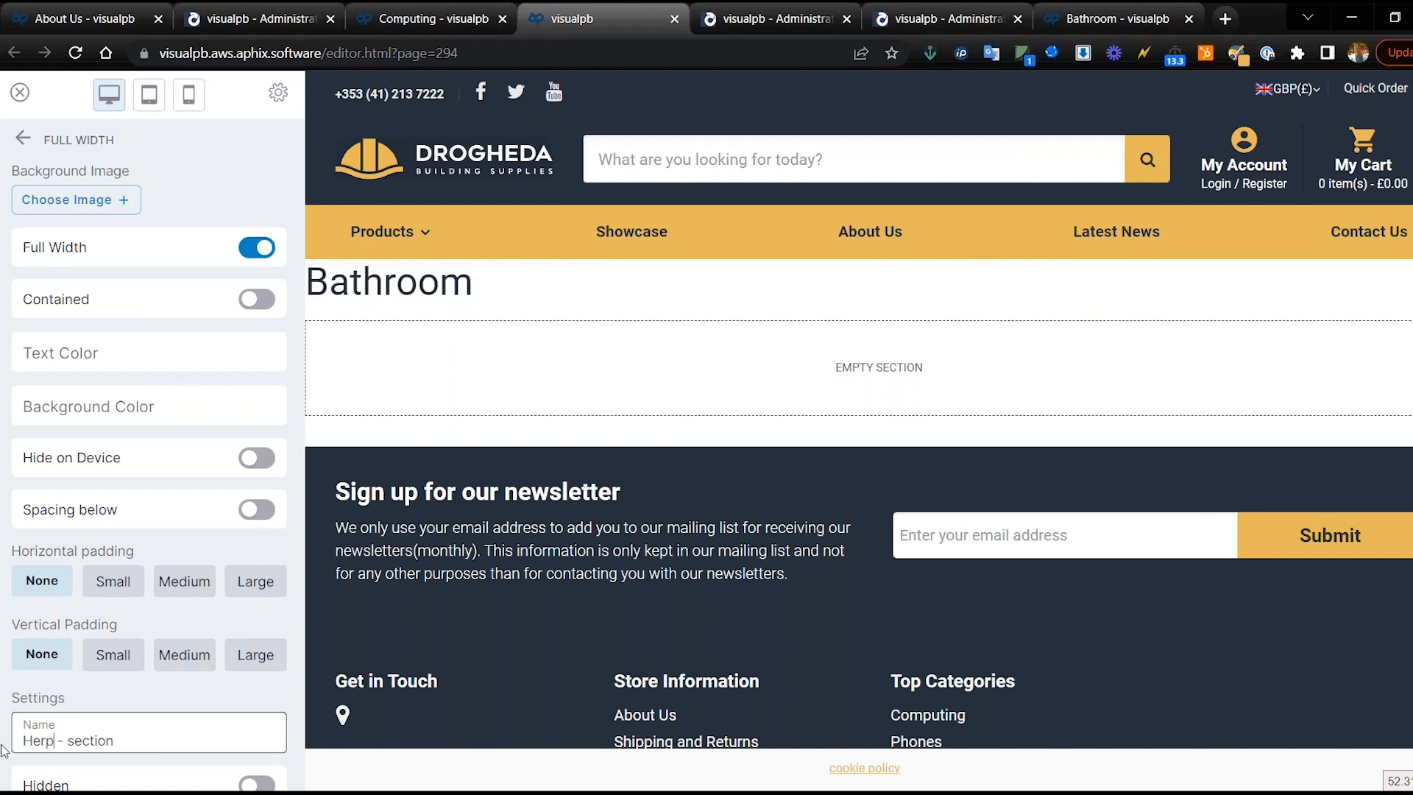
left_click(23, 140)
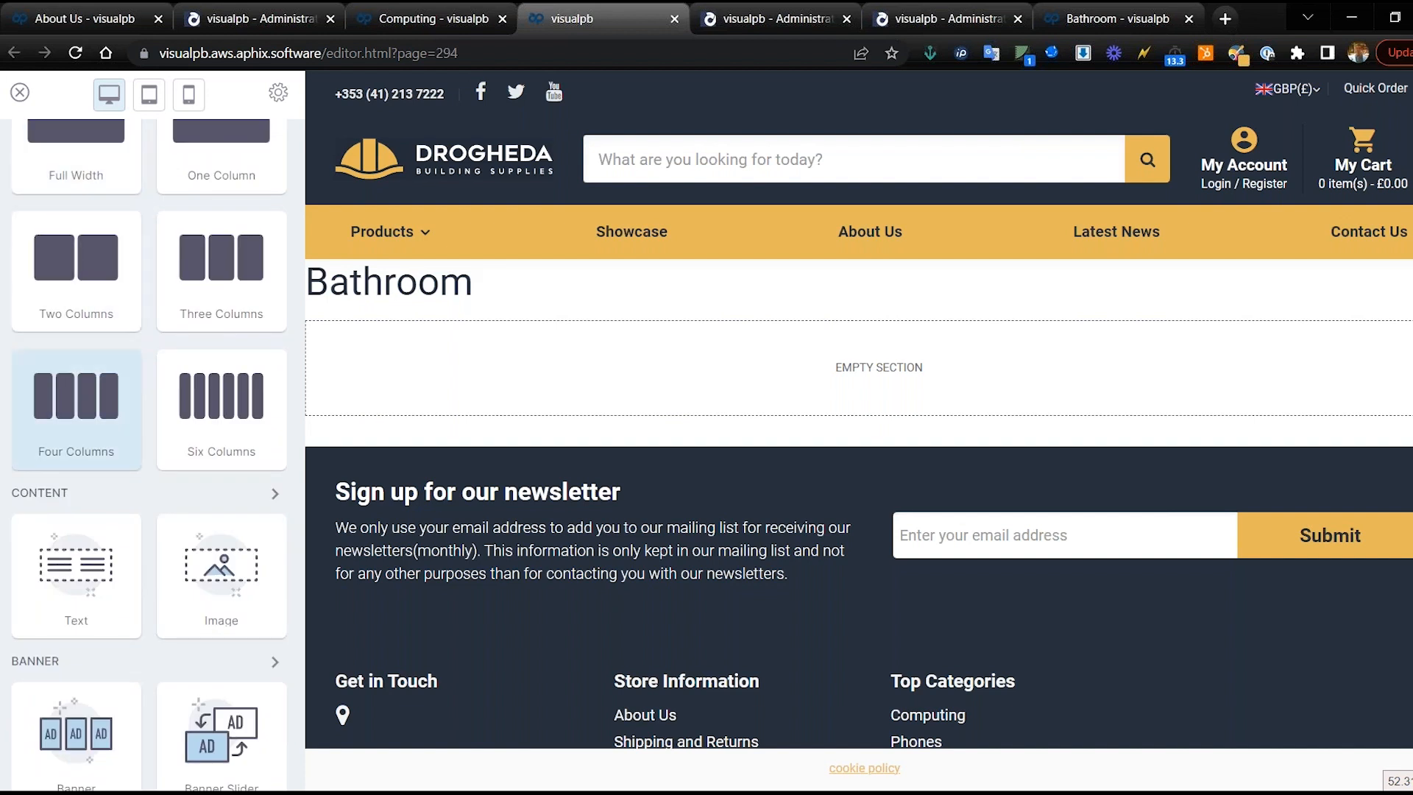
Step: Insert a Slider Hero banner block into the empty full-width section
scroll(221, 383, "down", 3)
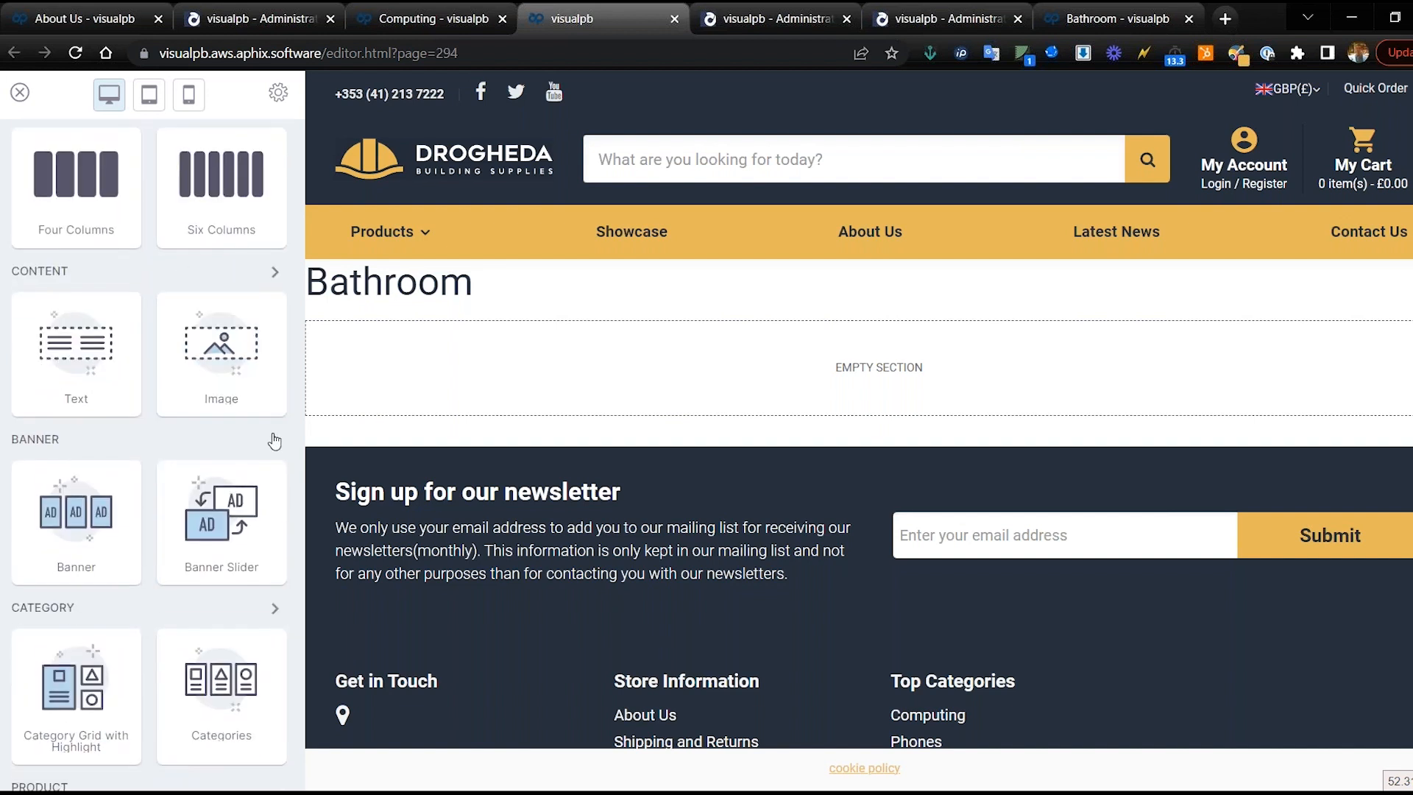
left_click(274, 440)
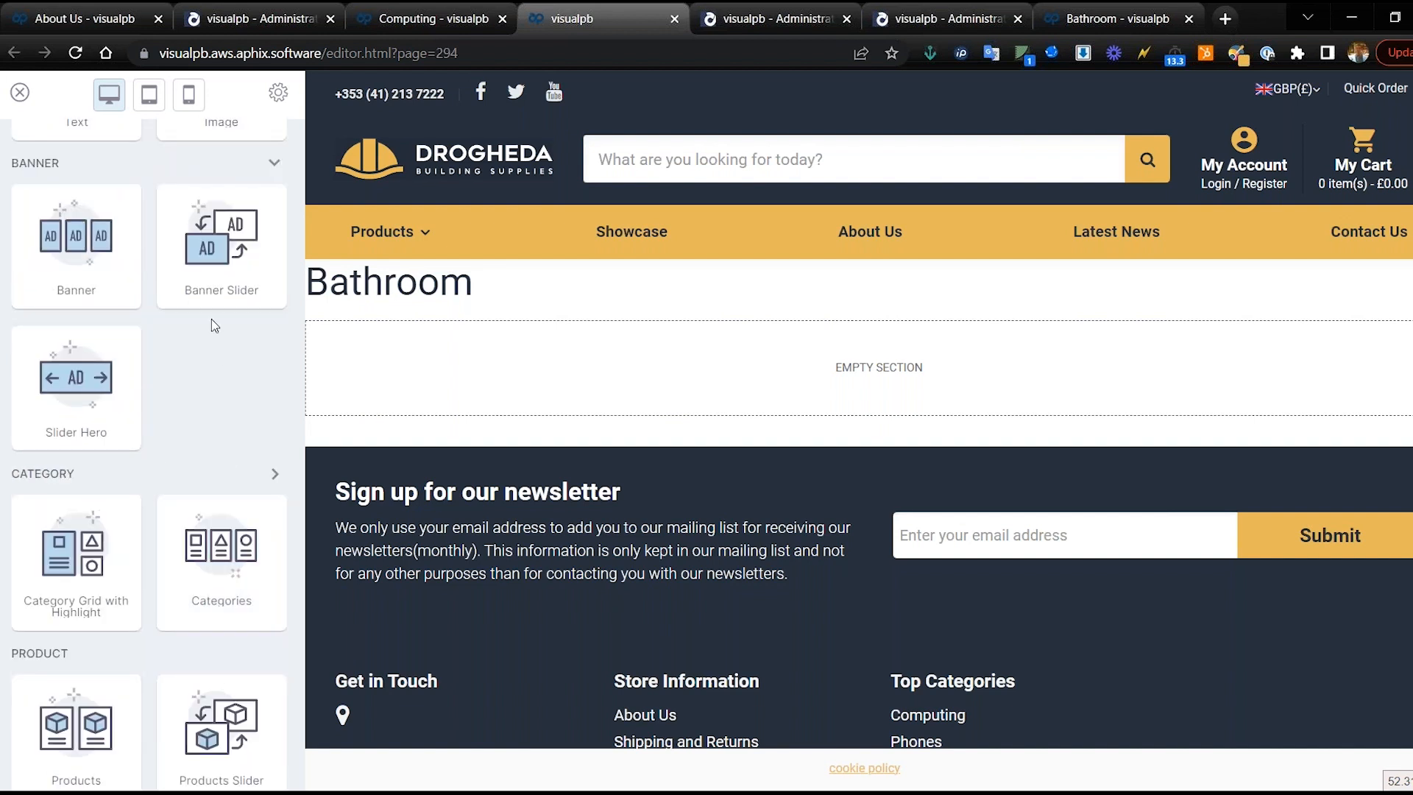
left_click_drag(73, 381, 731, 366)
Step: Assign the "Categories - Bathroom" banner to the Slider Hero block and check it in the page preview
left_click(134, 193)
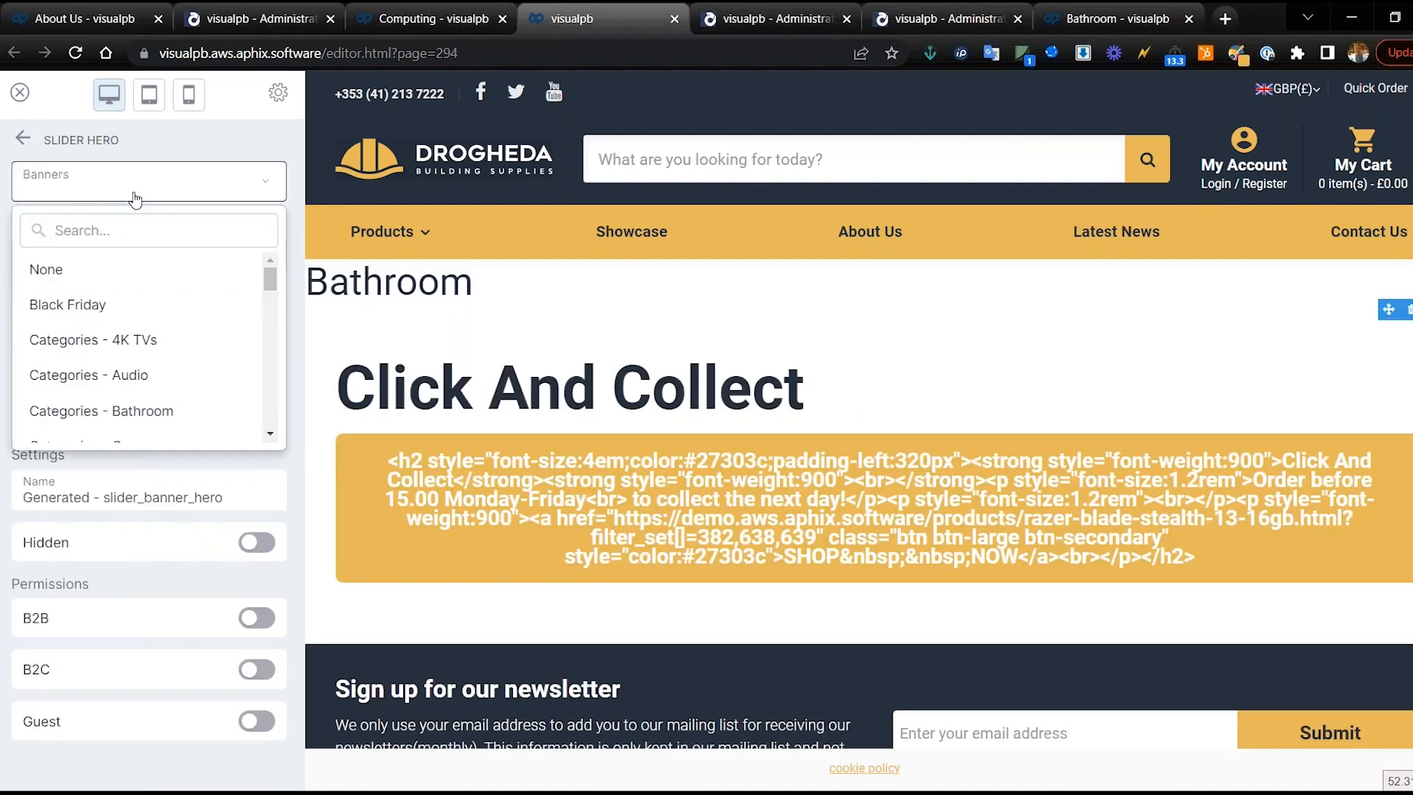
left_click(110, 228)
type("bath")
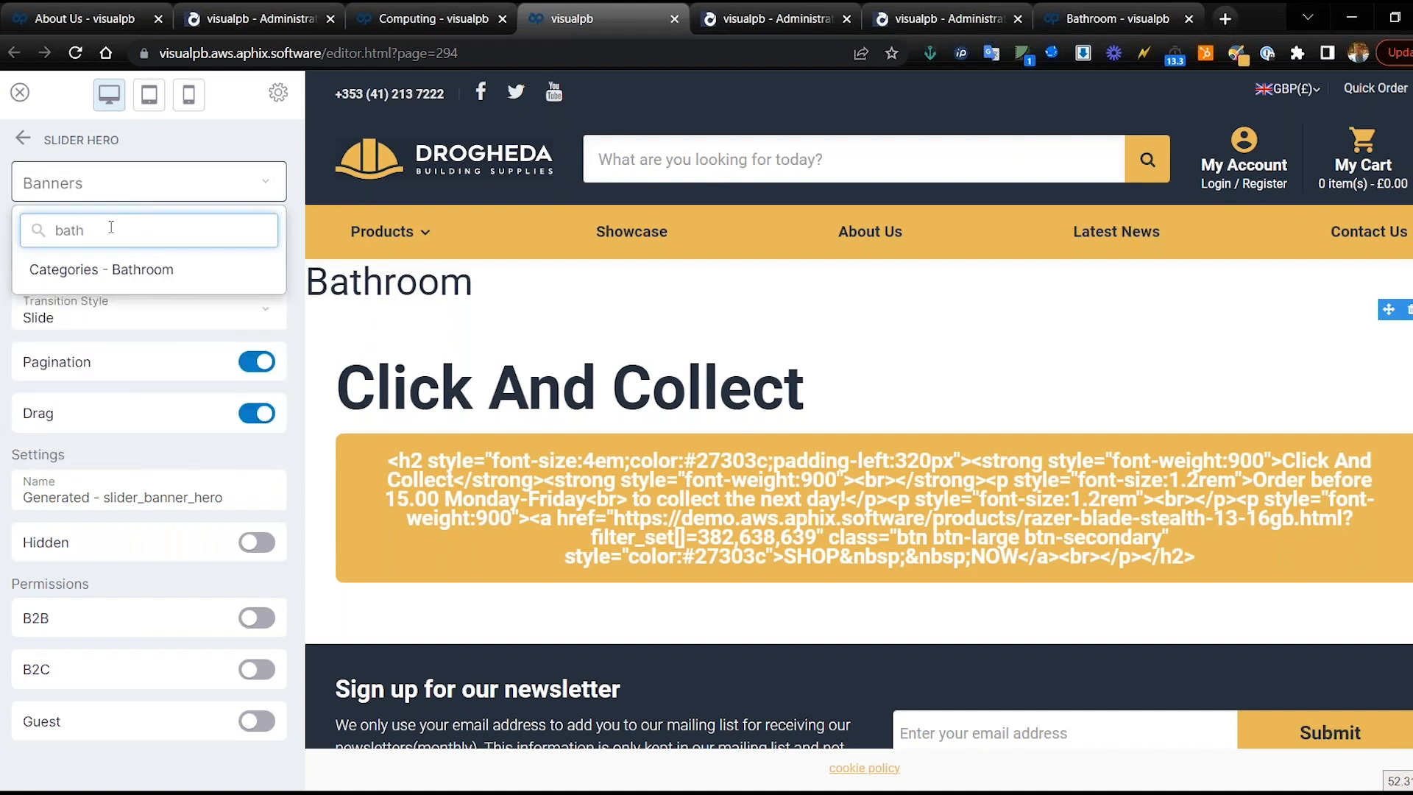
left_click(118, 270)
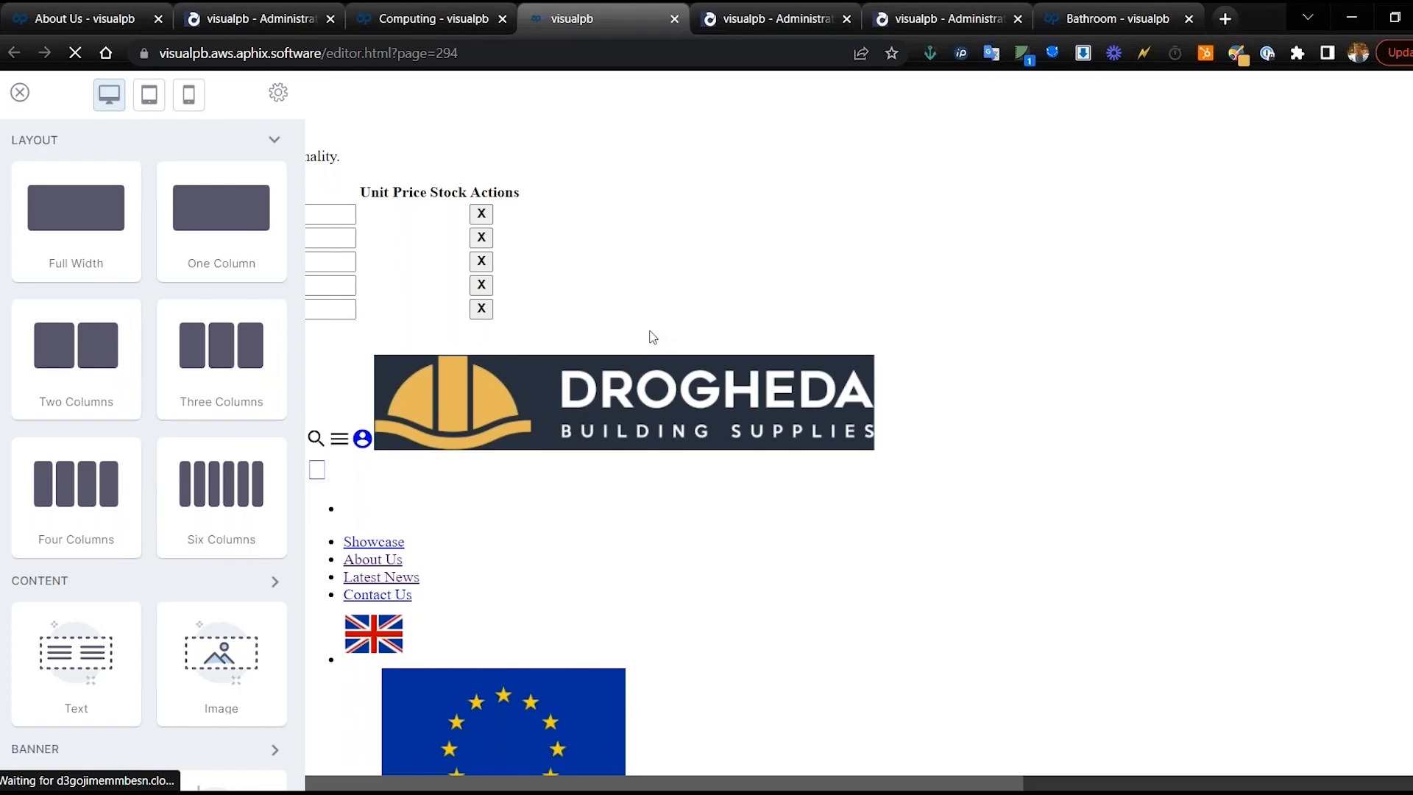
scroll(774, 469, "down", 5)
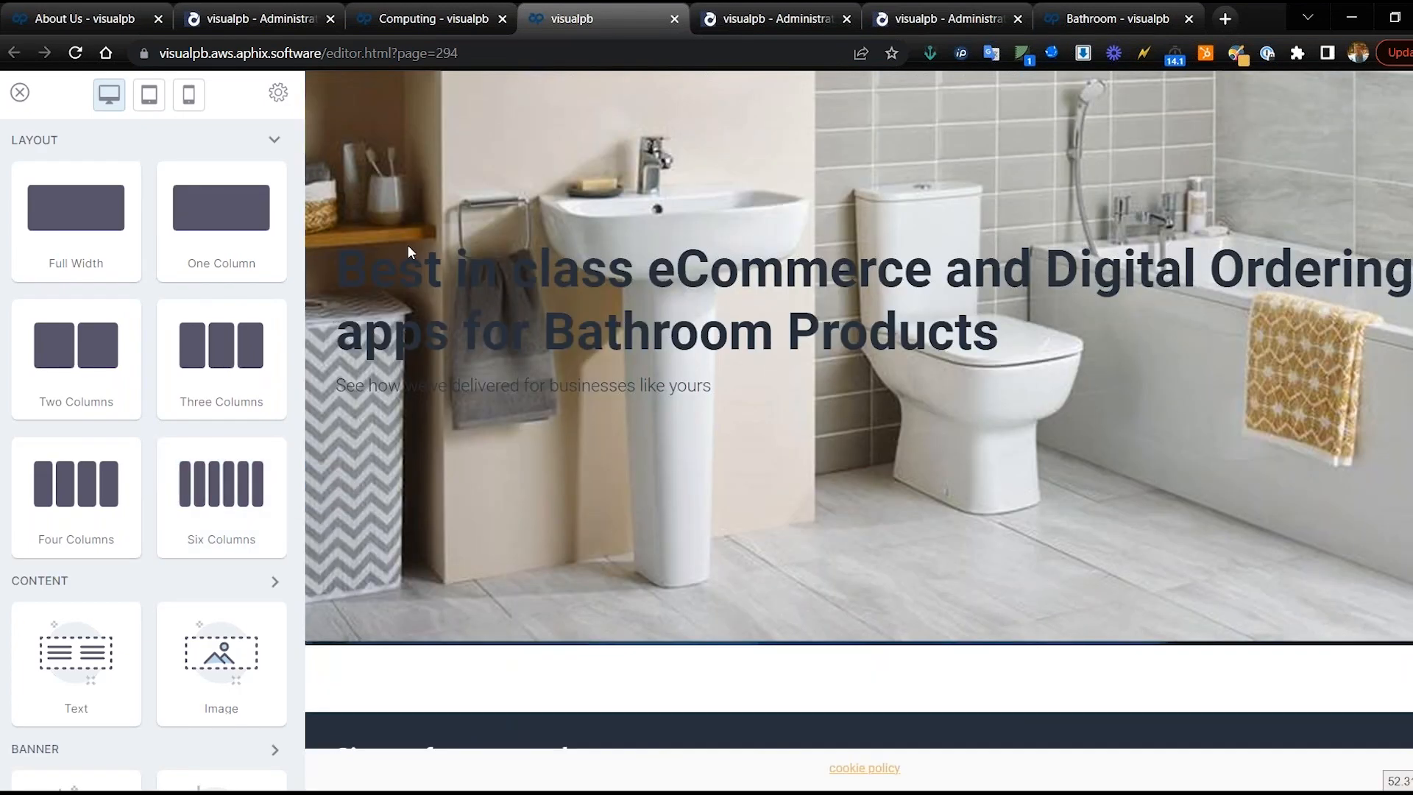
Step: Set the Slider Hero block's transition time to 4 seconds and turn off its Drag option
left_click(464, 202)
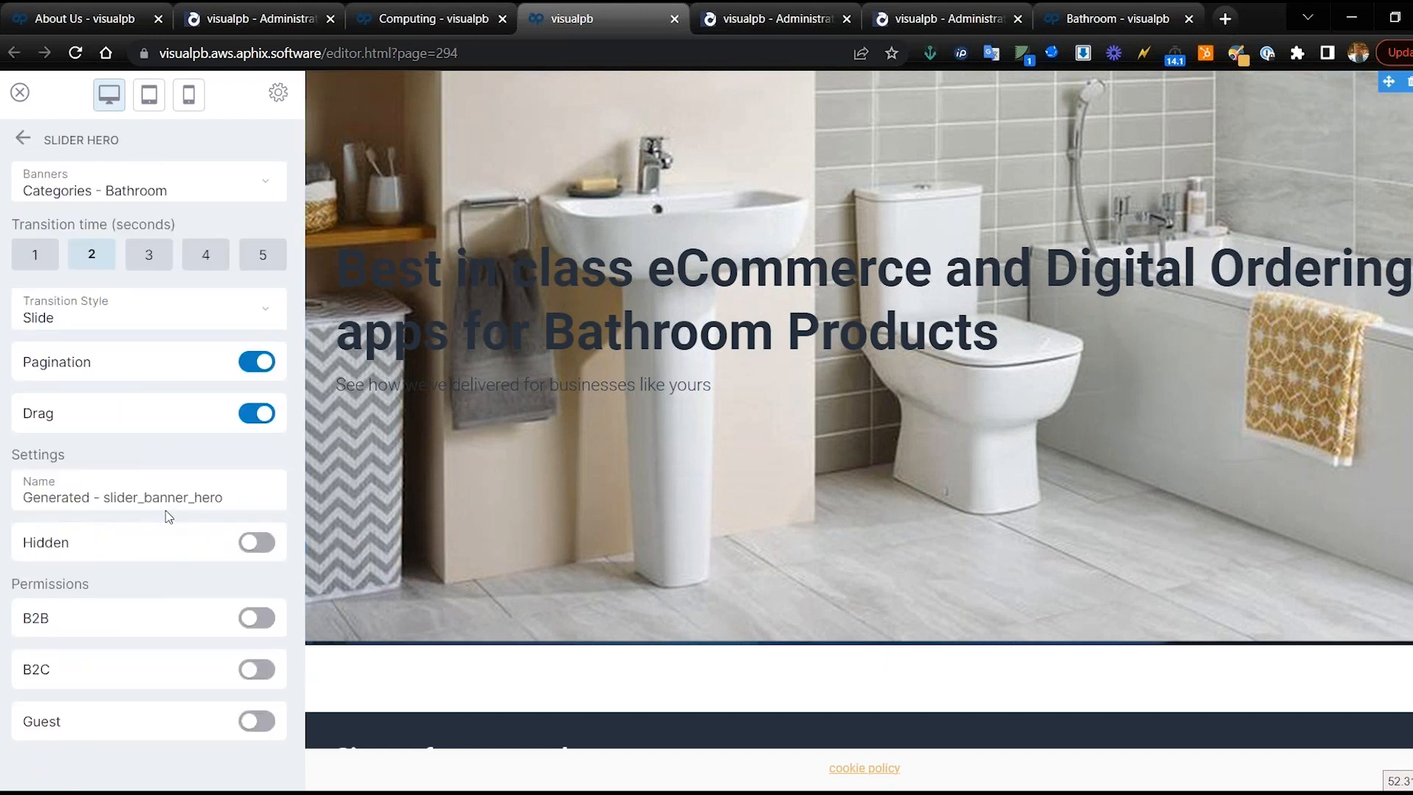
left_click(140, 313)
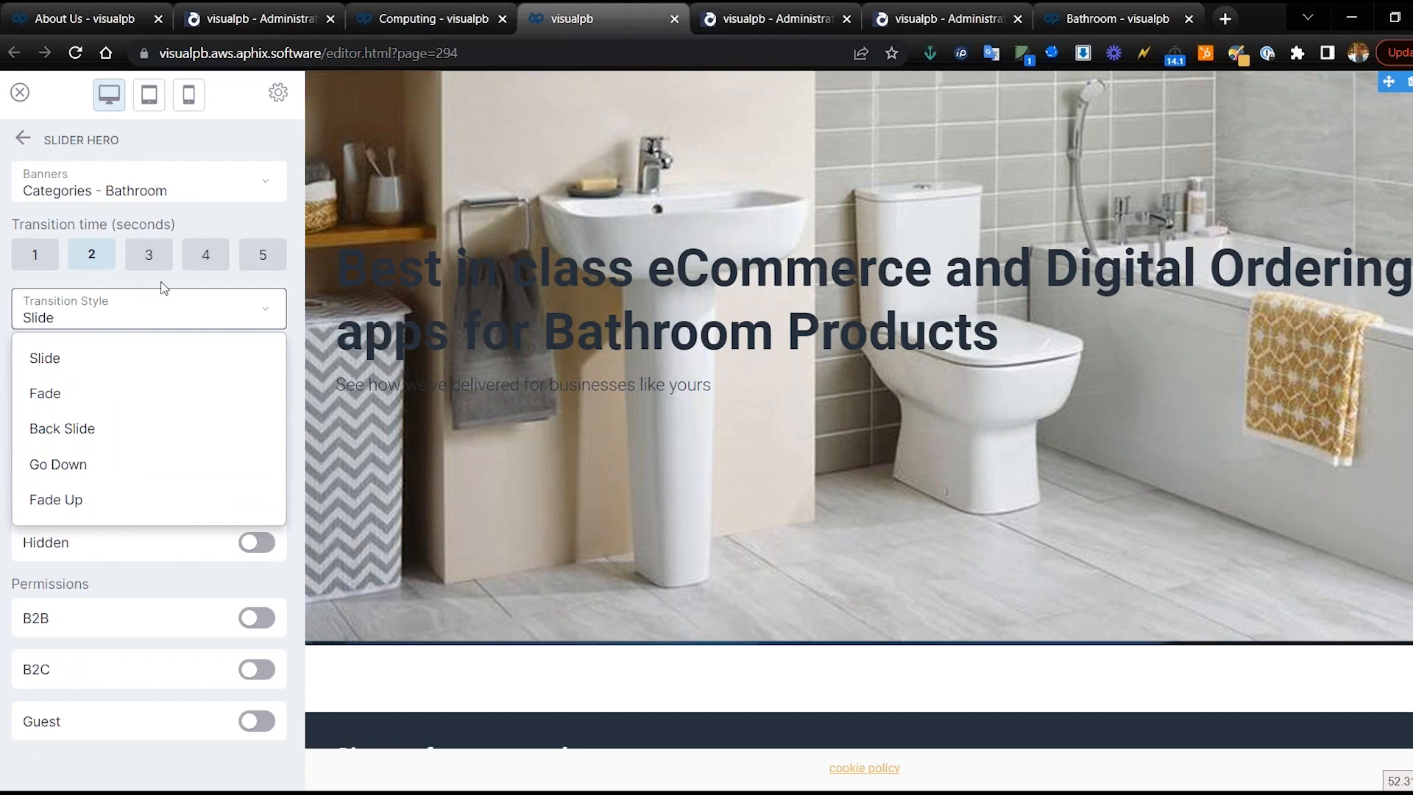
left_click(164, 287)
left_click(205, 261)
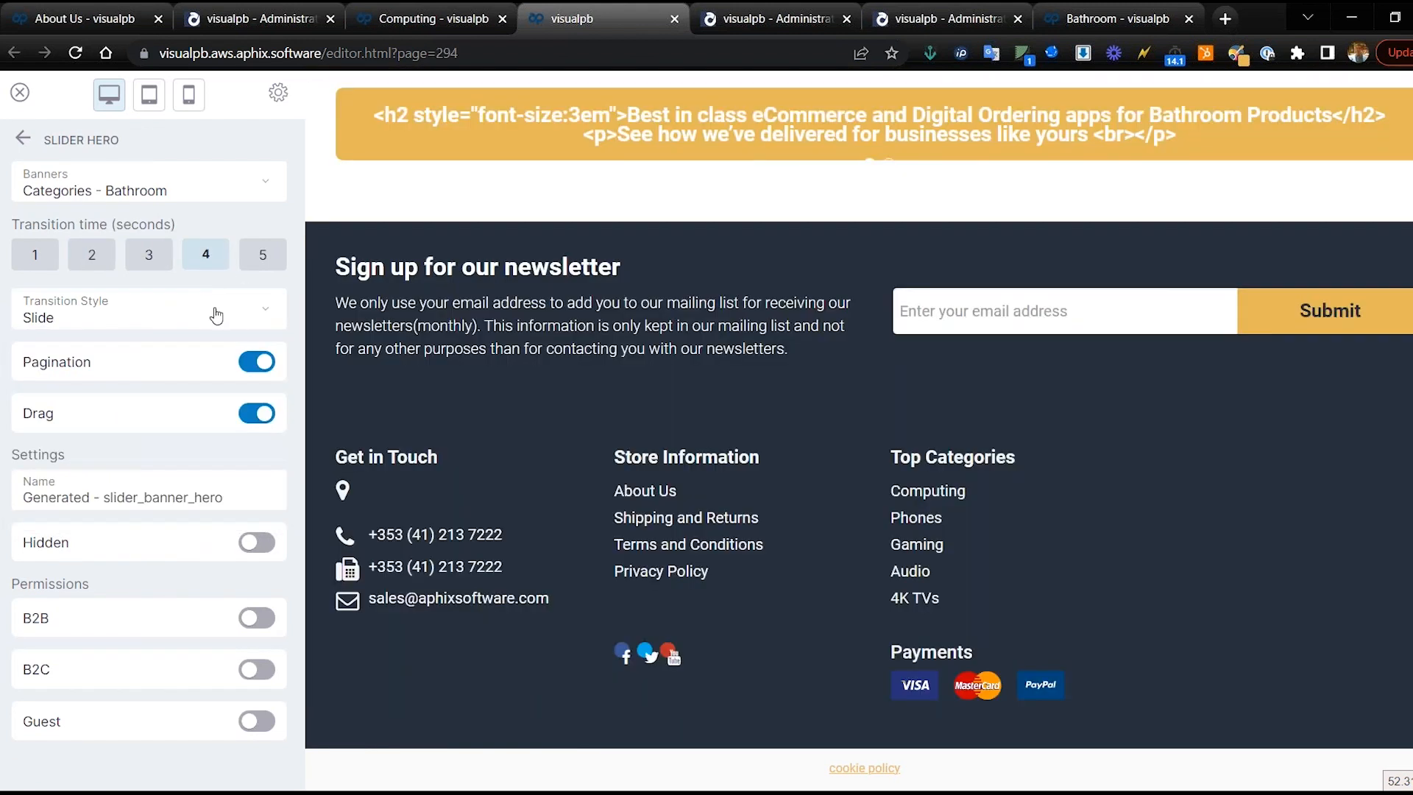
scroll(167, 365, "down", 1)
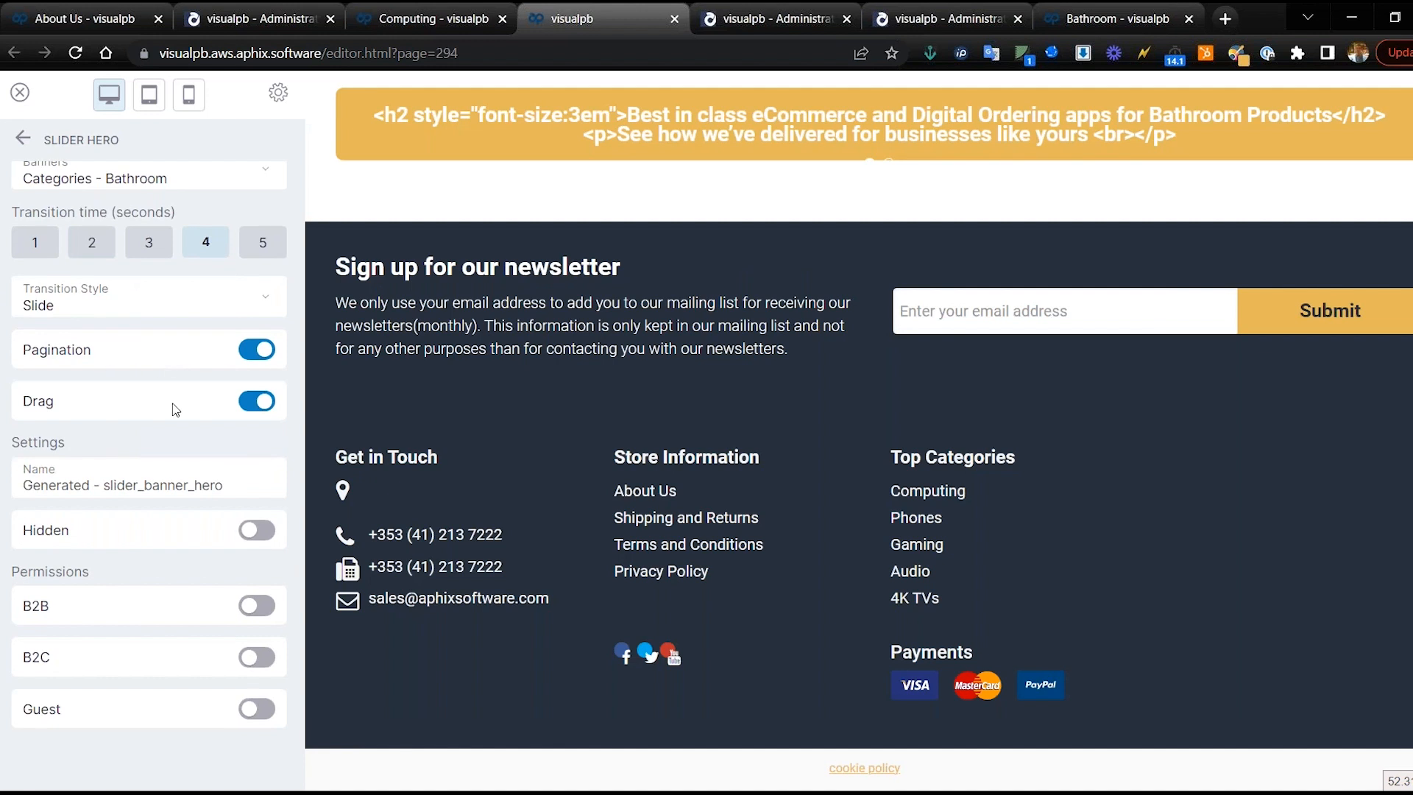
left_click(257, 401)
left_click(23, 139)
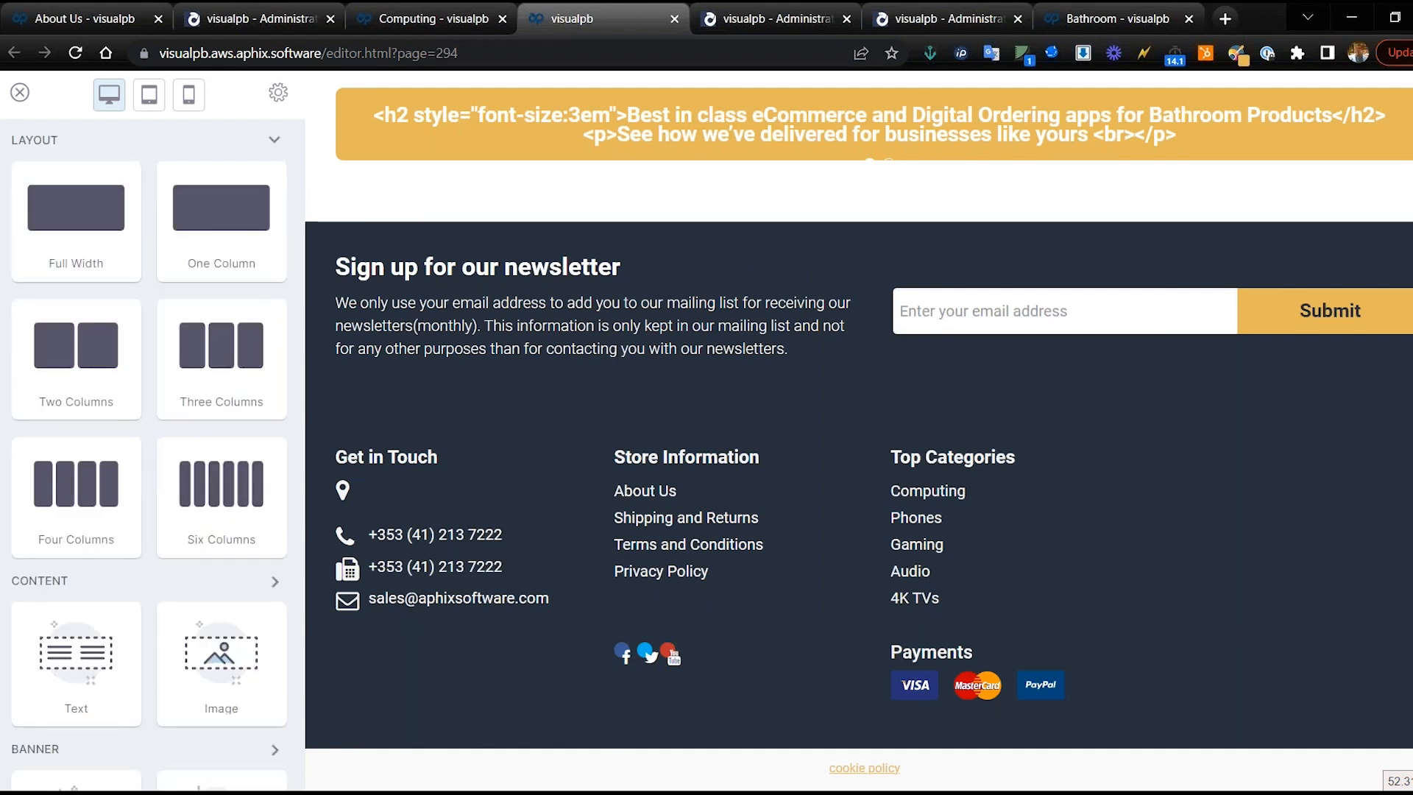
Step: Add a Full Width section below the hero banner and insert a Text block into it
scroll(148, 442, "down", 4)
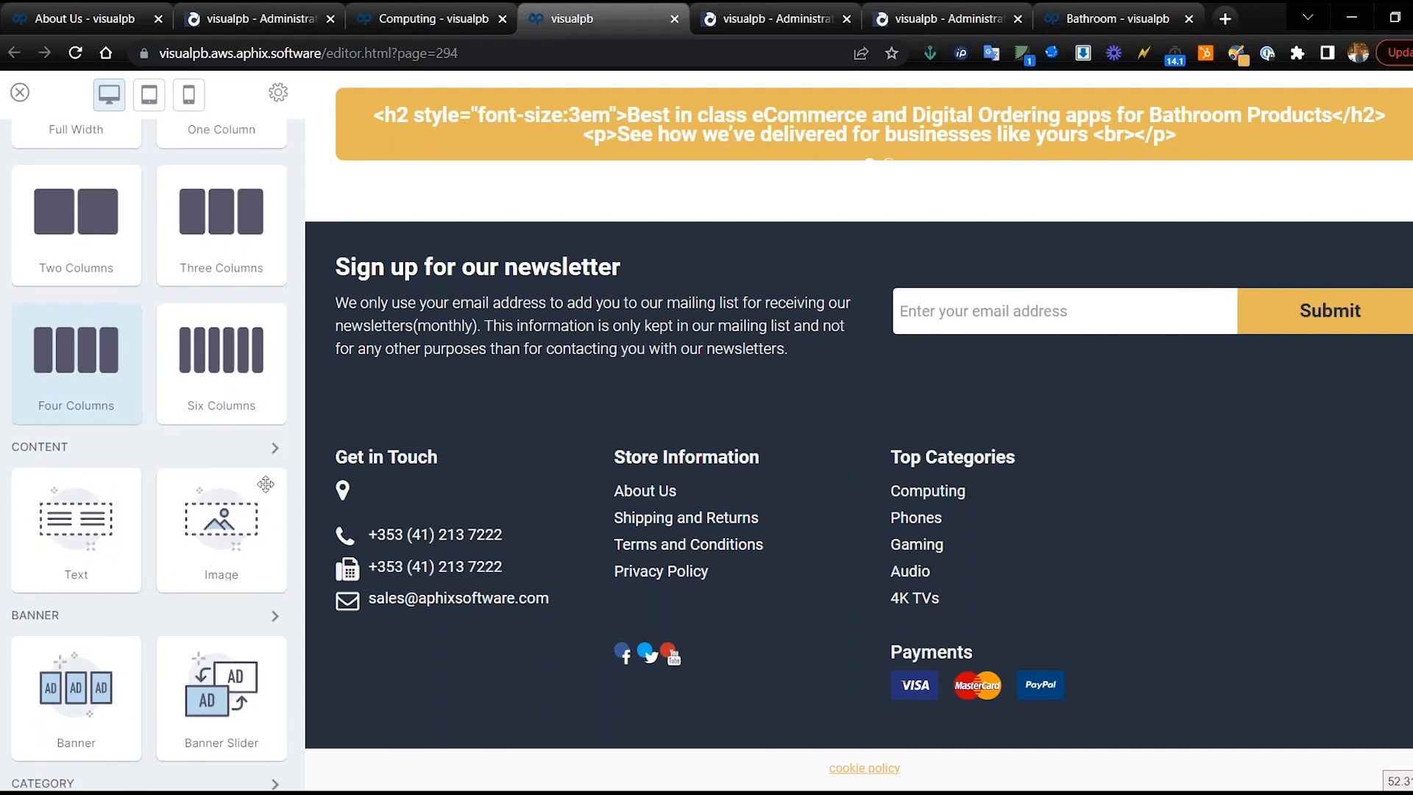
scroll(191, 383, "up", 4)
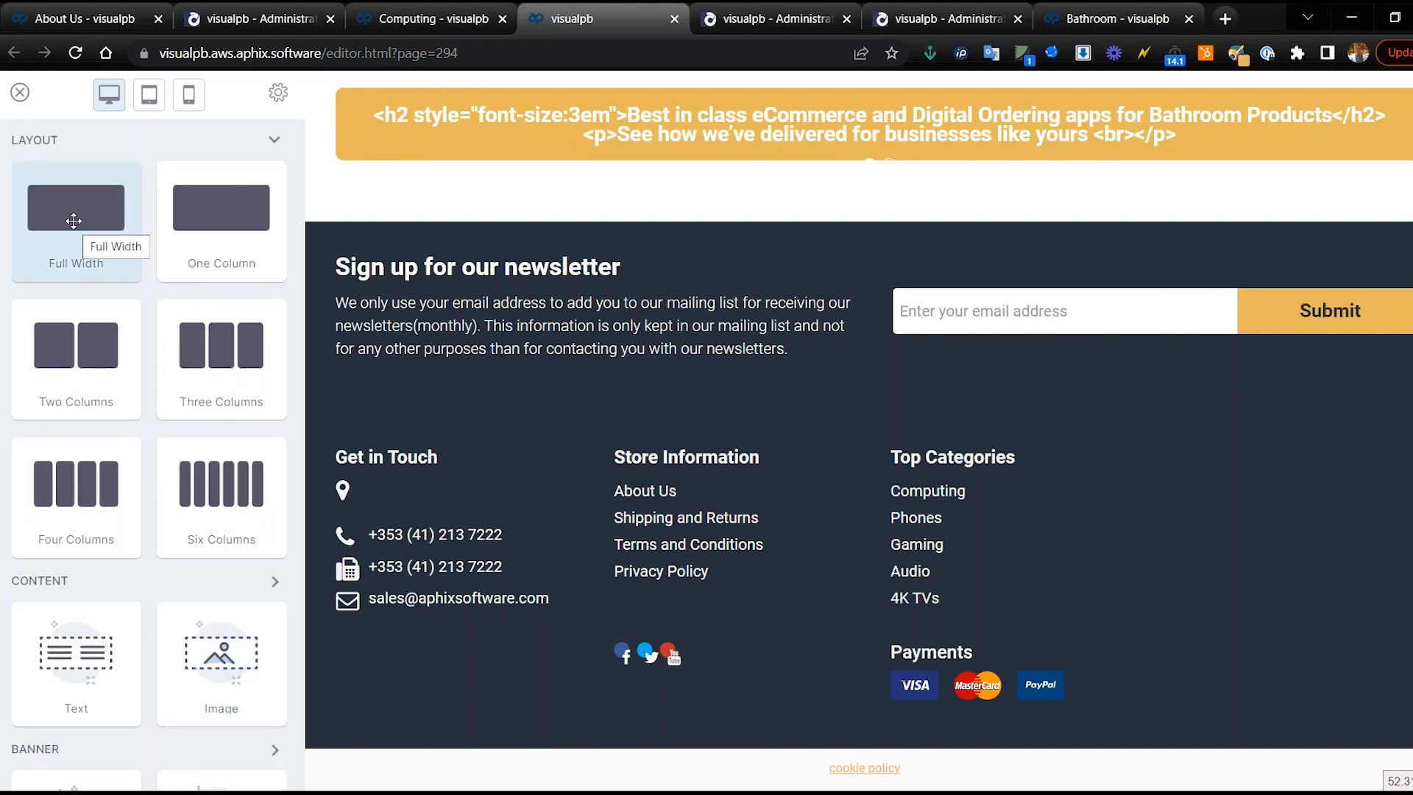
left_click_drag(73, 220, 478, 195)
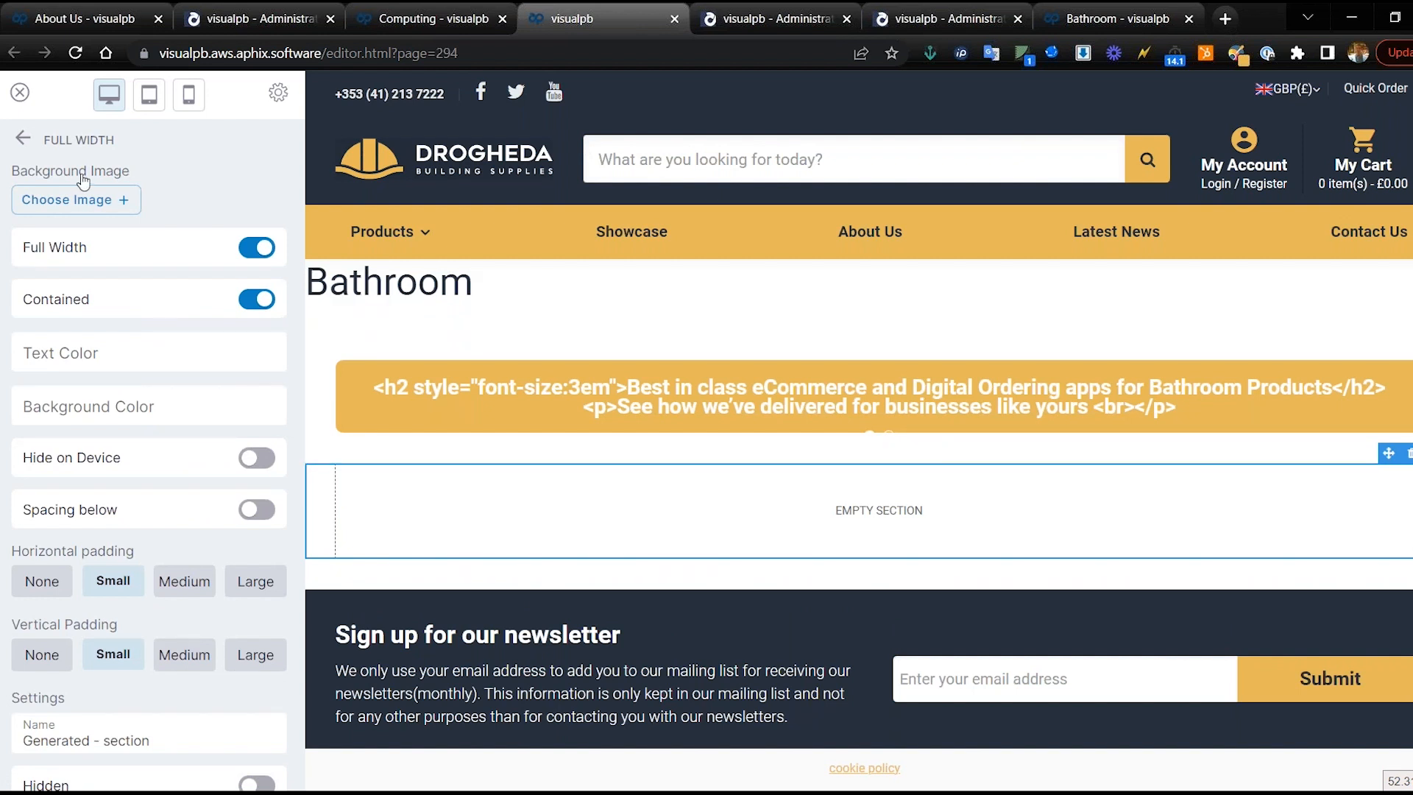
left_click(24, 140)
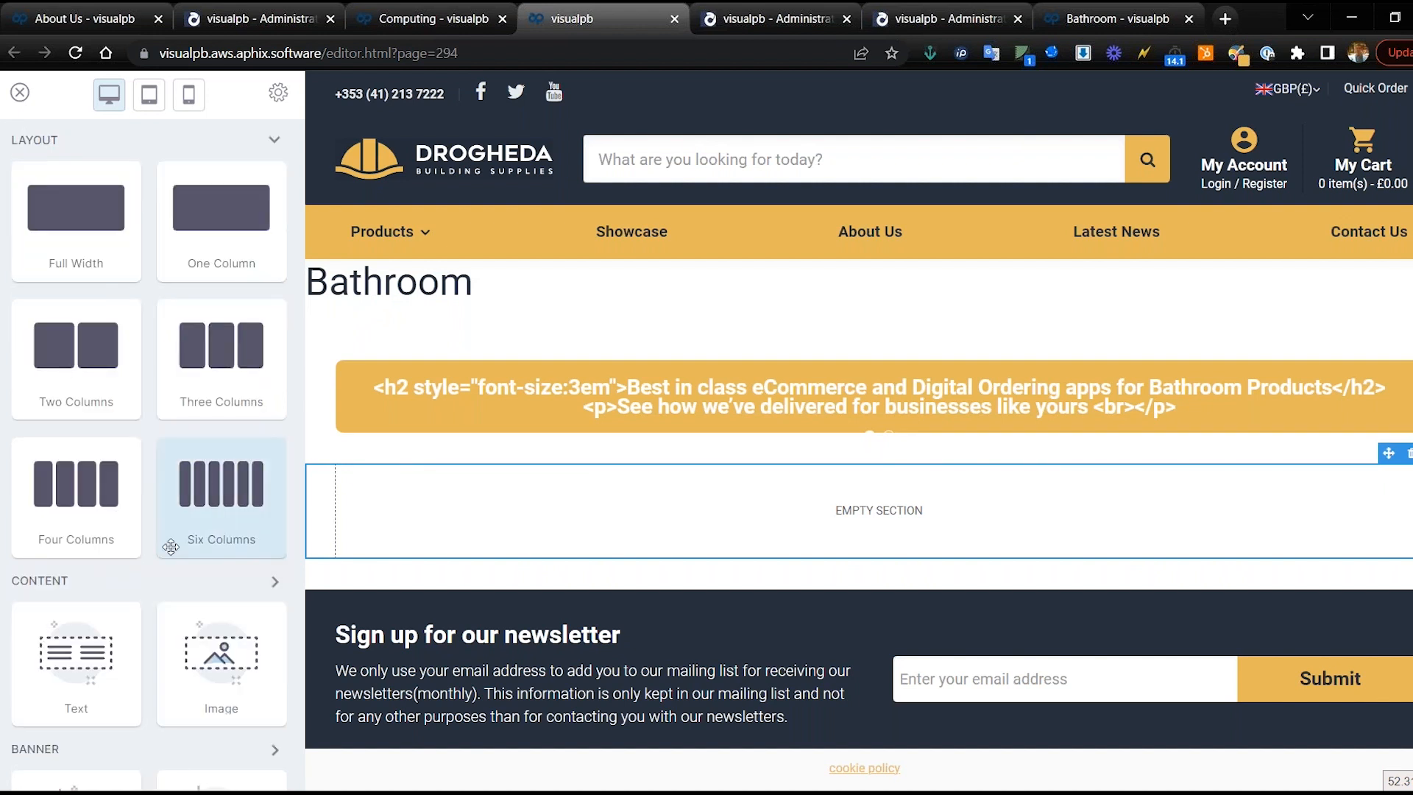
scroll(75, 535, "down", 2)
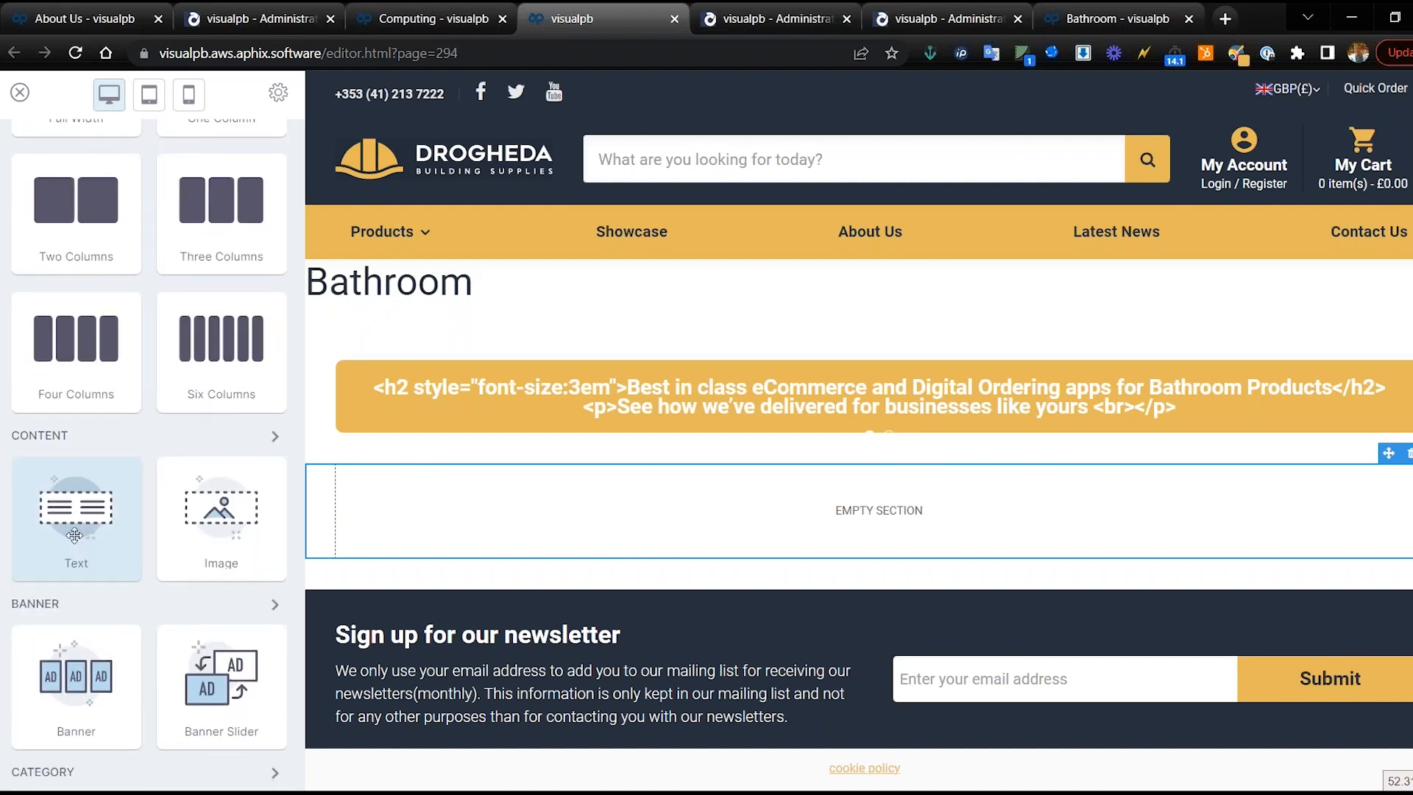
left_click_drag(73, 532, 622, 523)
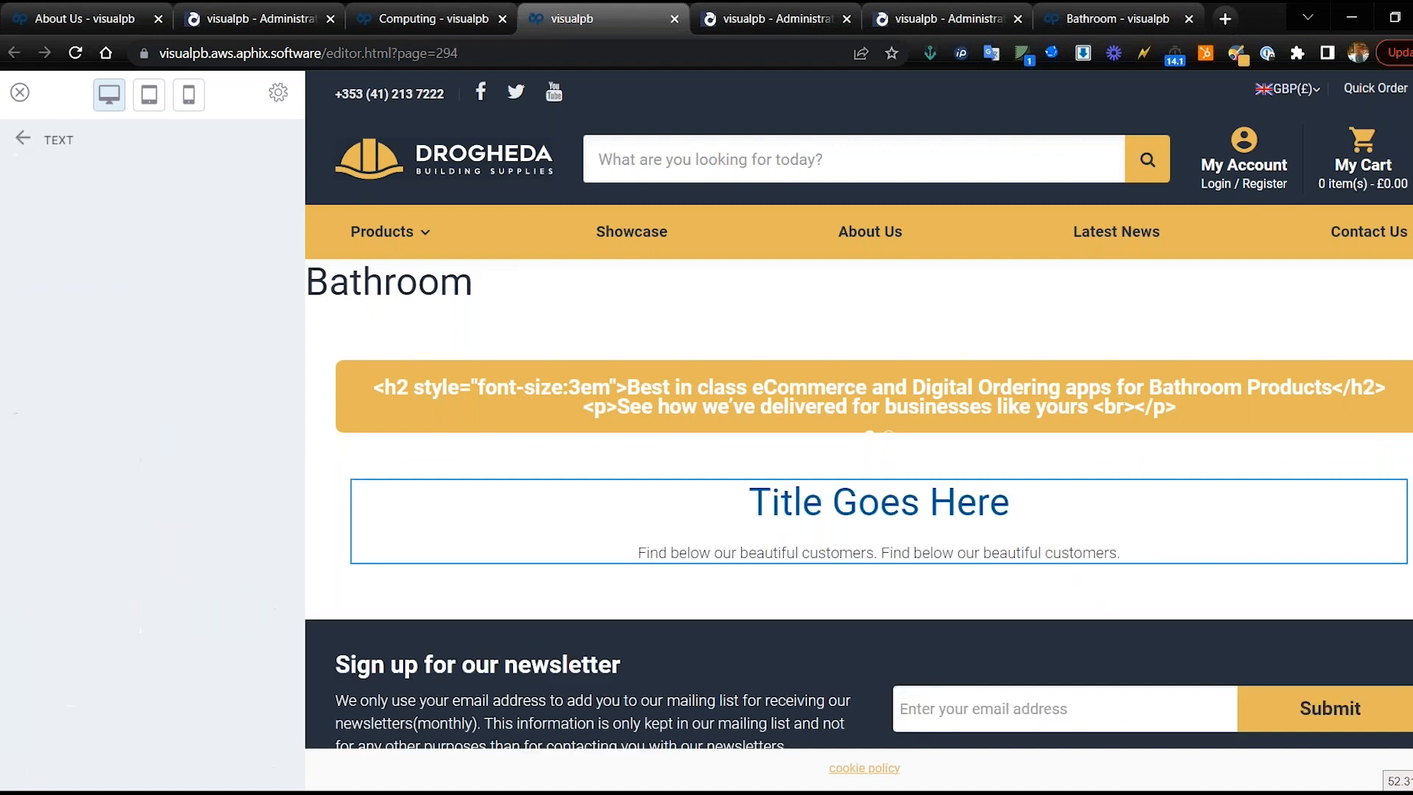
Step: Open the text block's content in the Rich Editor and replace the title with "Please view our products"
left_click(59, 274)
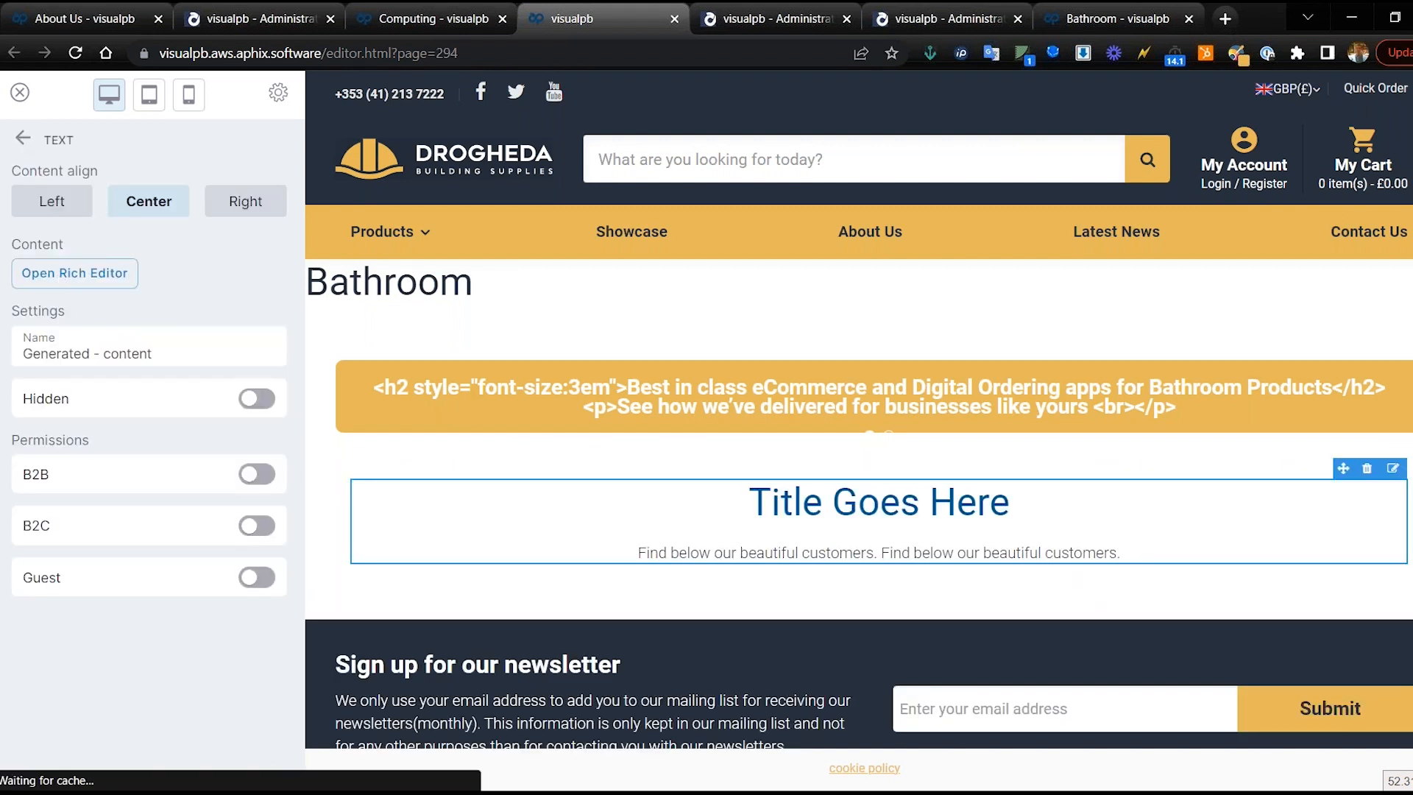
left_click_drag(547, 394, 356, 393)
type("Pleas")
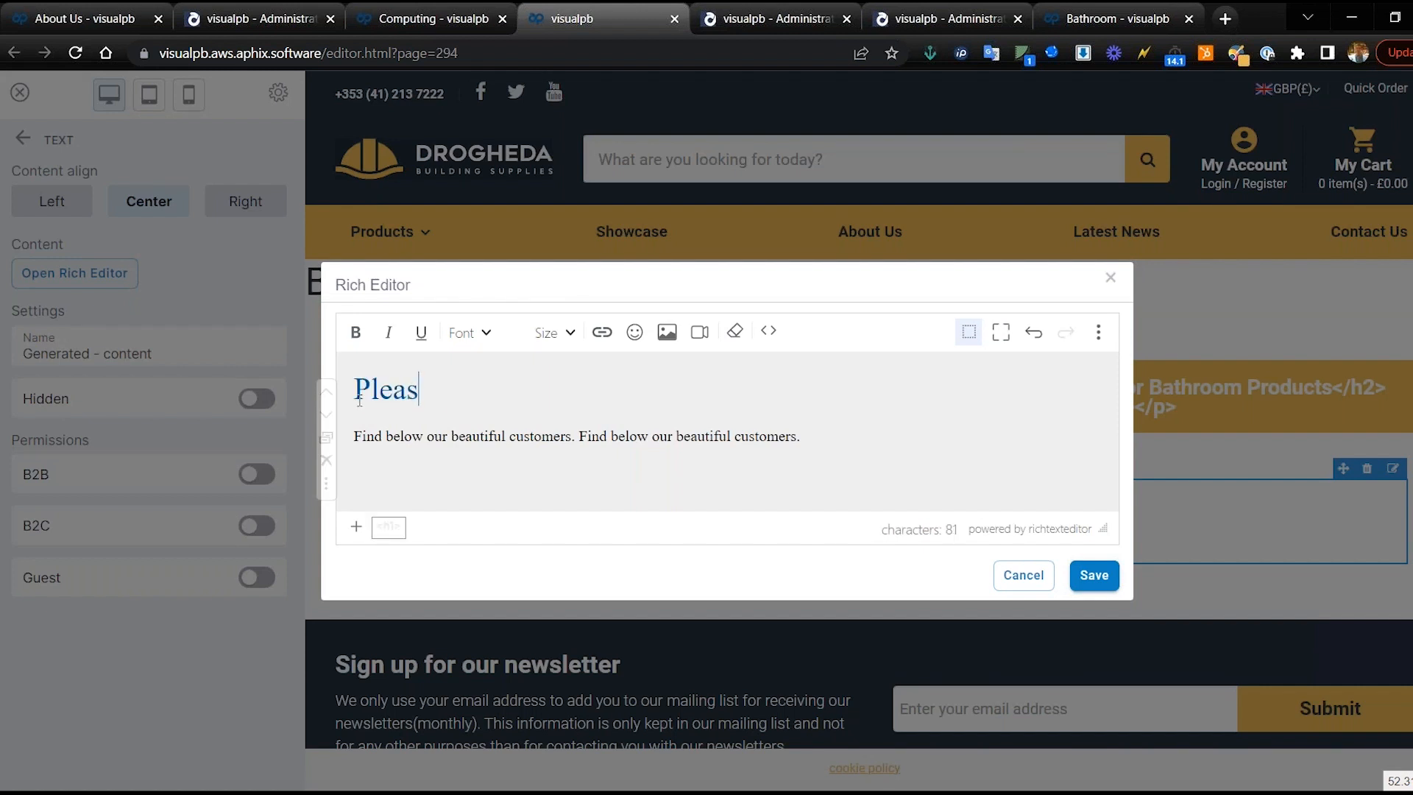
type("e view our ")
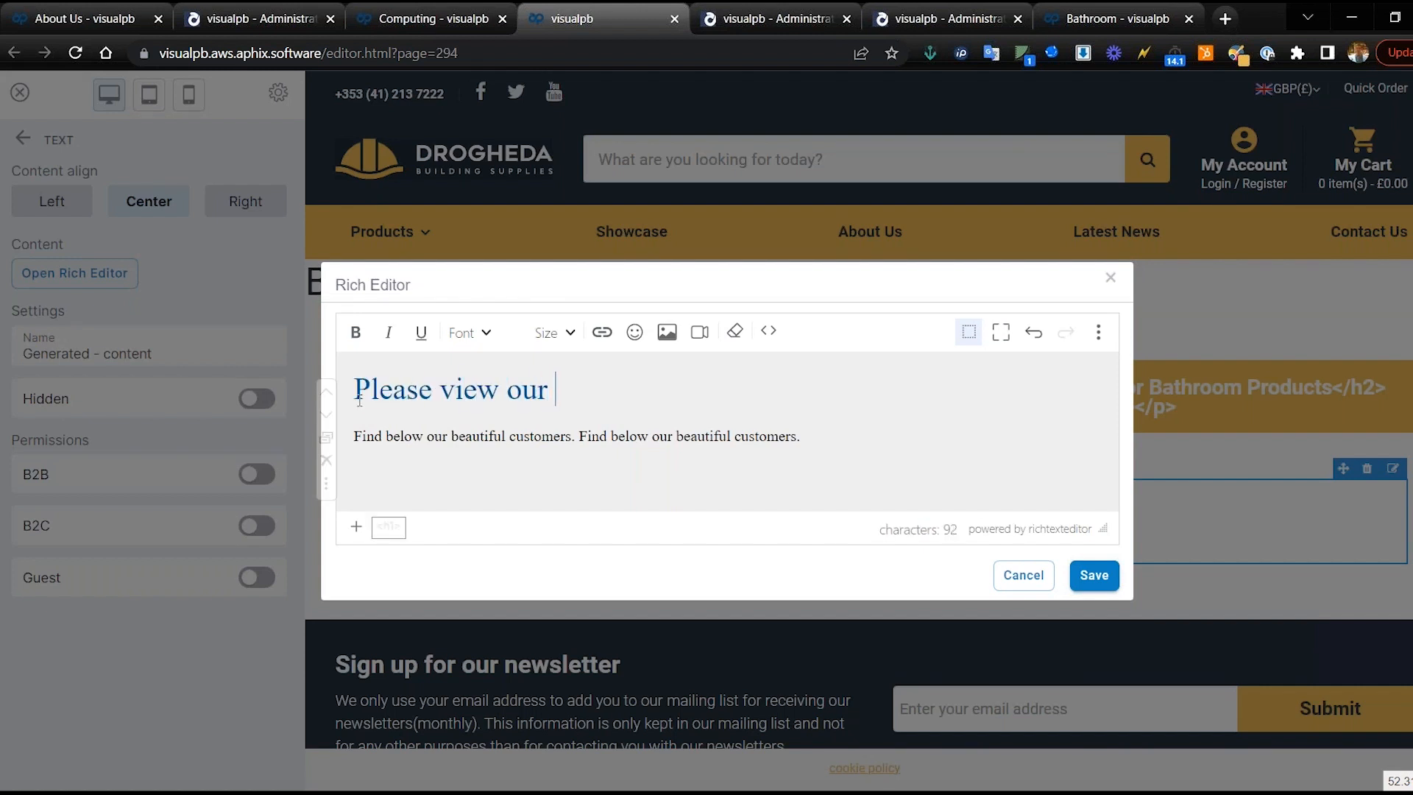
type("products")
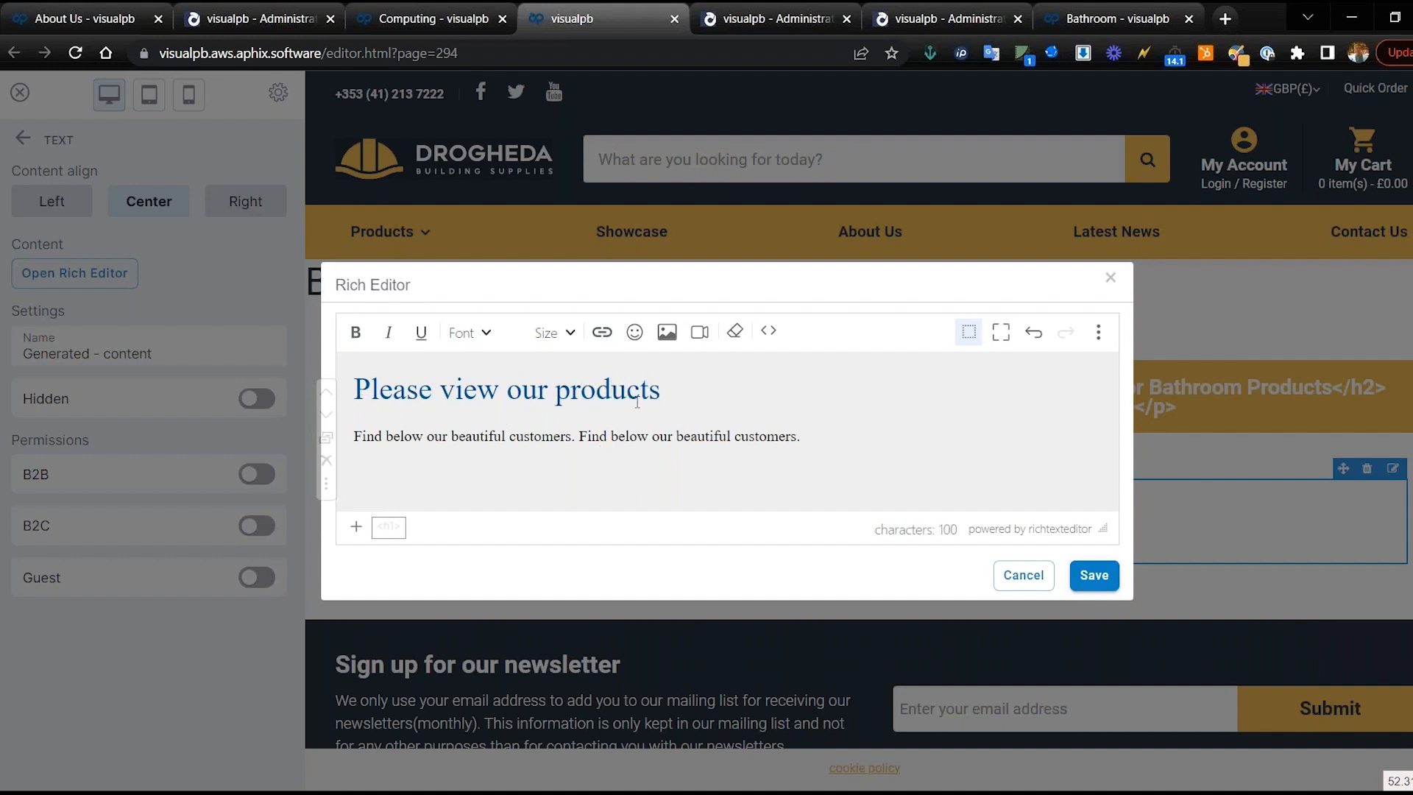
Step: Replace the placeholder paragraph with the copied introduction starting "Here at Aphix Bathrooms, we make it our aim" and save the text
left_click_drag(802, 441, 354, 436)
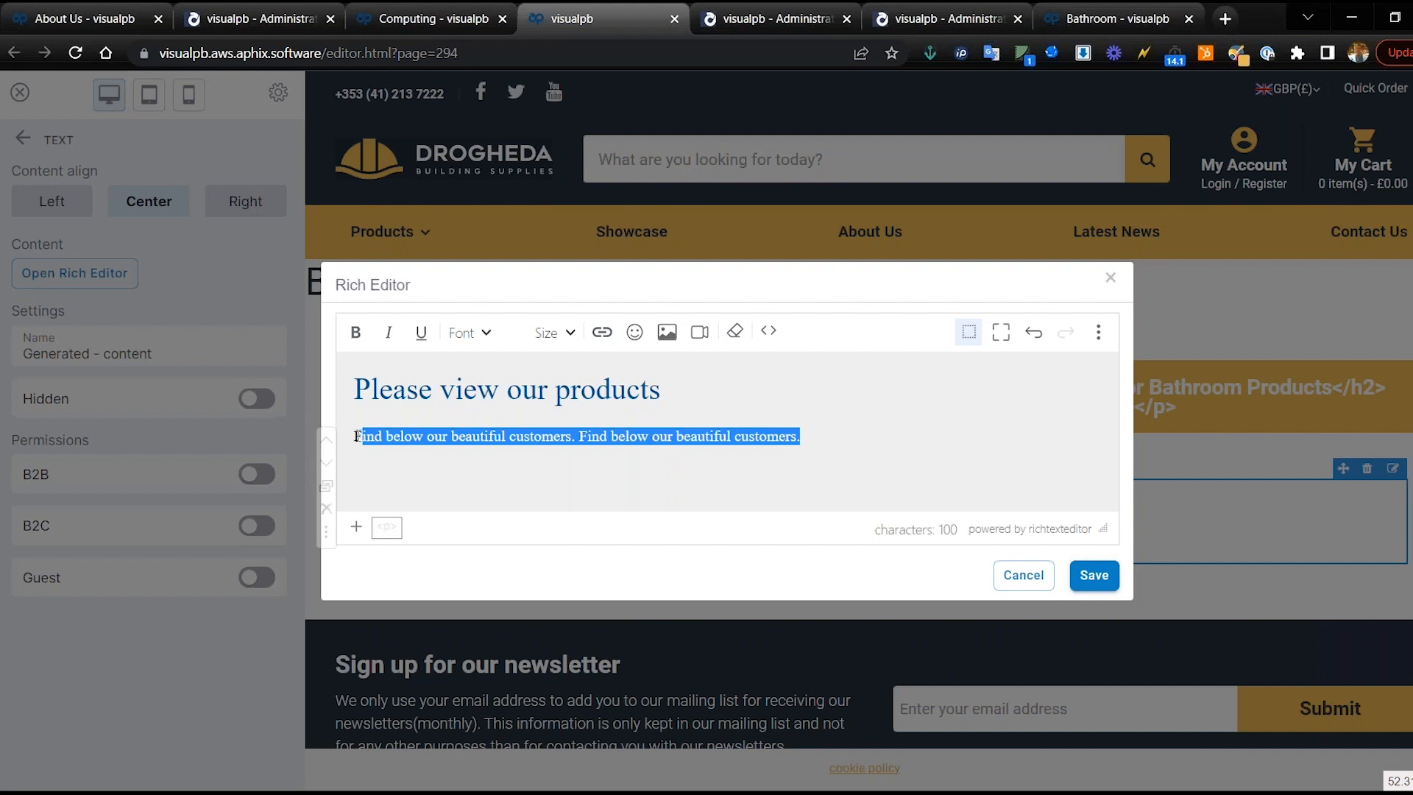
type("Here at Aphix Bathrooms, we make it our aim to turn your smallest room into the perfect space by designing and installing high-quality bathrooms, en-suites, wet-rooms and more.")
left_click(601, 438)
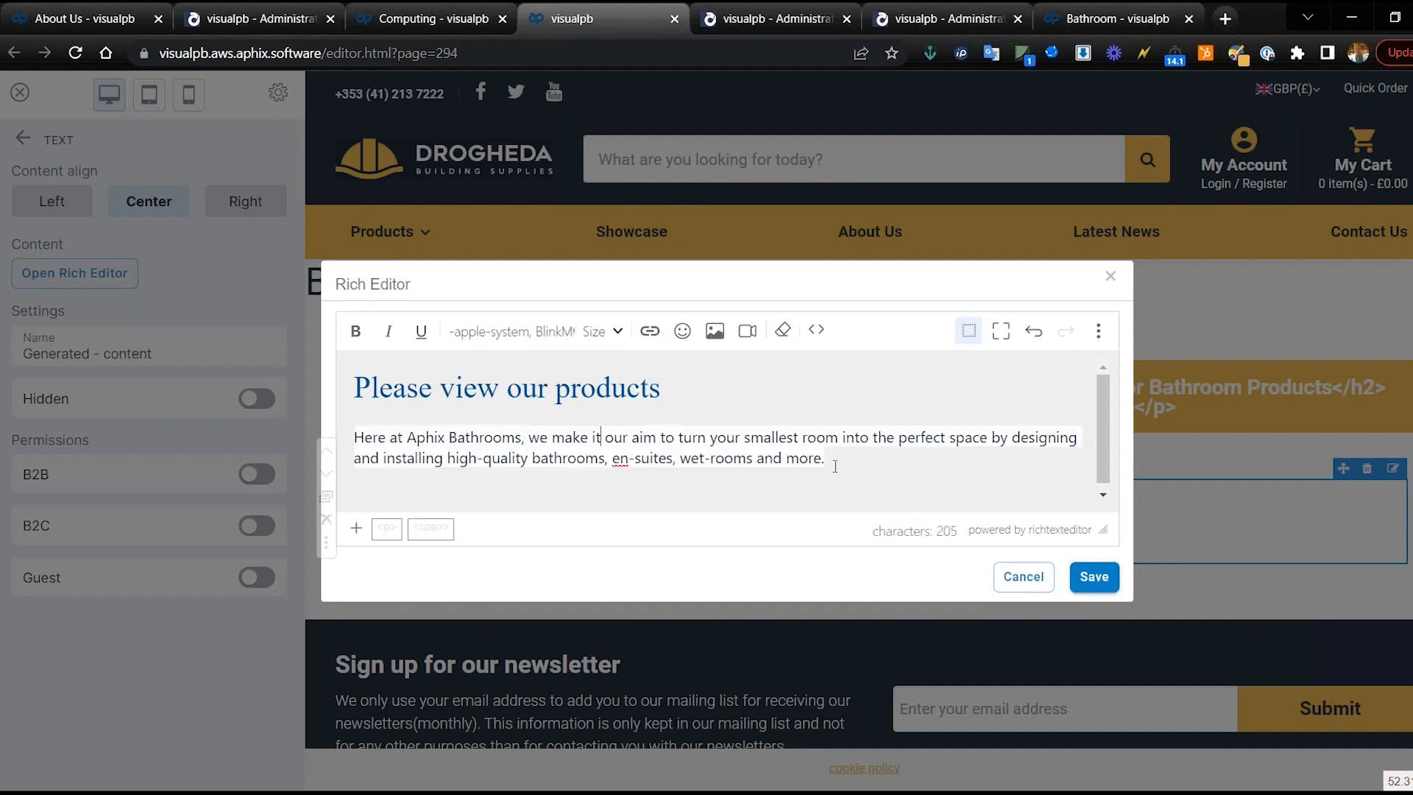
left_click(1087, 582)
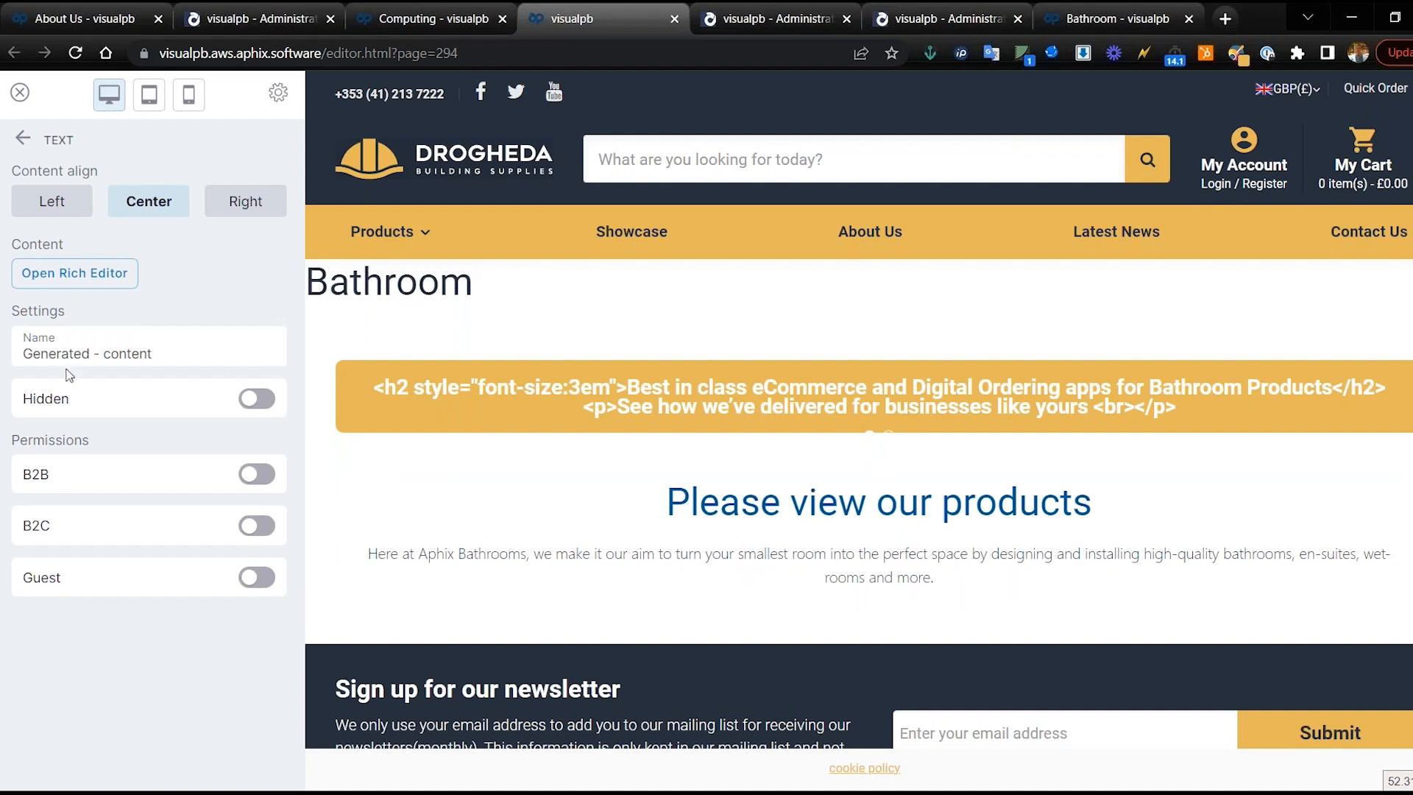
Step: Add another Full Width section below the text and insert a Products Slider block into it
left_click(23, 139)
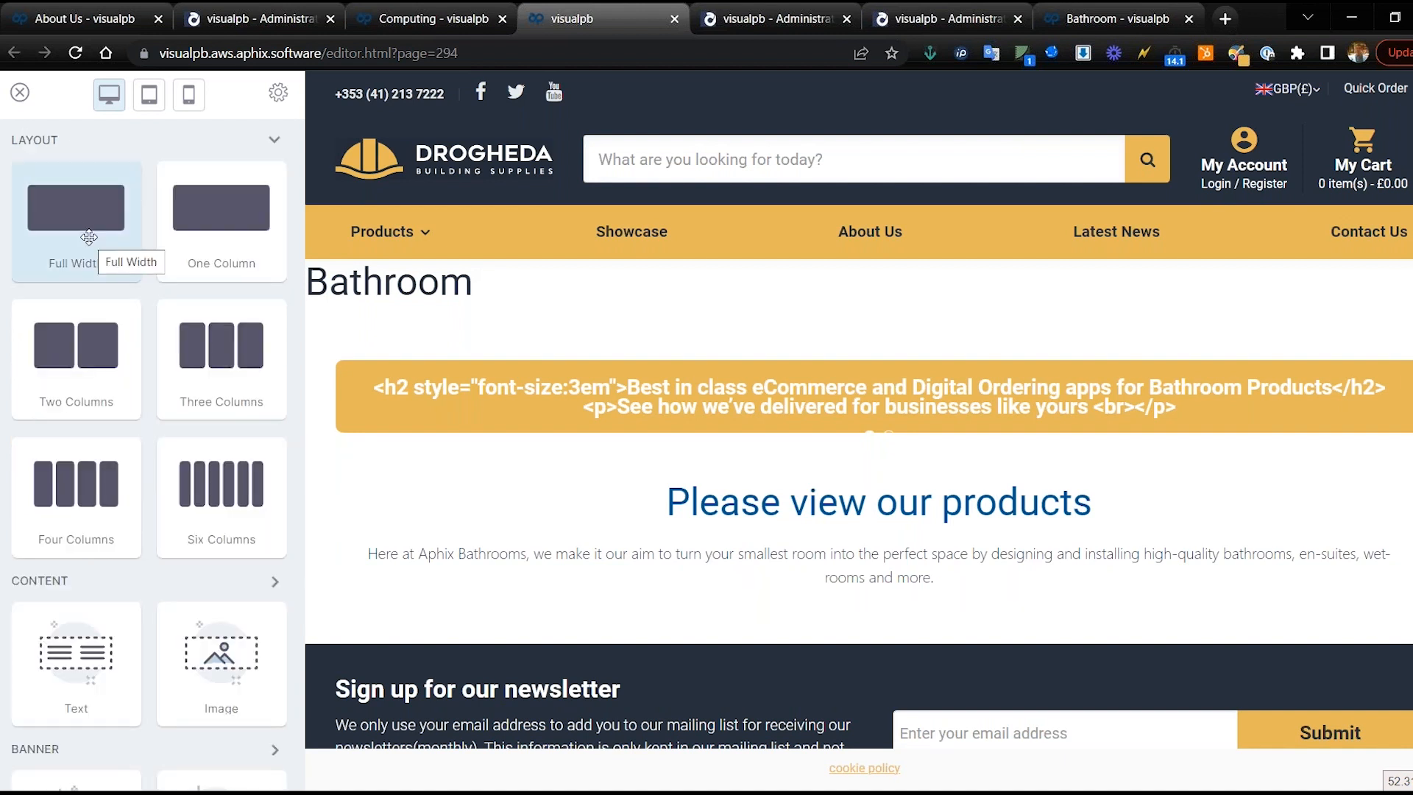
left_click_drag(89, 236, 412, 614)
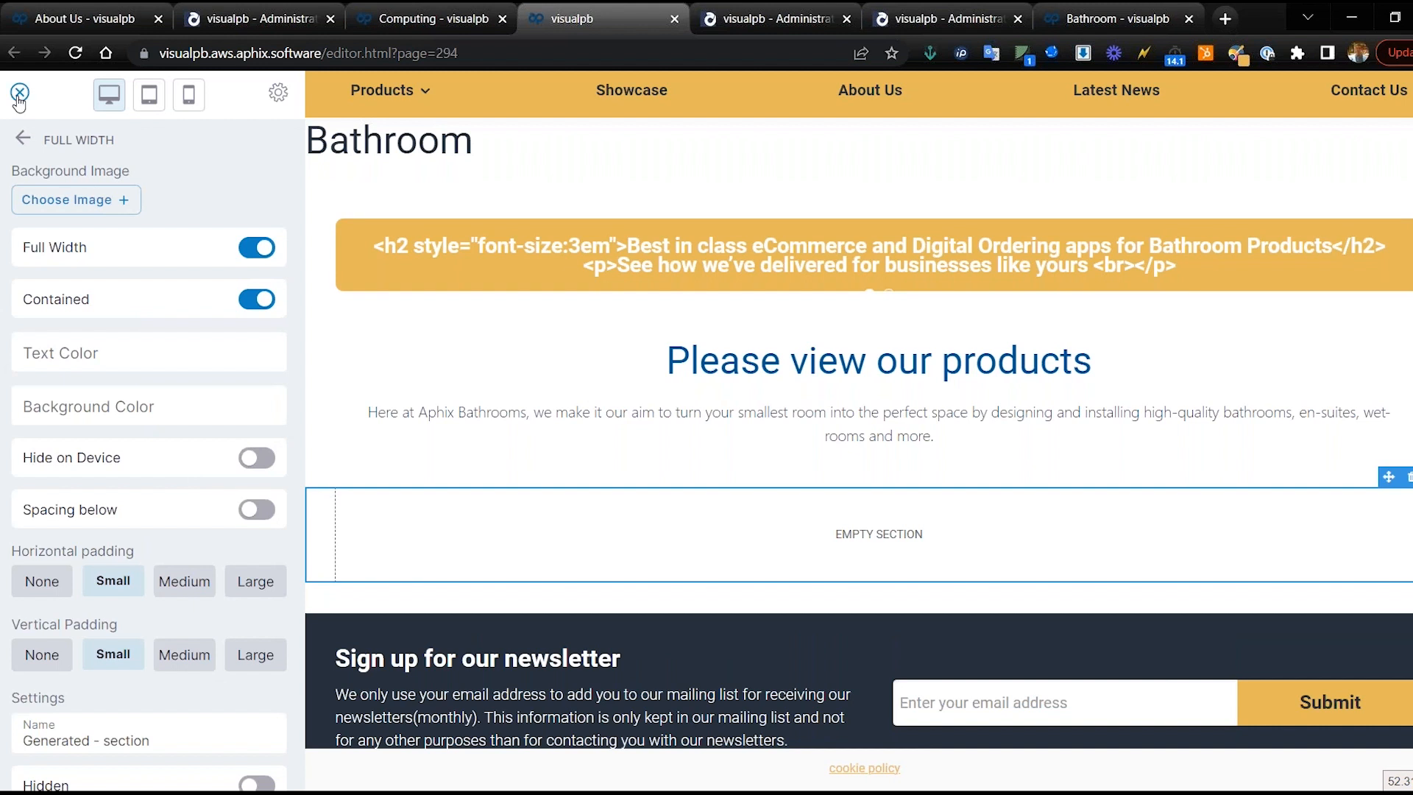
left_click(22, 144)
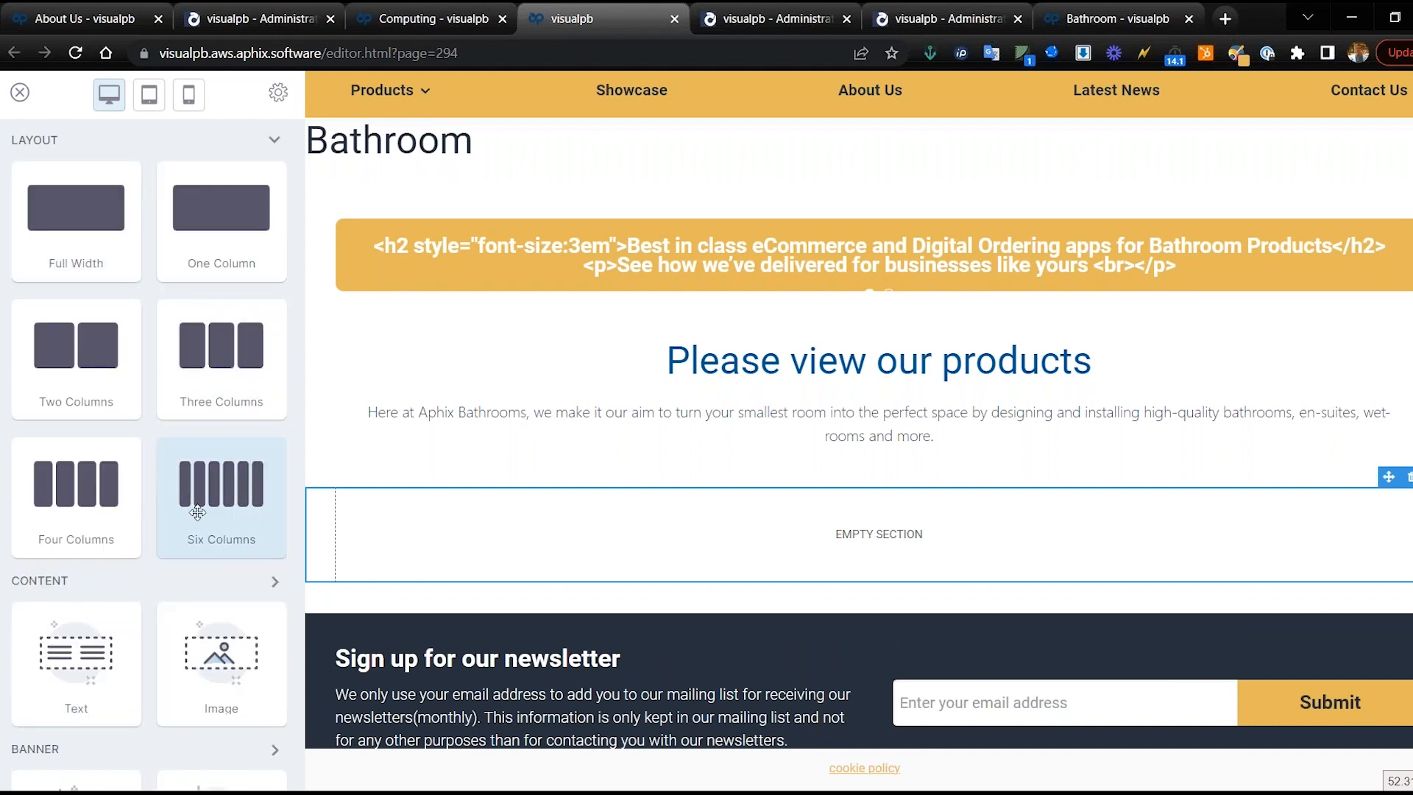
scroll(185, 533, "down", 7)
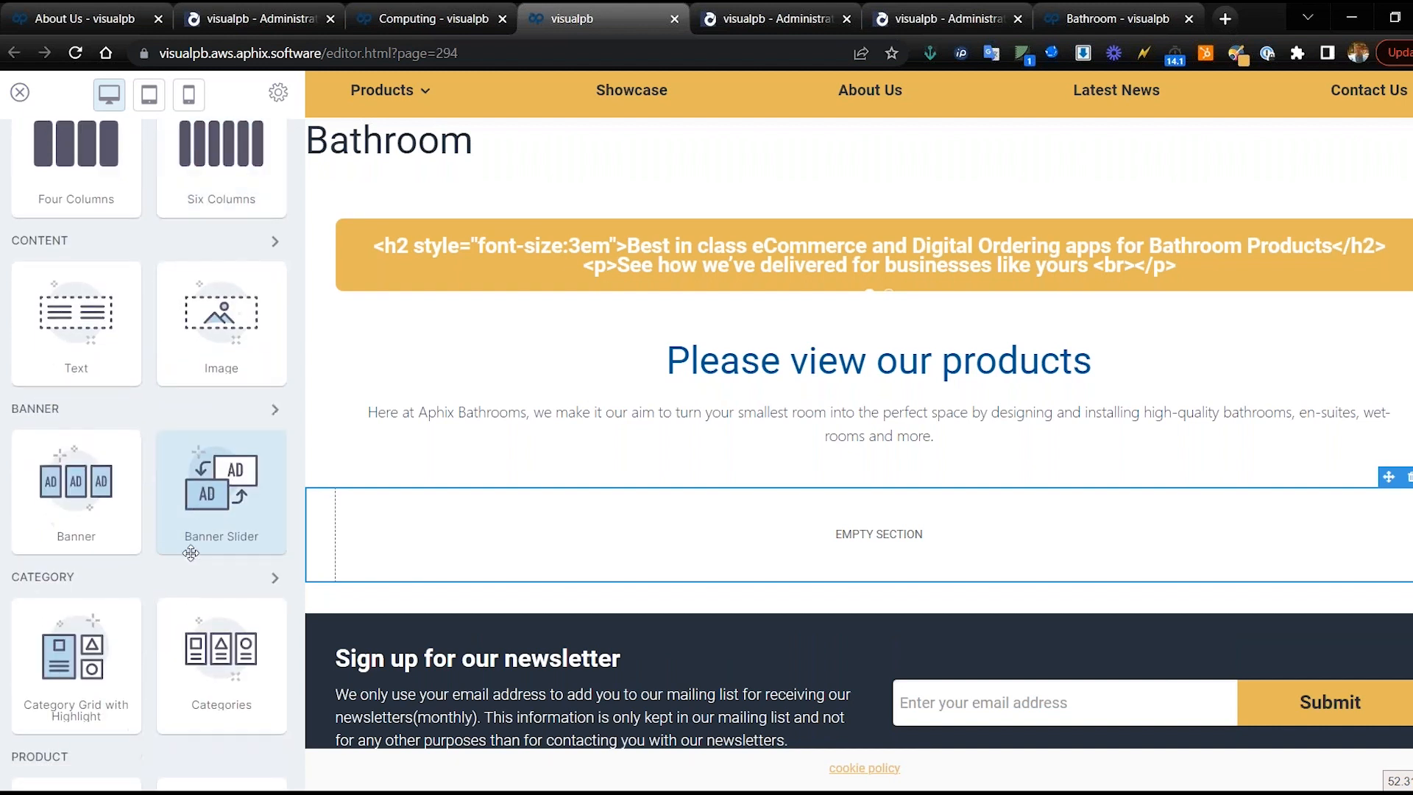
scroll(230, 374, "down", 3)
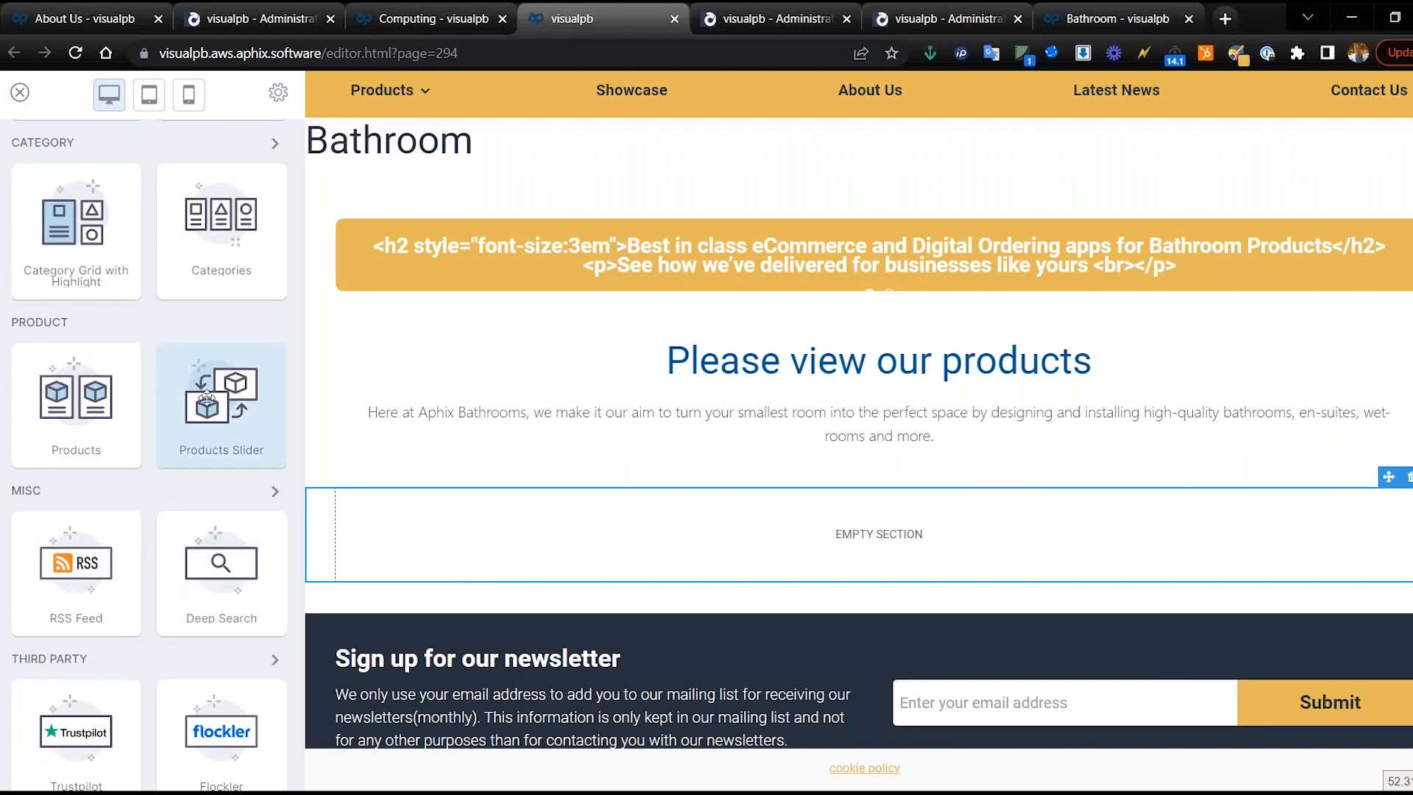
left_click(219, 420)
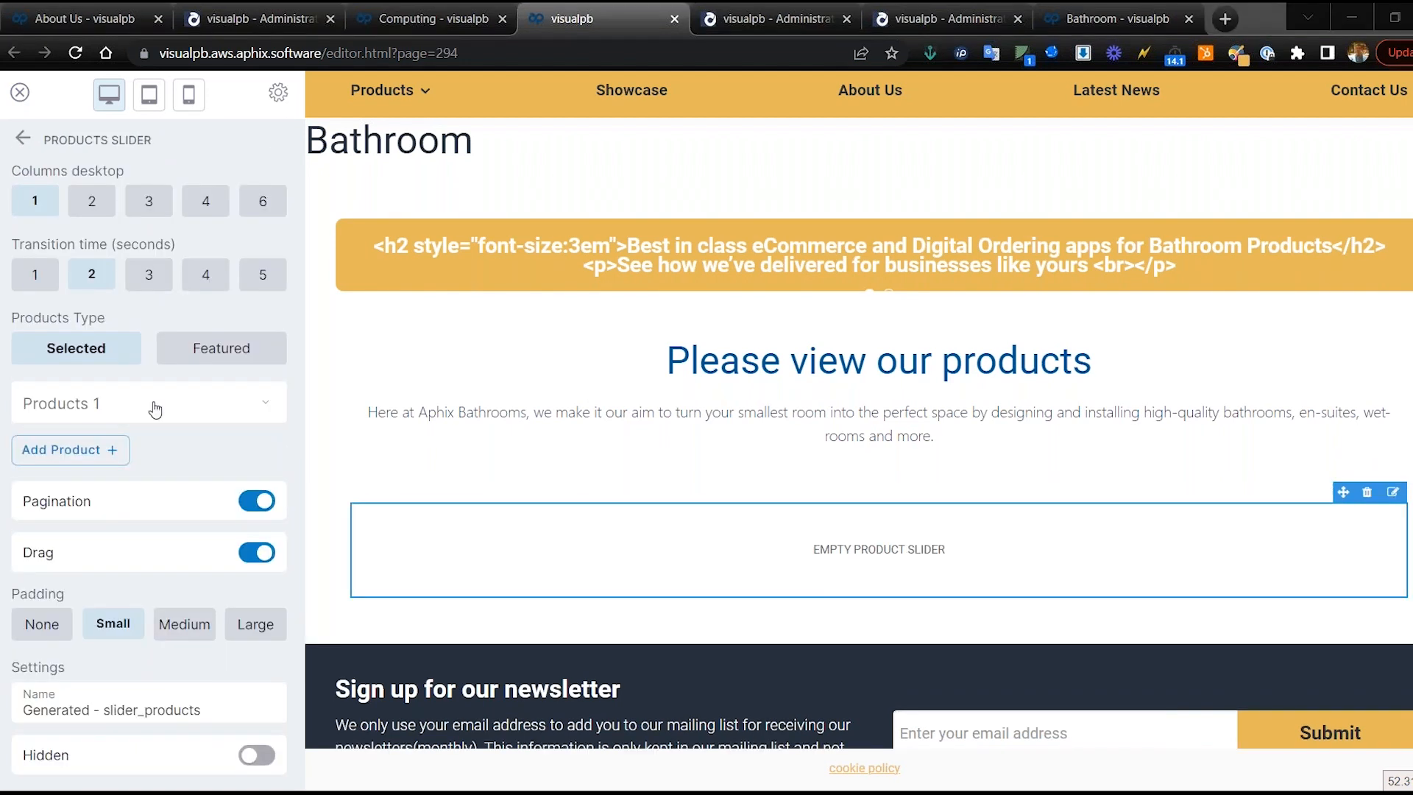
Step: Search the product choices for "A00" and assign Revive 8 1000 Sliding Door [A000050] as the slider's first product
left_click(79, 404)
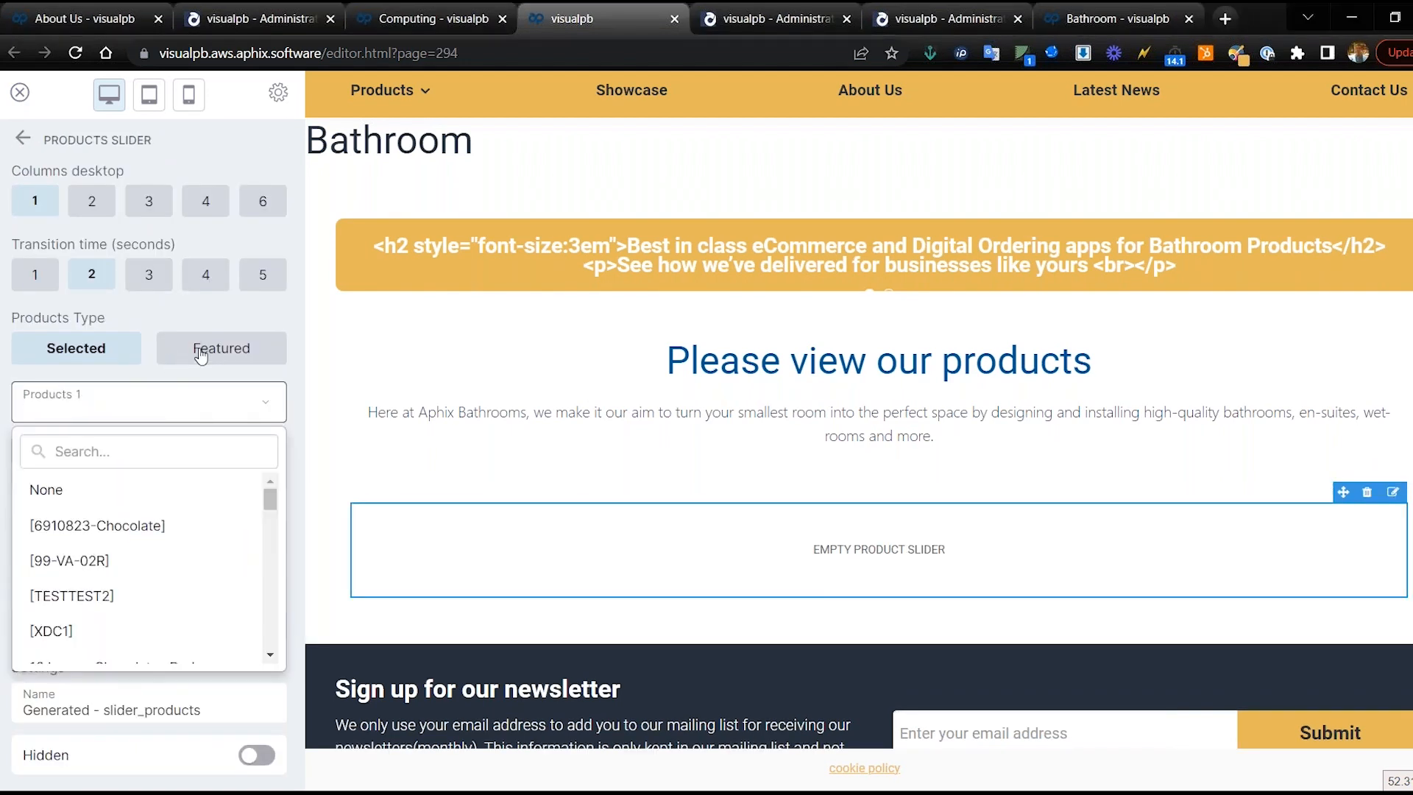
left_click(98, 412)
left_click(98, 410)
left_click(80, 451)
key("ctrl+v")
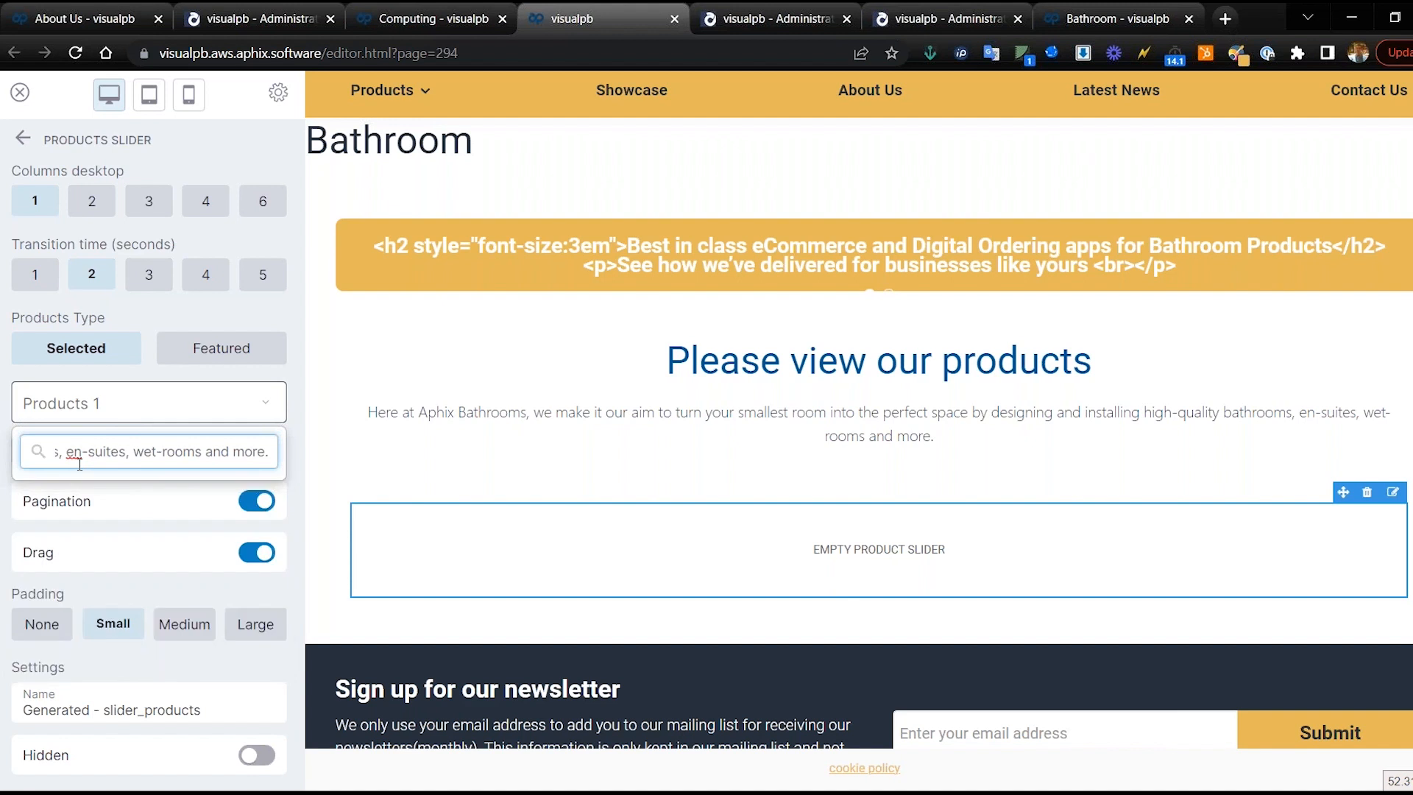
key("ctrl+z")
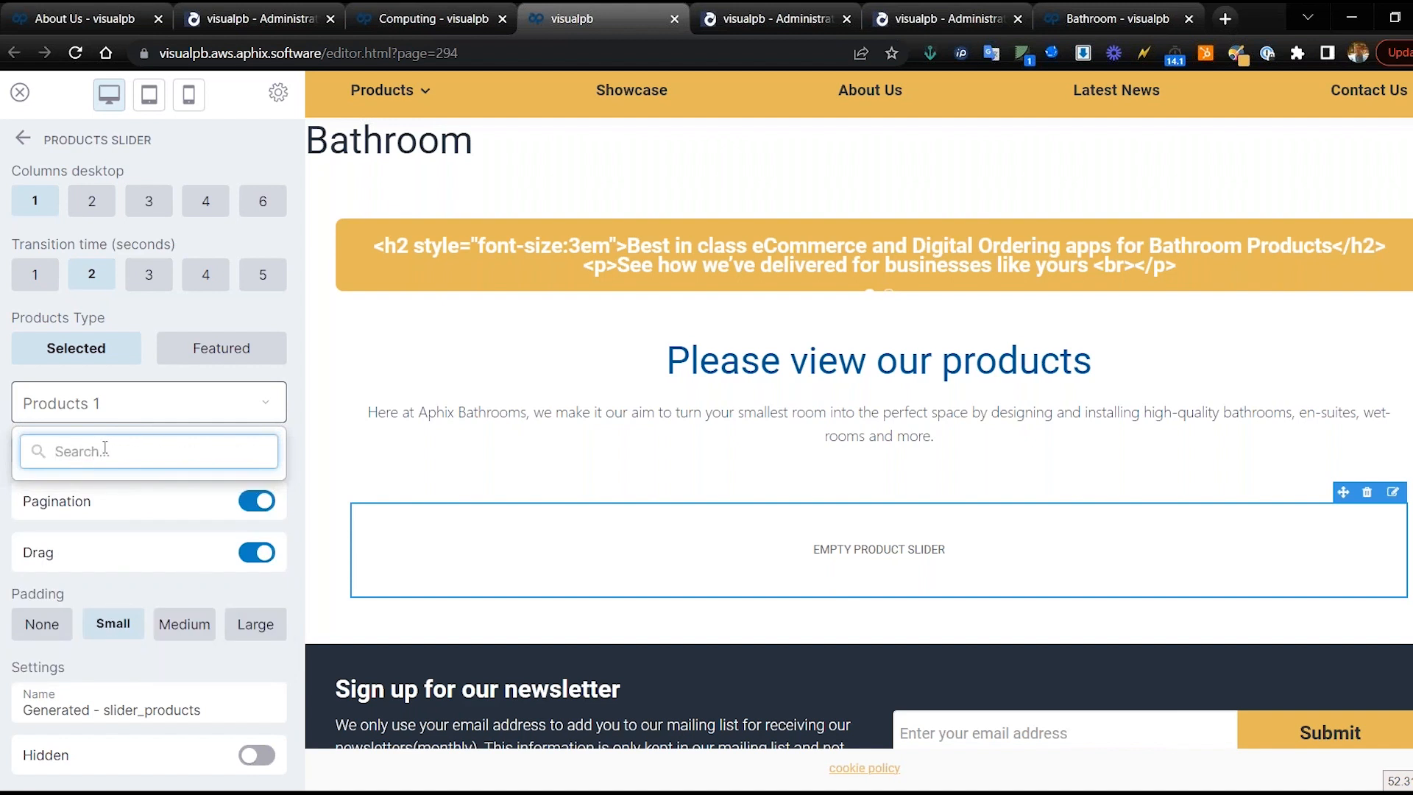
type("A00")
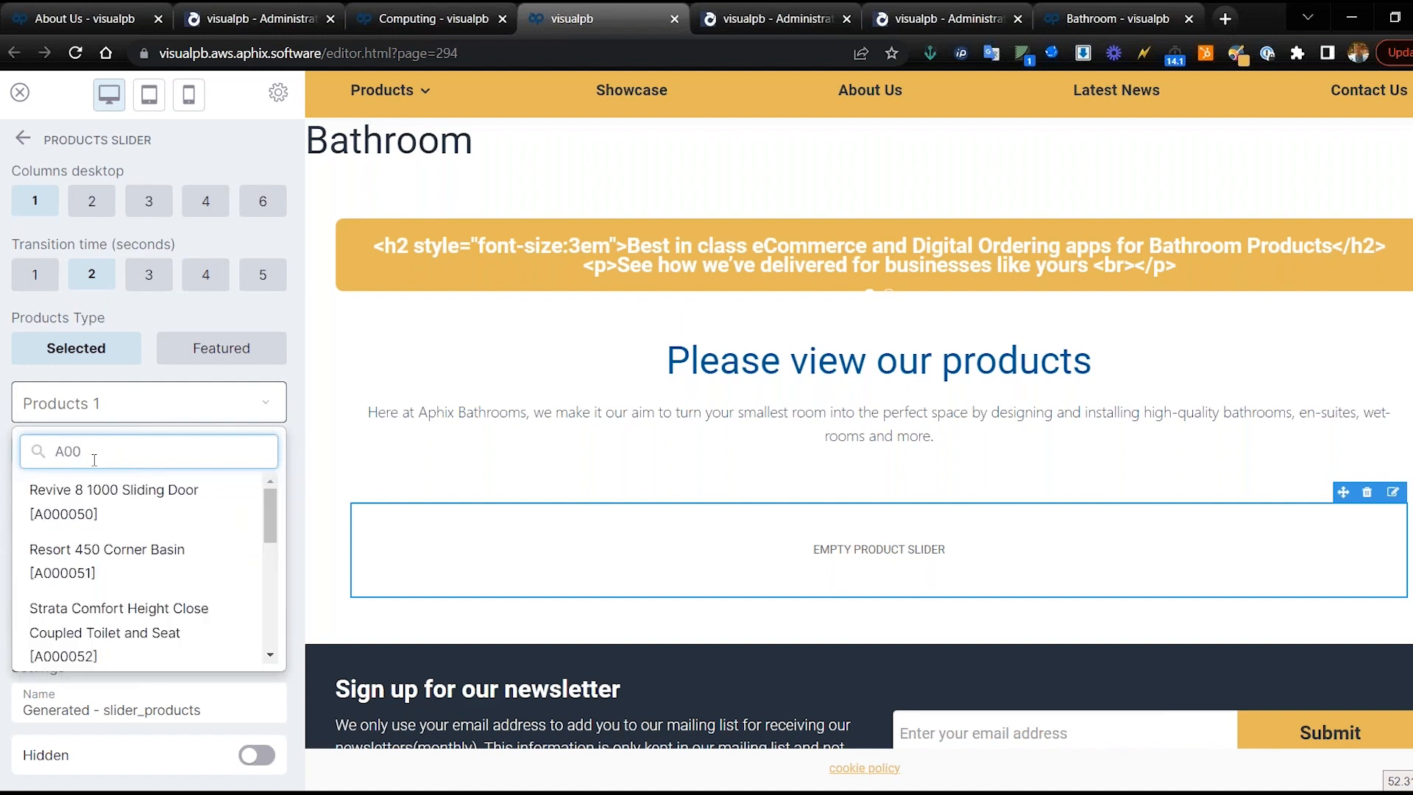
left_click(114, 502)
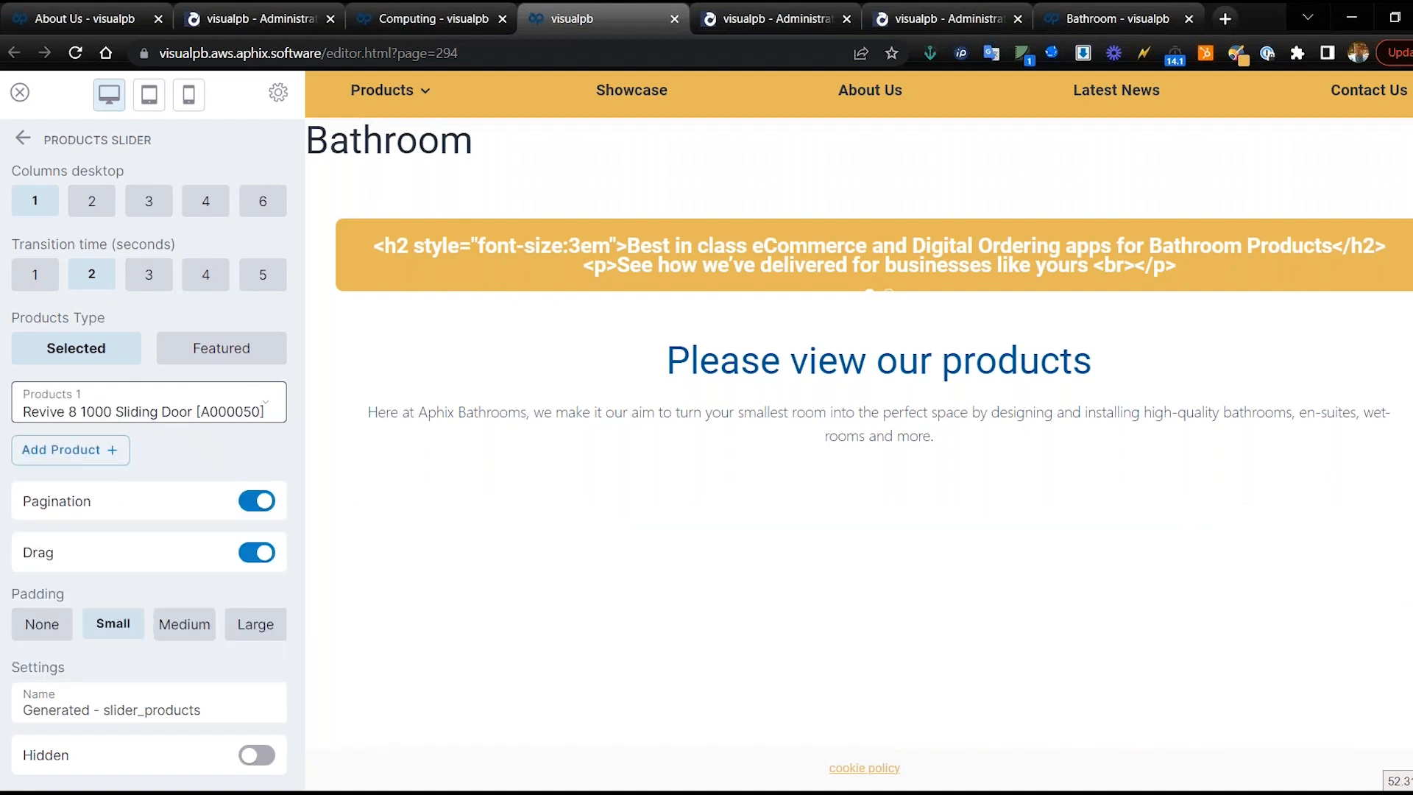
Step: Add a second product to the slider, searching "A000" and choosing Resort 450 Corner Basin [A000051]
left_click(74, 452)
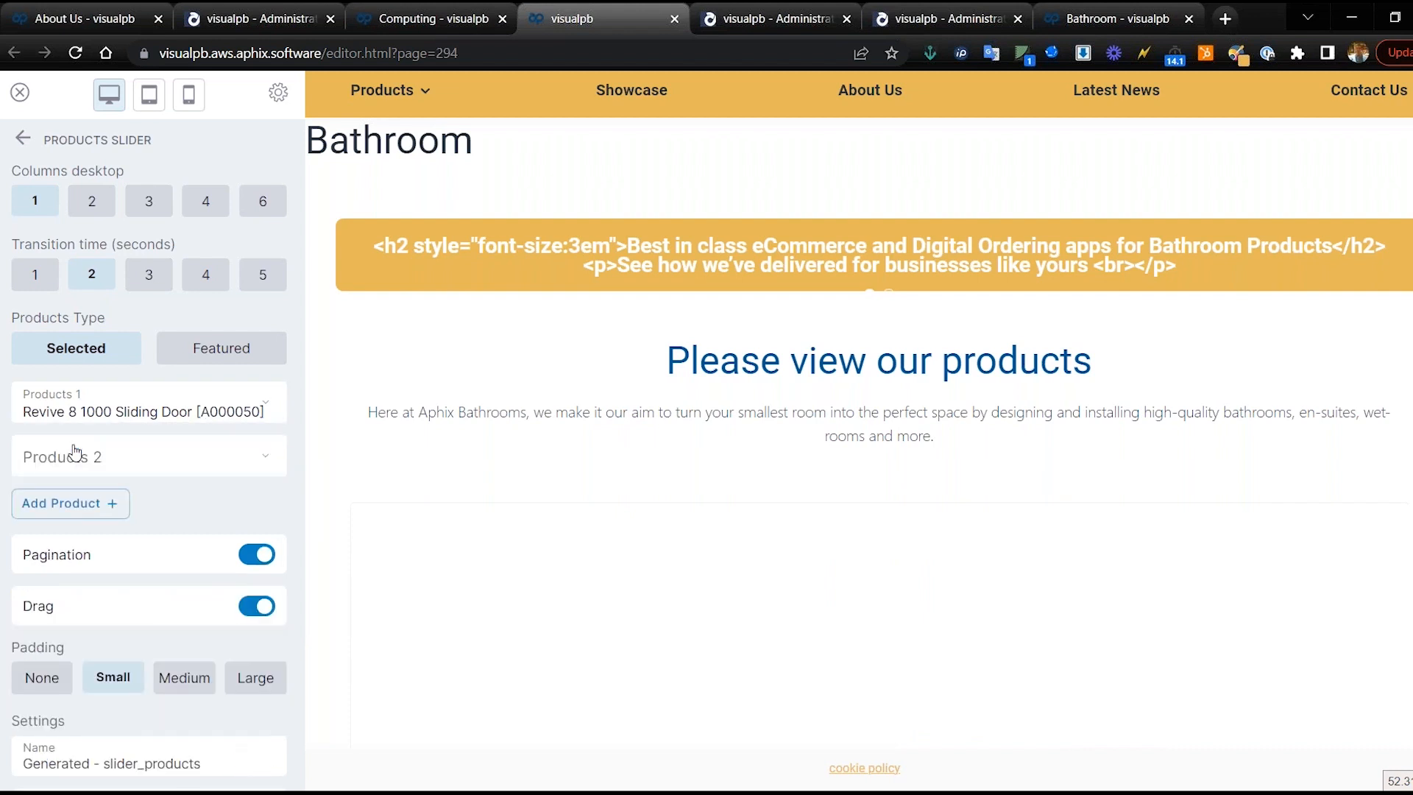
left_click(74, 451)
type("A000")
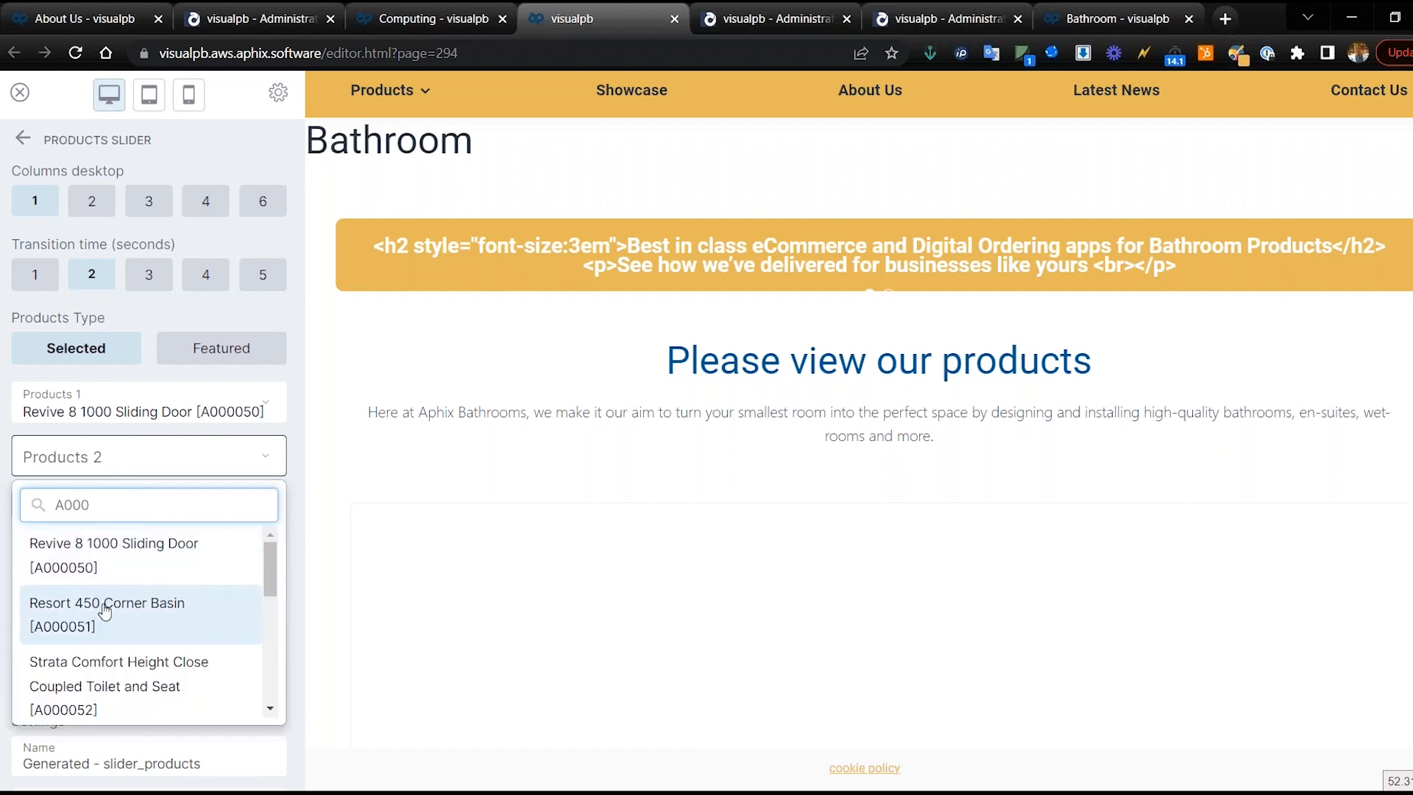
left_click(104, 615)
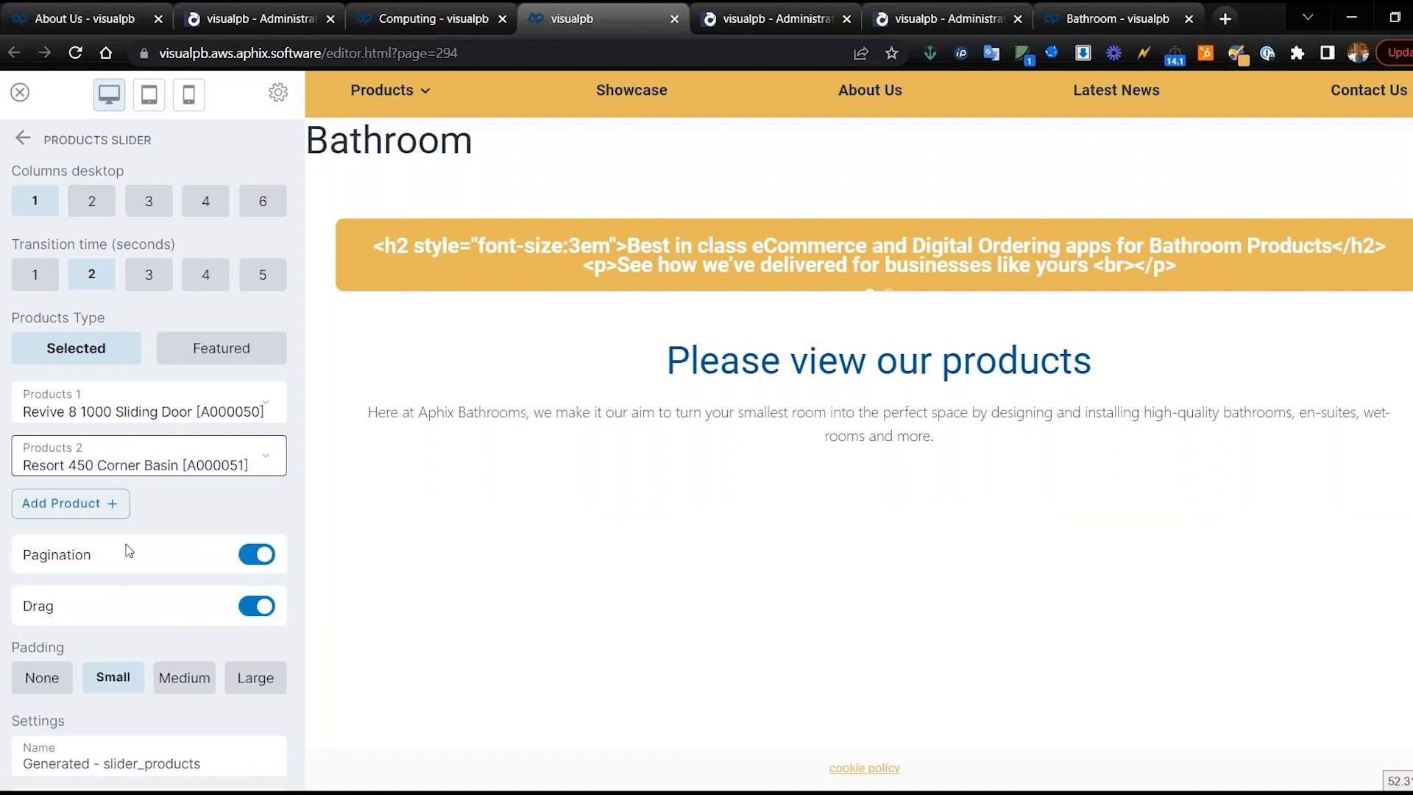
Step: Add two more product slots to the slider and, searching "A000", assign Strata Comfort Height Close Coupled Toilet and Seat [A000052] as the third product
left_click(70, 505)
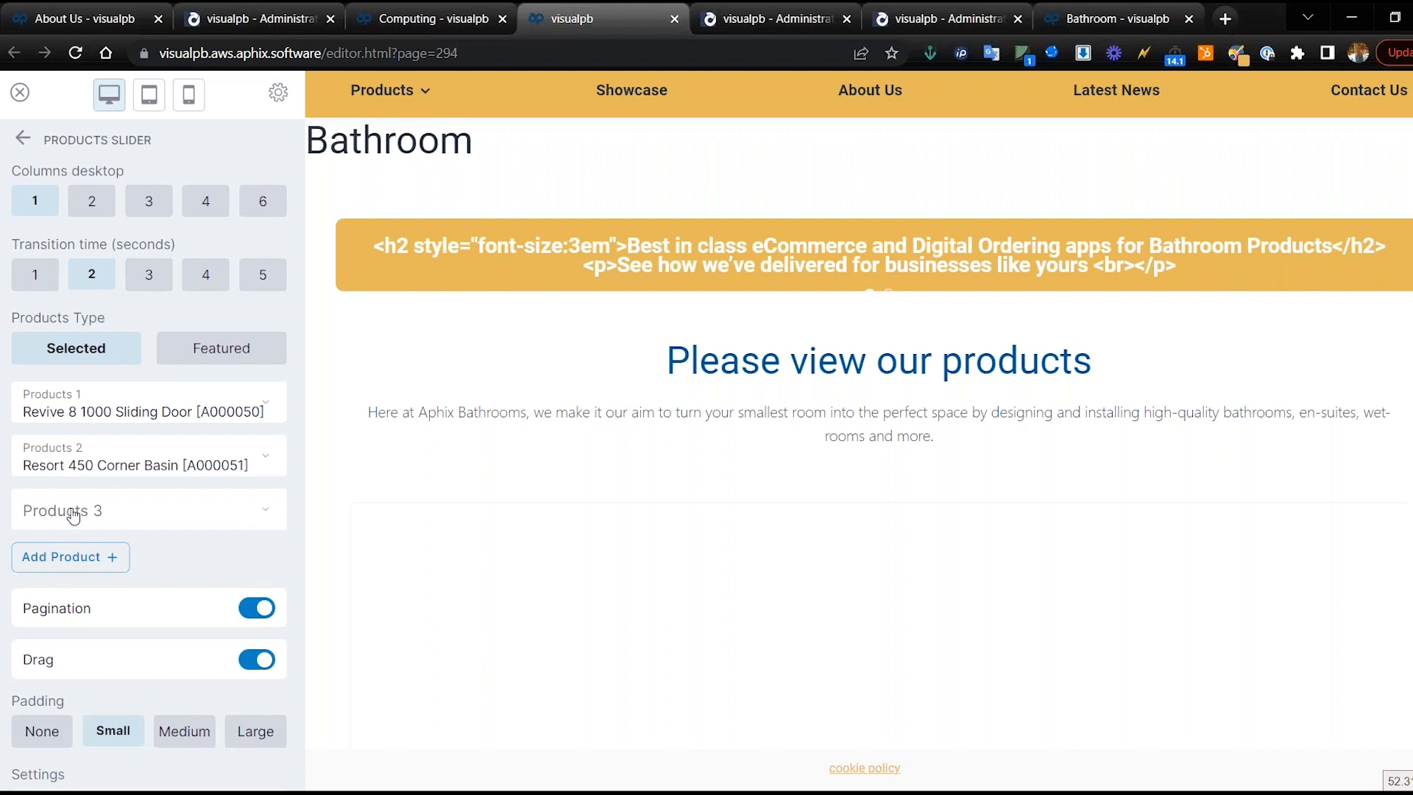
left_click(91, 555)
left_click(104, 518)
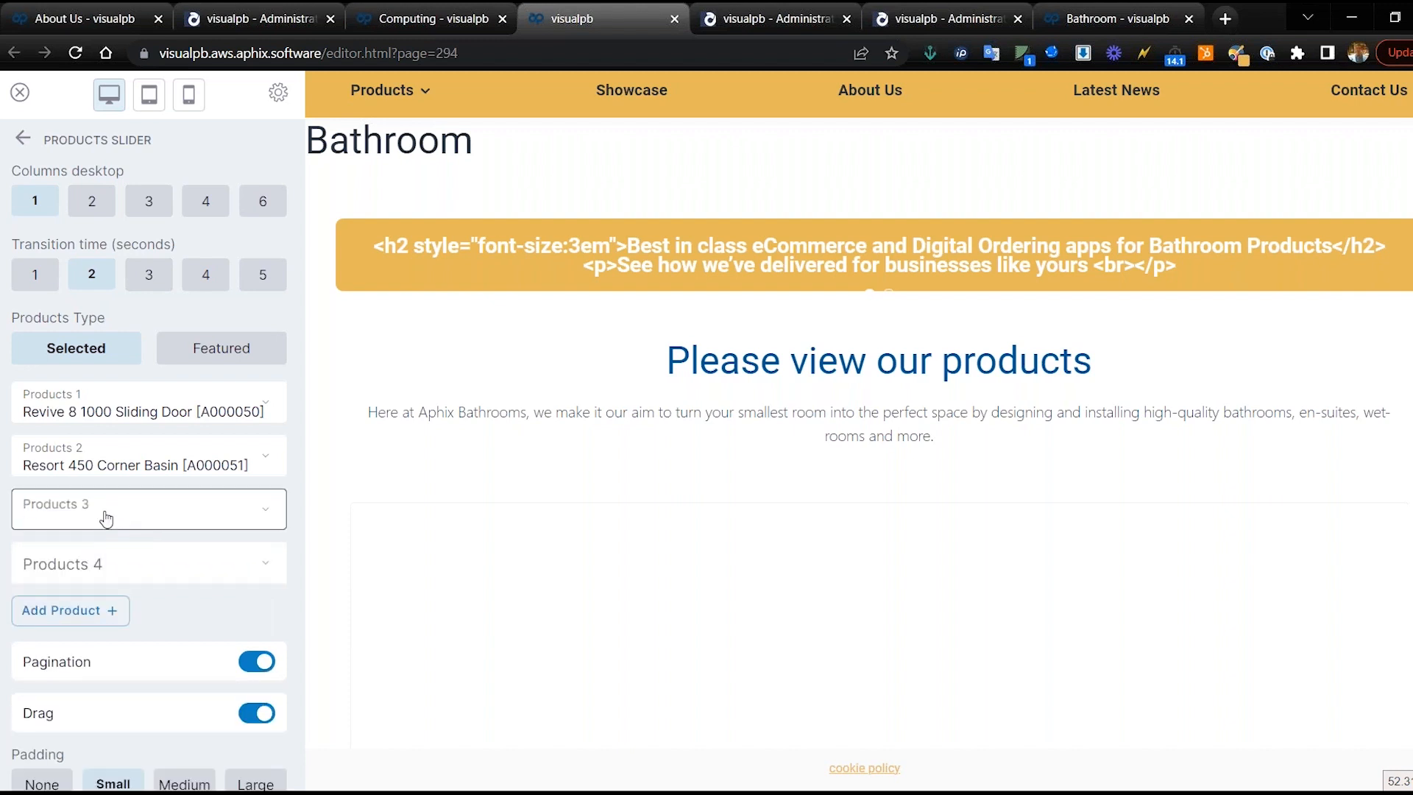
left_click(79, 562)
type("A00")
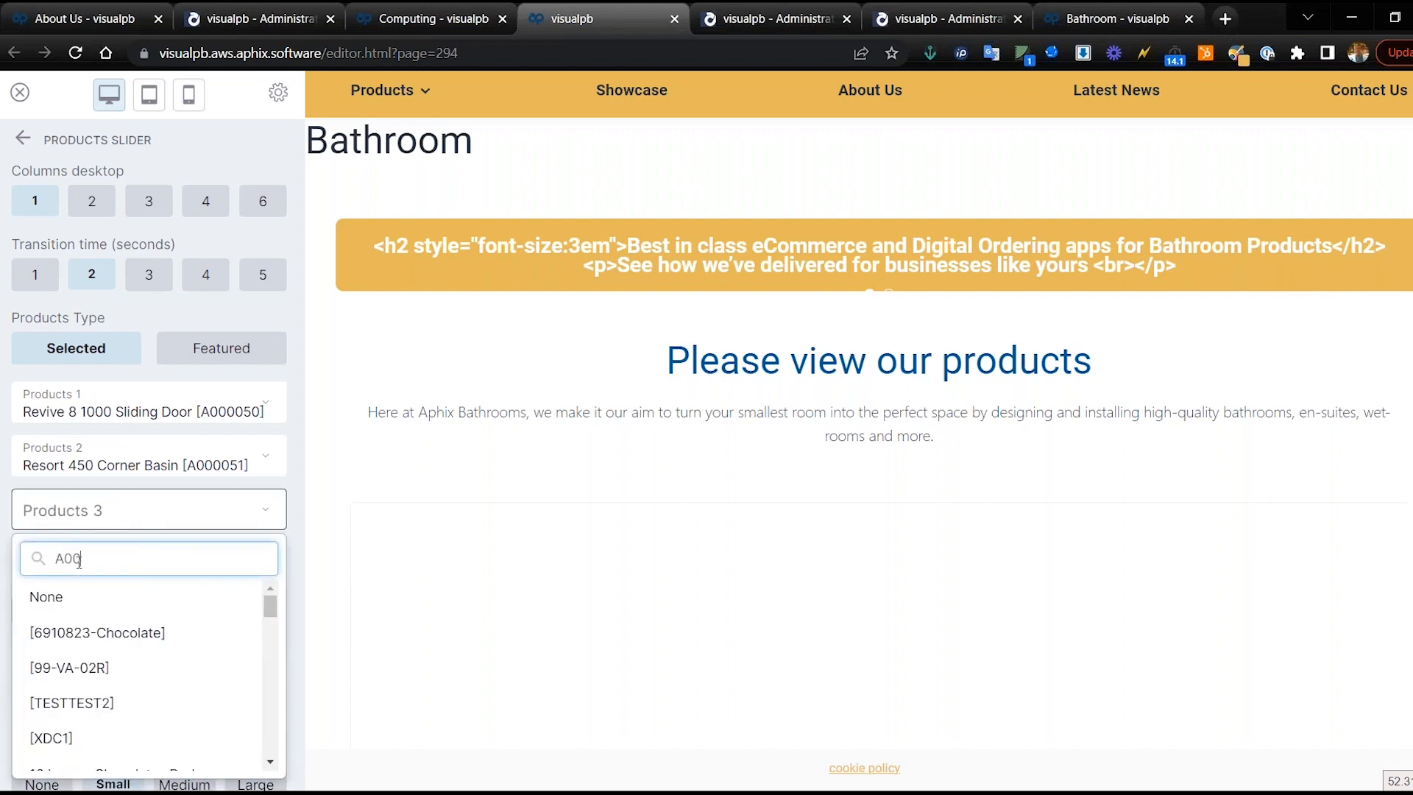
type("0")
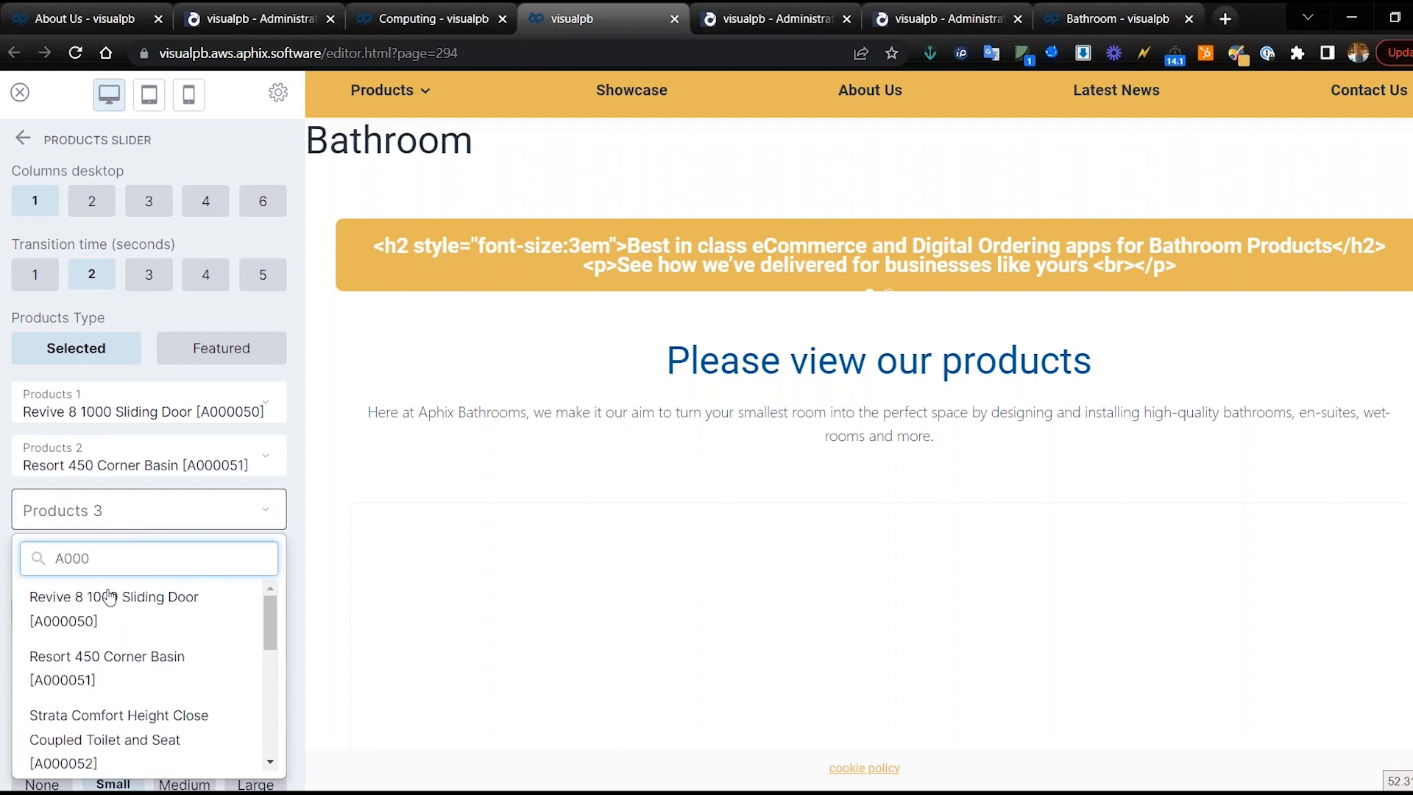
left_click(128, 733)
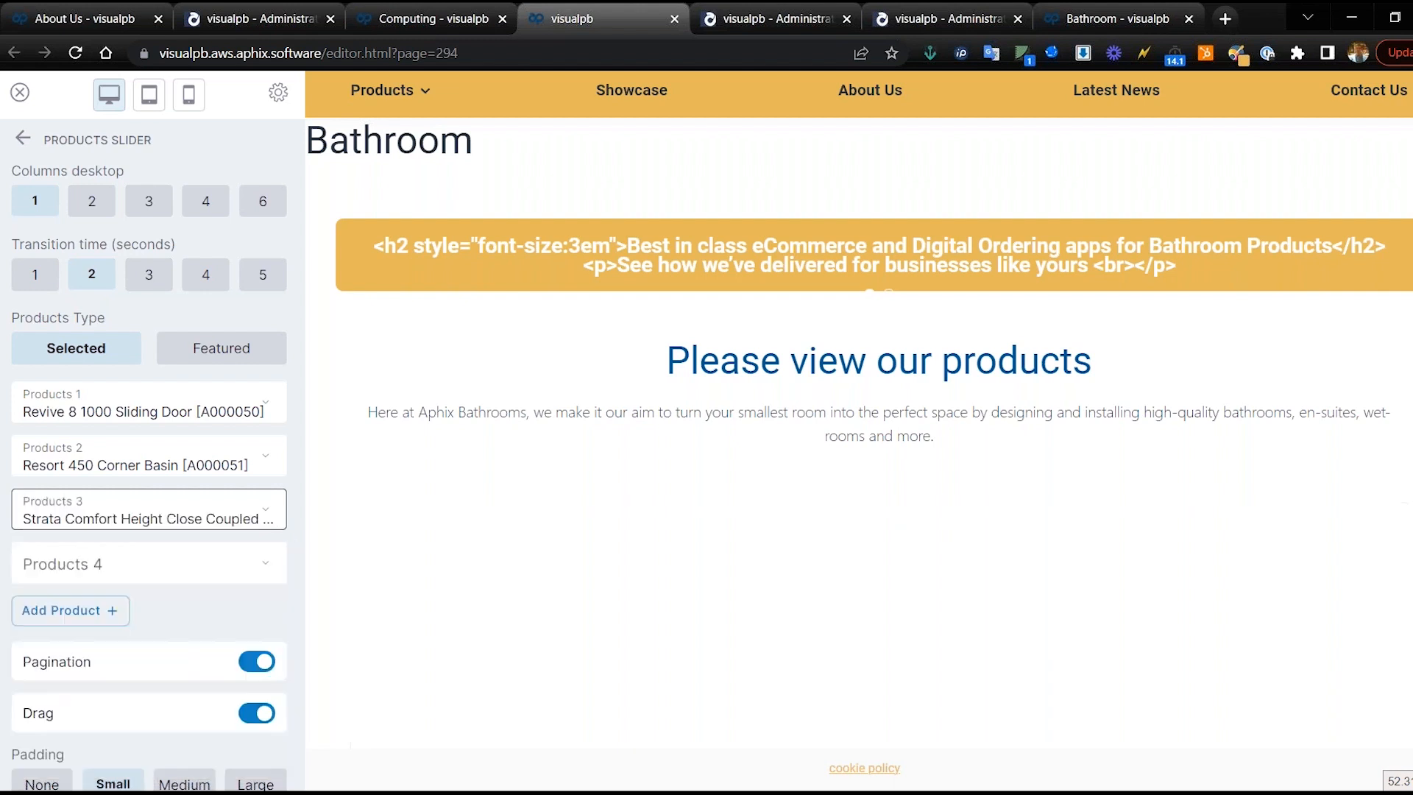
Step: Search the fourth slot's product choices for "A000" and assign Aqualight for Whirlpool Baths [A000054]
left_click(72, 571)
left_click(82, 605)
type("A000")
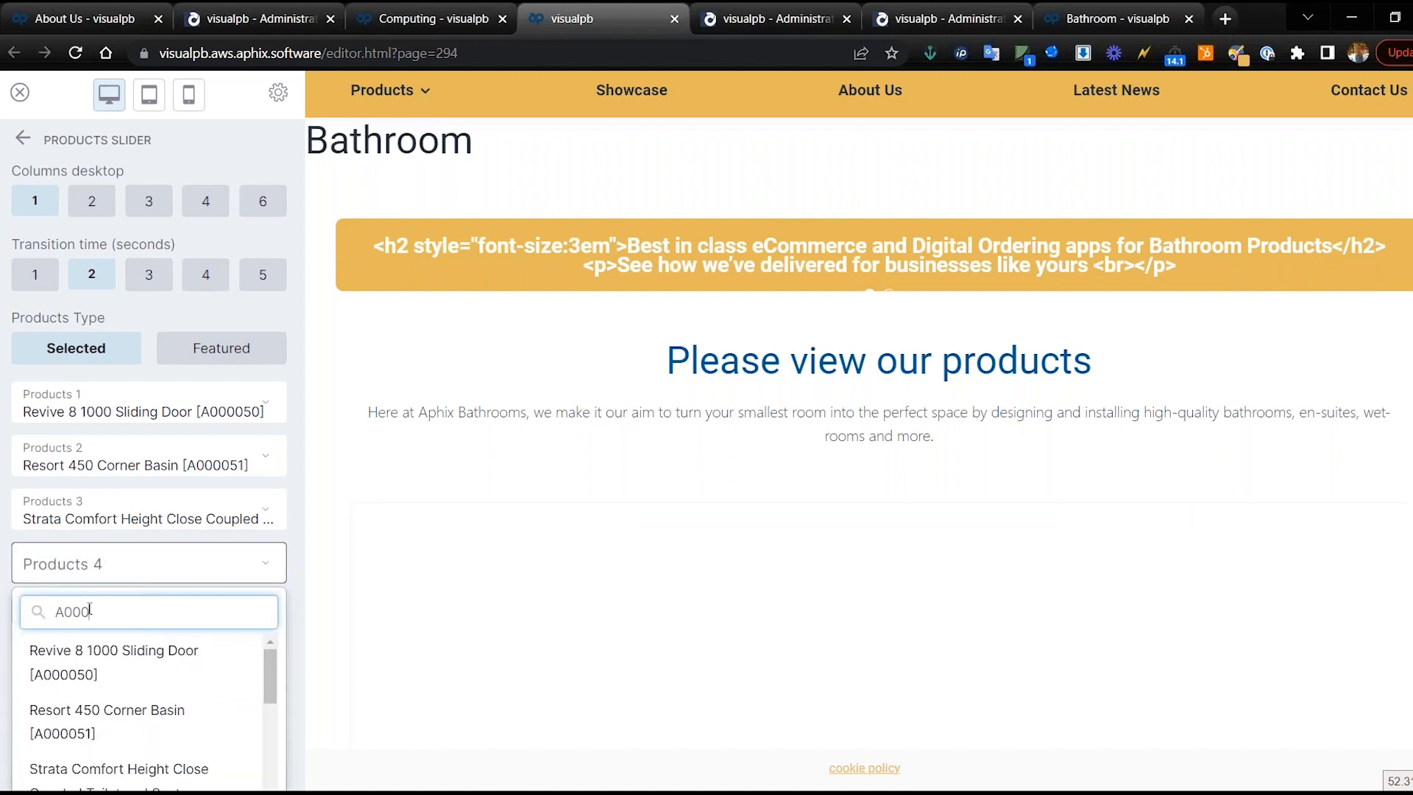
scroll(135, 659, "down", 2)
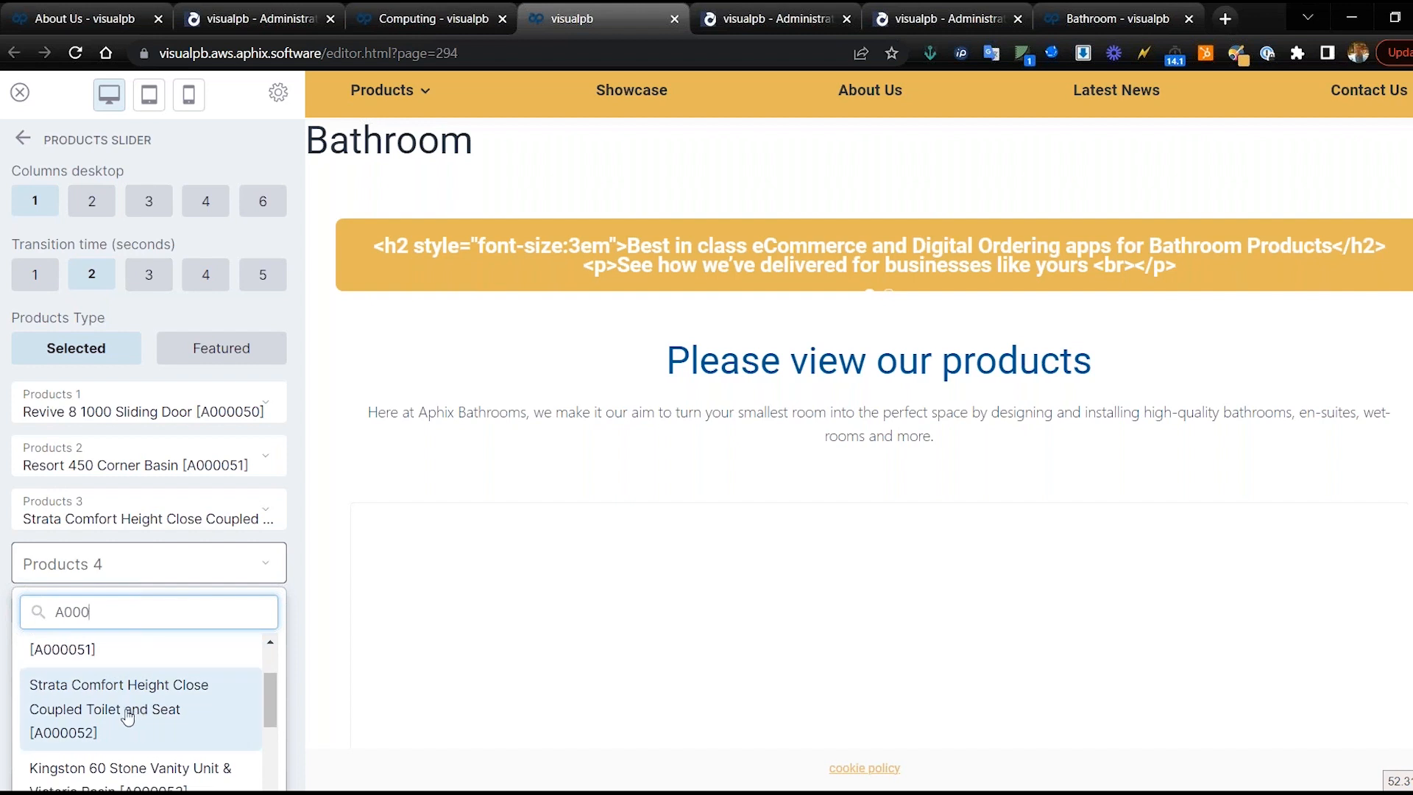
scroll(136, 729, "down", 2)
left_click(150, 749)
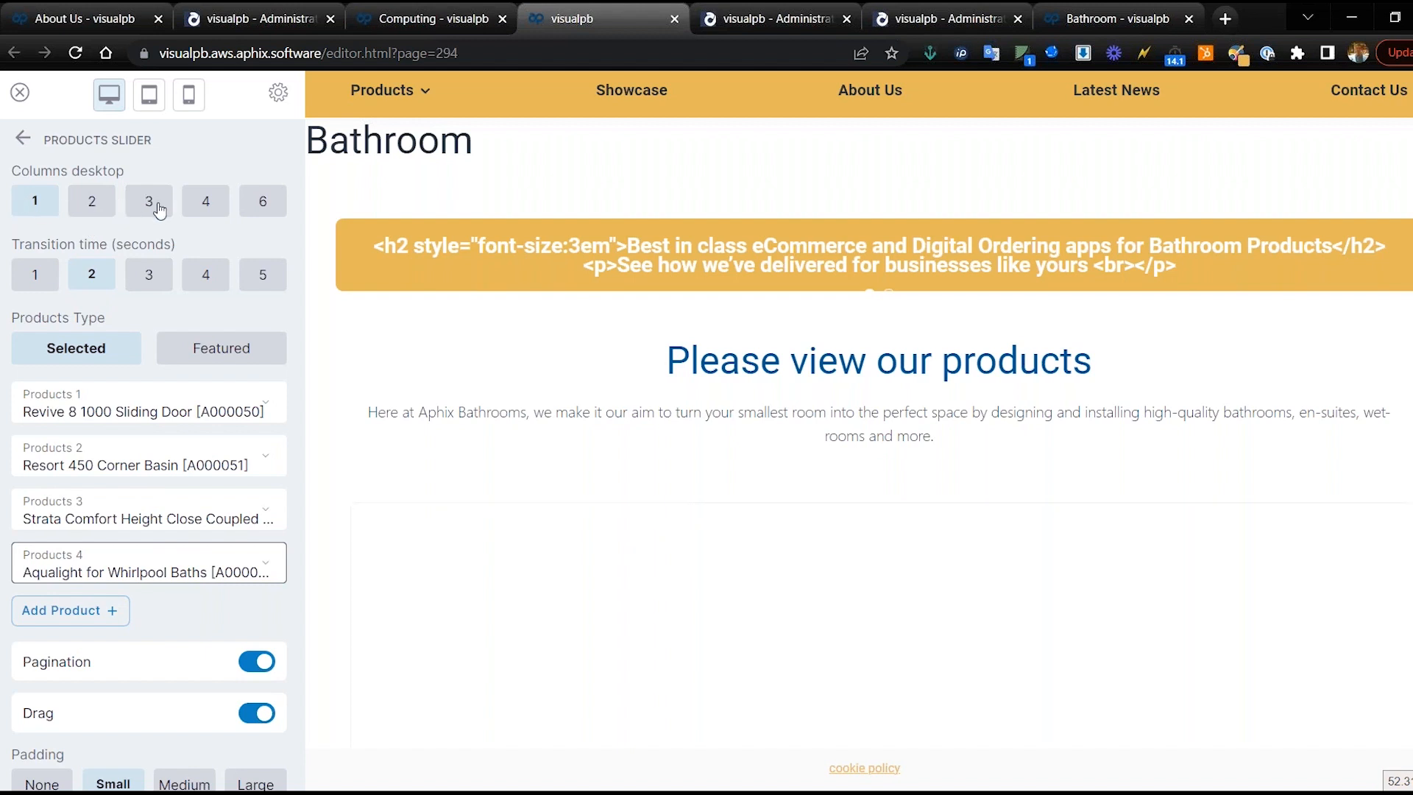
Step: Set the products slider to 4 columns on desktop and check the product cards on the page
left_click(206, 210)
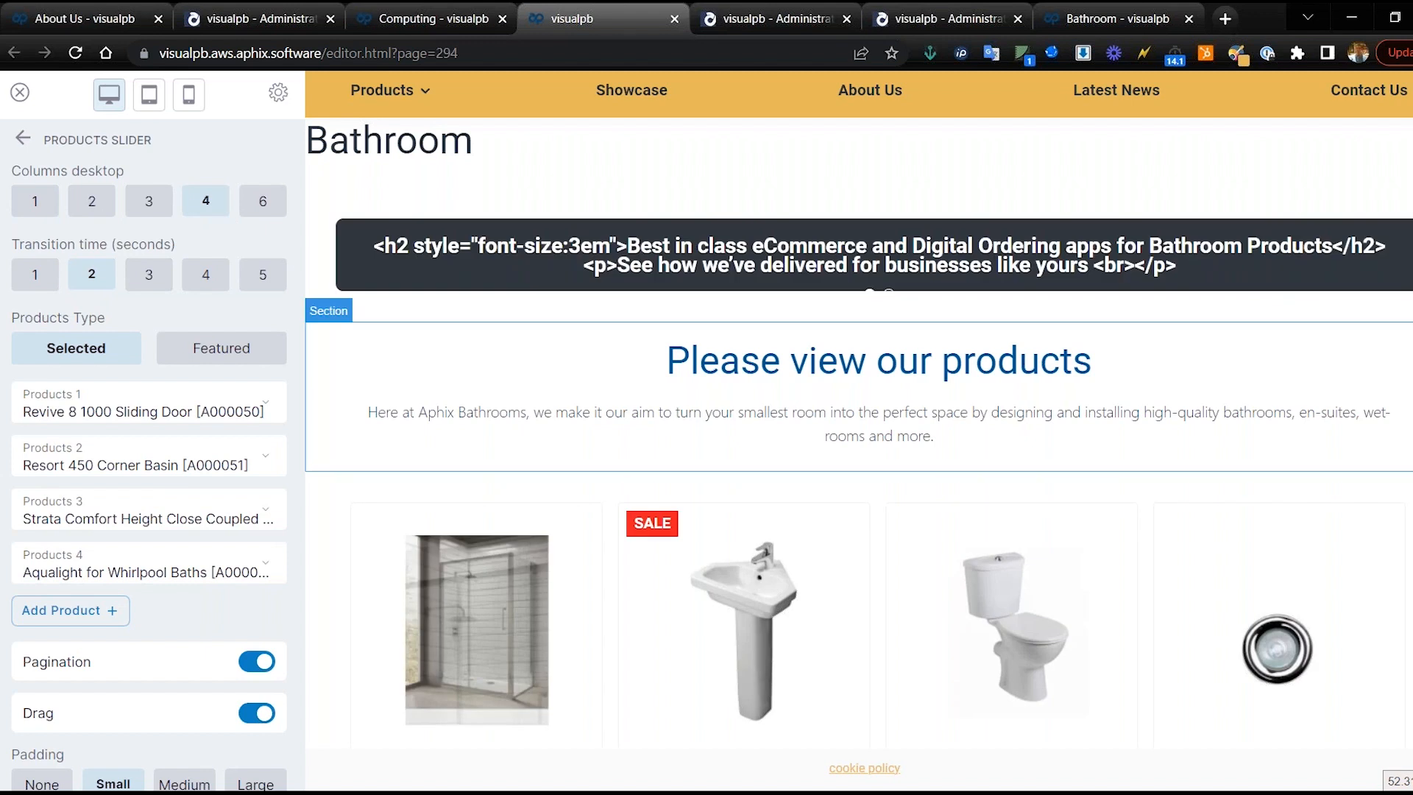
scroll(1012, 515, "down", 3)
scroll(929, 557, "down", 2)
scroll(928, 557, "up", 2)
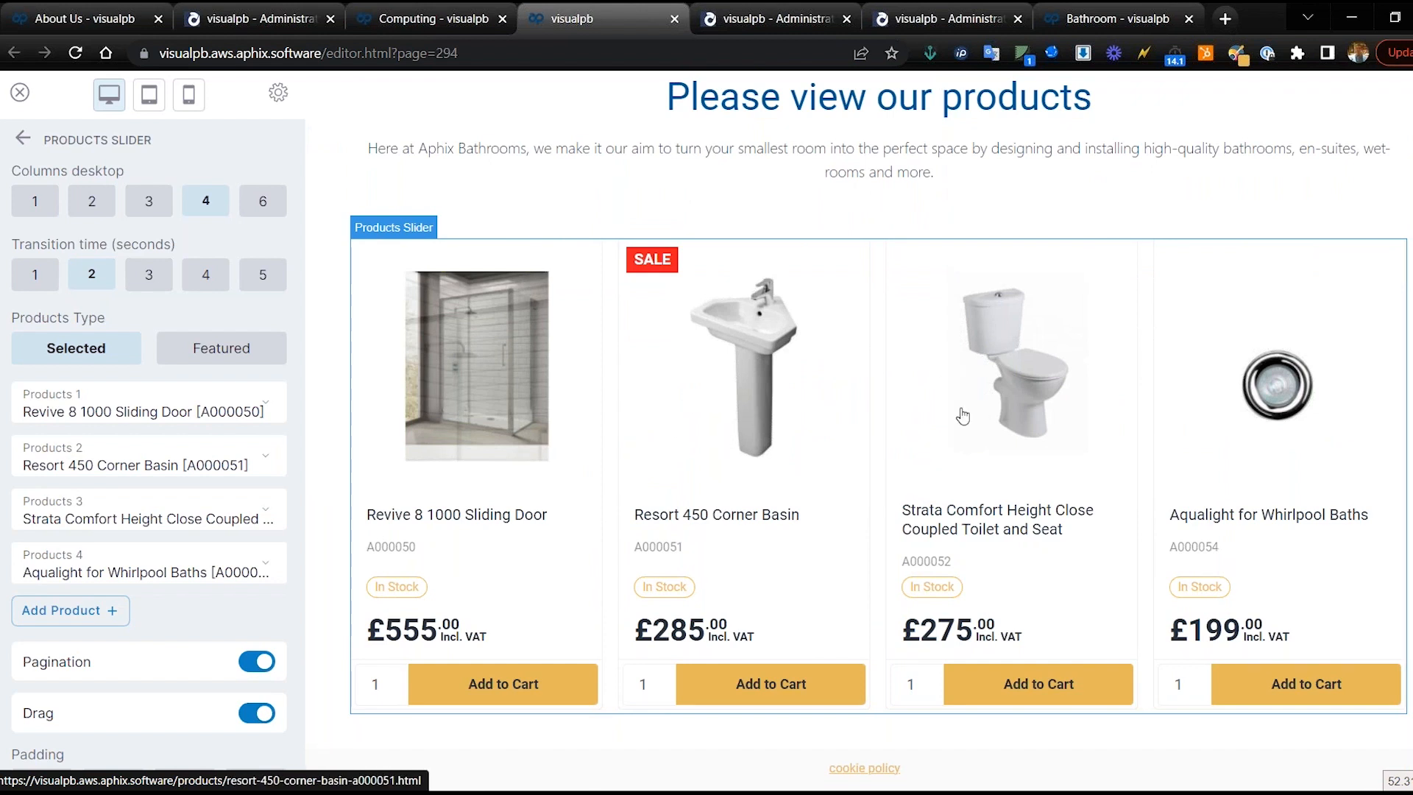
Step: Add Coffee 1 [ABC2] and Coffee Filter ACS [ACS/FILTER-COFFEE] as the slider's fifth and sixth products
left_click(87, 612)
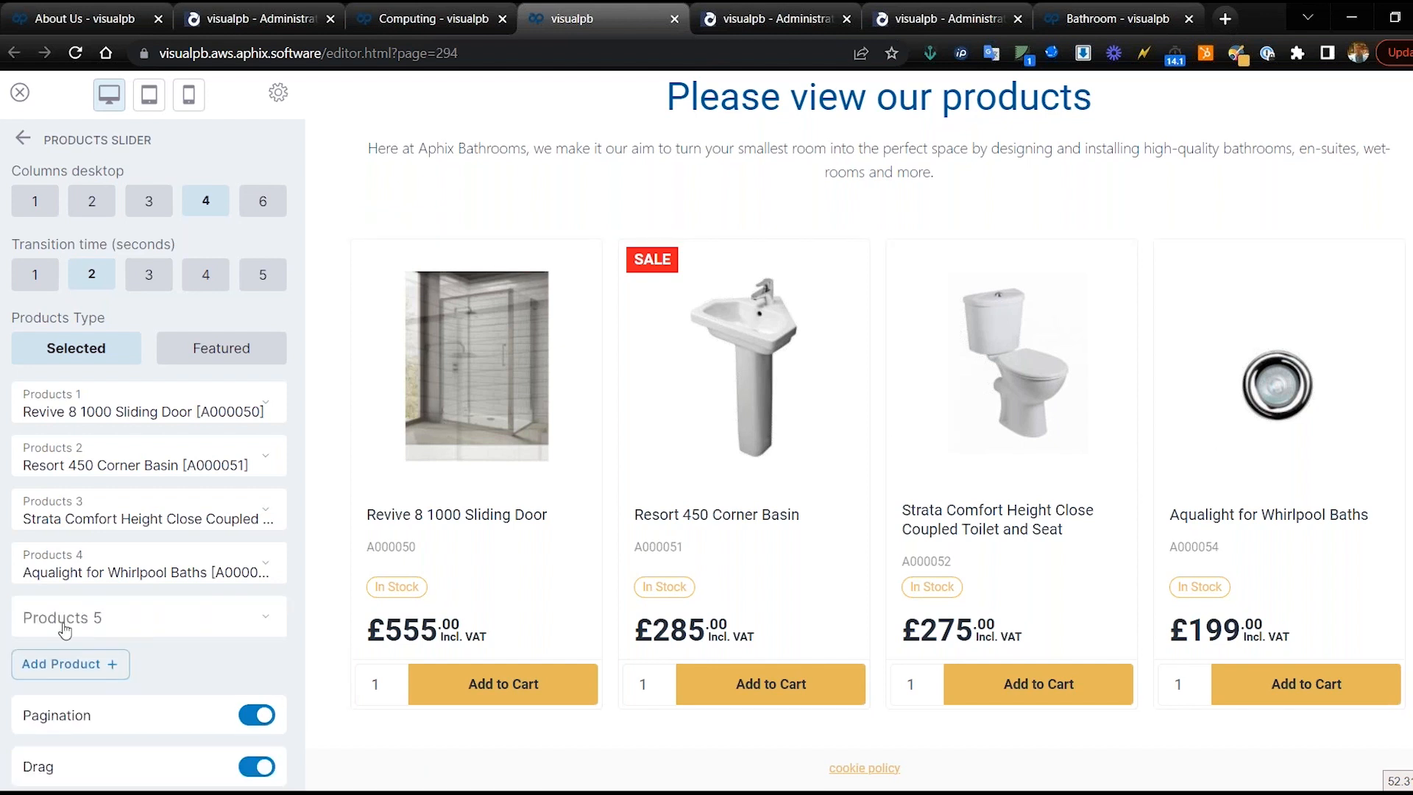
left_click(64, 627)
scroll(151, 736, "down", 5)
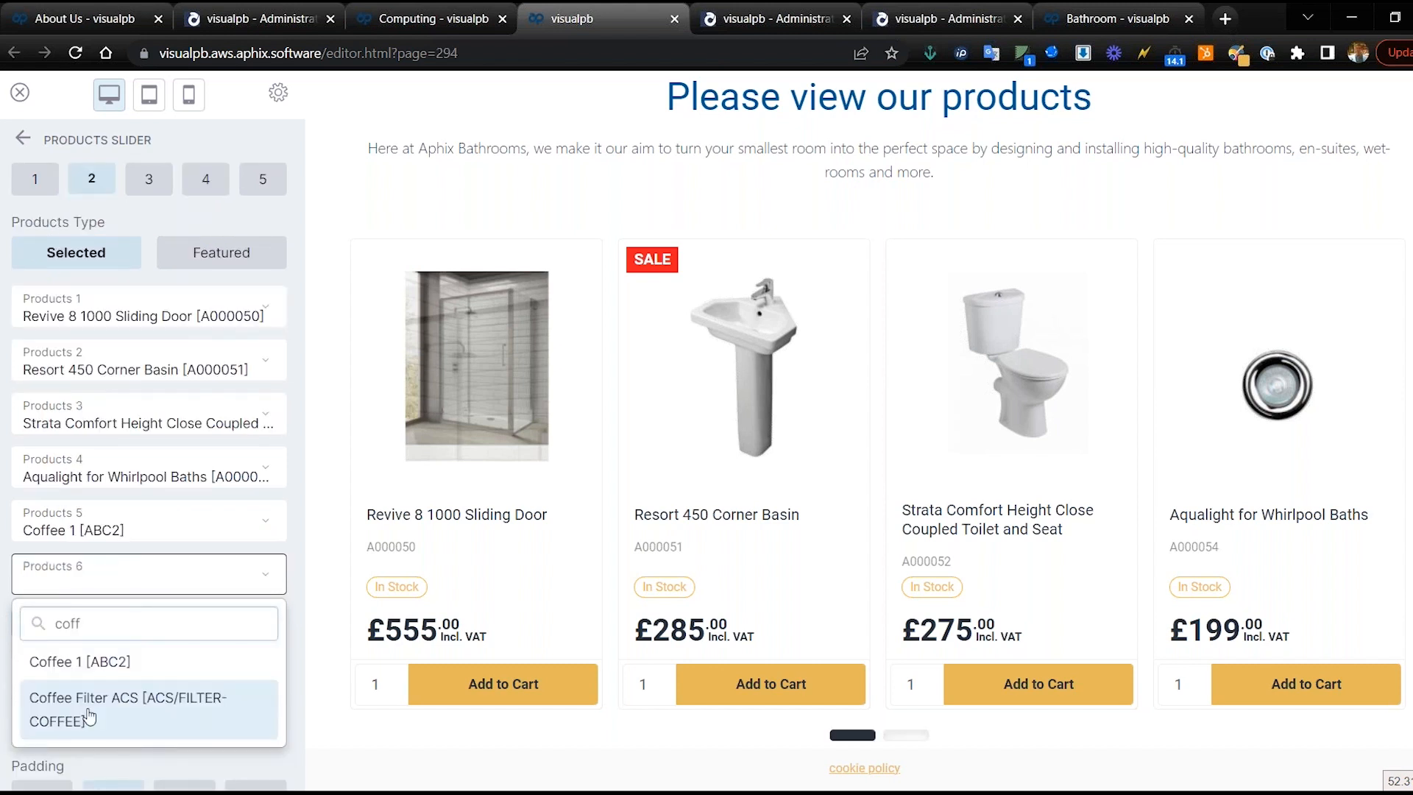
left_click(89, 715)
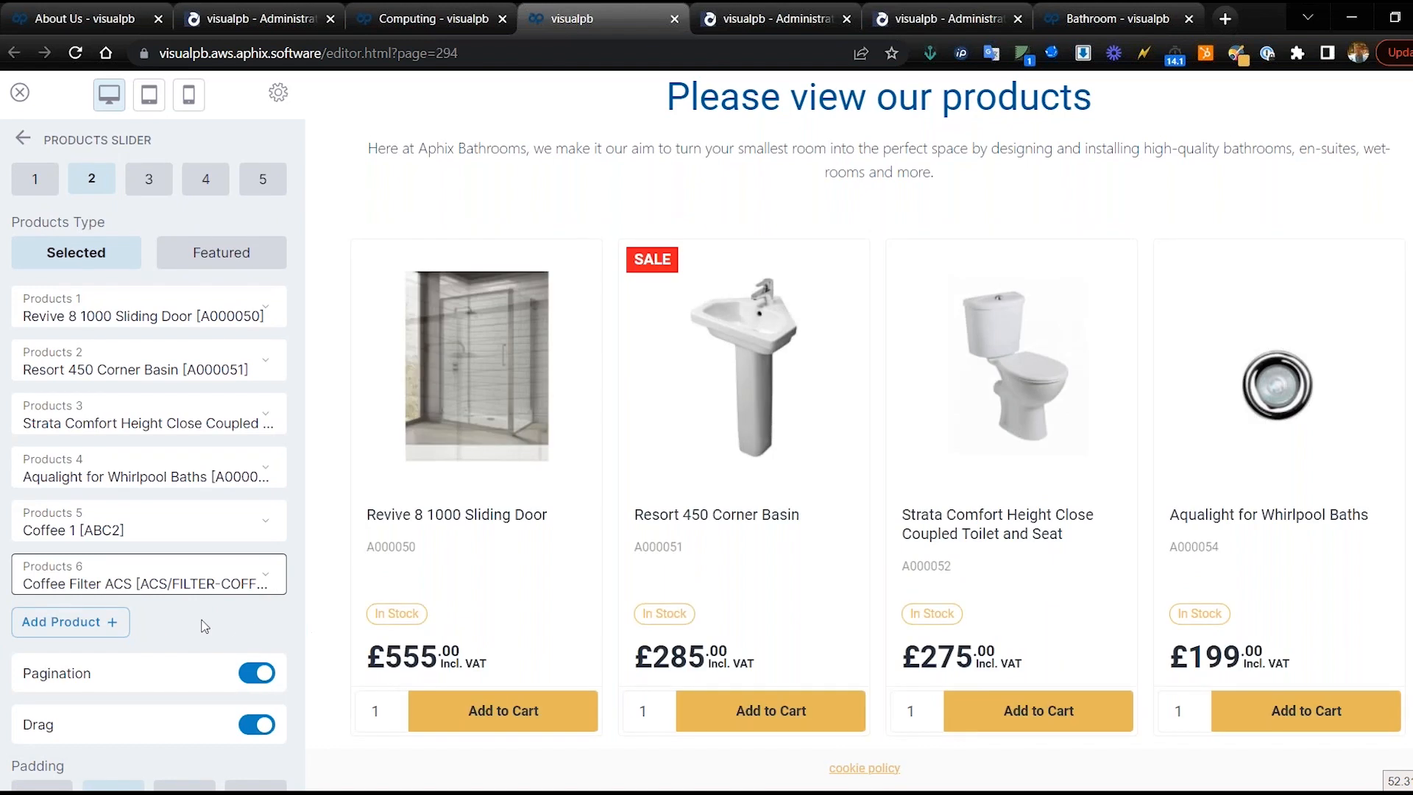
Step: Check the page in the mobile preview, try 2 mobile columns for the slider and settle on 1
scroll(103, 404, "up", 2)
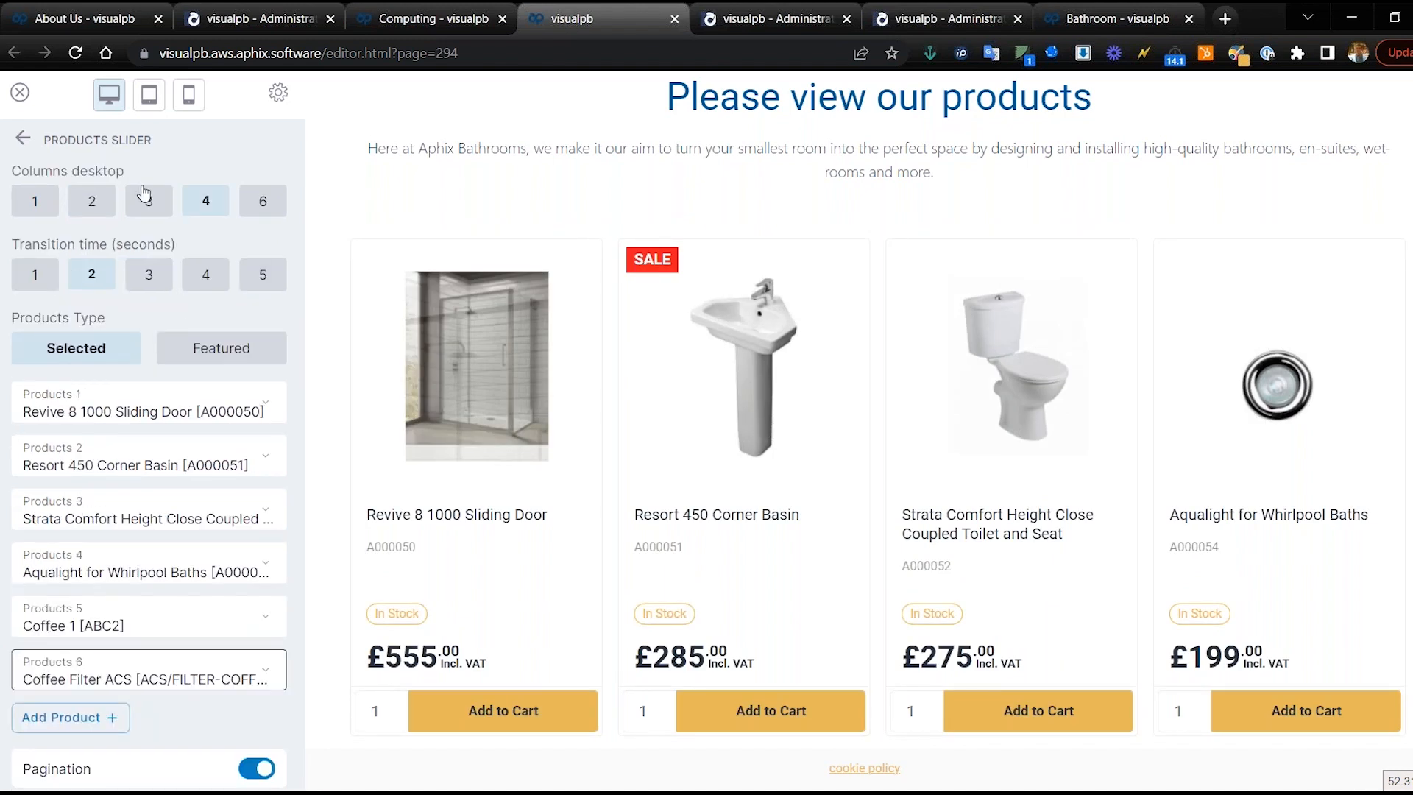
left_click(189, 102)
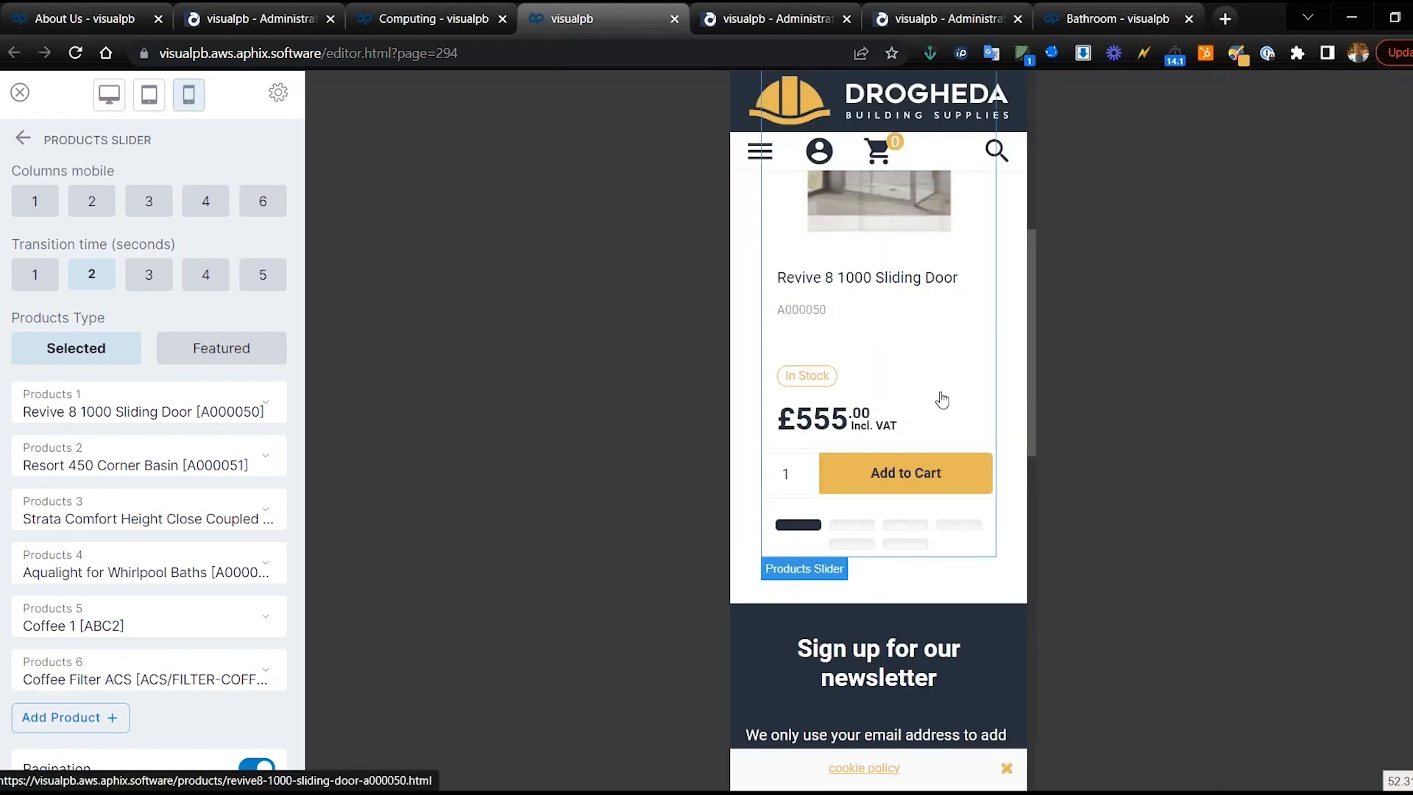
scroll(942, 400, "up", 7)
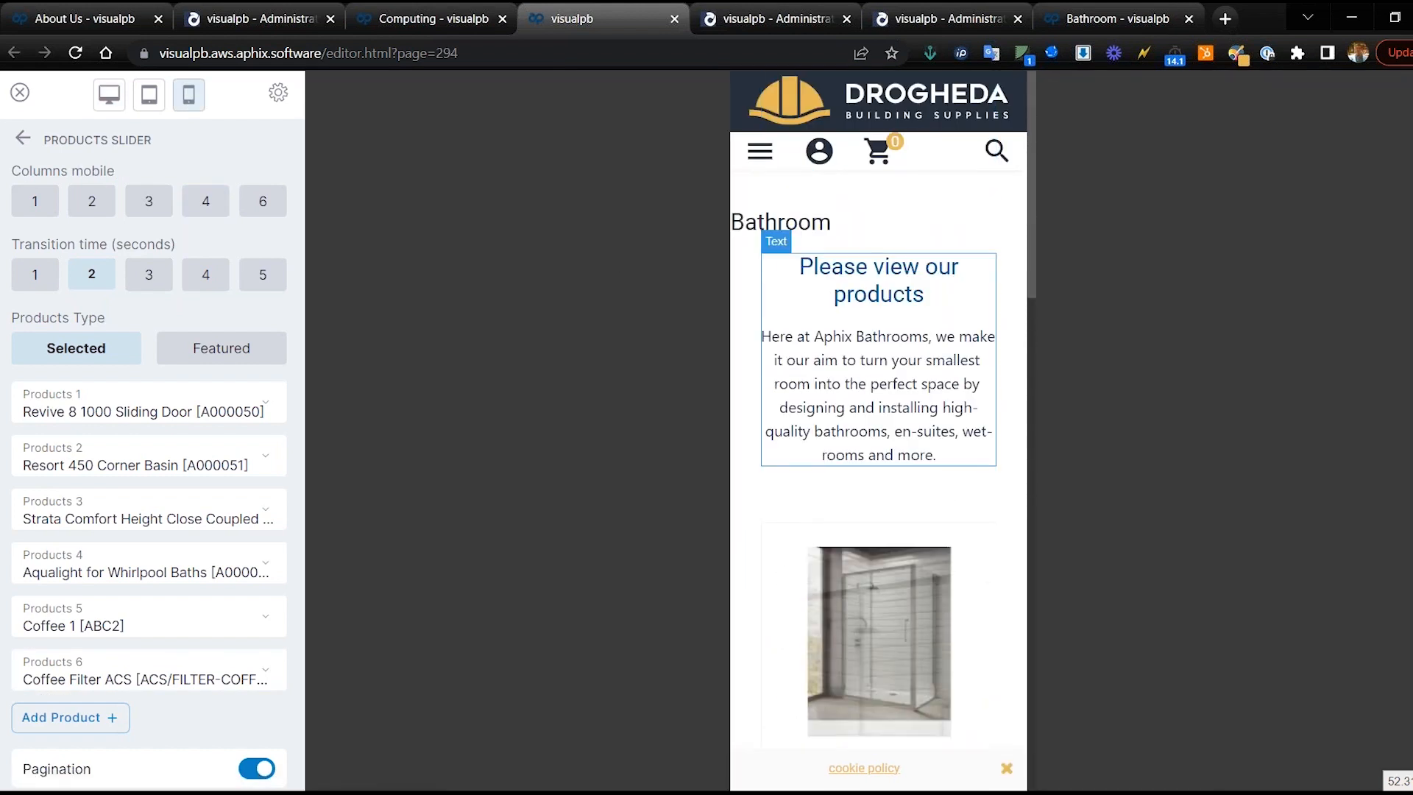
scroll(893, 549, "down", 6)
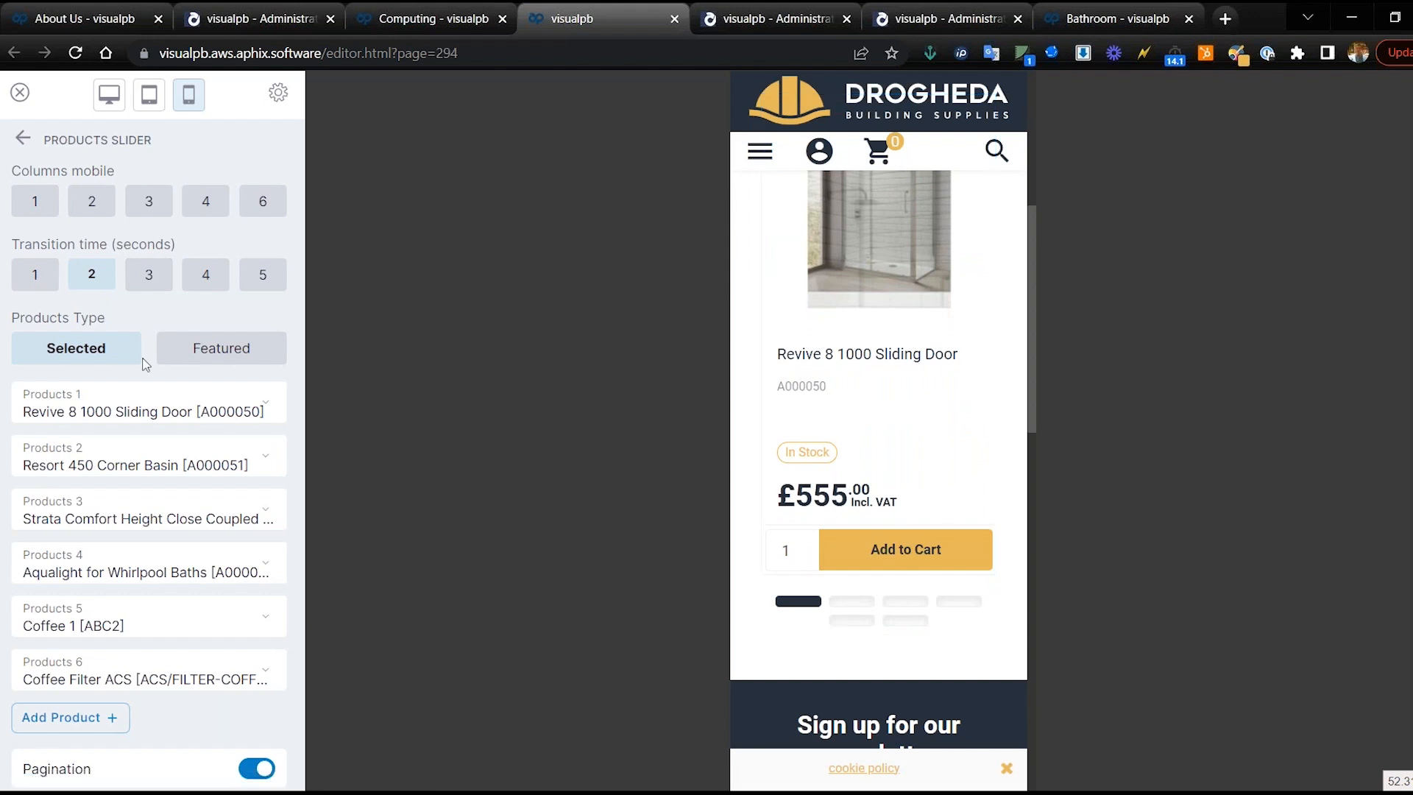
left_click(92, 203)
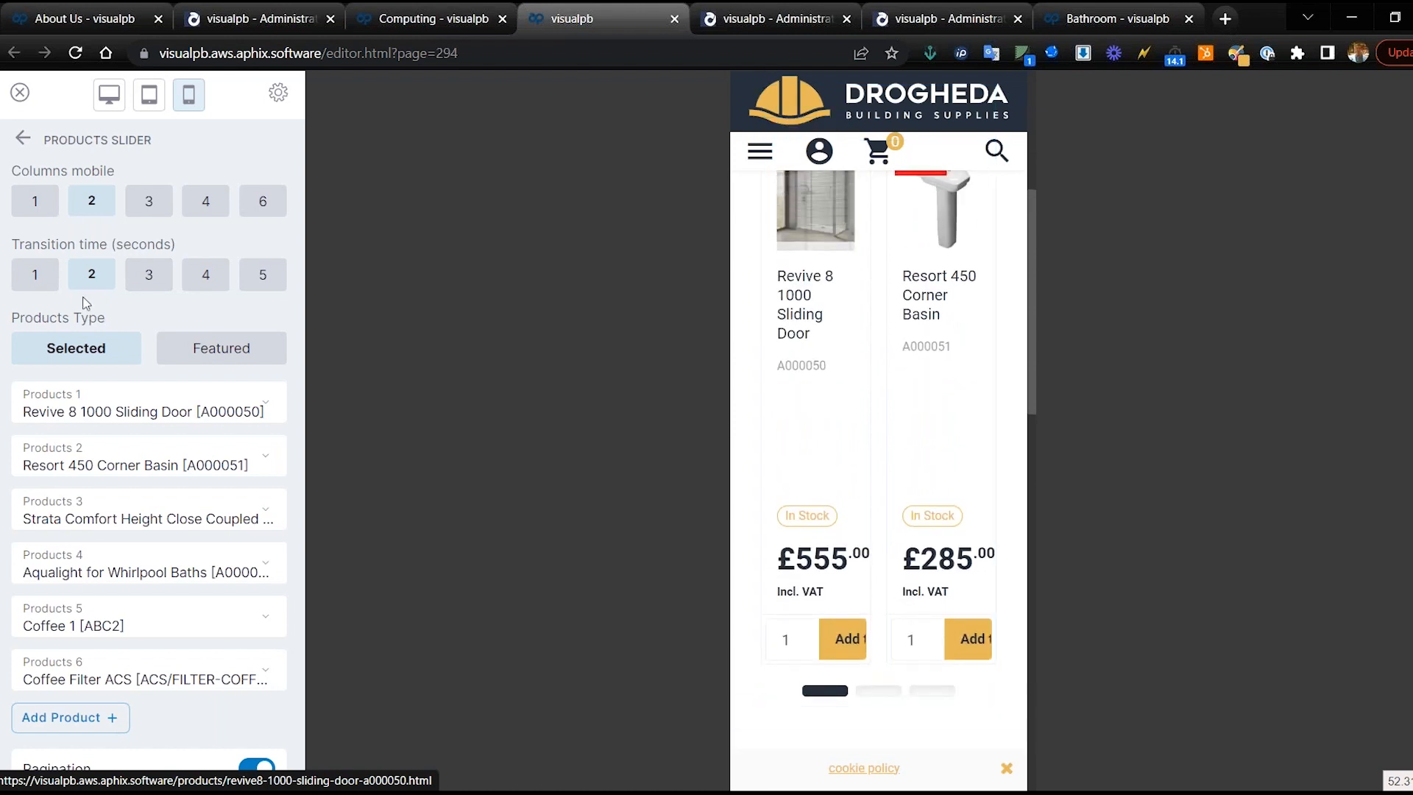
left_click(32, 206)
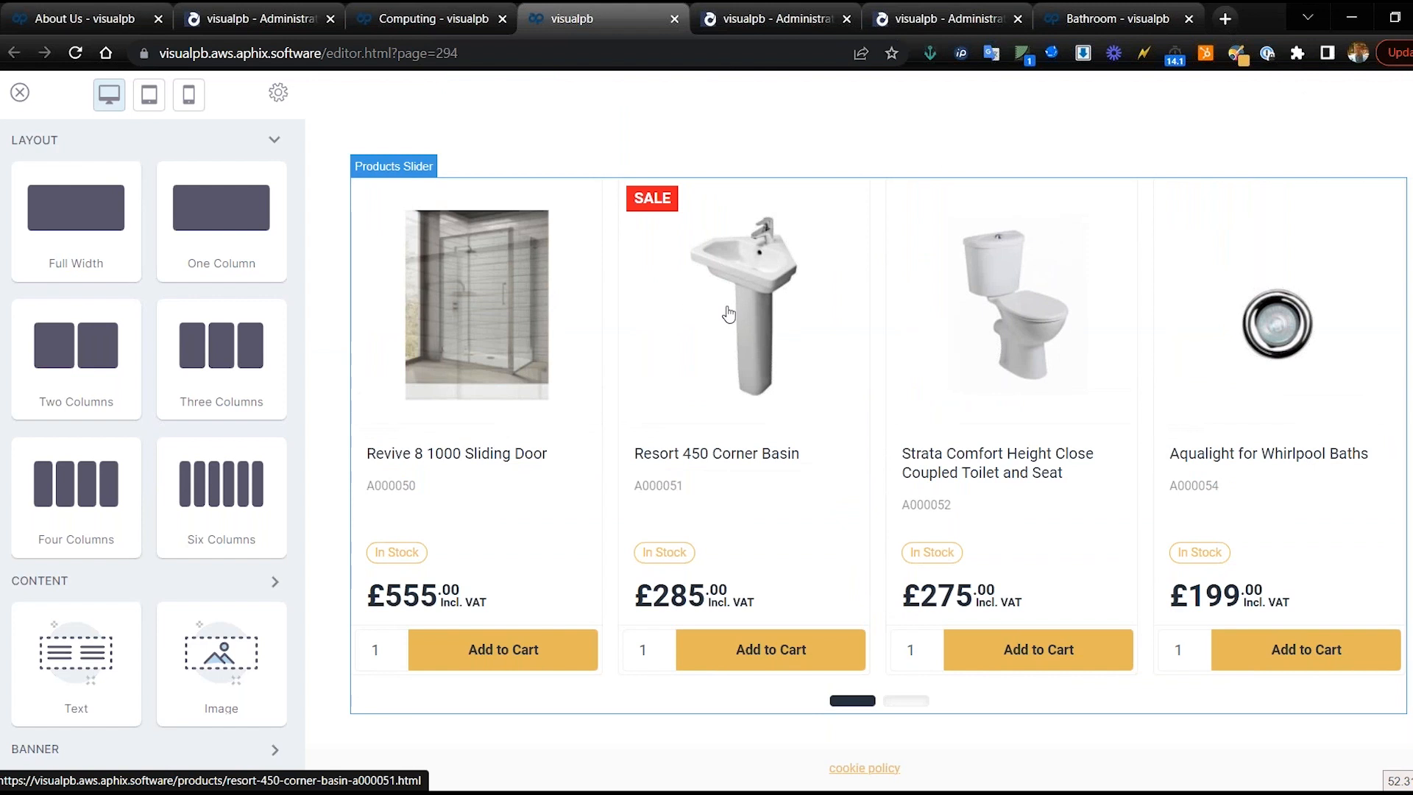
Step: Reload the edited Bathroom page to check its hero banner and close the Visual Editor
scroll(705, 413, "up", 7)
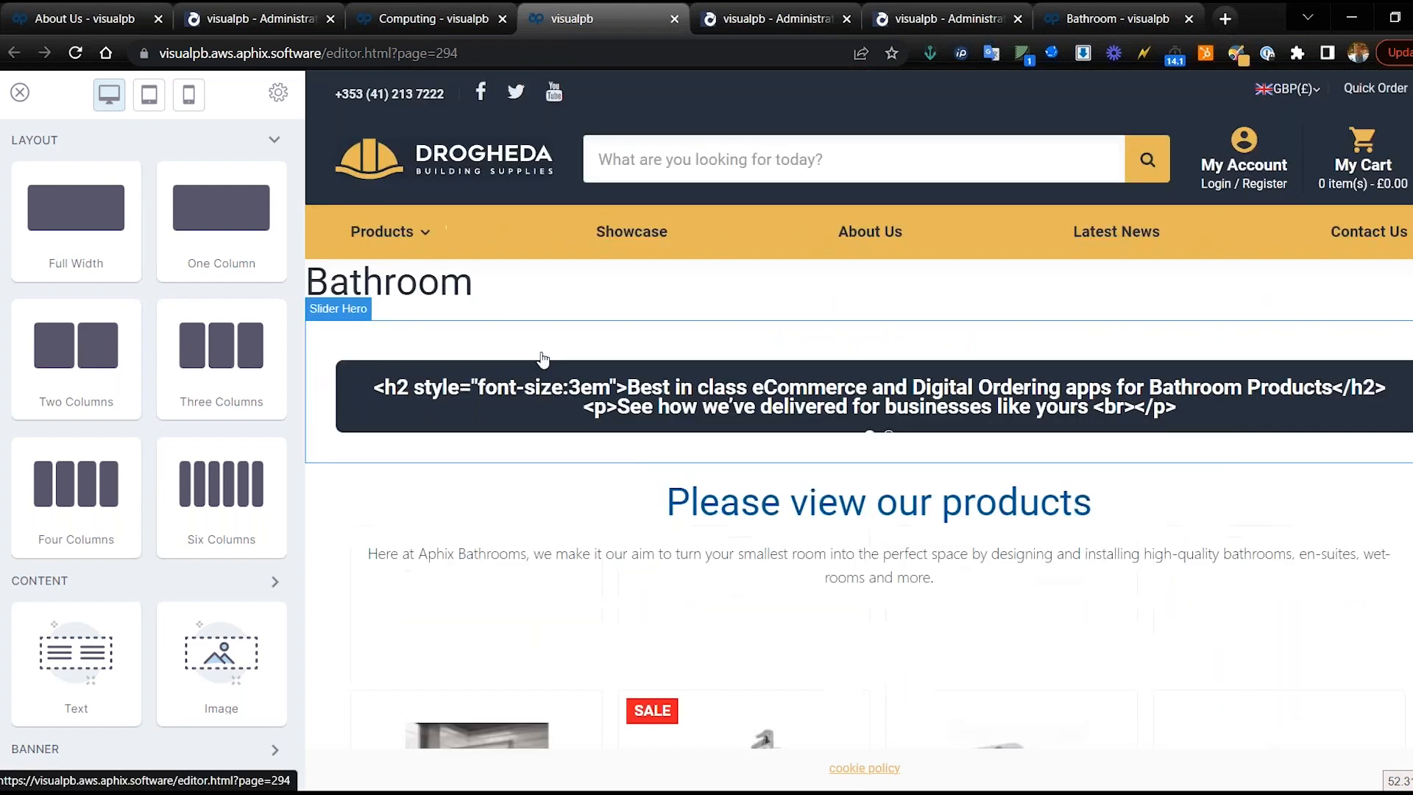
left_click(75, 53)
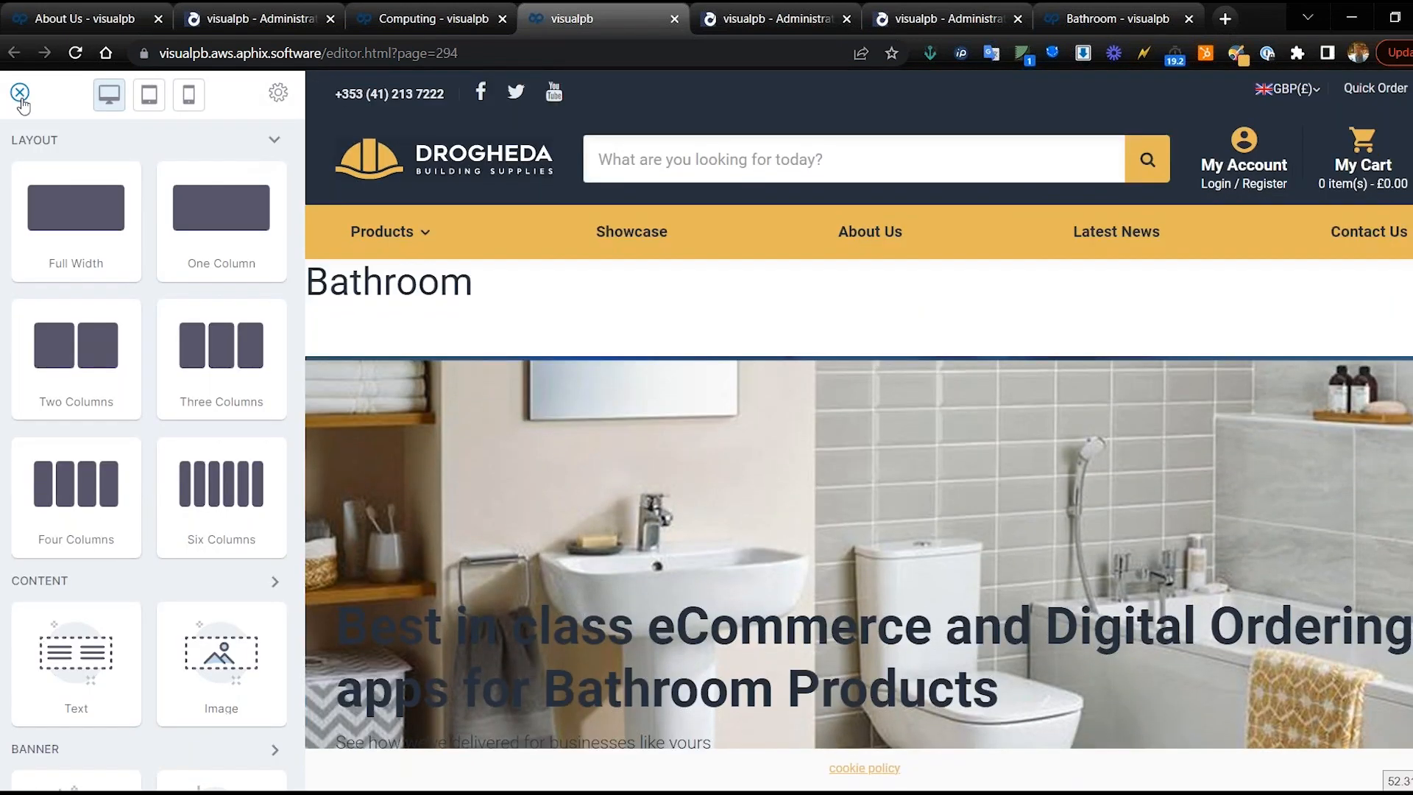
left_click(20, 94)
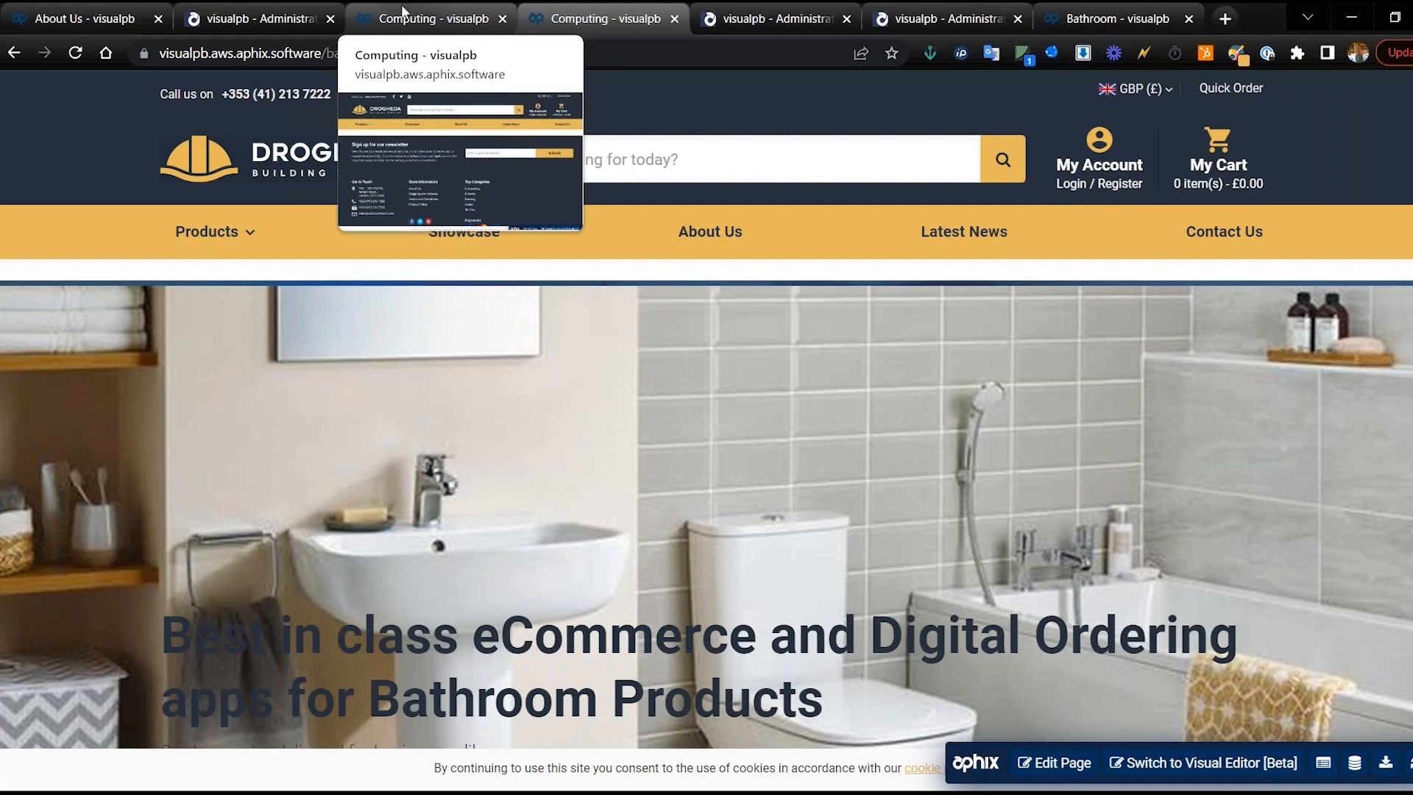
Step: In the shop administration, search the catalogue categories for "bathro" and open the Bathroom category for editing
left_click(403, 10)
left_click(251, 18)
left_click(73, 244)
scroll(456, 500, "down", 1)
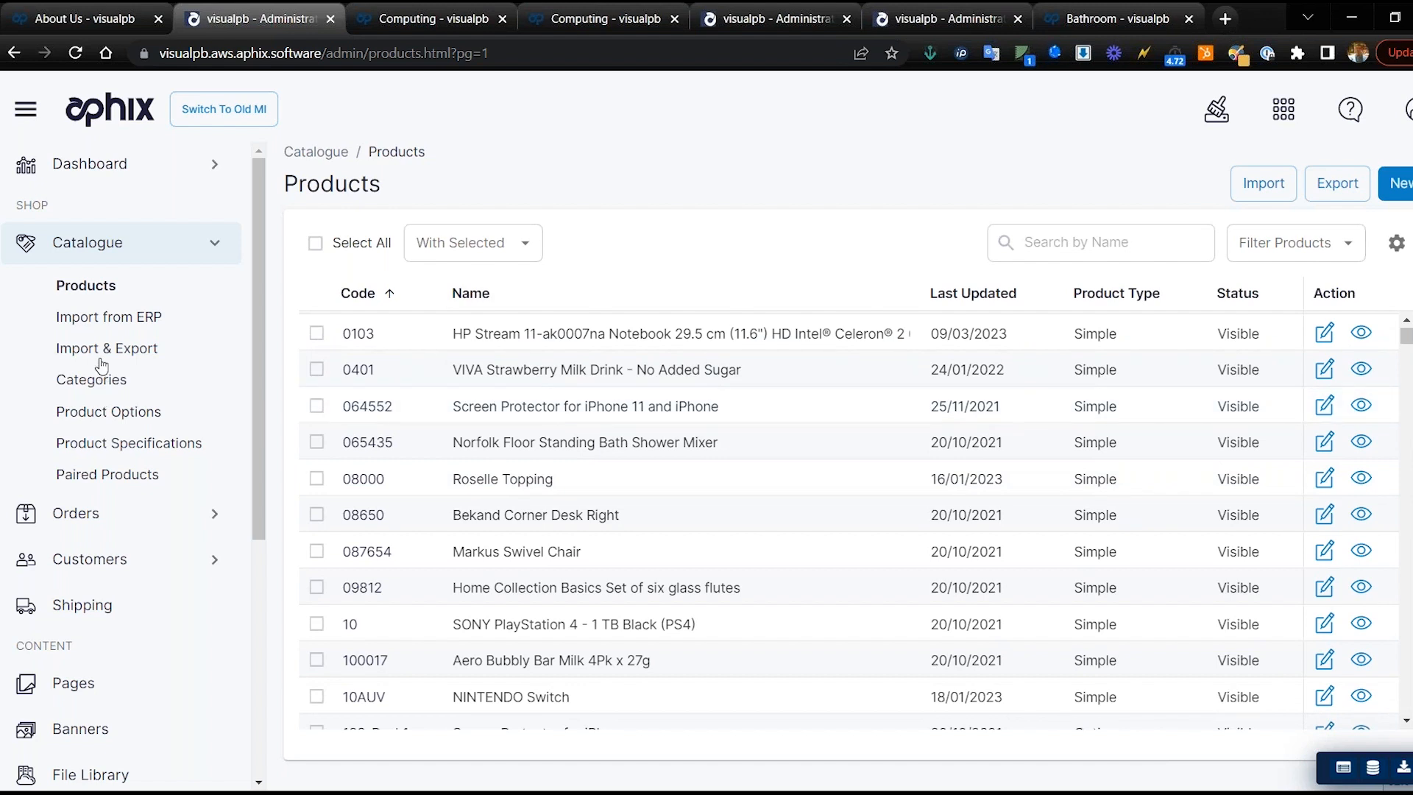
left_click(89, 382)
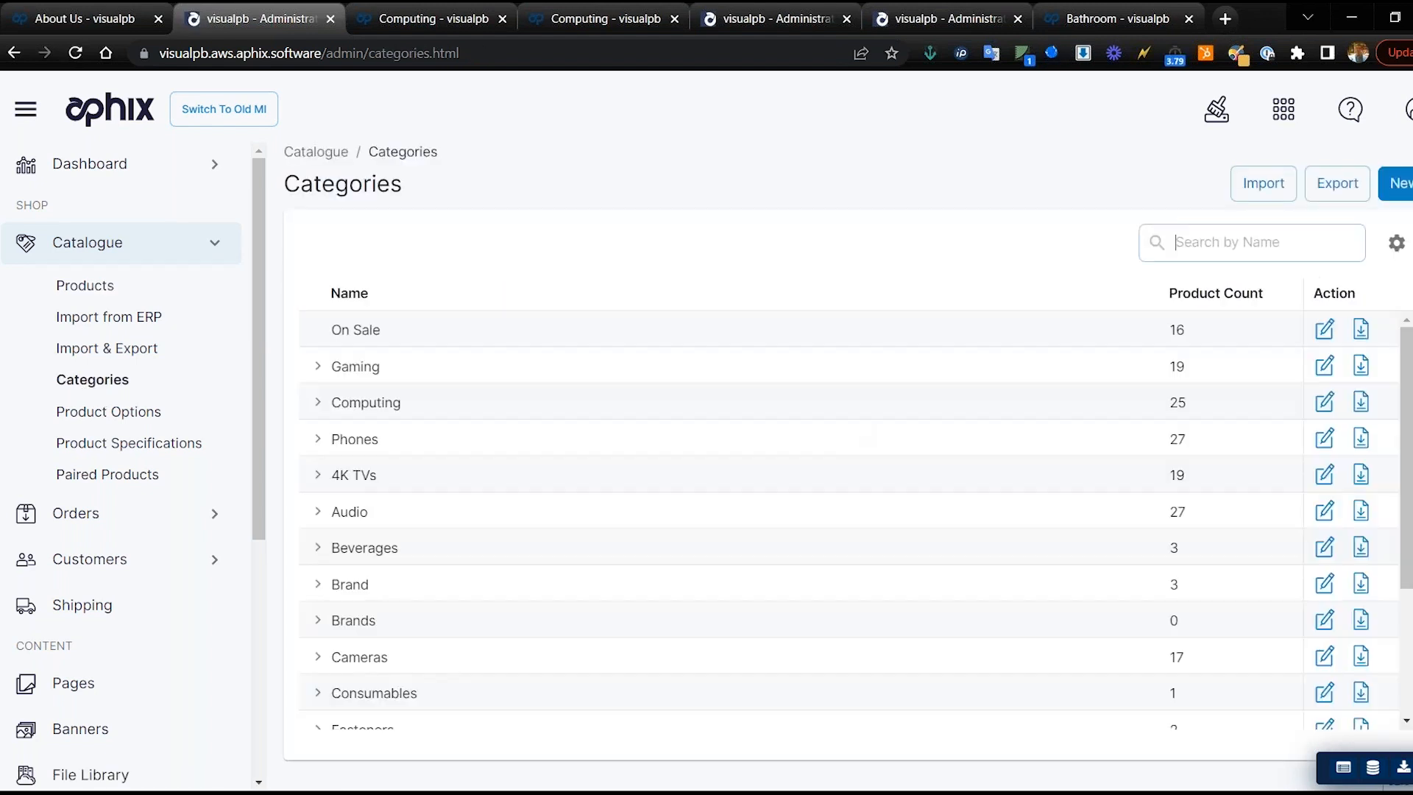
type("bathro")
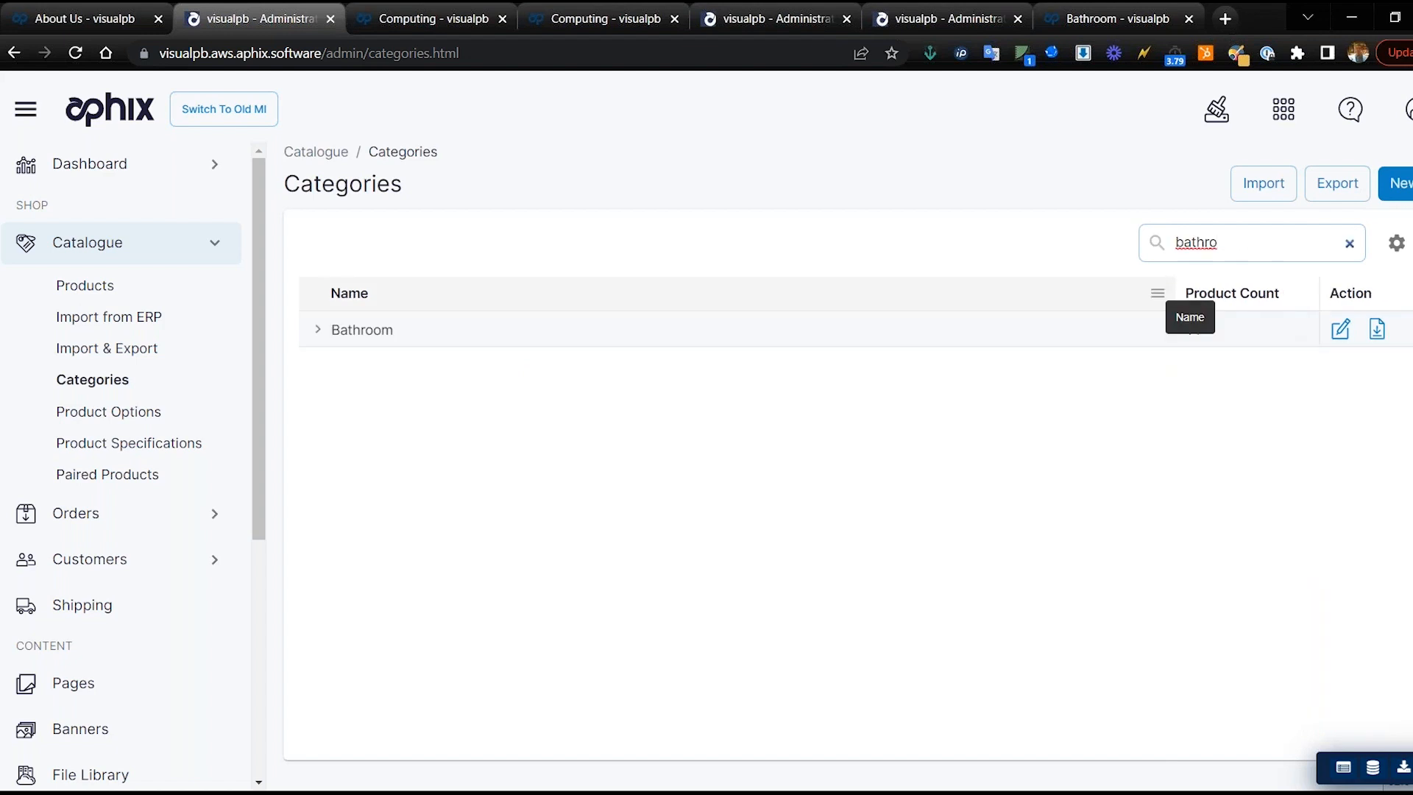
left_click(1340, 331)
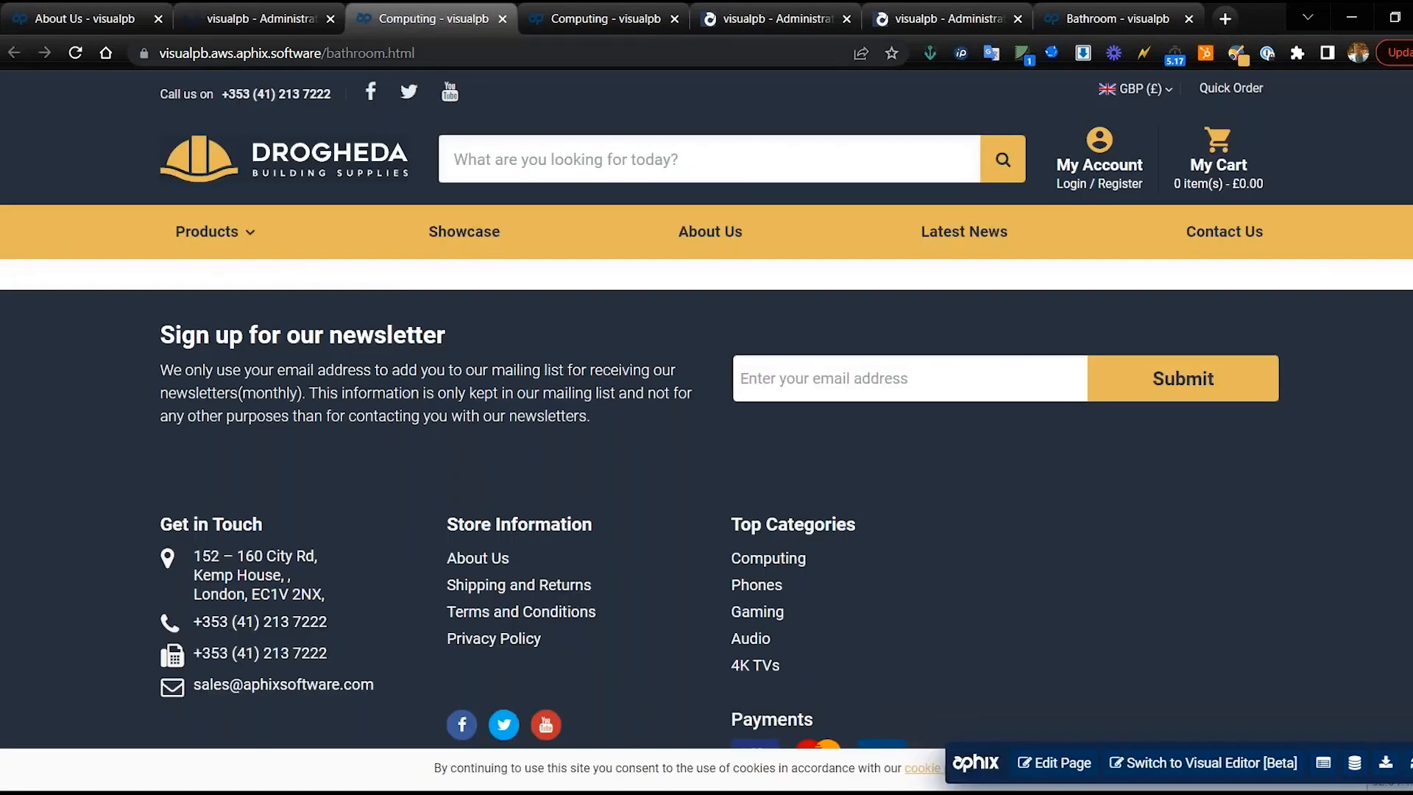
Step: Copy the path /bathroom.html from the web address of the new Bathroom landing page
left_click(615, 29)
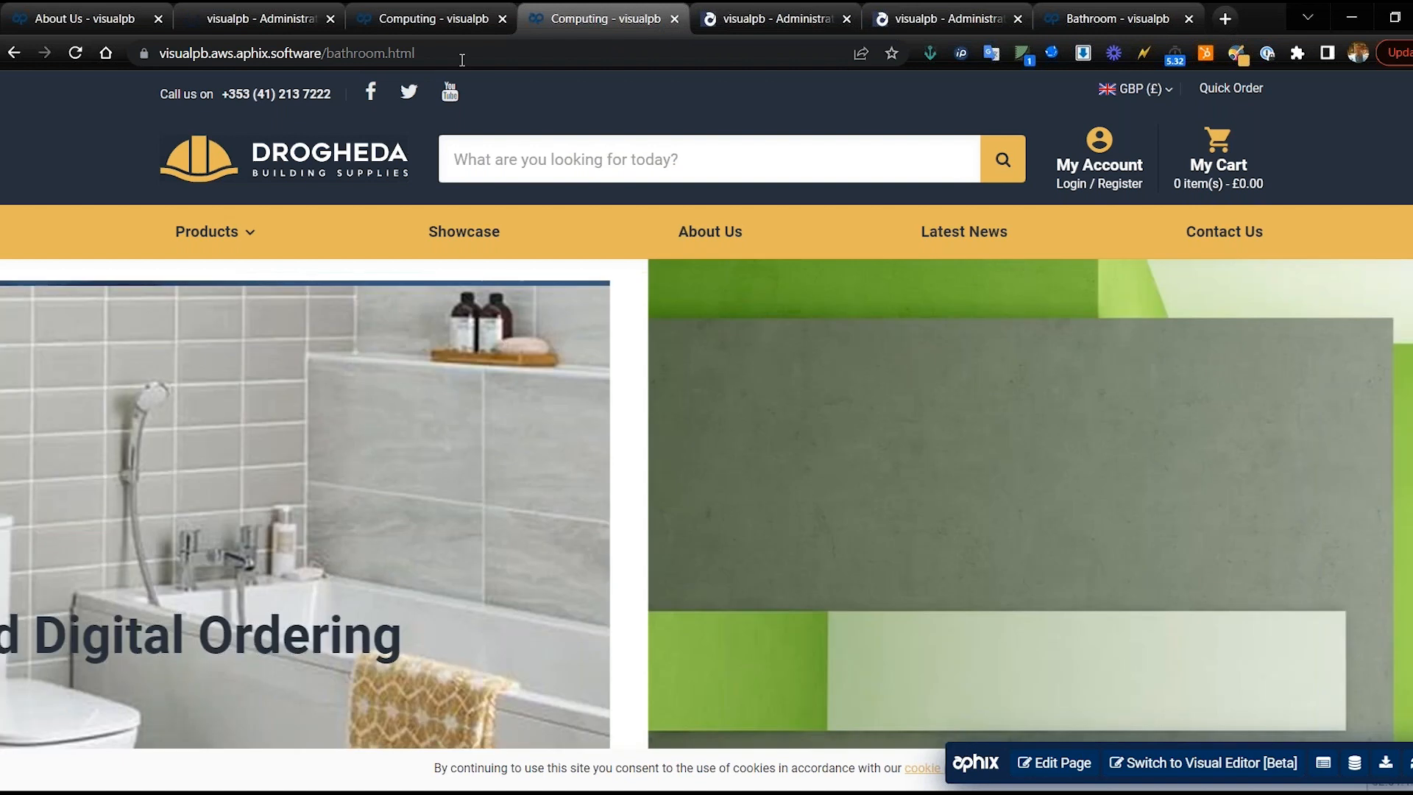
double_click(401, 54)
left_click_drag(377, 59, 324, 58)
key("ctrl+c")
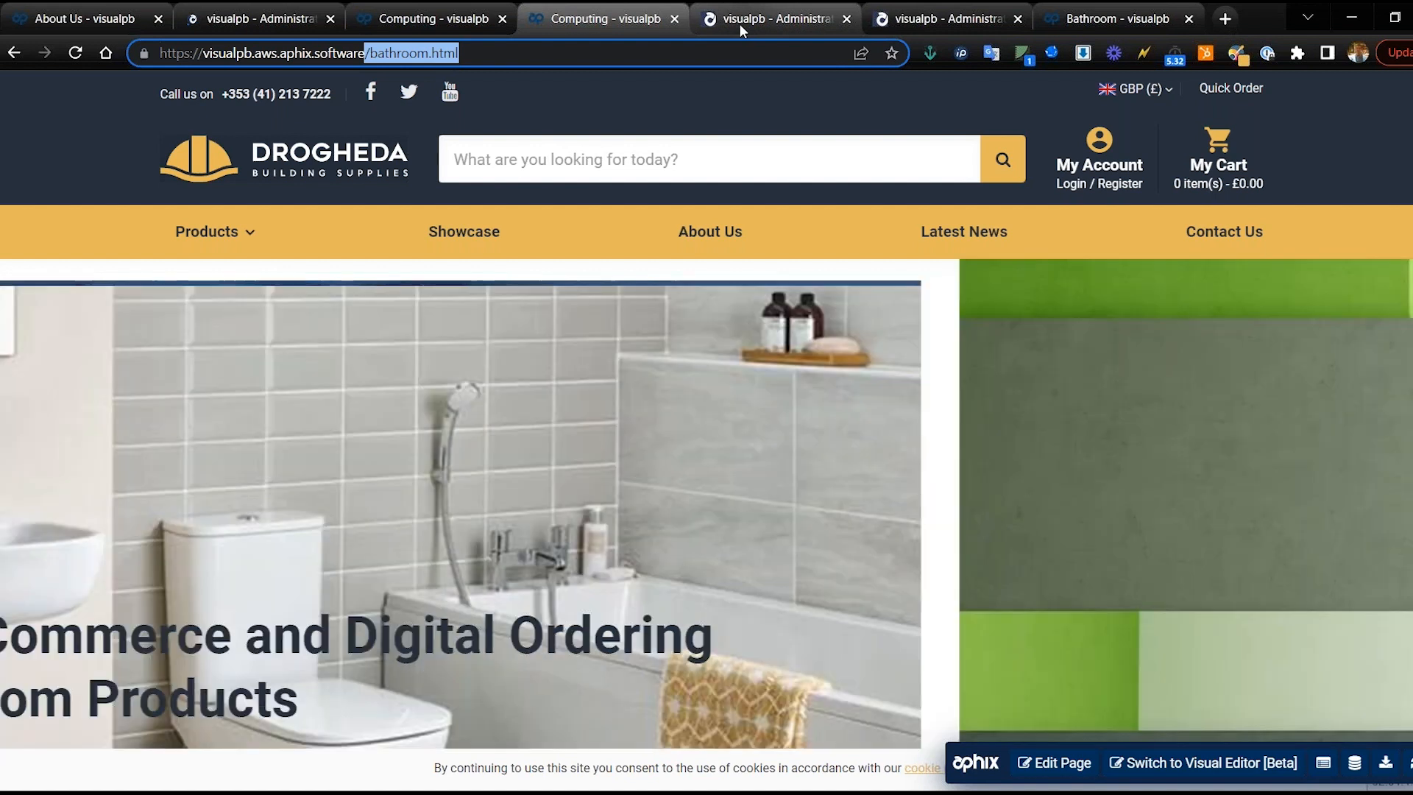
Step: Return to the Bathroom category's additional settings and make the category link to Other Page
left_click(739, 23)
left_click(259, 28)
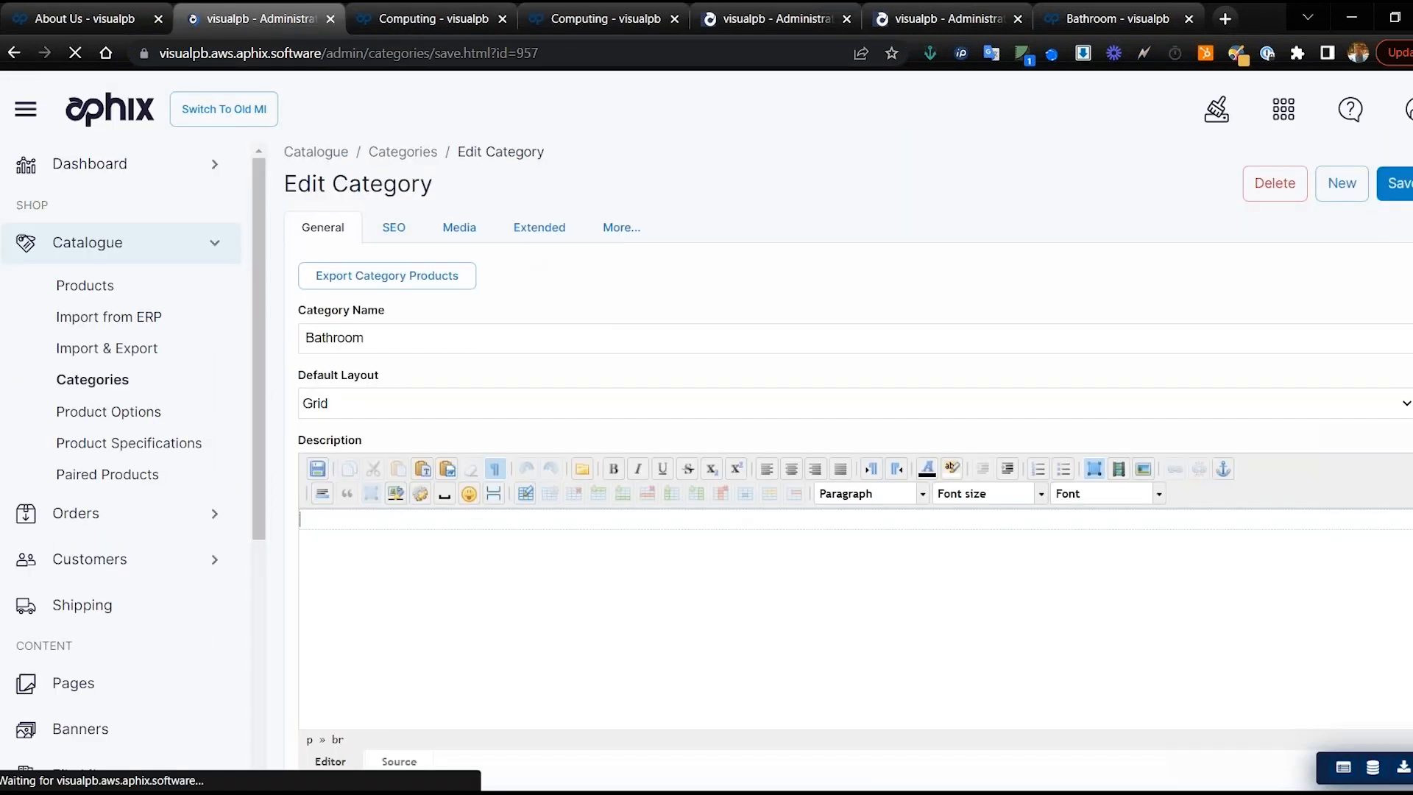
left_click(620, 234)
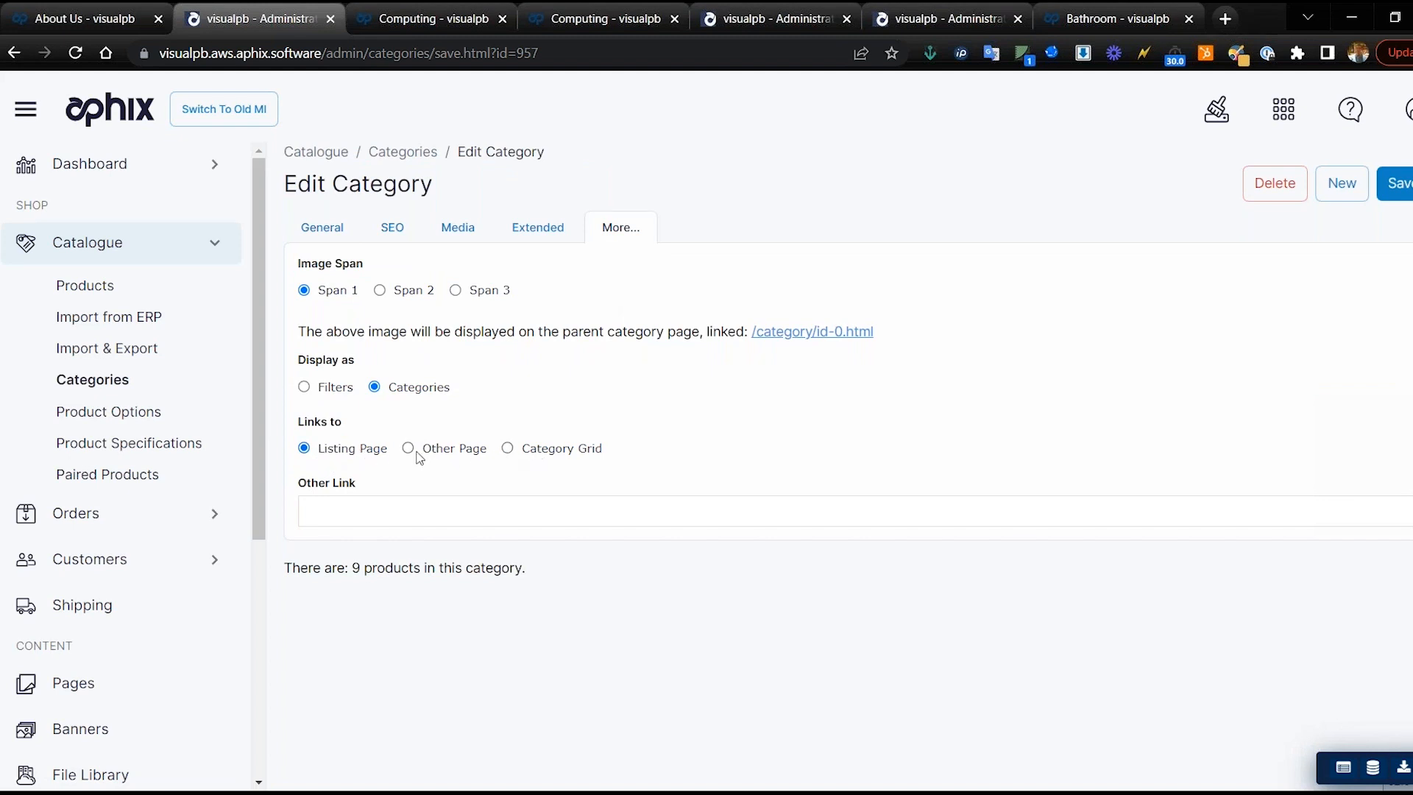
left_click(385, 508)
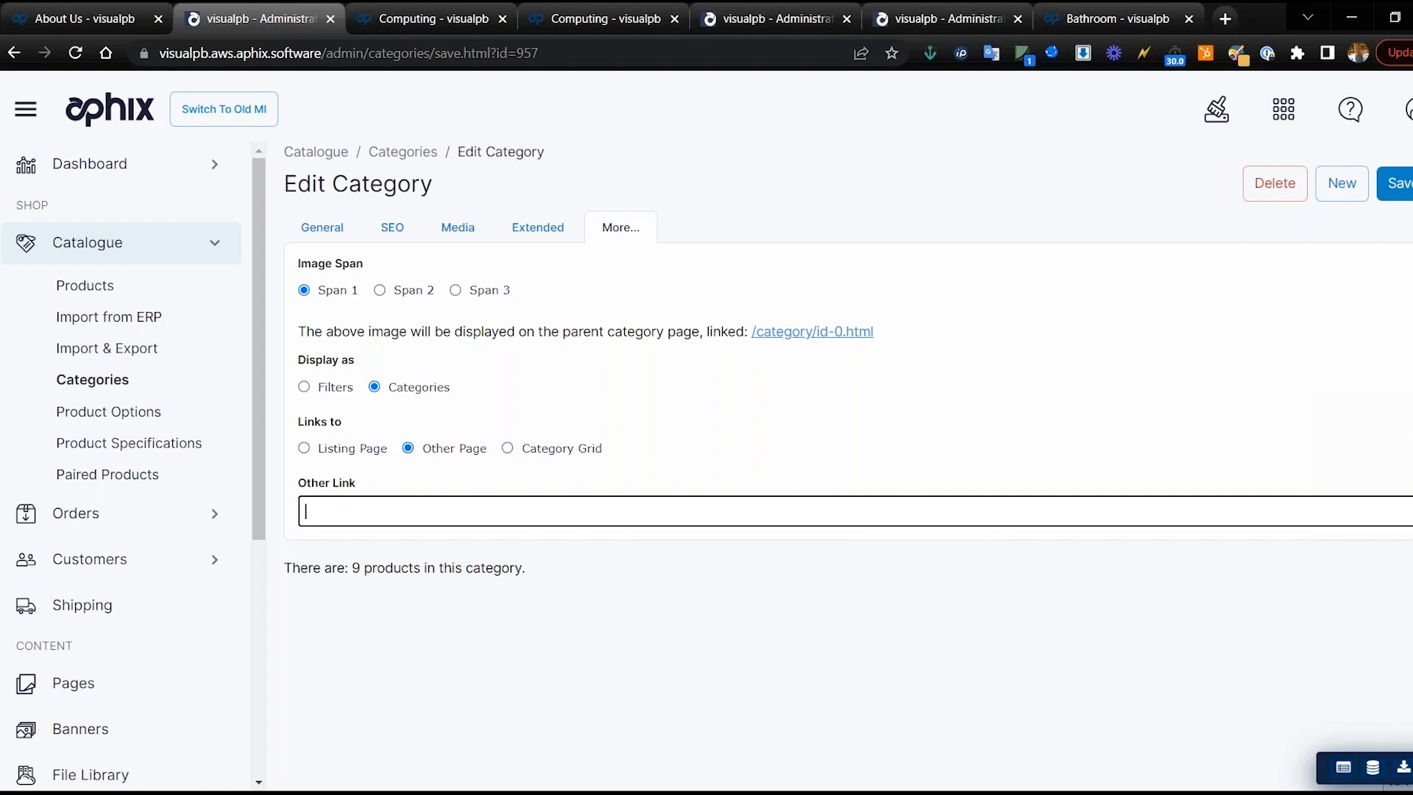
Step: Enter the copied path /bathroom.html as the Bathroom category's other link and save the category
type("Here at Aphix Bathrooms, we make it our aim to turn your smallest room into the perfect space by designing and installing high-quality bathrooms, en-suites, wet-rooms and more.")
key("ctrl+z")
left_click(563, 22)
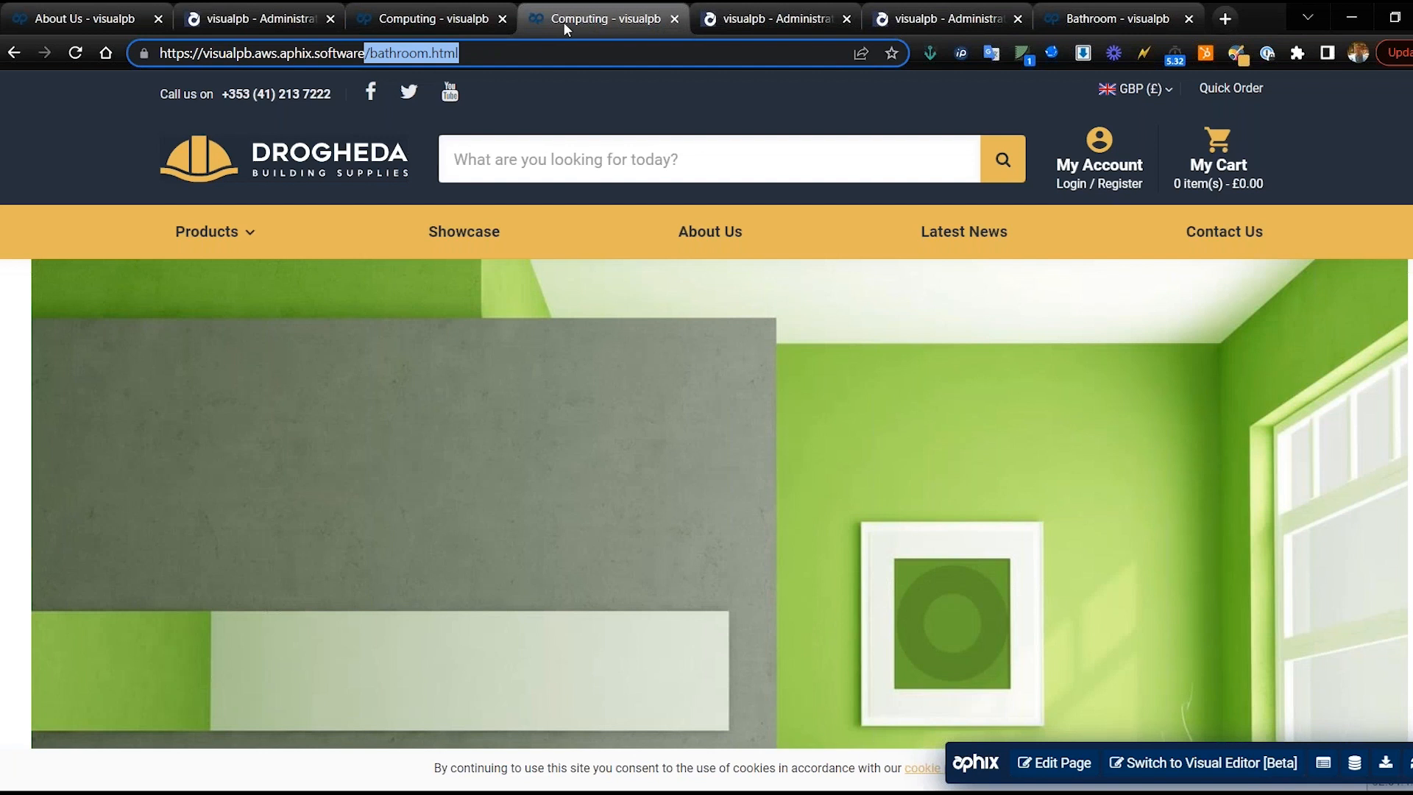
left_click(226, 32)
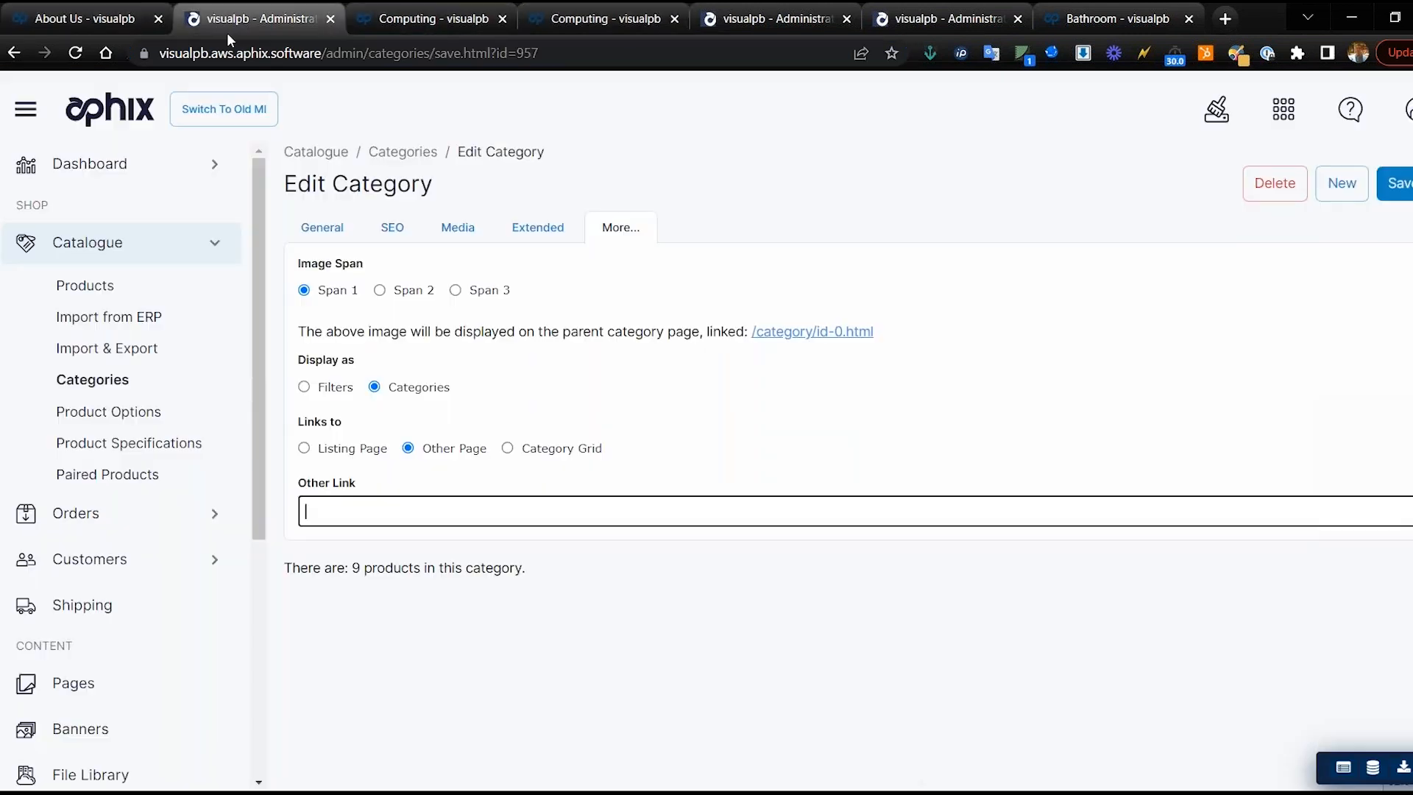
key("ctrl+v")
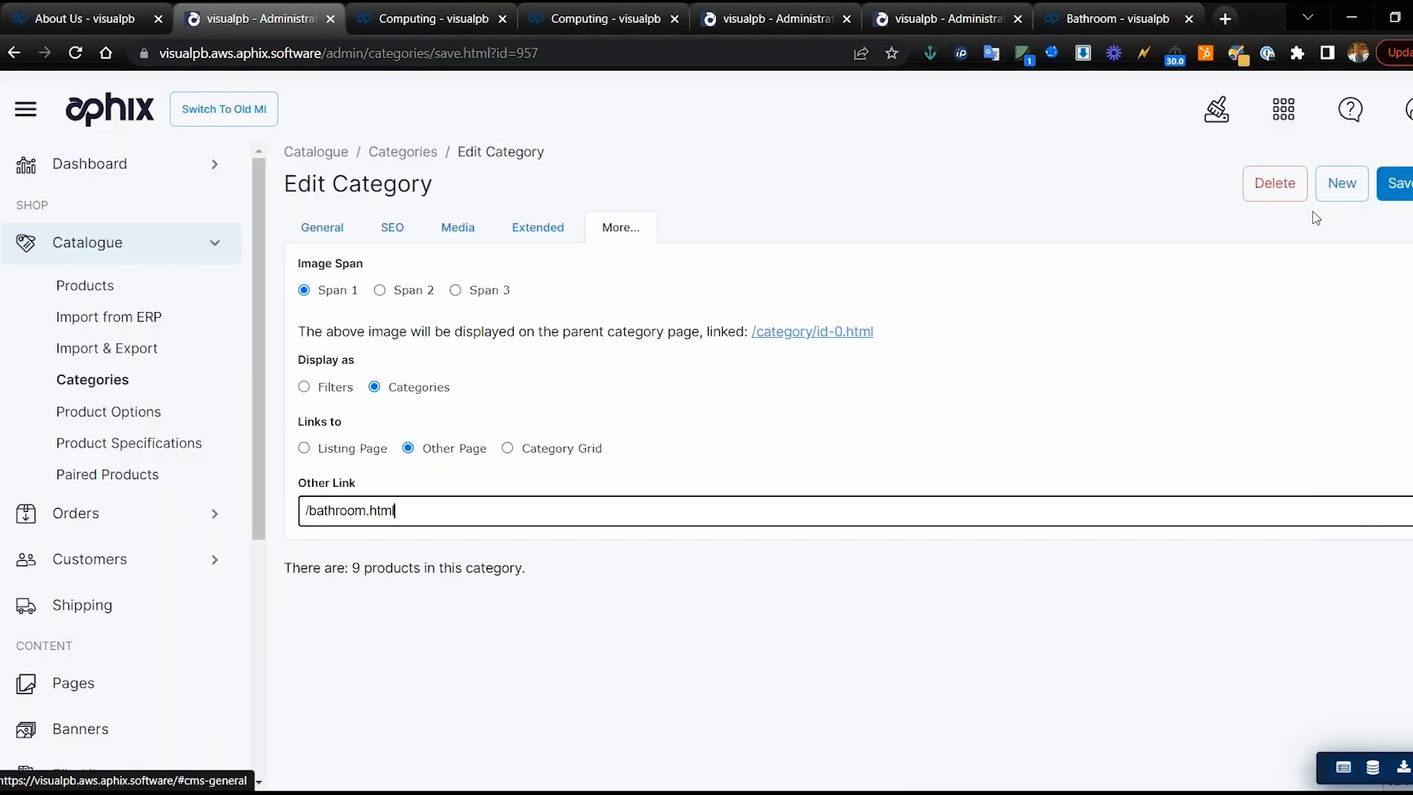
left_click(1387, 191)
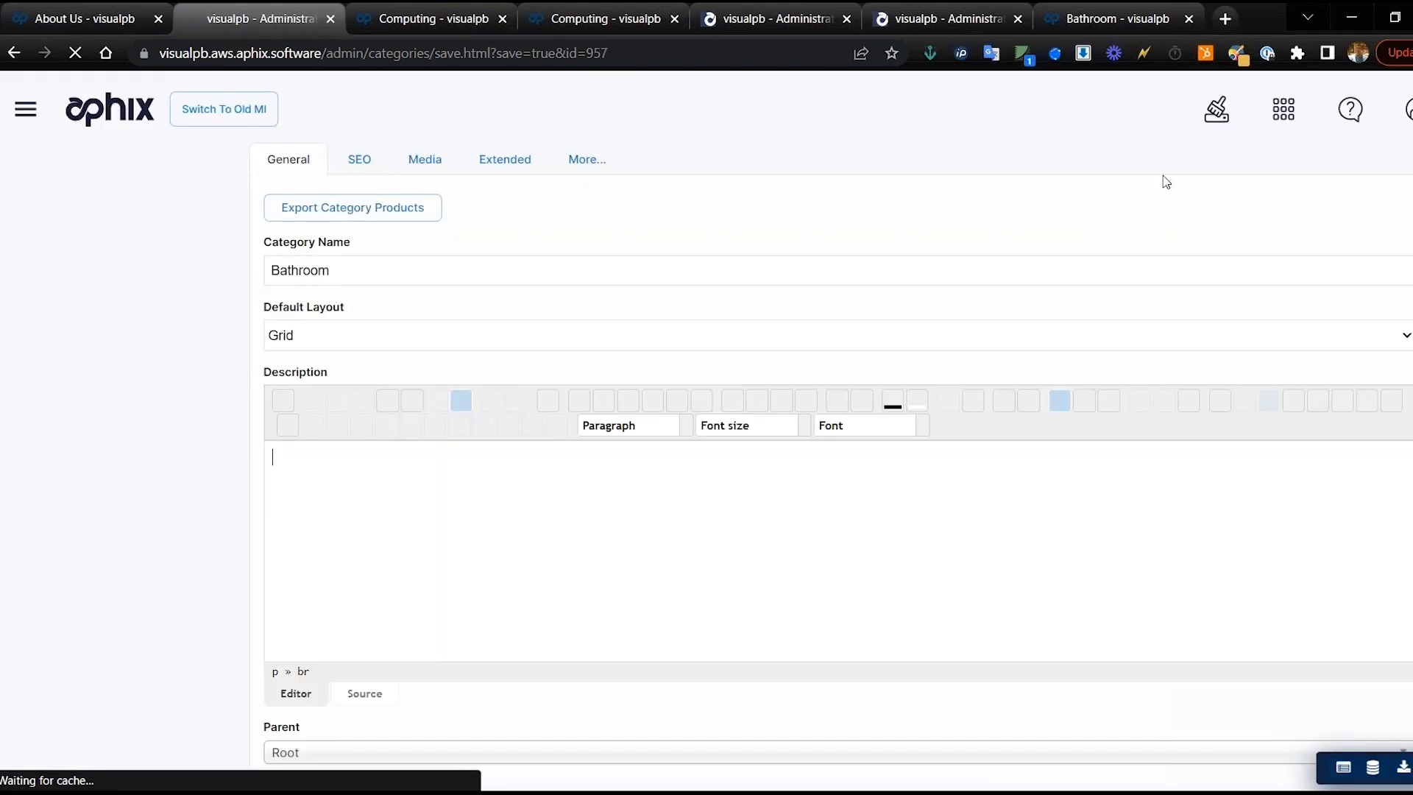
Step: Clear the shop's cache, reload the Bathroom landing page on the storefront and open the Bathroom category from the product navigation
left_click(1216, 112)
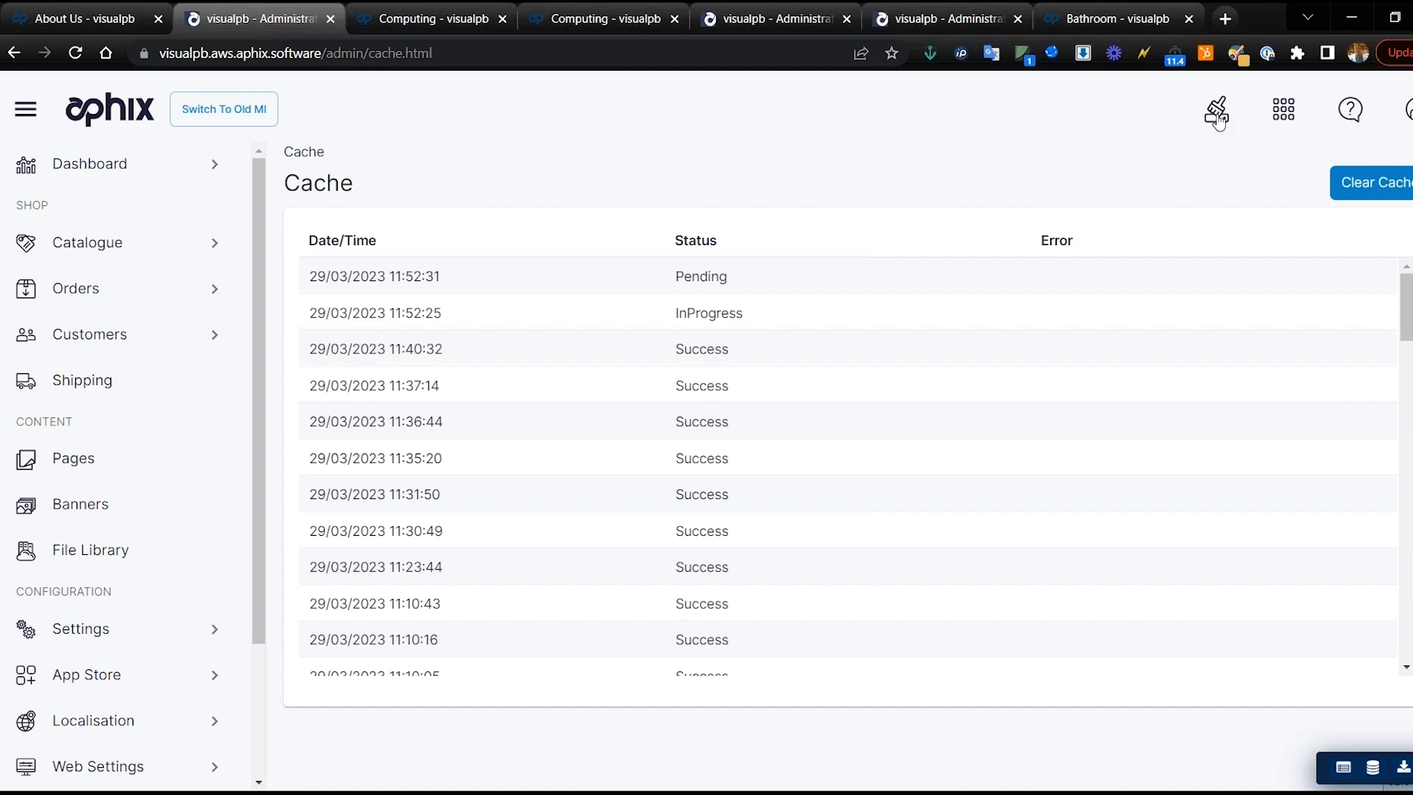
left_click(427, 18)
key("F5")
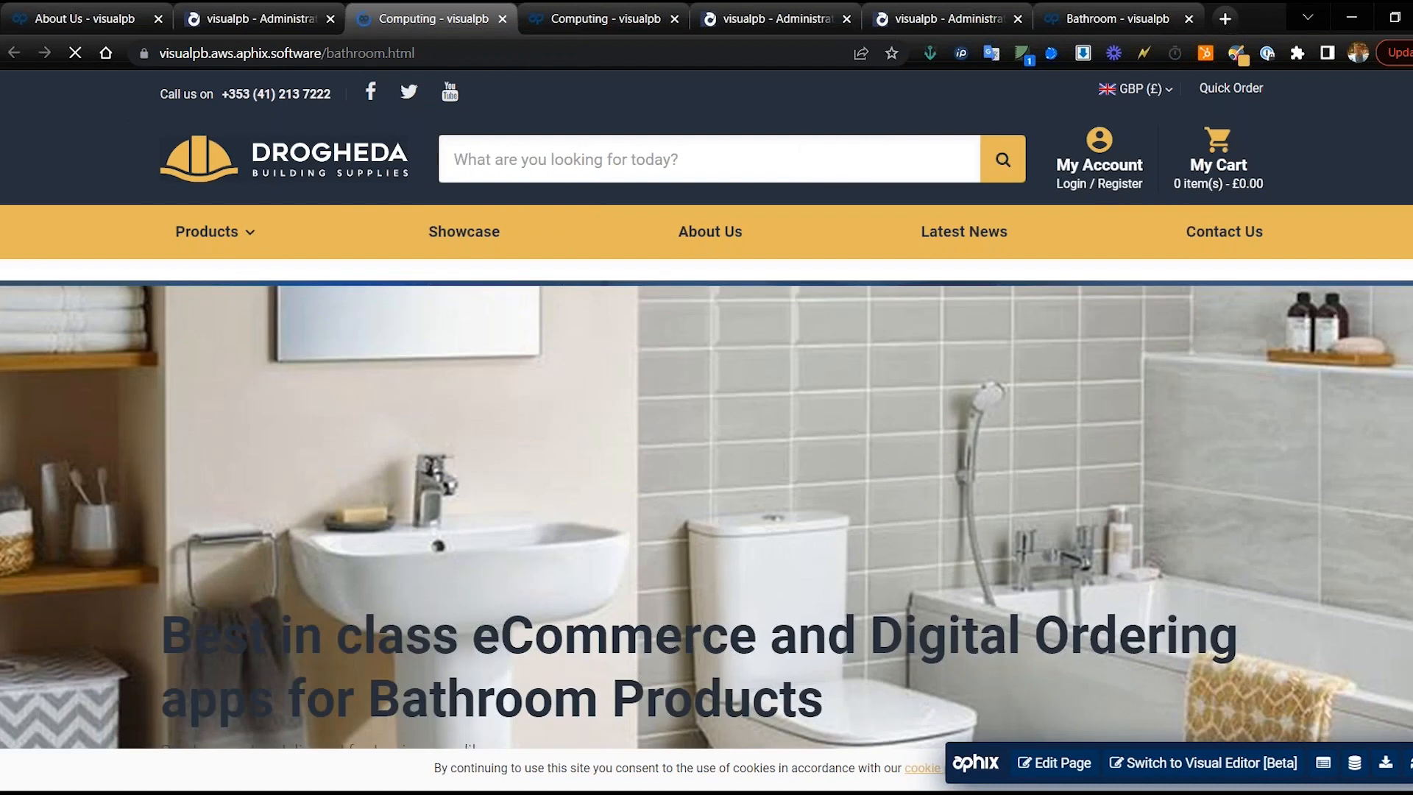
mouse_move(252, 232)
scroll(239, 568, "down", 3)
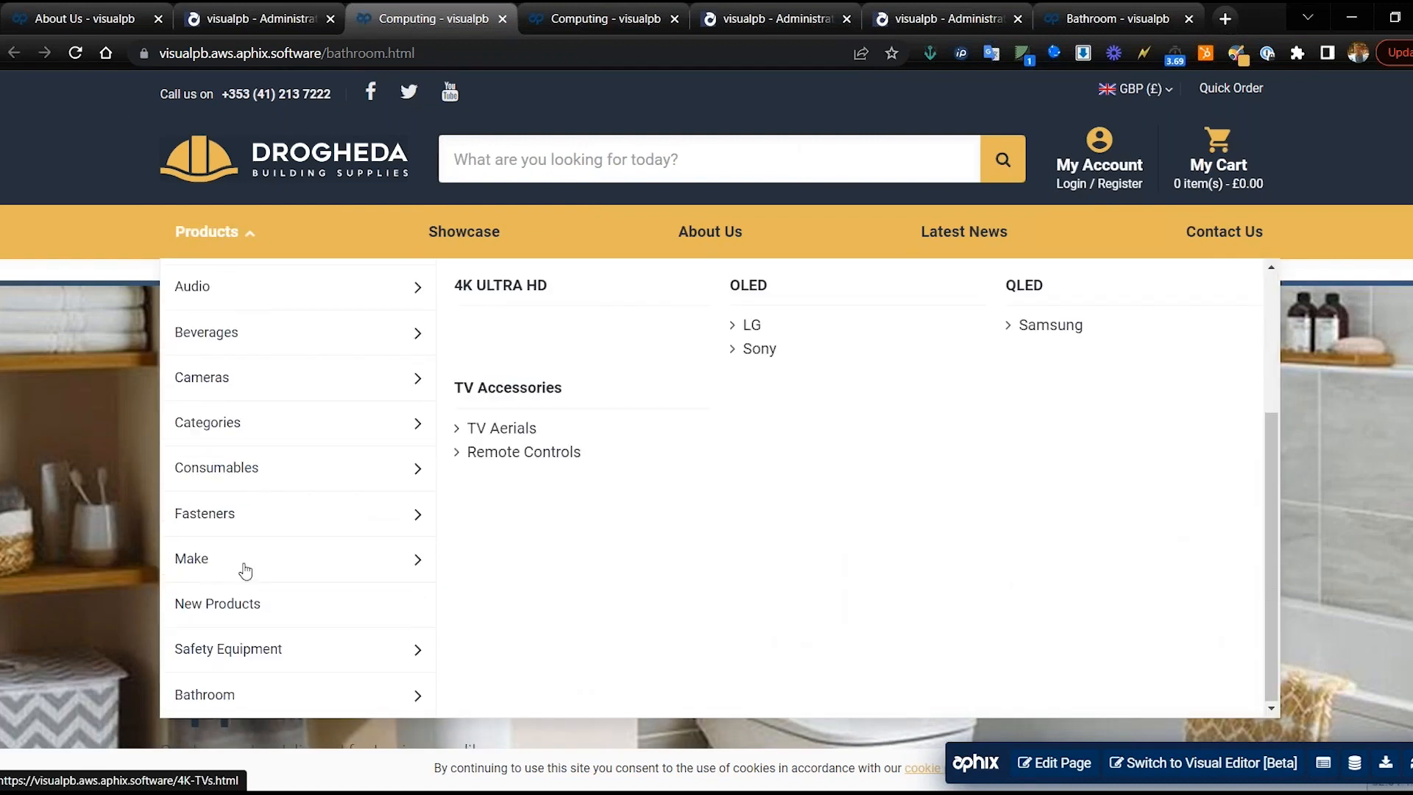
left_click(206, 705)
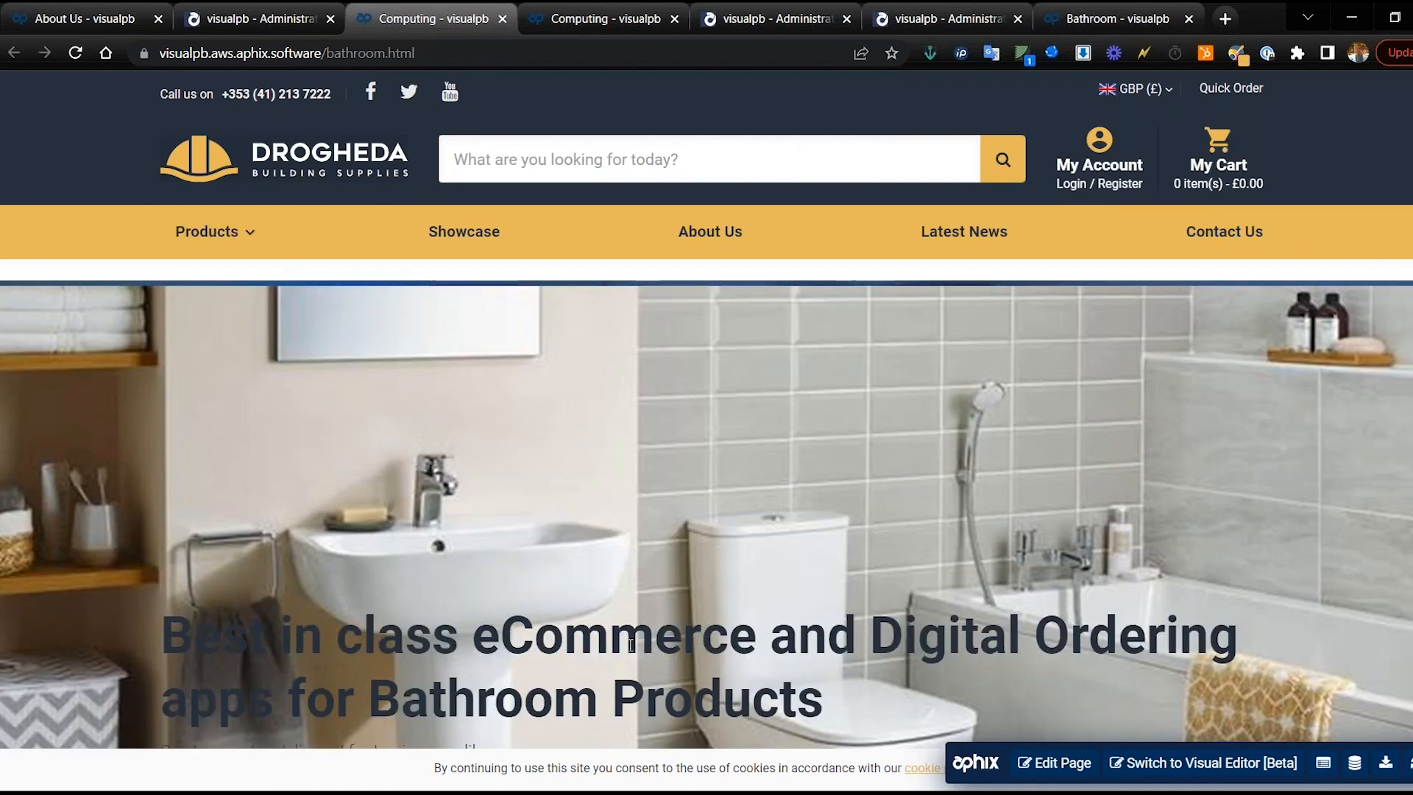
Step: Review the Bathroom landing page's banner, intro text and products slider, and the category list in the storefront navigation
scroll(631, 645, "down", 6)
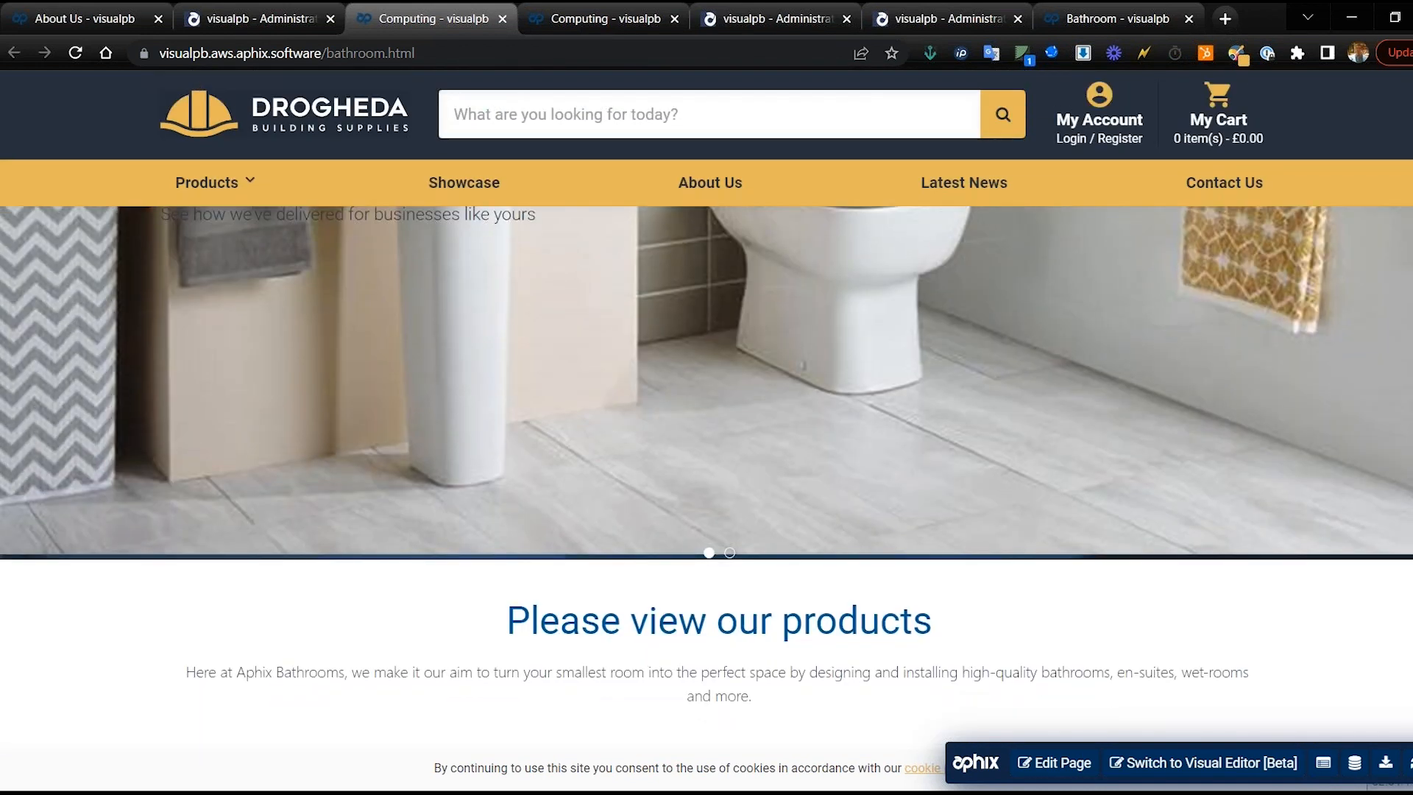
scroll(631, 645, "down", 3)
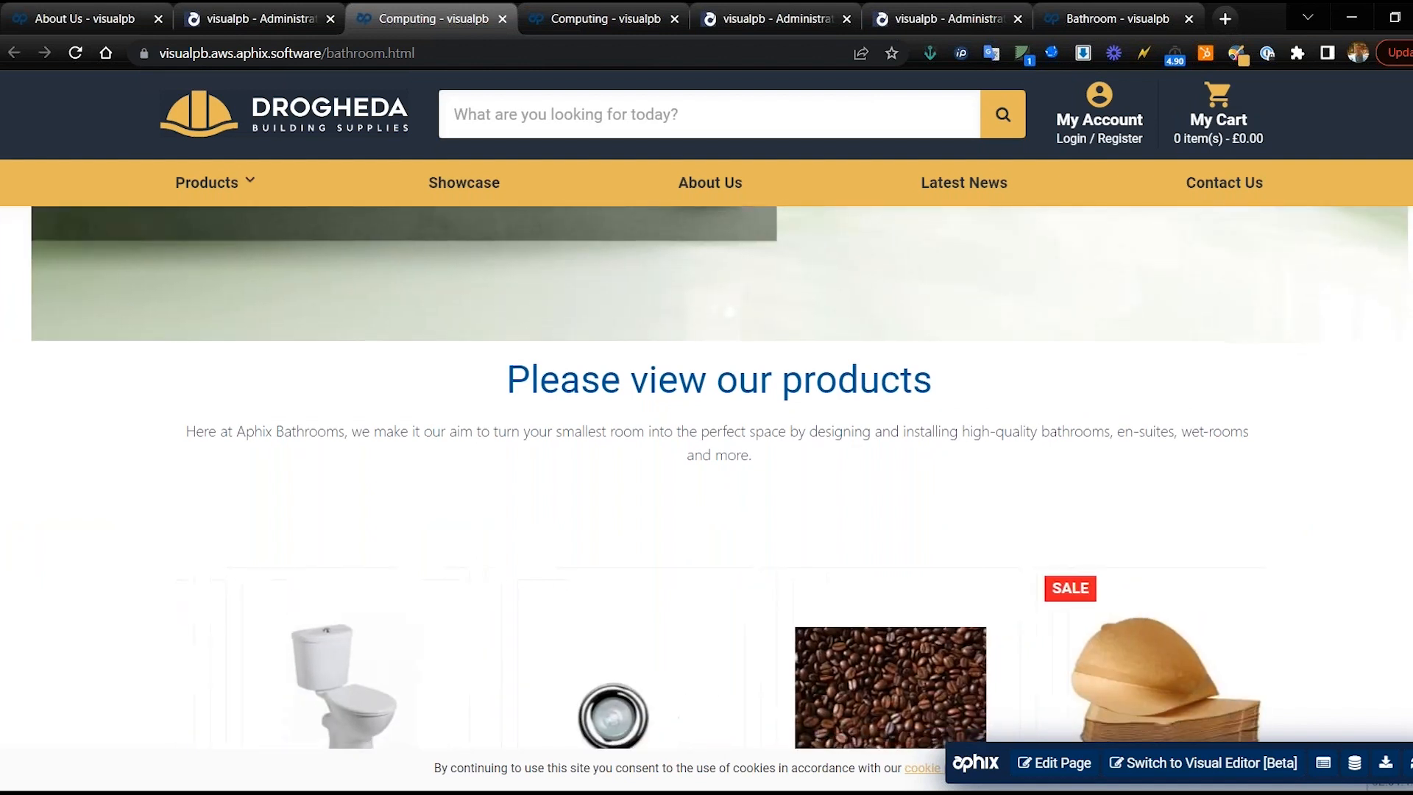
scroll(932, 509, "down", 2)
scroll(933, 509, "down", 2)
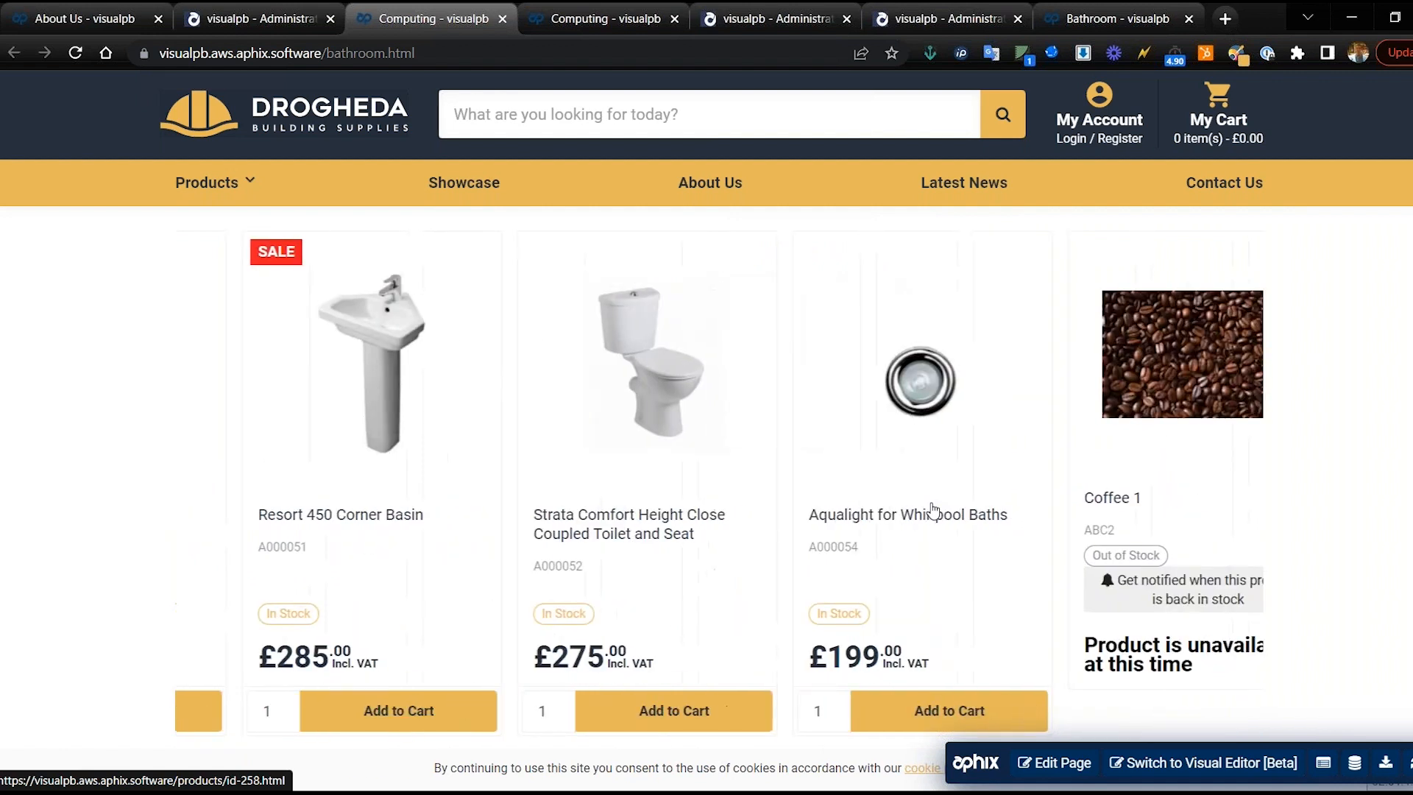
scroll(932, 509, "down", 3)
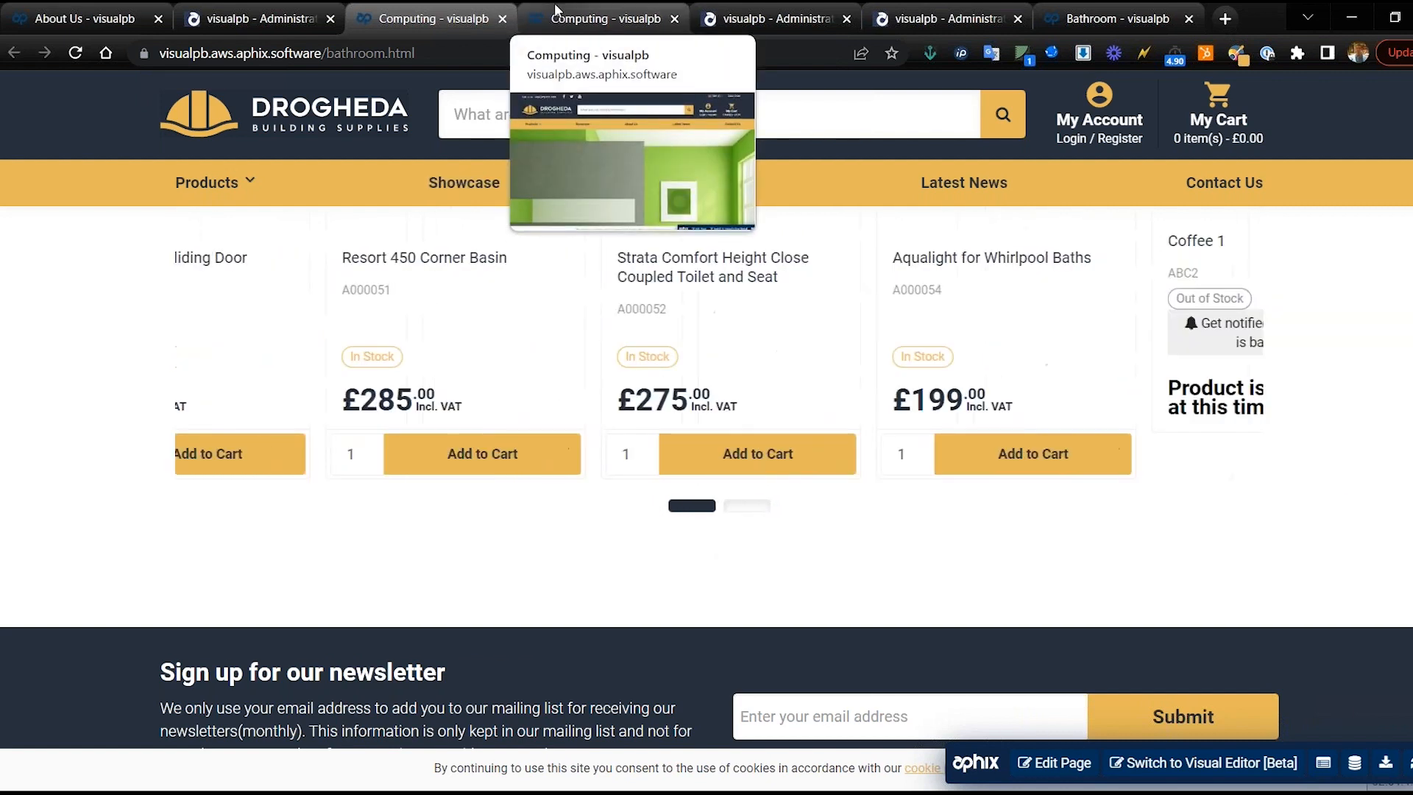
mouse_move(221, 182)
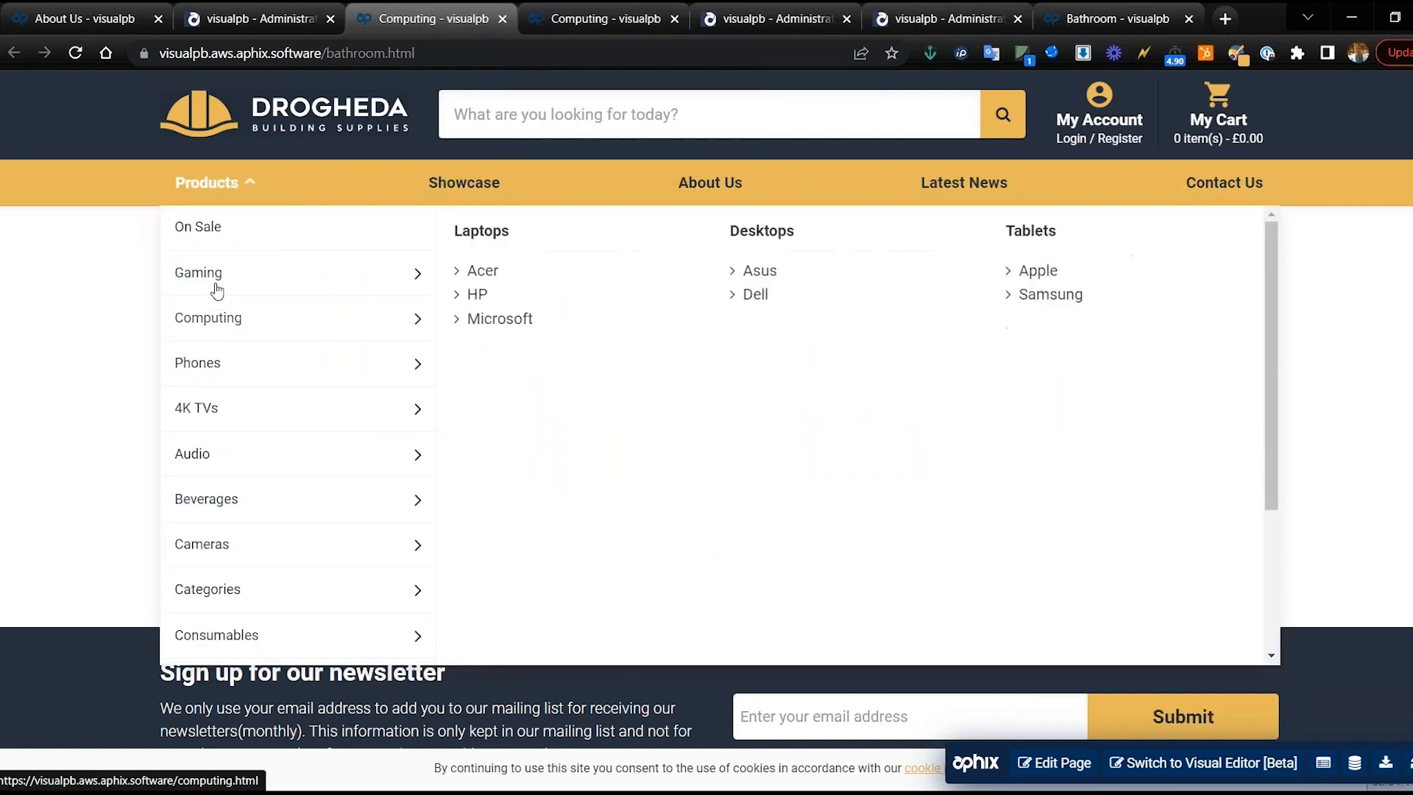
mouse_move(219, 321)
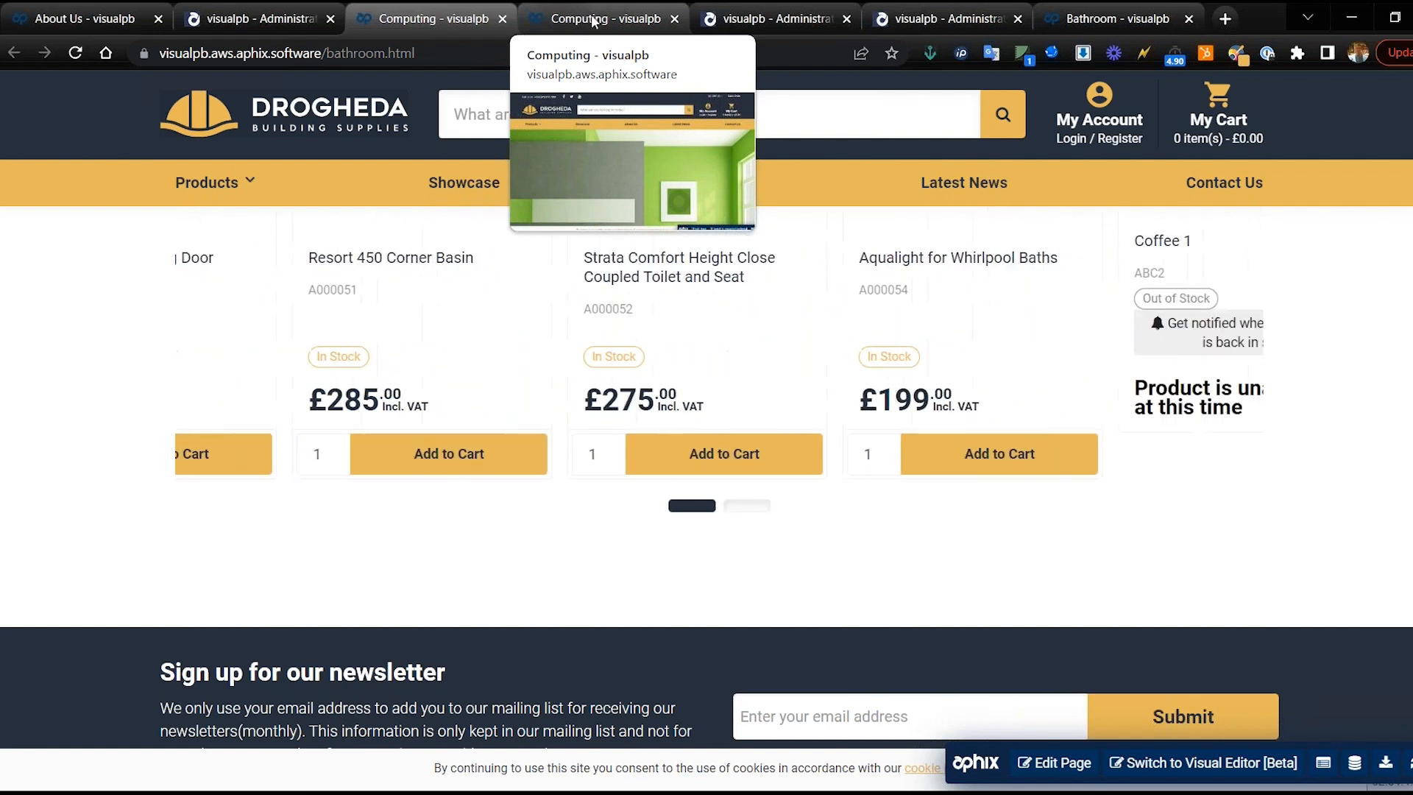
Step: In the shop administration, duplicate the published Bathroom page and open the copy's general settings for editing
left_click(270, 21)
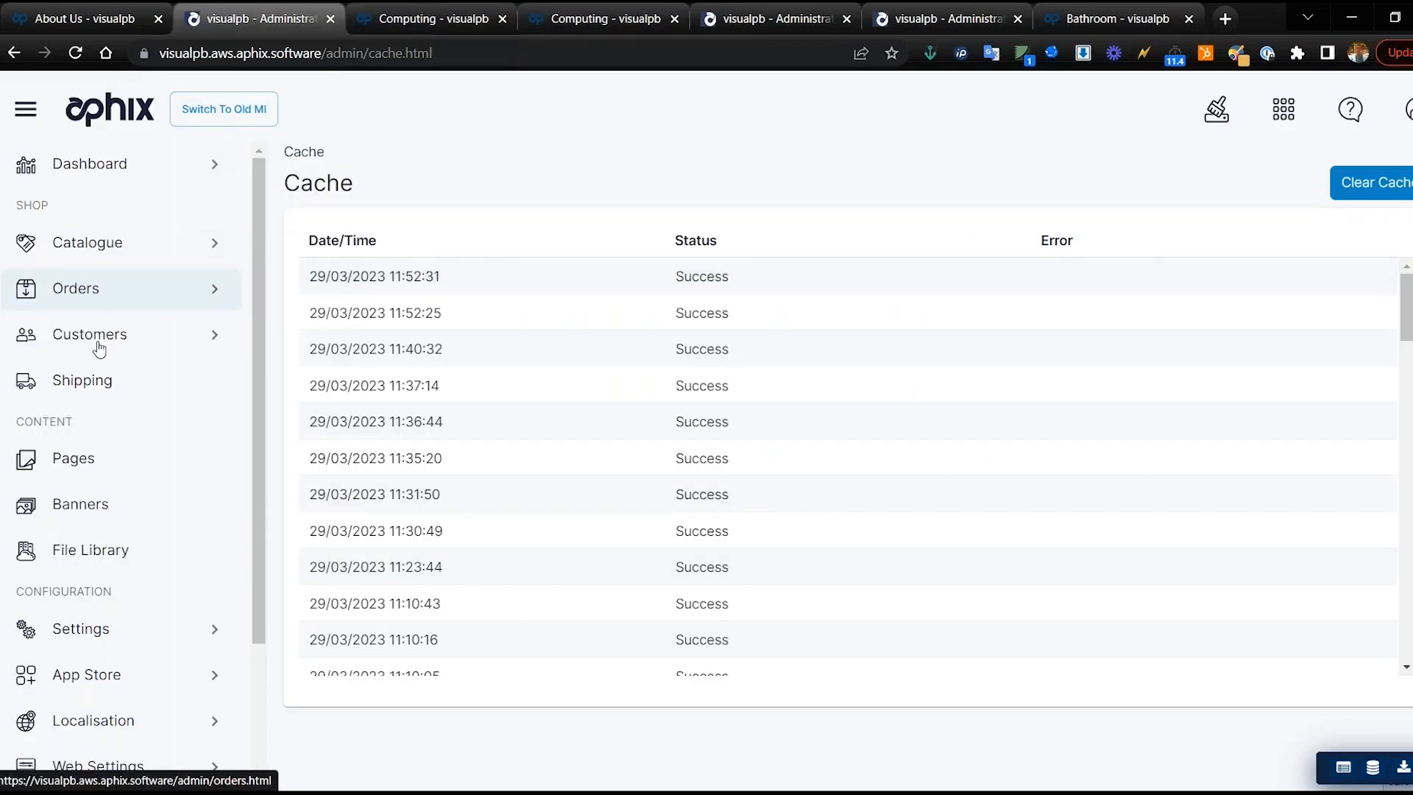
left_click(94, 461)
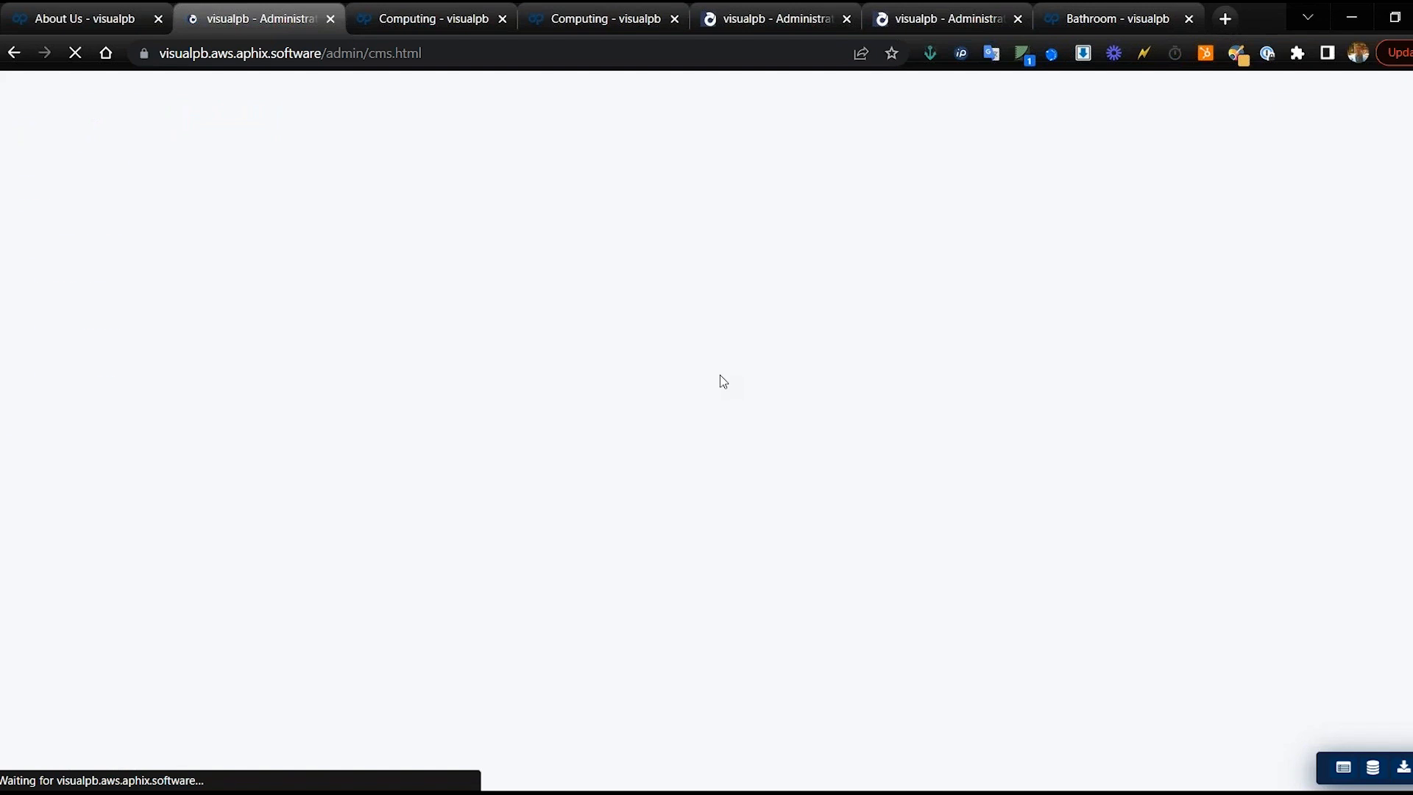
left_click(339, 328)
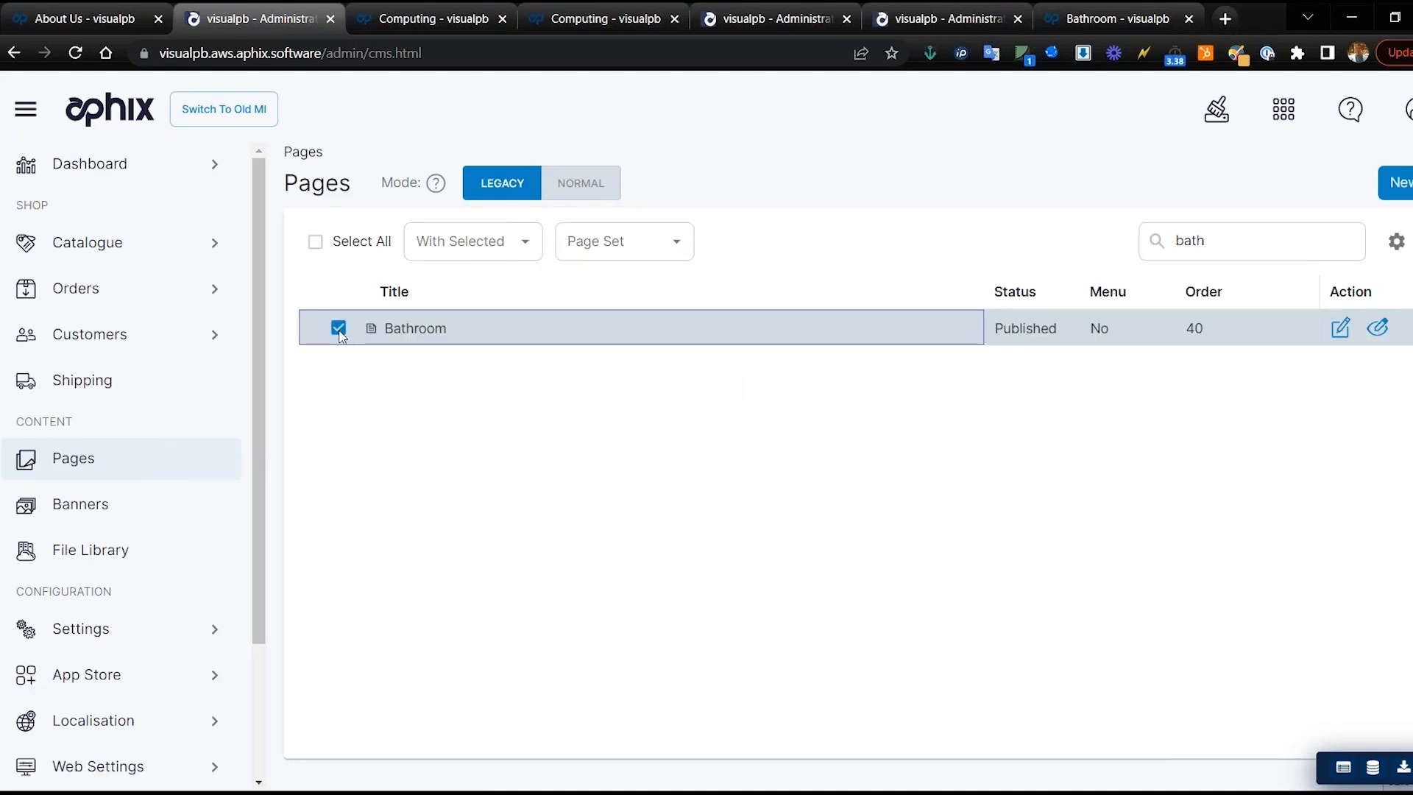
left_click(522, 242)
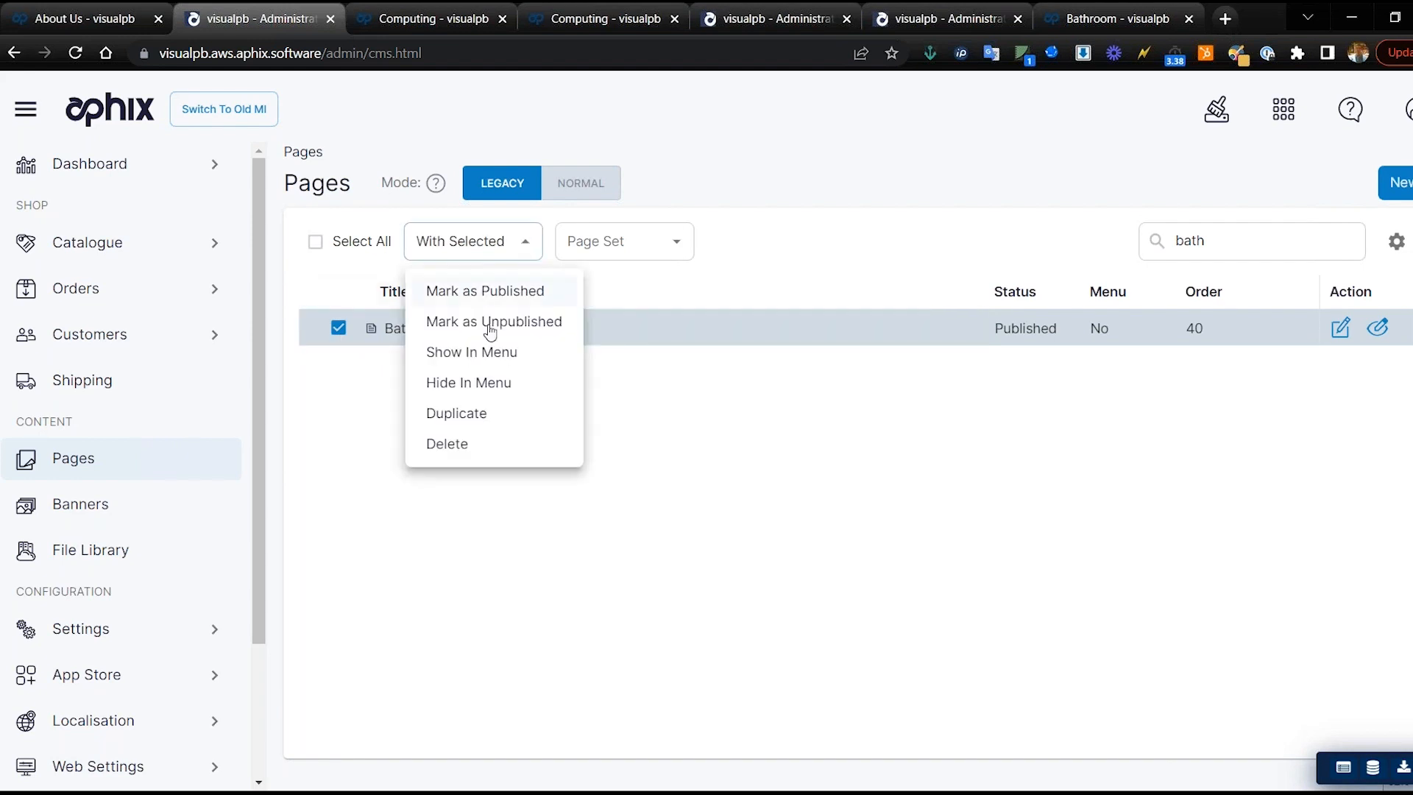
left_click(800, 257)
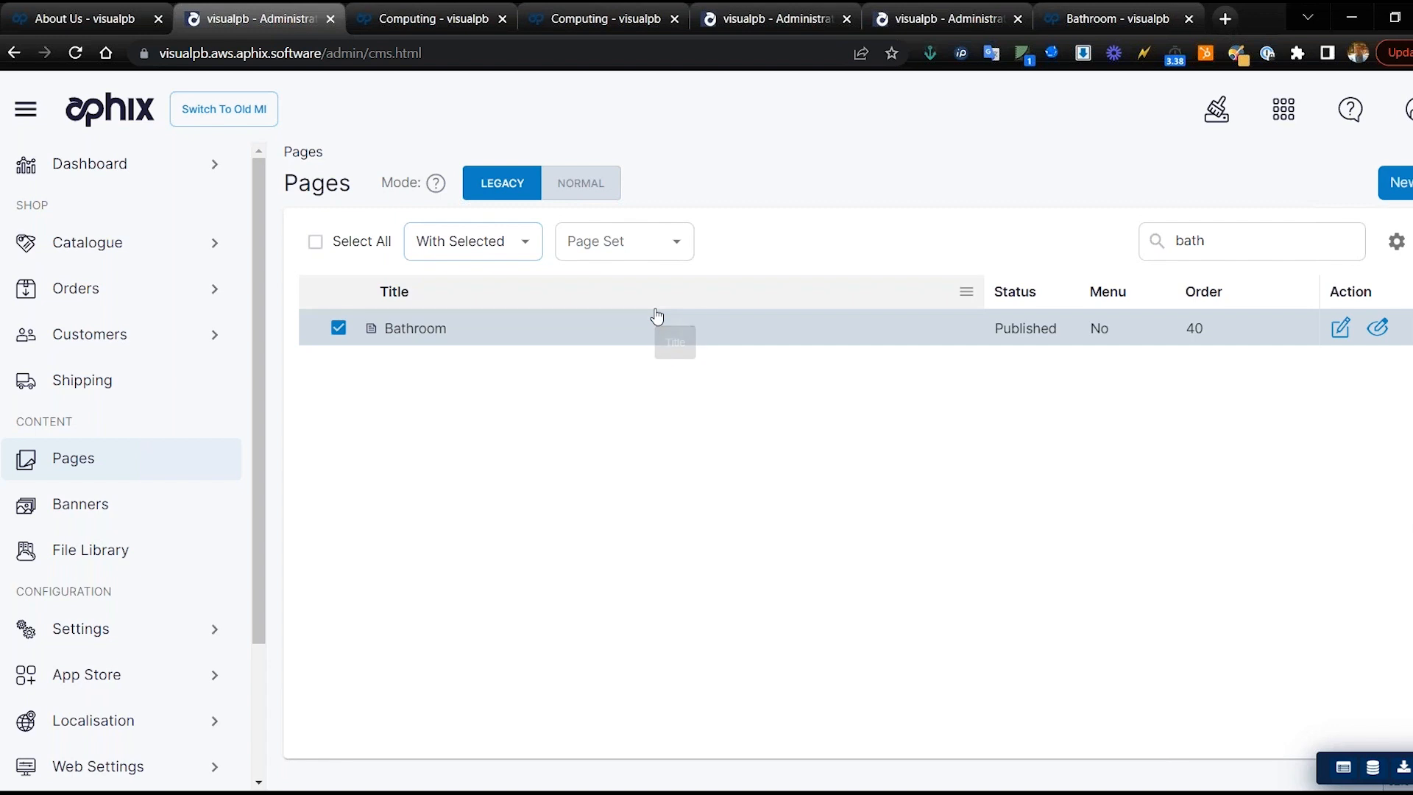
left_click(507, 248)
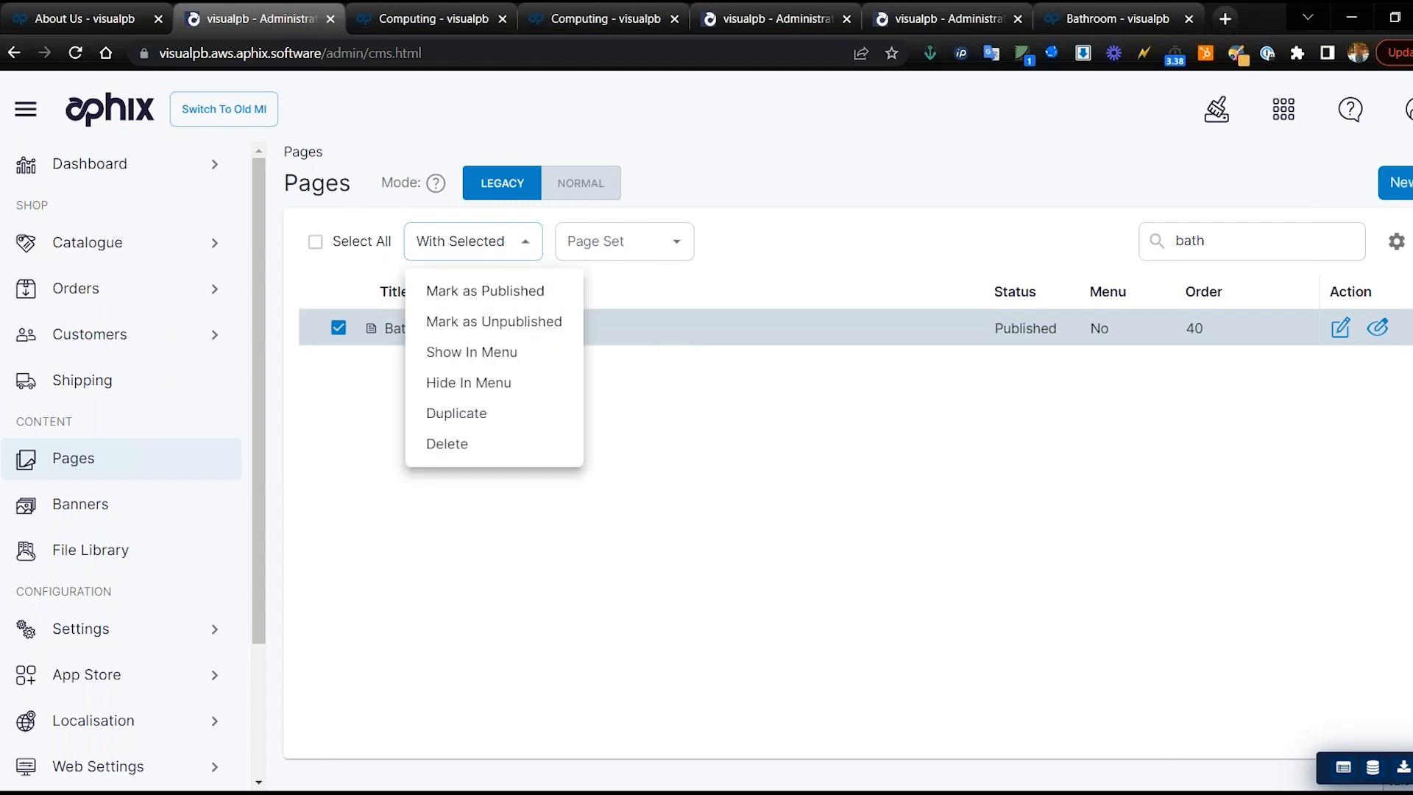
left_click(476, 412)
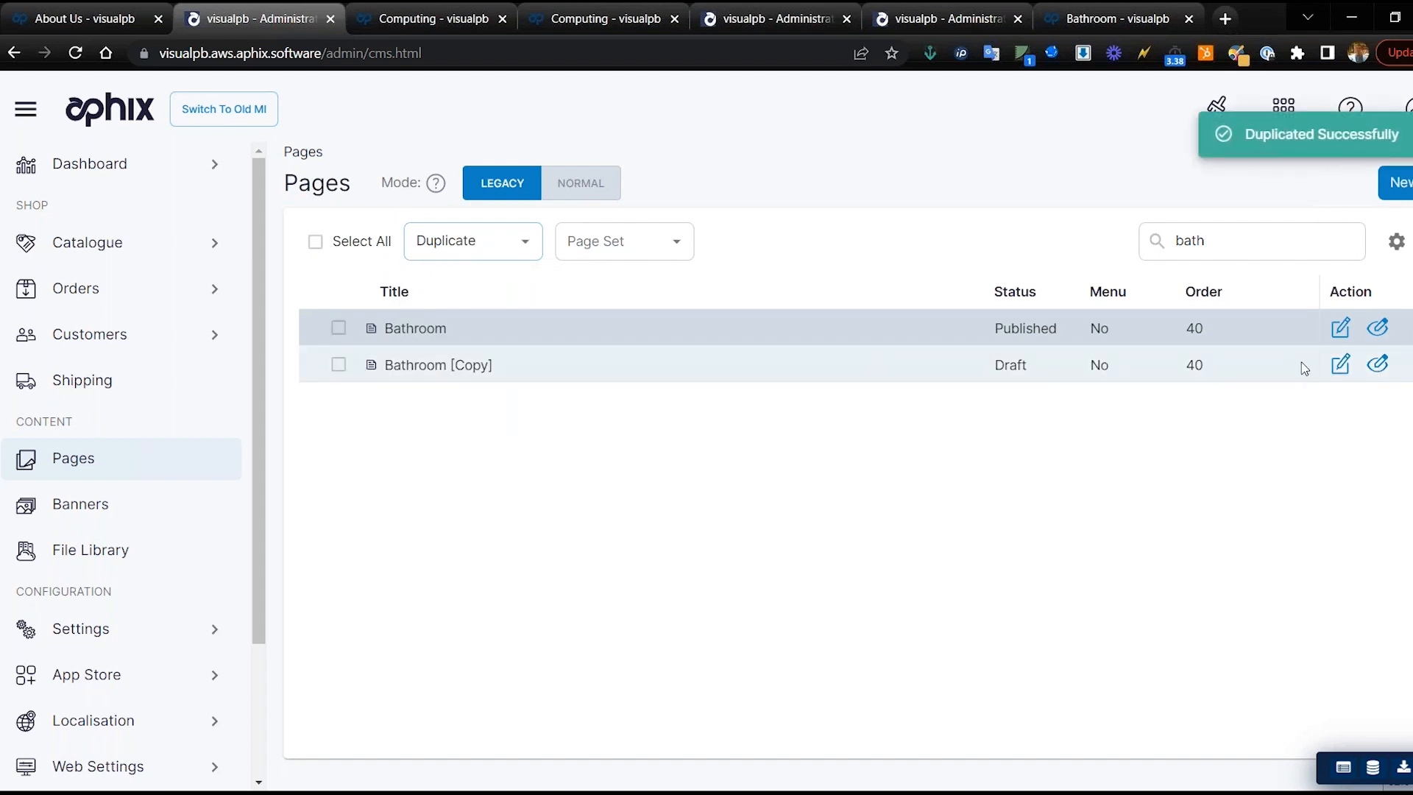
left_click(1338, 366)
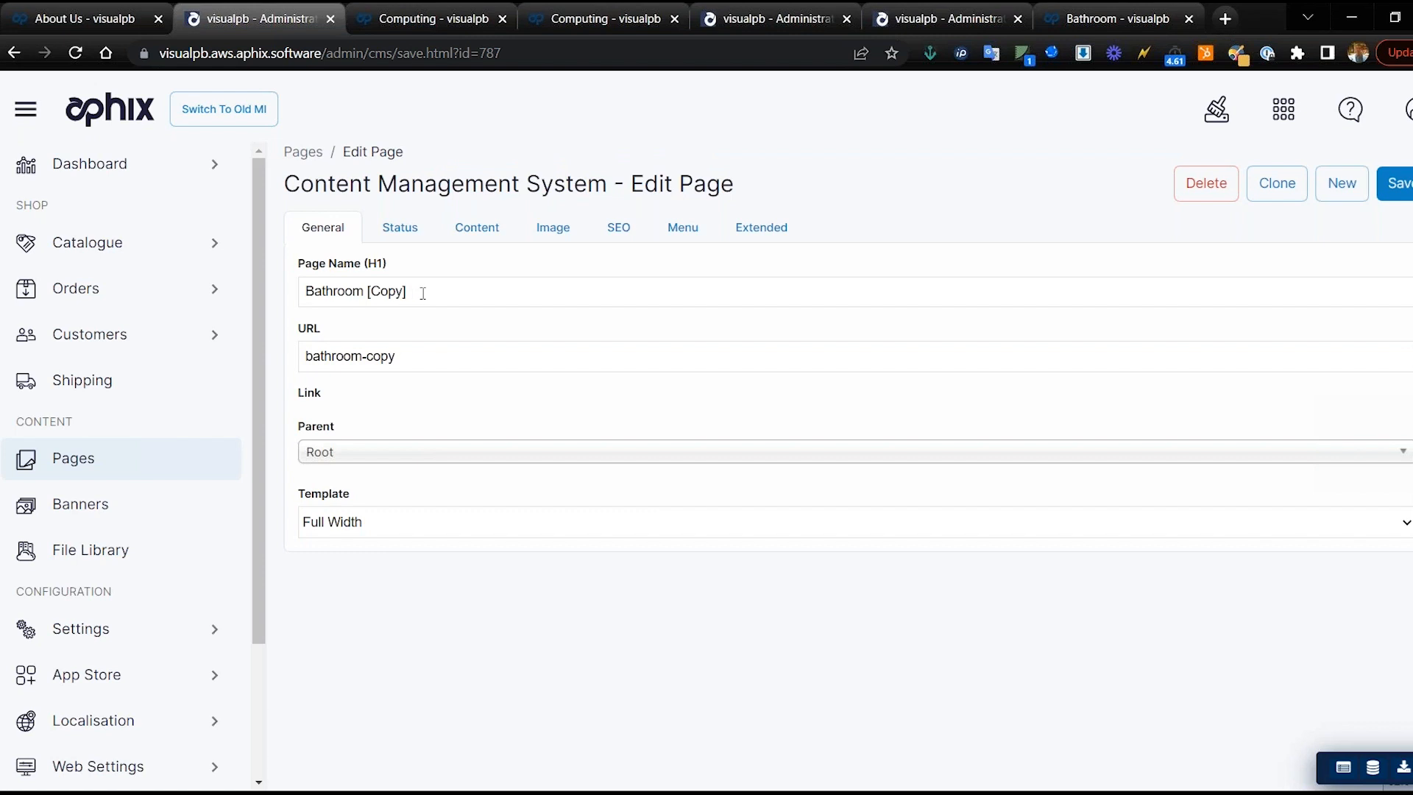
left_click_drag(422, 293, 285, 317)
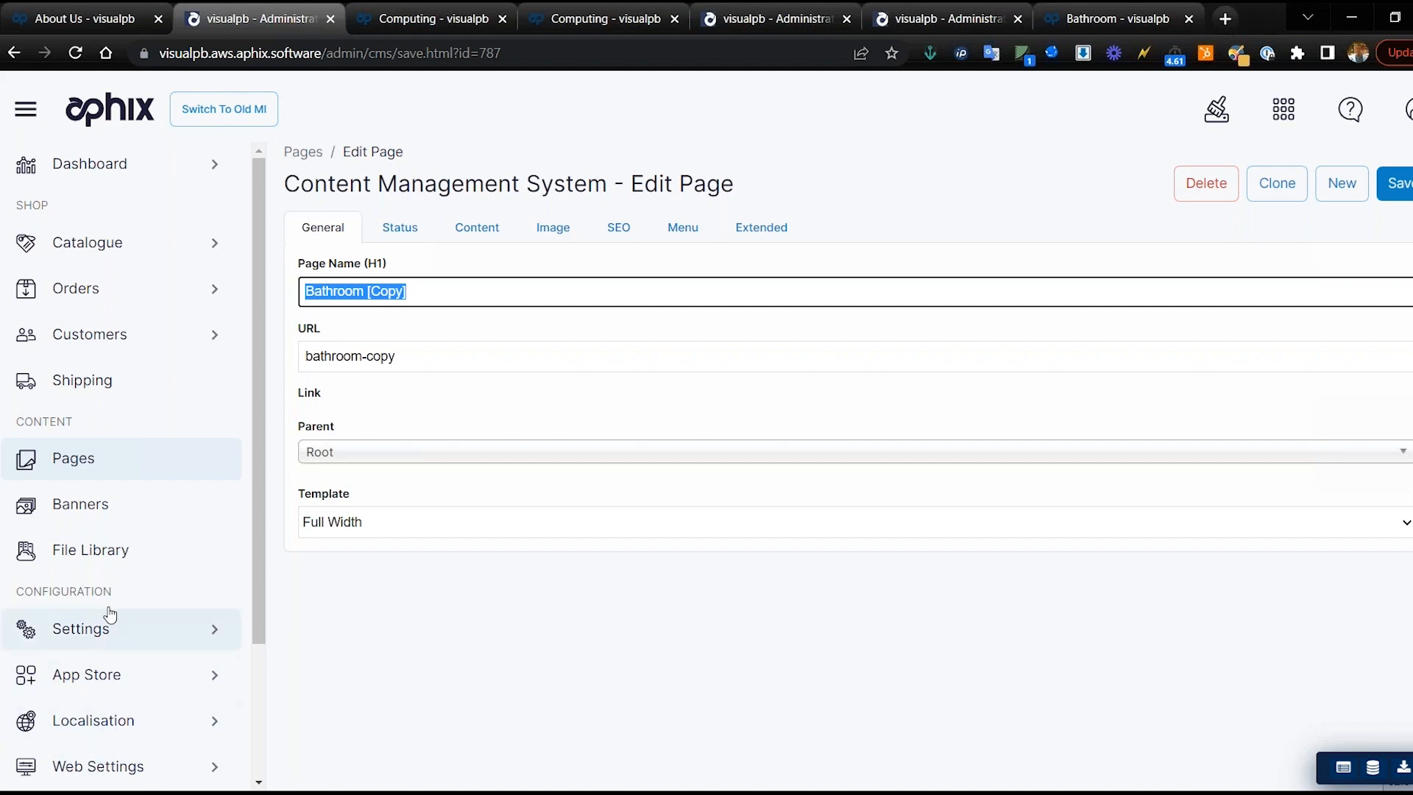
Step: Search the pages for "sales", open the Sales / Black Friday page for editing and check its menu, status and general settings
left_click(65, 460)
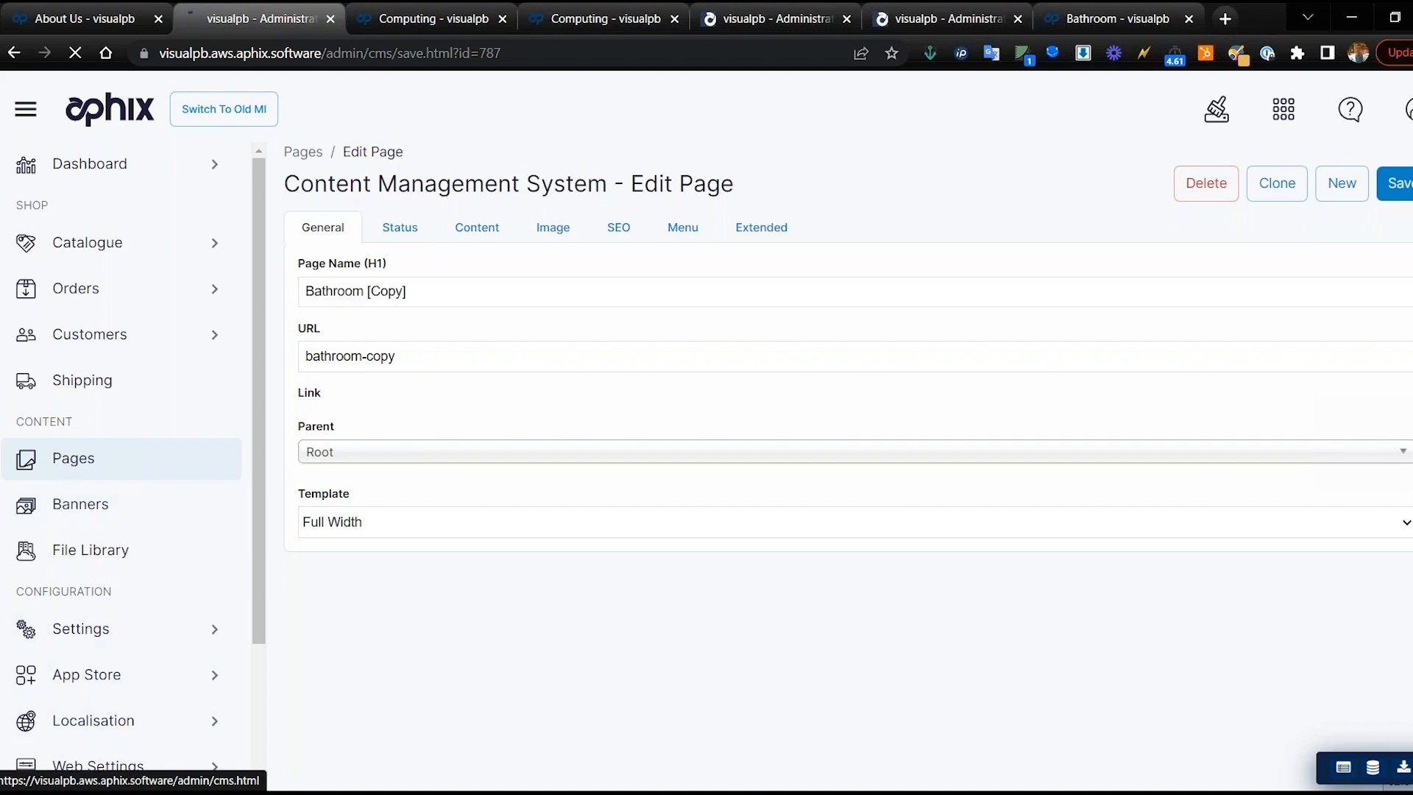
double_click(1235, 248)
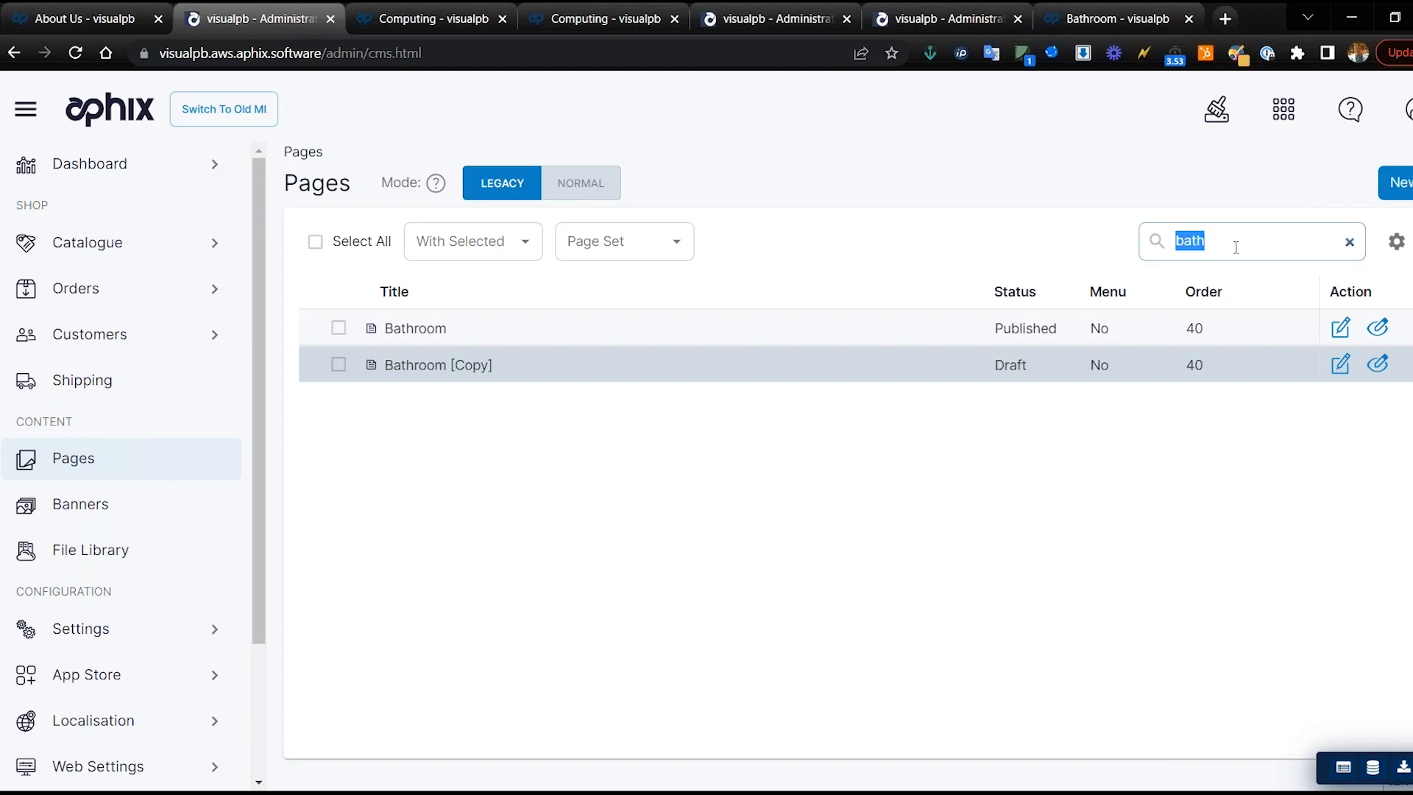
type("sales")
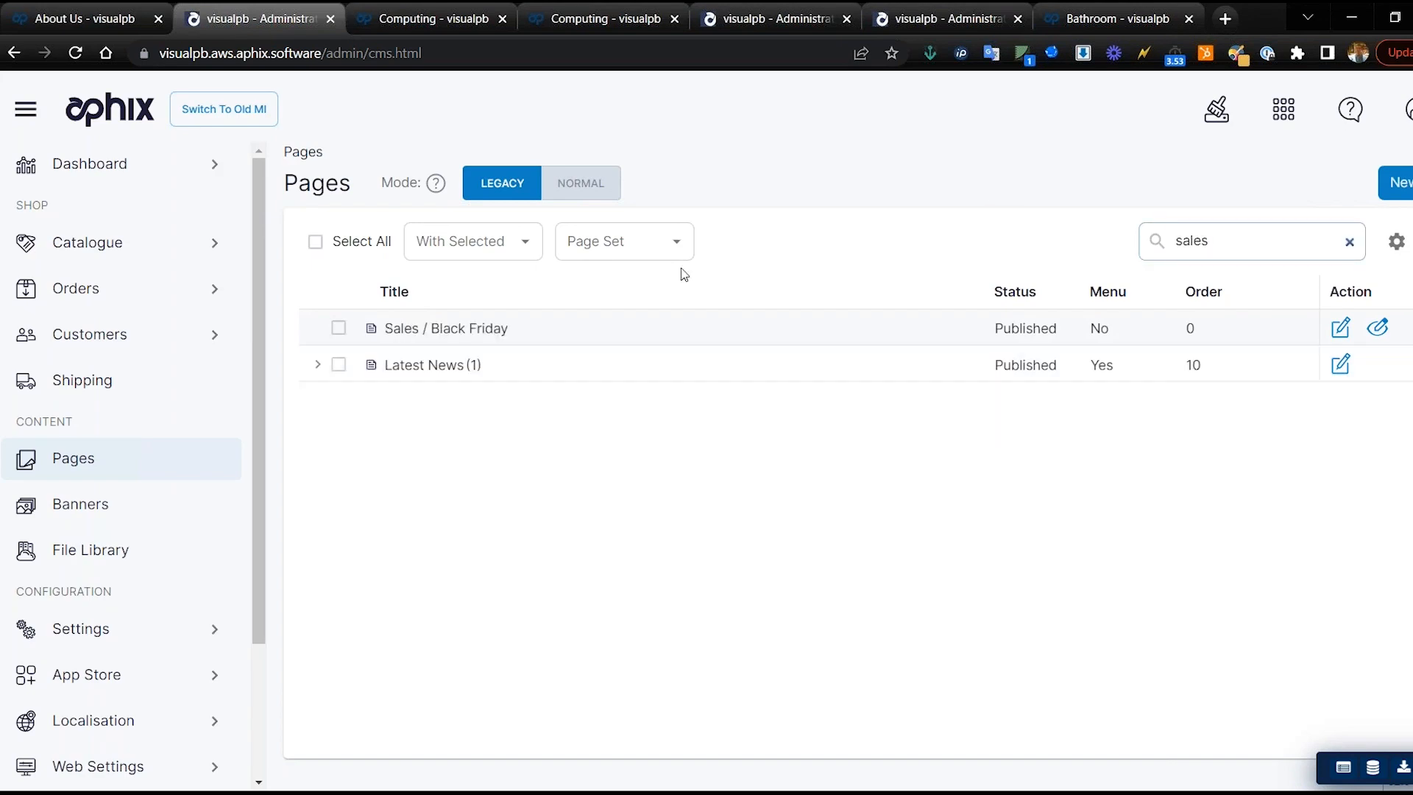
left_click(1341, 327)
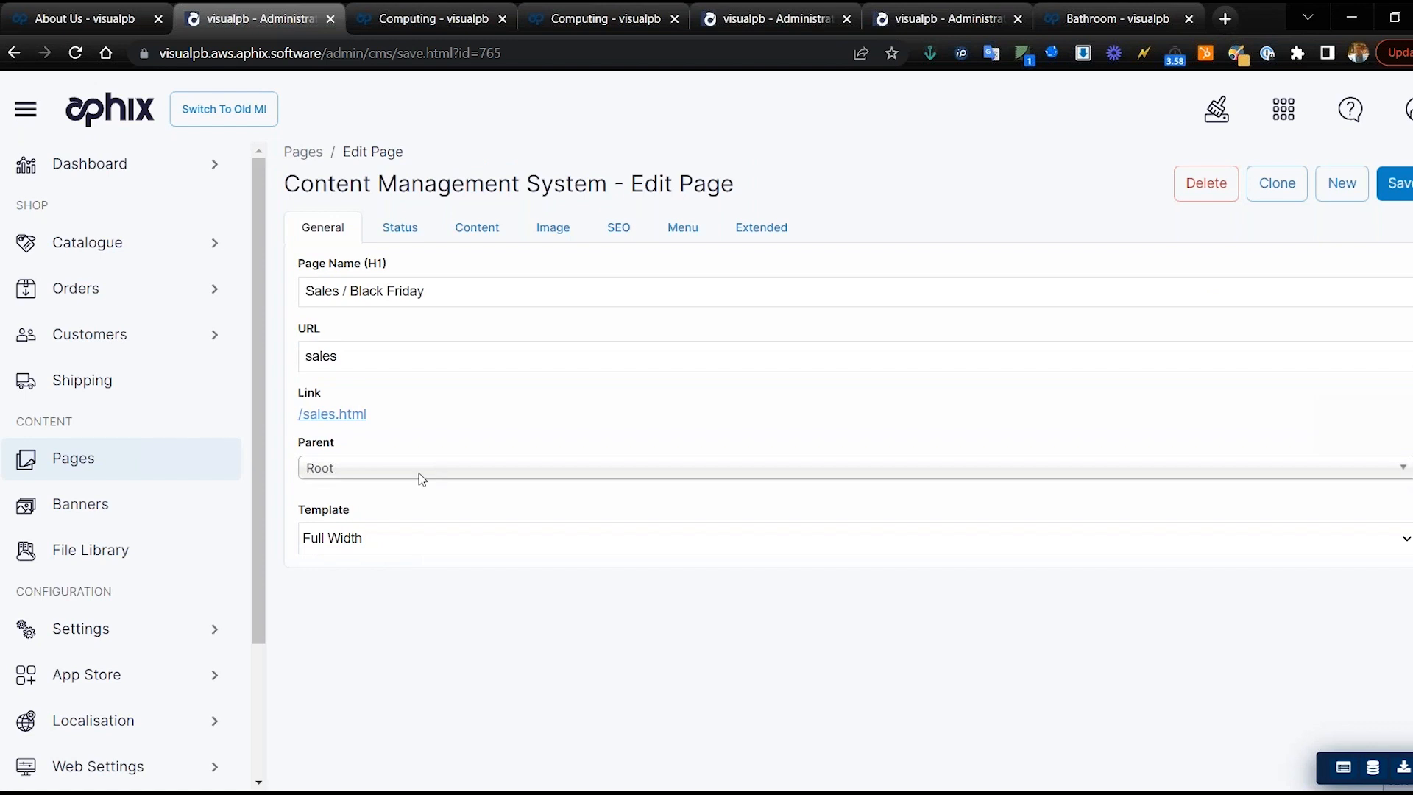
left_click(666, 240)
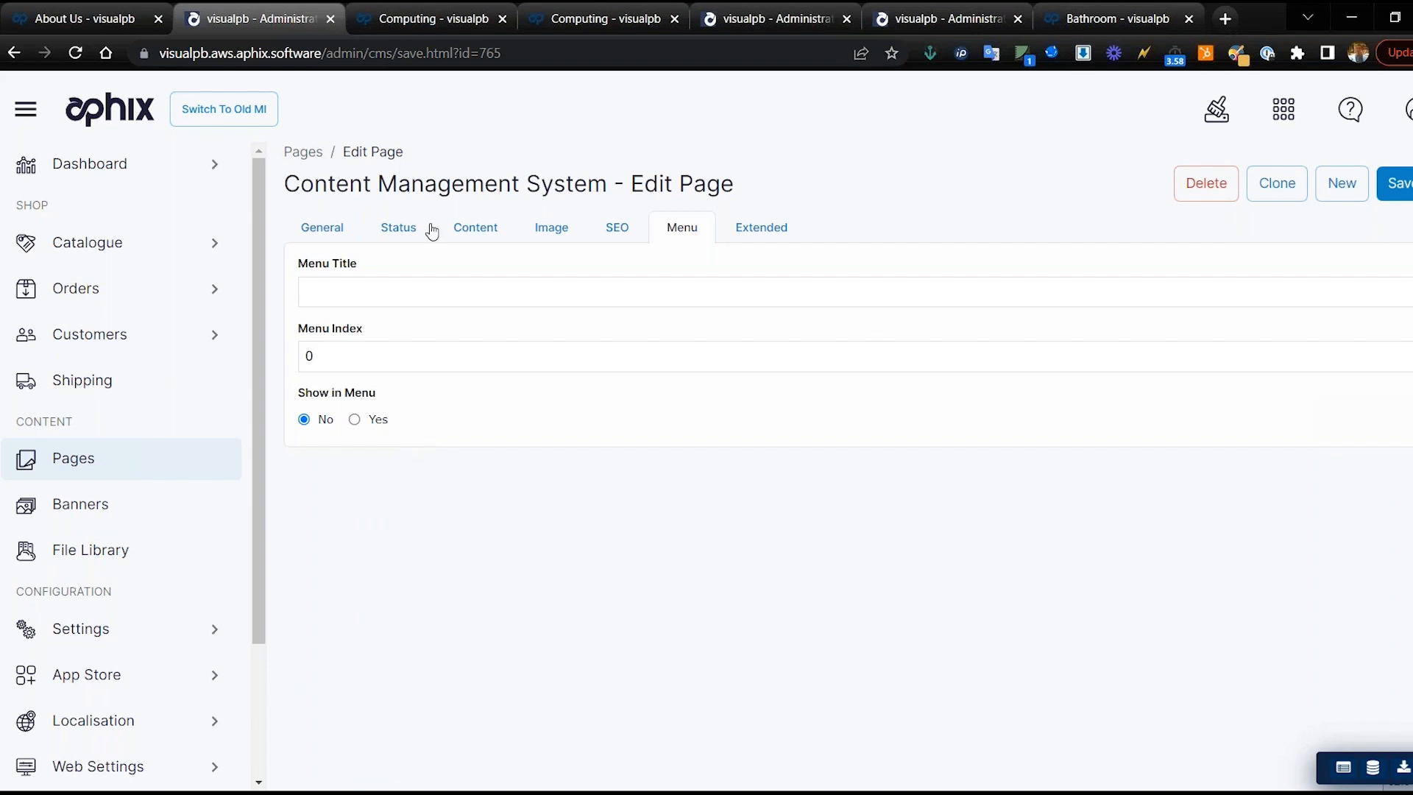
left_click(391, 233)
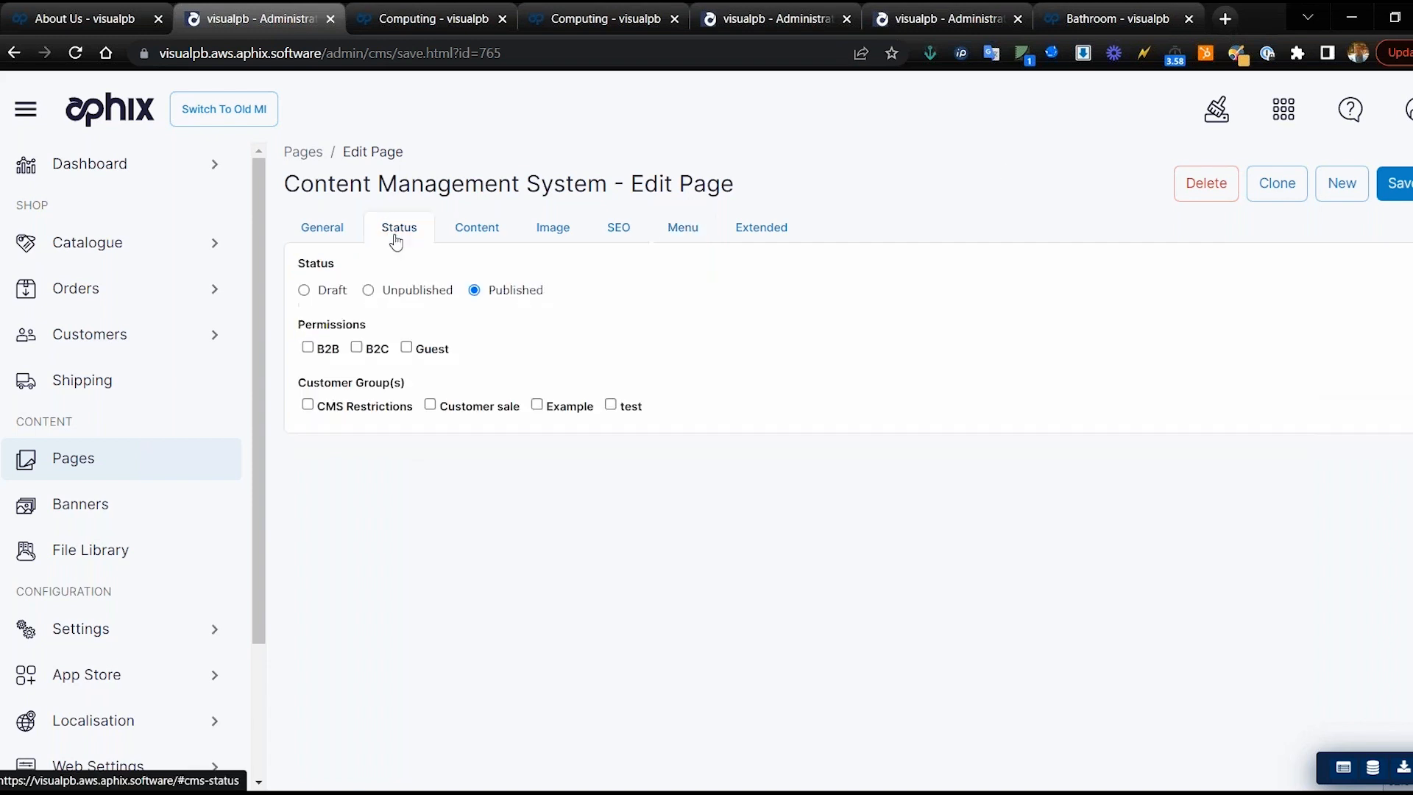
left_click(339, 232)
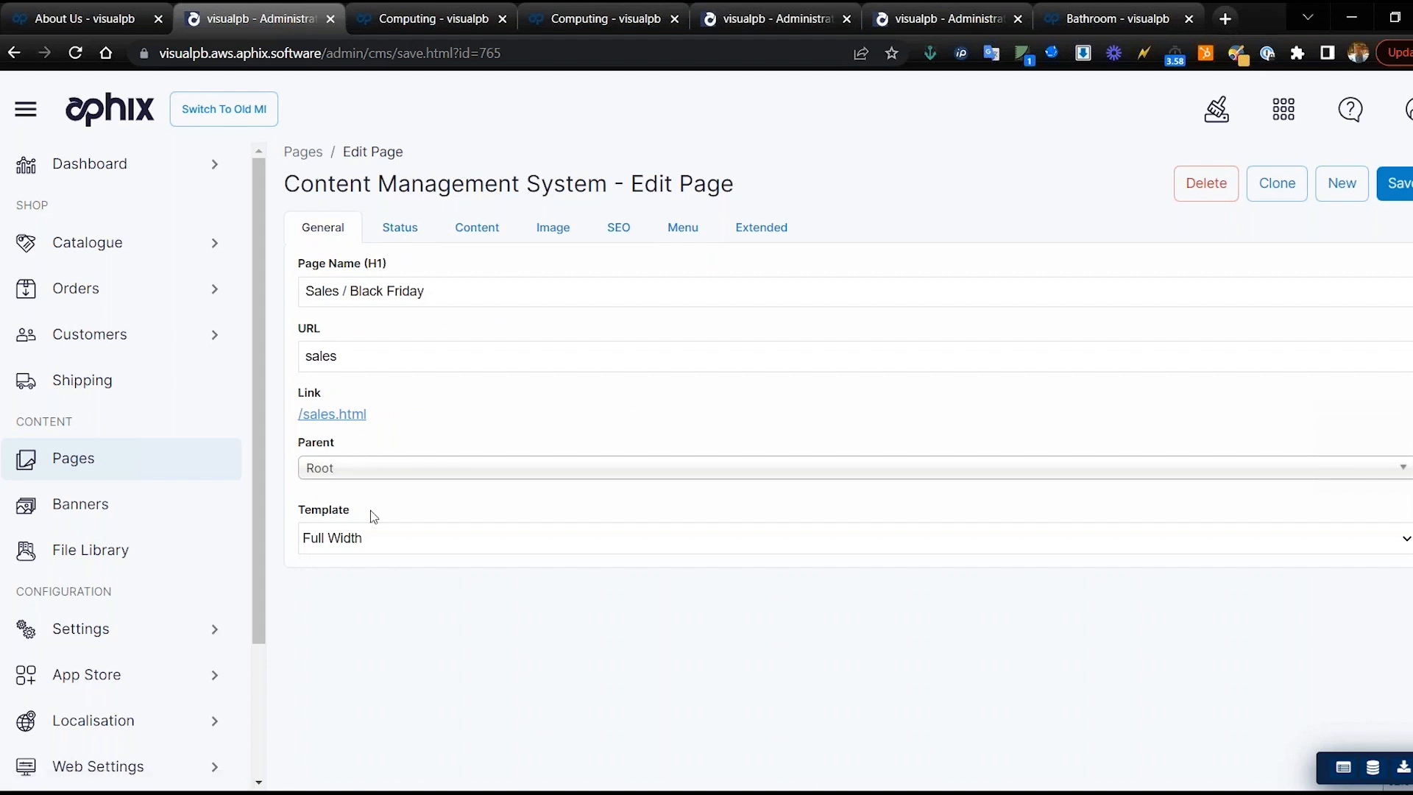
Step: Open the Sales / Black Friday page through its /sales.html link and close the leftover Computing, administration and Bathroom browser tabs
left_click(331, 414)
left_click(587, 18)
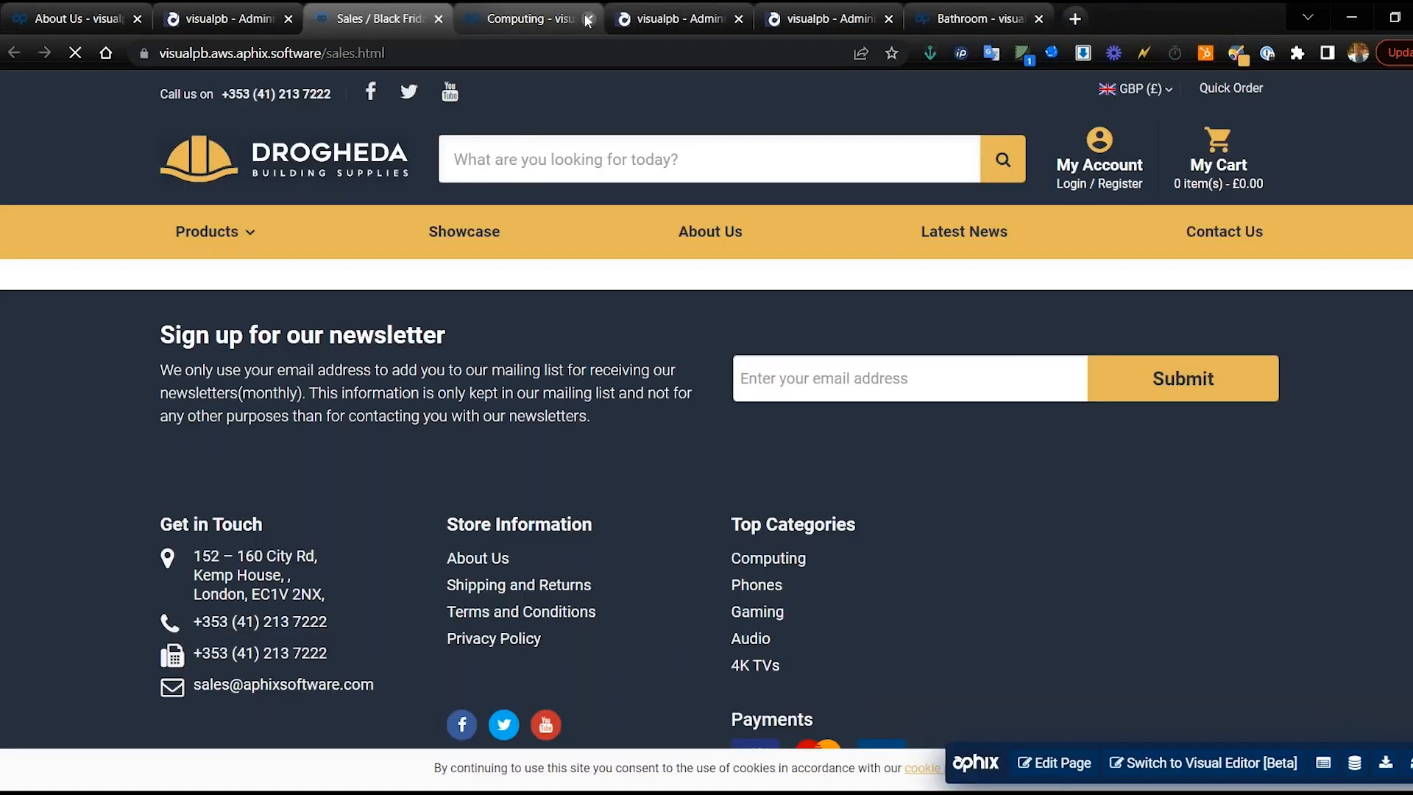
left_click(587, 18)
left_click(587, 18)
left_click(587, 19)
left_click(587, 18)
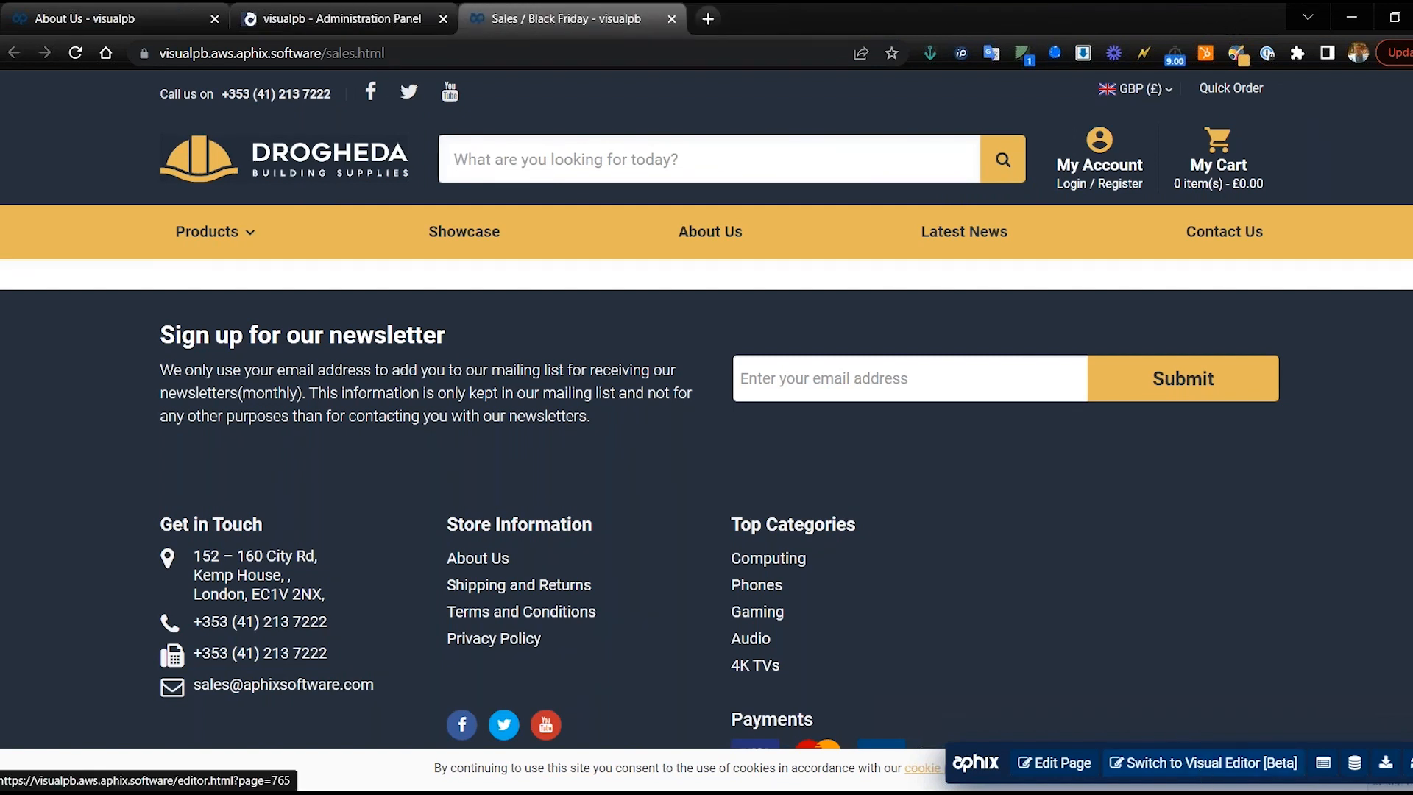
Step: Open the Sales / Black Friday page in the Visual Editor and insert a Full Width section with Contained turned off
left_click(1203, 762)
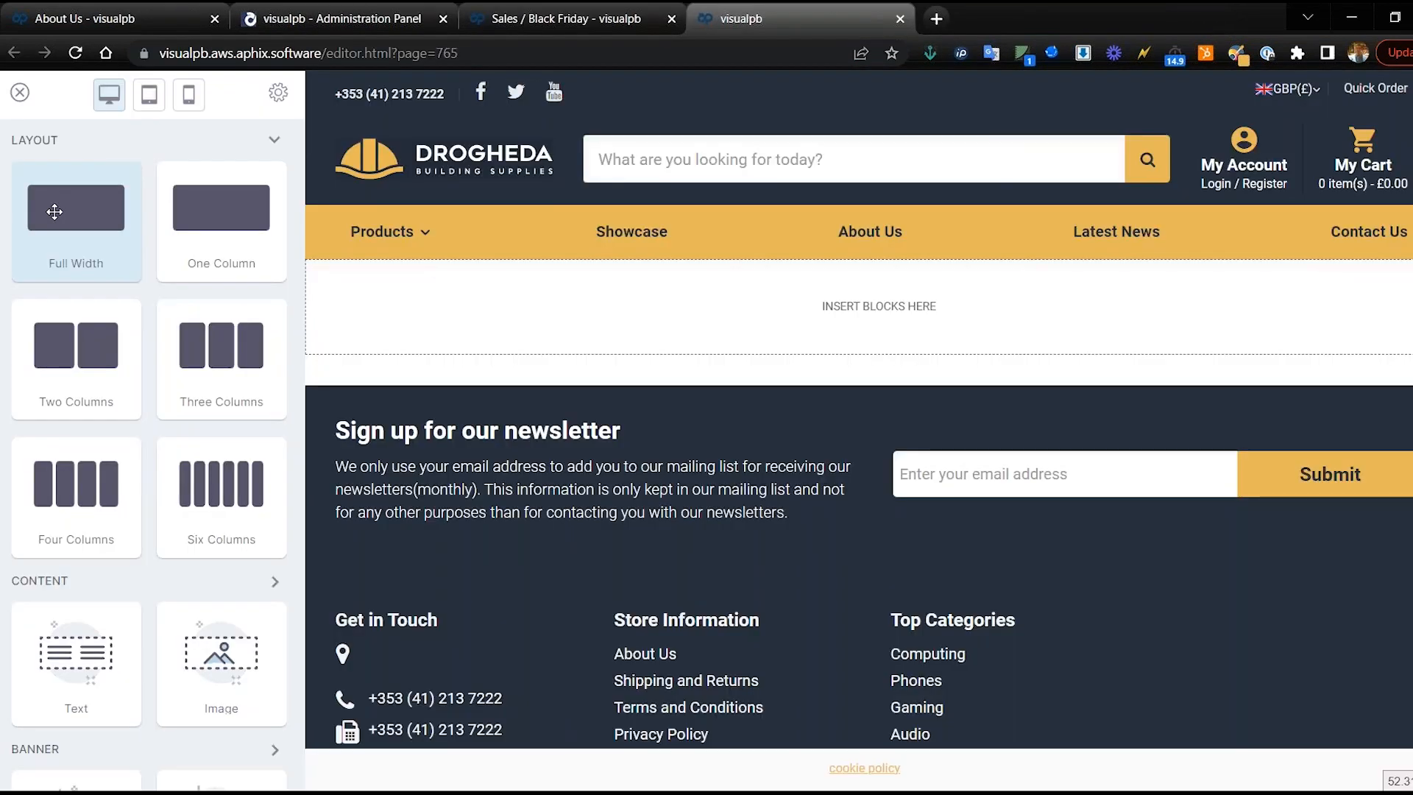
left_click_drag(55, 212, 509, 293)
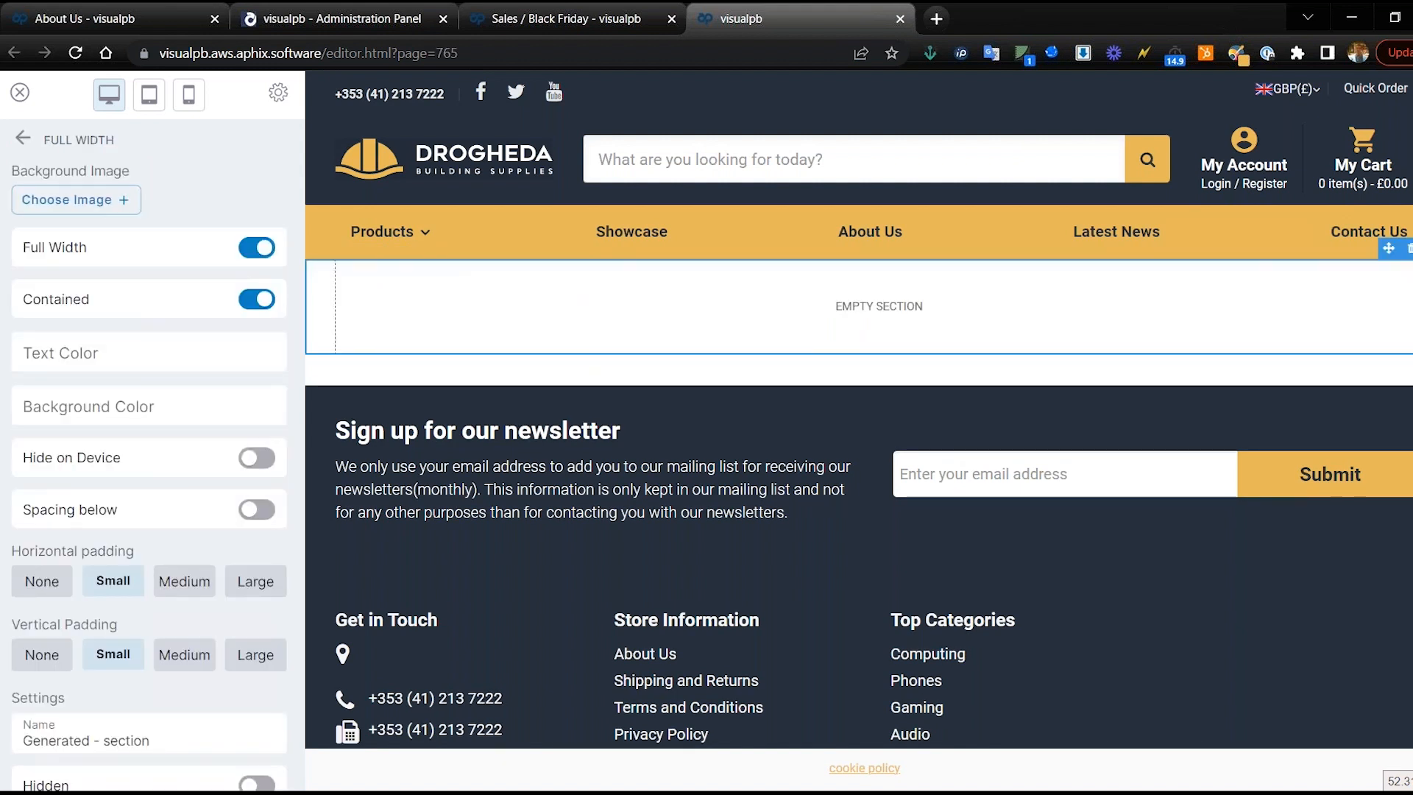
left_click(256, 303)
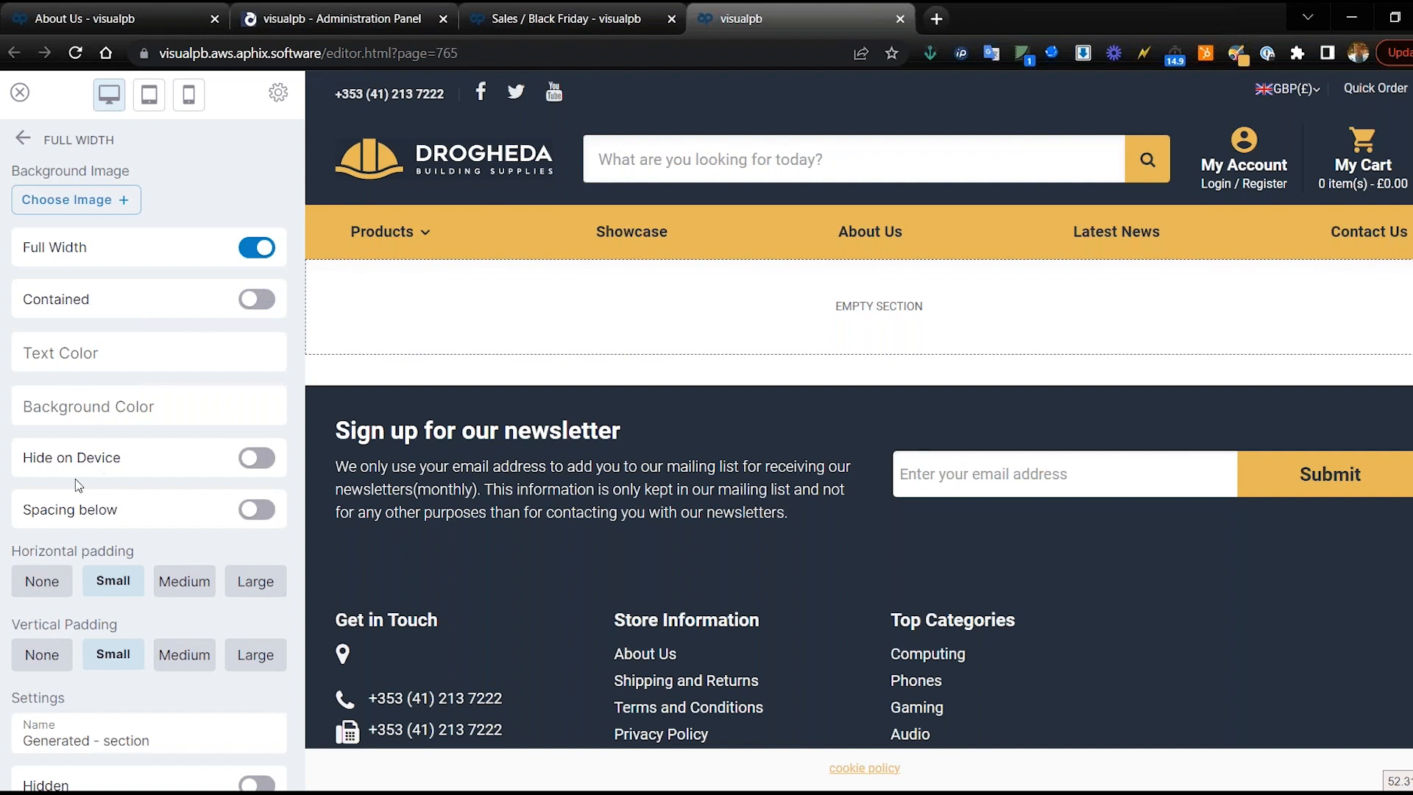
Step: Set the full-width section's background color to black, #000000
left_click(70, 412)
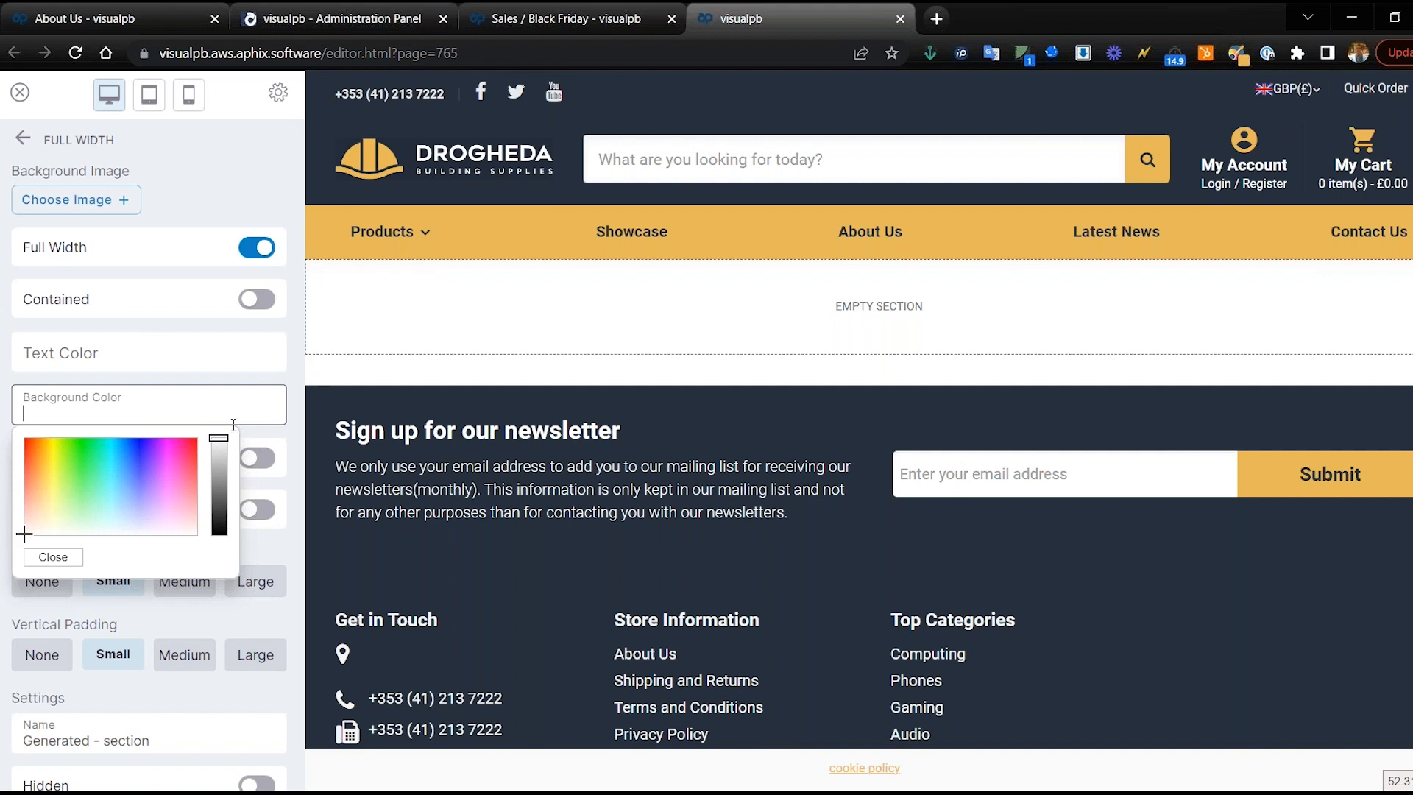
left_click_drag(219, 441, 237, 550)
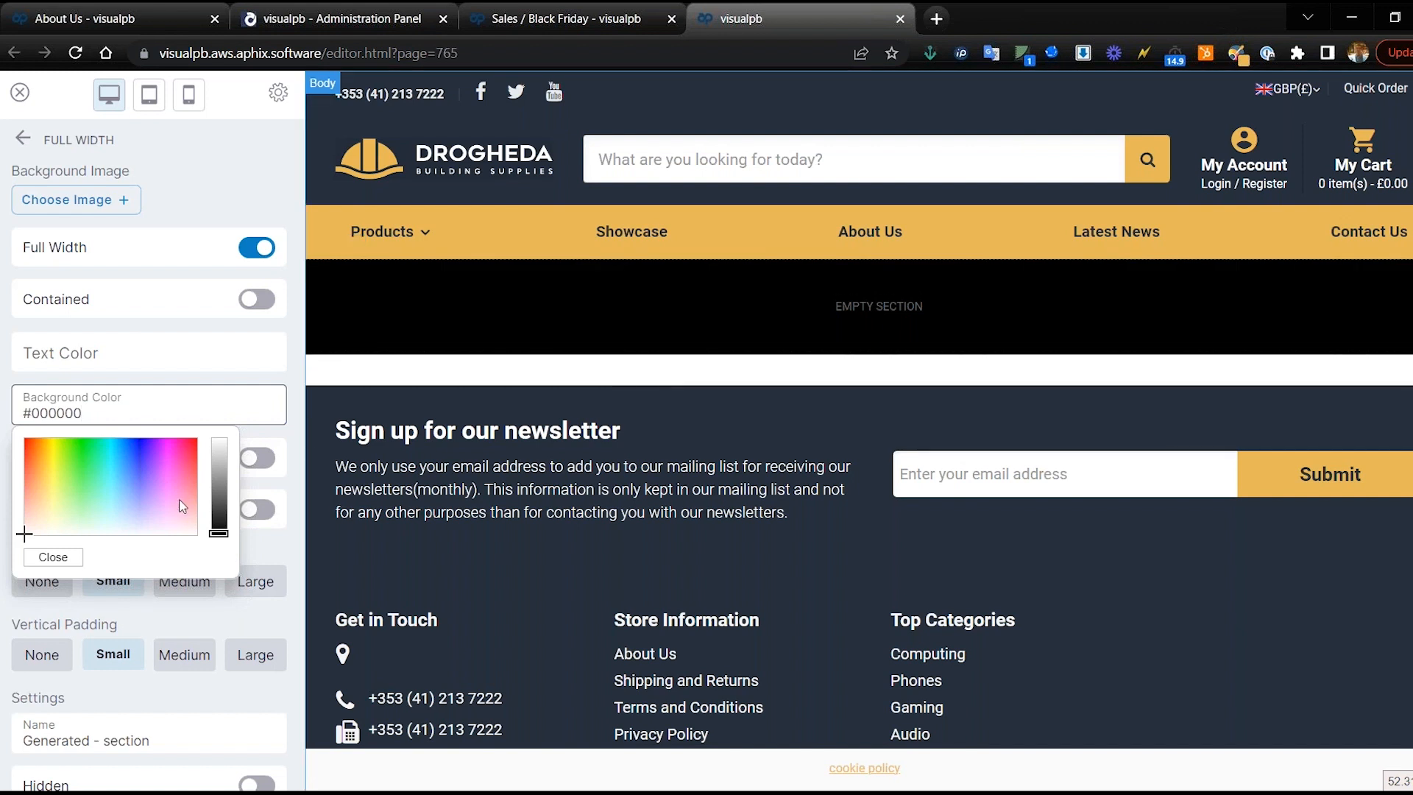
left_click(261, 557)
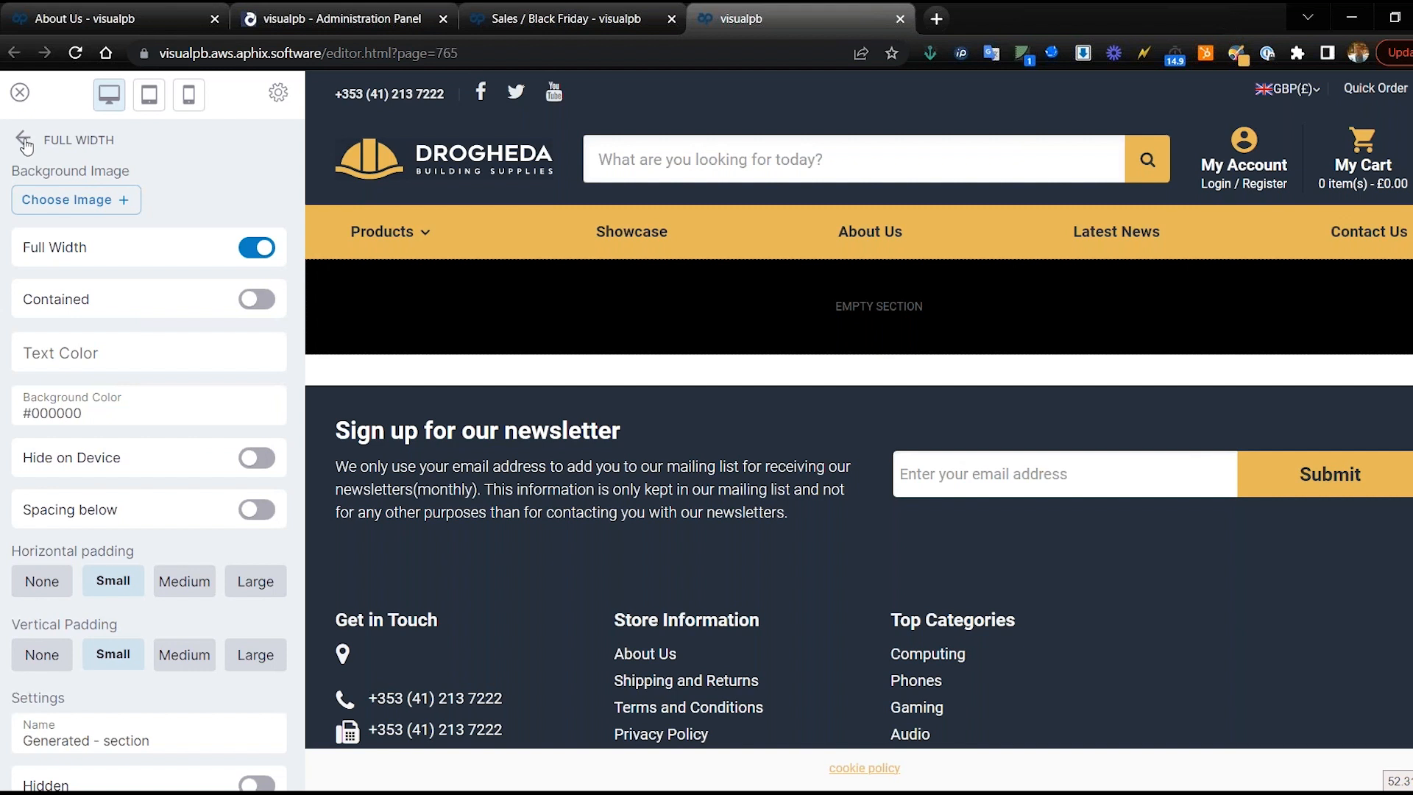
Step: Insert a Slider Hero element into the empty black full-width section and assign it the Black Friday banner set
left_click(26, 145)
scroll(129, 441, "down", 5)
scroll(75, 235, "down", 4)
mouse_move(213, 348)
left_mouse_down()
mouse_move(480, 365)
mouse_move(497, 342)
mouse_move(494, 320)
mouse_move(224, 345)
left_mouse_up()
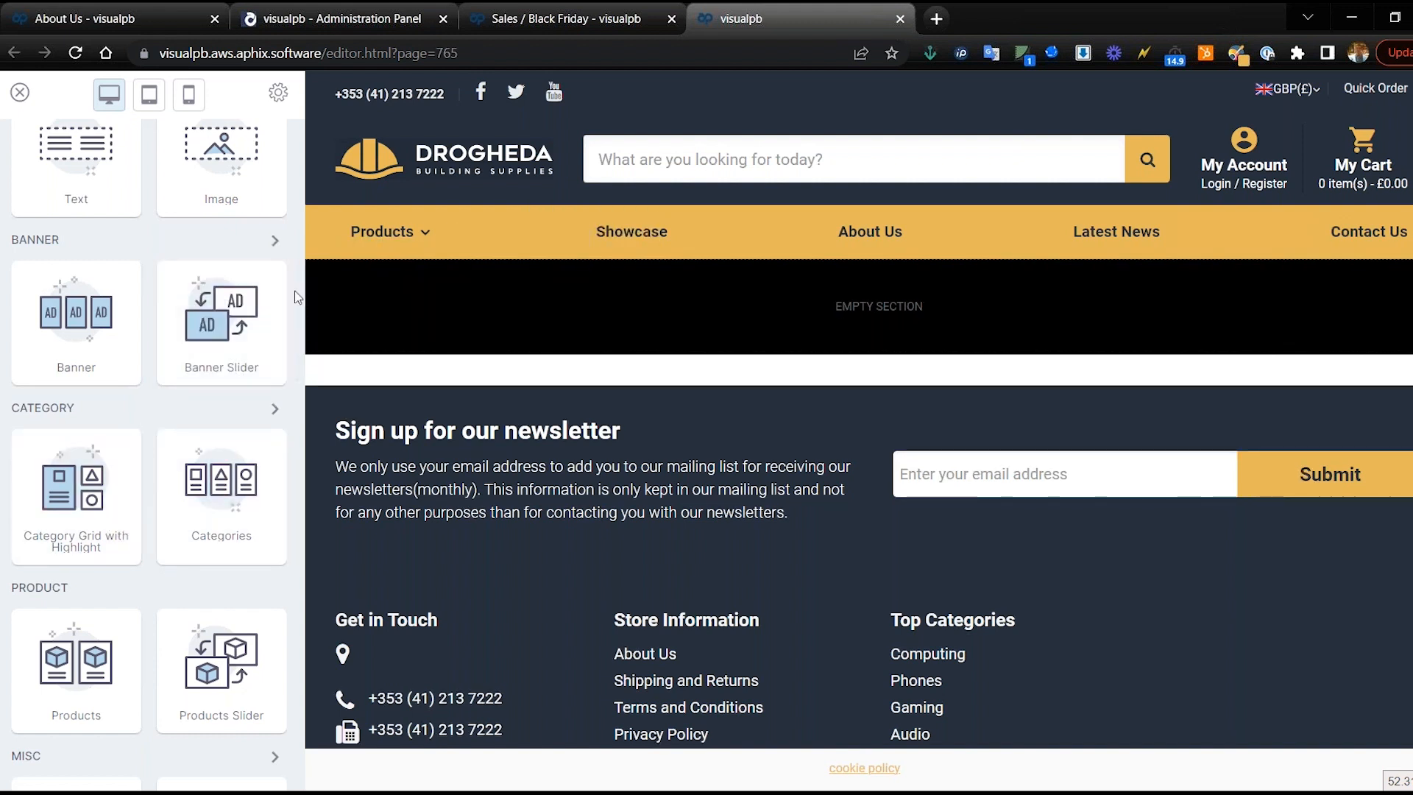
left_click(275, 244)
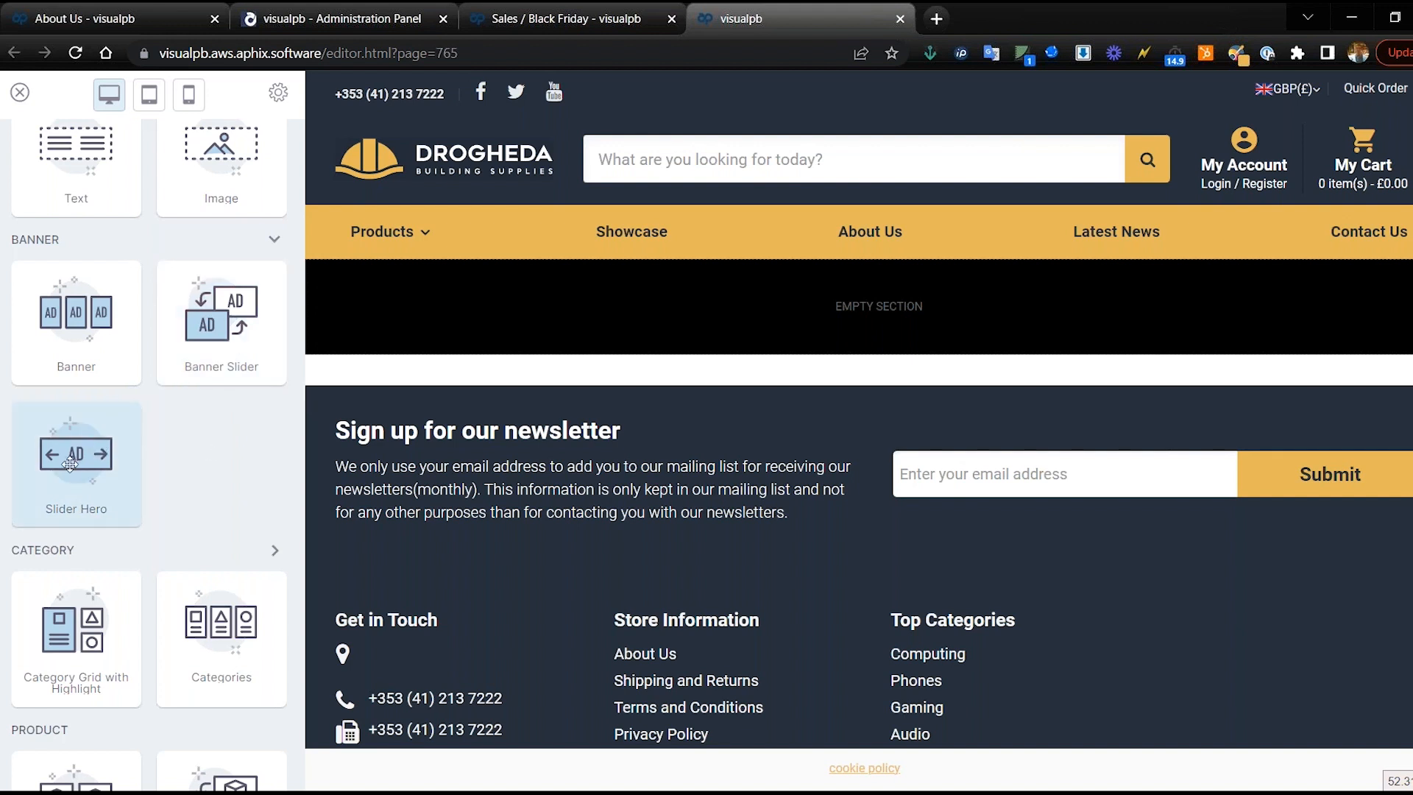
left_click_drag(65, 470, 727, 306)
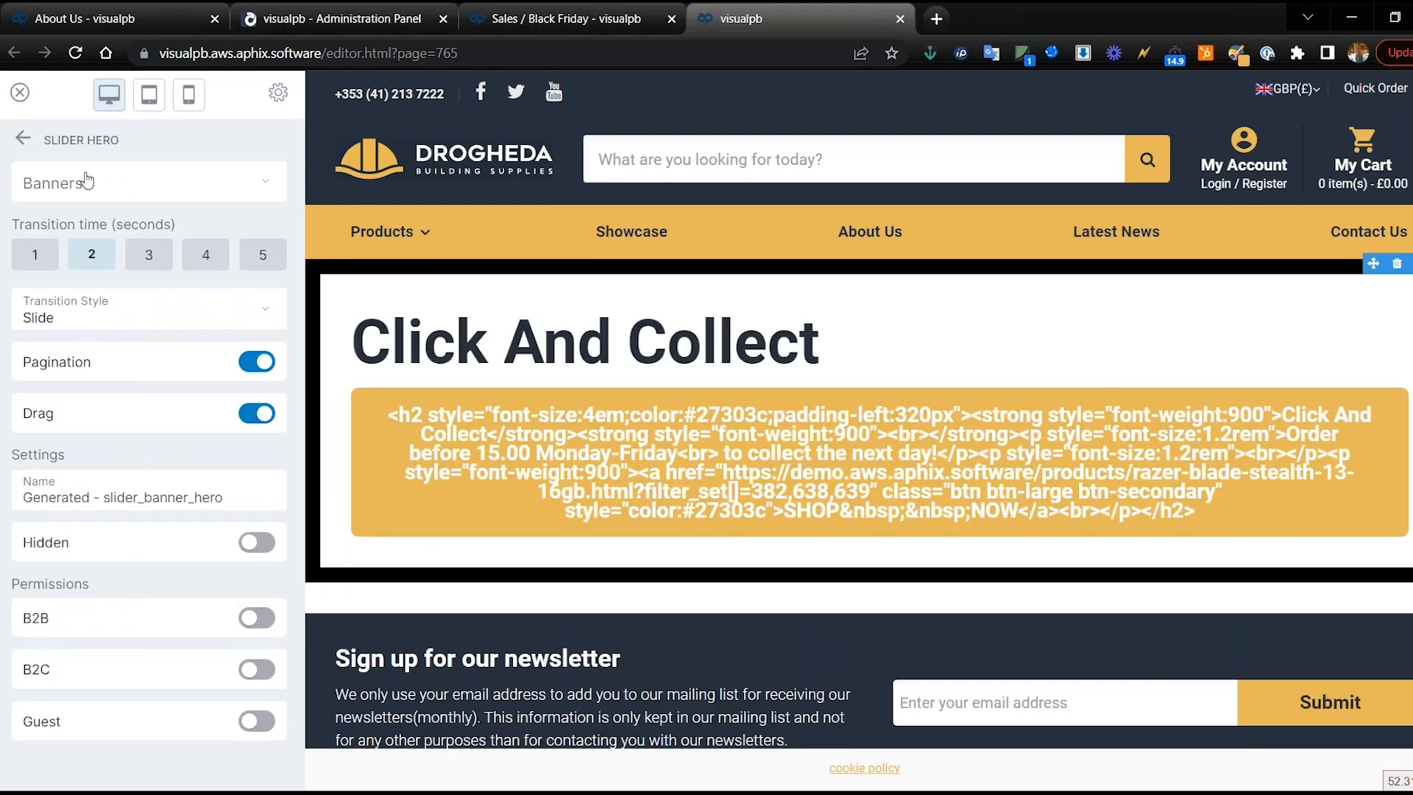
left_click(81, 184)
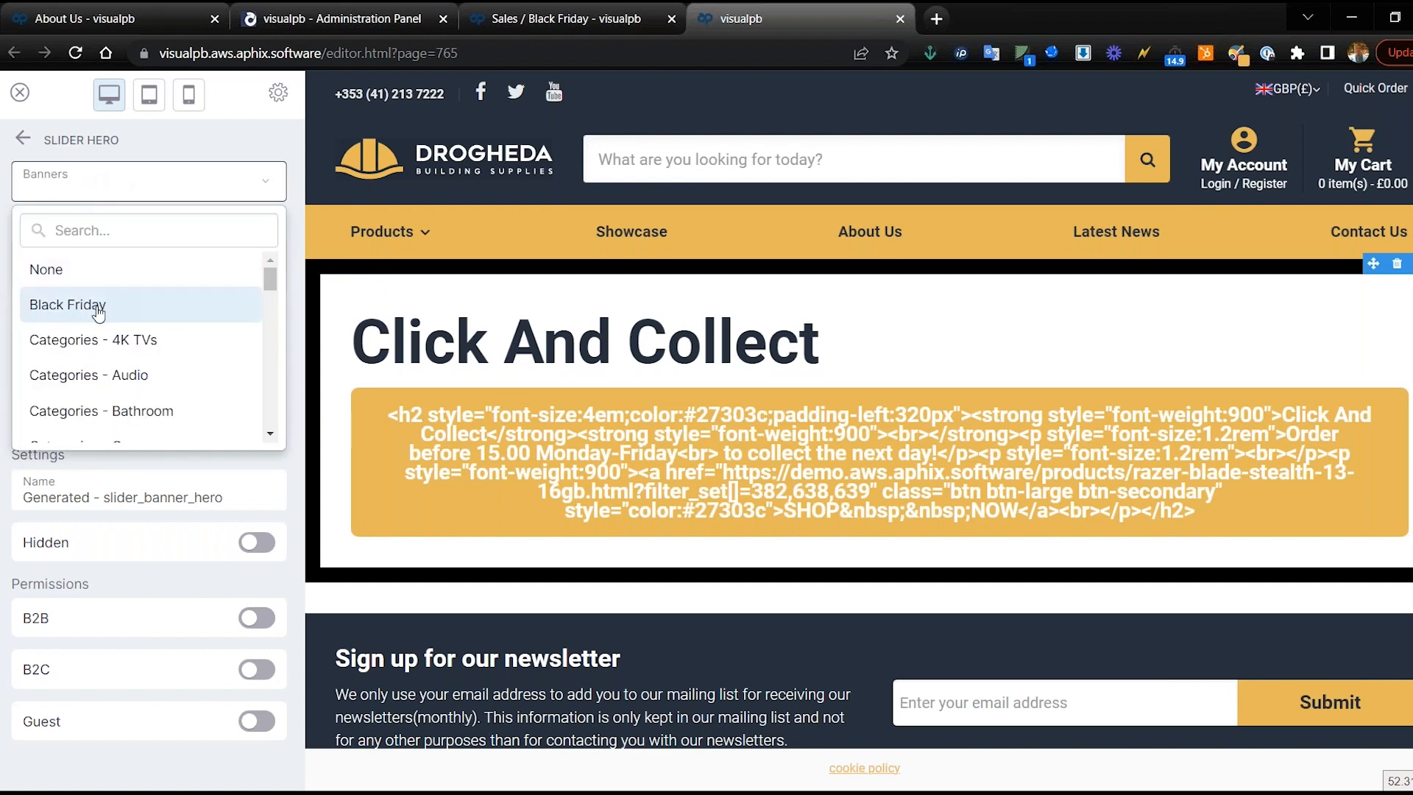
left_click(98, 312)
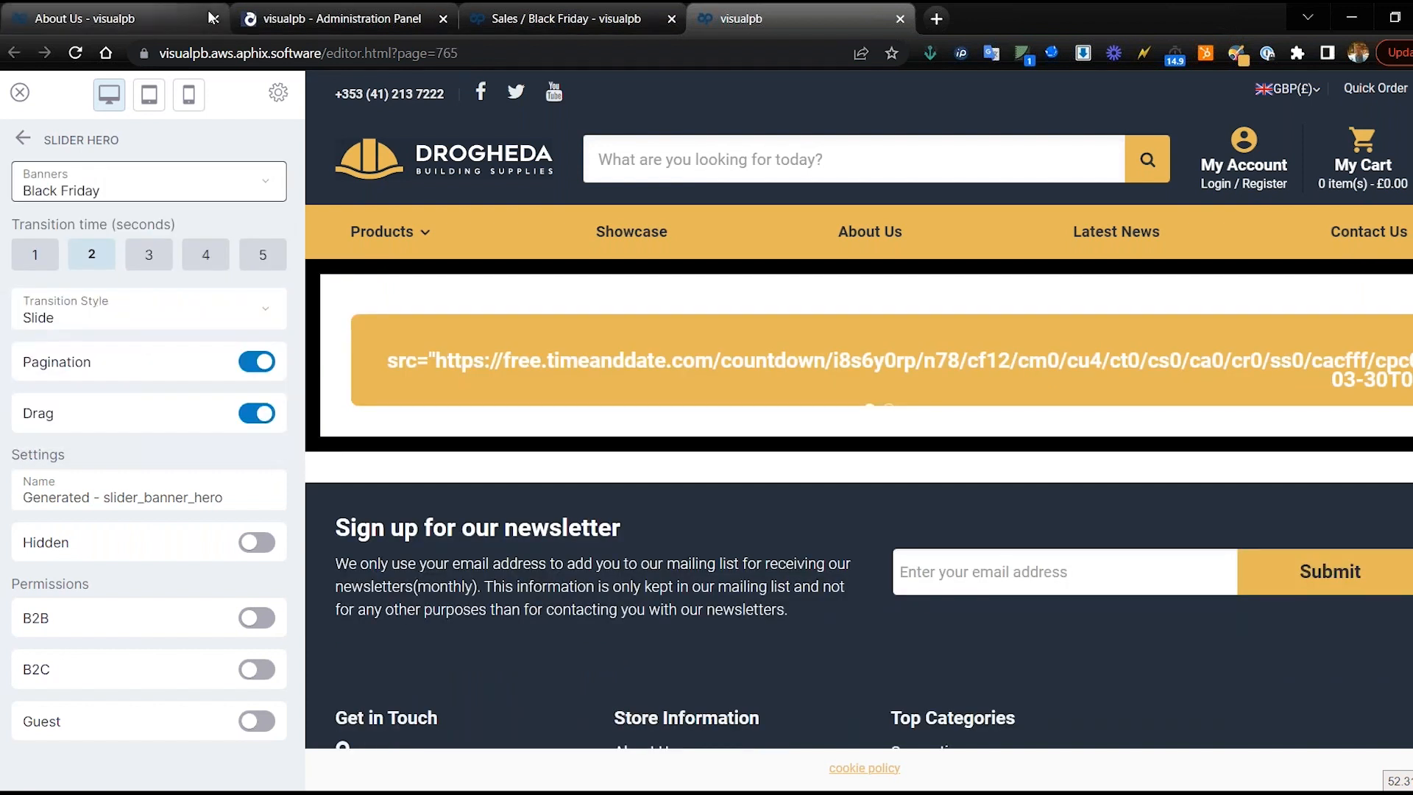
Step: Switch to the administration panel and open the Black Friday banner set for editing
left_click(165, 12)
left_click(306, 18)
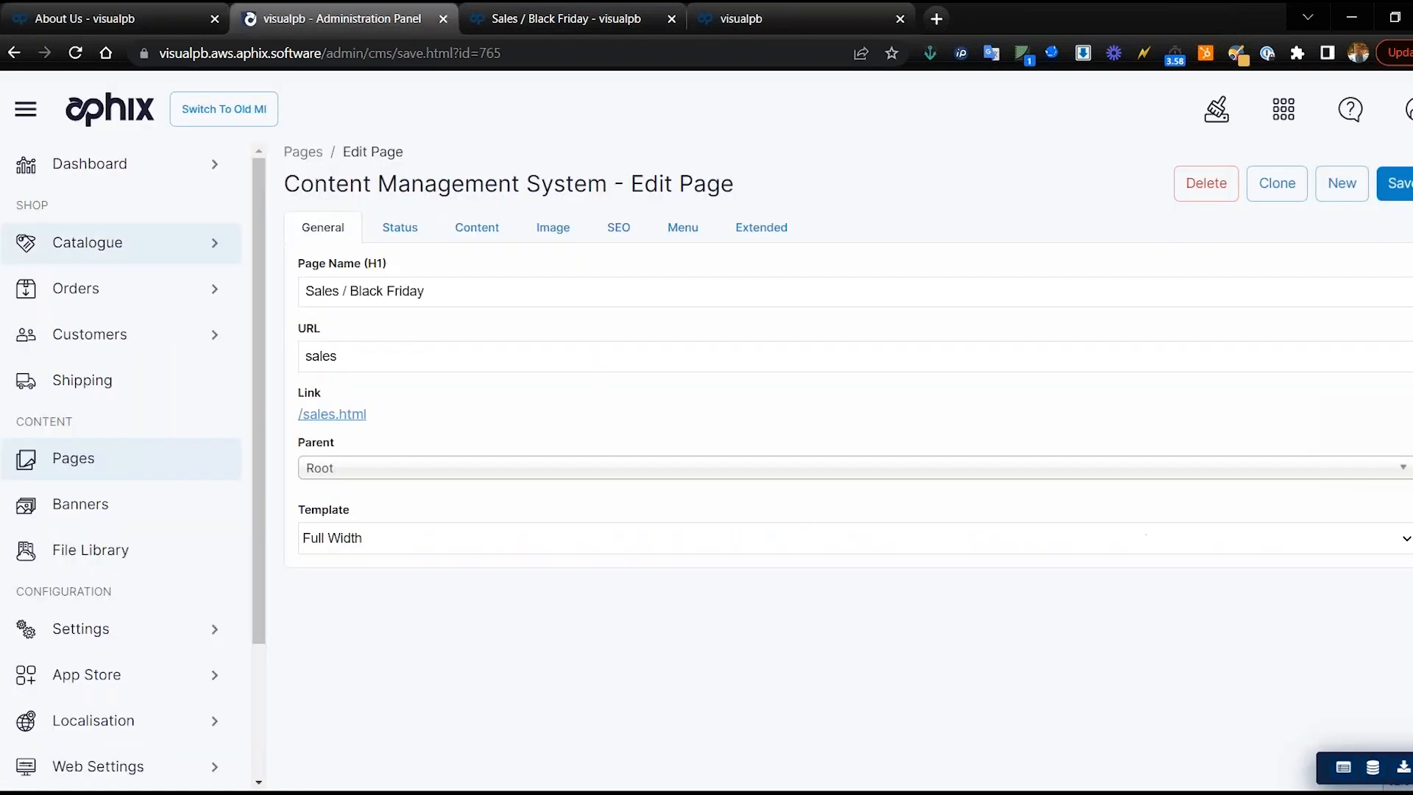
left_click(86, 507)
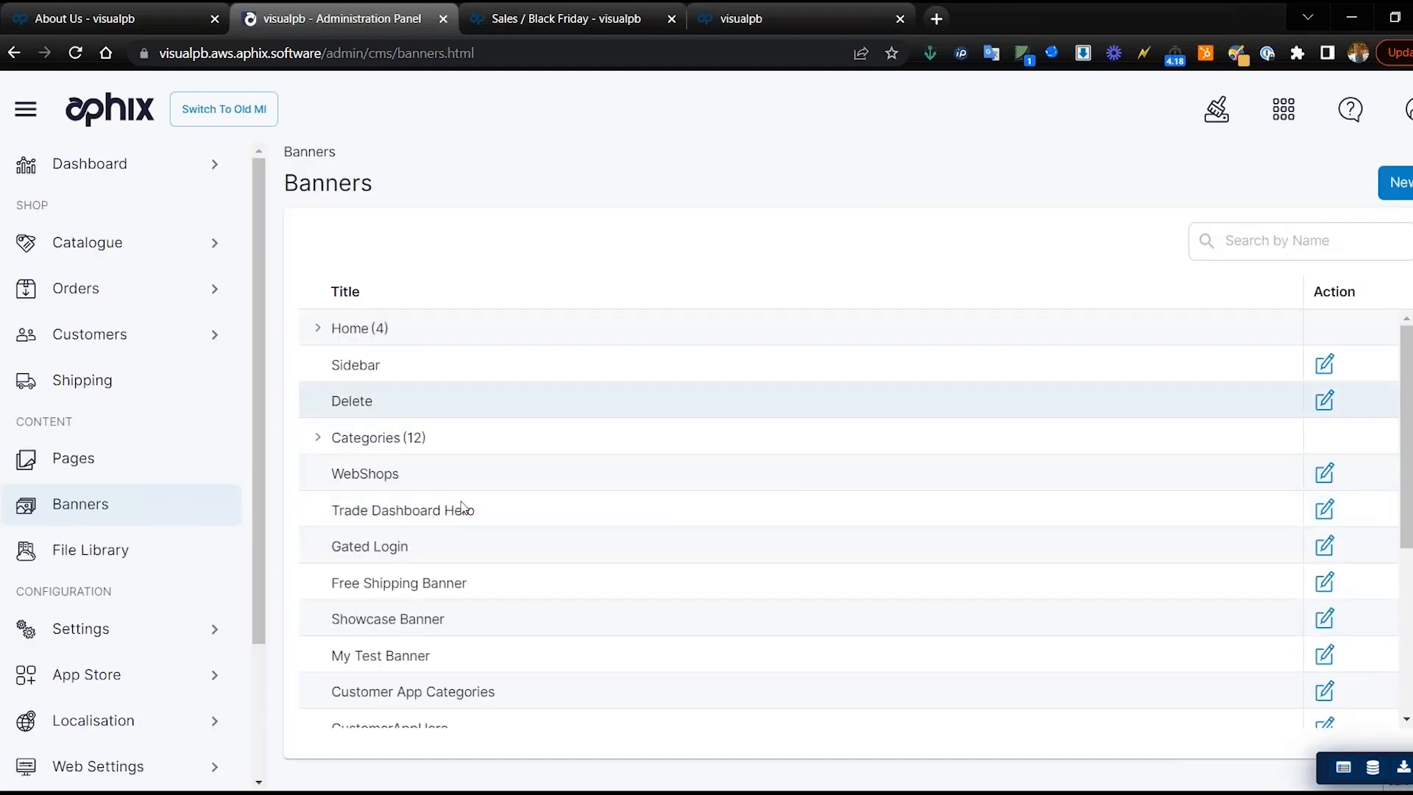
scroll(500, 542, "down", 4)
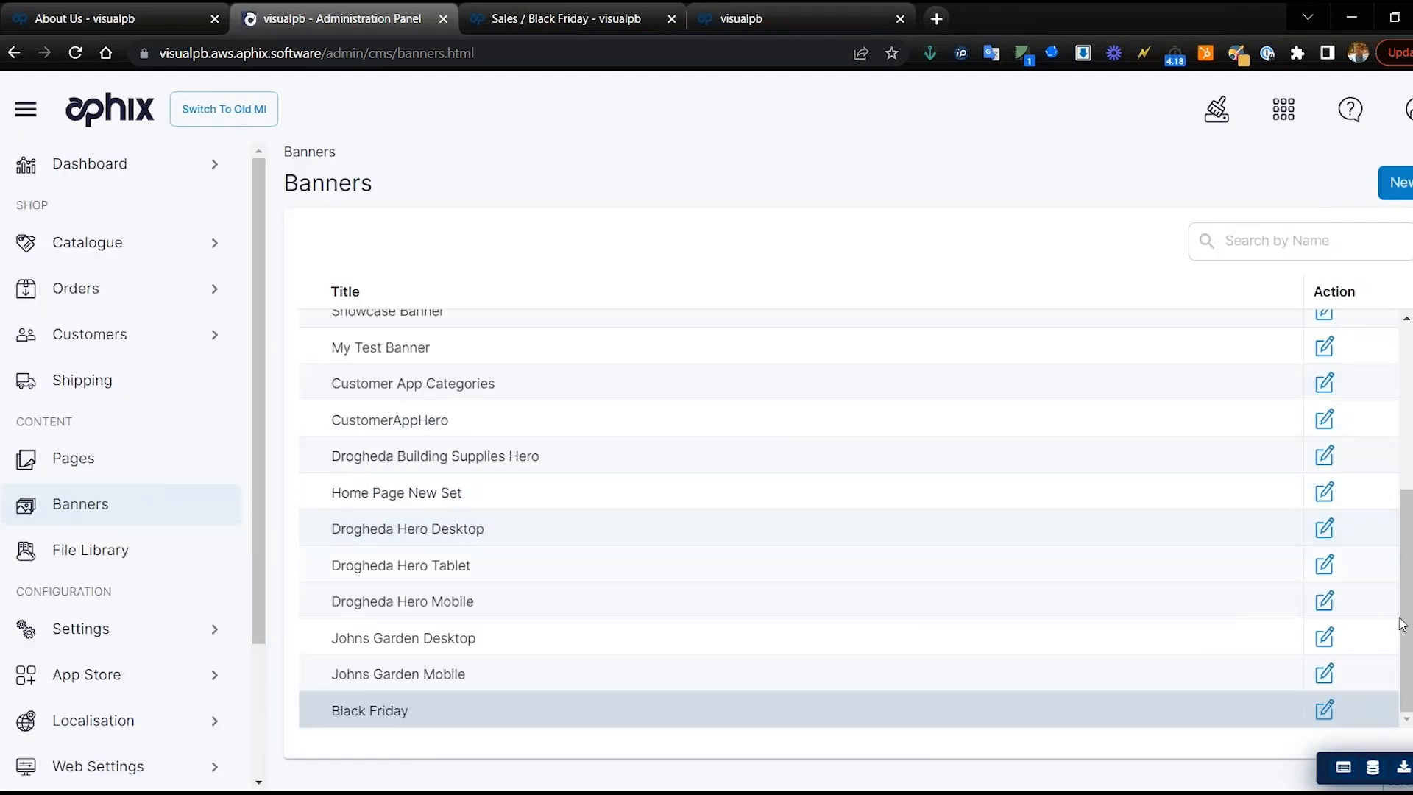
left_click(1324, 710)
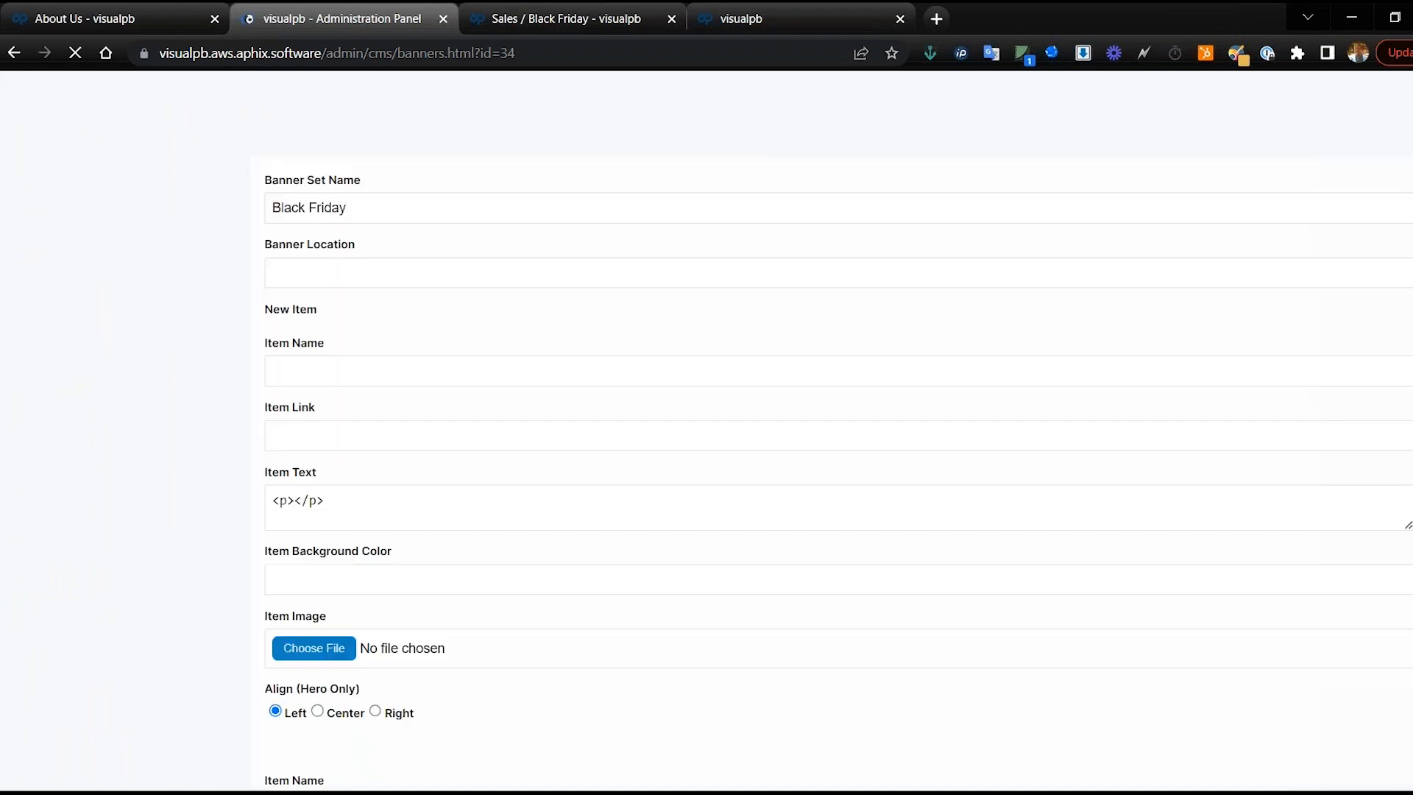
Step: Examine the existing Black Friday banner item's image, the image files available for upload and the hero alignment setting
scroll(576, 496, "down", 10)
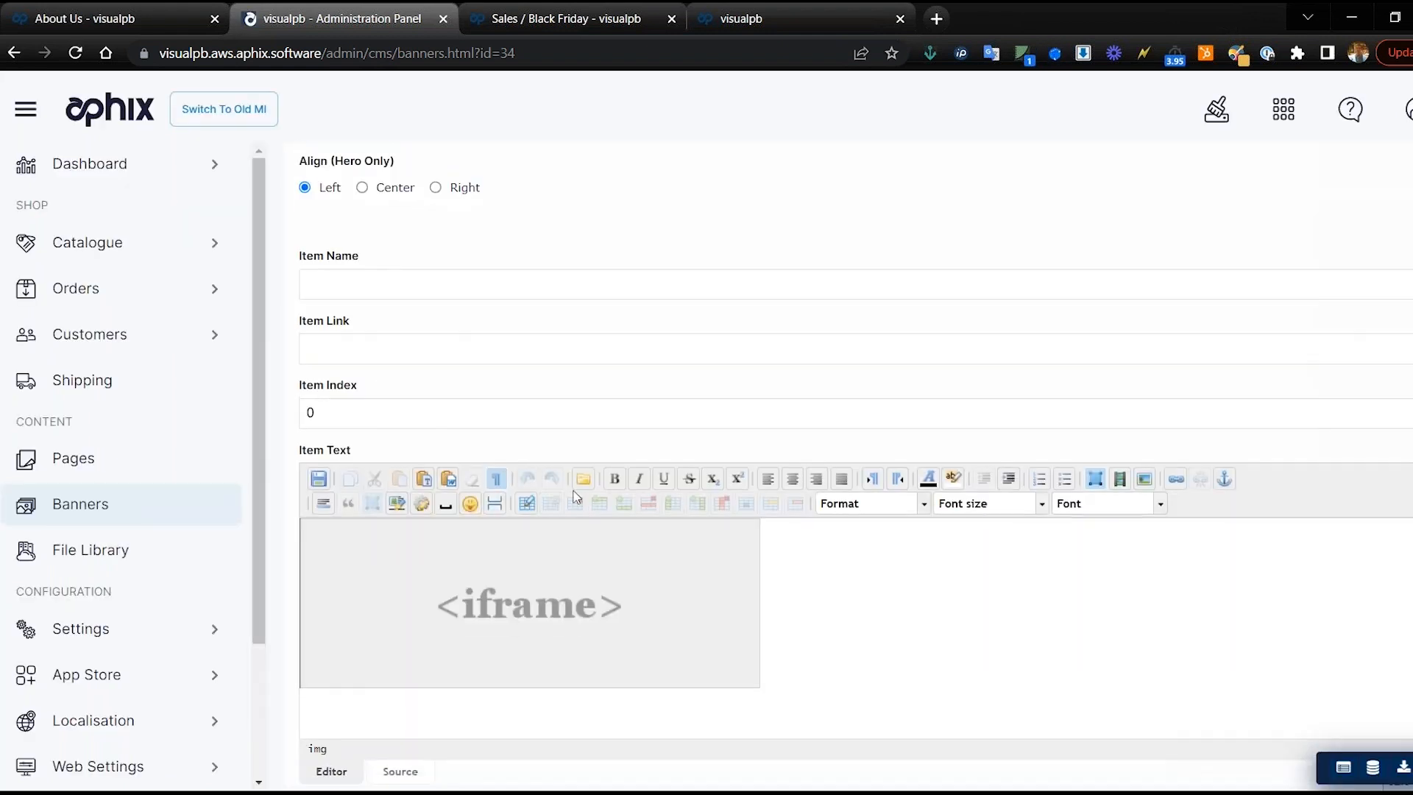
scroll(576, 497, "down", 3)
scroll(335, 657, "up", 5)
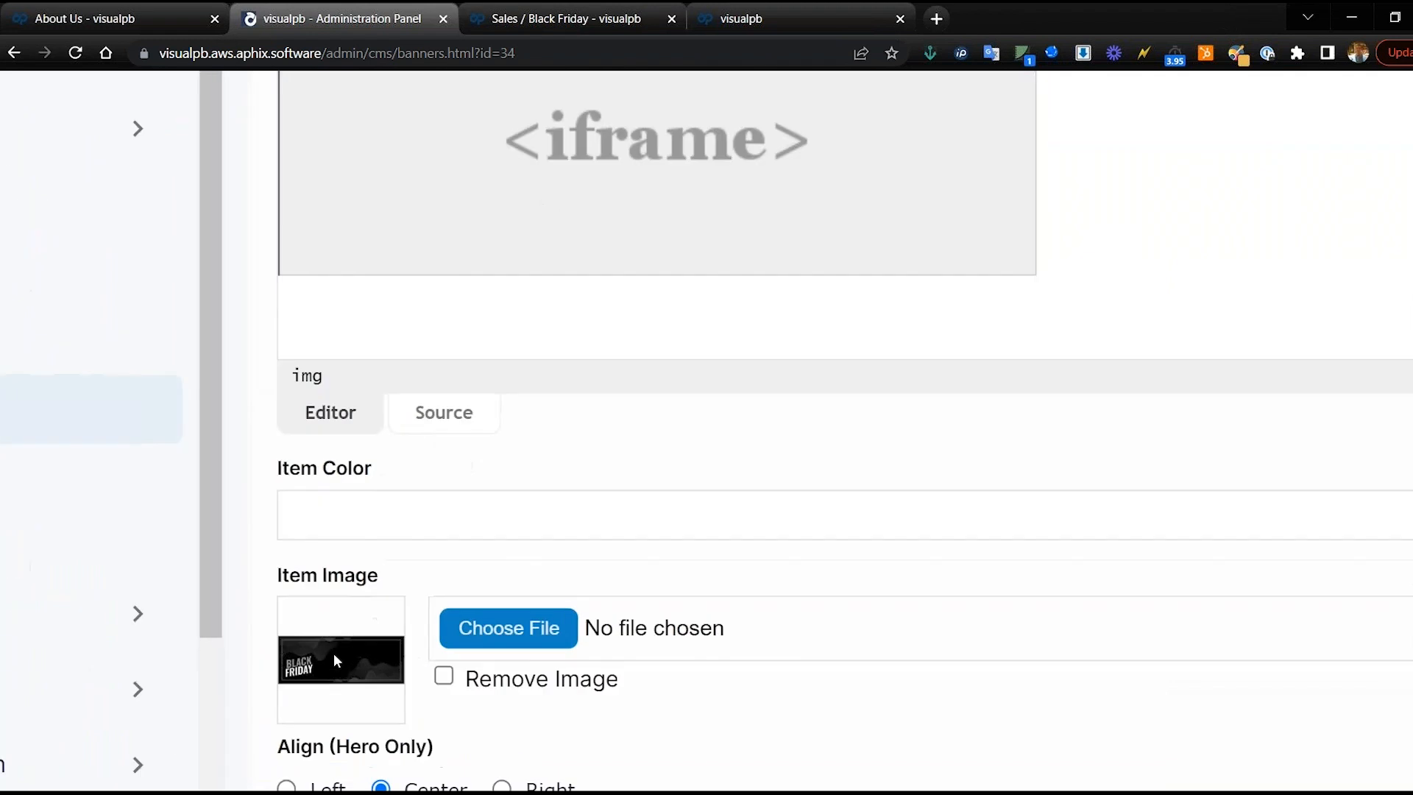
scroll(335, 657, "down", 1)
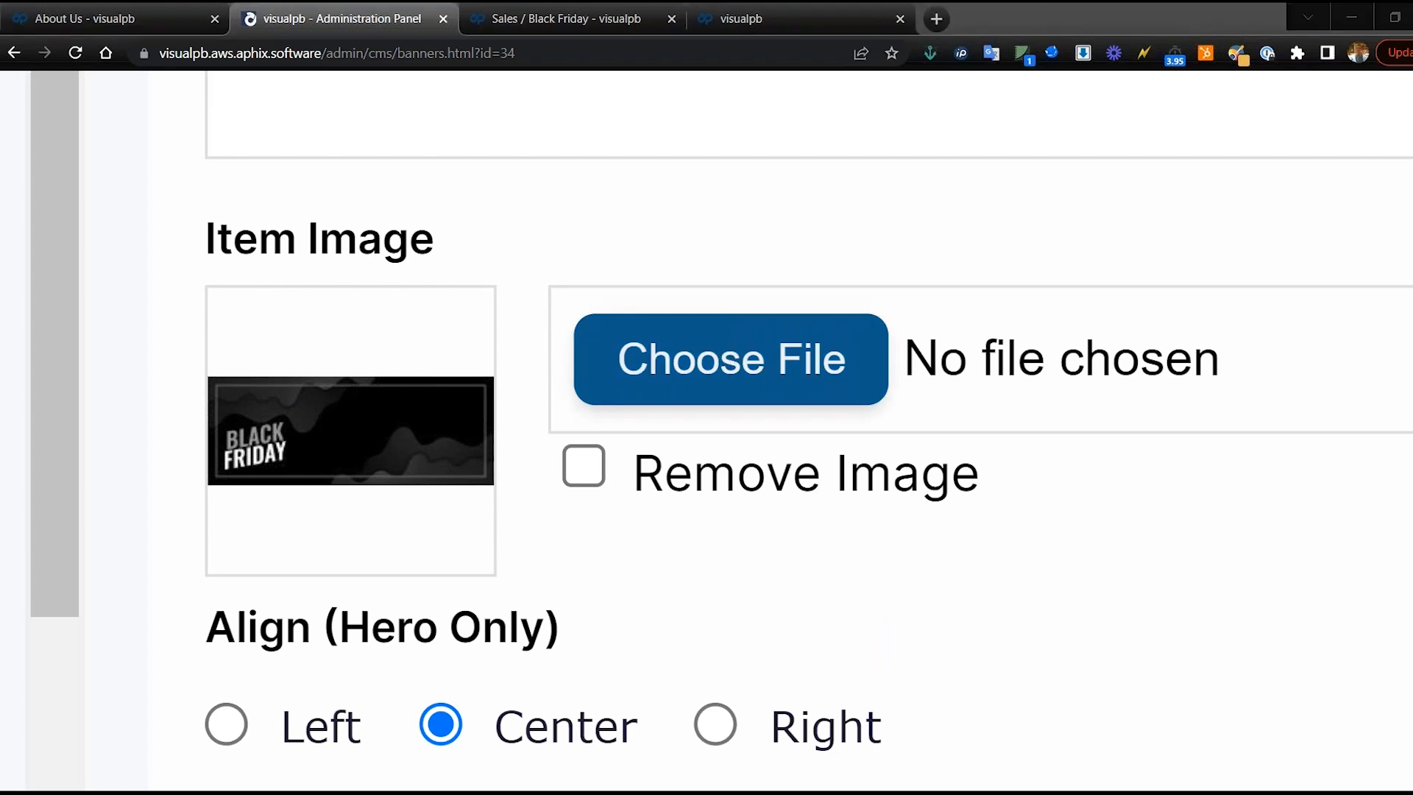
left_click(725, 361)
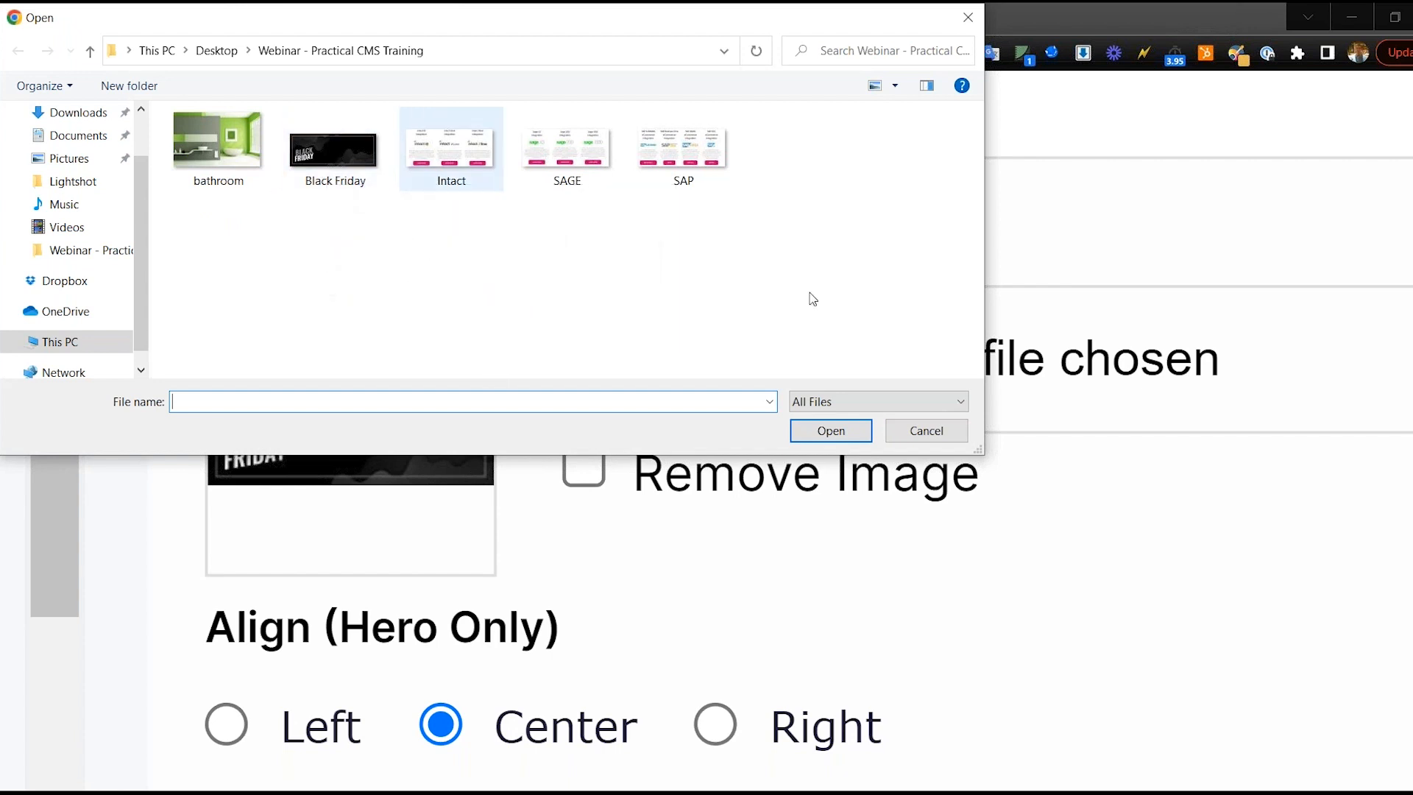
left_click(928, 433)
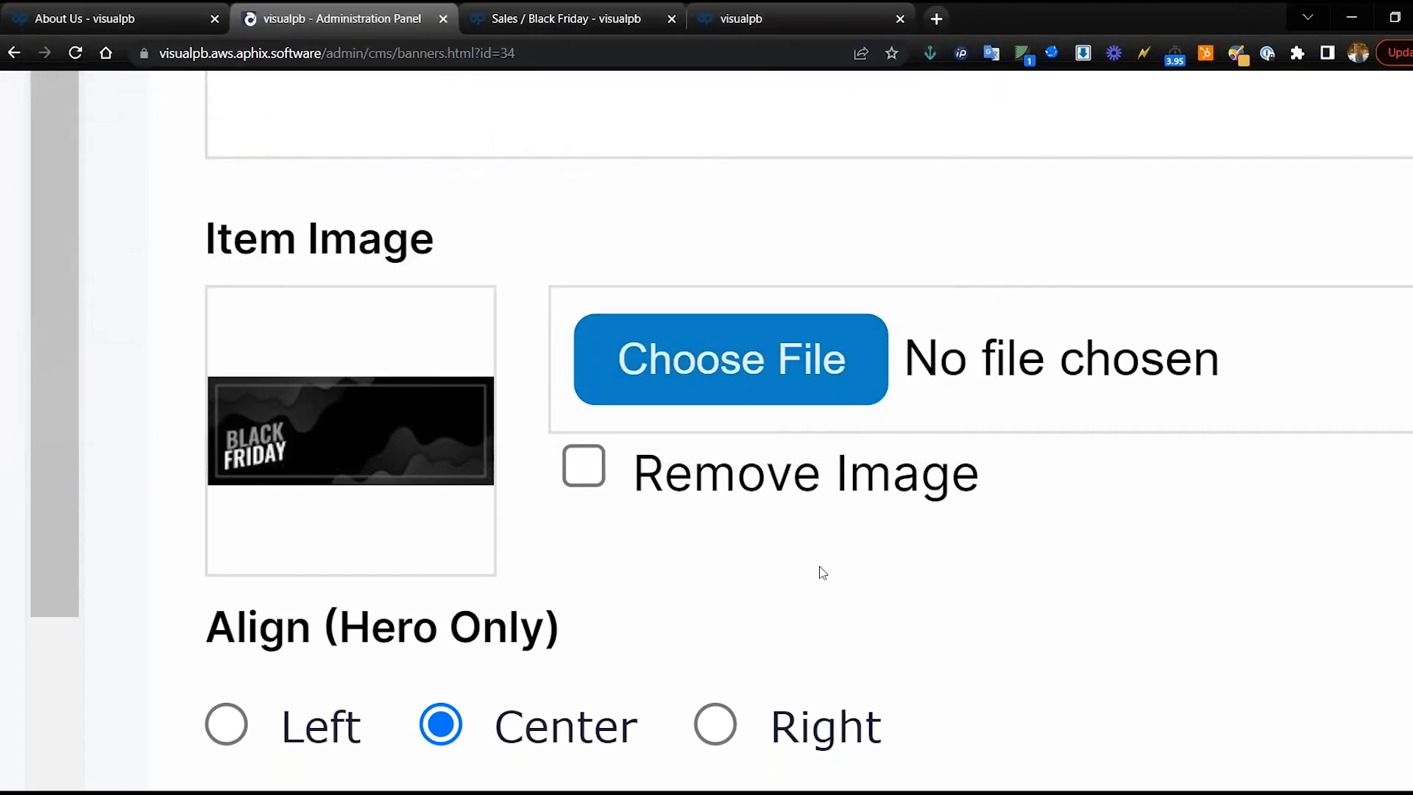
scroll(819, 567, "down", 5)
left_click_drag(678, 595, 521, 604)
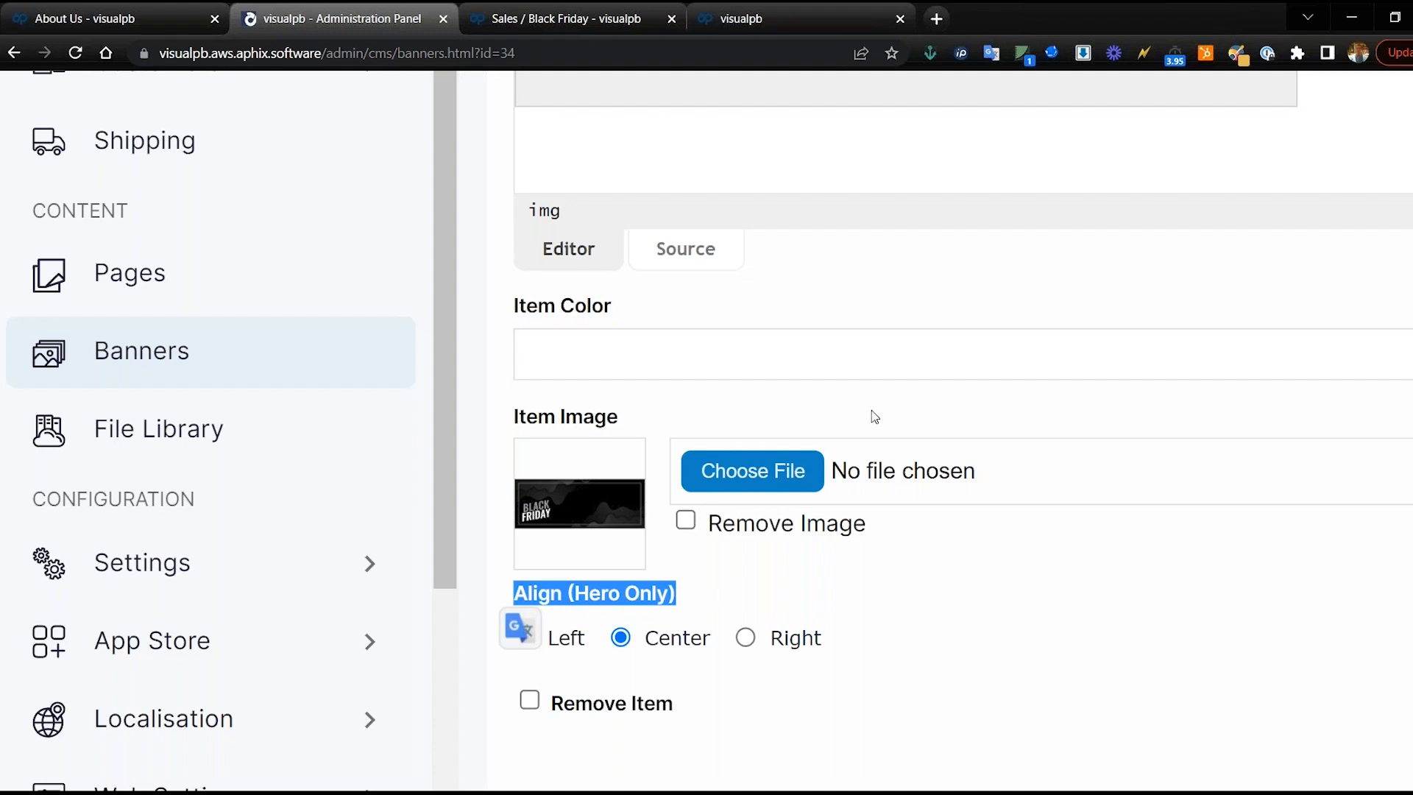
Step: Show the HTML source of the banner item's text and select the whole countdown iframe code
scroll(873, 416, "up", 2)
scroll(873, 416, "down", 4)
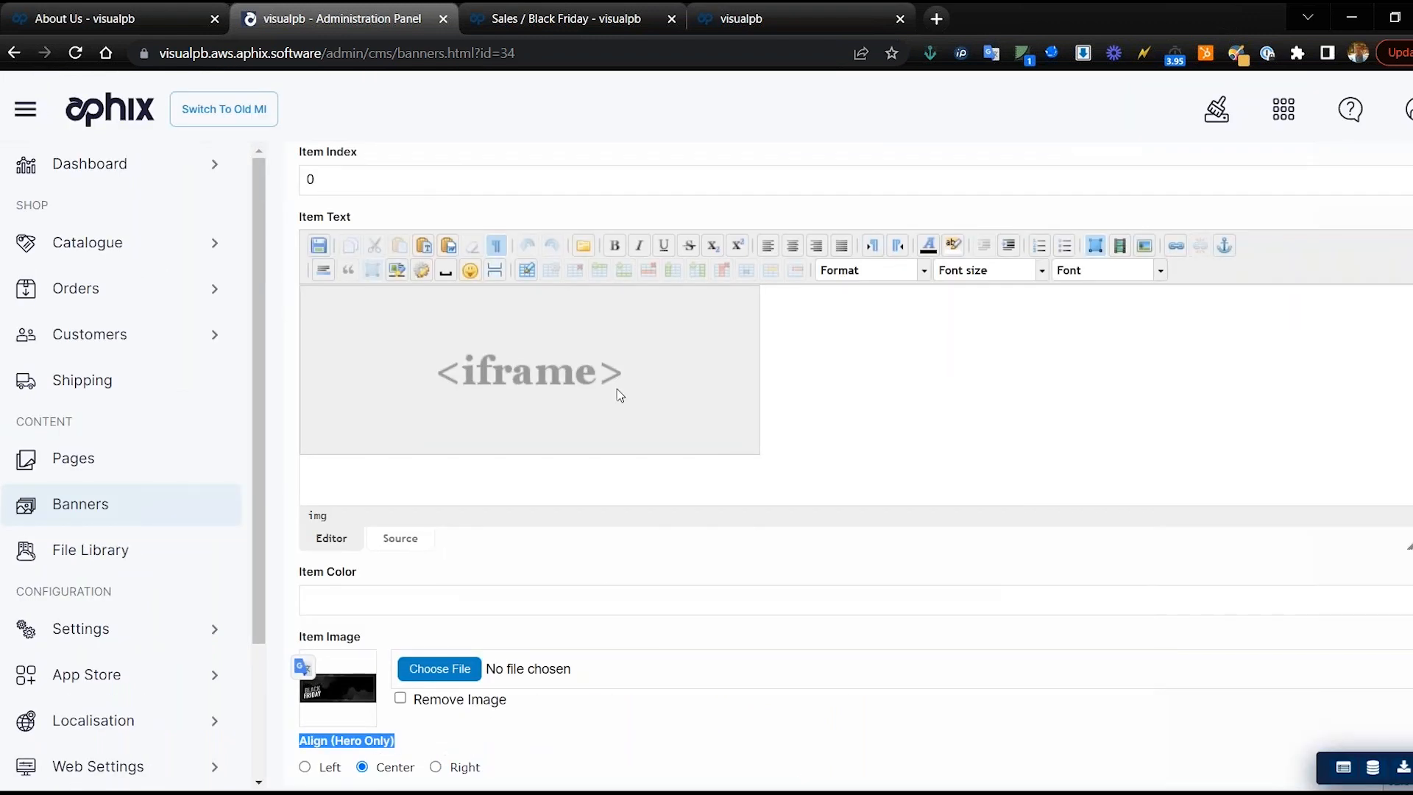
left_click(413, 545)
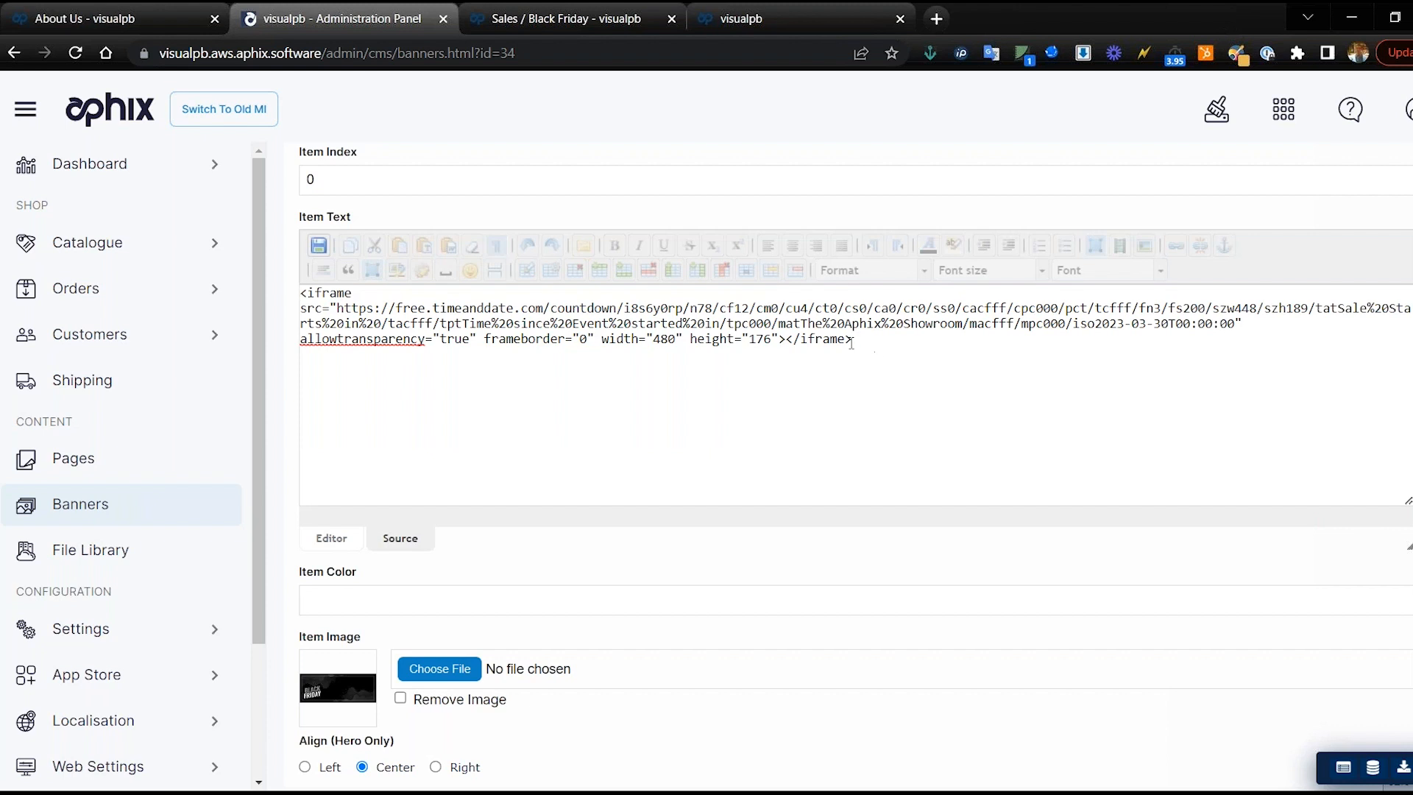
left_click_drag(856, 340, 300, 292)
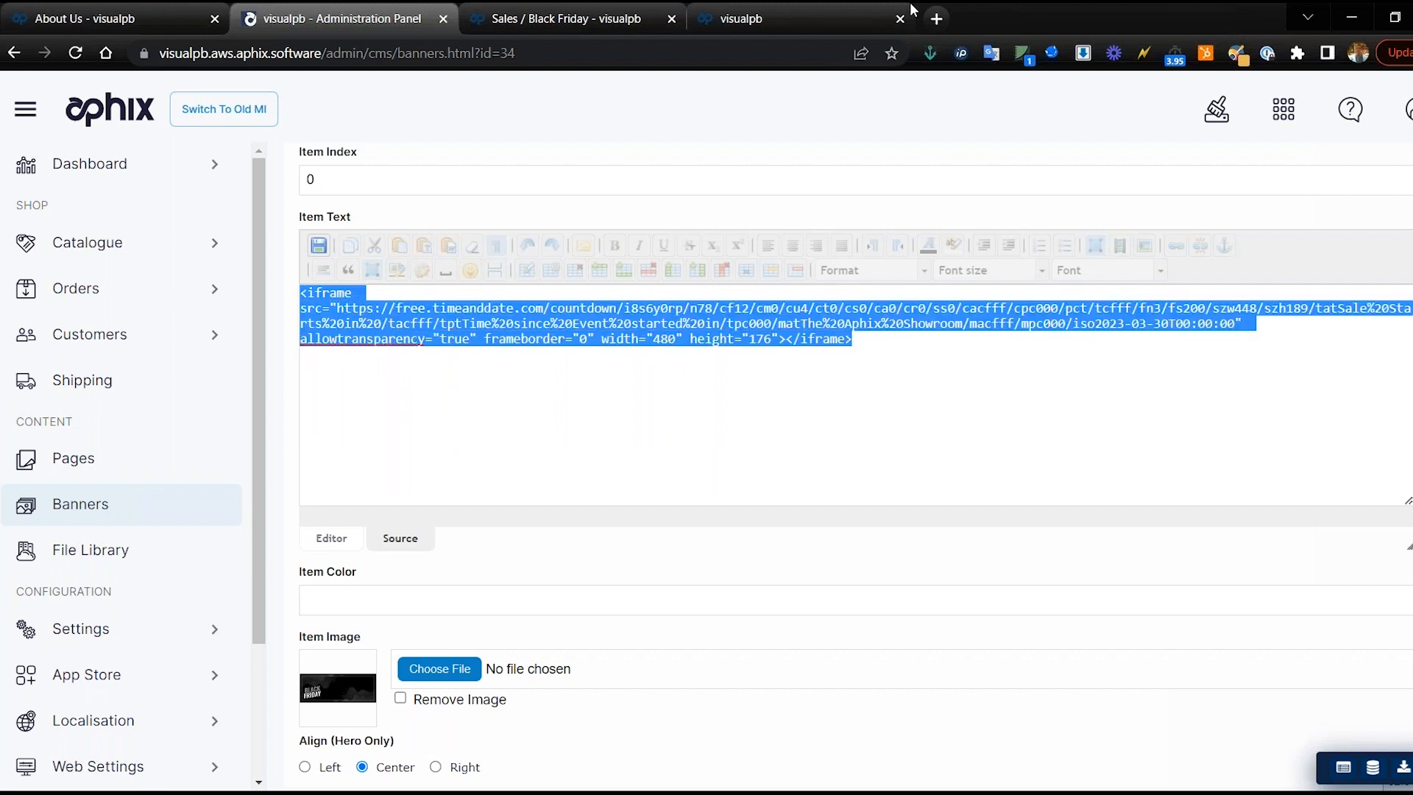
Step: Open the timeanddate.com Free Countdown Timer for Your Website page in a new browser tab
left_click(936, 18)
type("timemark.support.aphix.software/admin/index.html")
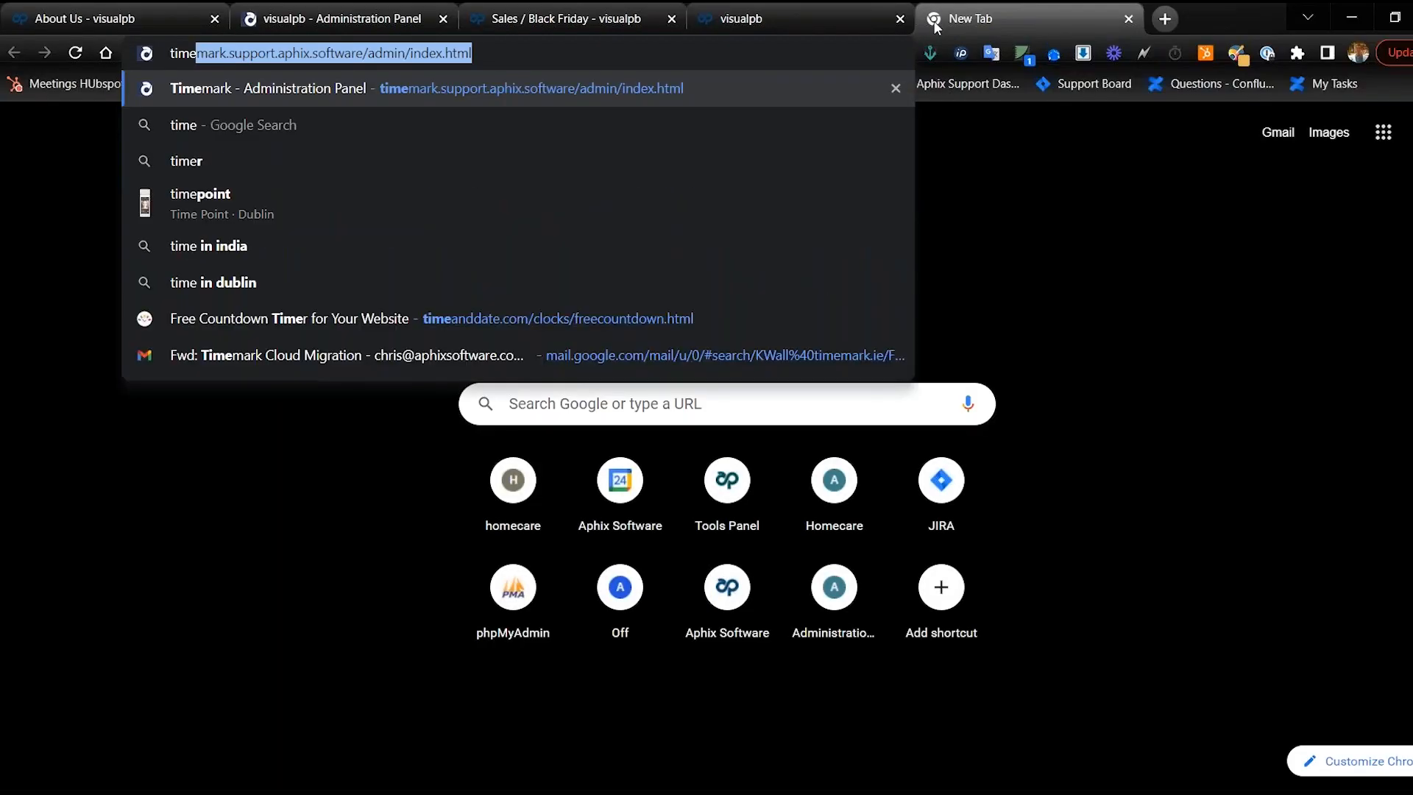
key("Down")
key("Down")
key("Down")
key("Down")
key("Down")
key("Down")
key("Return")
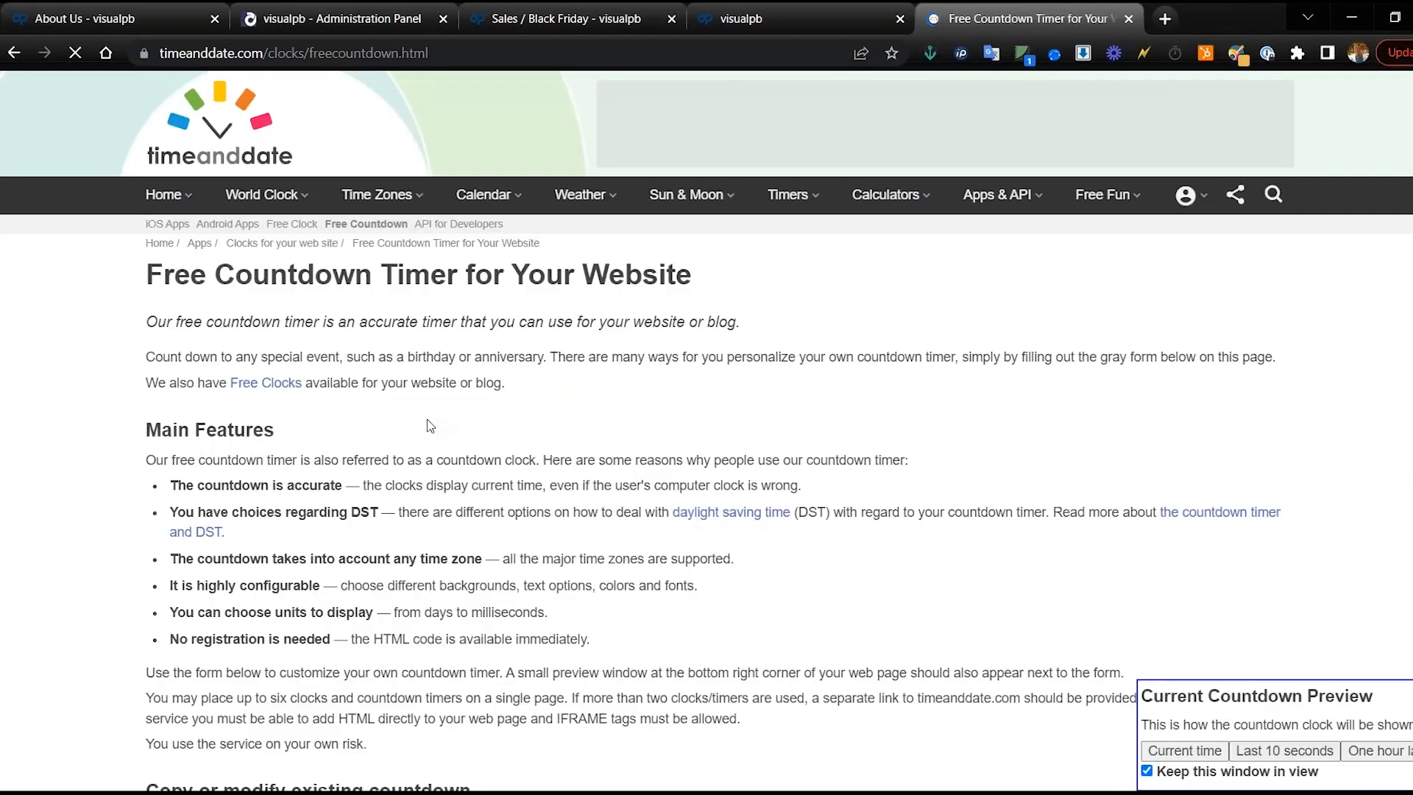
Step: Preview the Two-liner and One-liner countdown timer designs and select the Multi-liner design
scroll(426, 423, "down", 3)
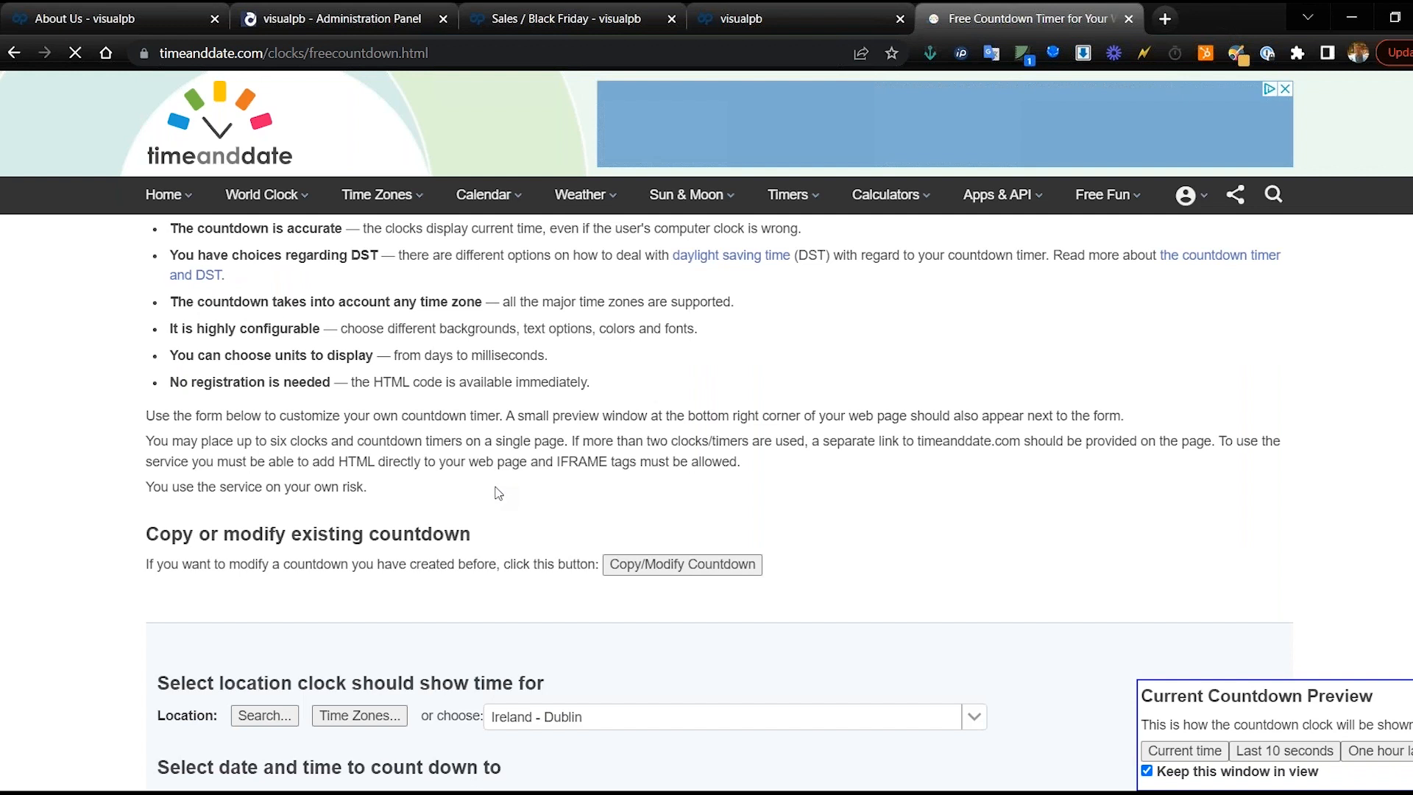
scroll(498, 493, "down", 7)
scroll(706, 441, "up", 1)
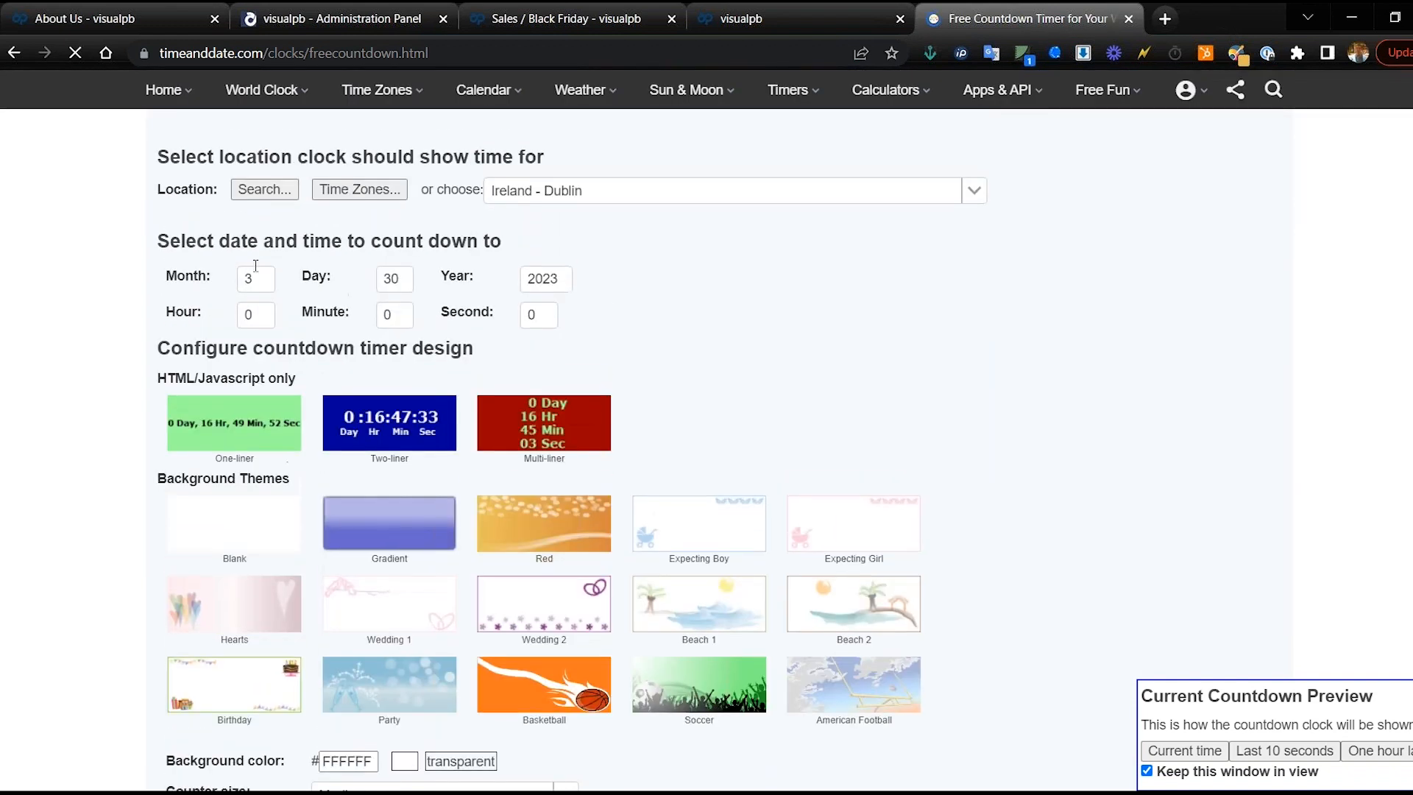
scroll(567, 492, "down", 2)
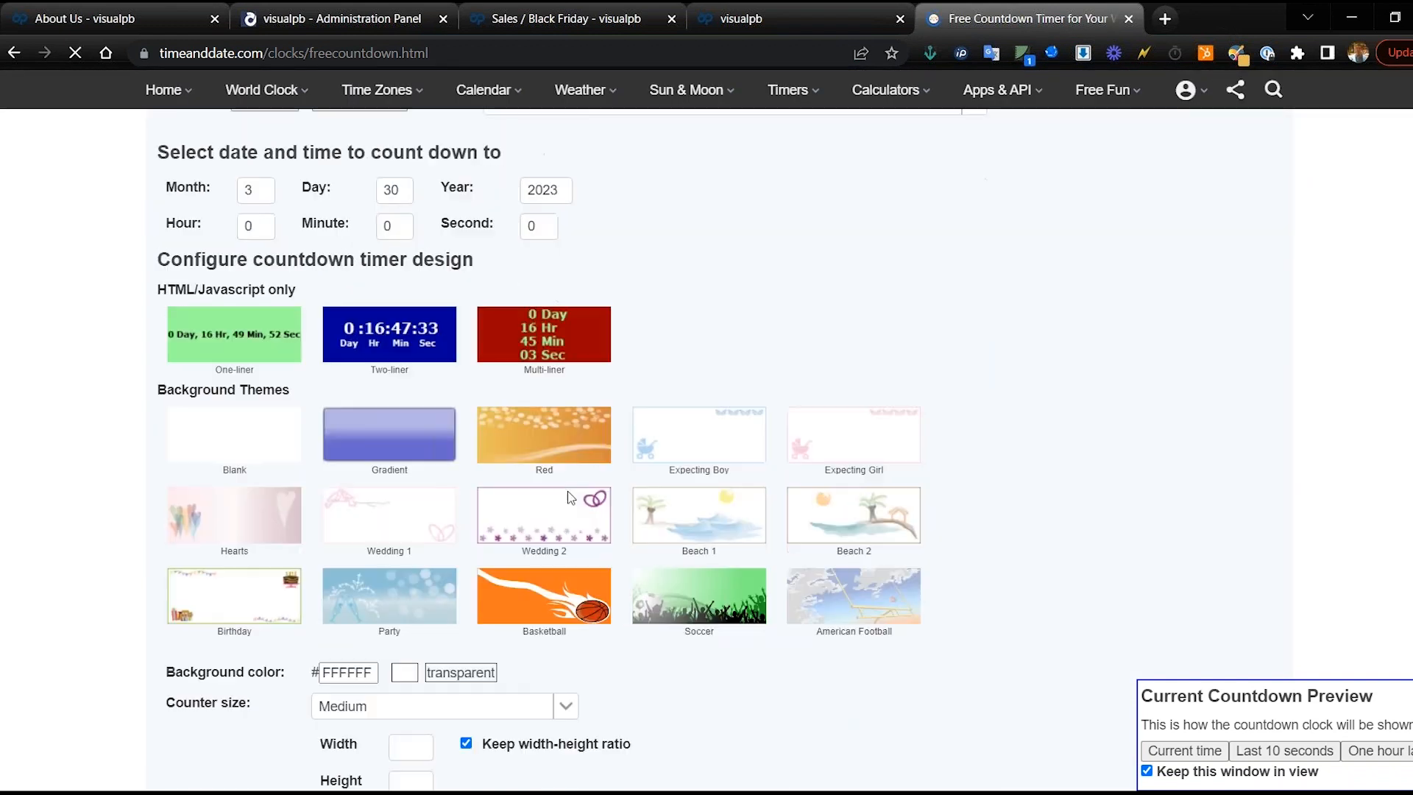
left_click(400, 245)
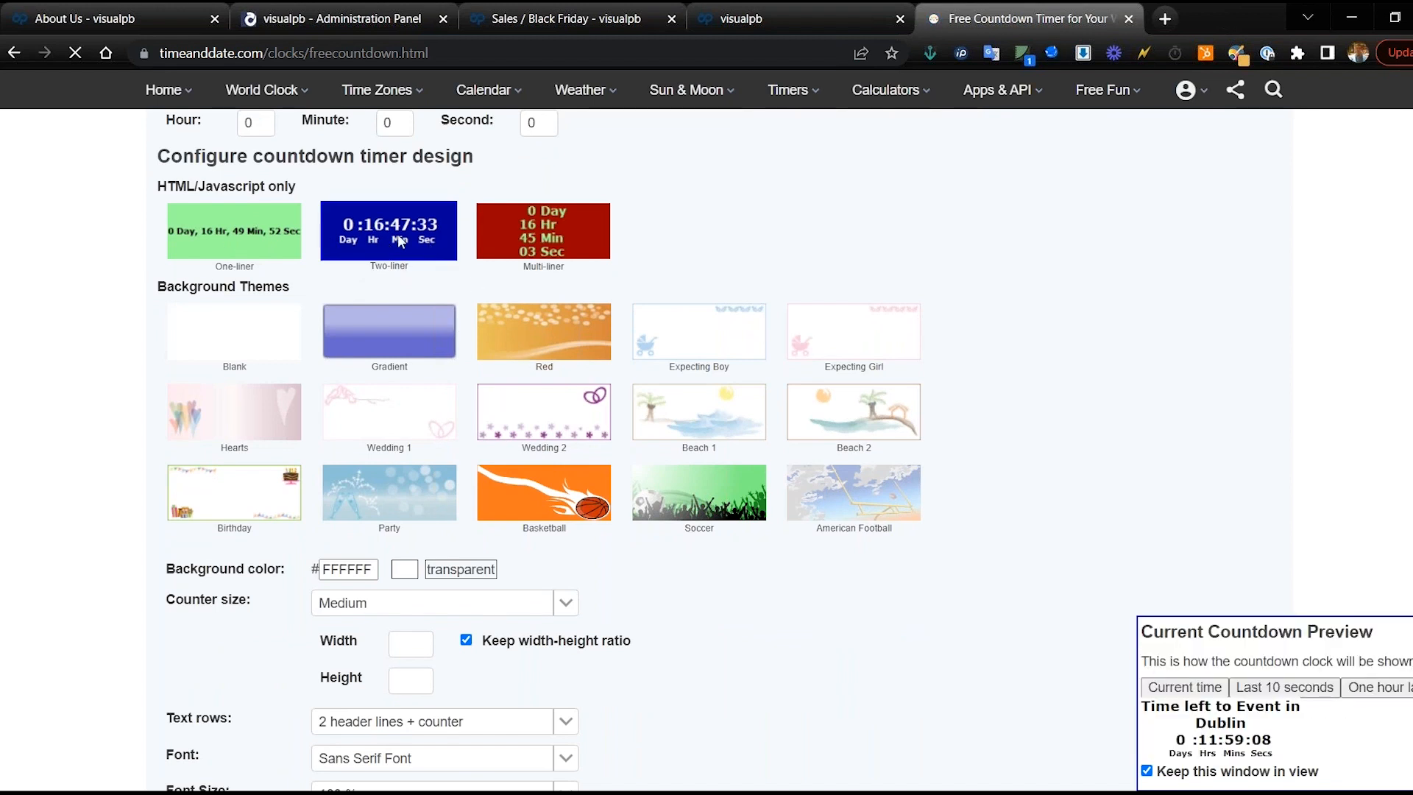
scroll(377, 230, "up", 1)
left_click(267, 293)
left_click(374, 298)
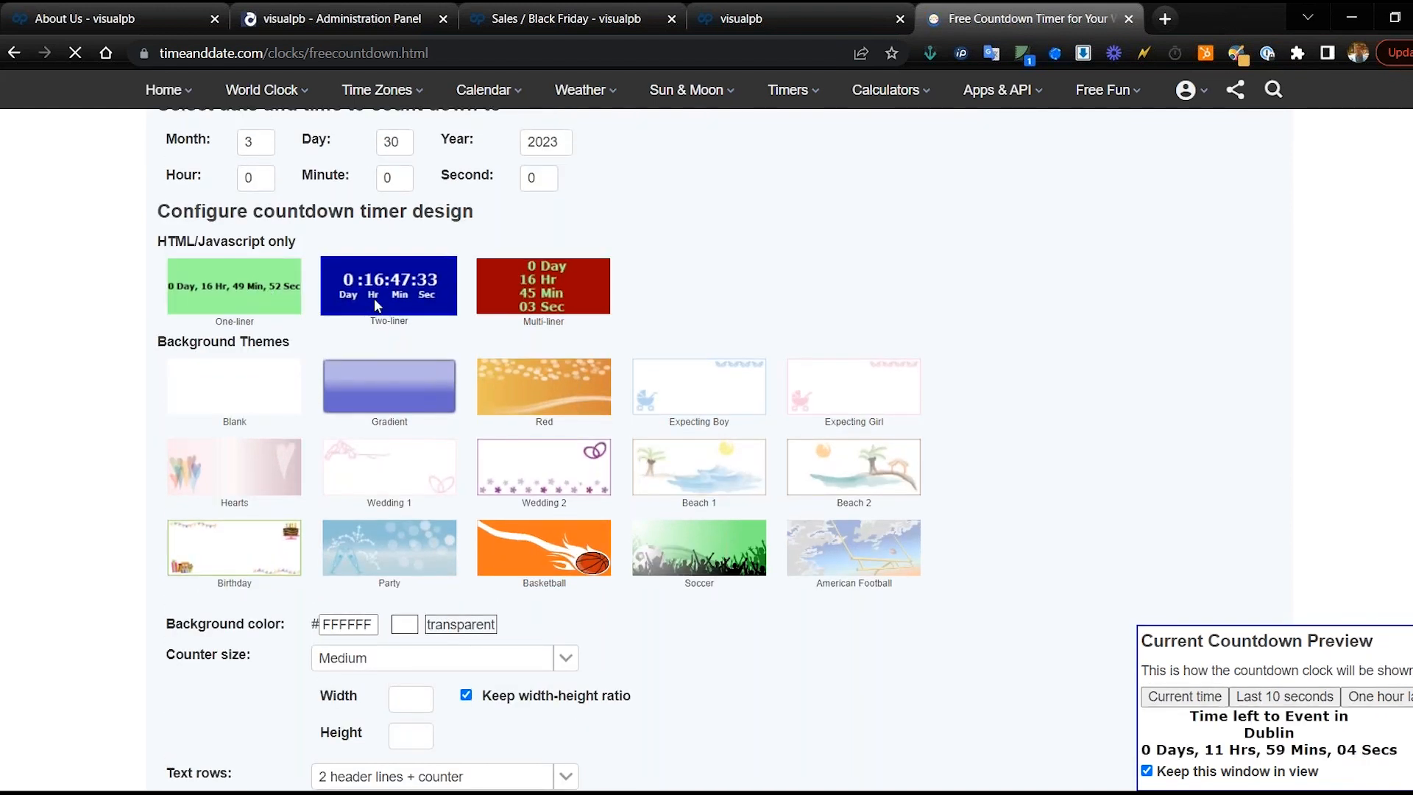
left_click(518, 290)
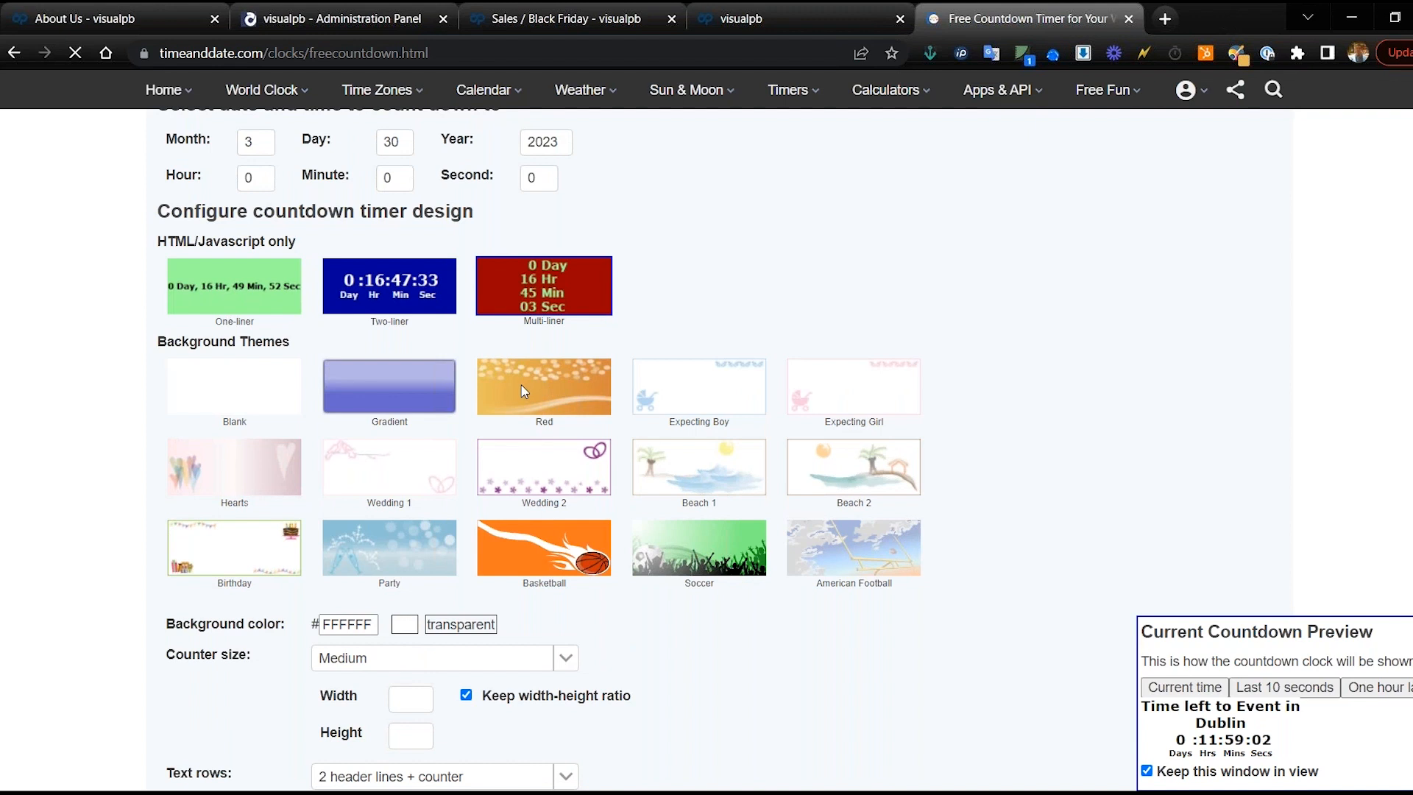
Step: Make the countdown timer's background transparent and set its counter size to Large
scroll(423, 440, "down", 1)
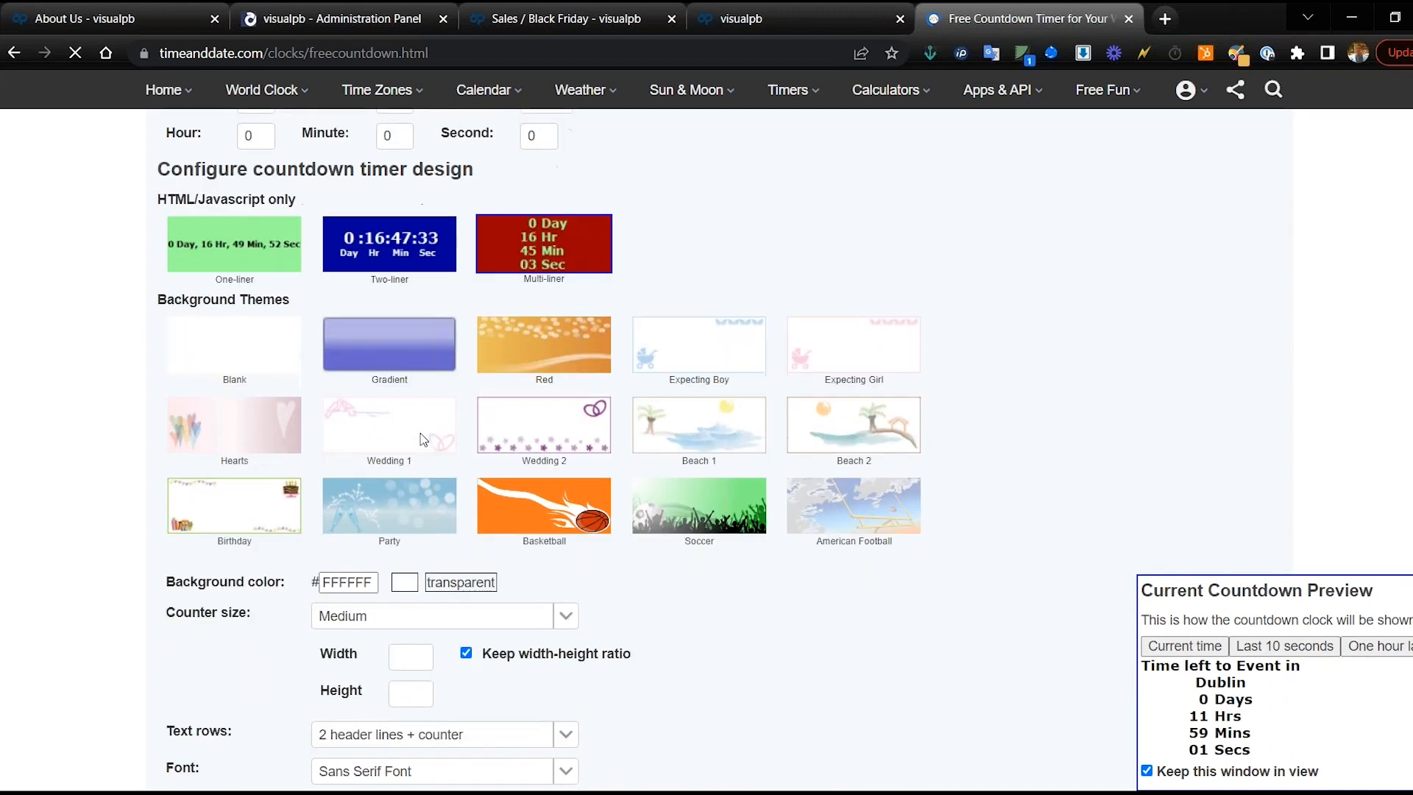
left_click(438, 553)
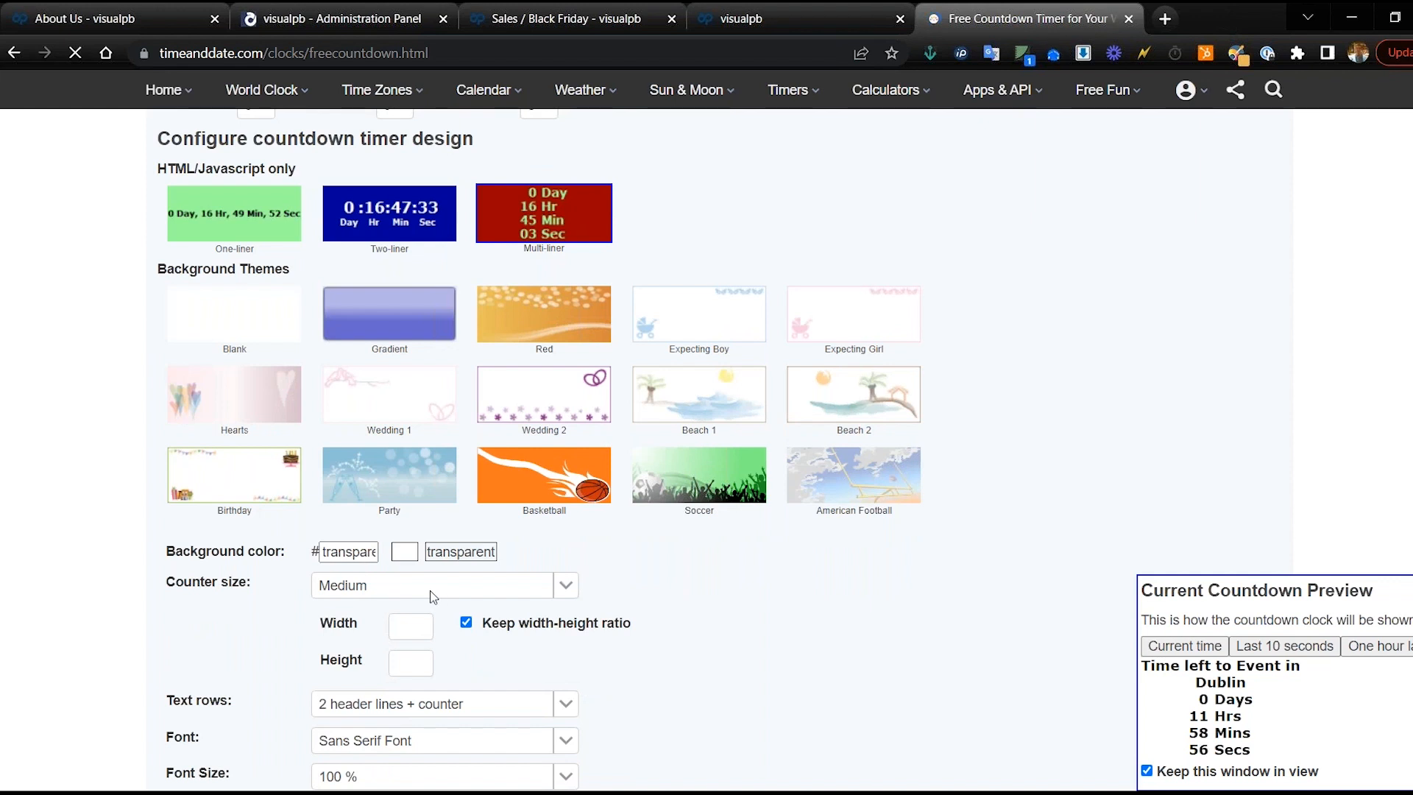
left_click(386, 593)
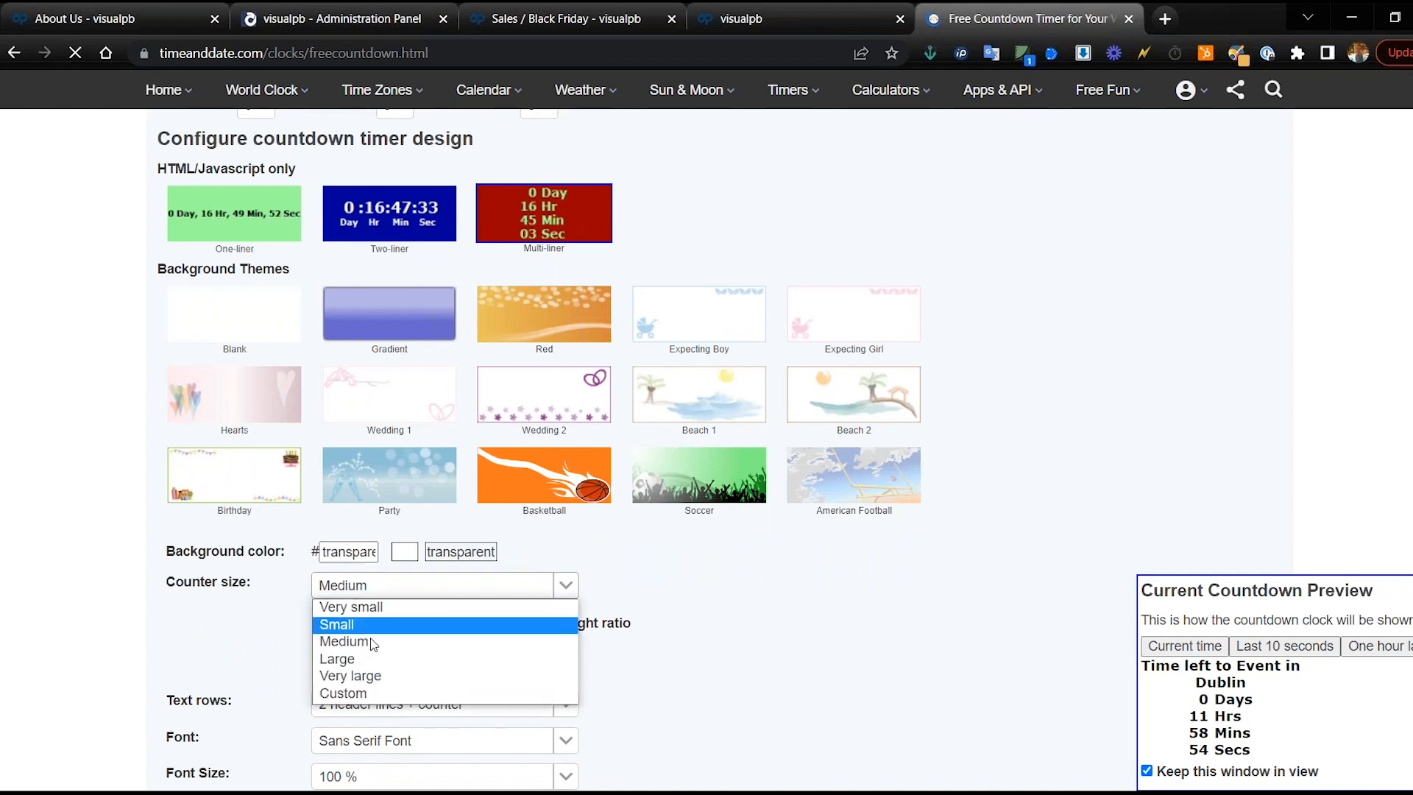
left_click(370, 660)
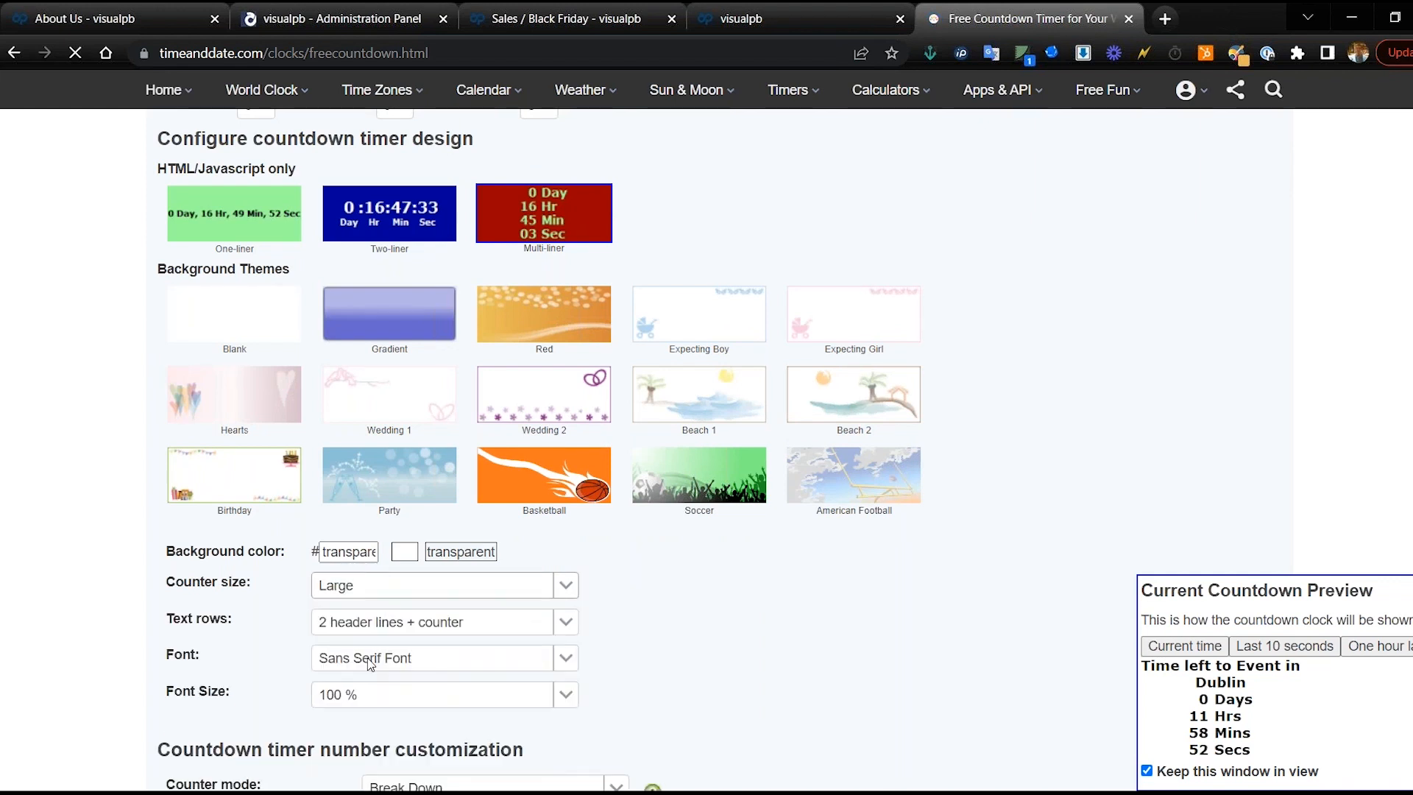
Step: Set the countdown timer's font size to 120 % and its text rows to Header line + counter
scroll(376, 624, "down", 3)
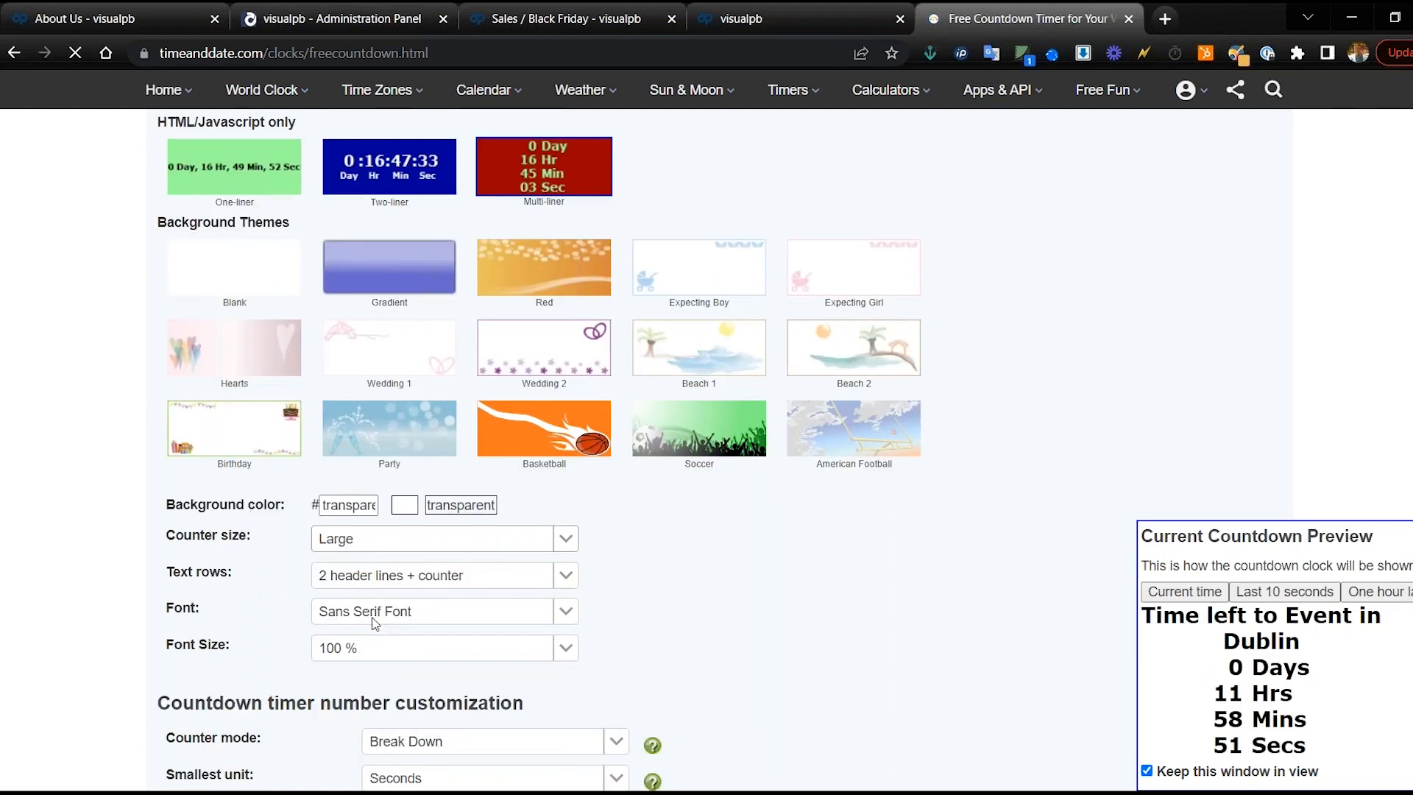
scroll(457, 653, "down", 1)
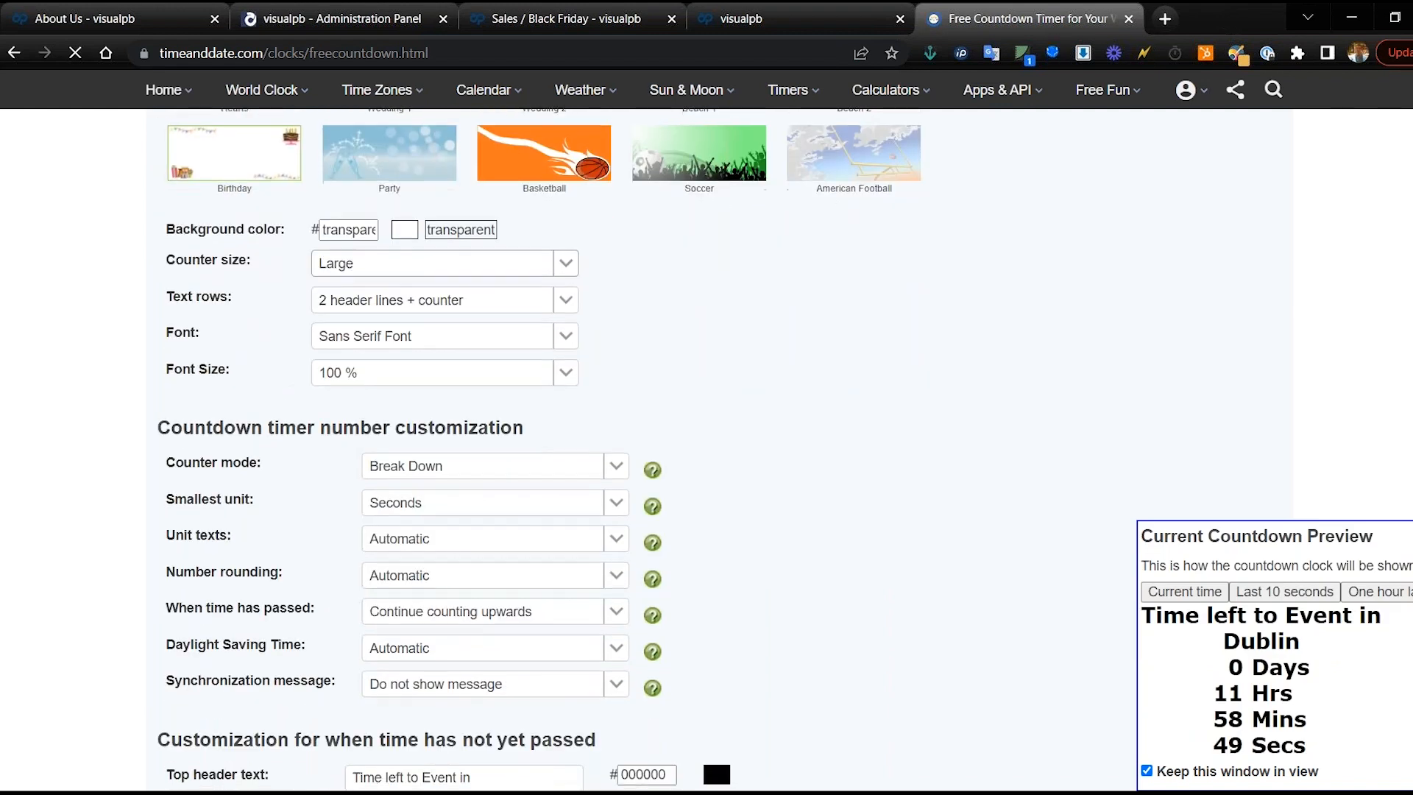
left_click(382, 372)
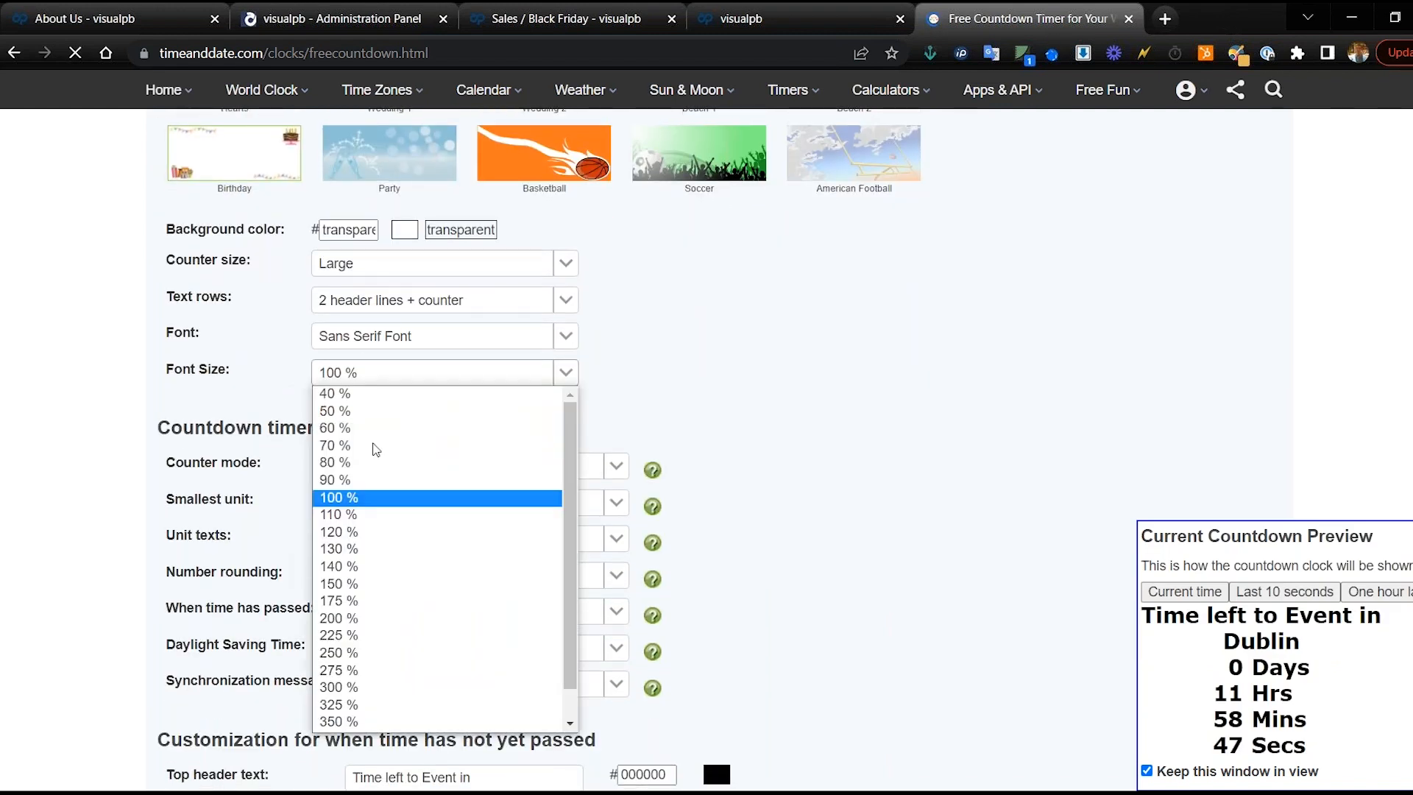
left_click(367, 531)
left_click(429, 306)
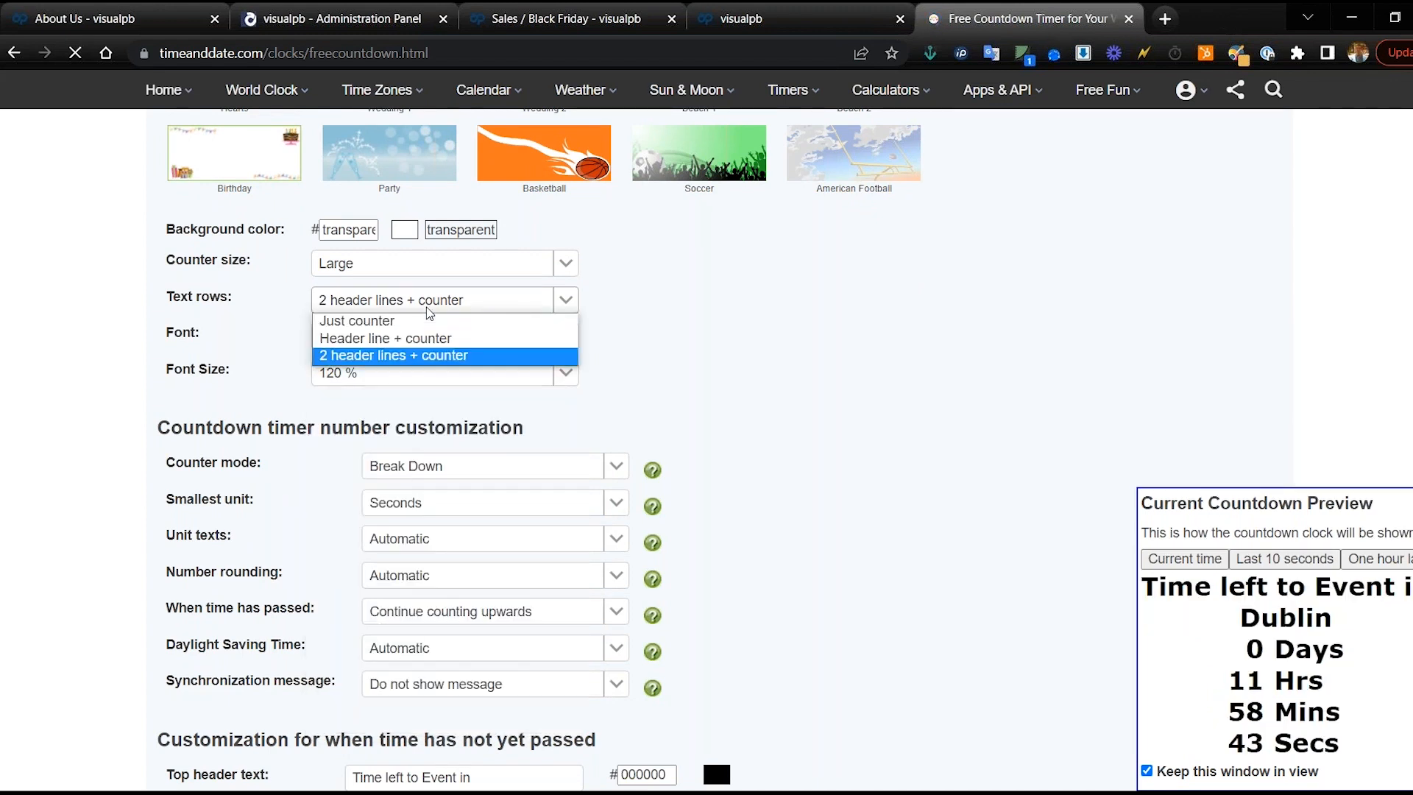
left_click(417, 344)
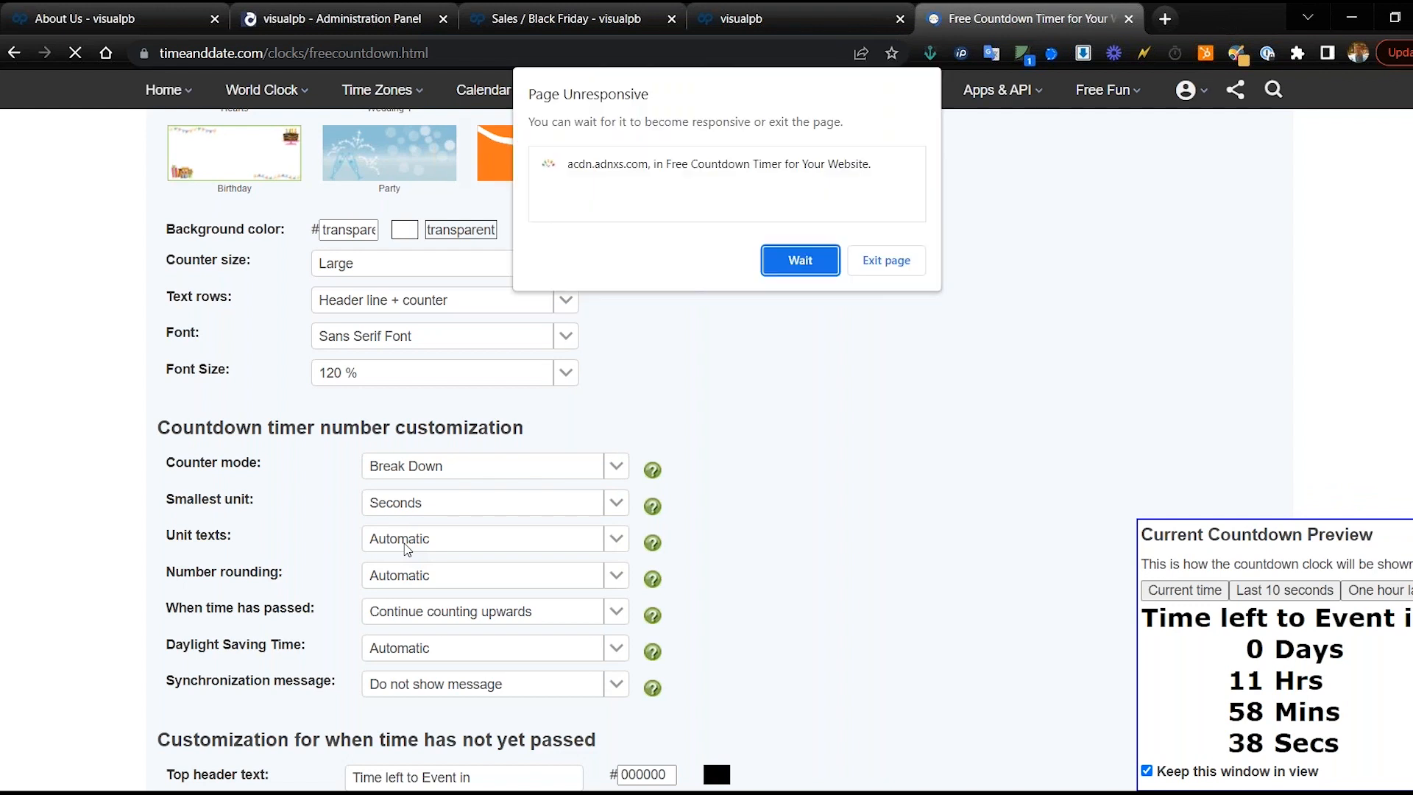
Step: Keep waiting for the unresponsive page, generate the countdown timer's HTML code for a secure web page and select the whole code
left_click(800, 266)
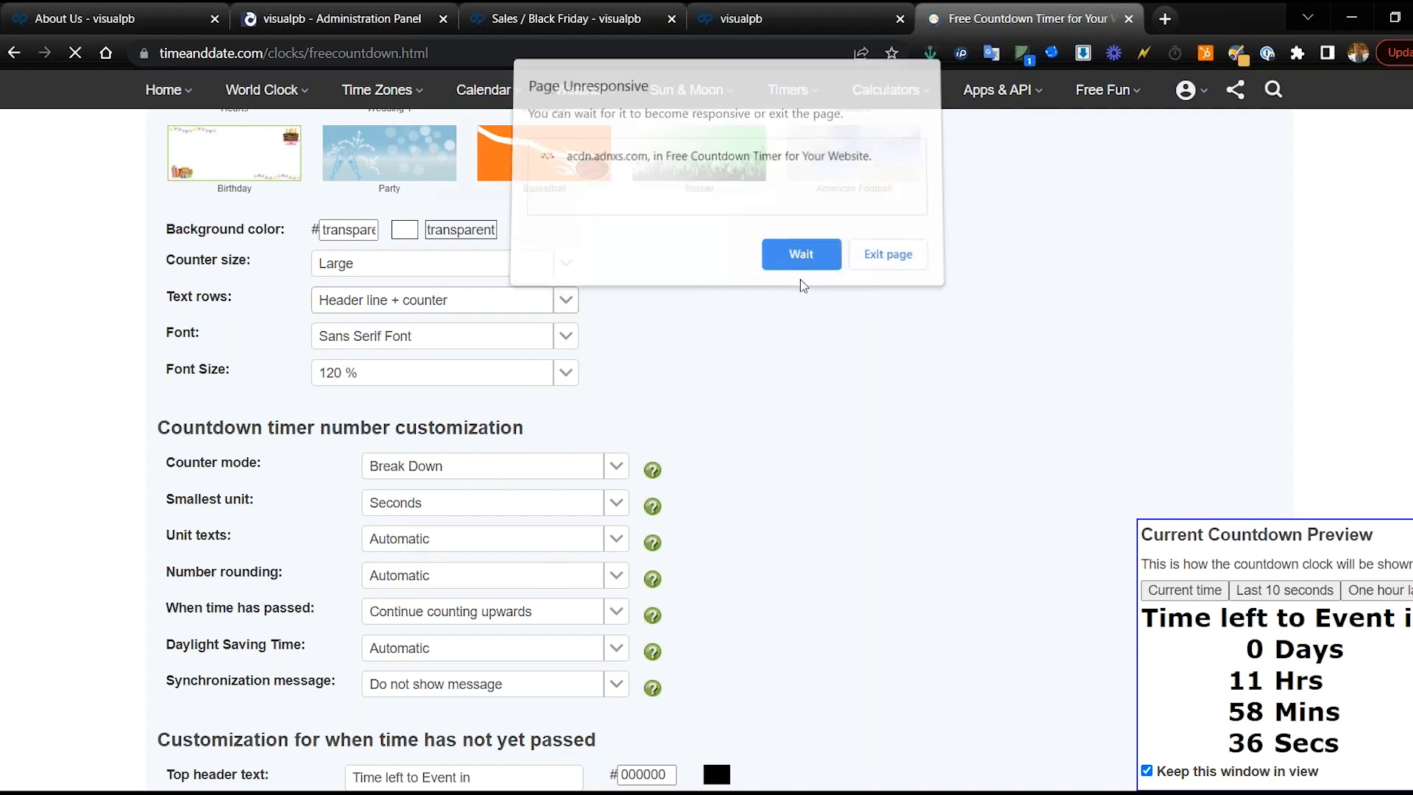
scroll(753, 334, "down", 4)
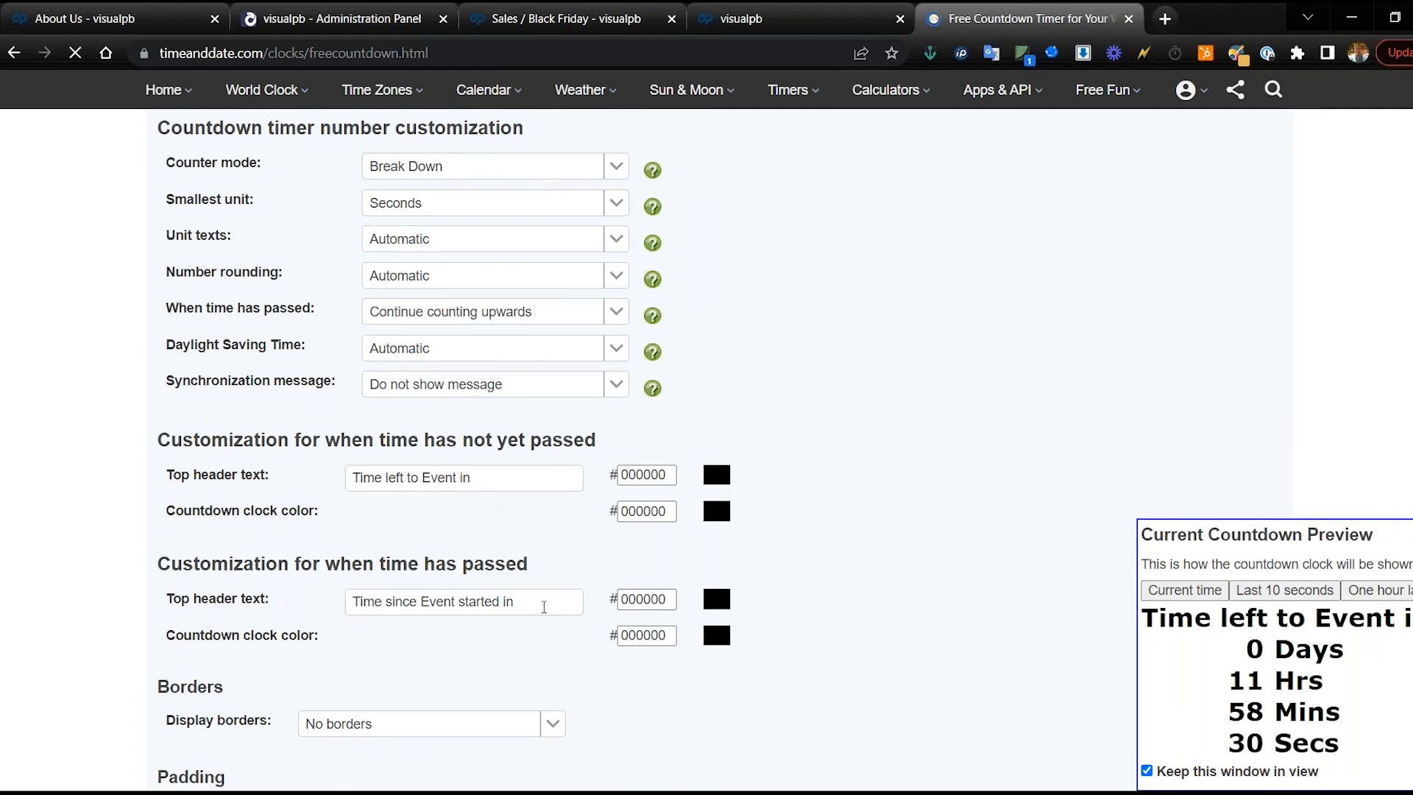
scroll(711, 646, "down", 3)
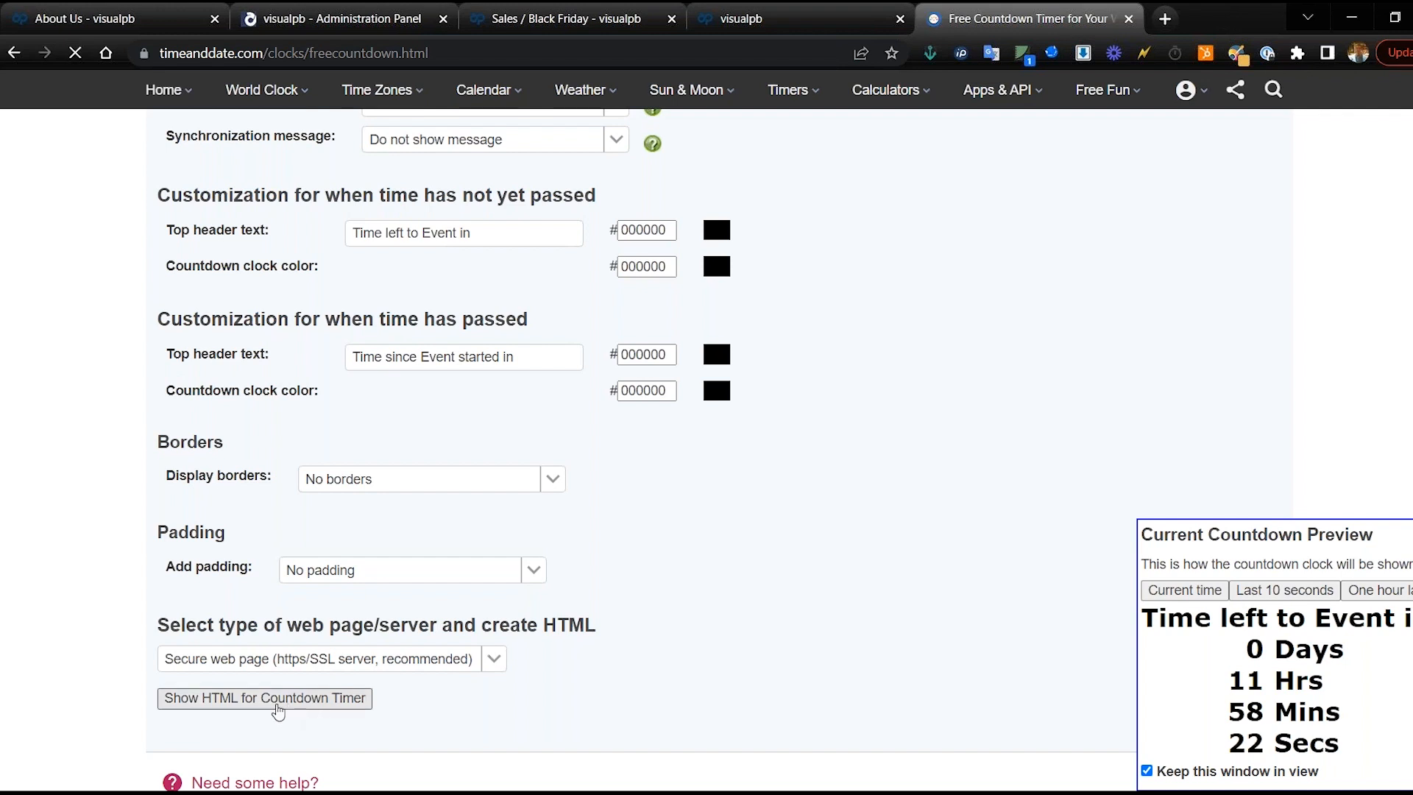
left_click(238, 708)
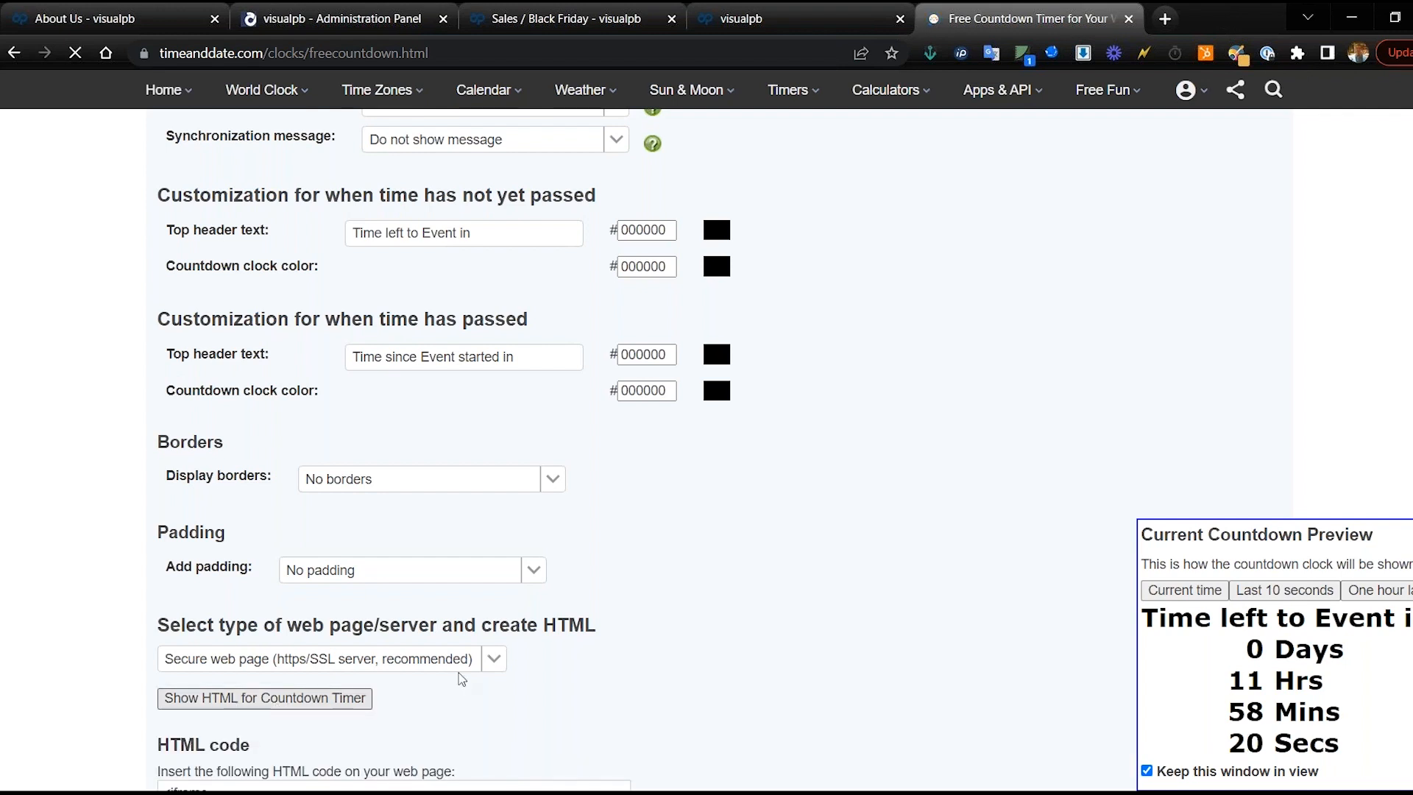
scroll(460, 669, "down", 2)
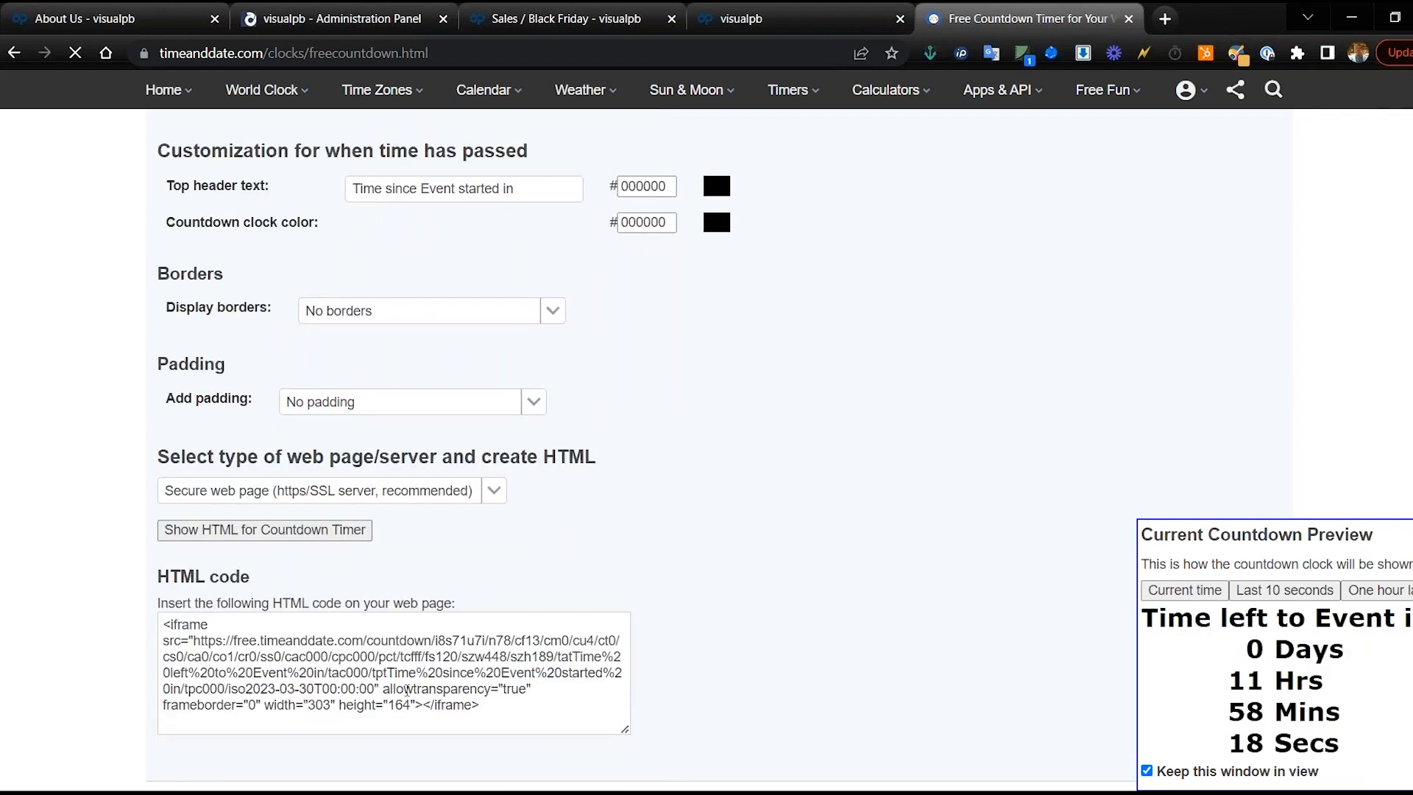
left_click(482, 705)
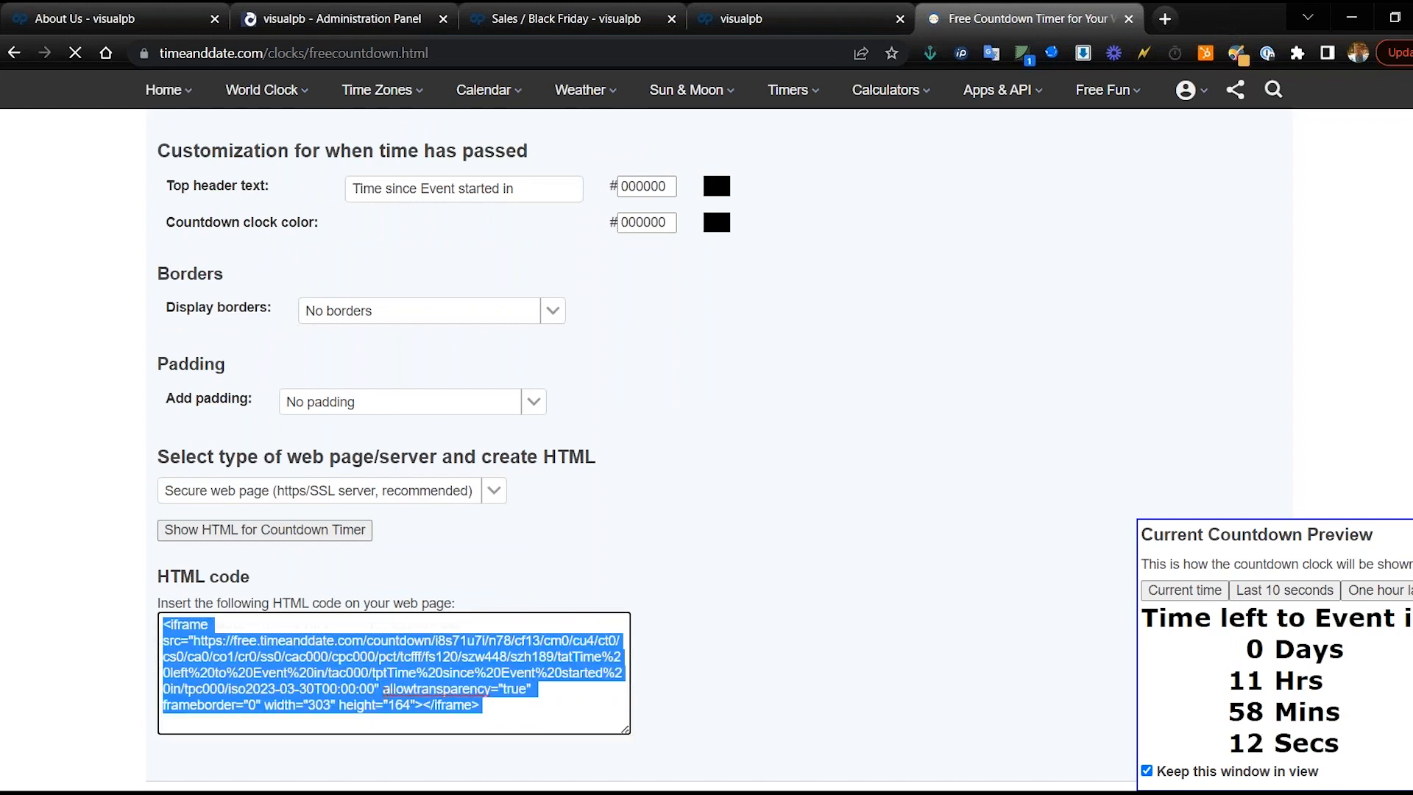
Step: Check the iframe source in the Black Friday banner's item text, and reload the sales page and exit its visual editor to view the banner
left_click(378, 20)
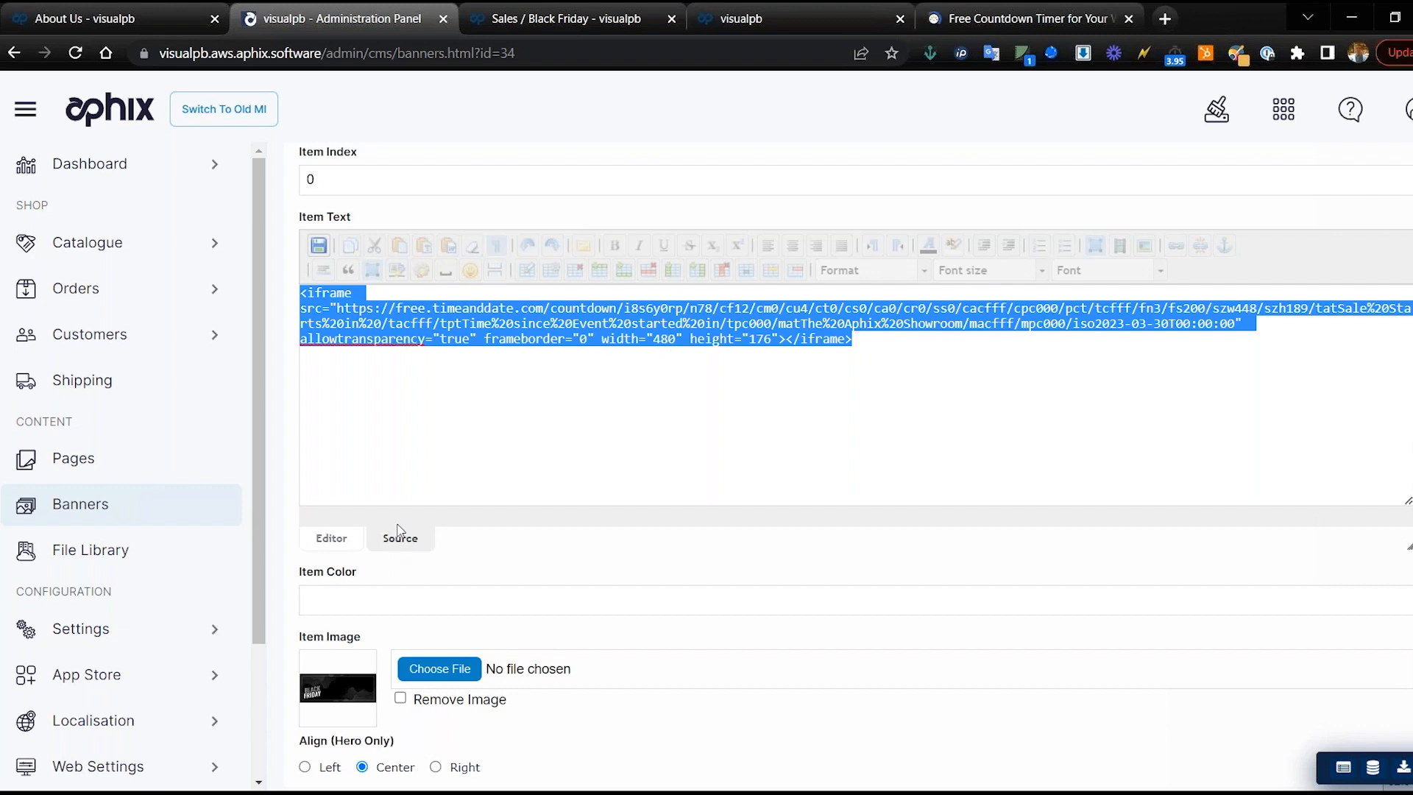
left_click(386, 423)
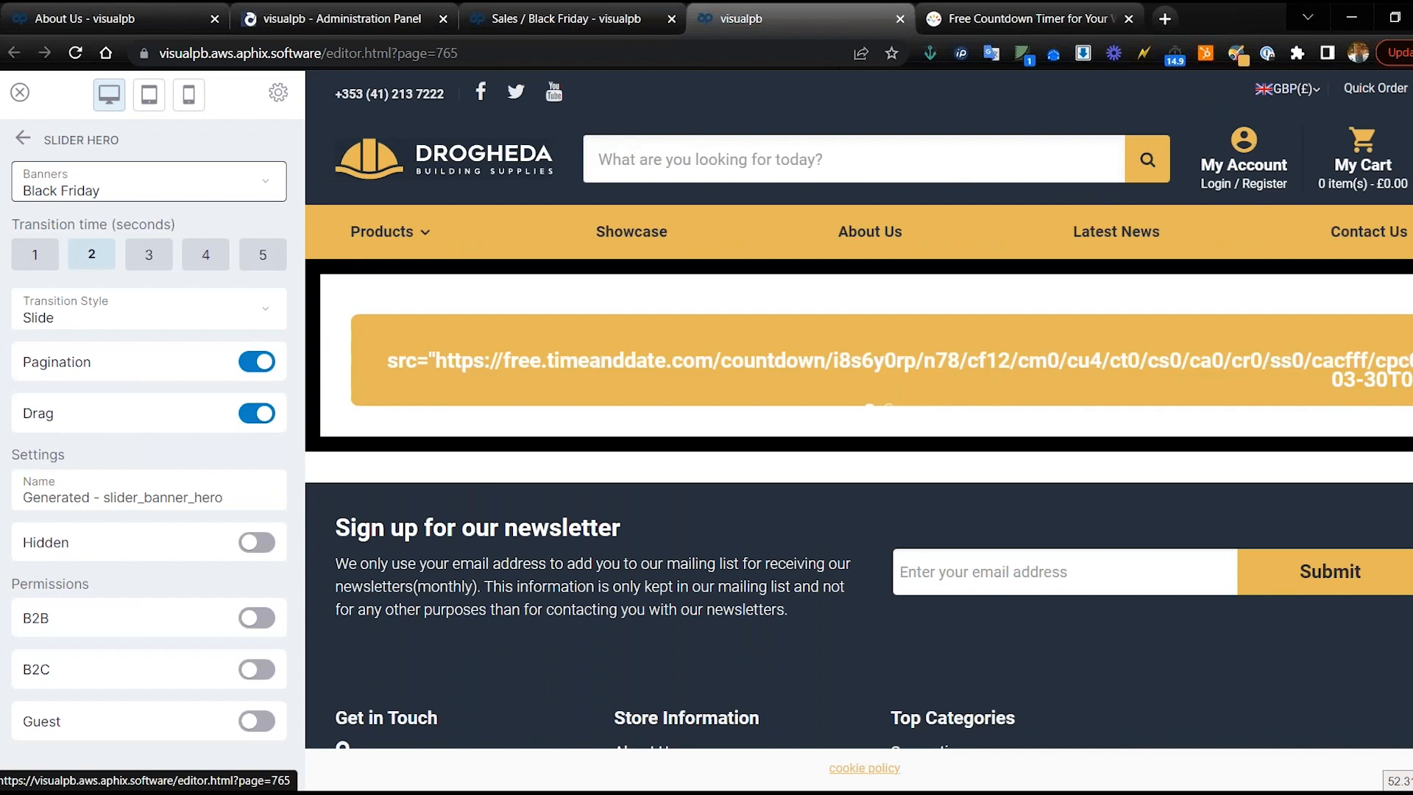
left_click(75, 53)
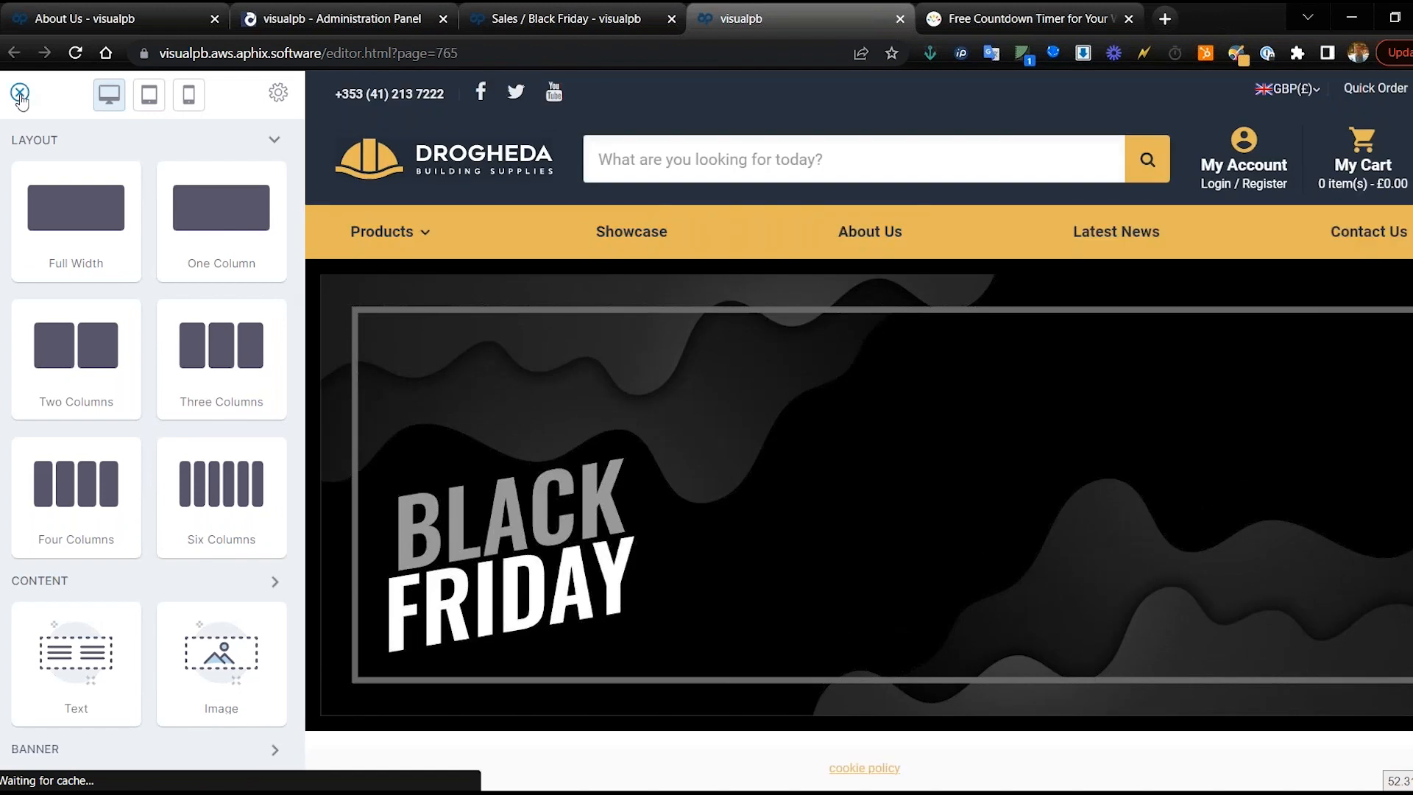
left_click(20, 95)
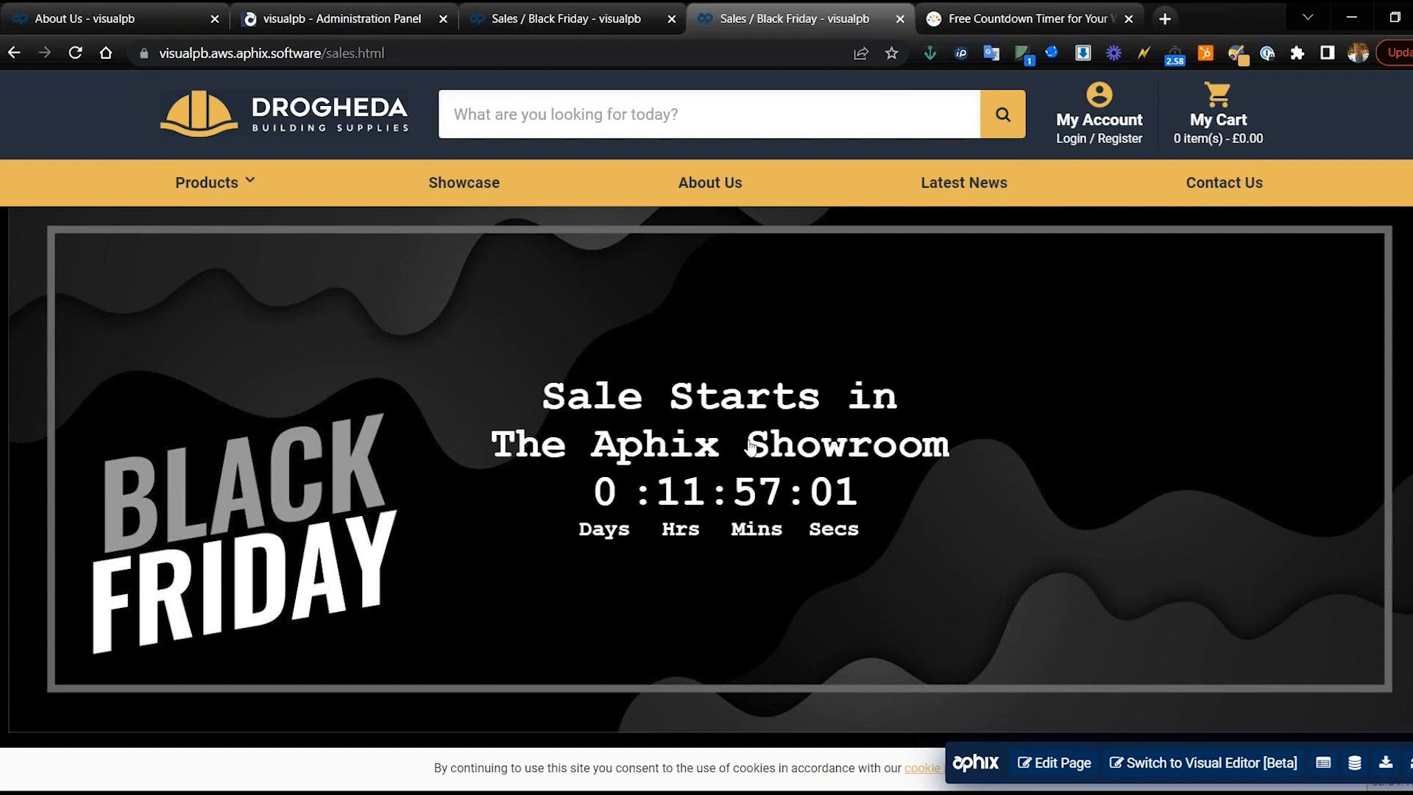
Step: Return to the Black Friday banner's item text source and select the iframe code from the frameborder attribute to the closing tag
left_click(357, 21)
left_click_drag(477, 340, 866, 340)
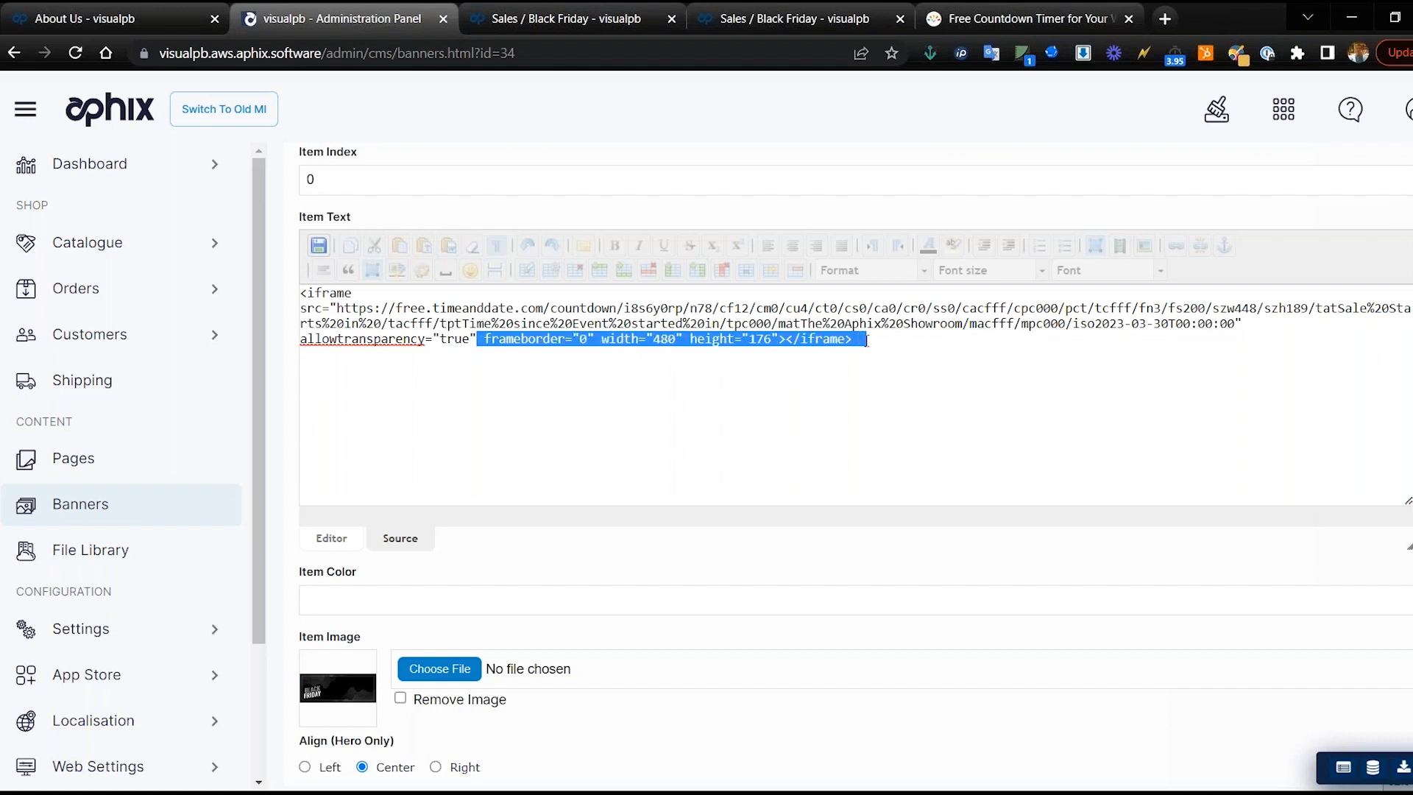